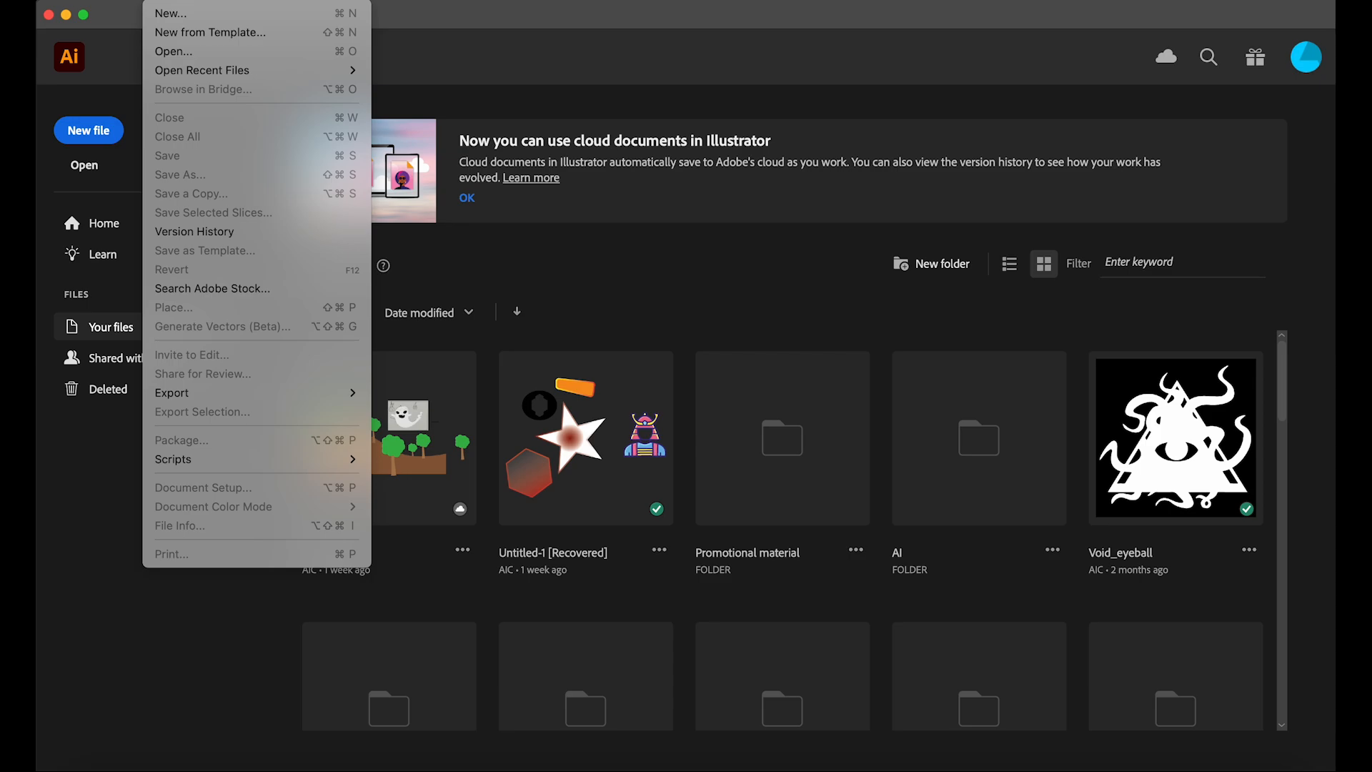
Step: Look through the shared and deleted cloud documents, and return to your own files
{"action": "left_click", "coordinate": [131, 330]}
{"action": "left_click", "coordinate": [147, 361]}
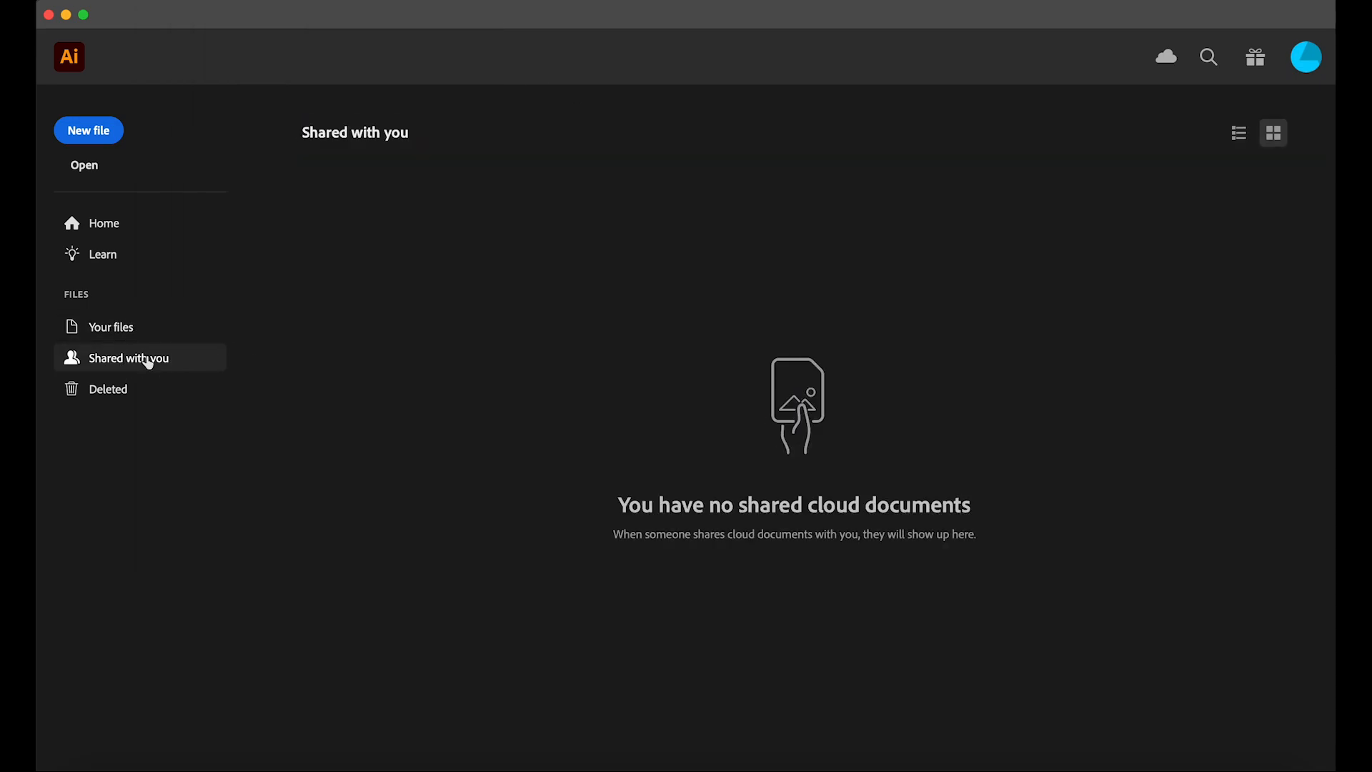
{"action": "left_click", "coordinate": [113, 393]}
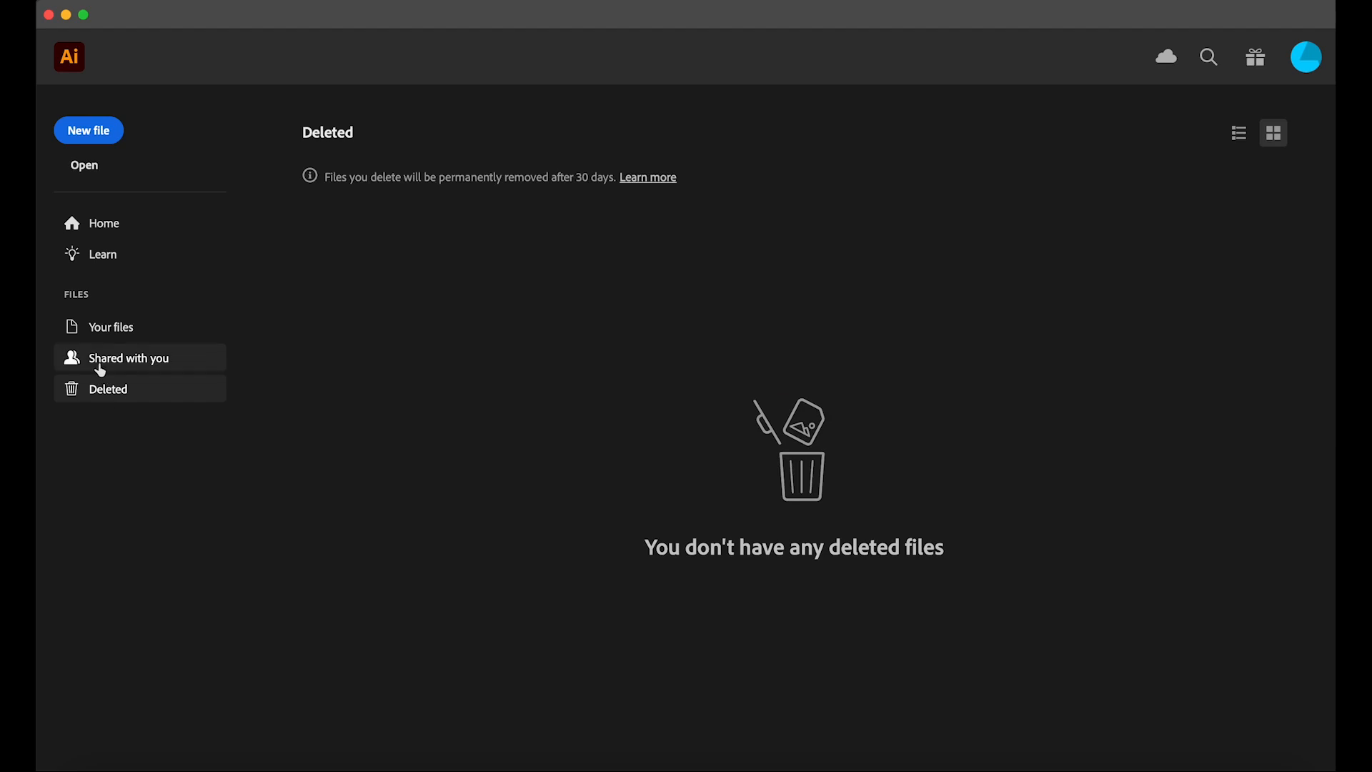
{"action": "left_click", "coordinate": [112, 334]}
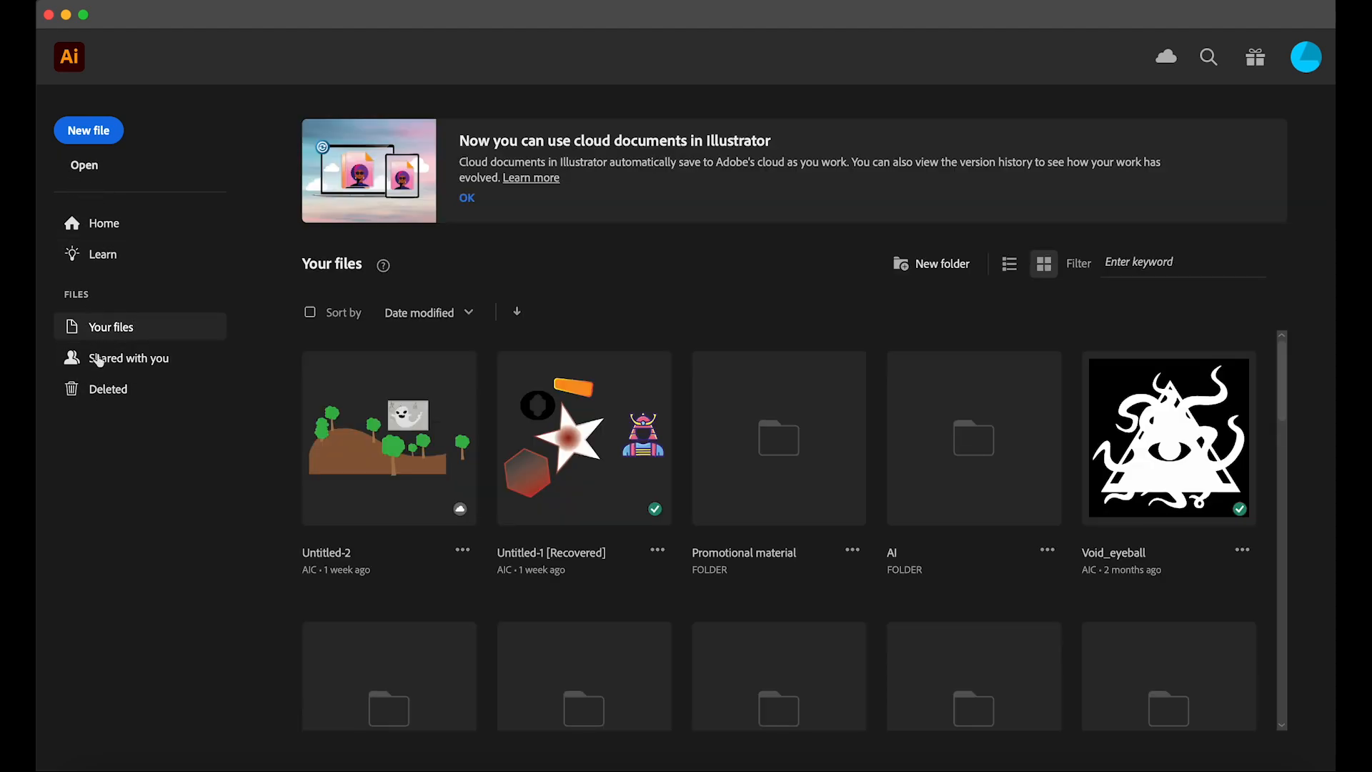
Step: Start a new document and name it "Tools Demo"
{"action": "left_click", "coordinate": [89, 132]}
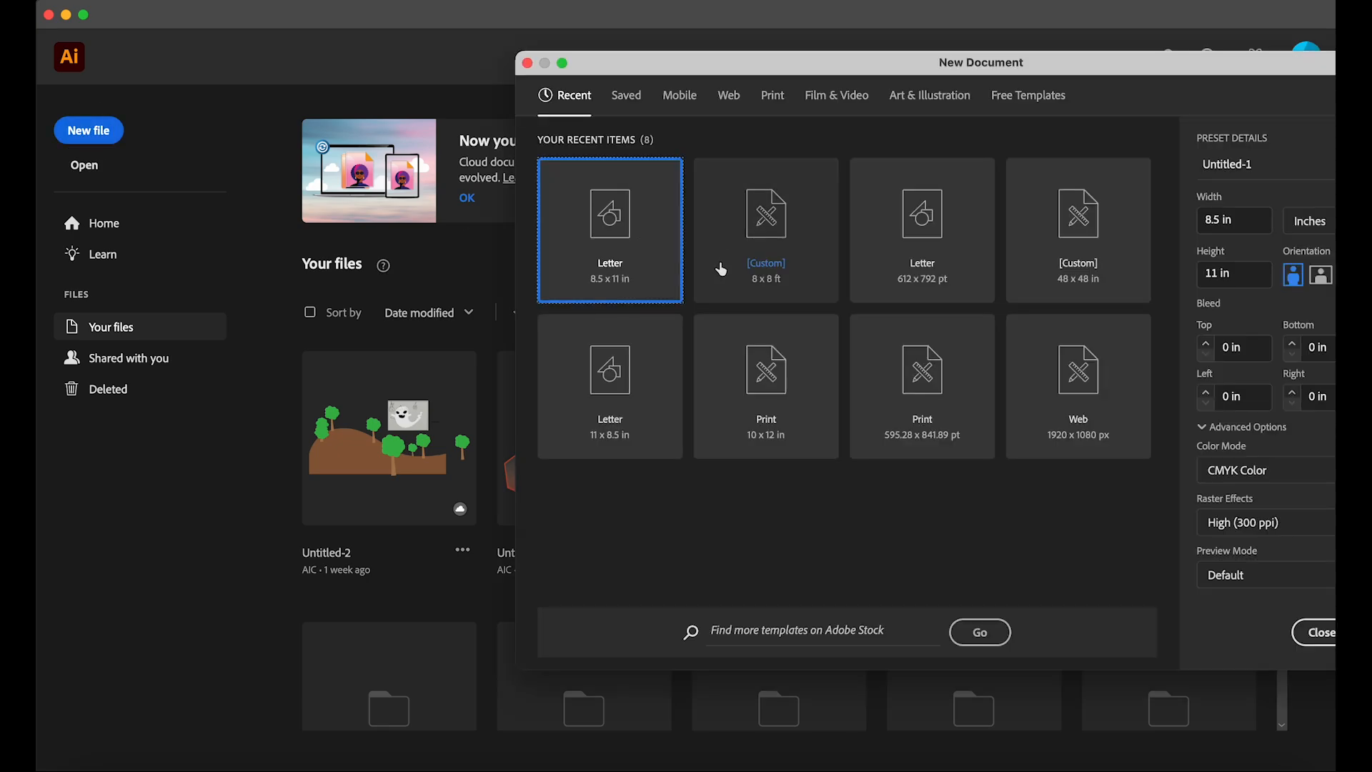
{"action": "left_click_drag", "start_coordinate": [1121, 61], "coordinate": [818, 64]}
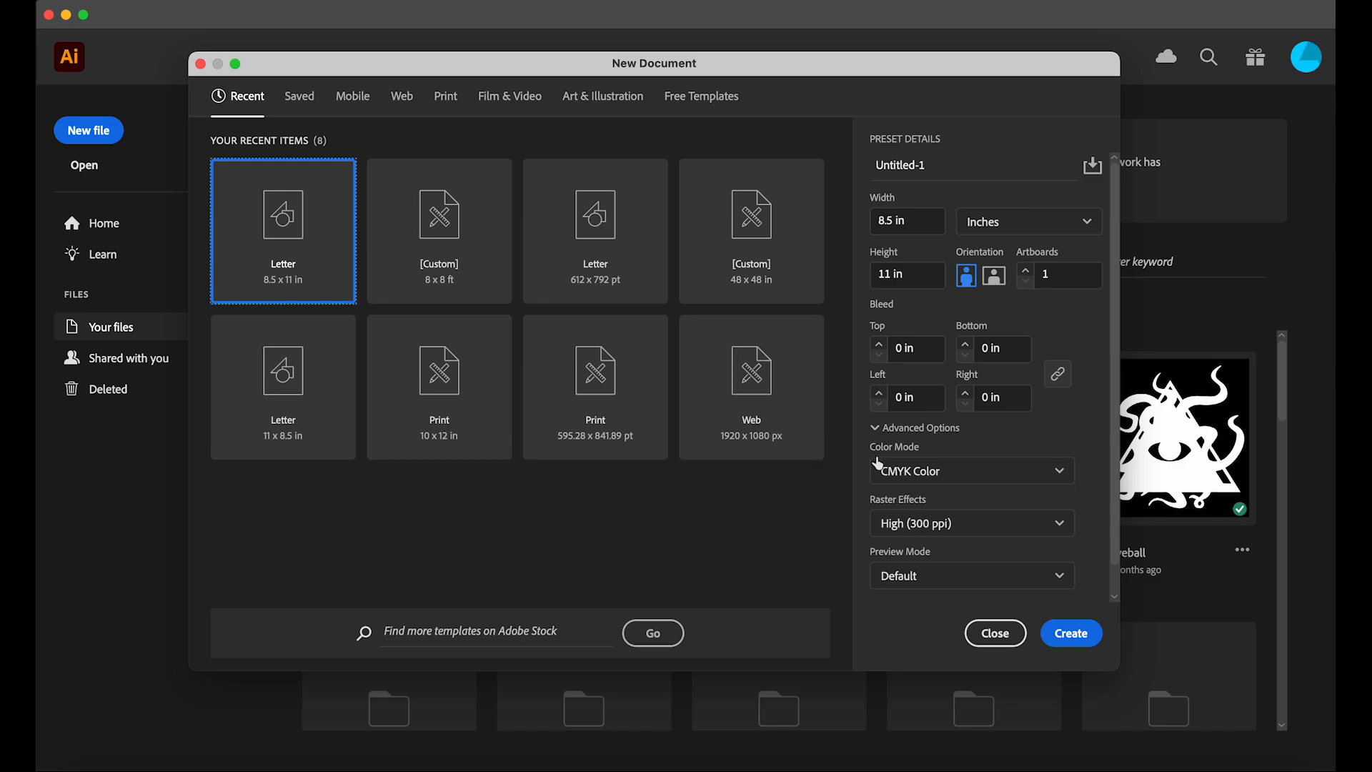
{"action": "left_click", "coordinate": [1048, 227]}
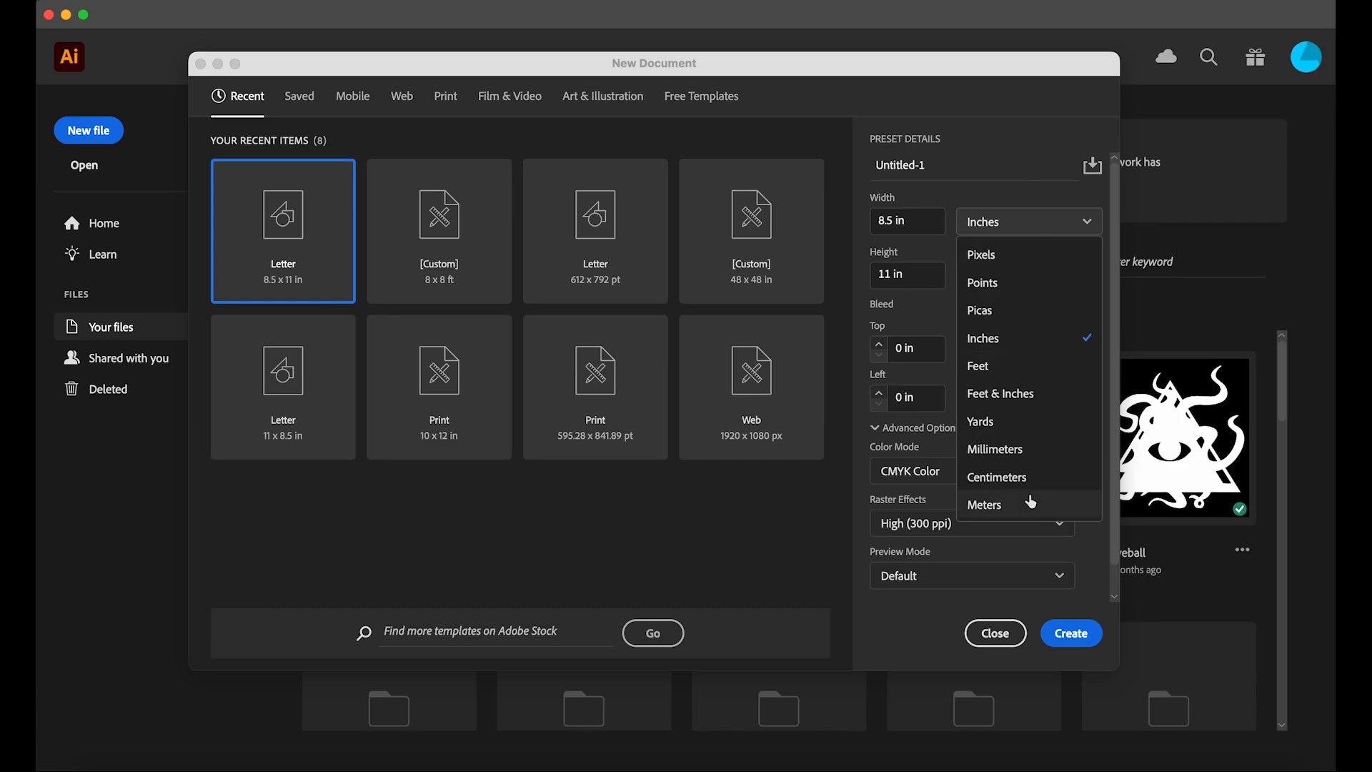
{"action": "left_click", "coordinate": [1007, 191]}
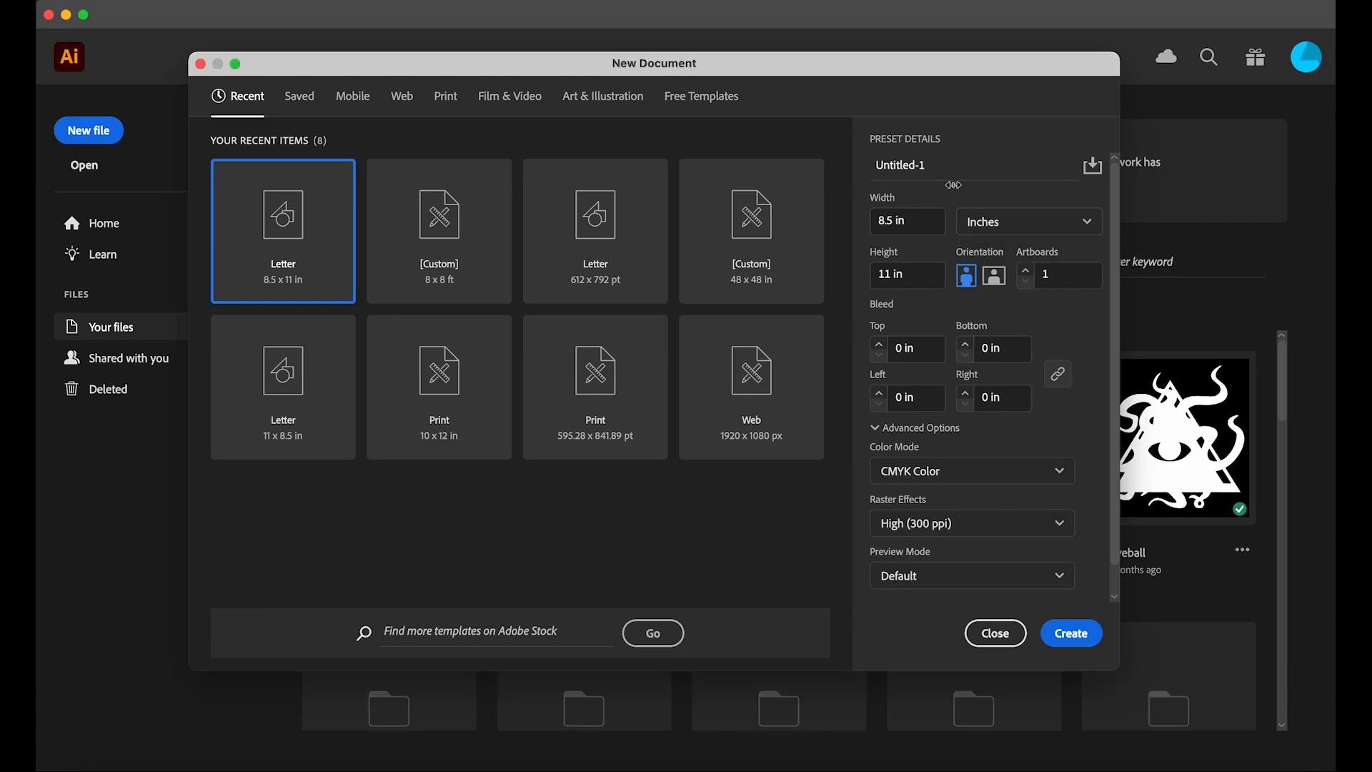
{"action": "left_click", "coordinate": [960, 163]}
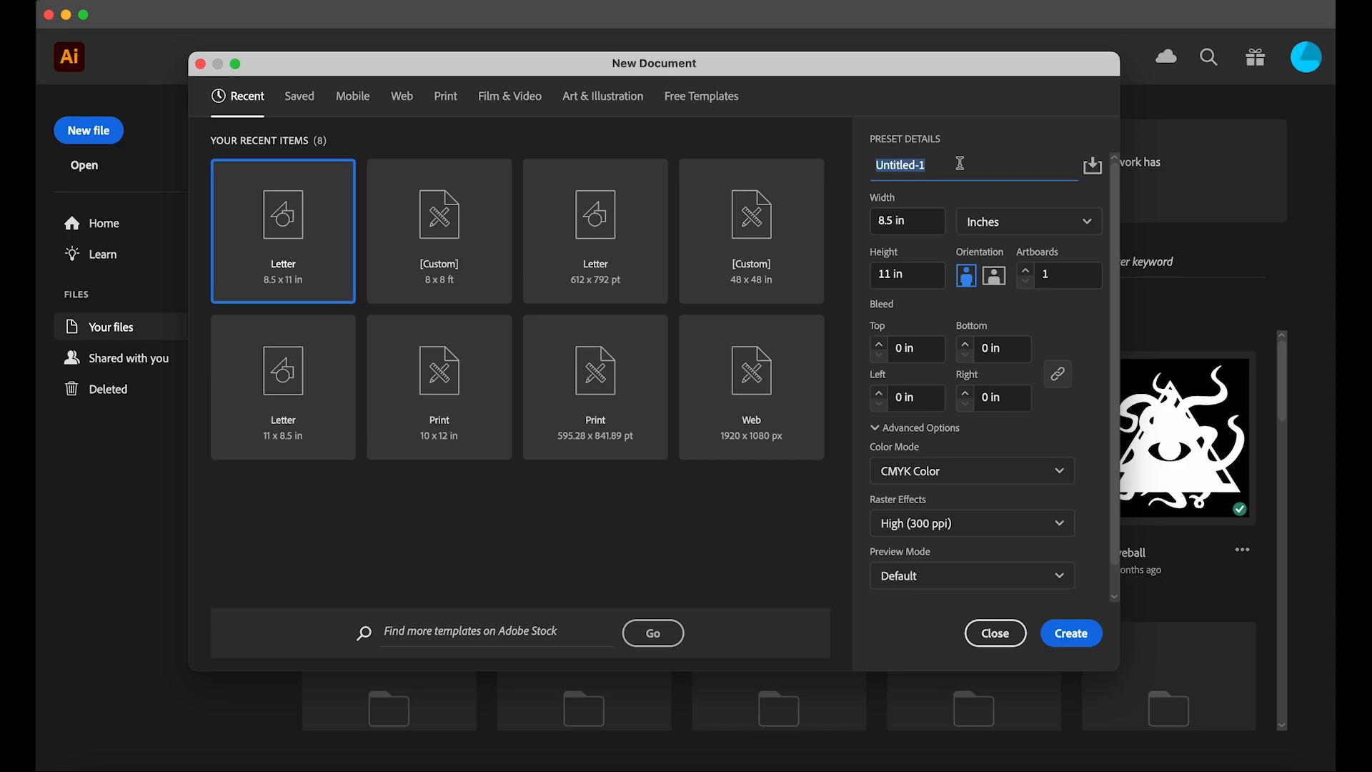
{"action": "type", "text": "Tools Demo"}
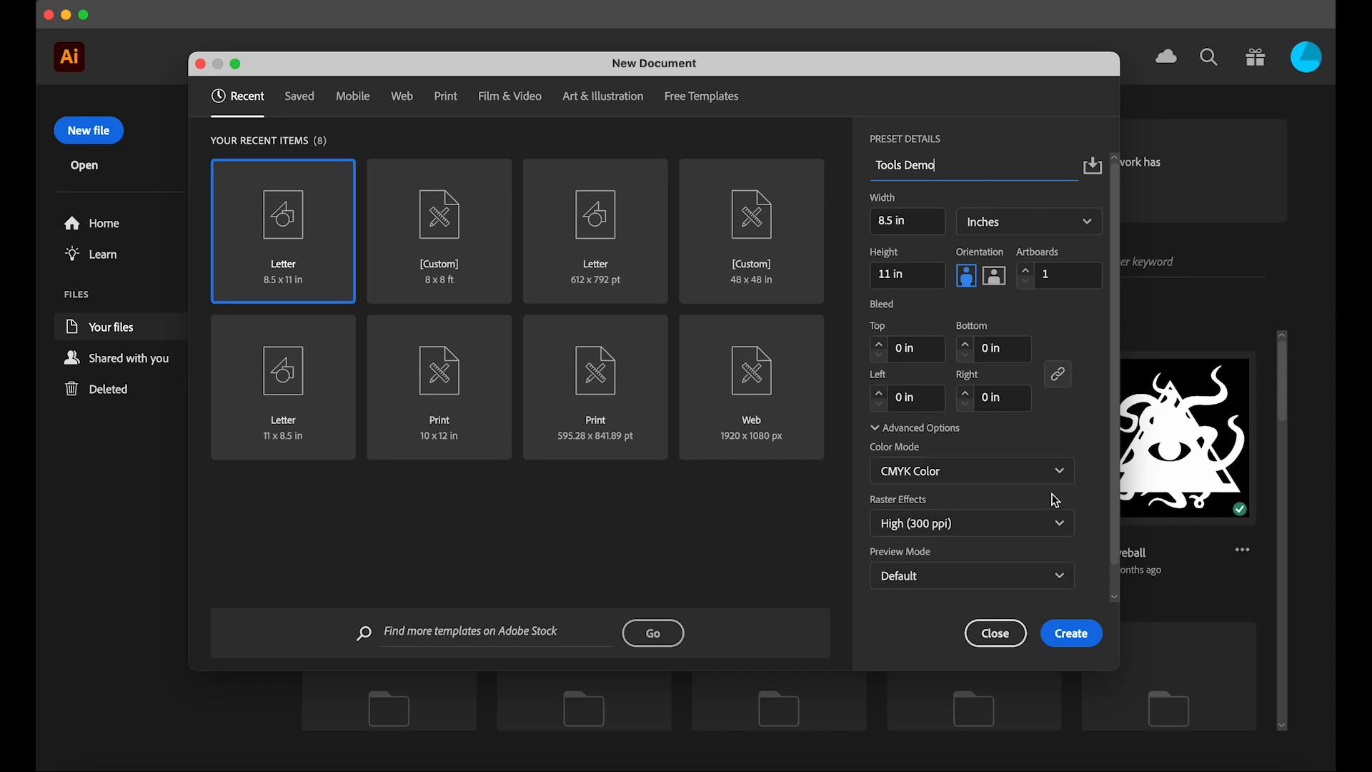
Step: Examine the color mode and raster effects choices available for the new document
{"action": "scroll", "coordinate": [1055, 500], "scroll_direction": "down", "scroll_amount": 2}
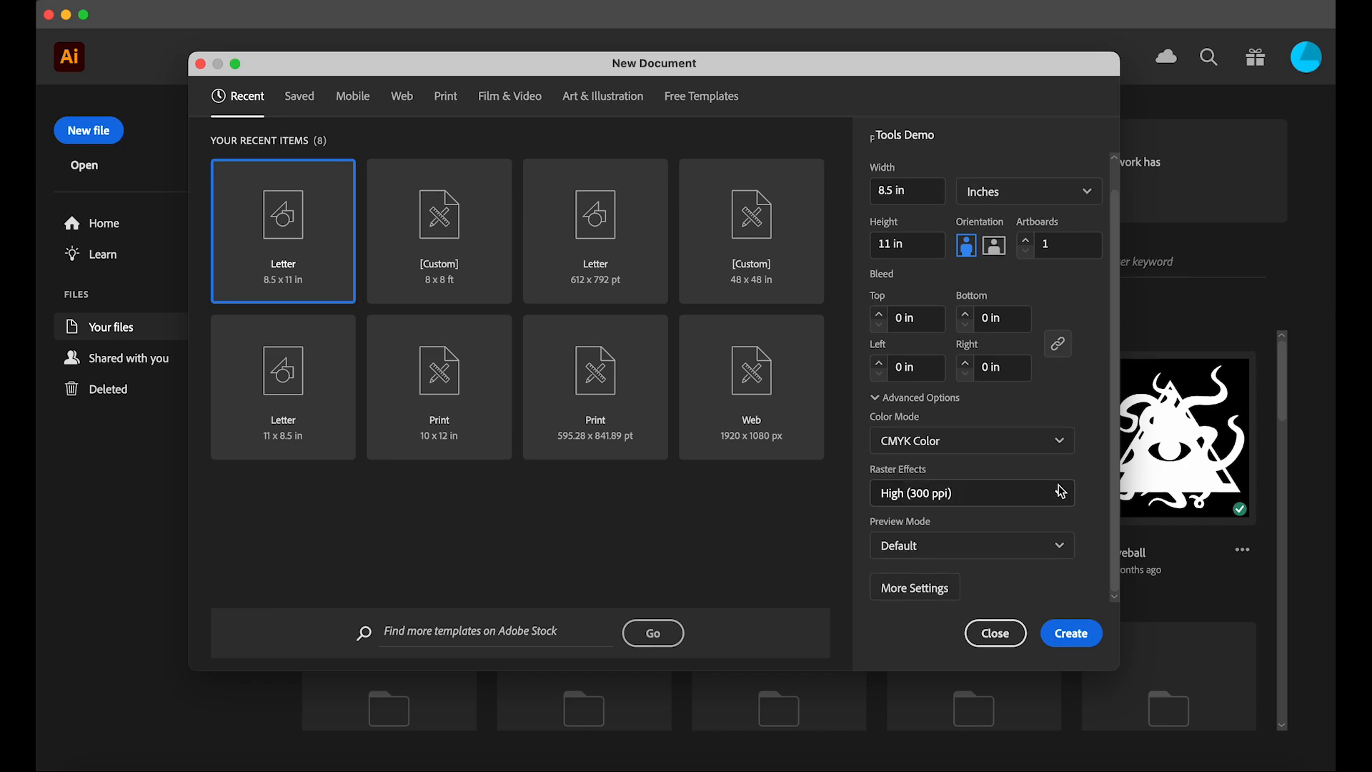
{"action": "left_click", "coordinate": [1061, 449]}
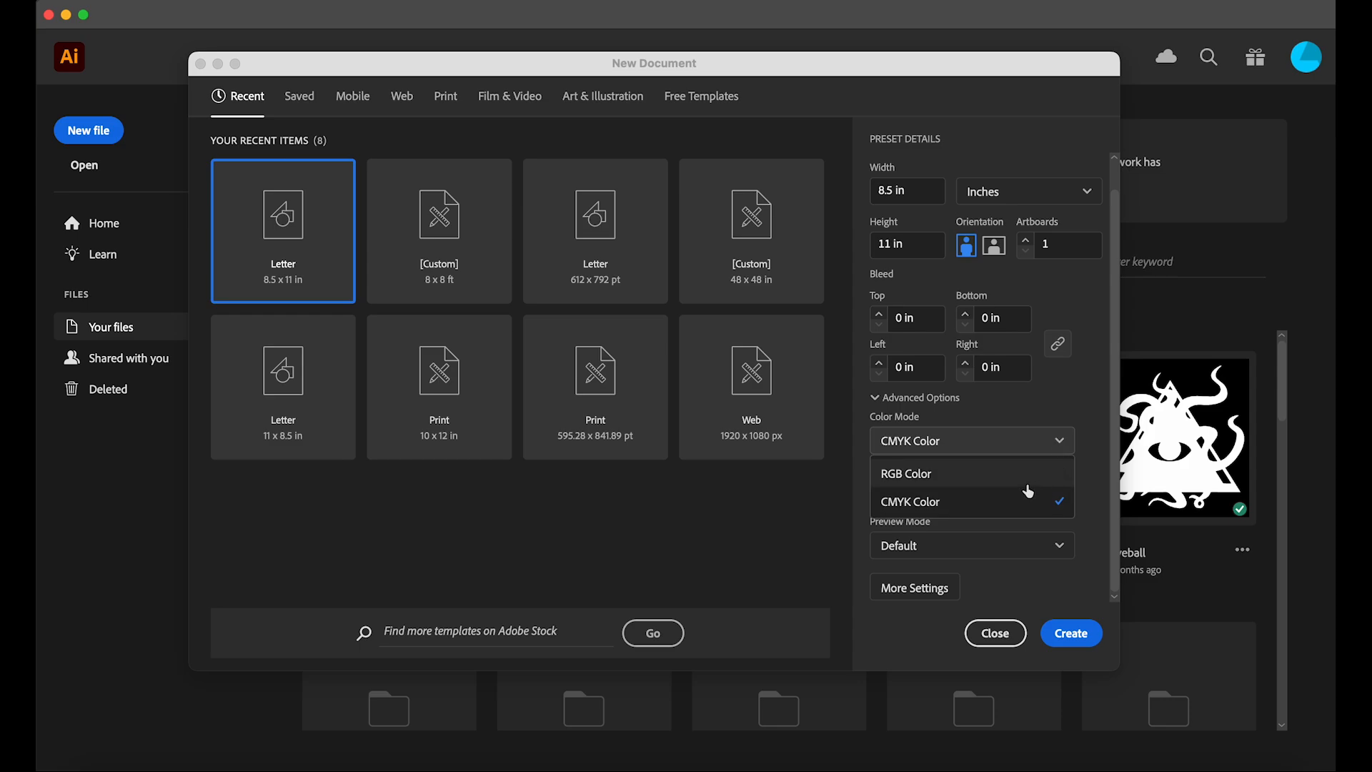
{"action": "left_click", "coordinate": [1081, 390]}
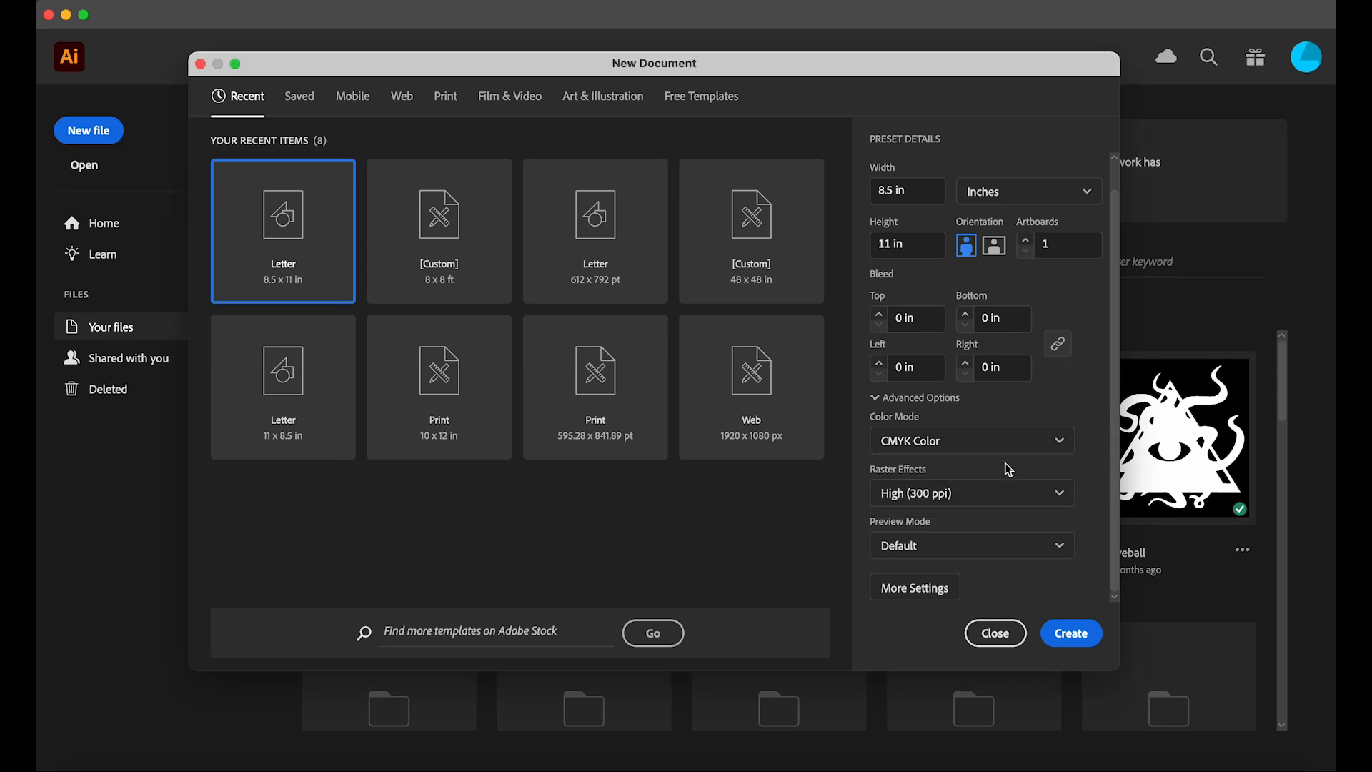
{"action": "left_click", "coordinate": [1036, 446]}
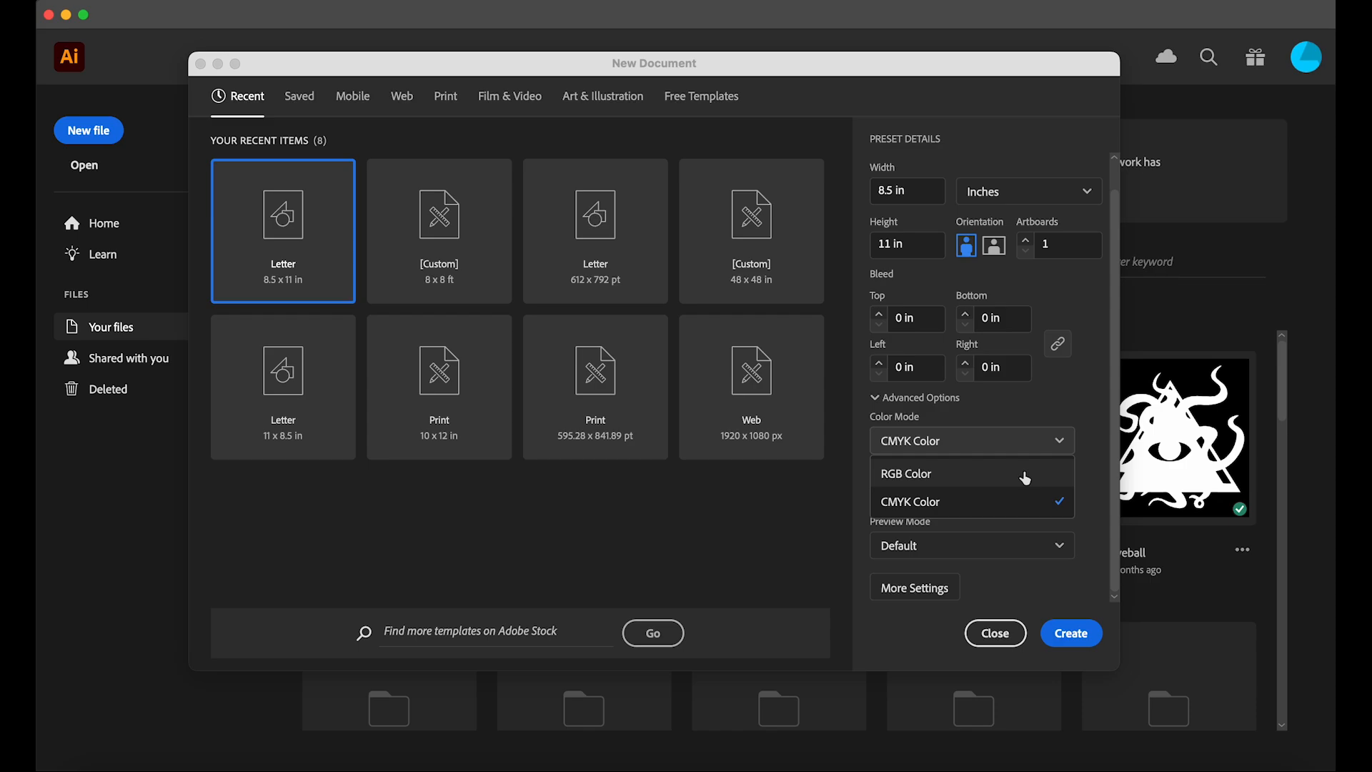
{"action": "left_click", "coordinate": [1106, 386]}
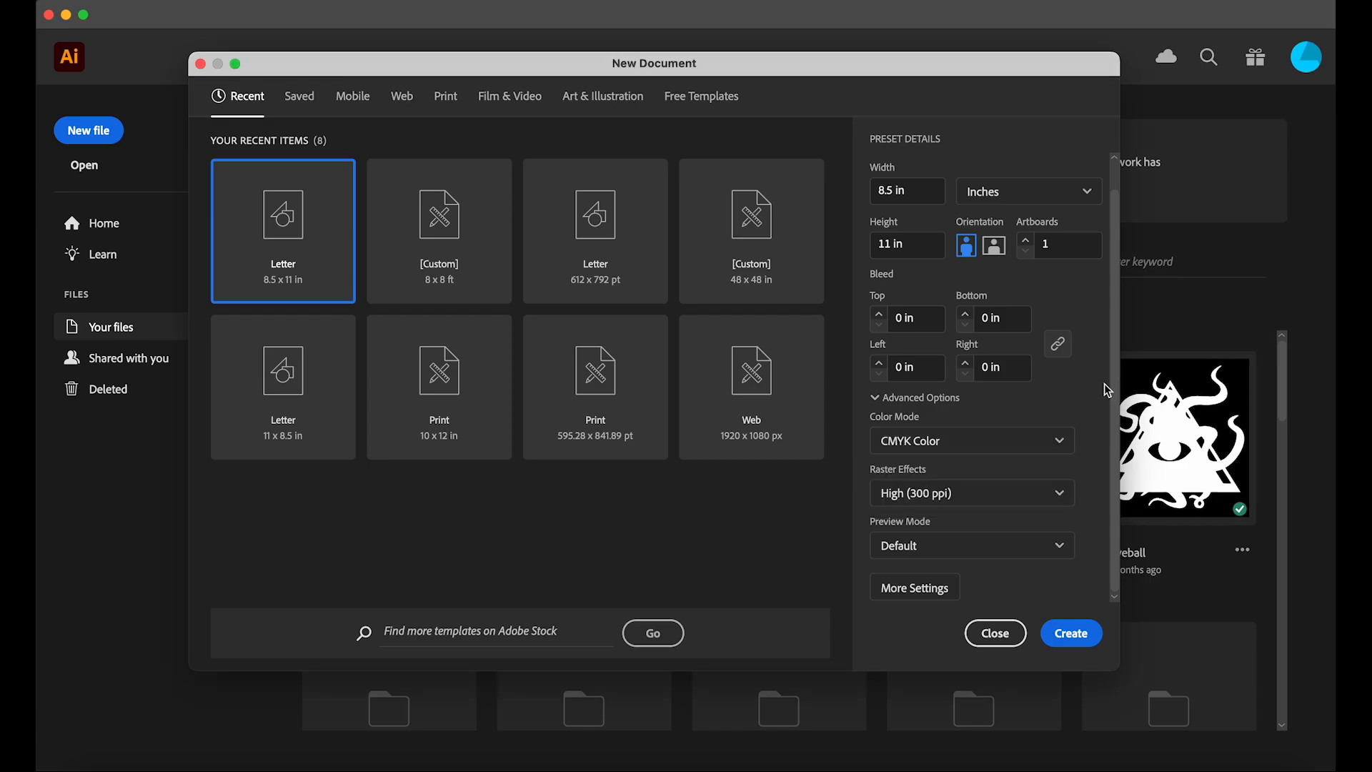
{"action": "left_click", "coordinate": [996, 498]}
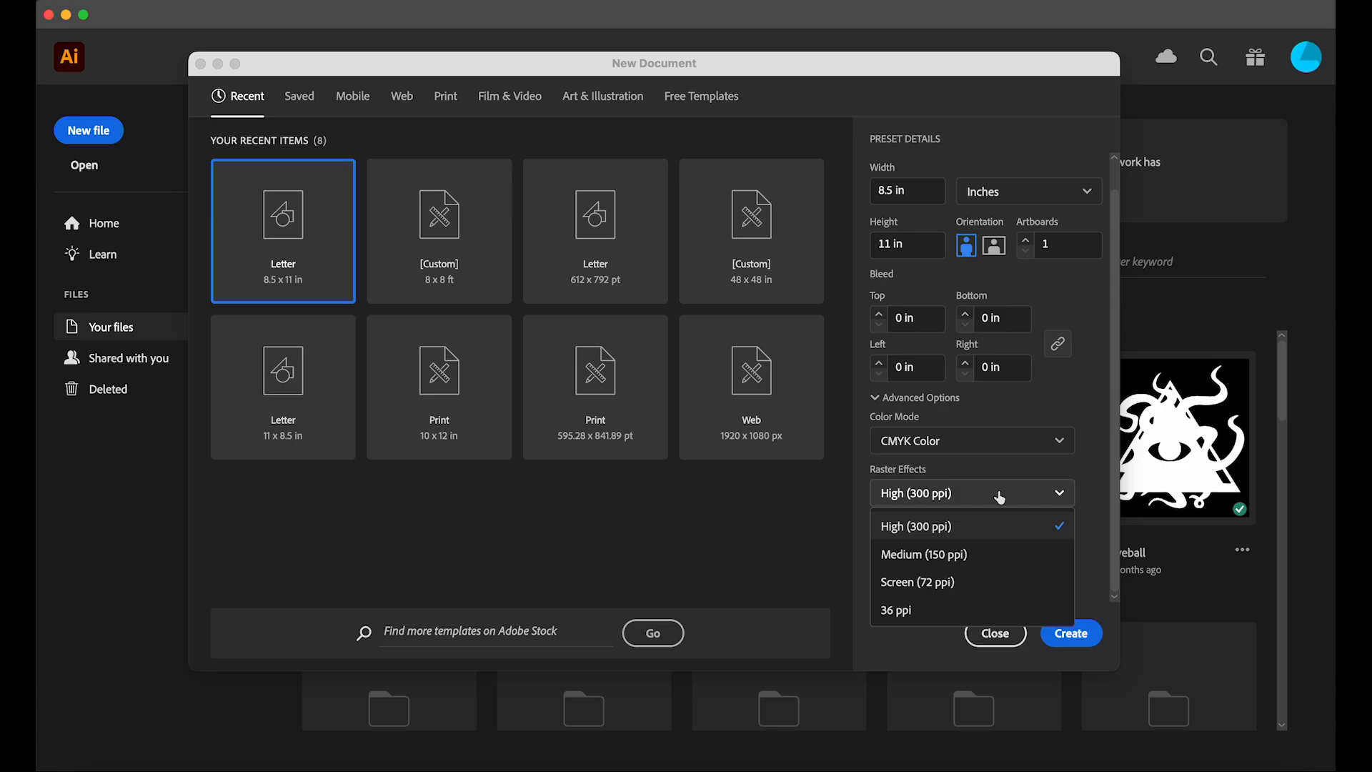
{"action": "left_click", "coordinate": [1080, 496]}
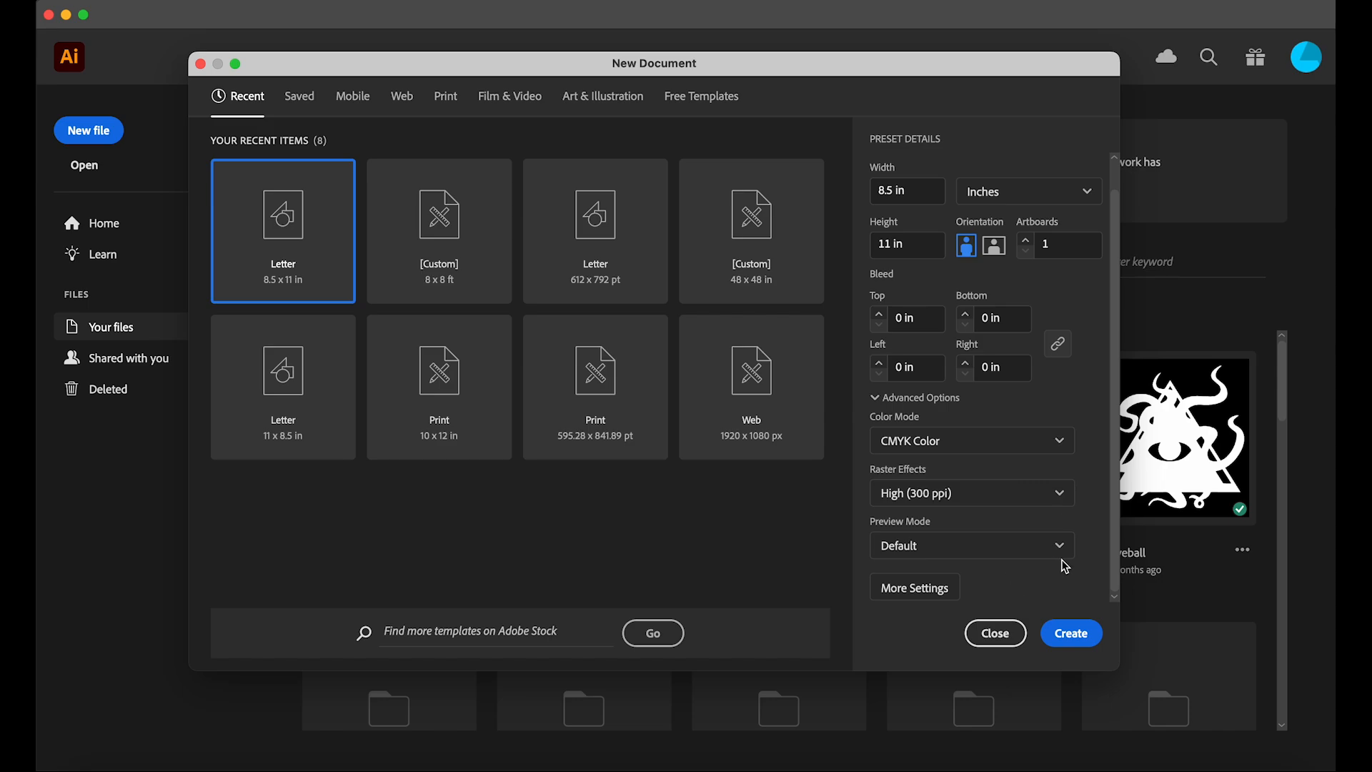
Step: Create the document as an 8.5 x 11 in portrait page with CMYK color and 300 ppi raster effects
{"action": "scroll", "coordinate": [1065, 566], "scroll_direction": "up", "scroll_amount": 2}
{"action": "scroll", "coordinate": [1063, 567], "scroll_direction": "down", "scroll_amount": 2}
{"action": "scroll", "coordinate": [1062, 567], "scroll_direction": "up", "scroll_amount": 2}
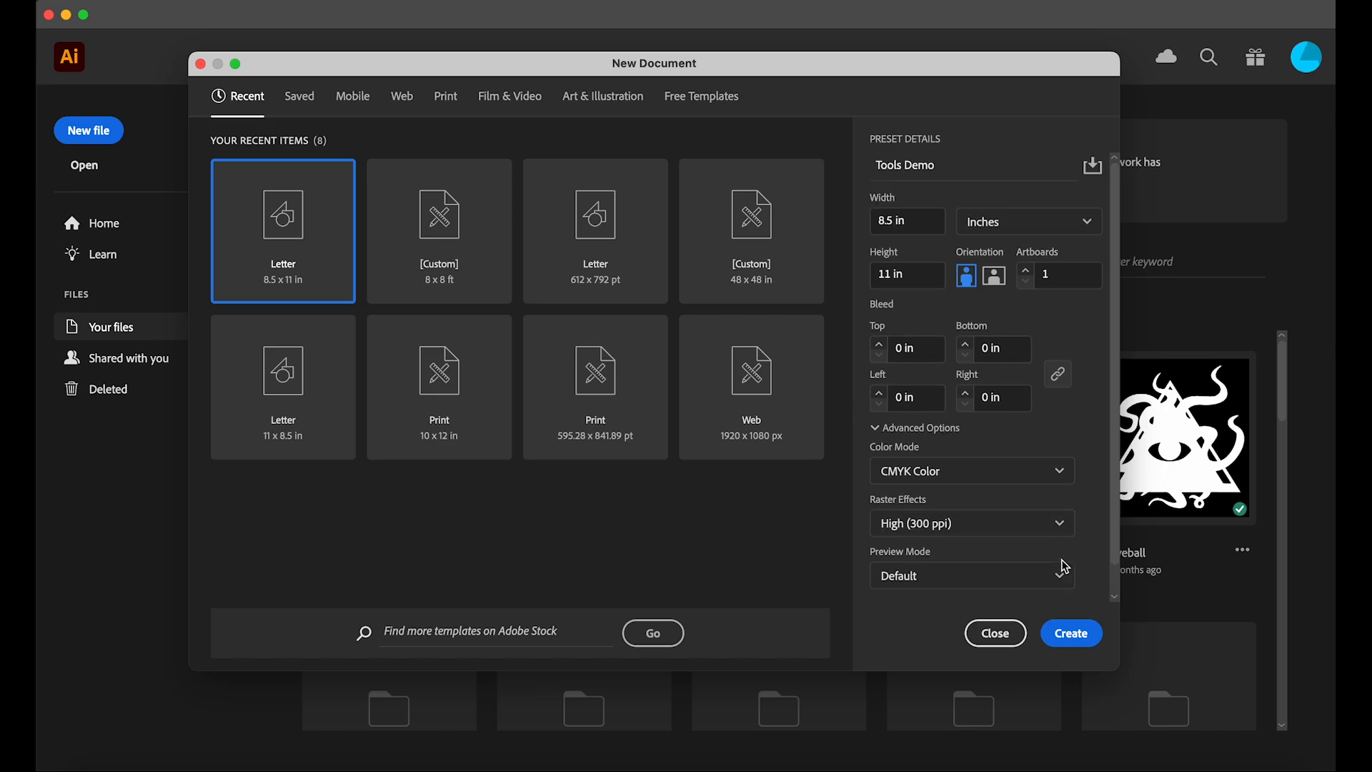
{"action": "left_click", "coordinate": [1084, 634]}
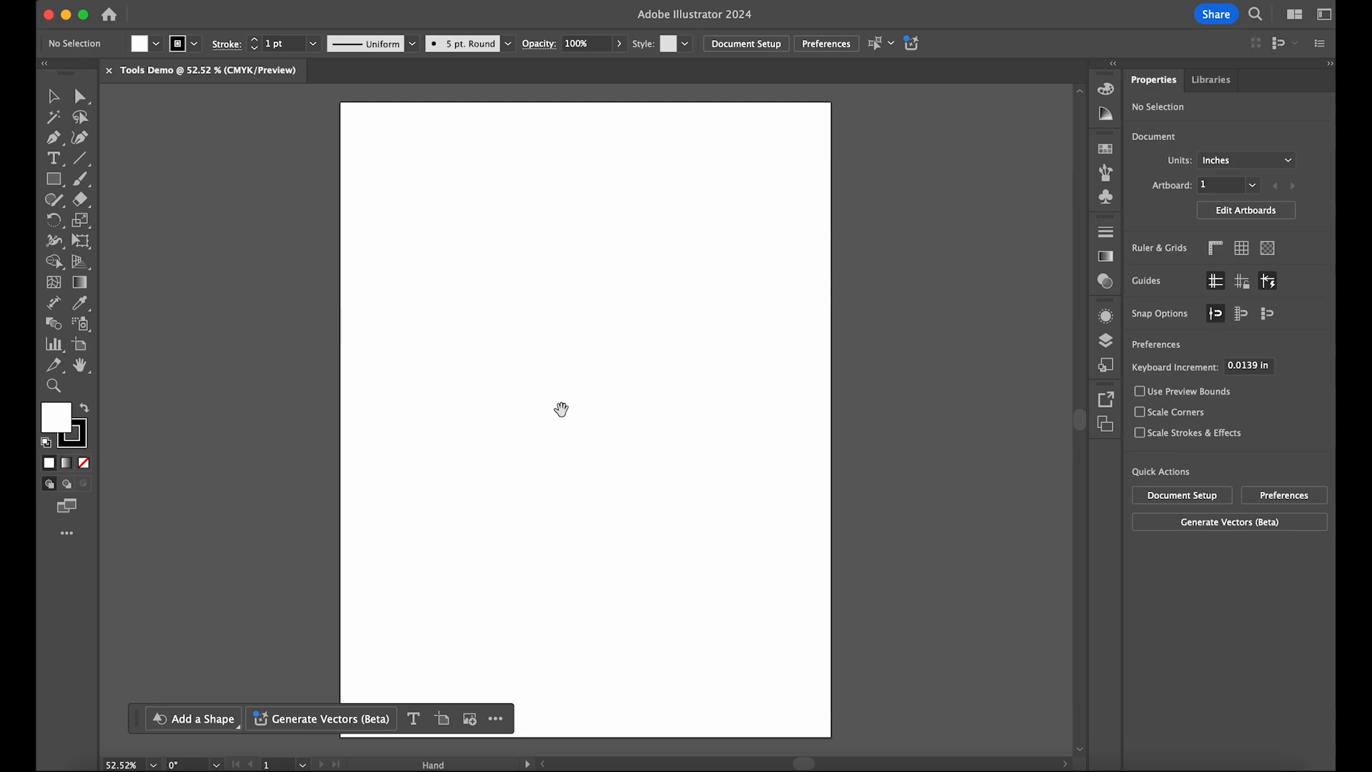
Step: Look through the color, swatch, brush, symbol, stroke and gradient options beside the empty artboard
{"action": "left_click_drag", "start_coordinate": [556, 407], "coordinate": [607, 408]}
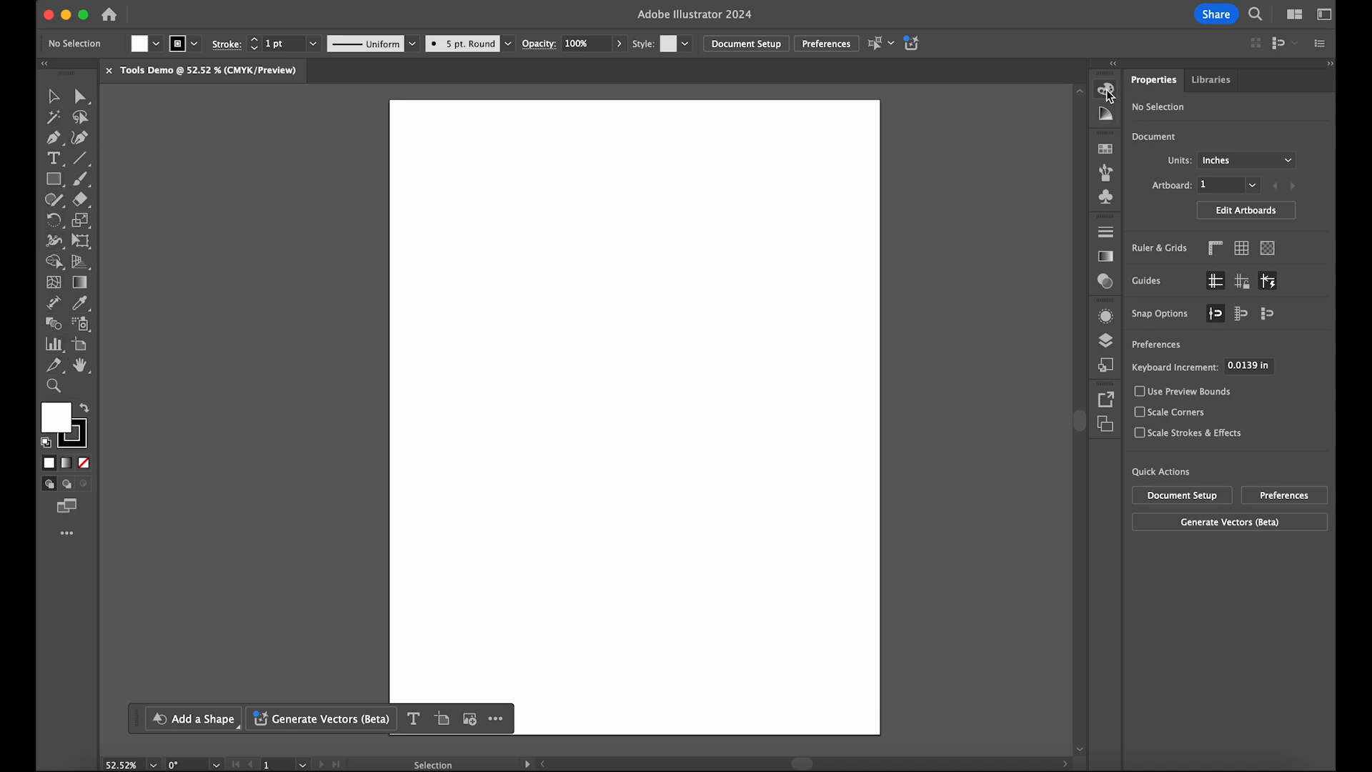
{"action": "left_click", "coordinate": [1105, 89]}
{"action": "left_click", "coordinate": [1104, 113]}
{"action": "left_click", "coordinate": [1107, 152]}
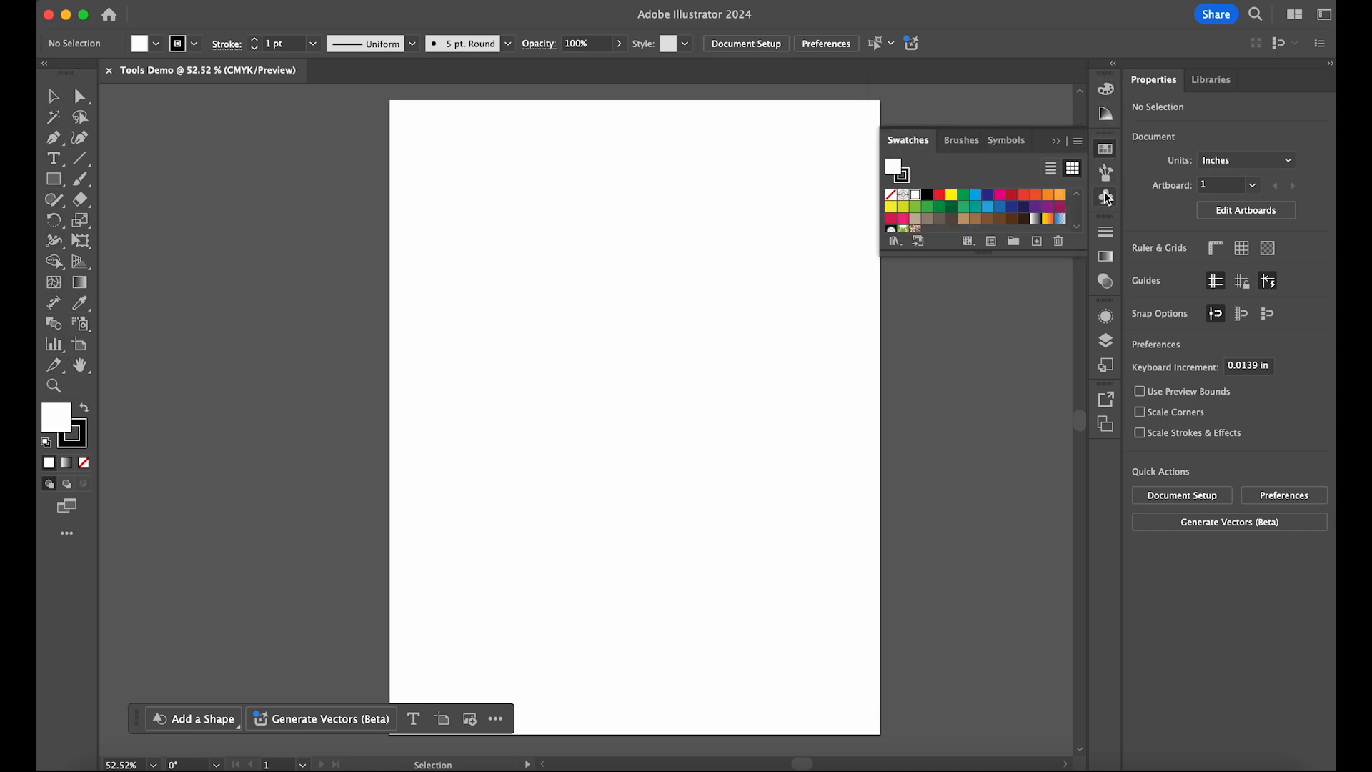
{"action": "left_click", "coordinate": [1106, 173]}
{"action": "left_click", "coordinate": [1104, 151]}
{"action": "left_click", "coordinate": [1105, 173]}
{"action": "left_click", "coordinate": [1106, 196]}
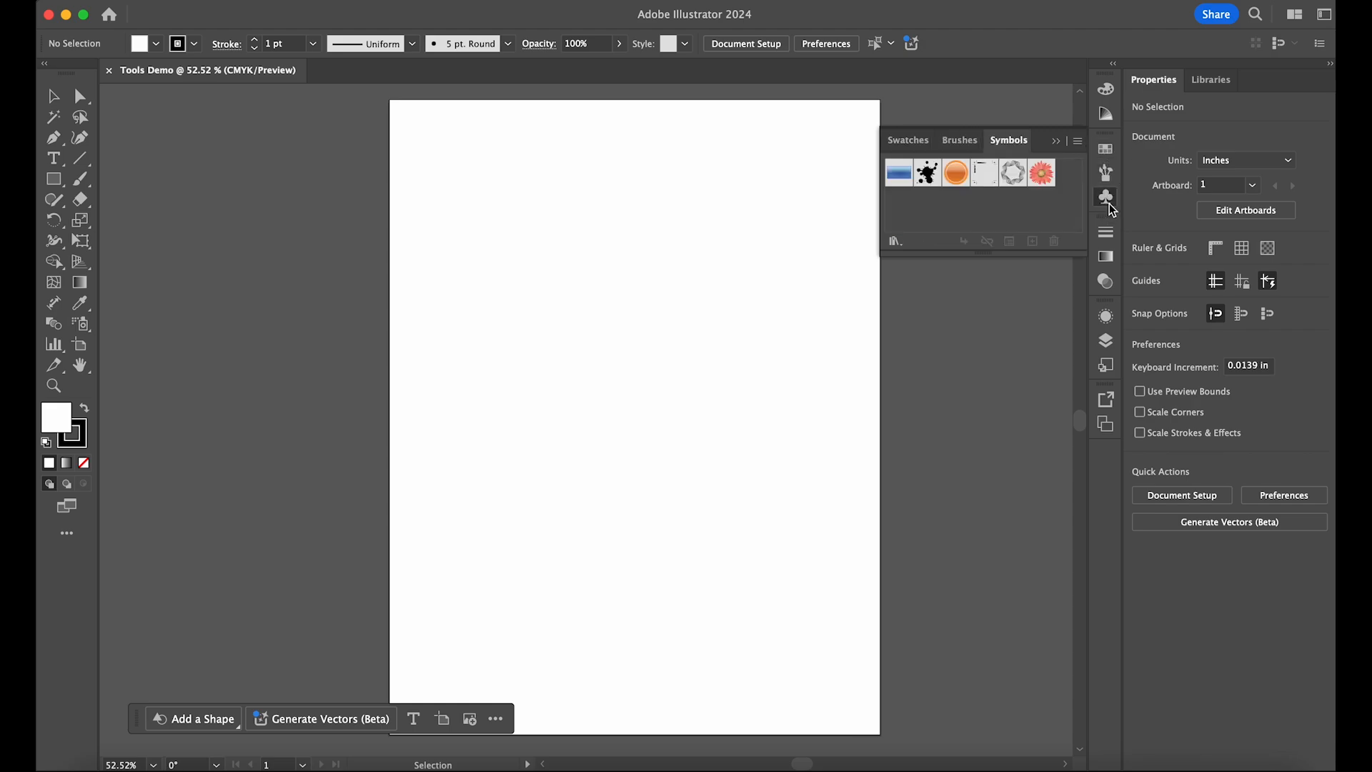
{"action": "left_click", "coordinate": [1107, 233]}
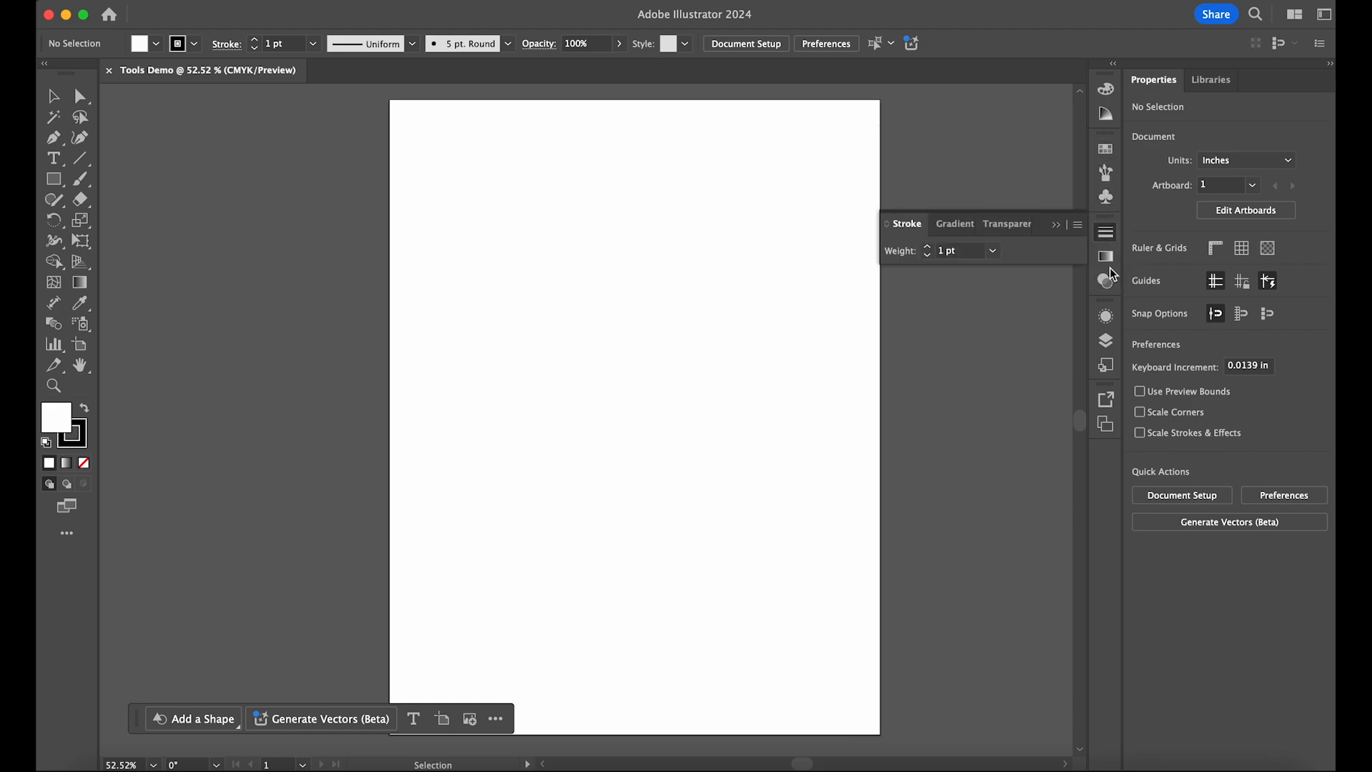
{"action": "left_click", "coordinate": [1106, 257]}
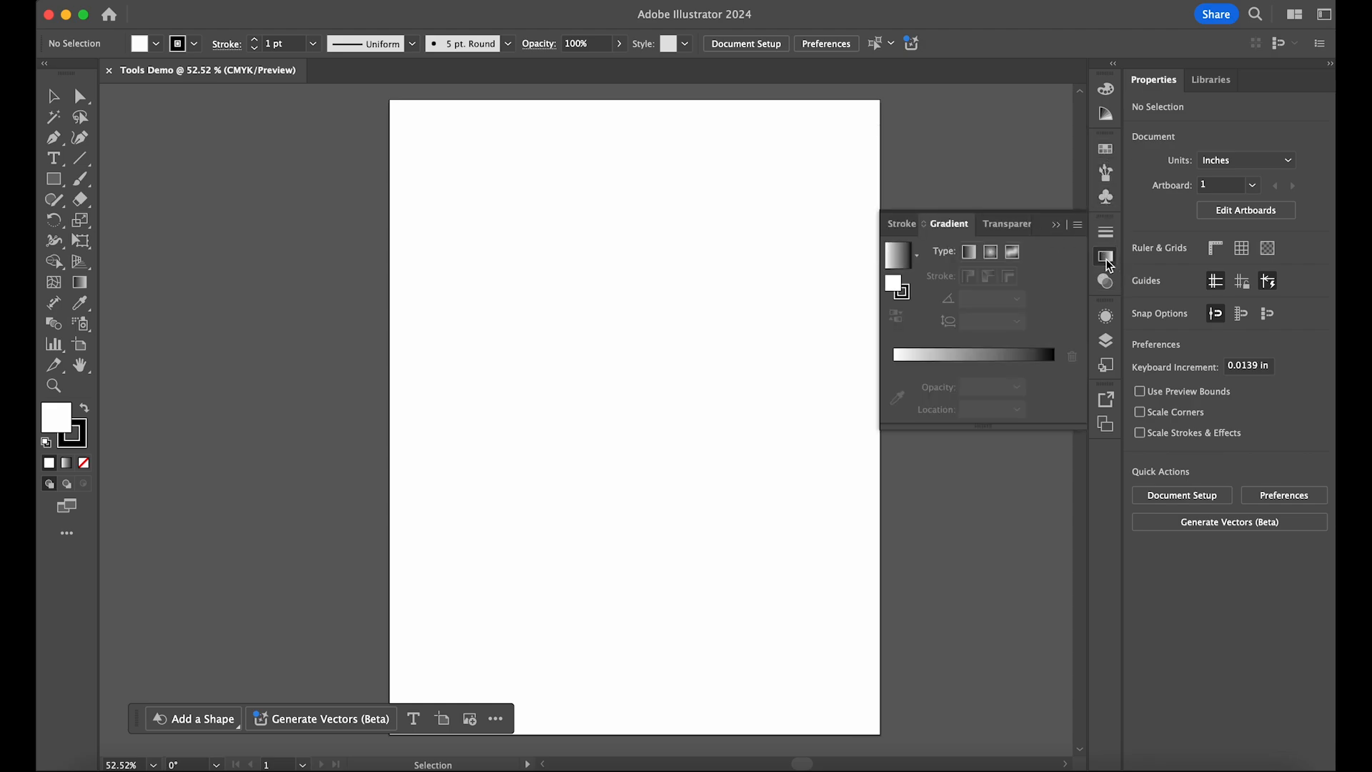
Step: Examine the color spectrum and color guide, and enlarge the swatch collection to show all its swatches
{"action": "left_click", "coordinate": [1107, 93]}
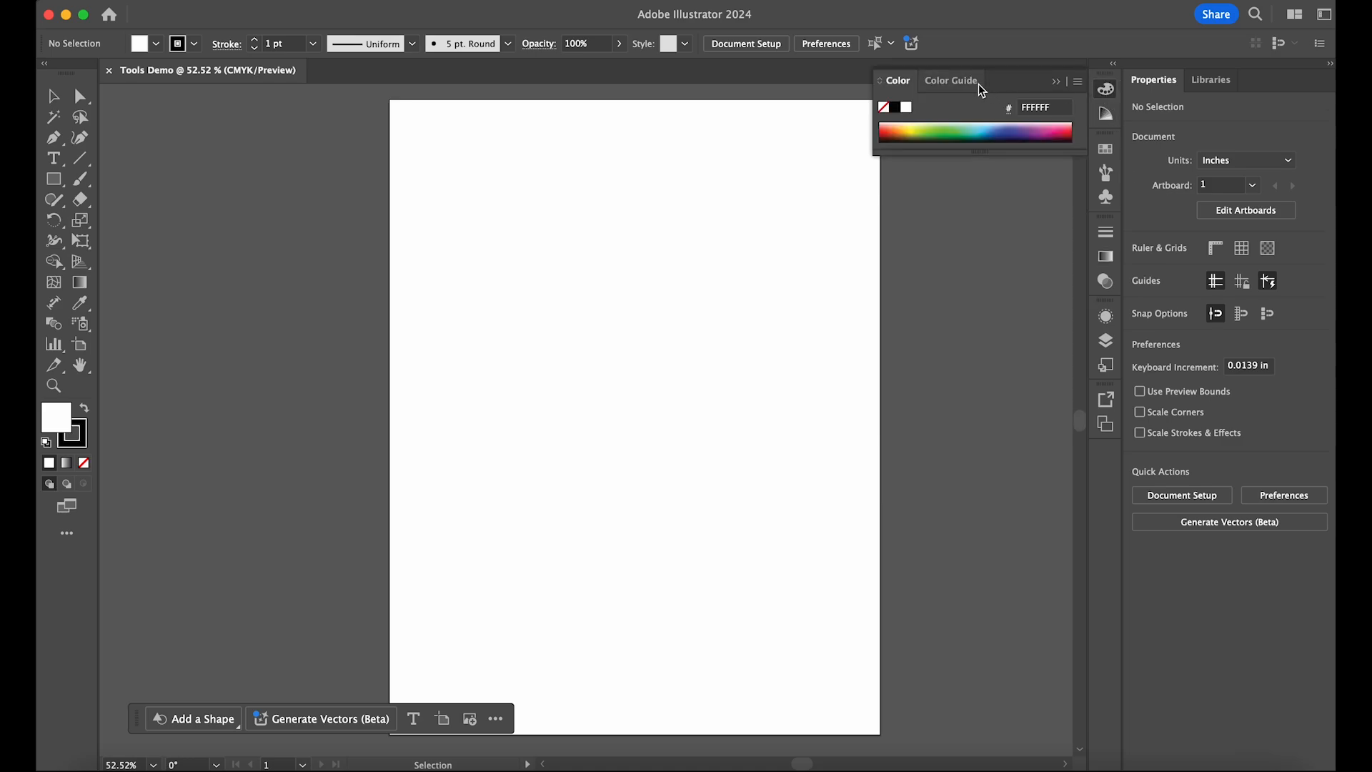
{"action": "left_click", "coordinate": [1106, 113]}
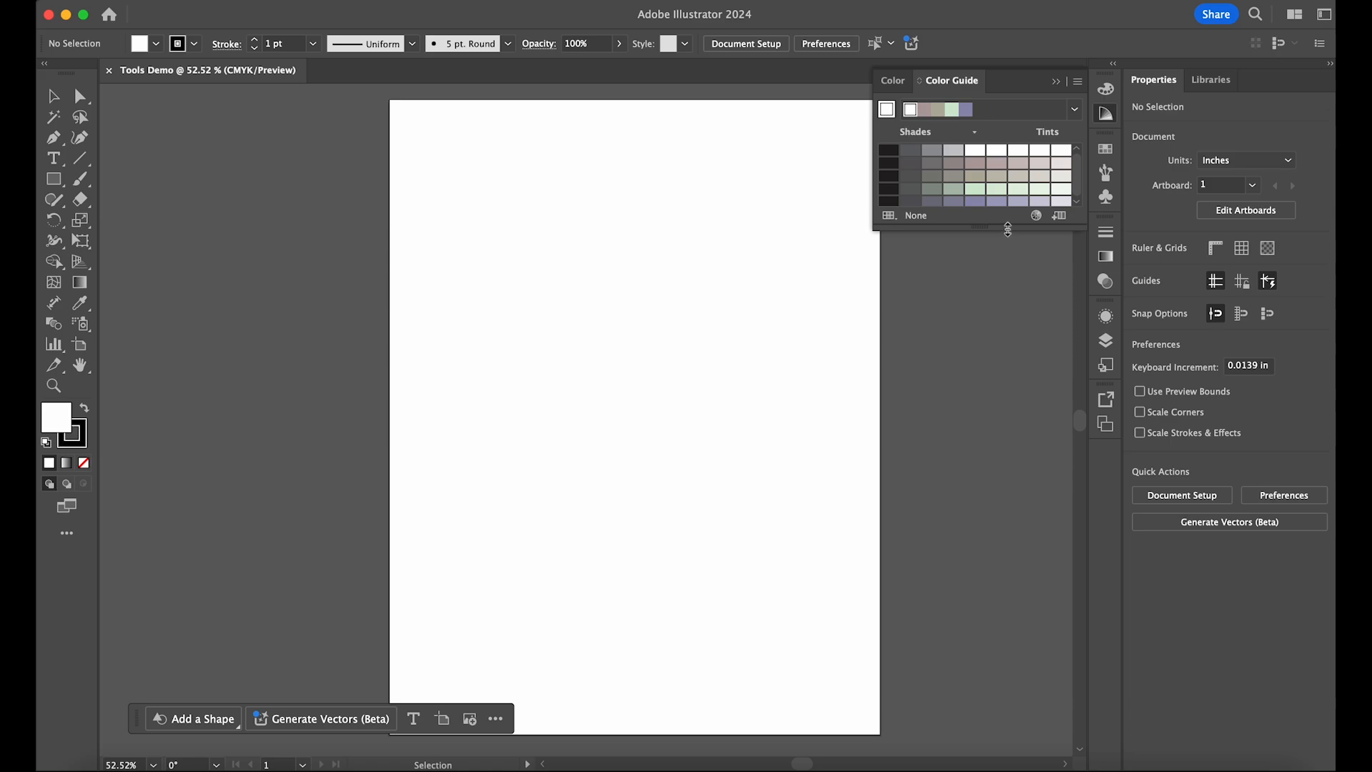
{"action": "mouse_move", "coordinate": [1007, 230]}
{"action": "left_mouse_down"}
{"action": "mouse_move", "coordinate": [1011, 312]}
{"action": "mouse_move", "coordinate": [1011, 242]}
{"action": "left_mouse_up"}
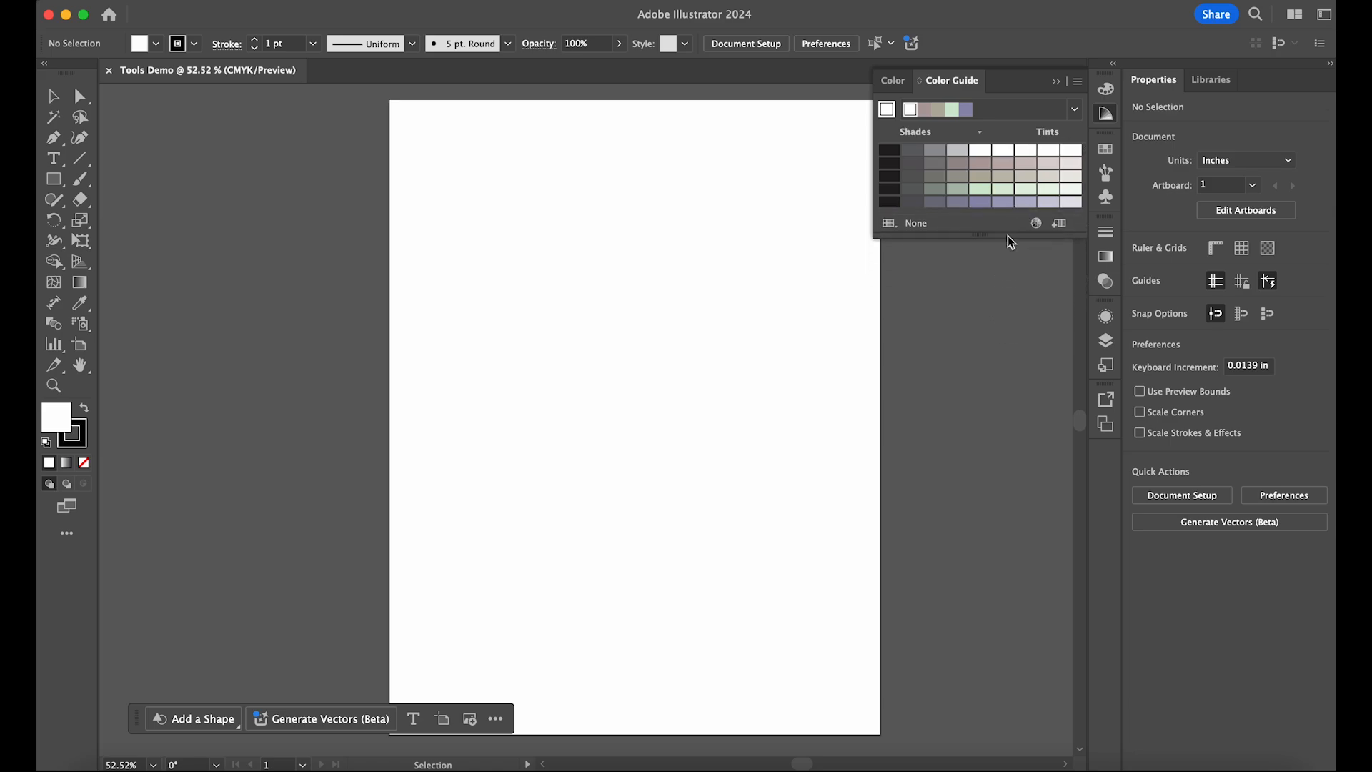
{"action": "left_click", "coordinate": [1106, 150]}
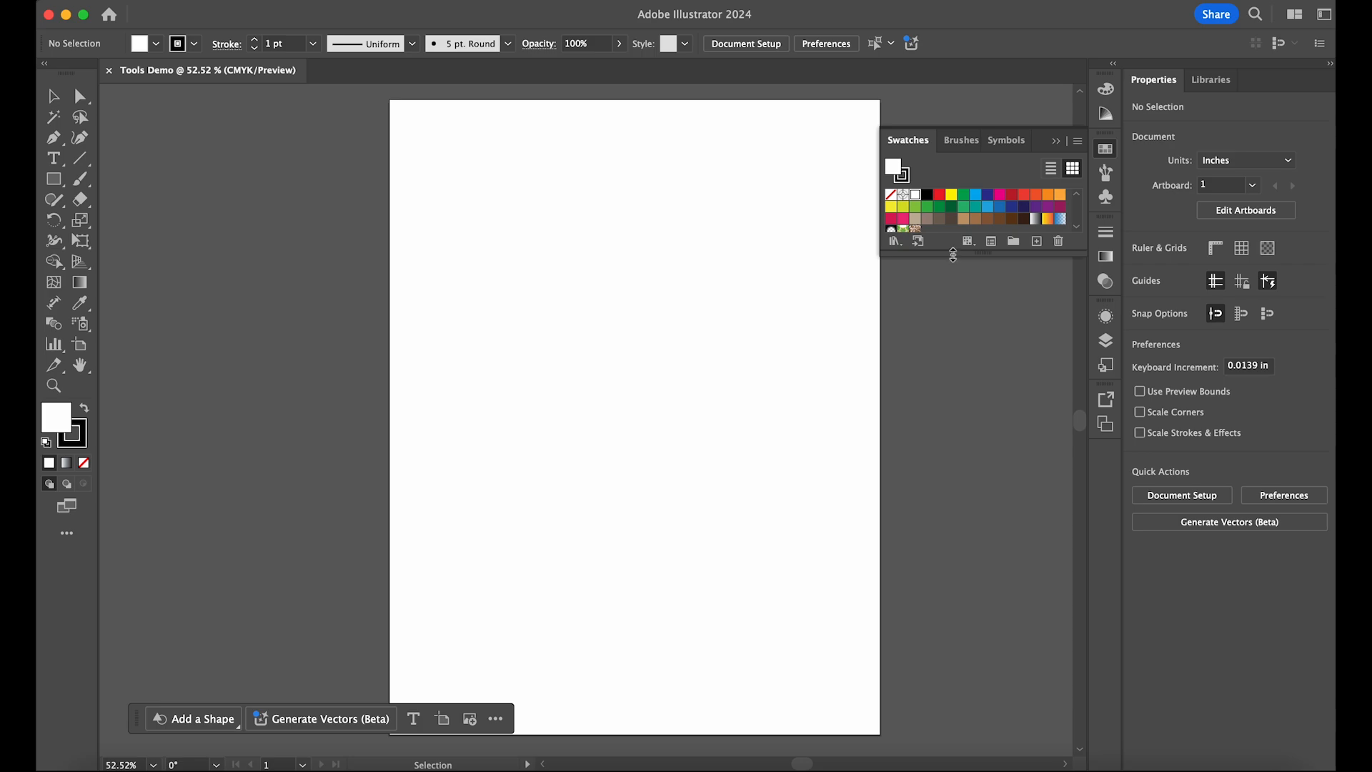
{"action": "left_click_drag", "start_coordinate": [946, 250], "coordinate": [947, 332]}
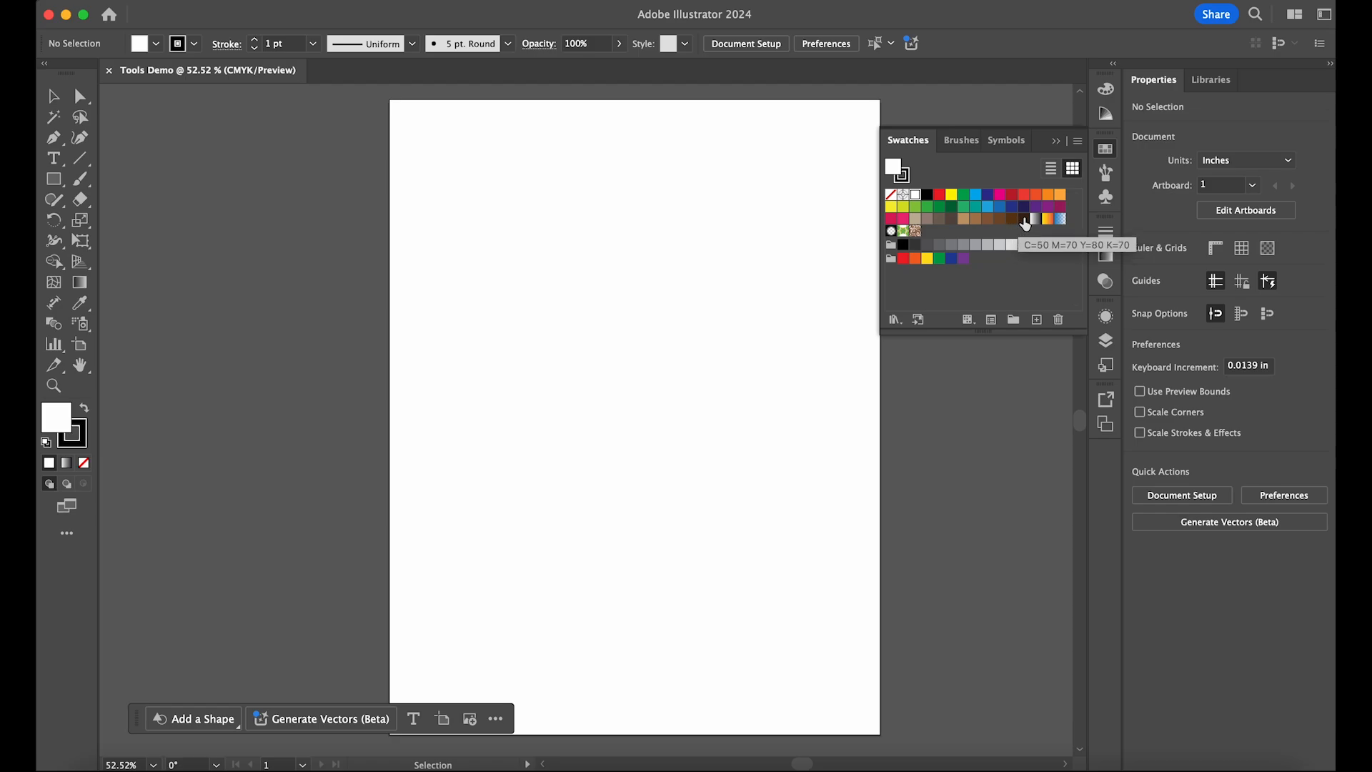
Step: Examine the available brushes and symbols, and compare them with the swatches
{"action": "left_click", "coordinate": [1103, 178]}
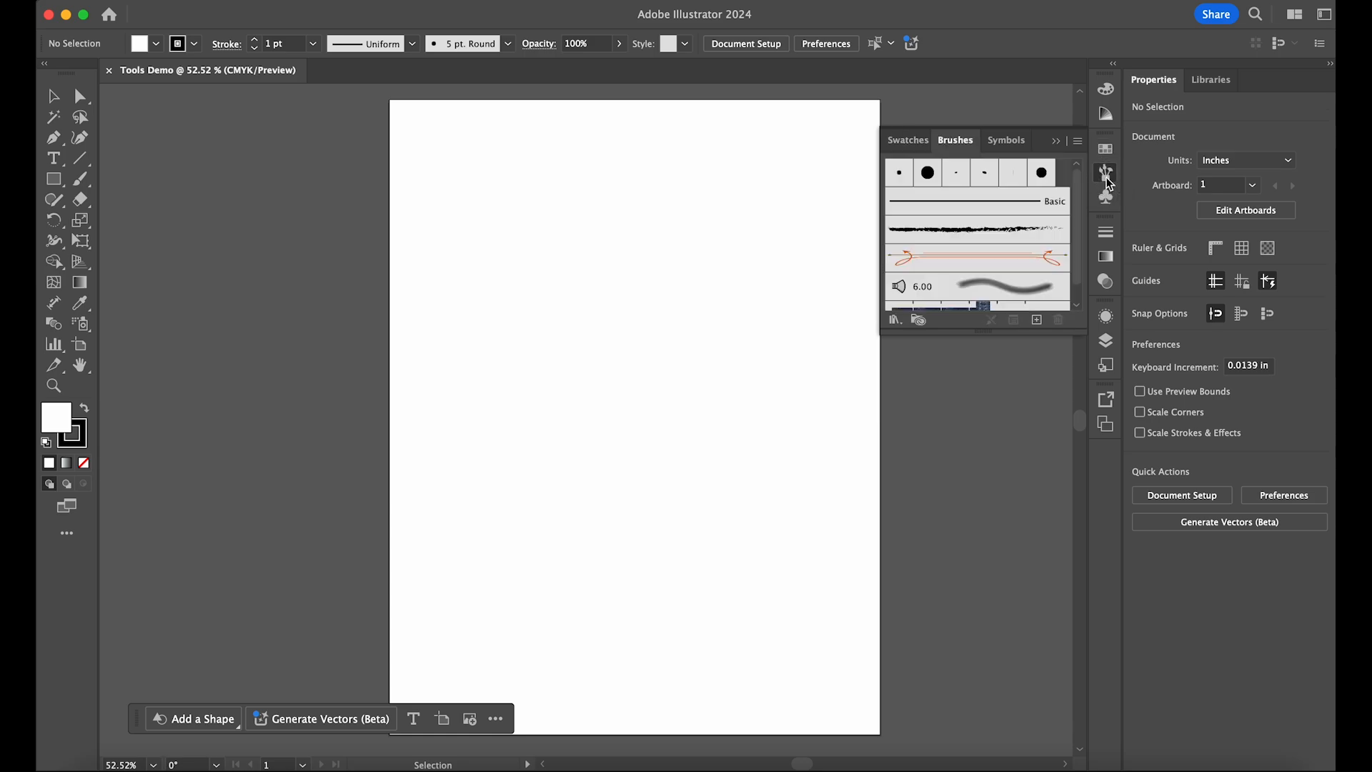
{"action": "scroll", "coordinate": [994, 260], "scroll_direction": "down", "scroll_amount": 2}
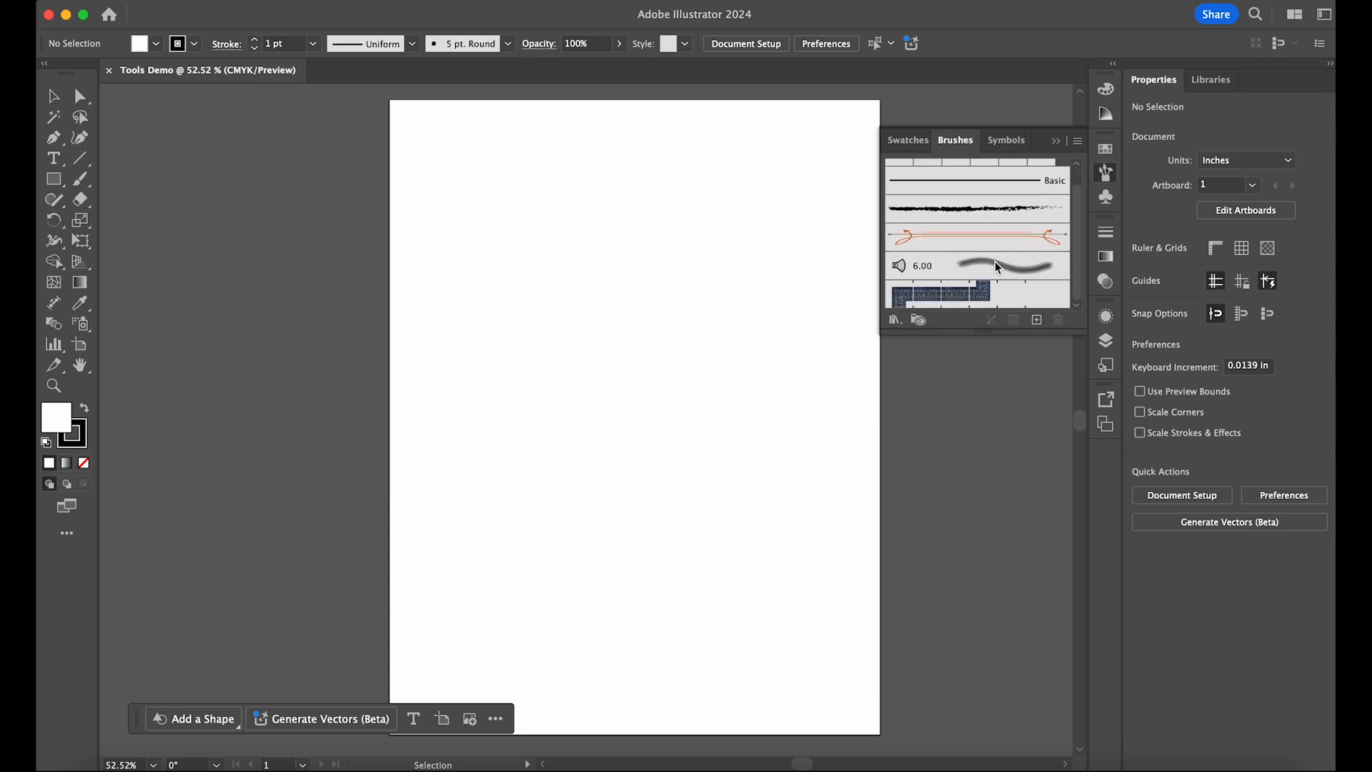
{"action": "scroll", "coordinate": [994, 260], "scroll_direction": "up", "scroll_amount": 2}
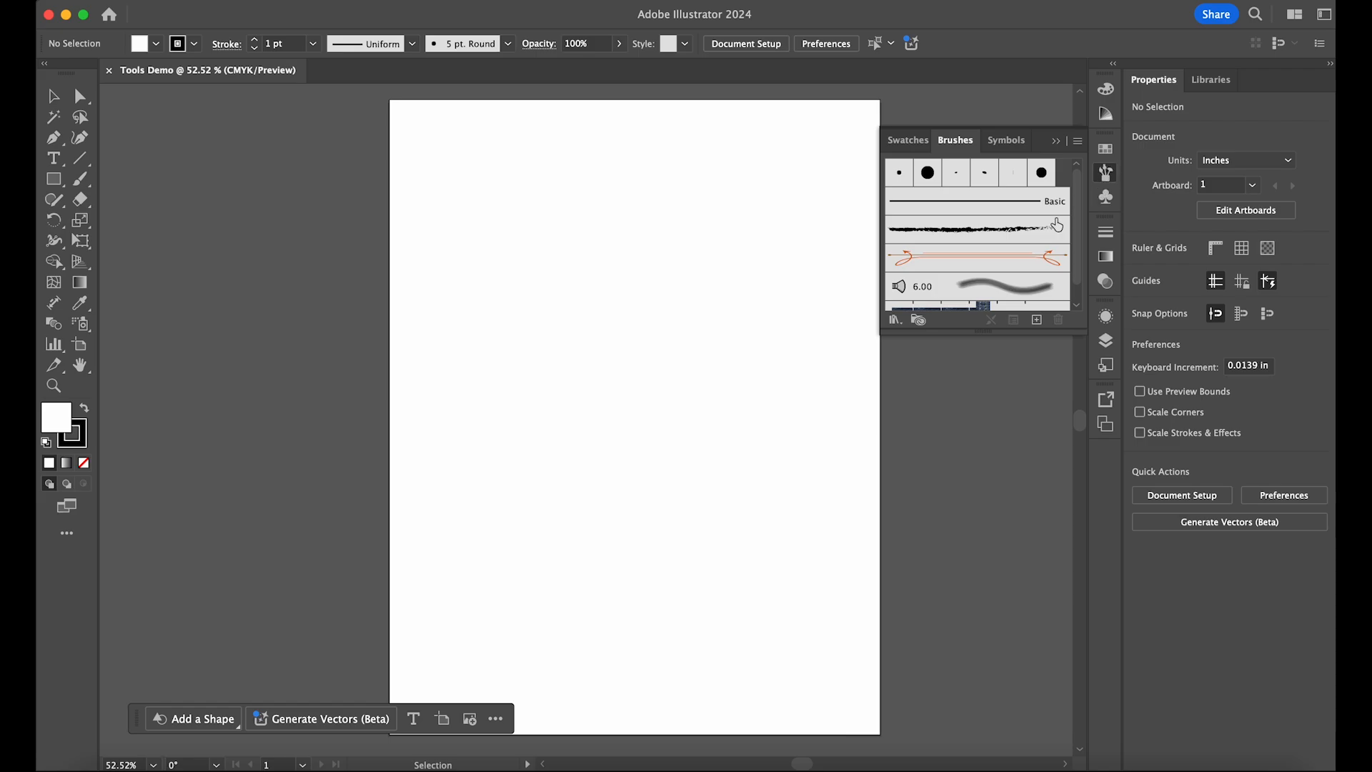
{"action": "left_click", "coordinate": [1107, 195]}
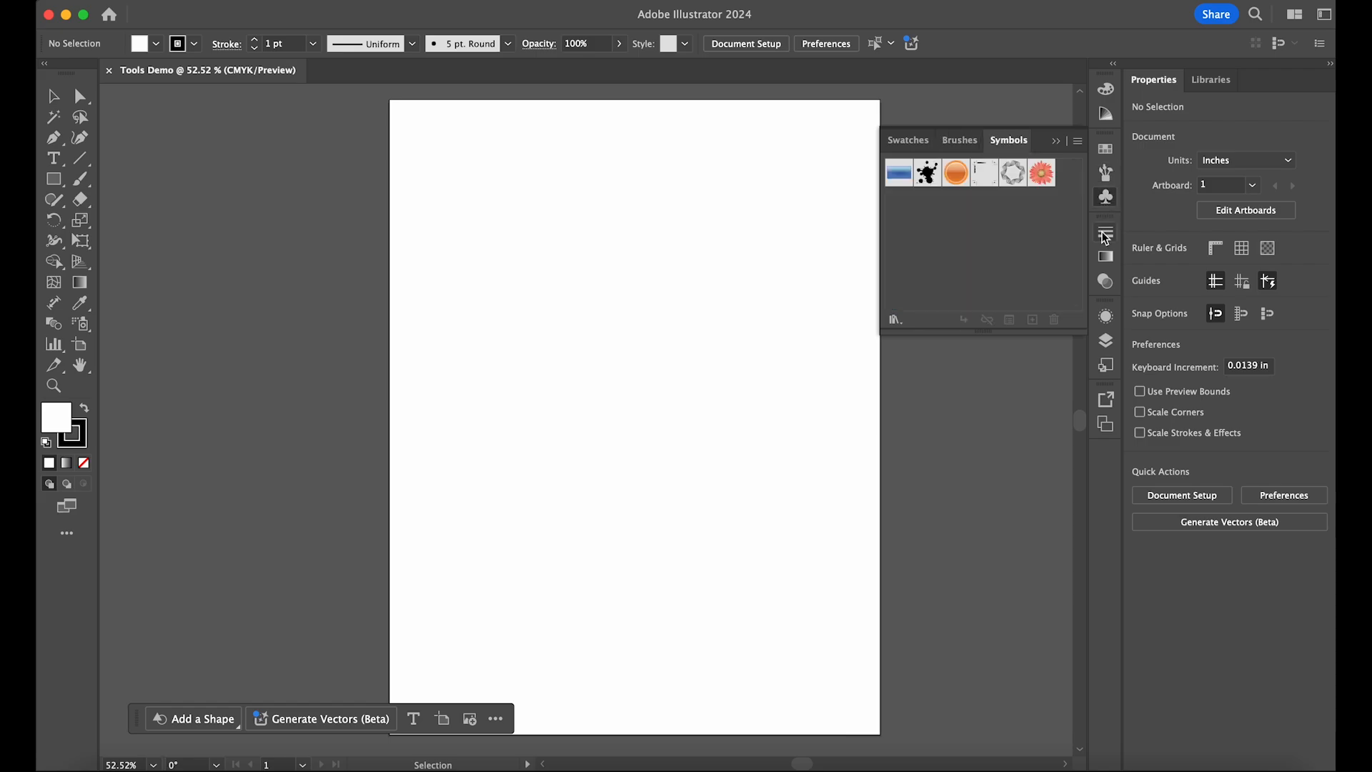
{"action": "left_click", "coordinate": [960, 141]}
{"action": "left_click", "coordinate": [910, 141]}
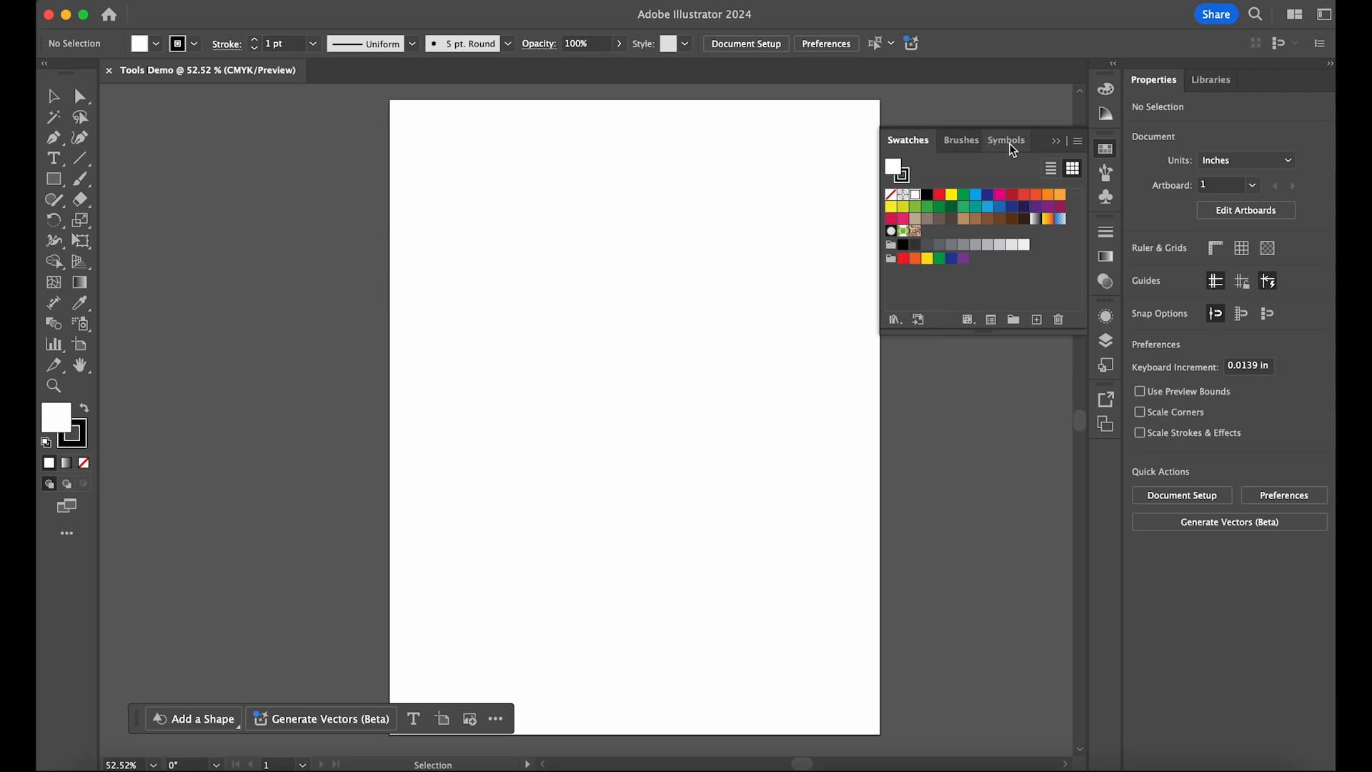
{"action": "left_click", "coordinate": [1011, 145]}
{"action": "left_click", "coordinate": [972, 141]}
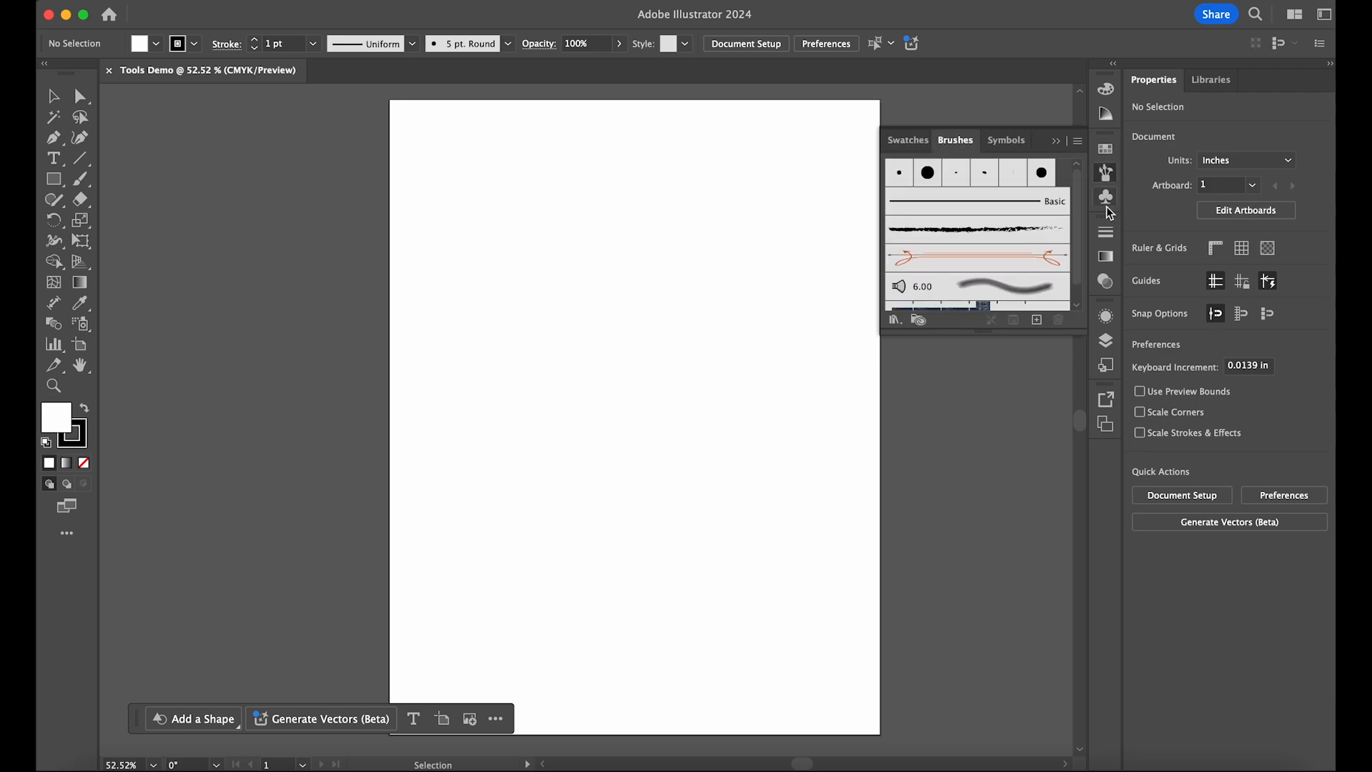
Step: Look through the stroke, gradient, transparency, appearance, layer and graphic style options, and put them away again
{"action": "left_click", "coordinate": [1106, 233]}
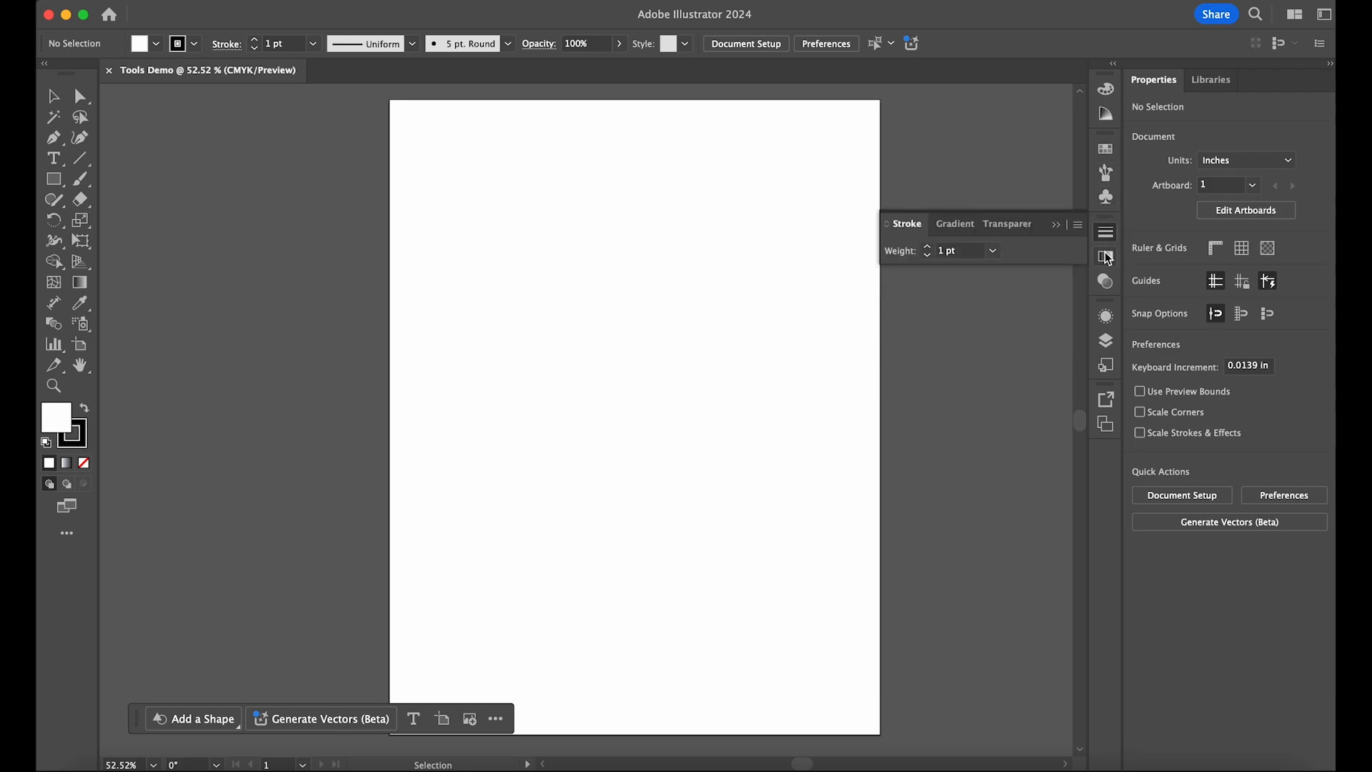
{"action": "left_click", "coordinate": [1107, 257]}
{"action": "left_click", "coordinate": [1106, 282]}
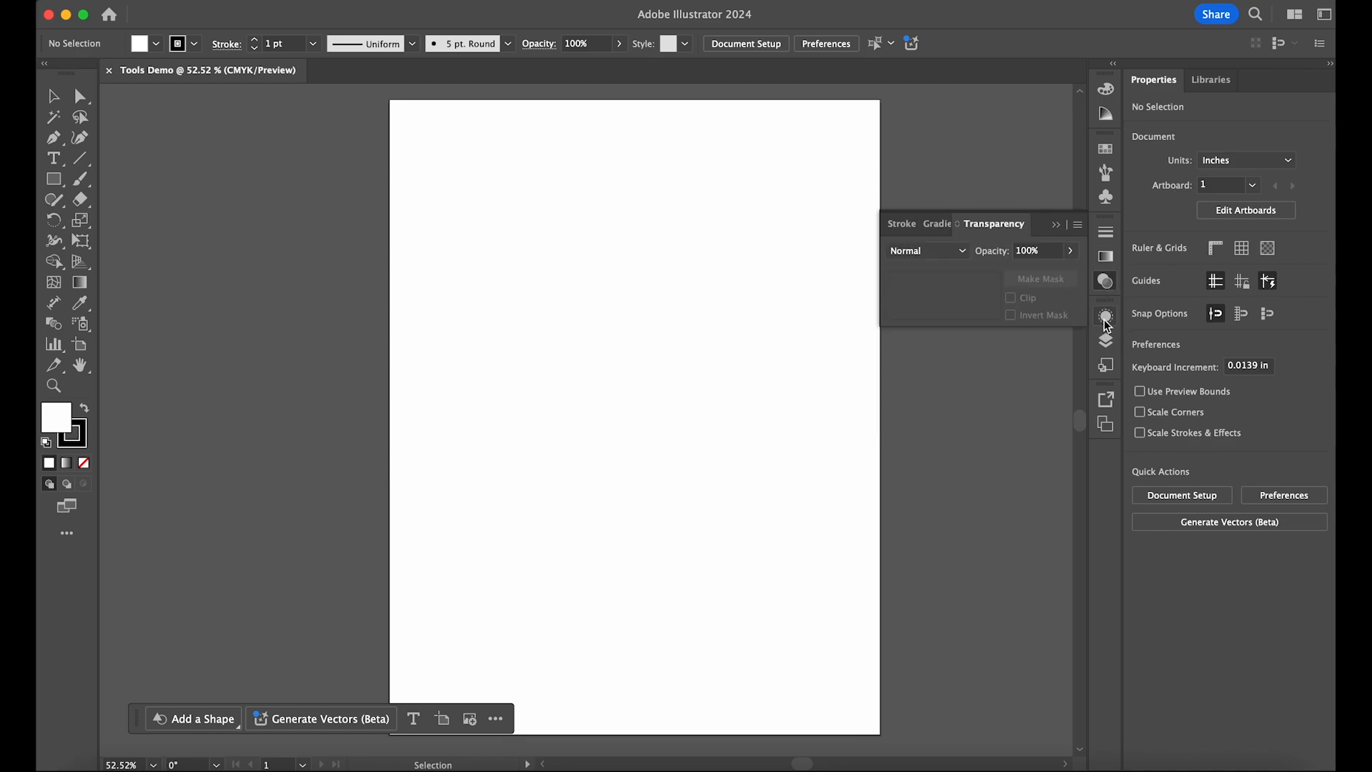
{"action": "left_click", "coordinate": [1106, 316]}
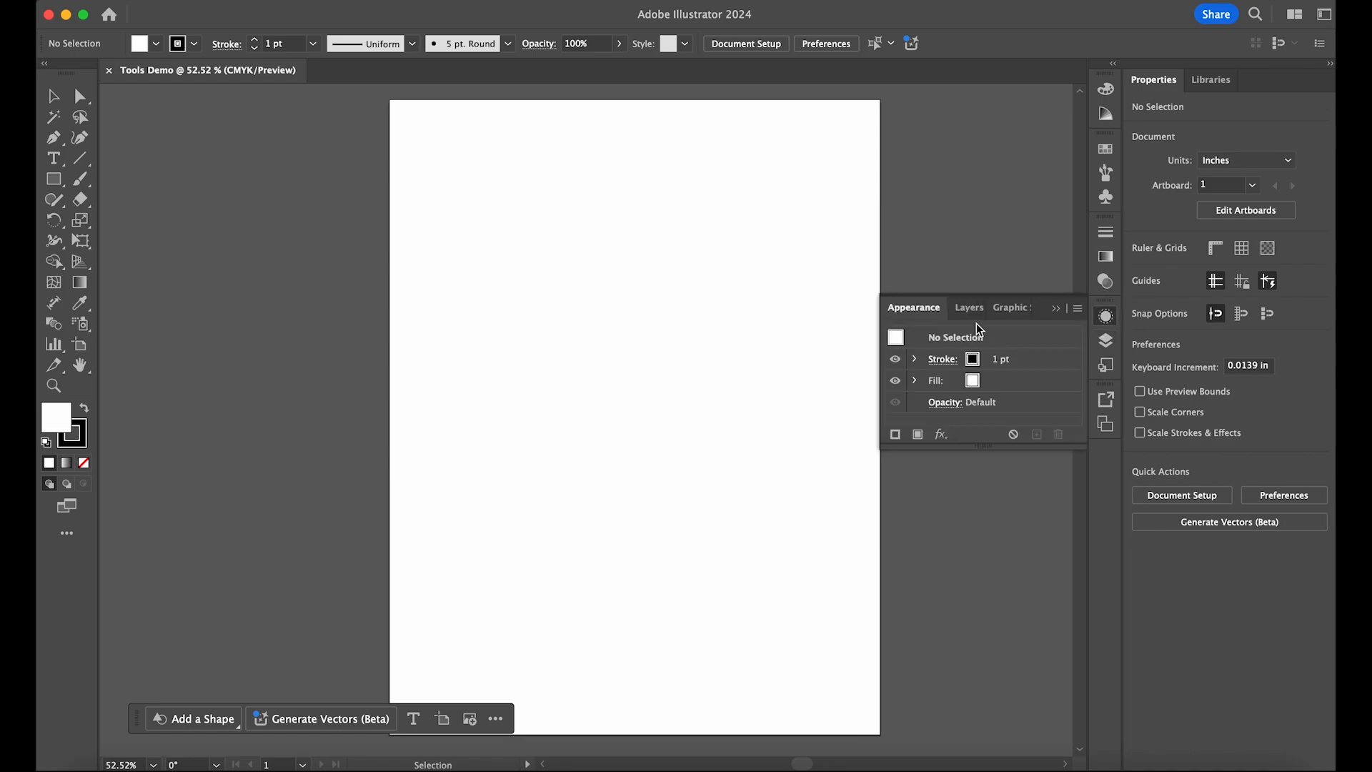
{"action": "left_click", "coordinate": [1106, 343]}
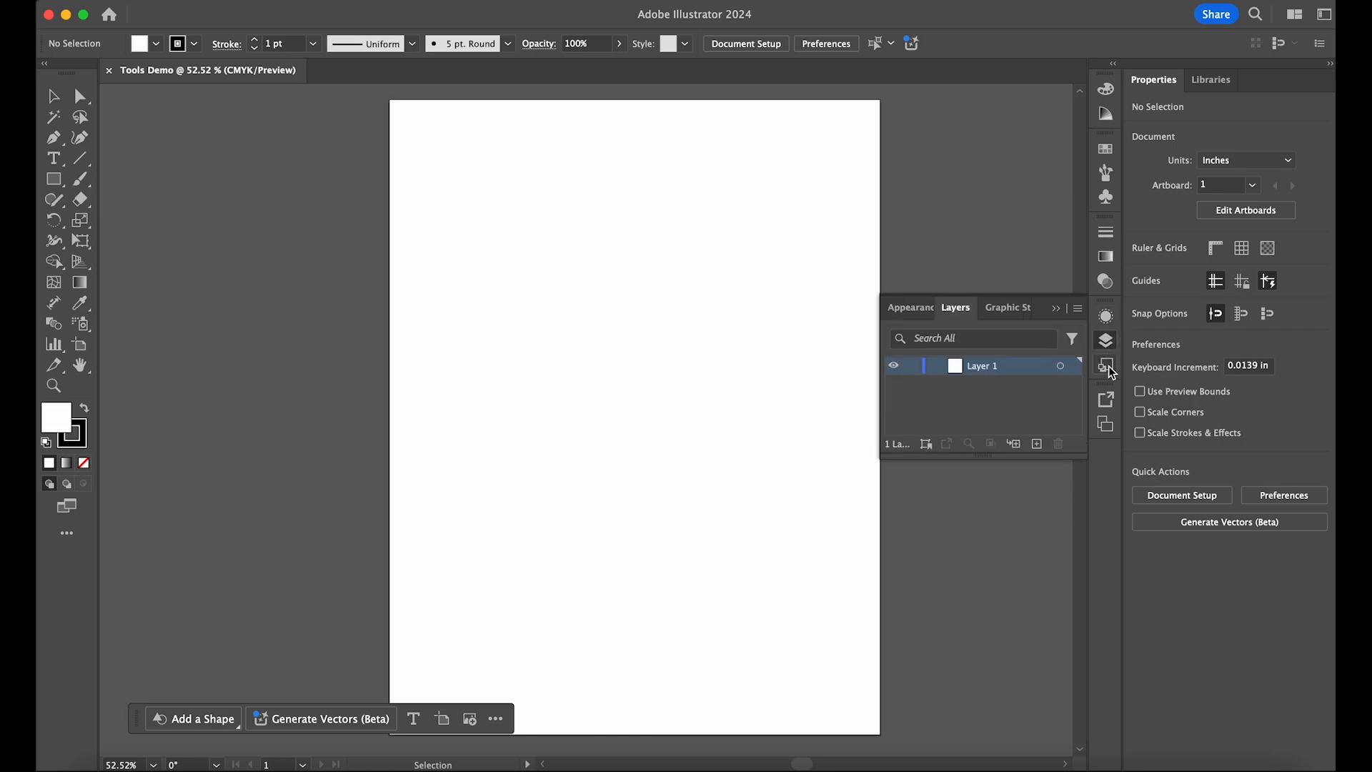
{"action": "left_click", "coordinate": [1108, 366]}
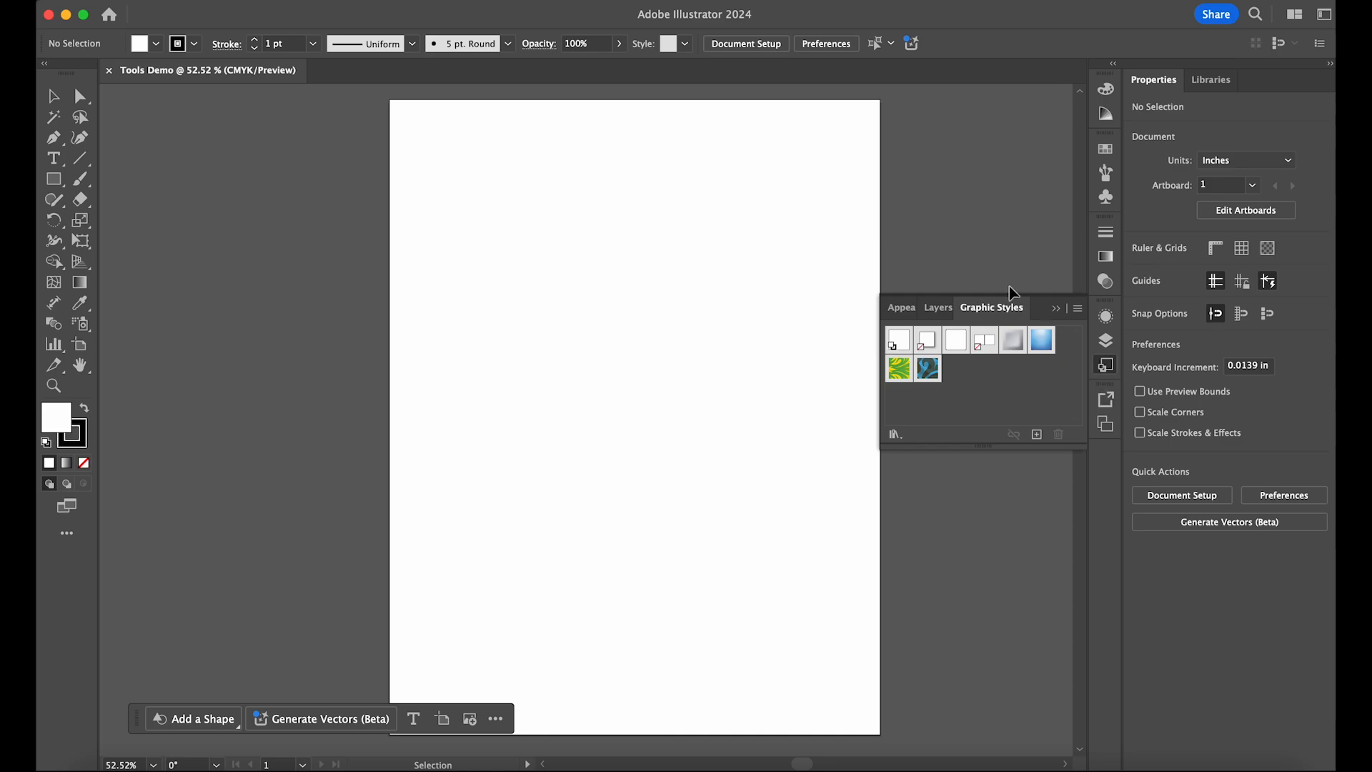
{"action": "left_click", "coordinate": [1107, 365]}
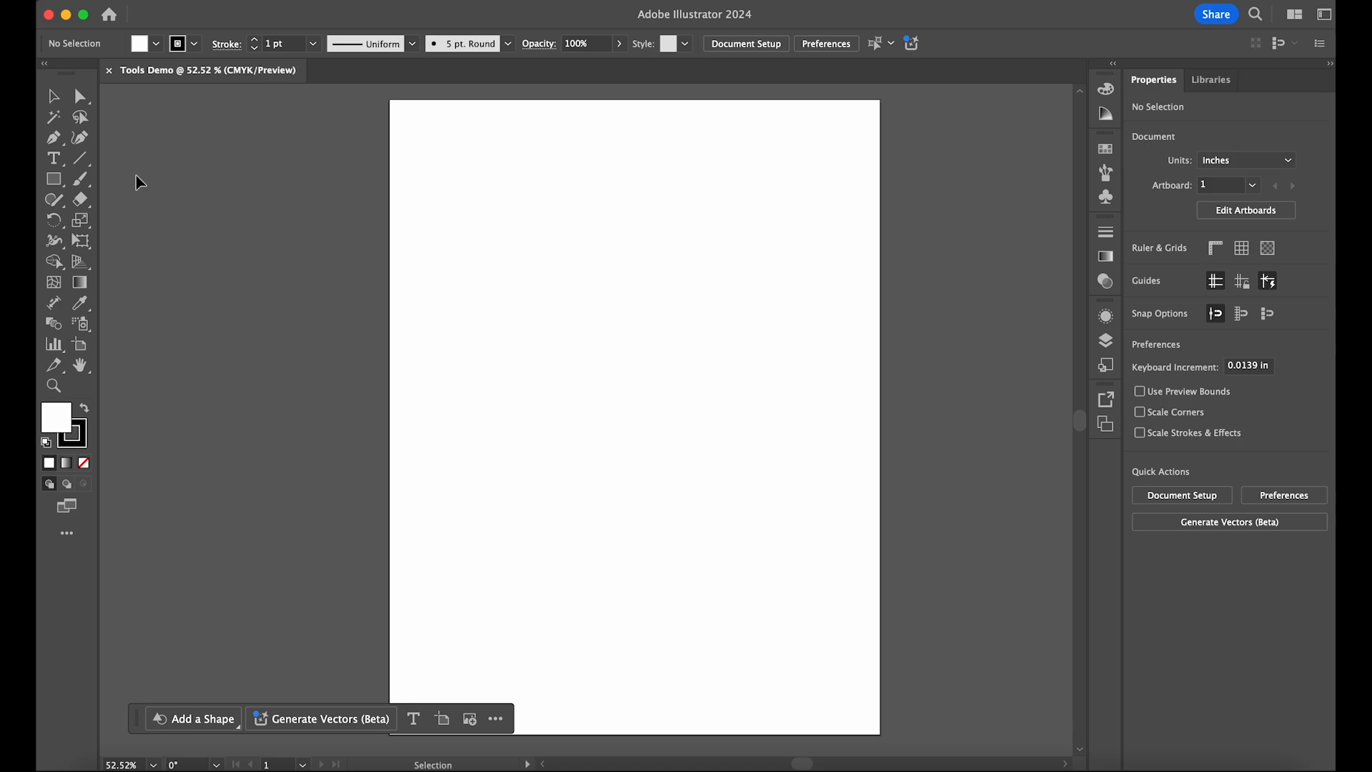
Step: Draw several trial ellipses on the empty artboard with the Ellipse tool, removing each one
{"action": "left_click", "coordinate": [57, 188]}
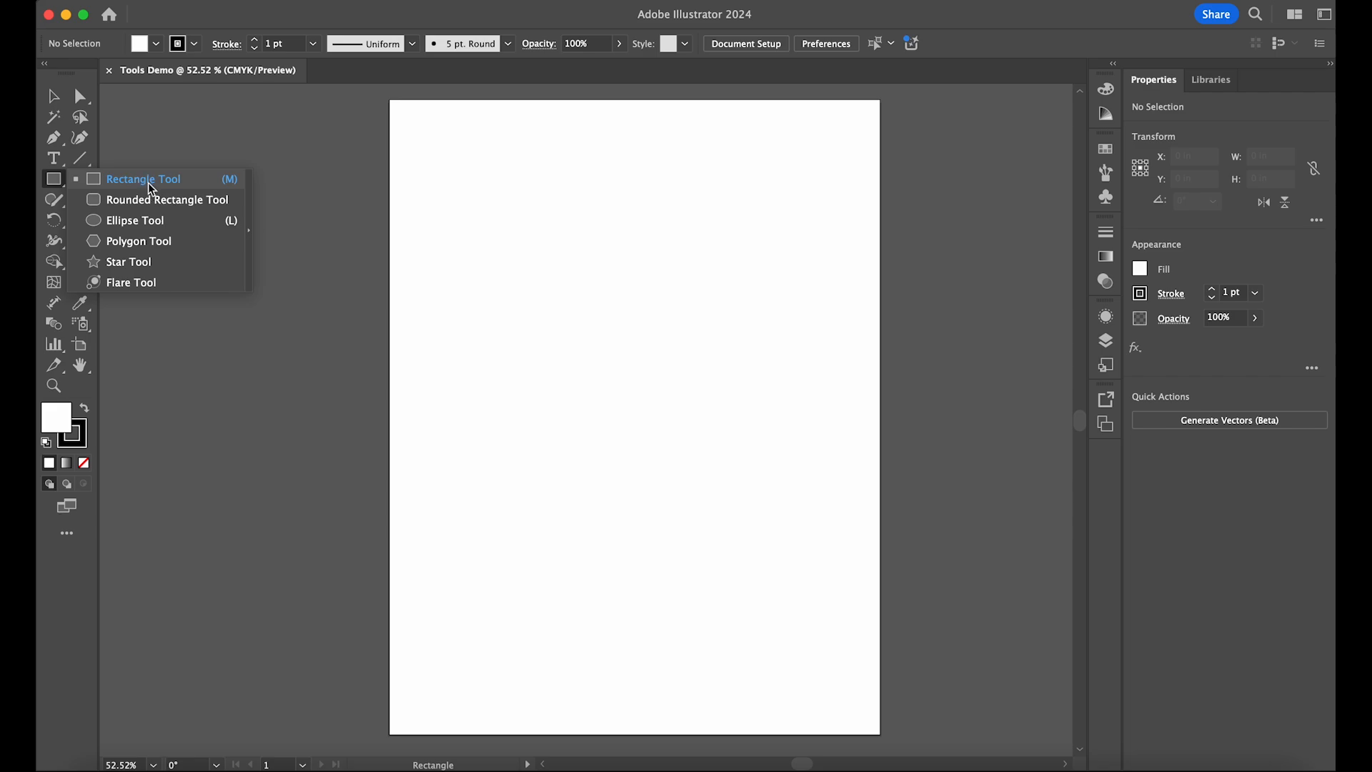
{"action": "left_click", "coordinate": [136, 220]}
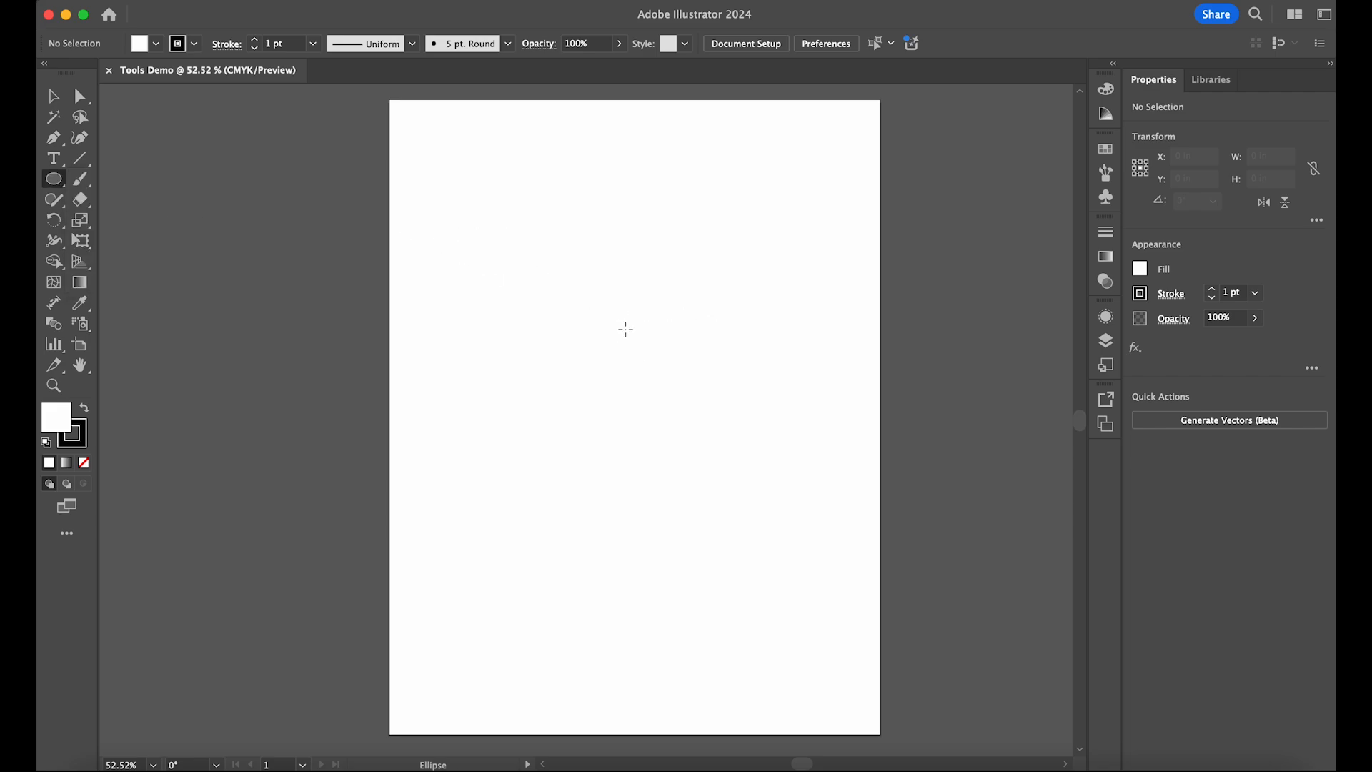
{"action": "left_click_drag", "start_coordinate": [595, 298], "coordinate": [682, 373]}
{"action": "key", "text": "super+z"}
{"action": "left_click_drag", "start_coordinate": [465, 222], "coordinate": [717, 480]}
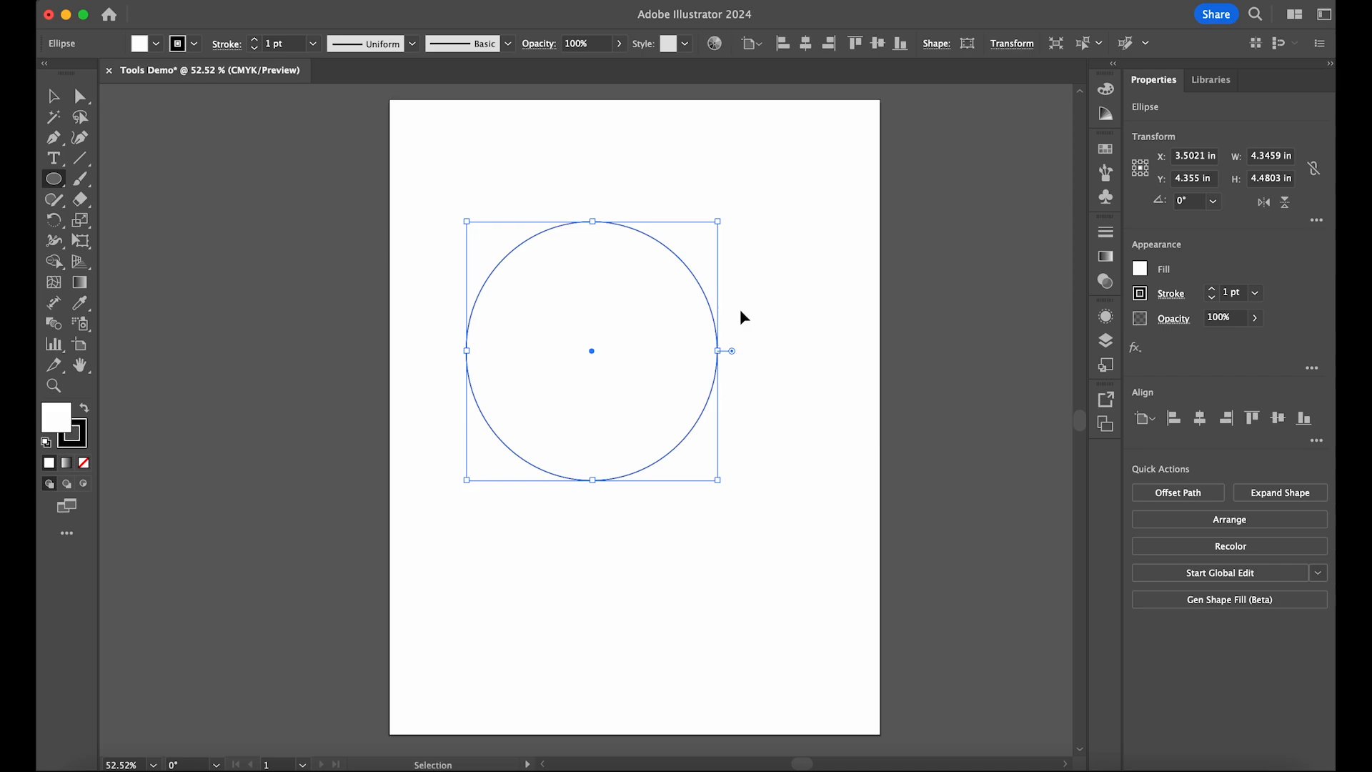
{"action": "key", "text": "BackSpace"}
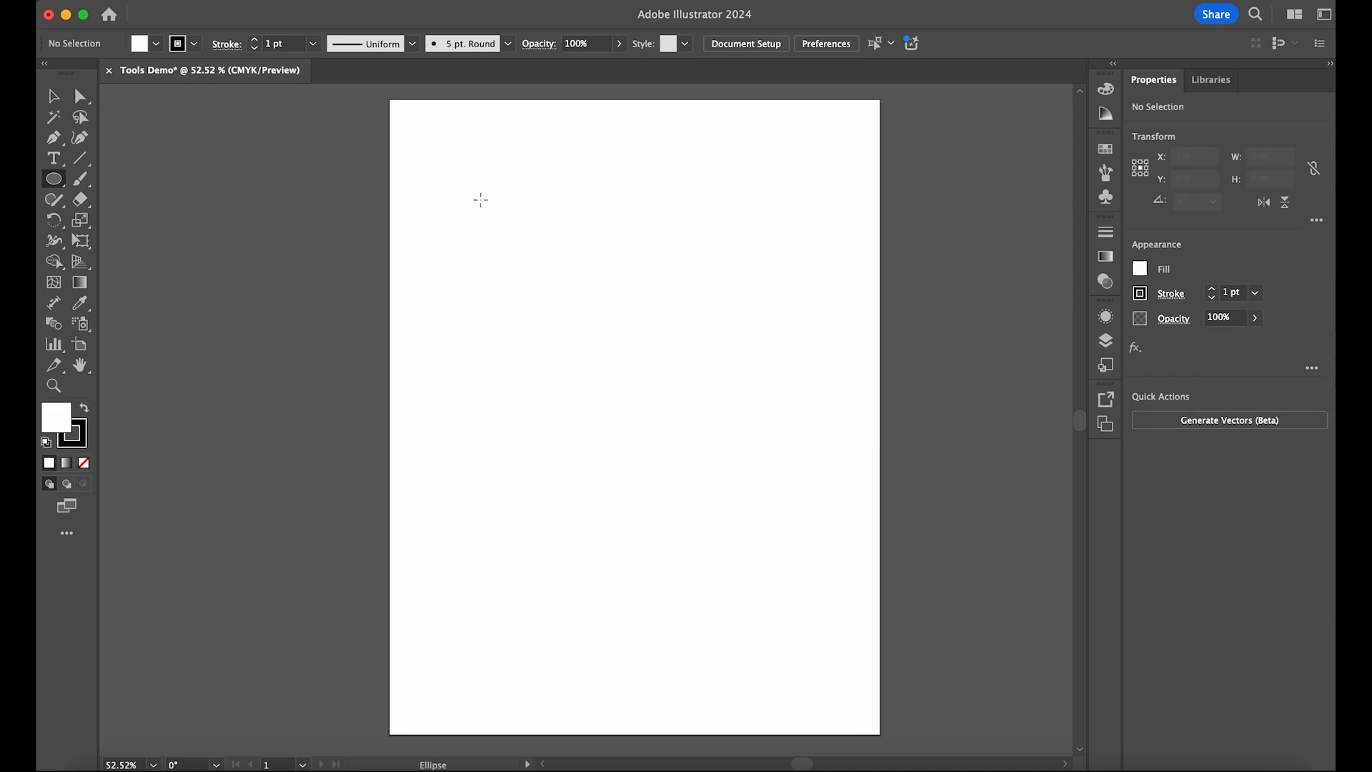
{"action": "left_click_drag", "start_coordinate": [479, 193], "coordinate": [688, 381]}
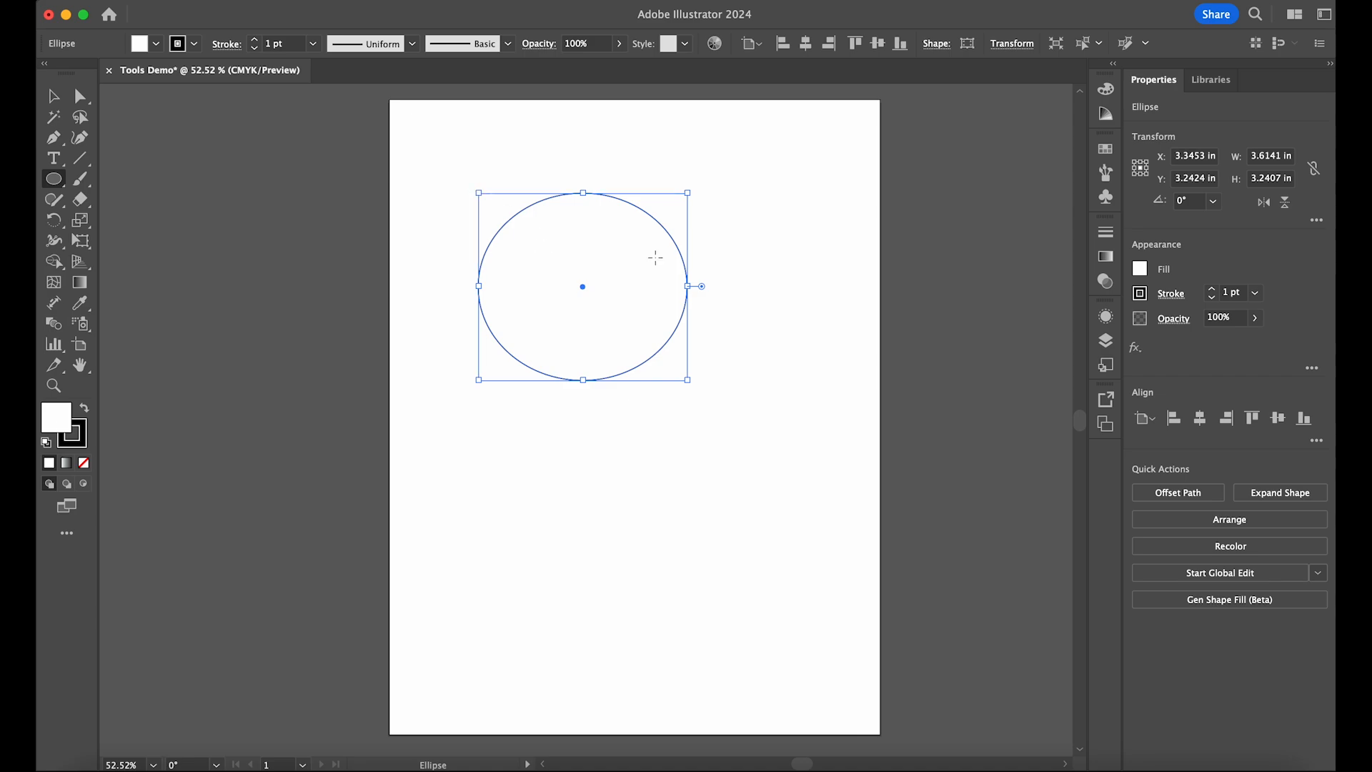
{"action": "key", "text": "Delete"}
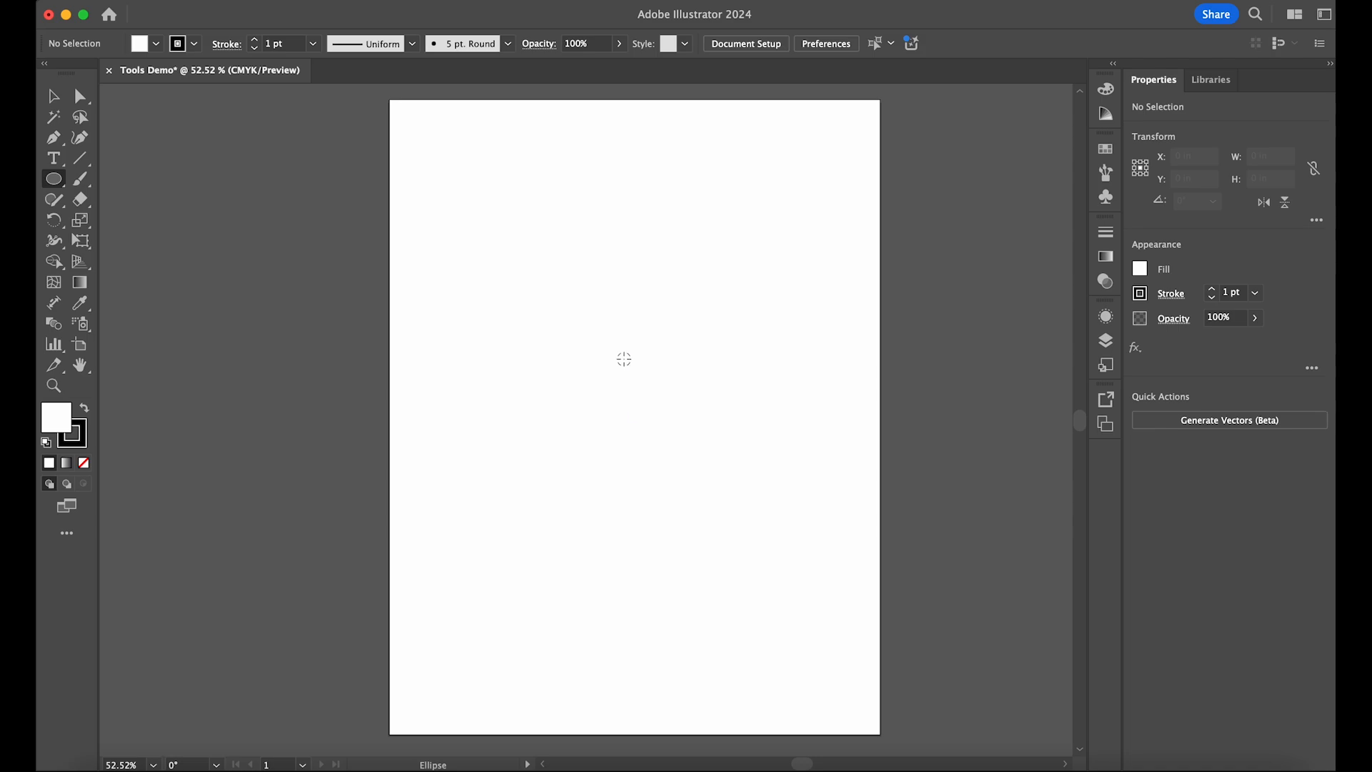
{"action": "left_click_drag", "start_coordinate": [627, 355], "coordinate": [743, 364]}
{"action": "key", "text": "shift"}
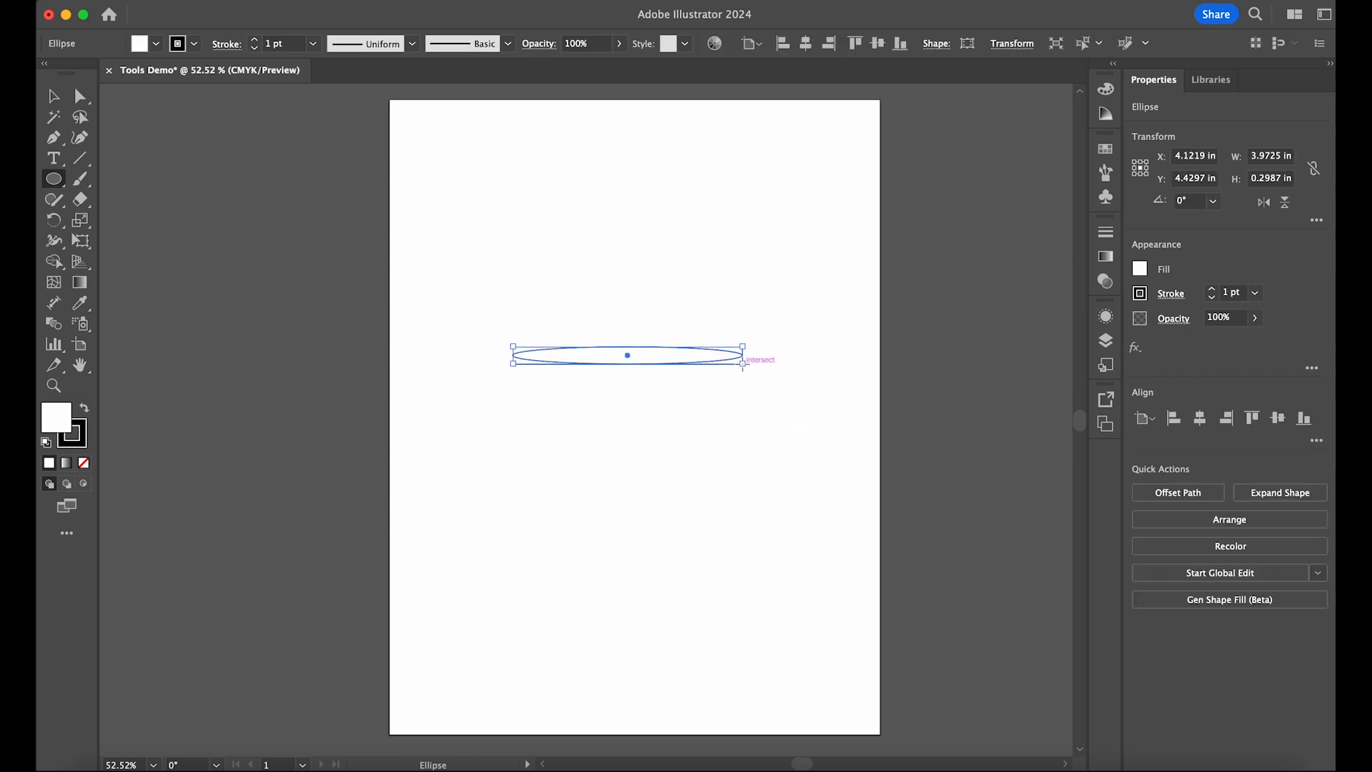
{"action": "key", "text": "super+z"}
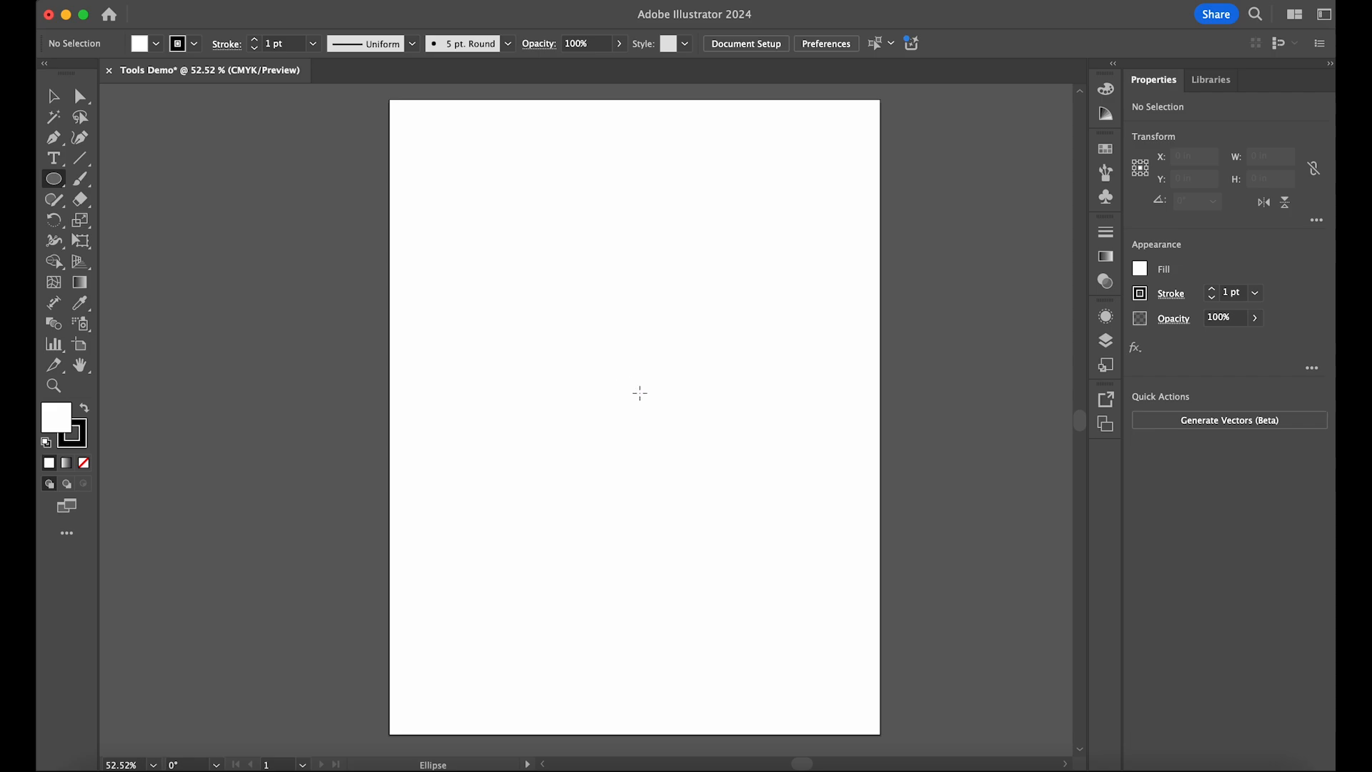
Step: Draw a circle about 6.2 in across near the artboard's center and set its stroke weight to 20 pt
{"action": "left_click_drag", "start_coordinate": [628, 391], "coordinate": [805, 570]}
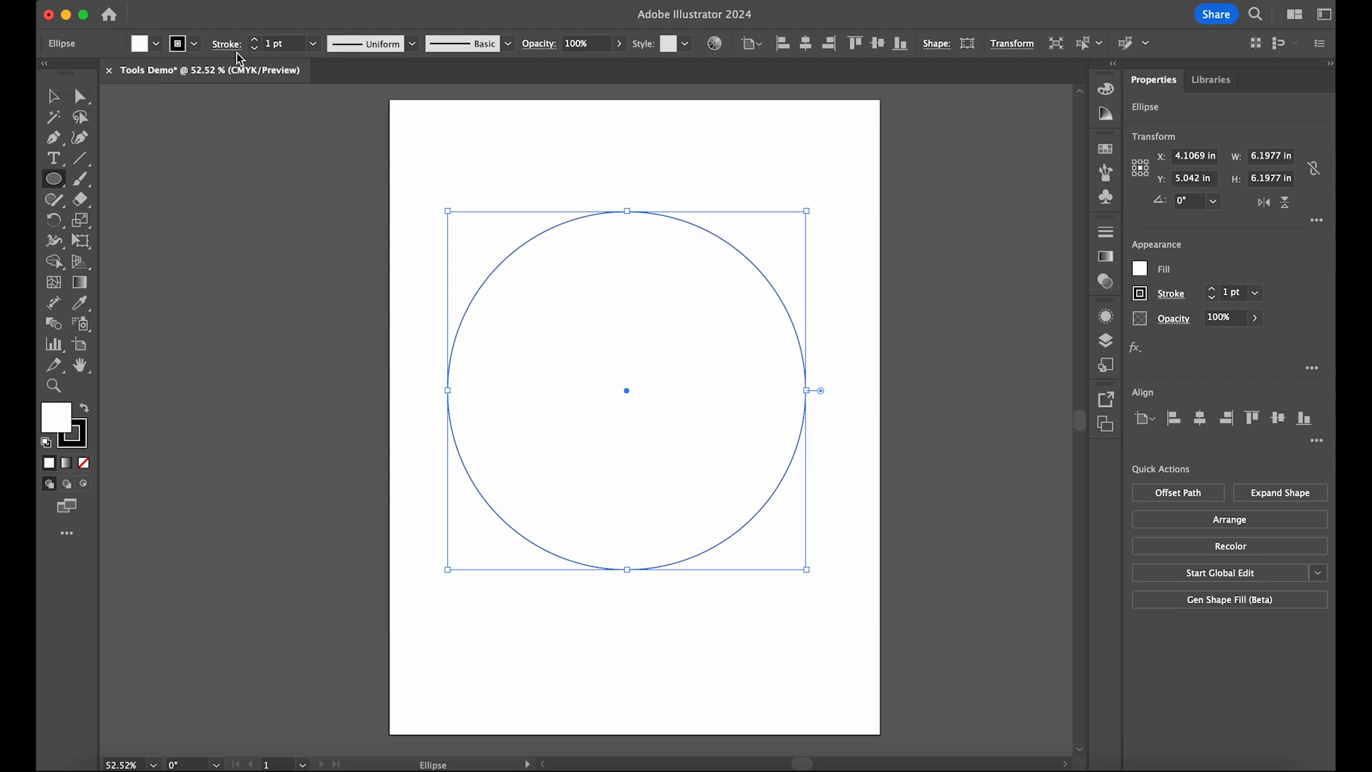
{"action": "left_click", "coordinate": [255, 41]}
{"action": "left_click", "coordinate": [255, 40]}
{"action": "left_click", "coordinate": [255, 41]}
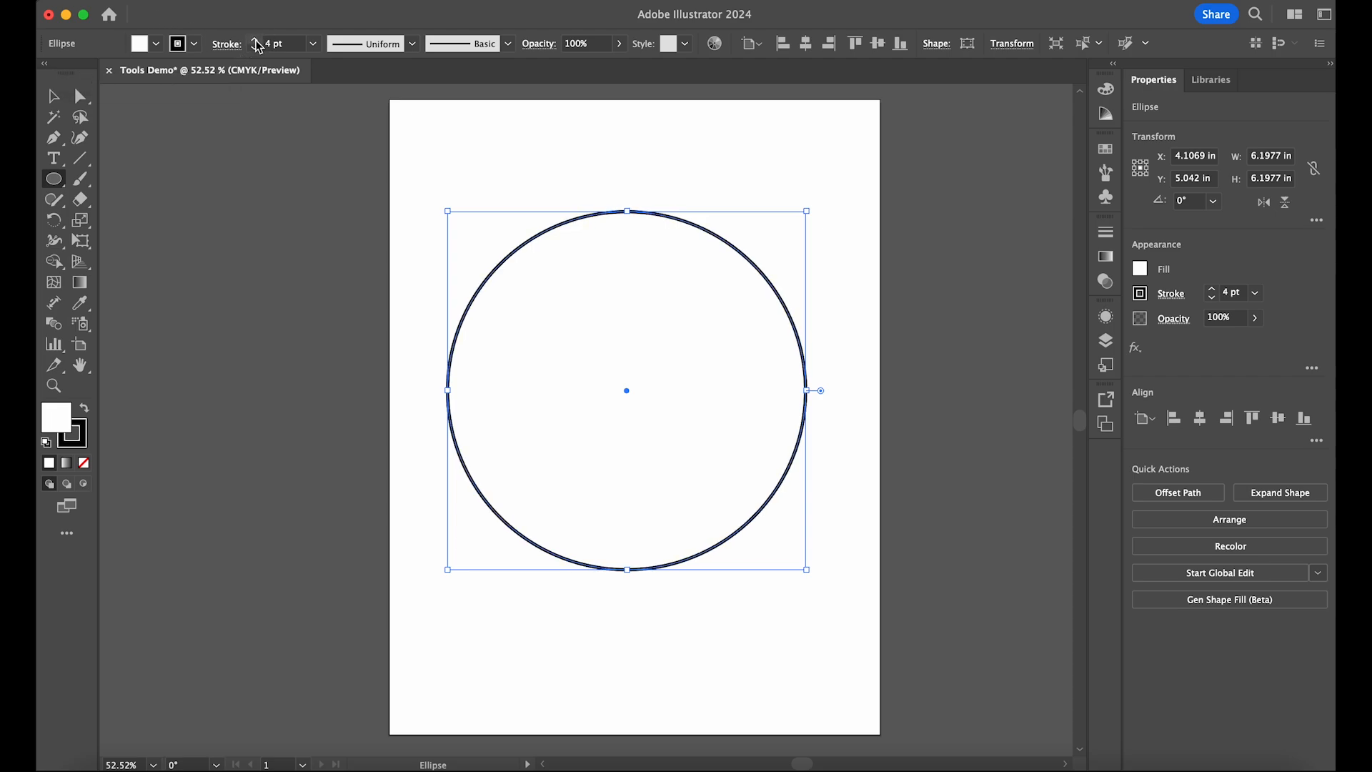
{"action": "left_click", "coordinate": [255, 40]}
{"action": "left_click", "coordinate": [256, 41]}
{"action": "left_click", "coordinate": [254, 48]}
{"action": "left_click", "coordinate": [255, 48]}
{"action": "left_click", "coordinate": [313, 43]}
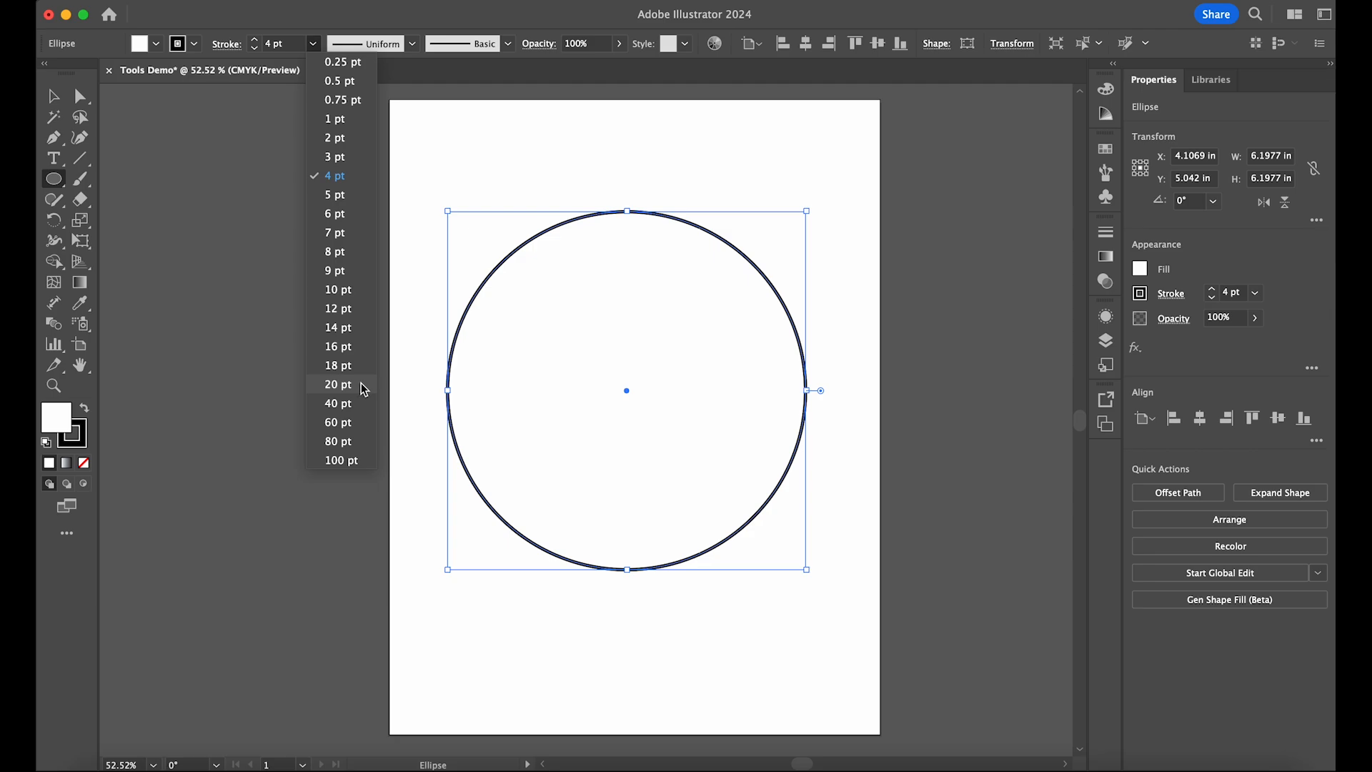
{"action": "left_click", "coordinate": [338, 385]}
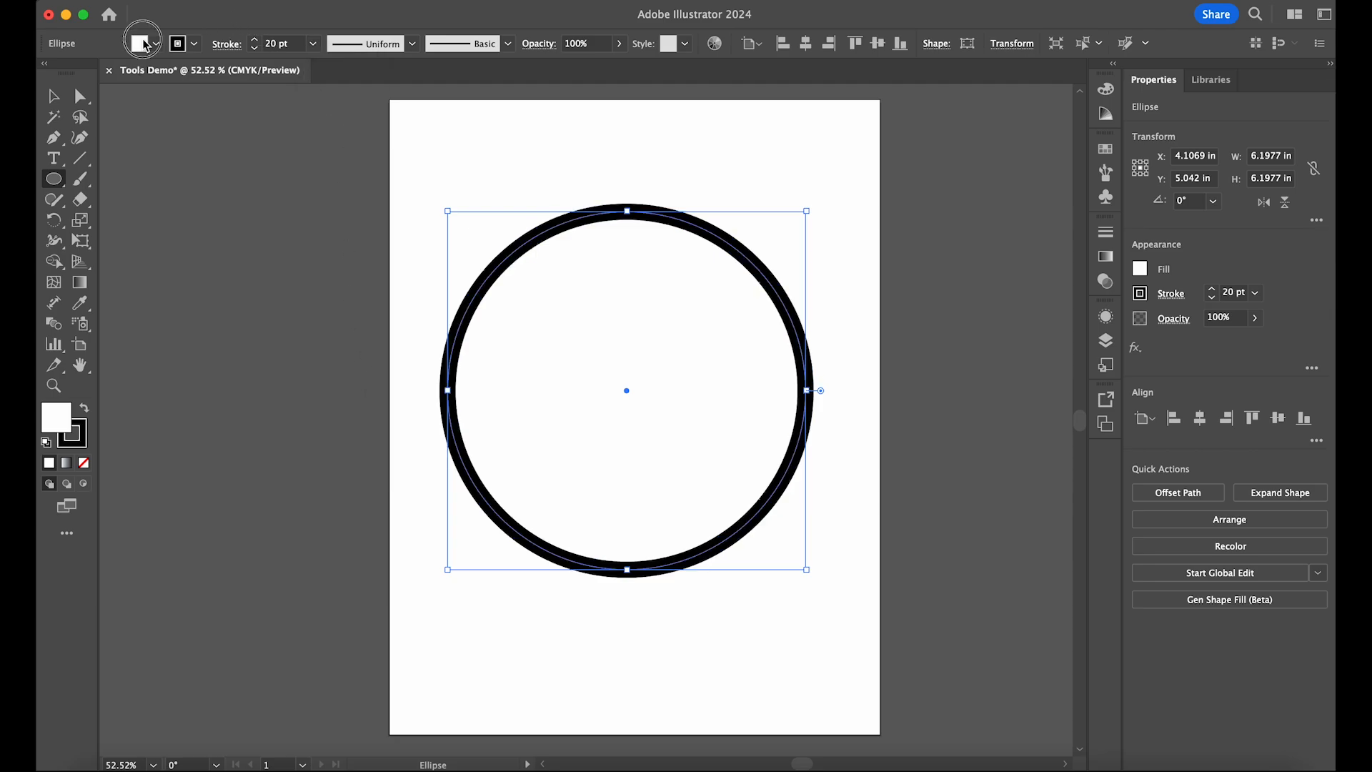
Step: Fill the circle with yellow and remove its stroke
{"action": "left_click", "coordinate": [145, 44]}
{"action": "left_click", "coordinate": [107, 105]}
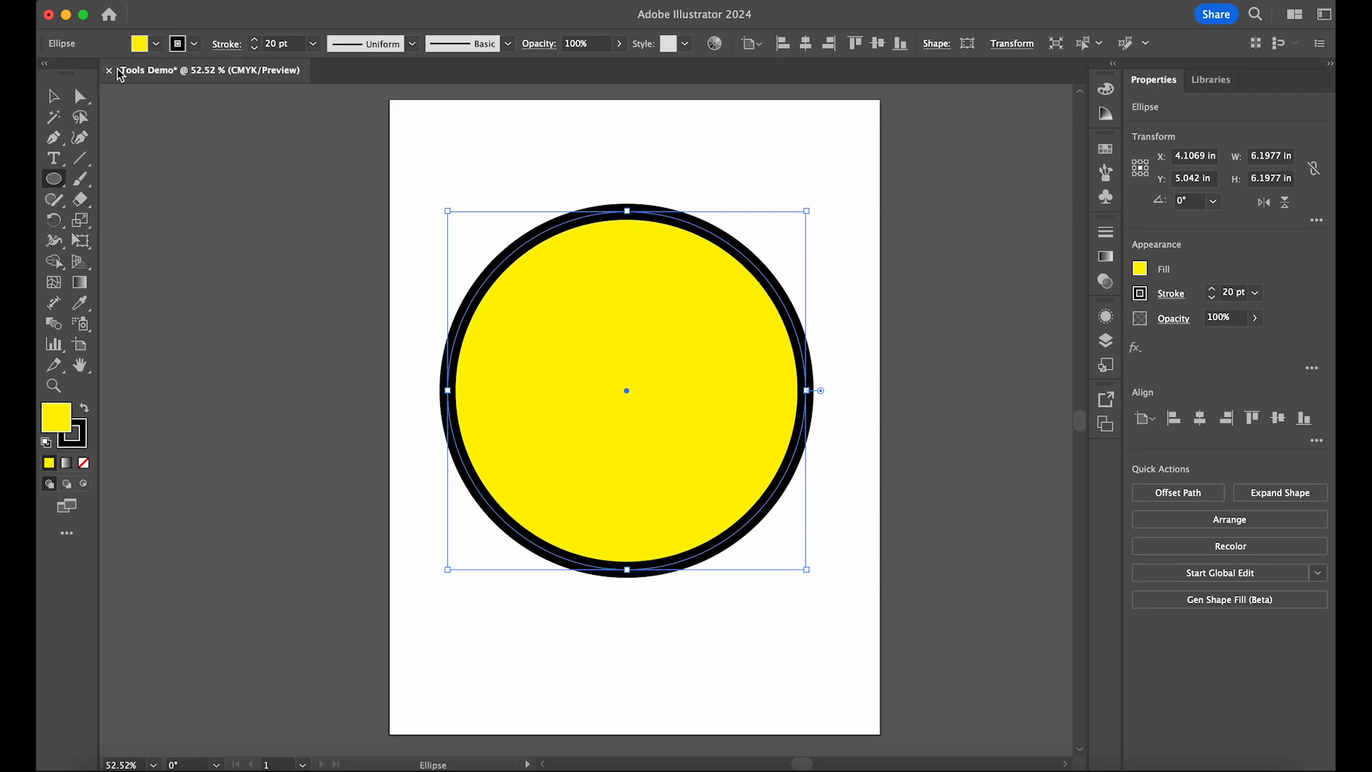
{"action": "left_click", "coordinate": [193, 44]}
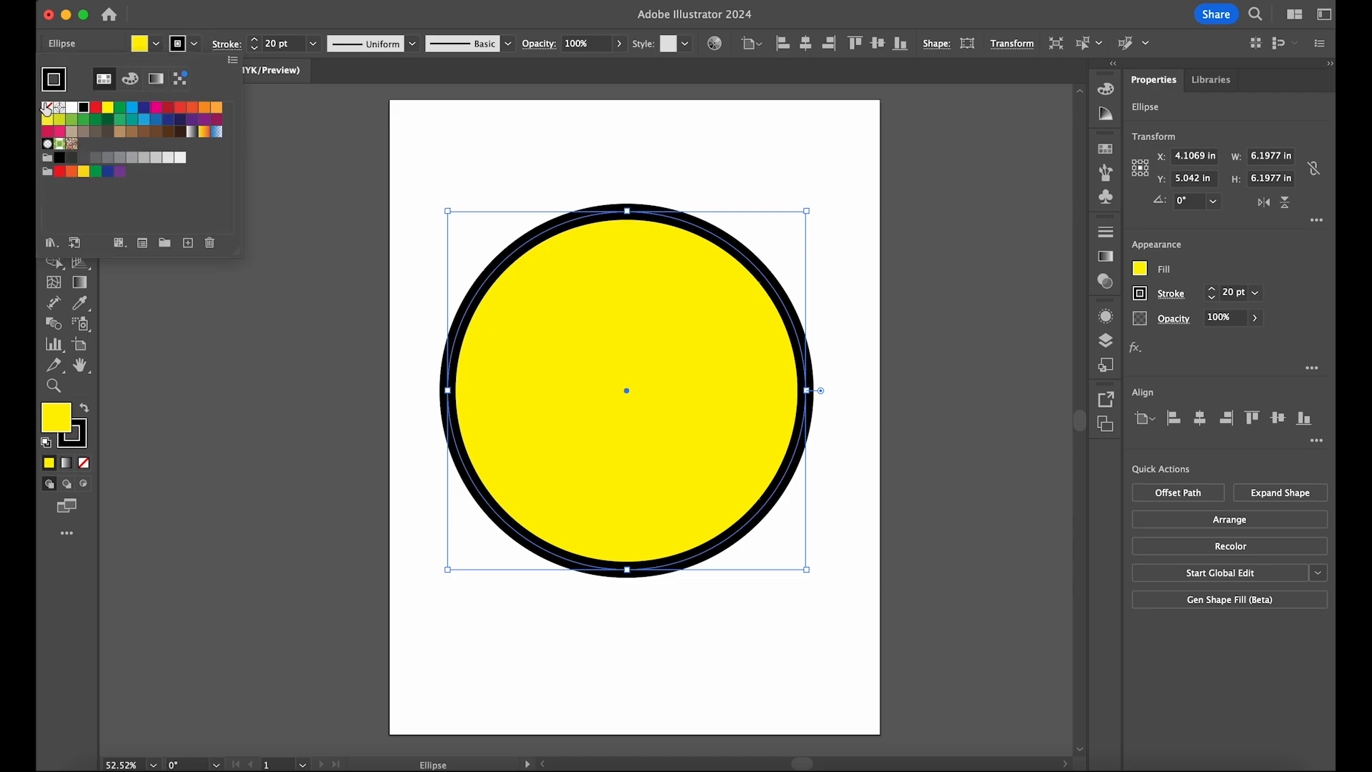
{"action": "left_click", "coordinate": [47, 107]}
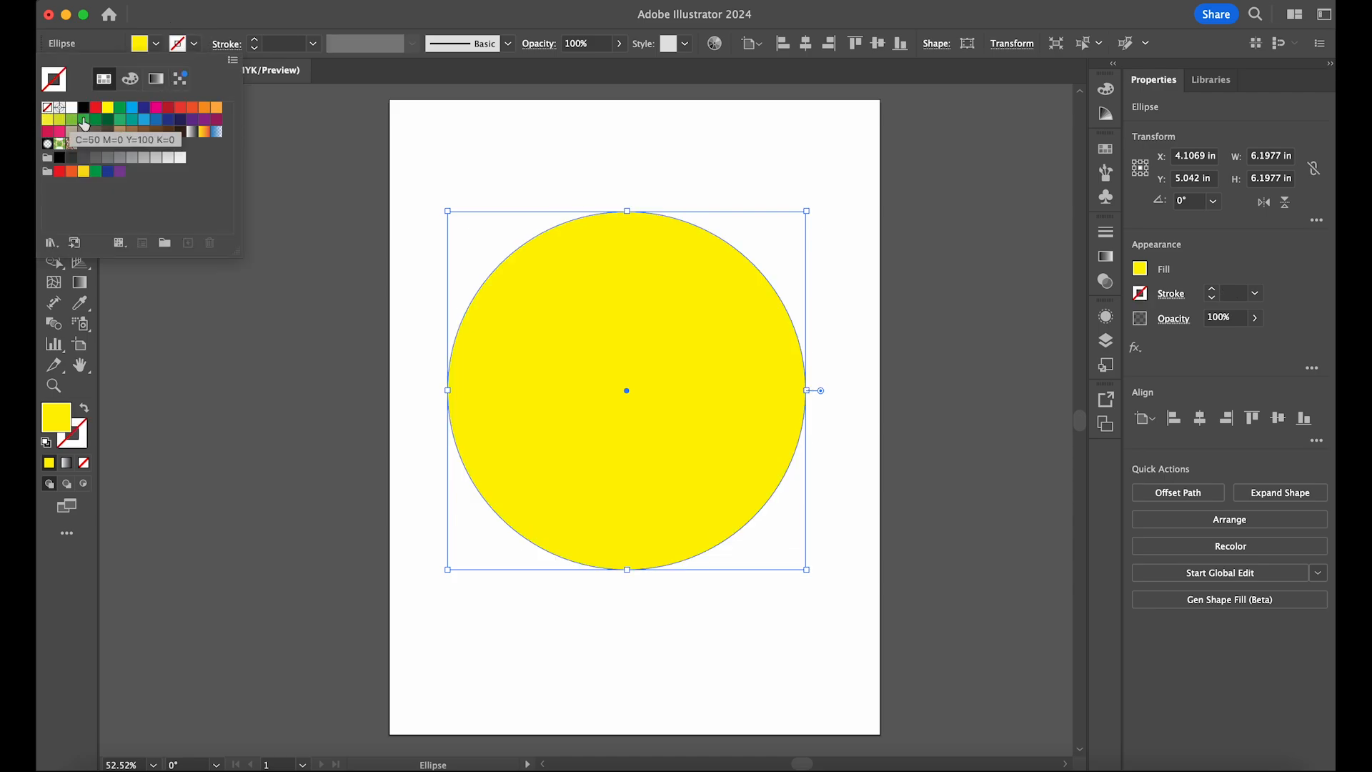
{"action": "left_click", "coordinate": [523, 164]}
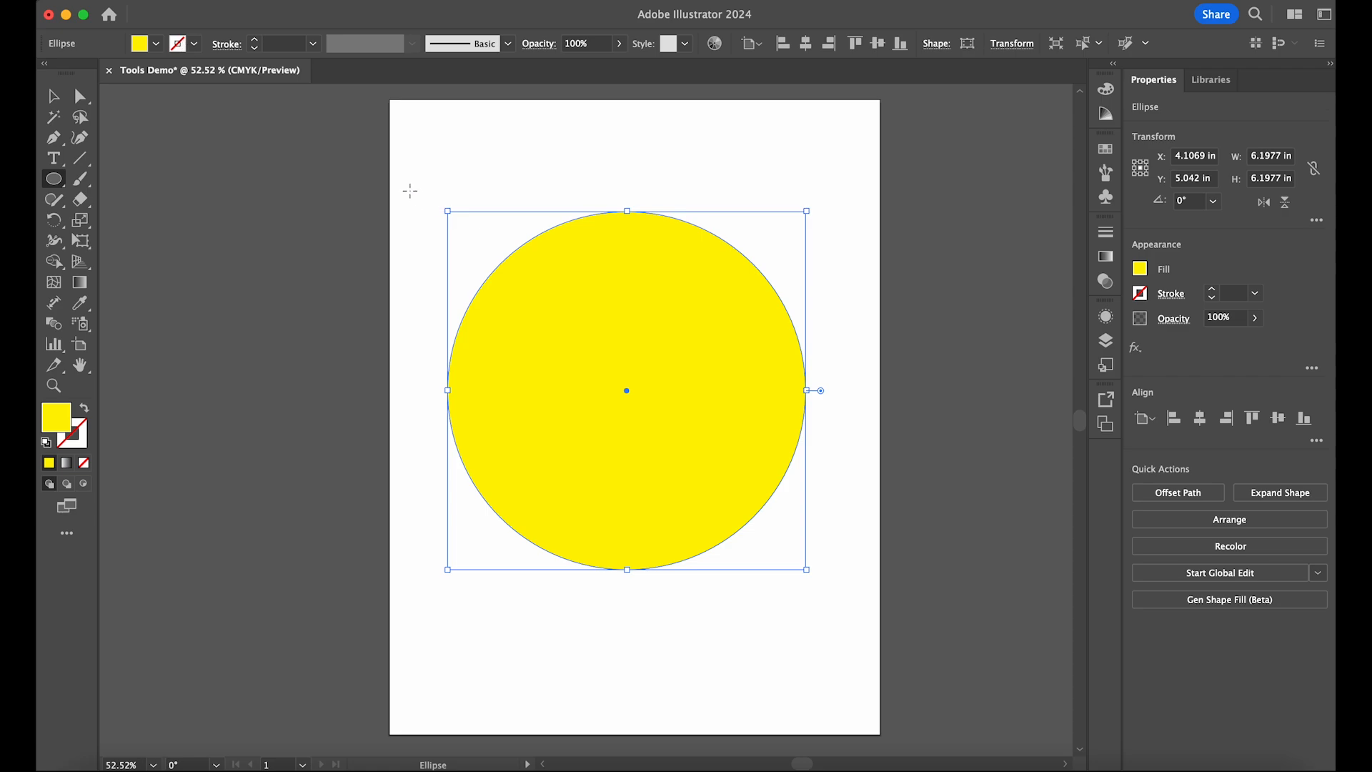
Step: Give the yellow circle a red 8 pt stroke and move it up, centered horizontally on the artboard
{"action": "left_click", "coordinate": [56, 104]}
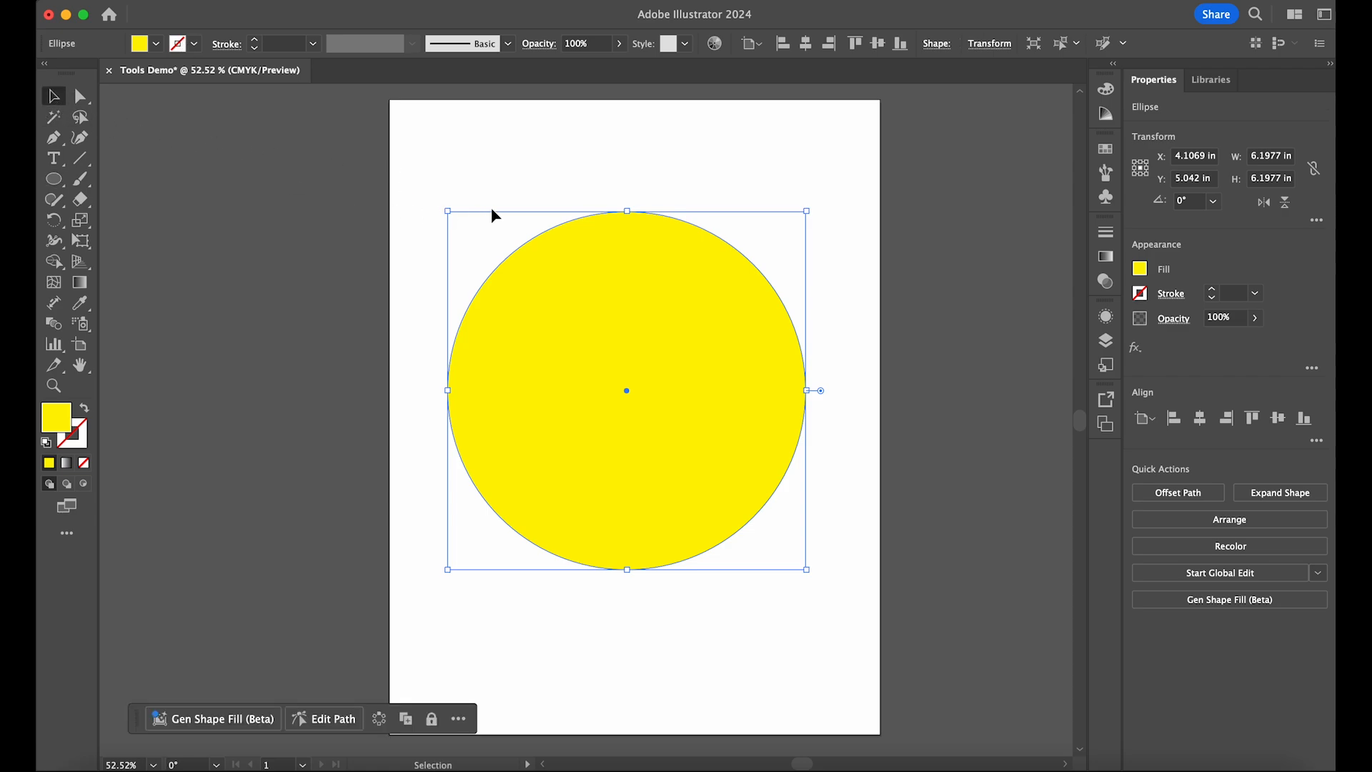
{"action": "left_click", "coordinate": [514, 159]}
{"action": "left_click", "coordinate": [668, 340]}
{"action": "left_click", "coordinate": [193, 44]}
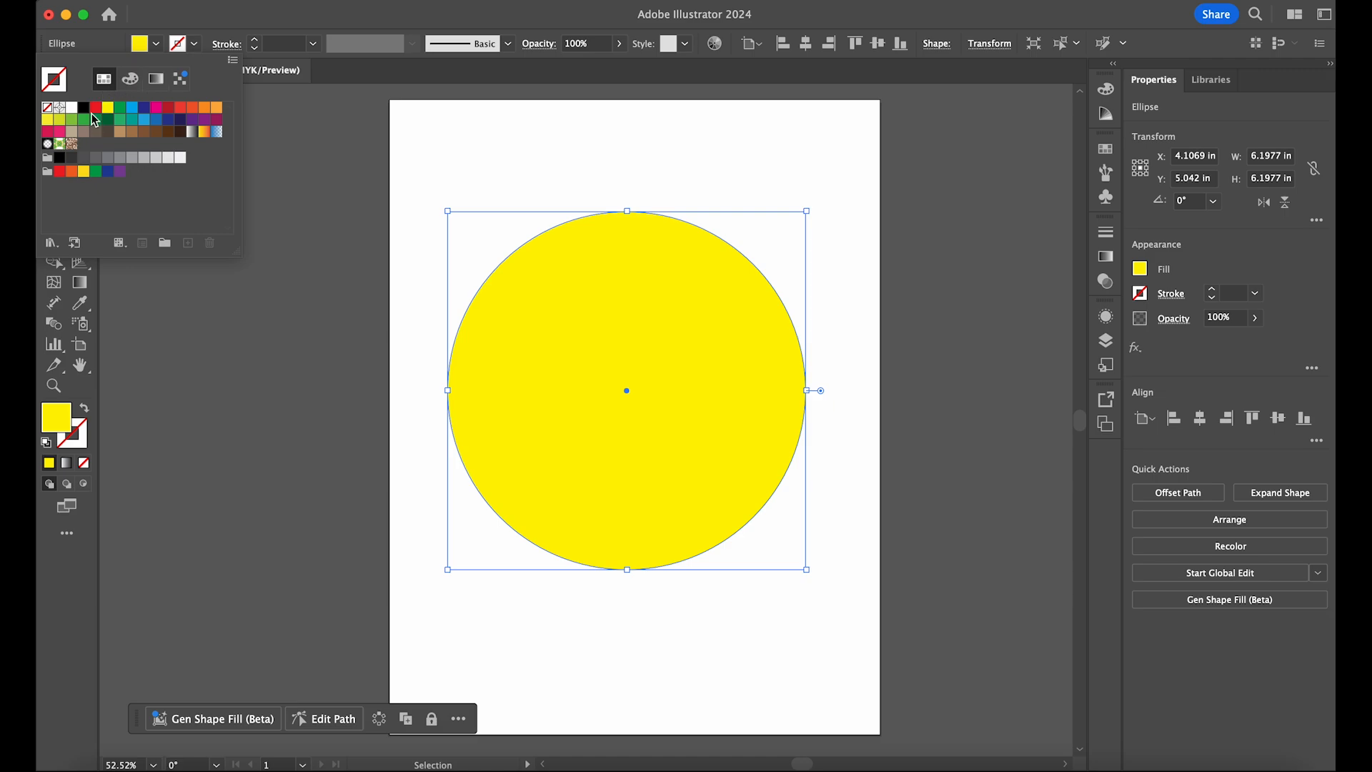
{"action": "left_click", "coordinate": [96, 107]}
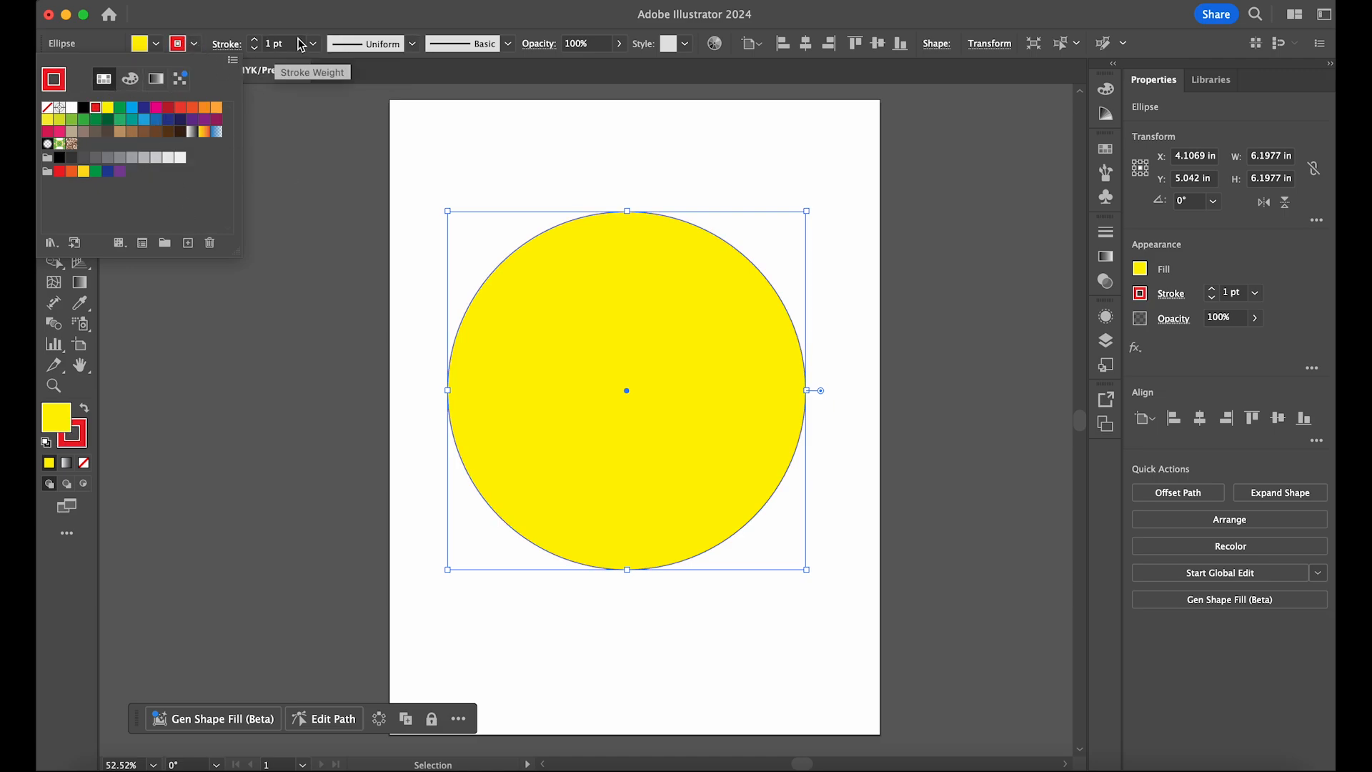
{"action": "left_click", "coordinate": [253, 41]}
{"action": "left_click", "coordinate": [253, 41]}
{"action": "left_click", "coordinate": [253, 41]}
{"action": "left_click", "coordinate": [253, 41]}
{"action": "left_click", "coordinate": [253, 41]}
{"action": "left_click", "coordinate": [253, 40]}
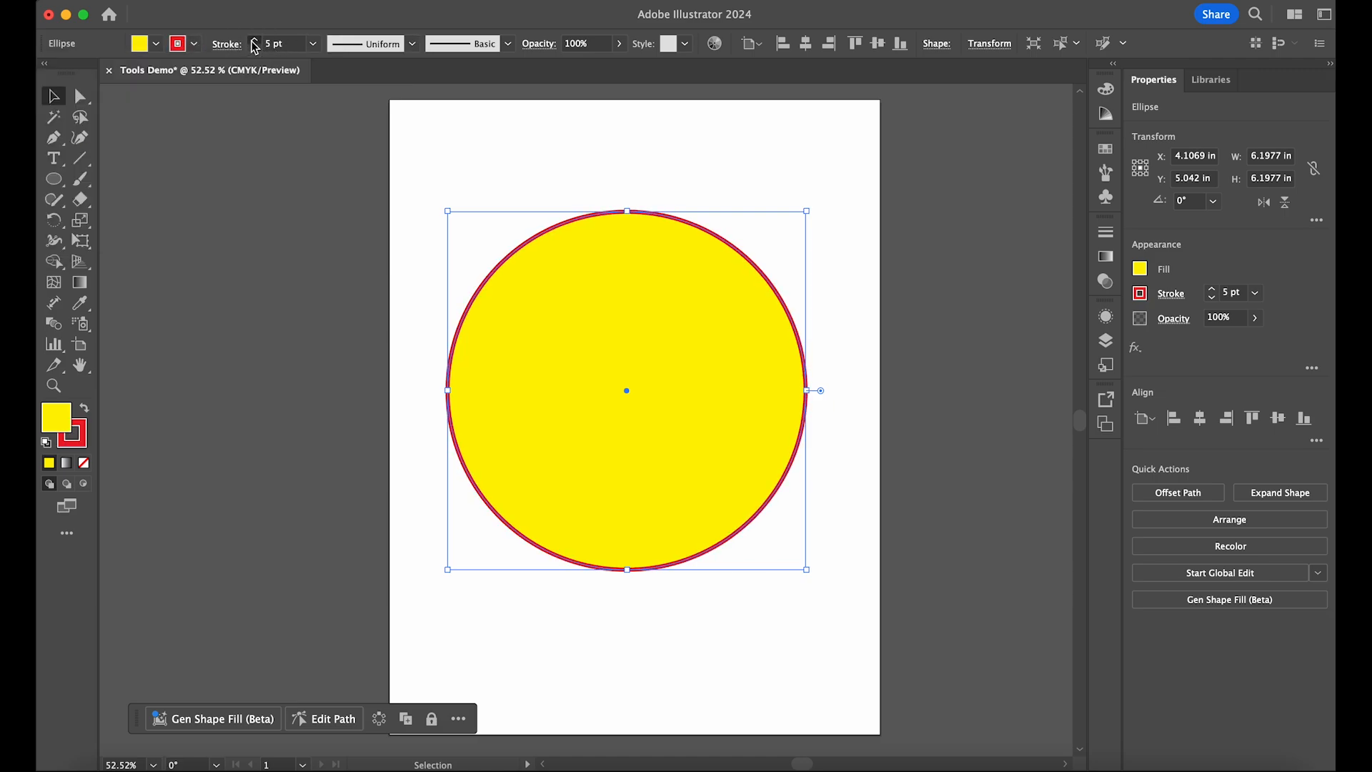
{"action": "left_click", "coordinate": [253, 40]}
{"action": "left_click", "coordinate": [253, 41]}
{"action": "left_click", "coordinate": [302, 219]}
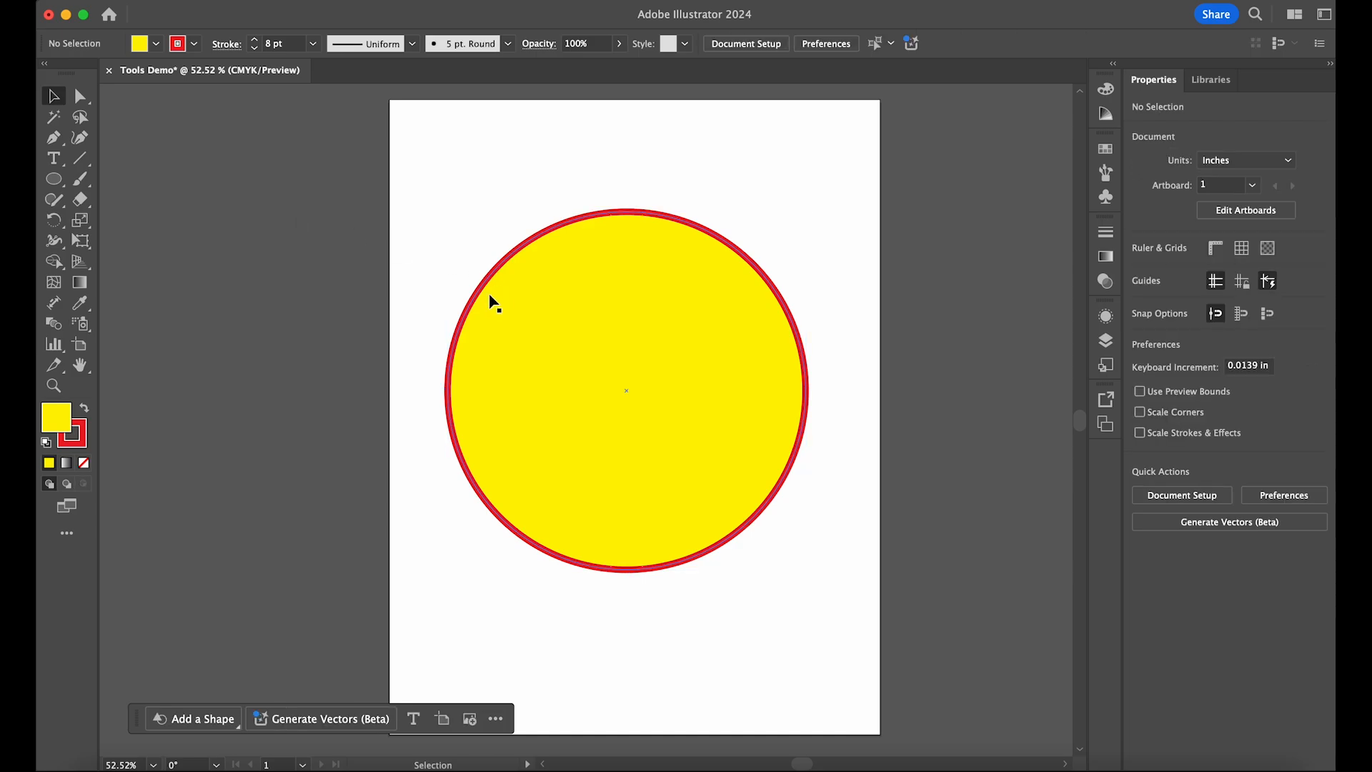
{"action": "left_click_drag", "start_coordinate": [652, 366], "coordinate": [643, 324]}
Step: Draw a rectangle about 5.4 x 2.1 in from inside the circle to the artboard's right edge and fill it with orange
{"action": "key", "text": "m"}
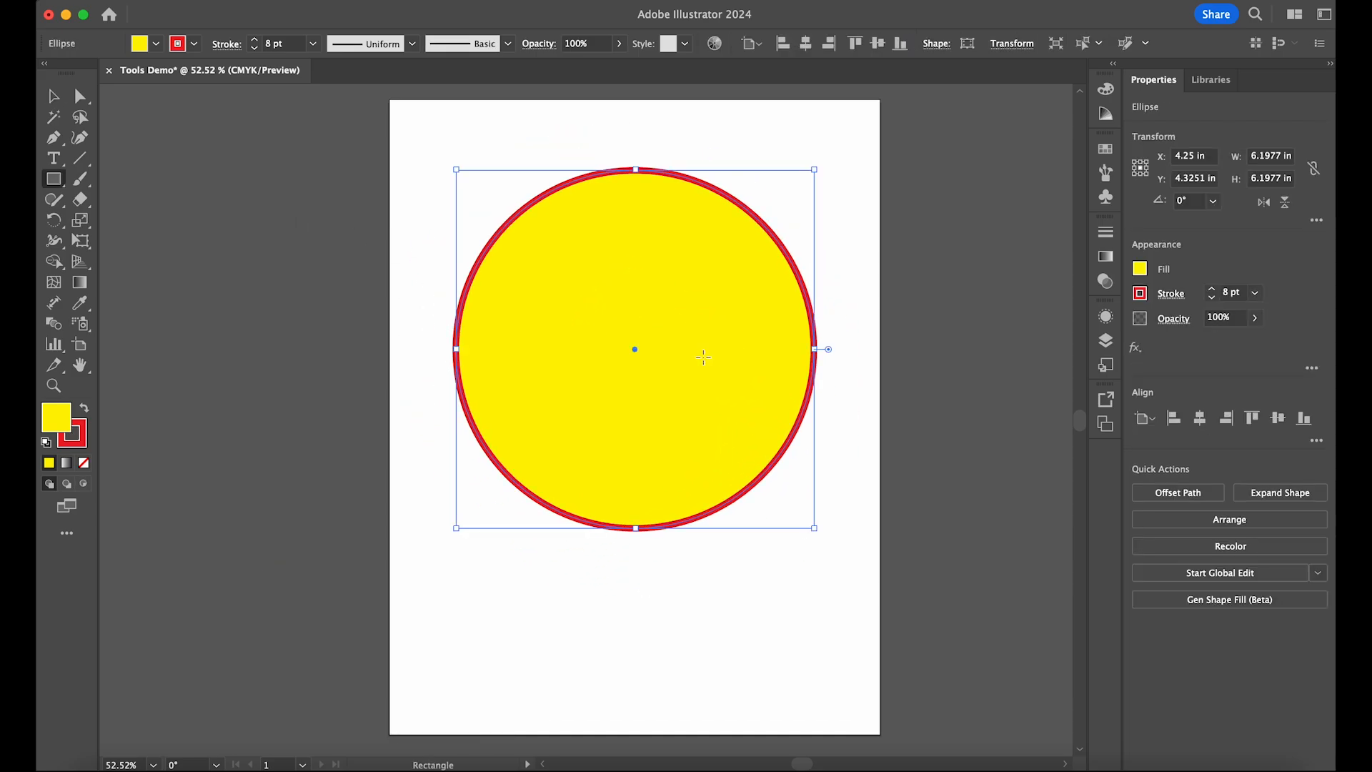
{"action": "mouse_move", "coordinate": [568, 286]}
{"action": "left_mouse_down"}
{"action": "mouse_move", "coordinate": [772, 386]}
{"action": "mouse_move", "coordinate": [881, 405]}
{"action": "left_mouse_up"}
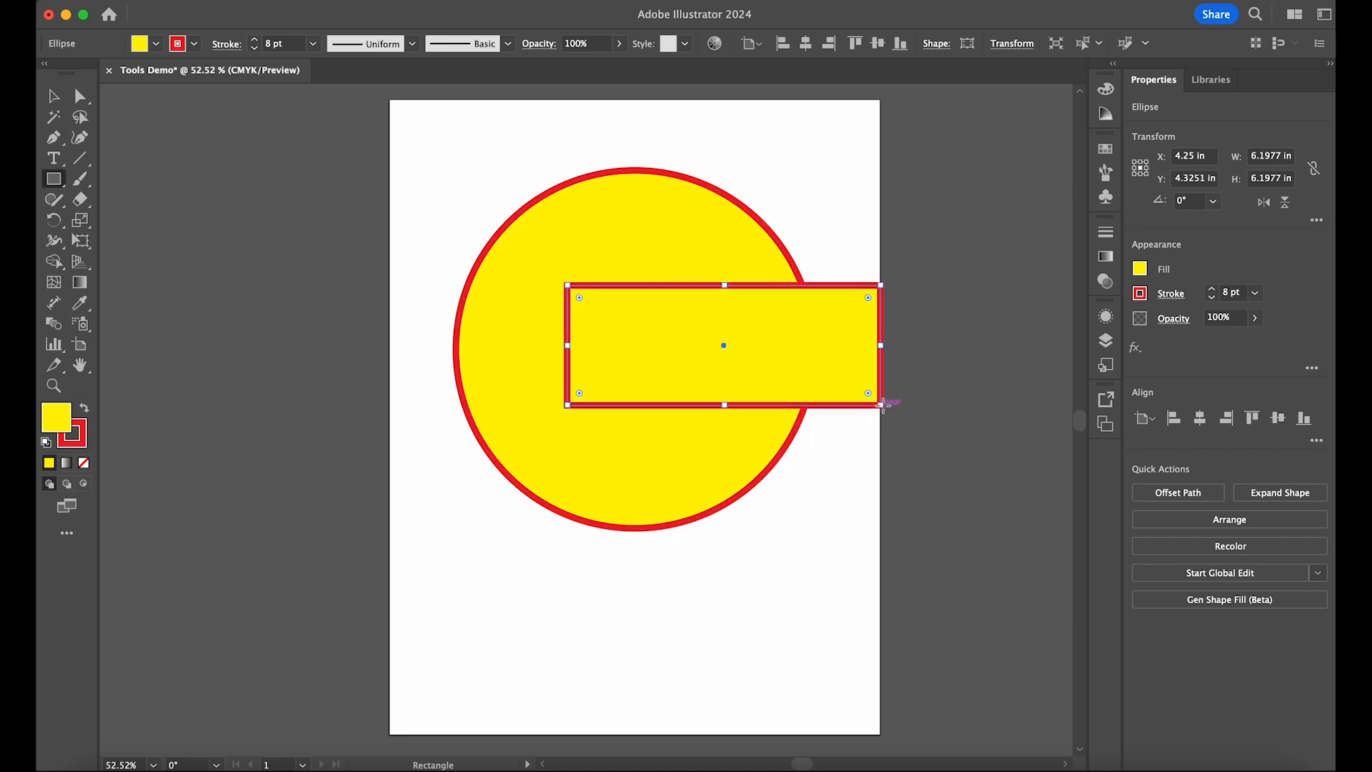
{"action": "left_click", "coordinate": [155, 44]}
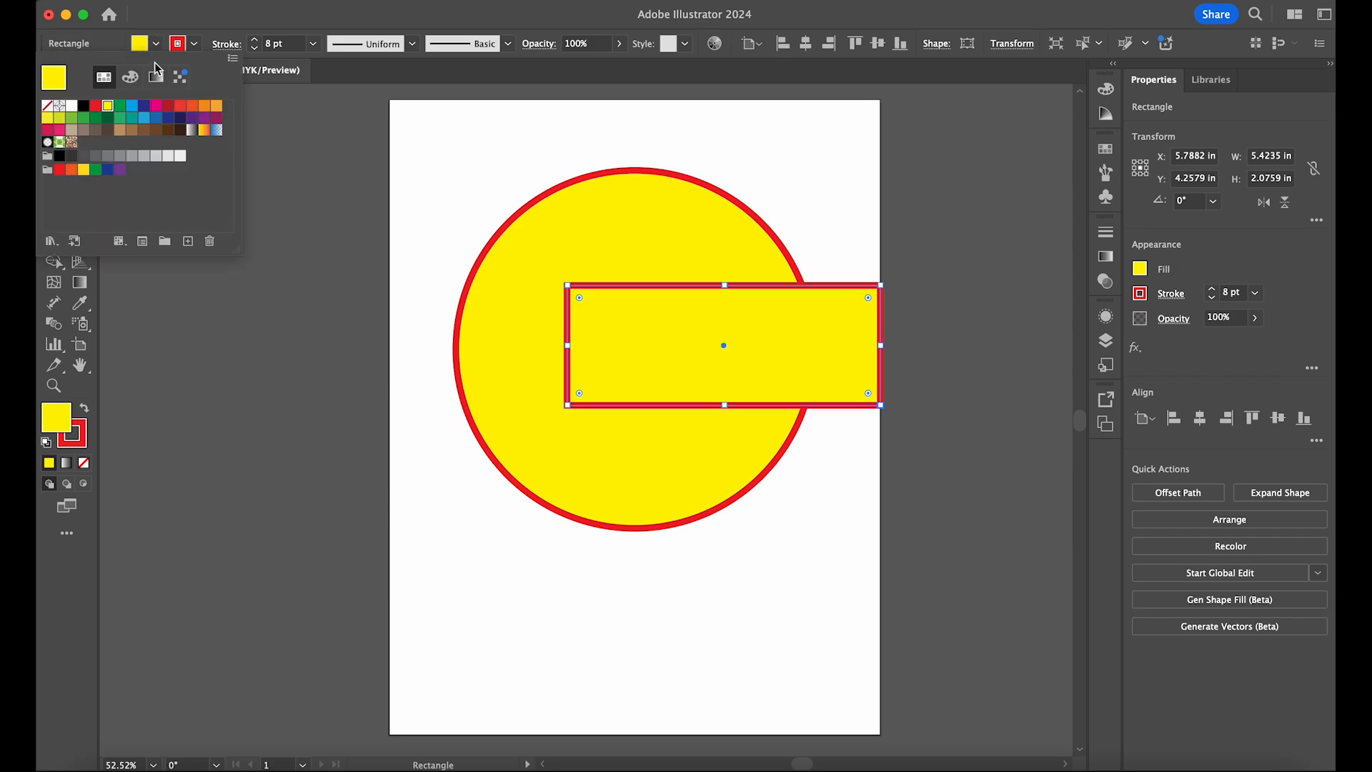
{"action": "left_click", "coordinate": [222, 104]}
{"action": "left_click", "coordinate": [217, 105]}
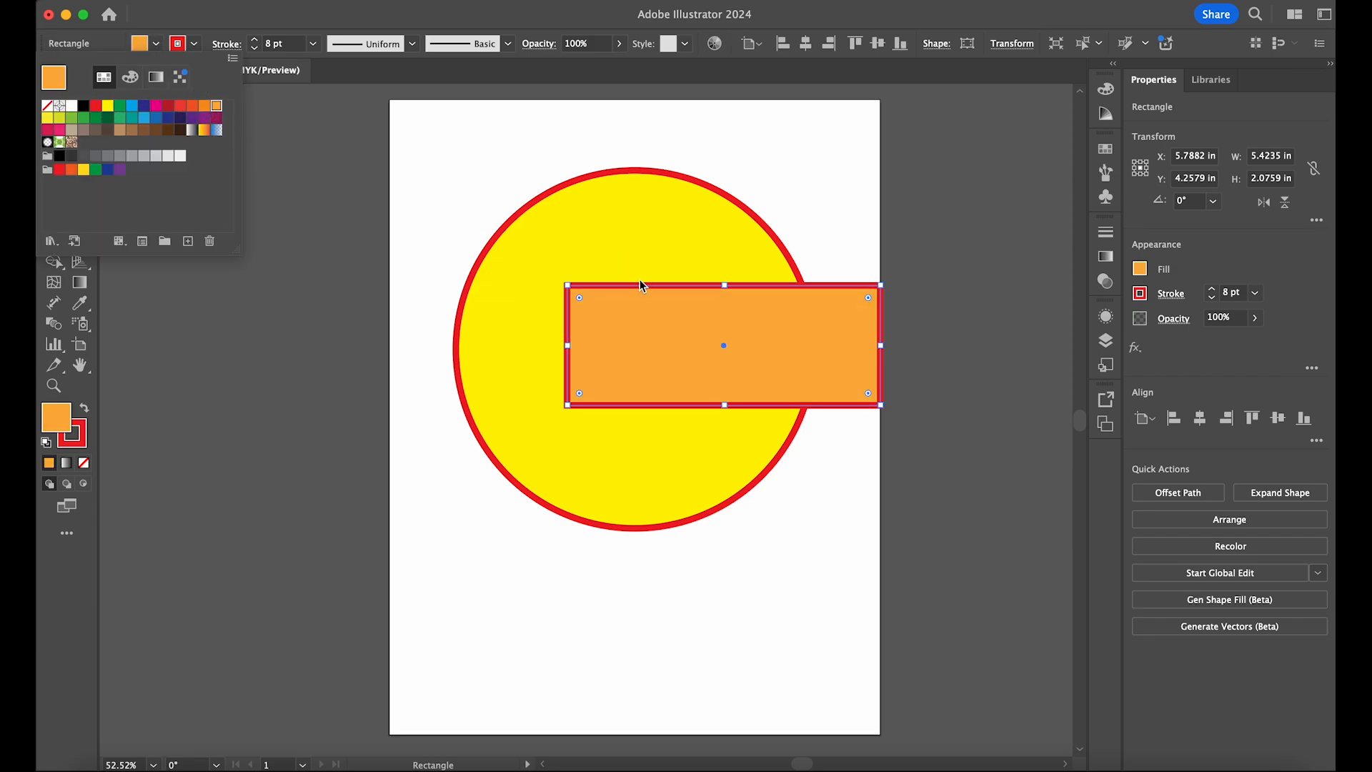
{"action": "left_click", "coordinate": [659, 144]}
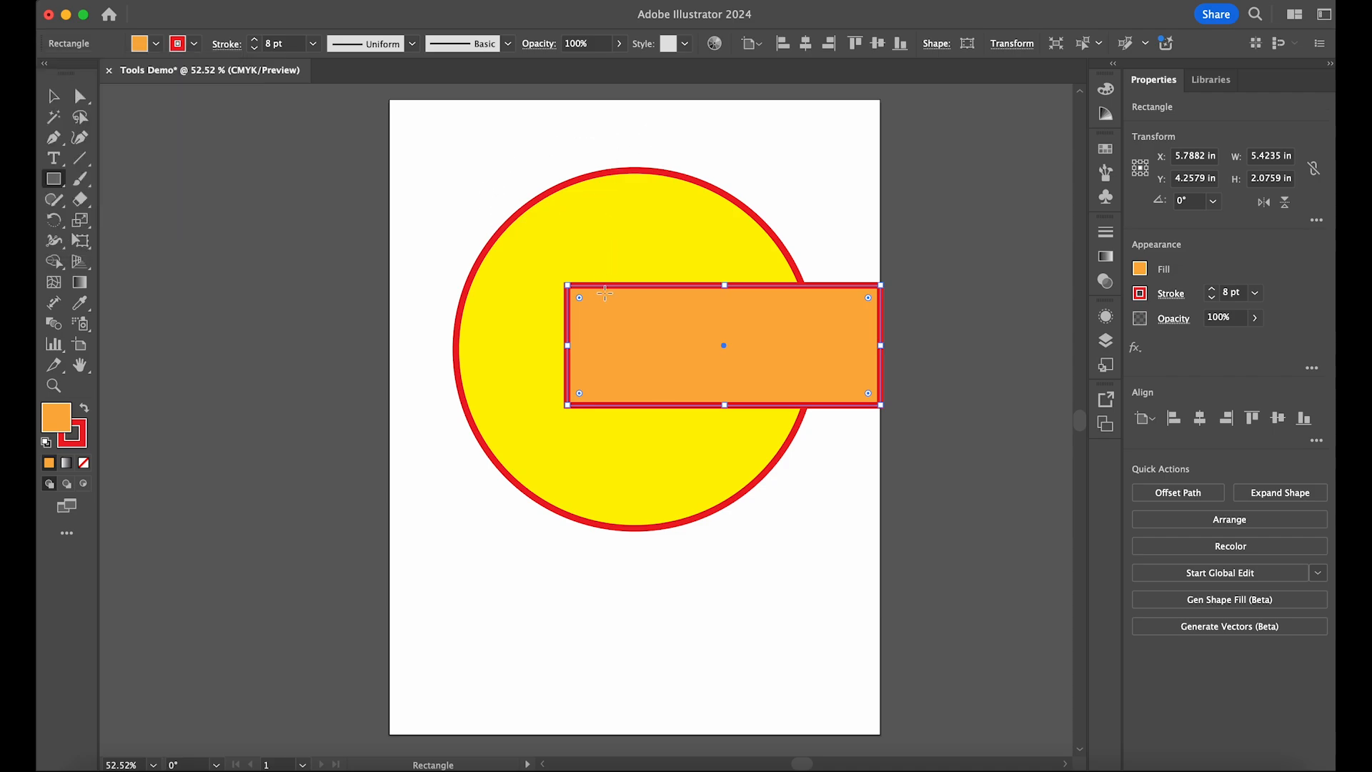
Step: Draw a tall rectangle about 1.9 x 8.6 in from inside the circle to just past the artboard's bottom edge
{"action": "left_click_drag", "start_coordinate": [576, 252], "coordinate": [687, 748]}
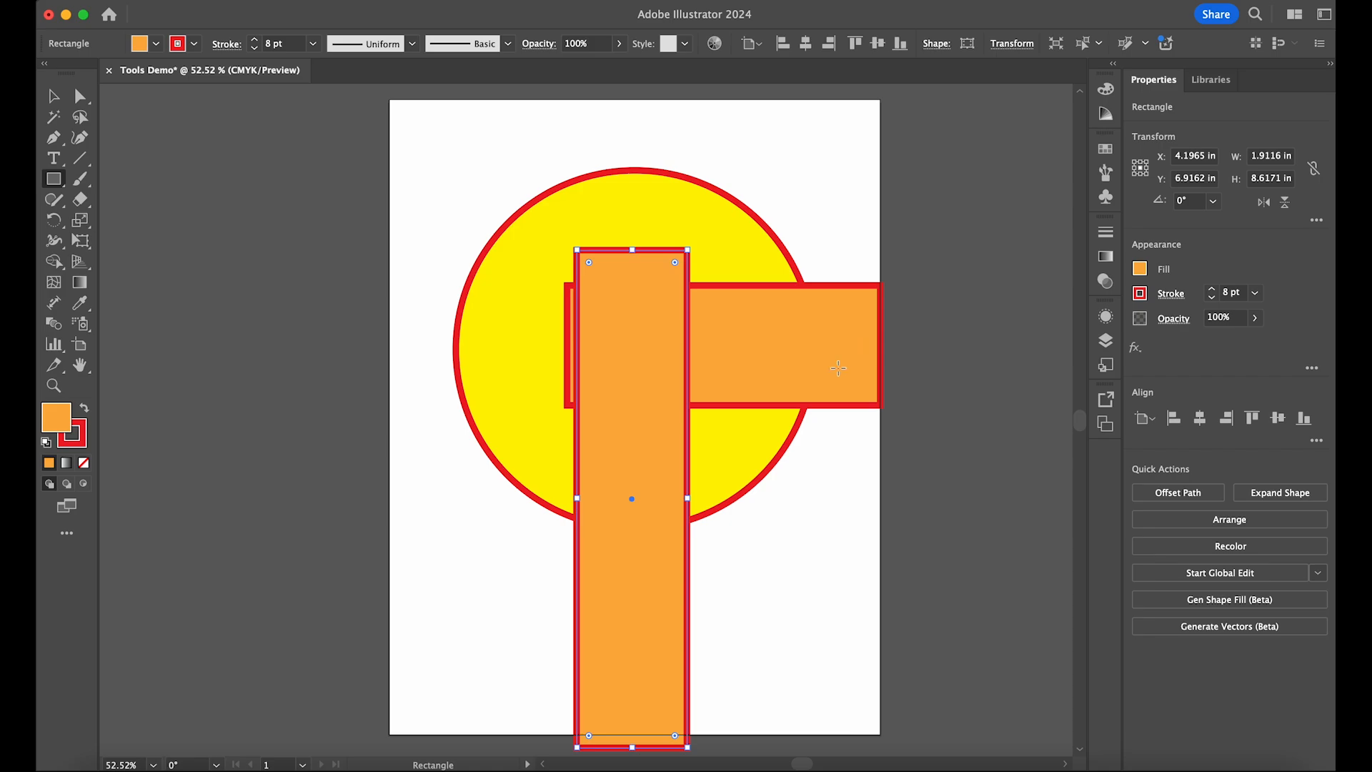
{"action": "left_click", "coordinate": [800, 364]}
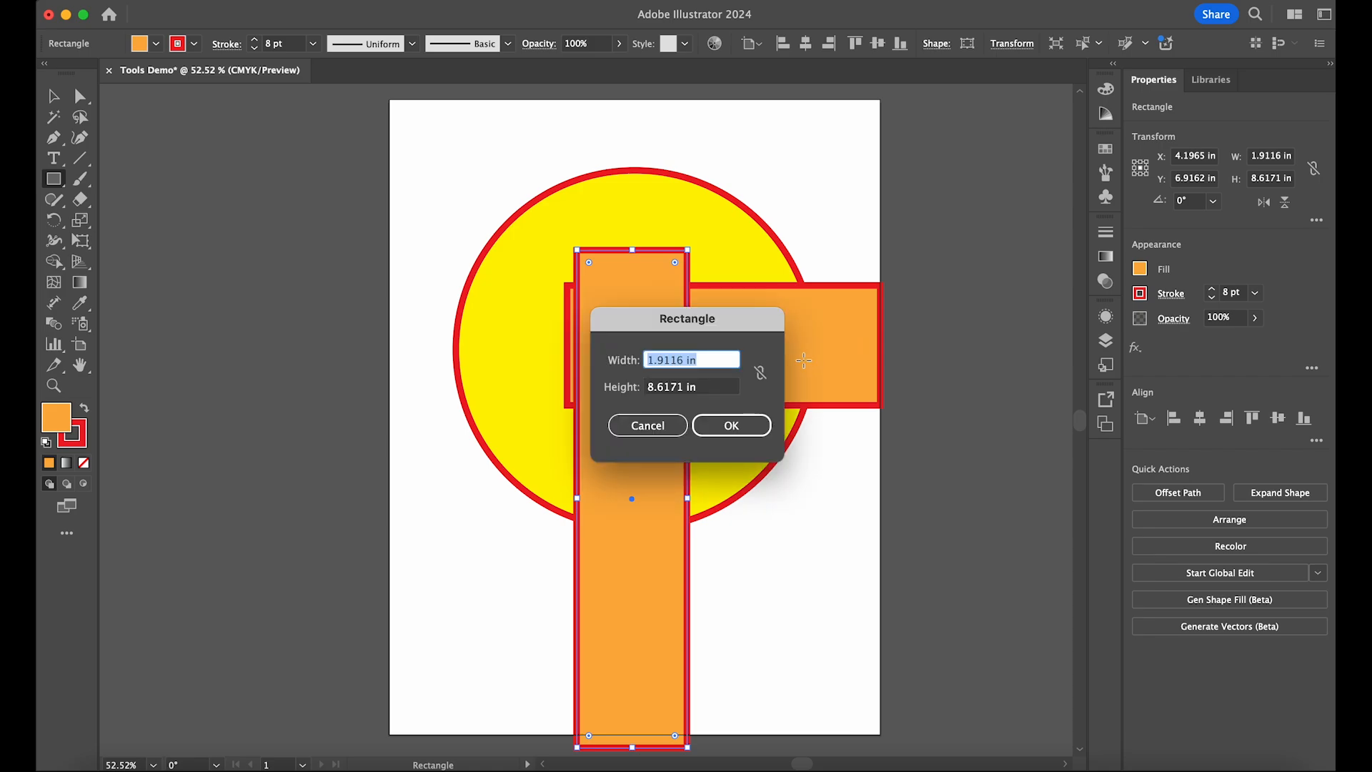
{"action": "left_click", "coordinate": [647, 423]}
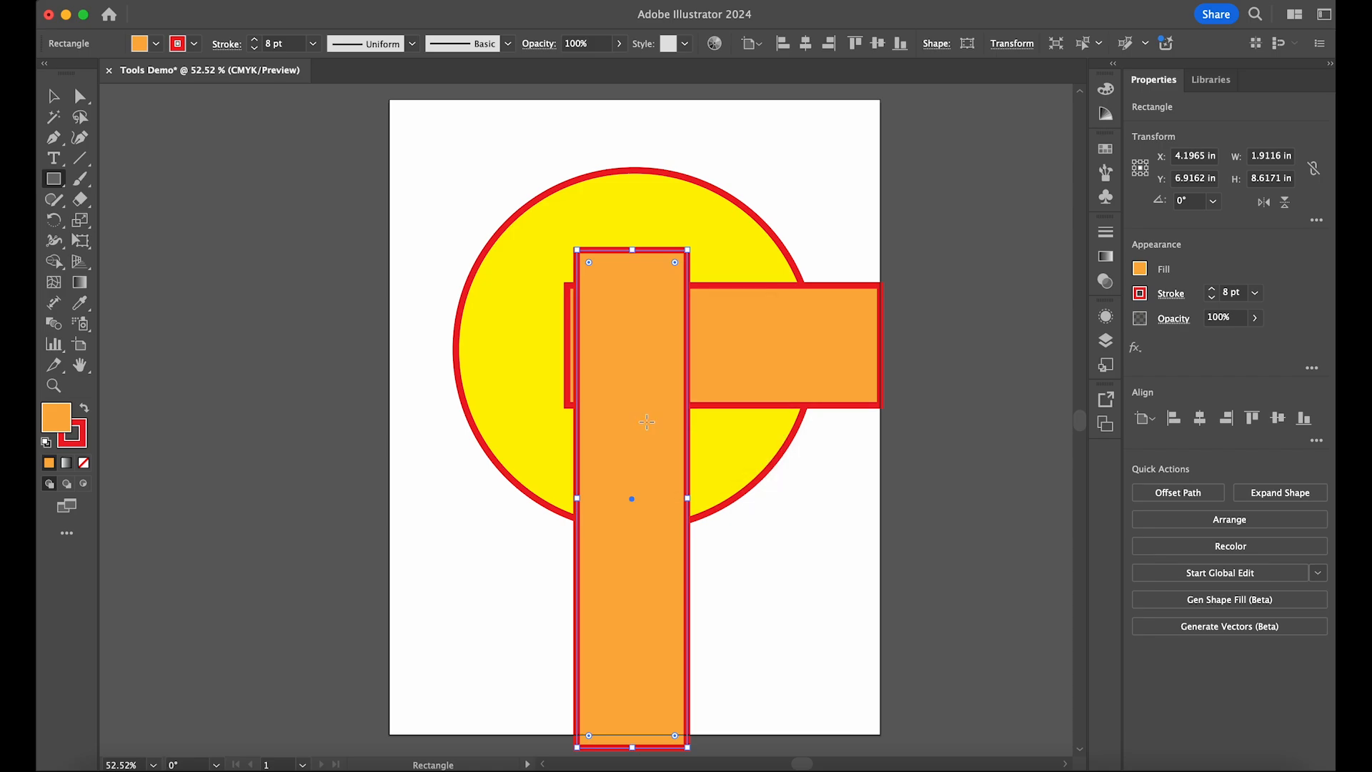
Step: Resize the horizontal rectangle to about 5.6 in wide past the artboard's right edge and the tall one to about 8.0 in high, aligning their upper-left corners
{"action": "key", "text": "v"}
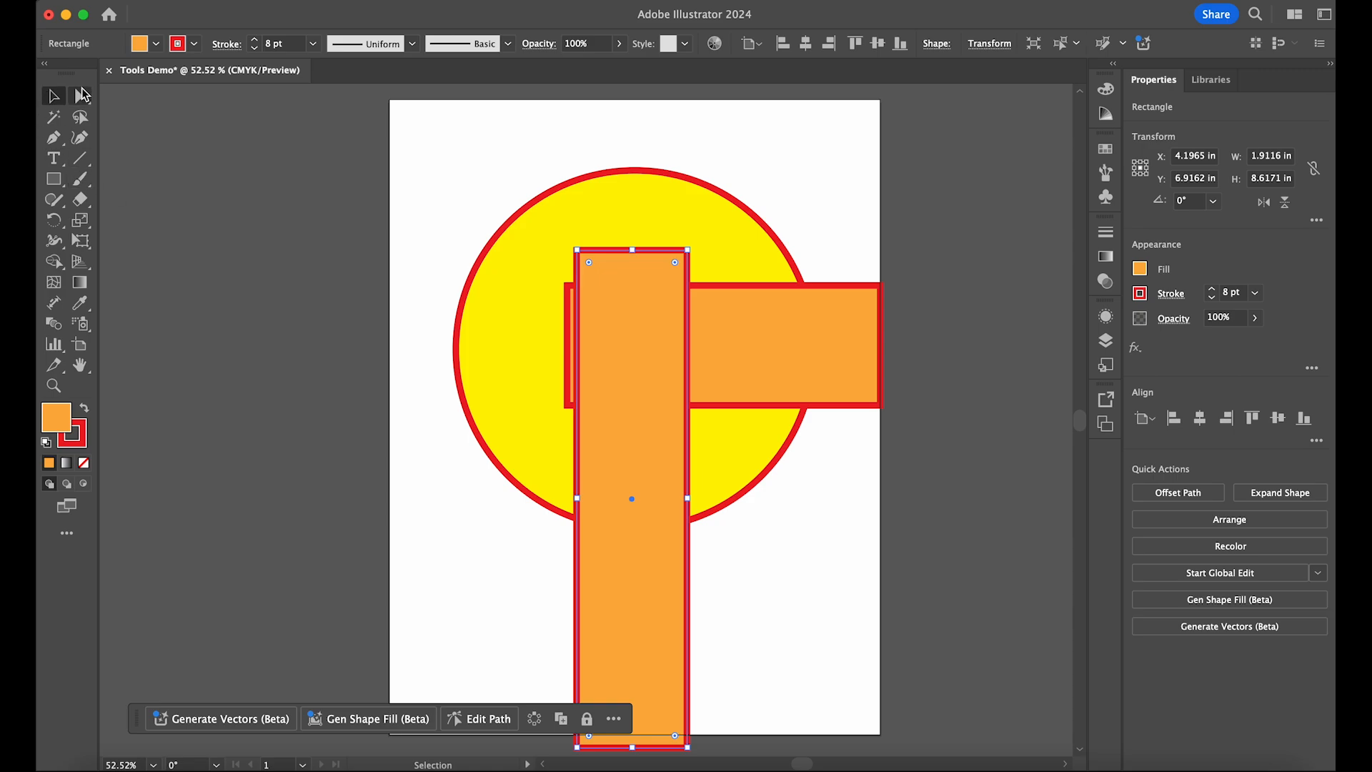
{"action": "left_click", "coordinate": [871, 342]}
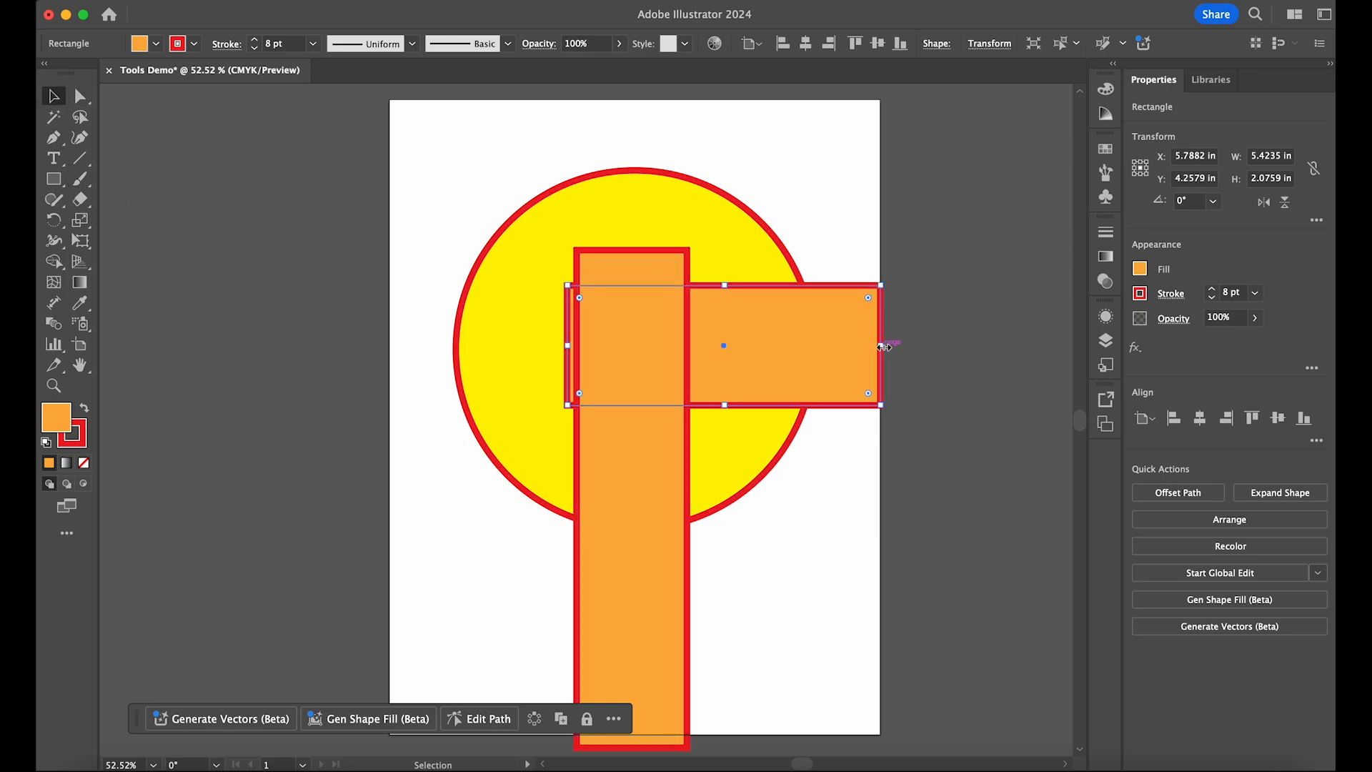
{"action": "left_click_drag", "start_coordinate": [882, 347], "coordinate": [902, 347]}
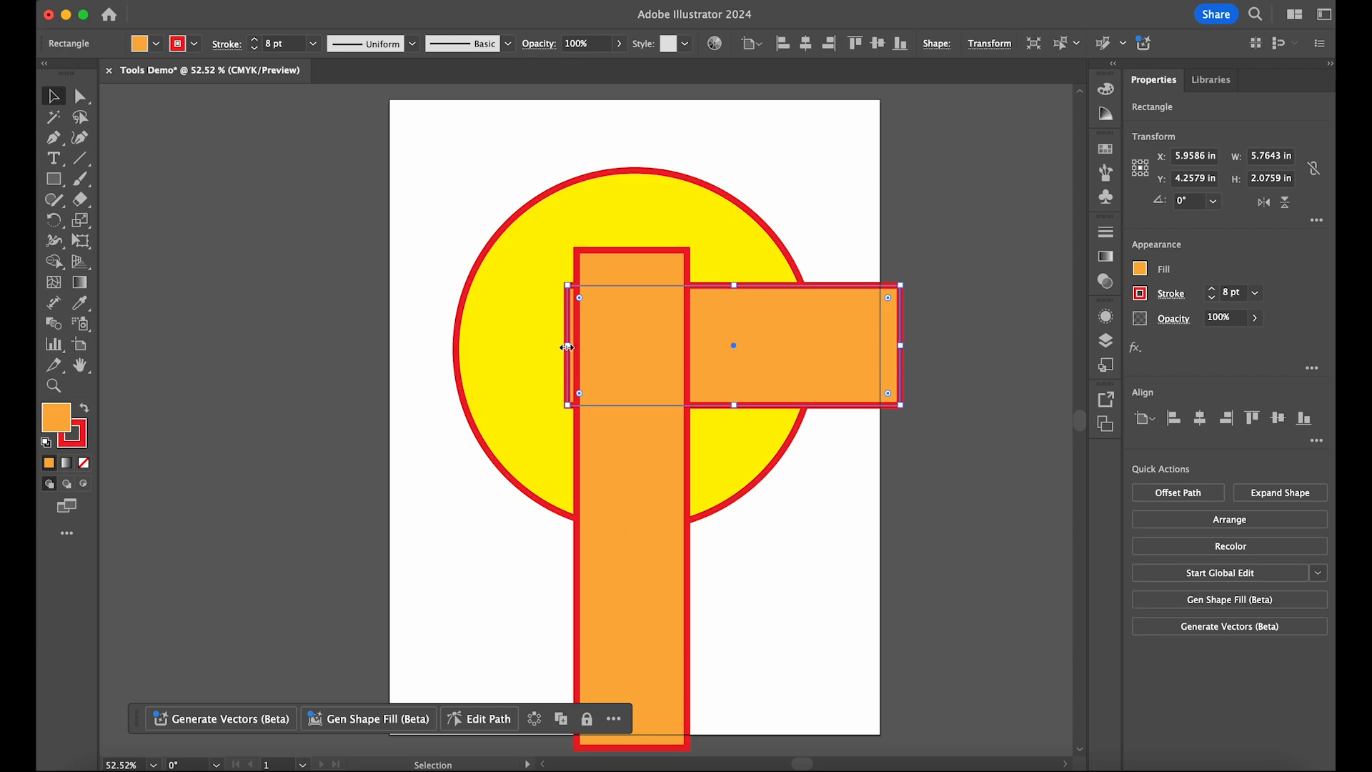
{"action": "left_click_drag", "start_coordinate": [566, 347], "coordinate": [578, 344]}
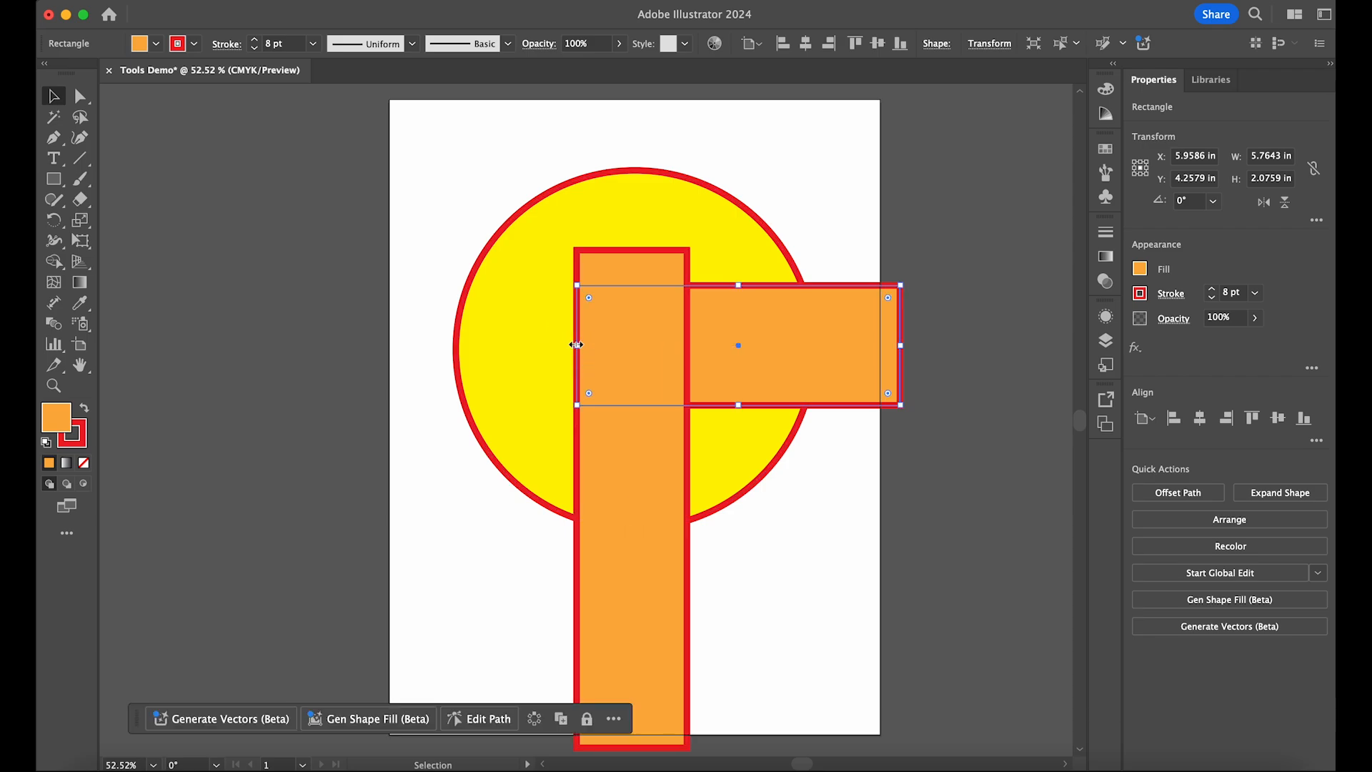
{"action": "left_click", "coordinate": [641, 252]}
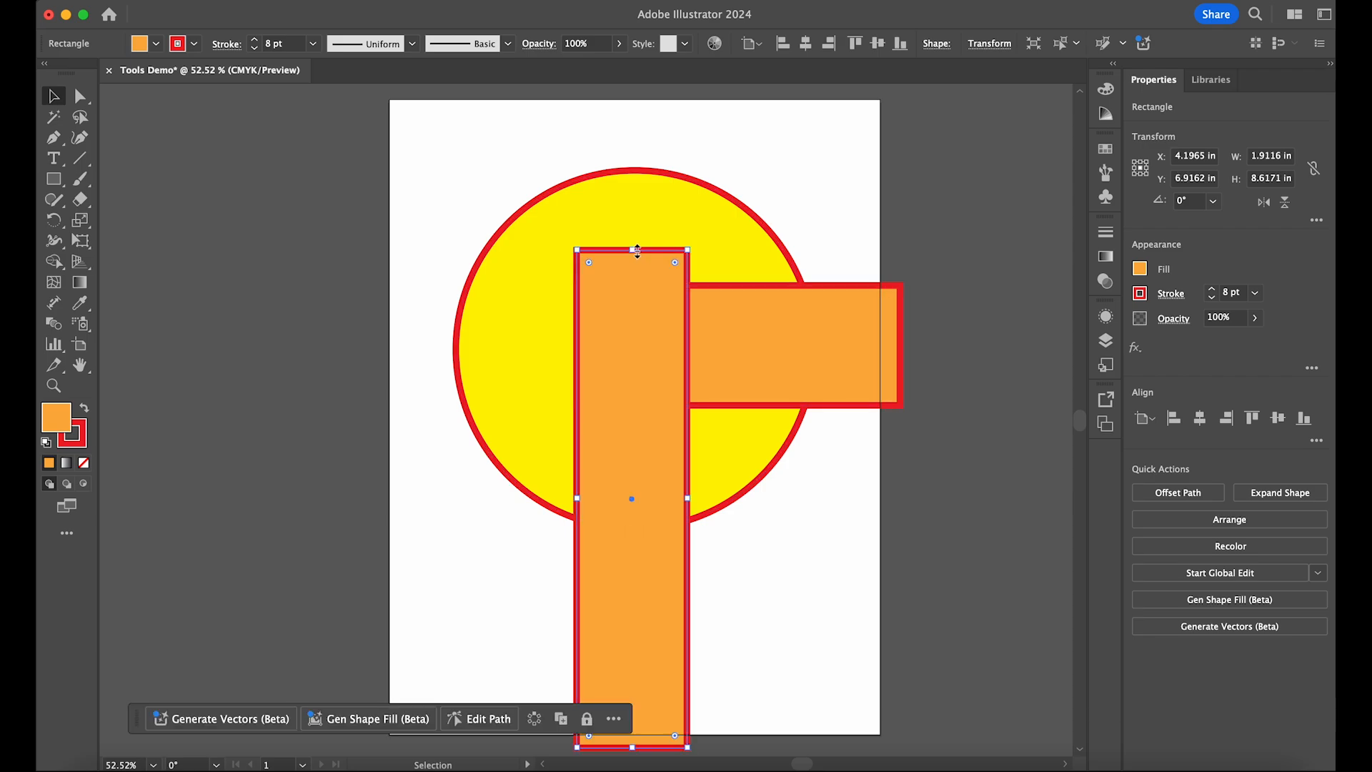
{"action": "left_click_drag", "start_coordinate": [631, 248], "coordinate": [635, 285]}
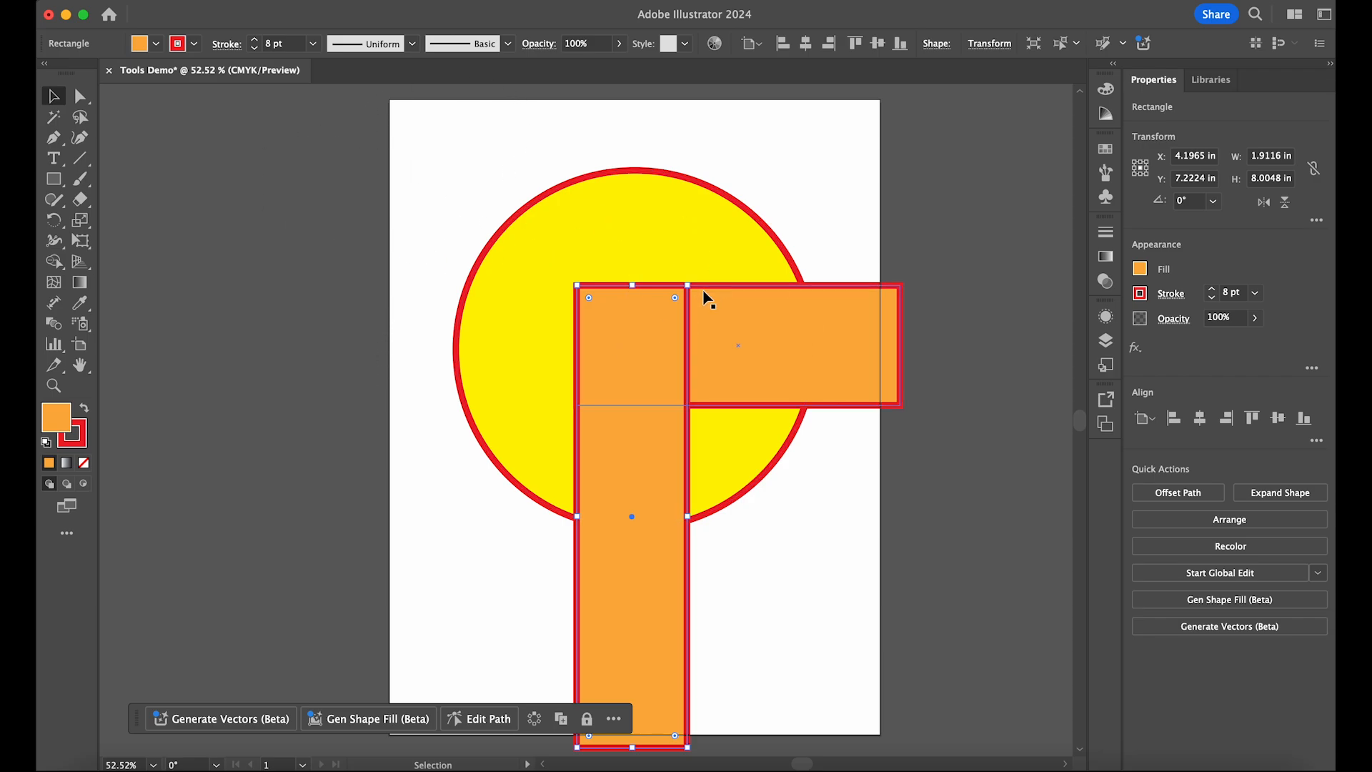
Step: Try sending the yellow circle backward and to the back of the stacking order
{"action": "left_click", "coordinate": [668, 248]}
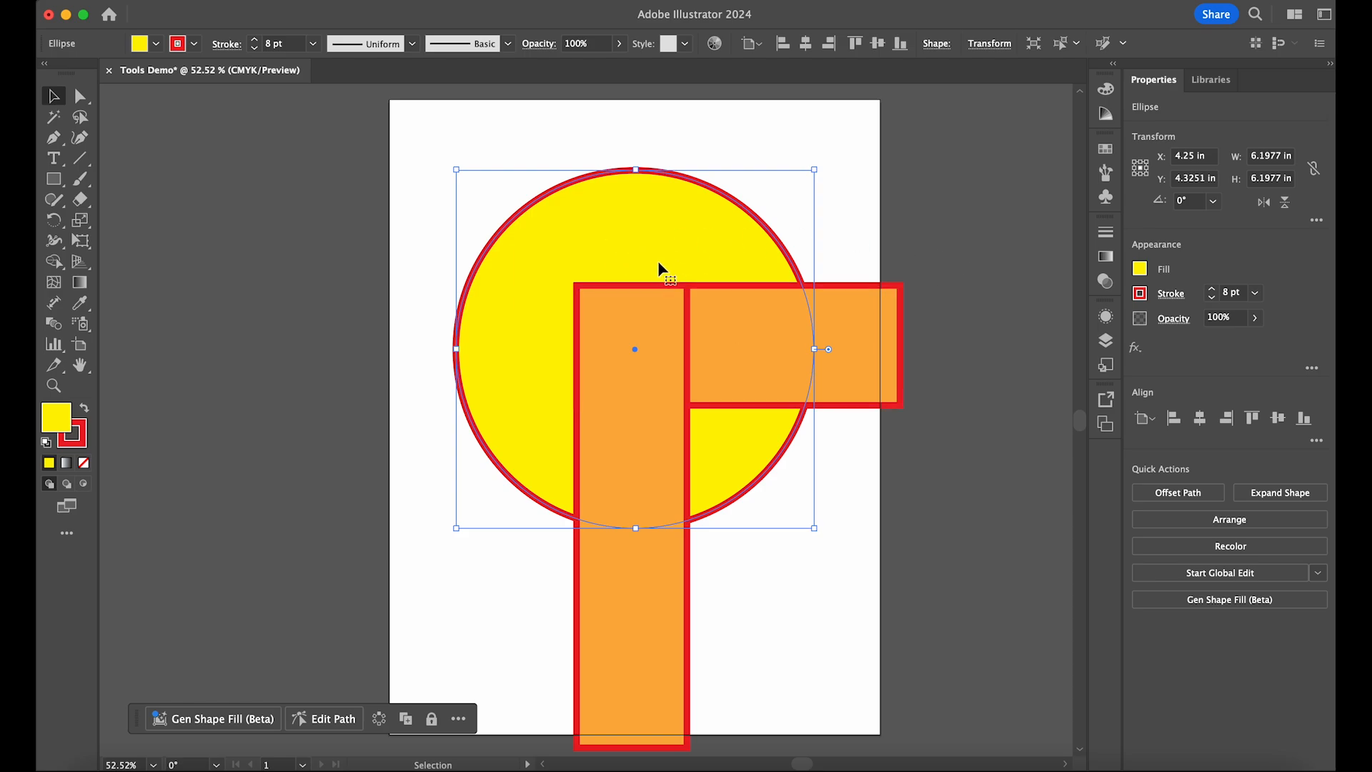
{"action": "left_click", "coordinate": [240, 0]}
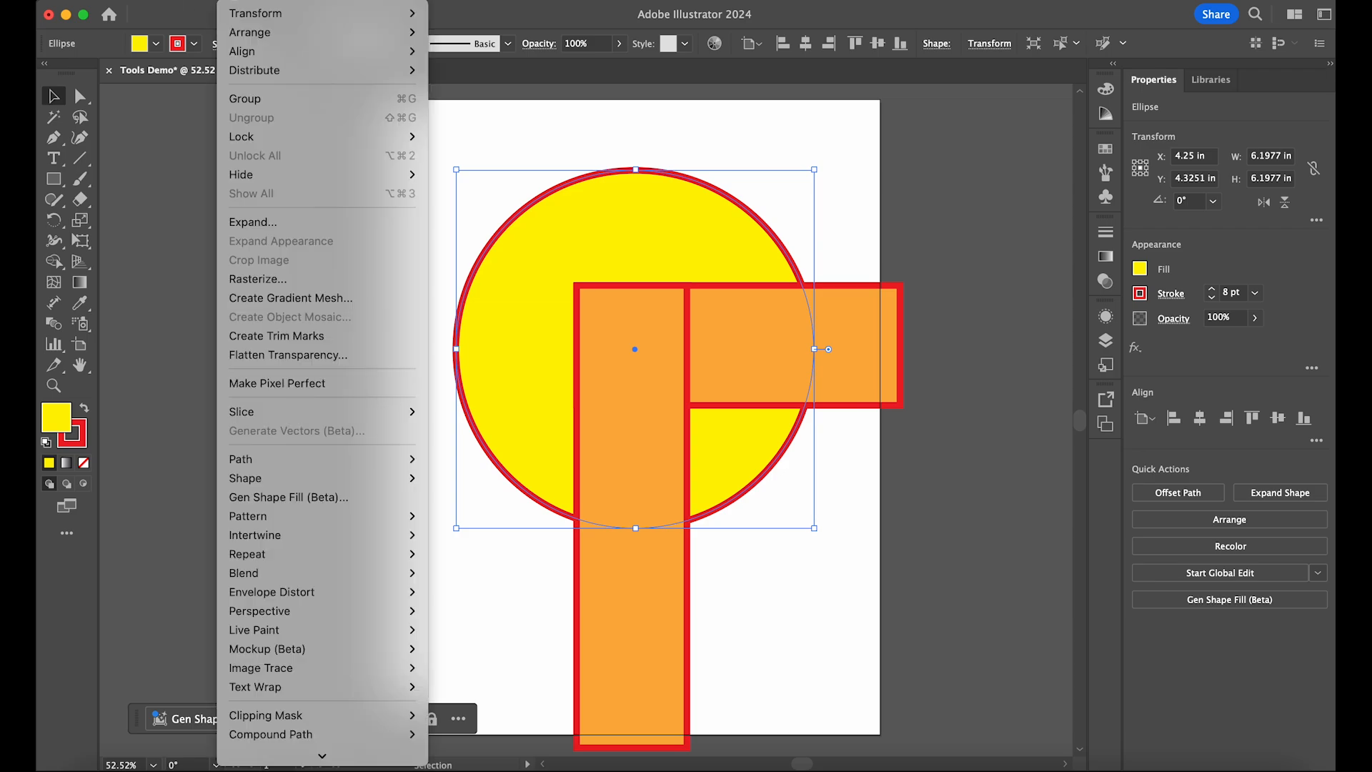
{"action": "mouse_move", "coordinate": [295, 41]}
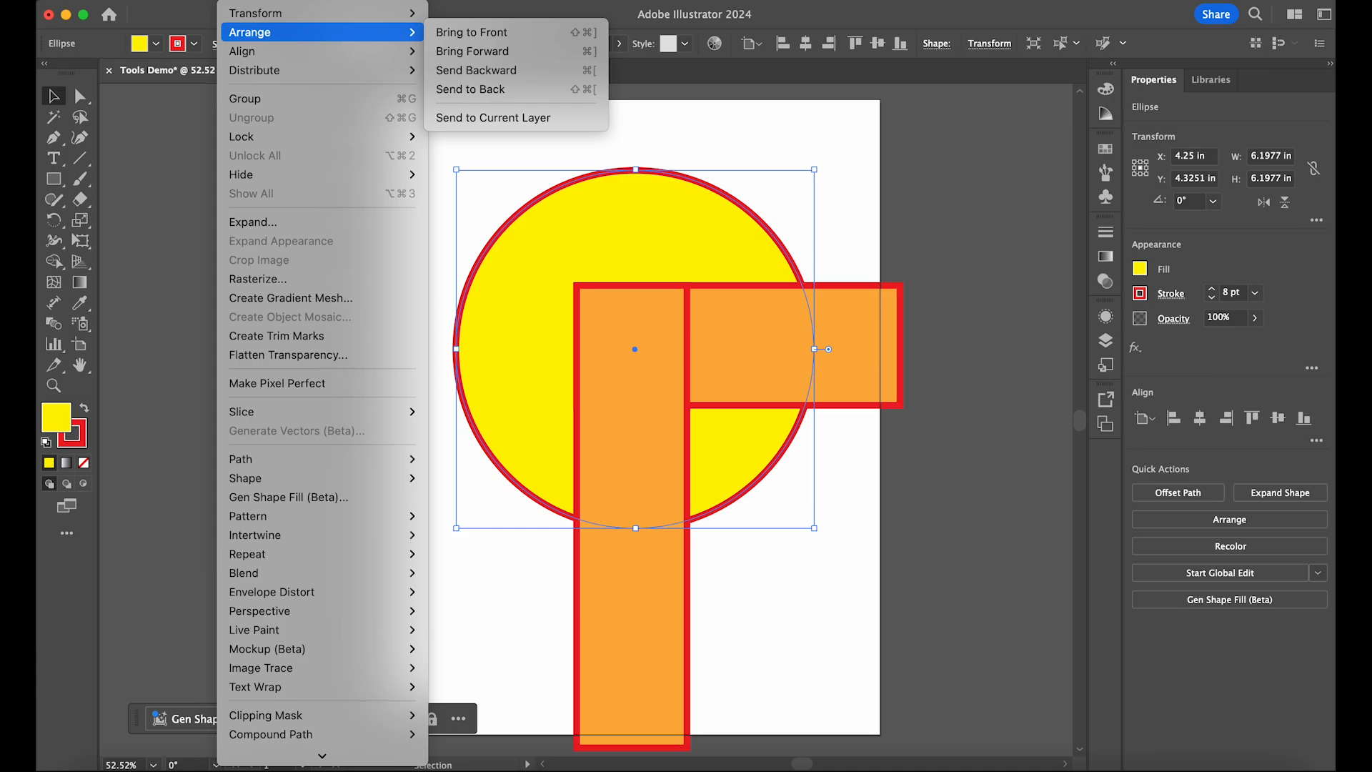
{"action": "left_click", "coordinate": [522, 70]}
{"action": "left_click", "coordinate": [244, 0]}
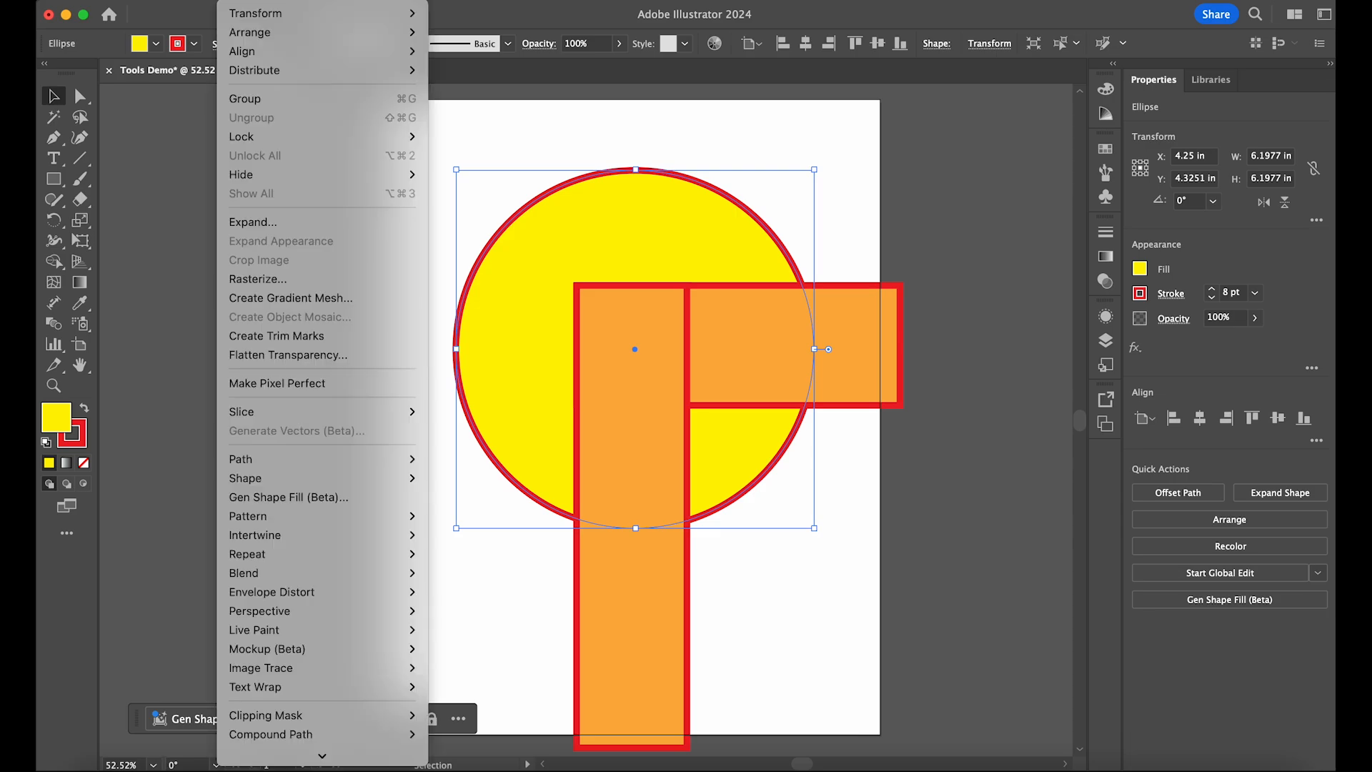
{"action": "mouse_move", "coordinate": [328, 33]}
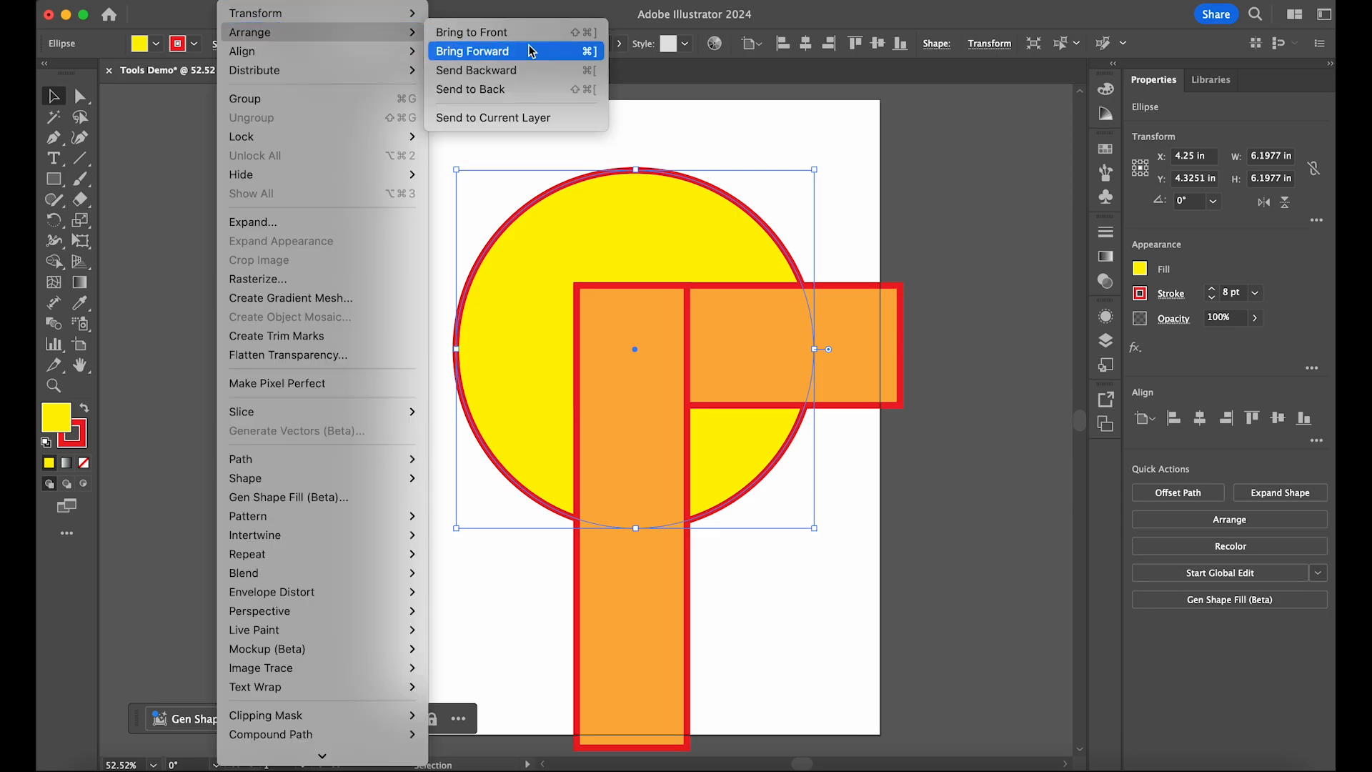
{"action": "left_click", "coordinate": [557, 96]}
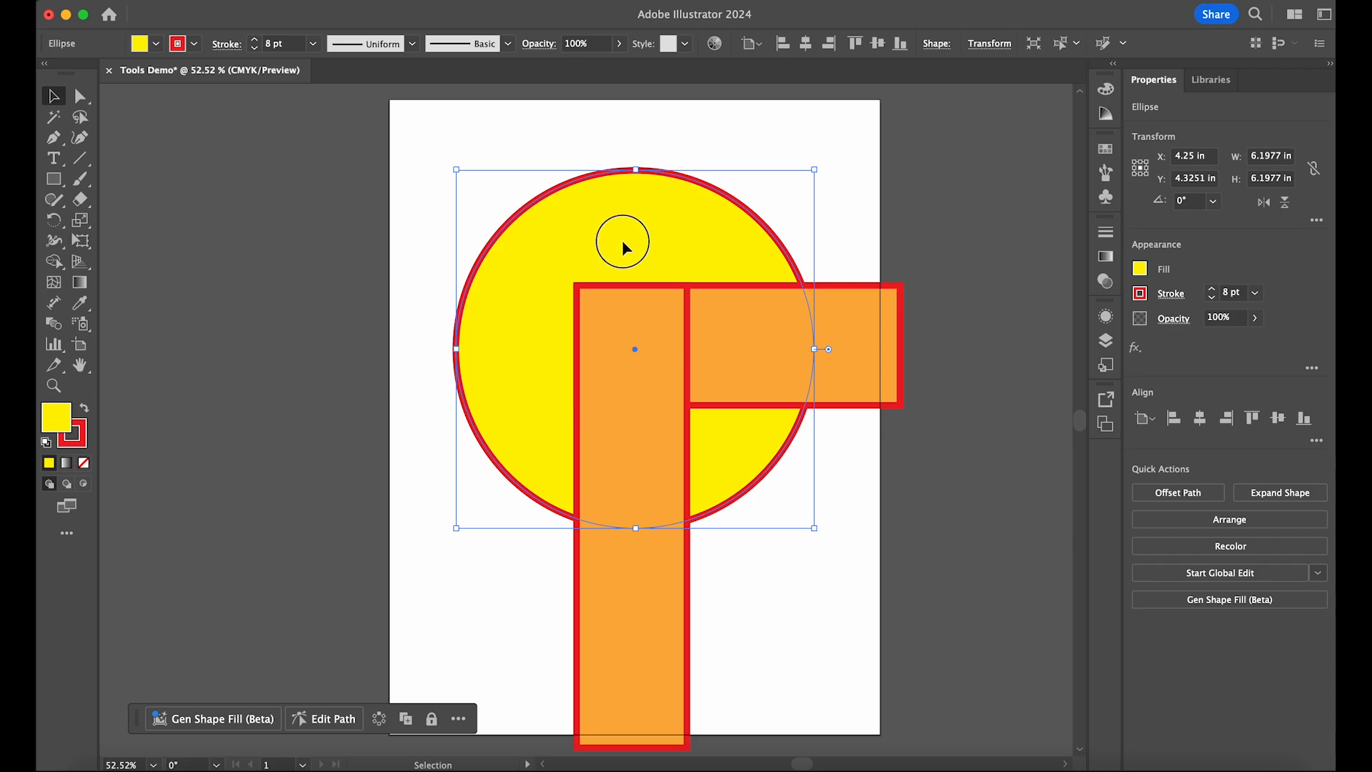
Step: Bring the yellow circle to the front of both orange rectangles and deselect it
{"action": "left_click", "coordinate": [247, 1]}
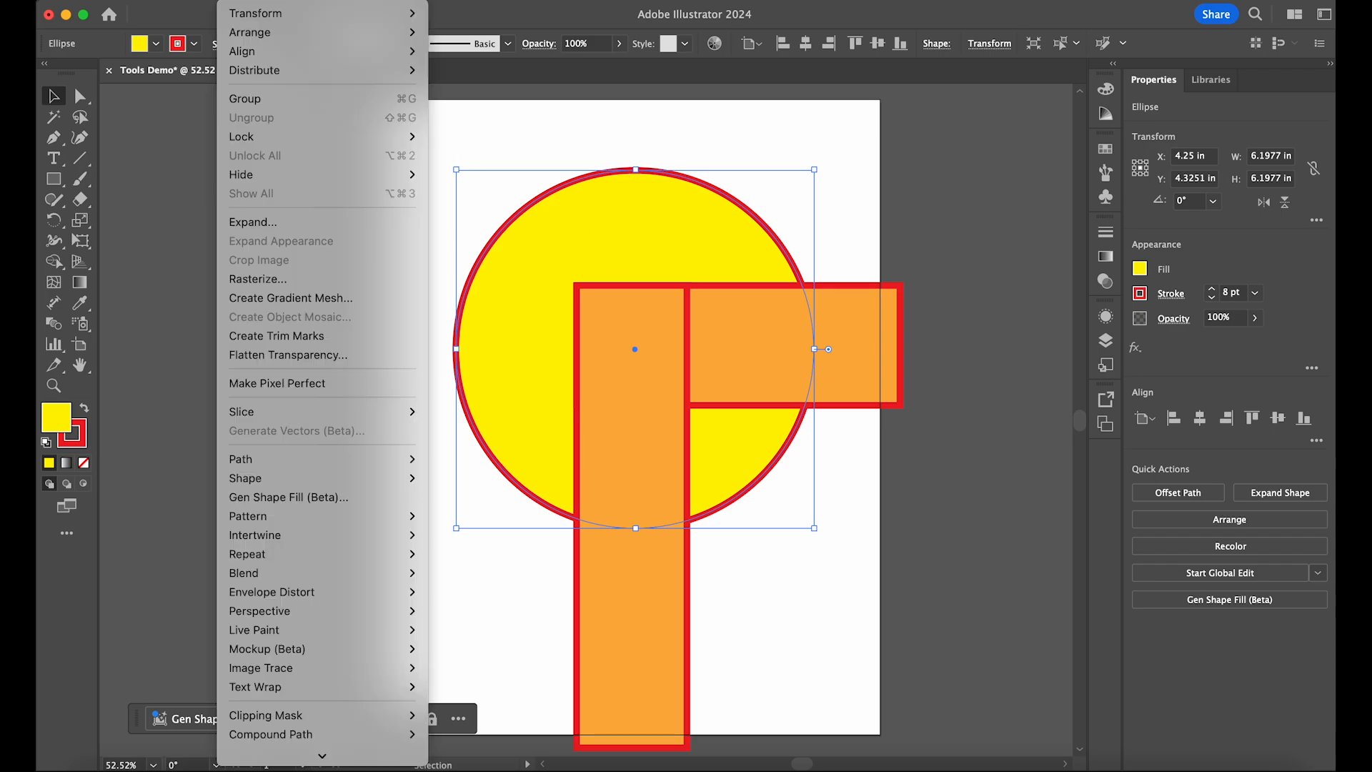
{"action": "mouse_move", "coordinate": [279, 50]}
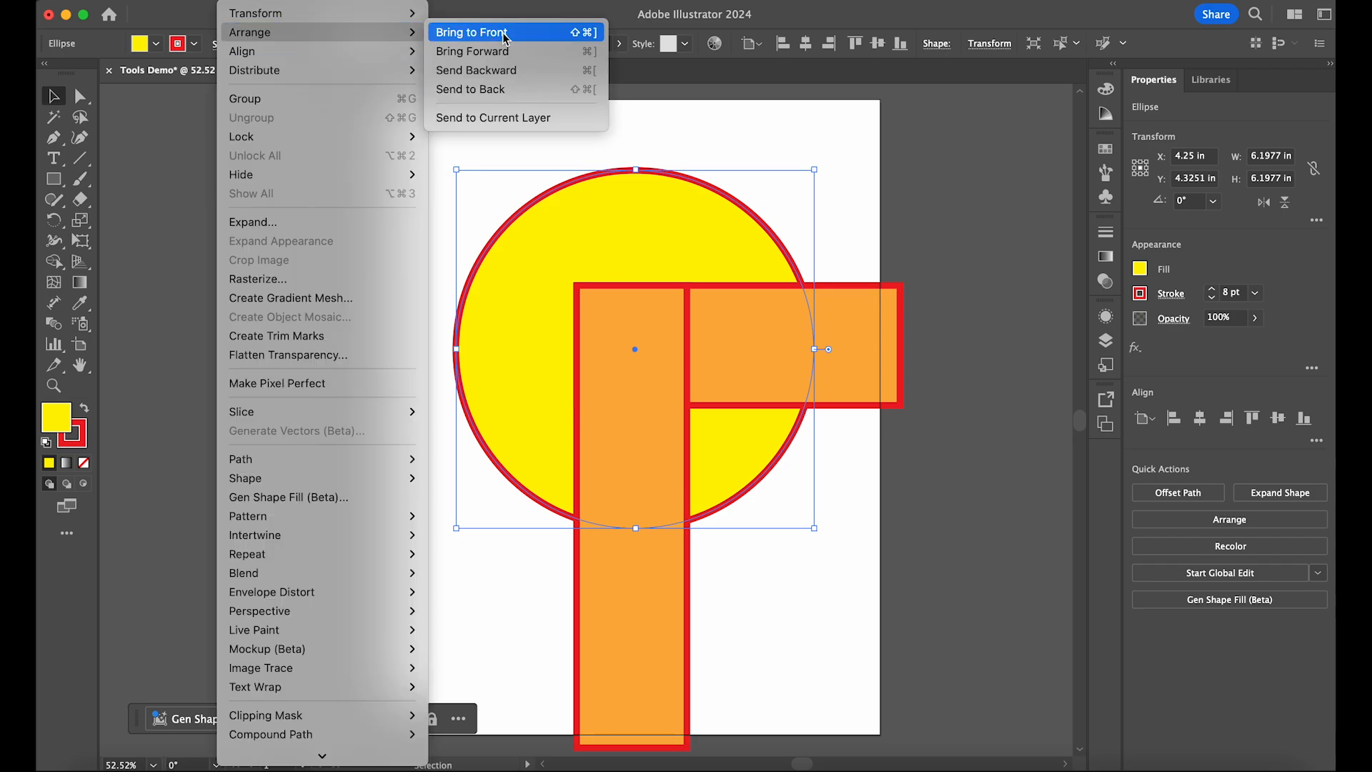
{"action": "left_click", "coordinate": [505, 36]}
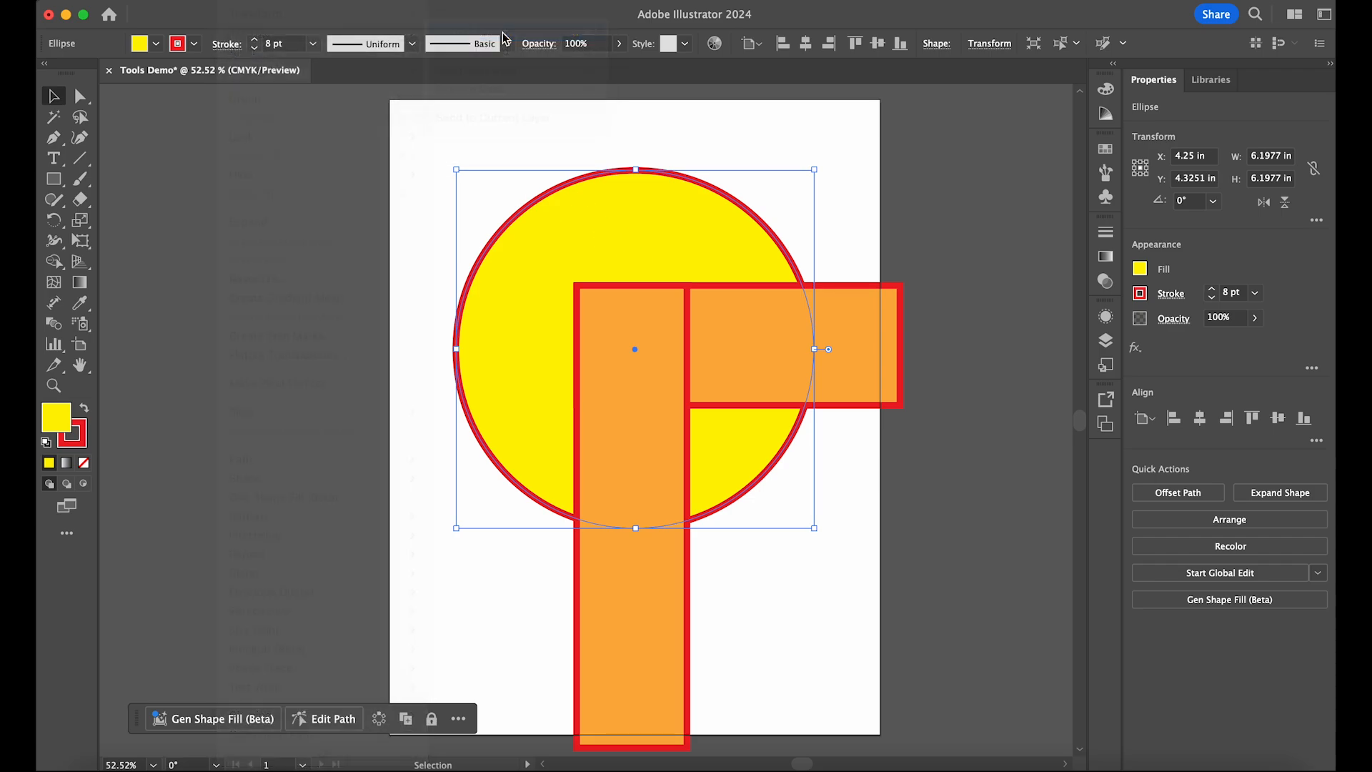
{"action": "left_click", "coordinate": [968, 263]}
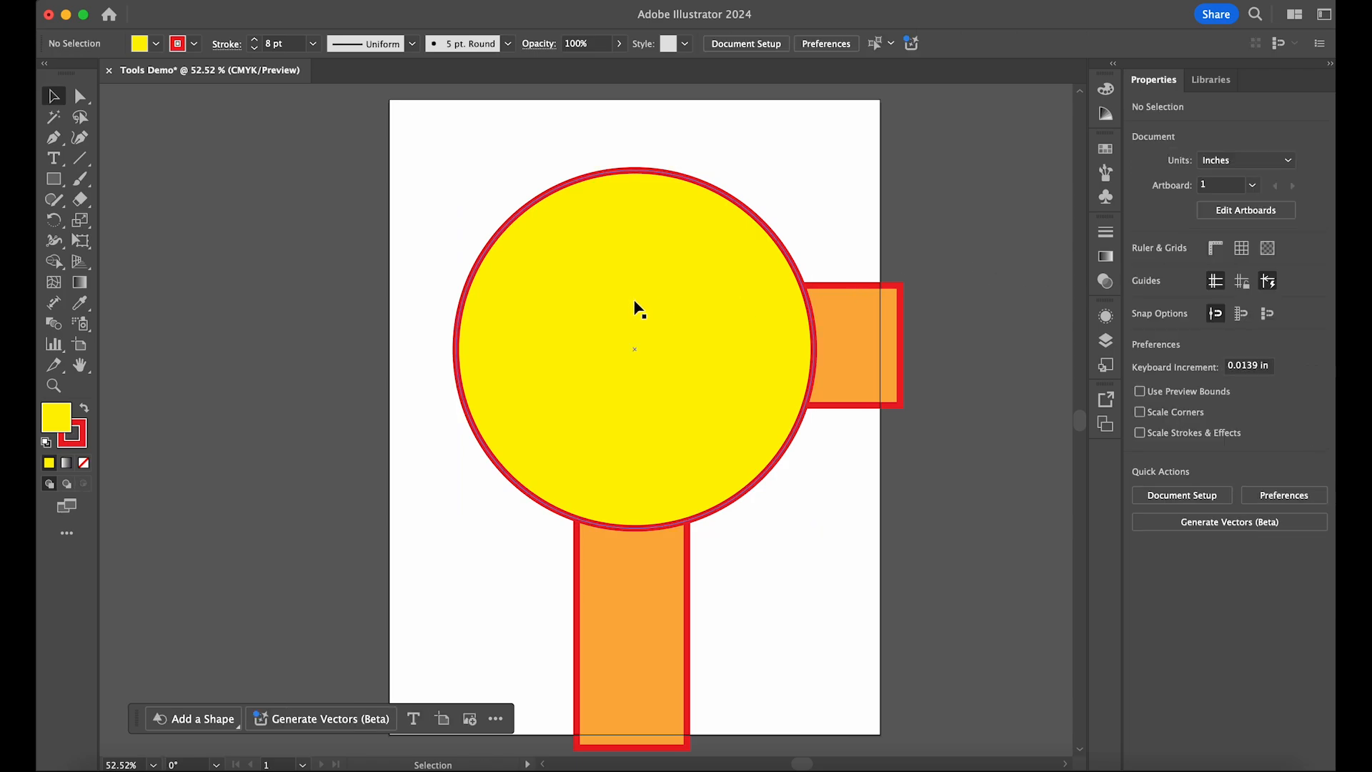
Step: Bring the horizontal rectangle to the front and extend it past the artboard's left edge to about 9.2 in wide
{"action": "left_click", "coordinate": [861, 350]}
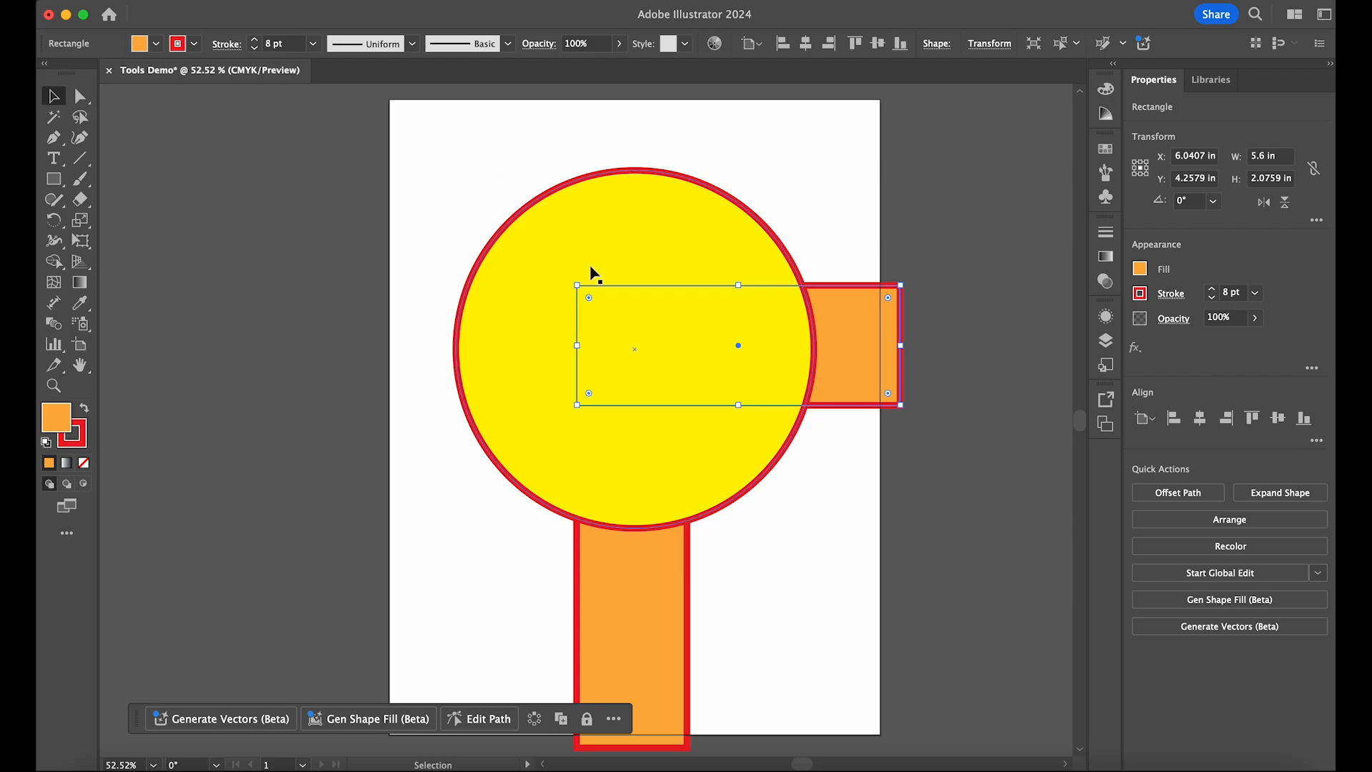
{"action": "right_click", "coordinate": [851, 341]}
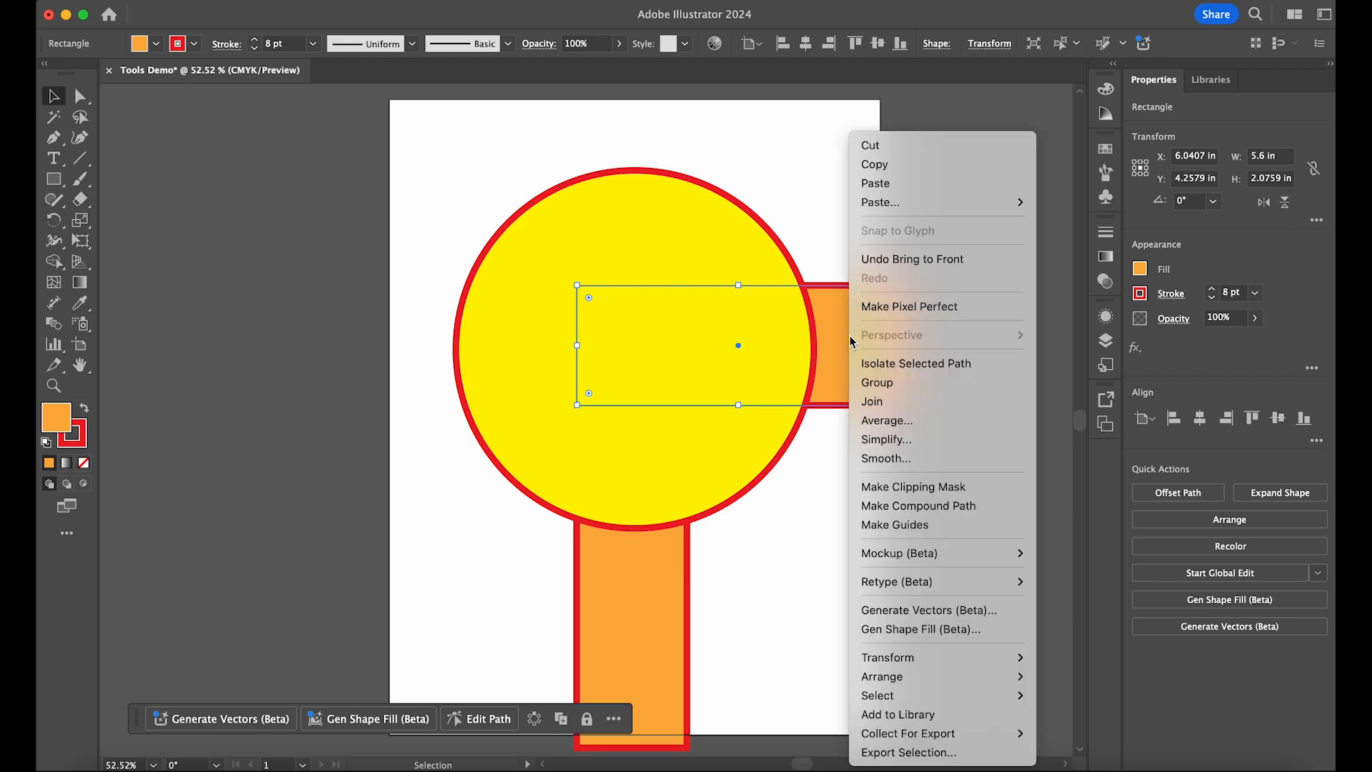
{"action": "mouse_move", "coordinate": [982, 684]}
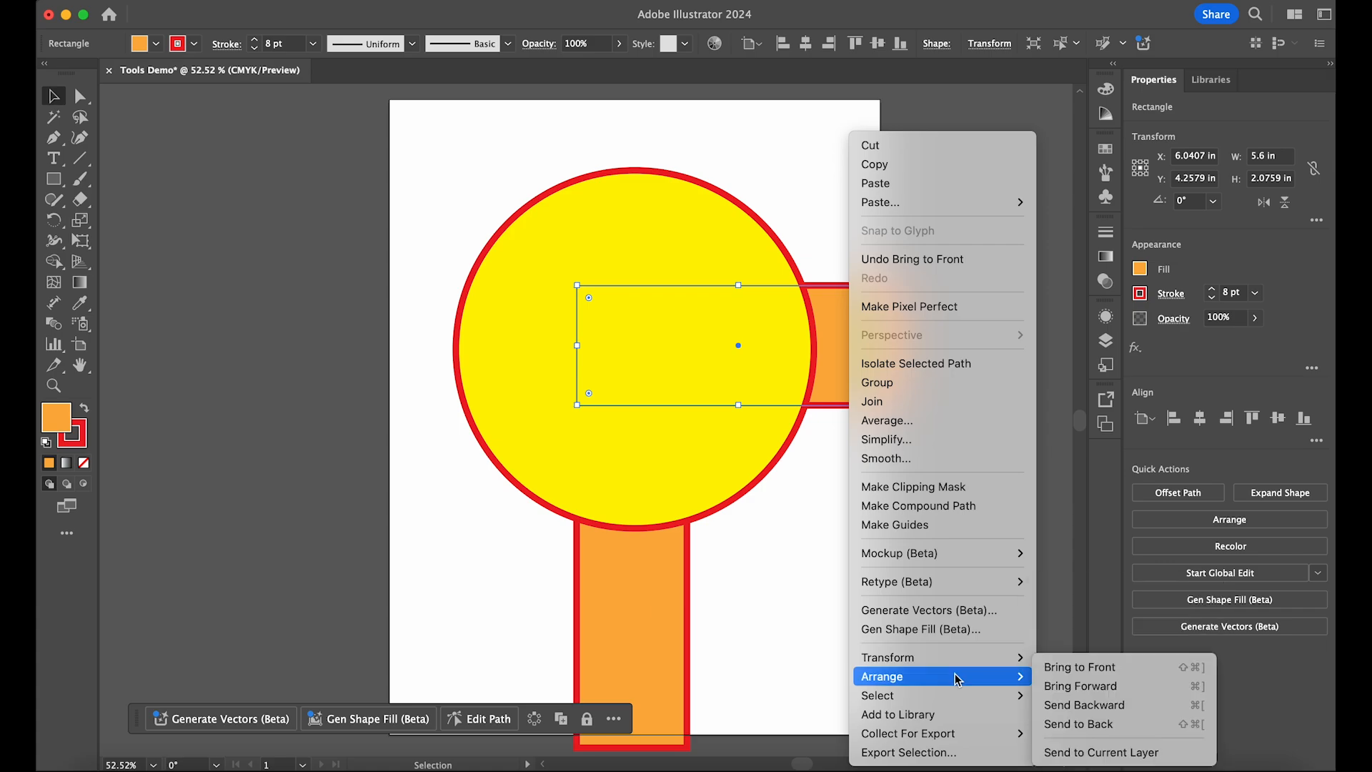
{"action": "left_click", "coordinate": [1092, 673]}
{"action": "left_click_drag", "start_coordinate": [577, 345], "coordinate": [368, 343]}
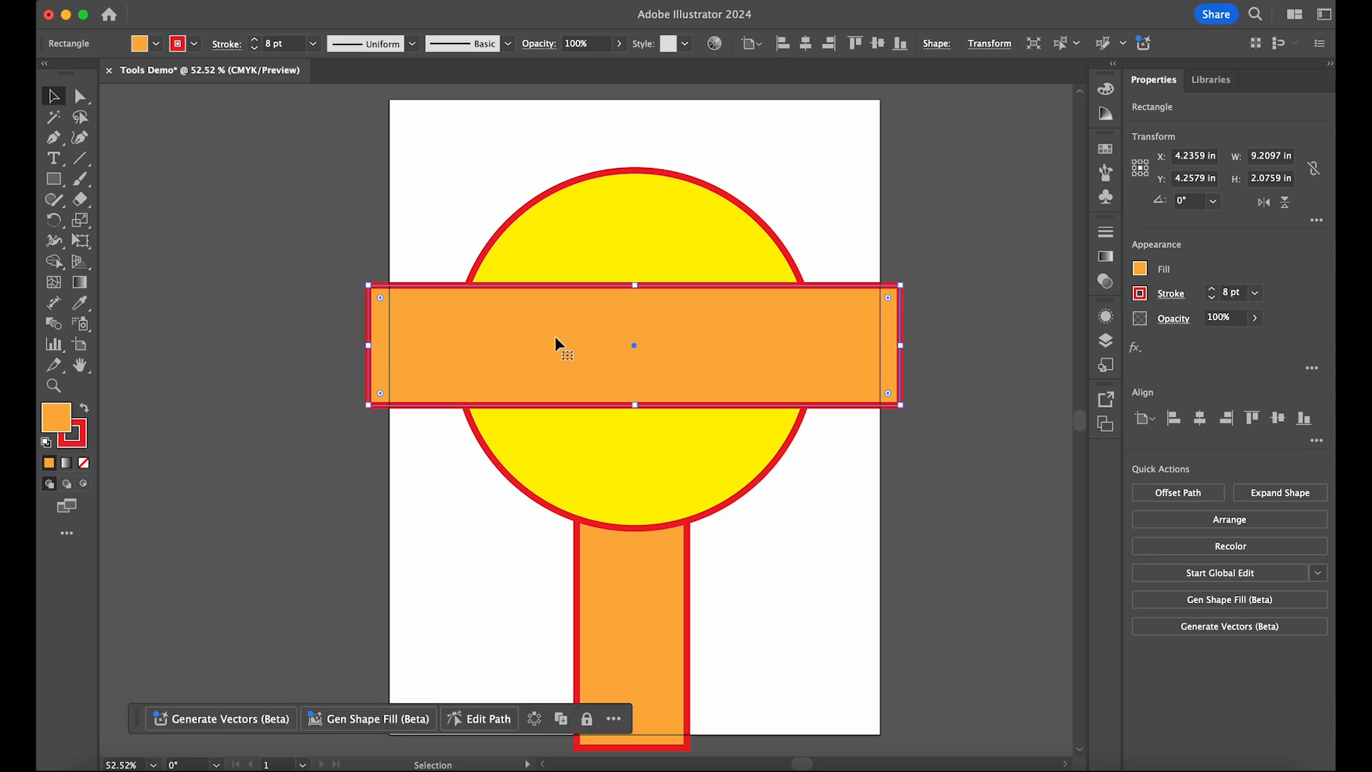
Step: Extend the tall rectangle behind the circle upward until it reaches just past the artboard's top edge
{"action": "left_click", "coordinate": [670, 610]}
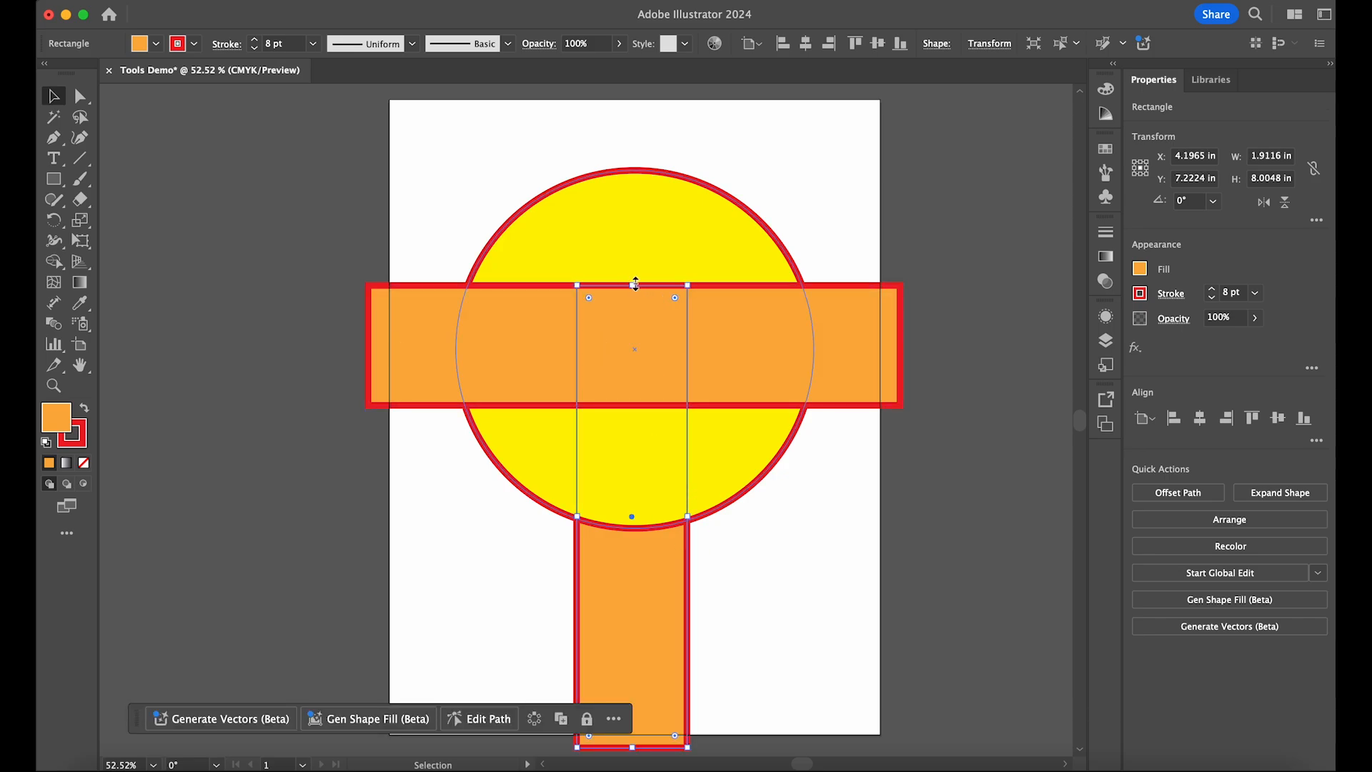
{"action": "left_click_drag", "start_coordinate": [635, 285], "coordinate": [628, 139]}
{"action": "left_click", "coordinate": [971, 300]}
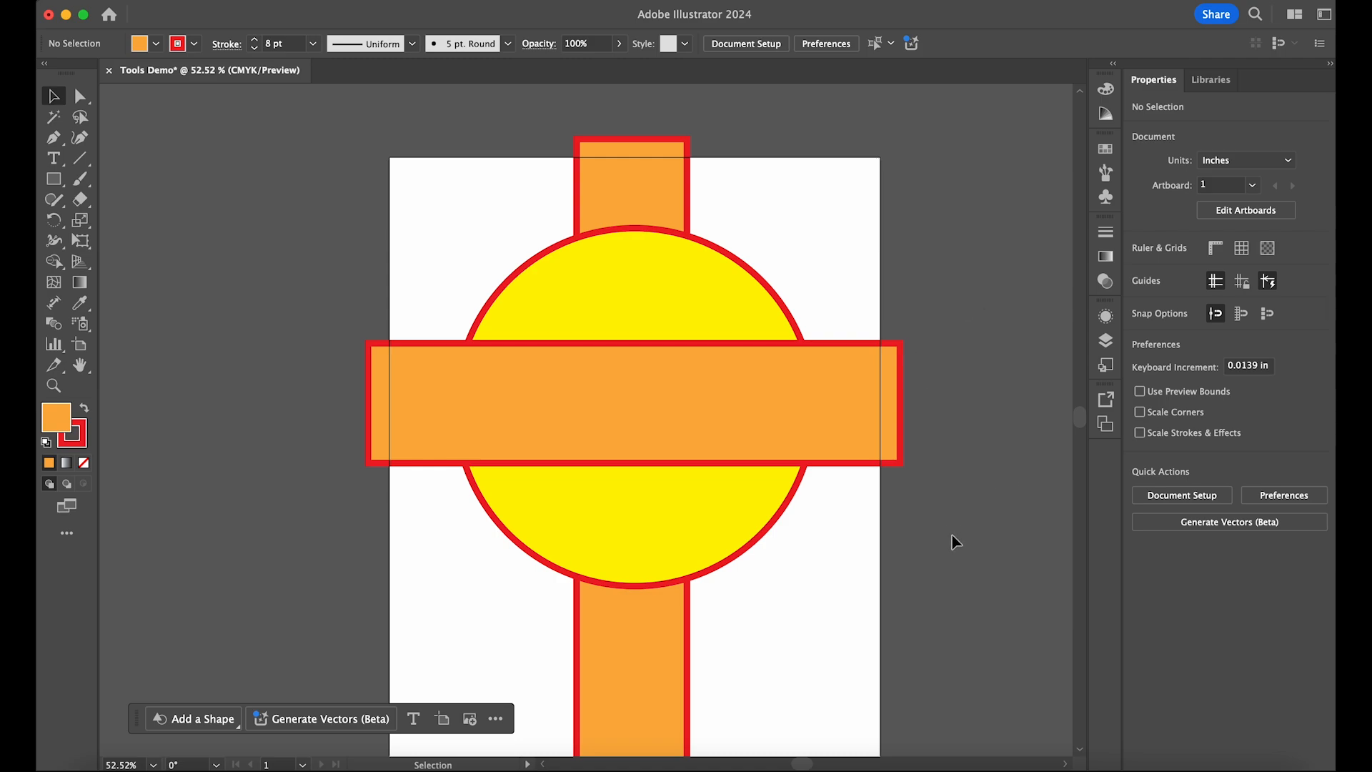
{"action": "scroll", "coordinate": [965, 464], "scroll_direction": "down", "scroll_amount": 3}
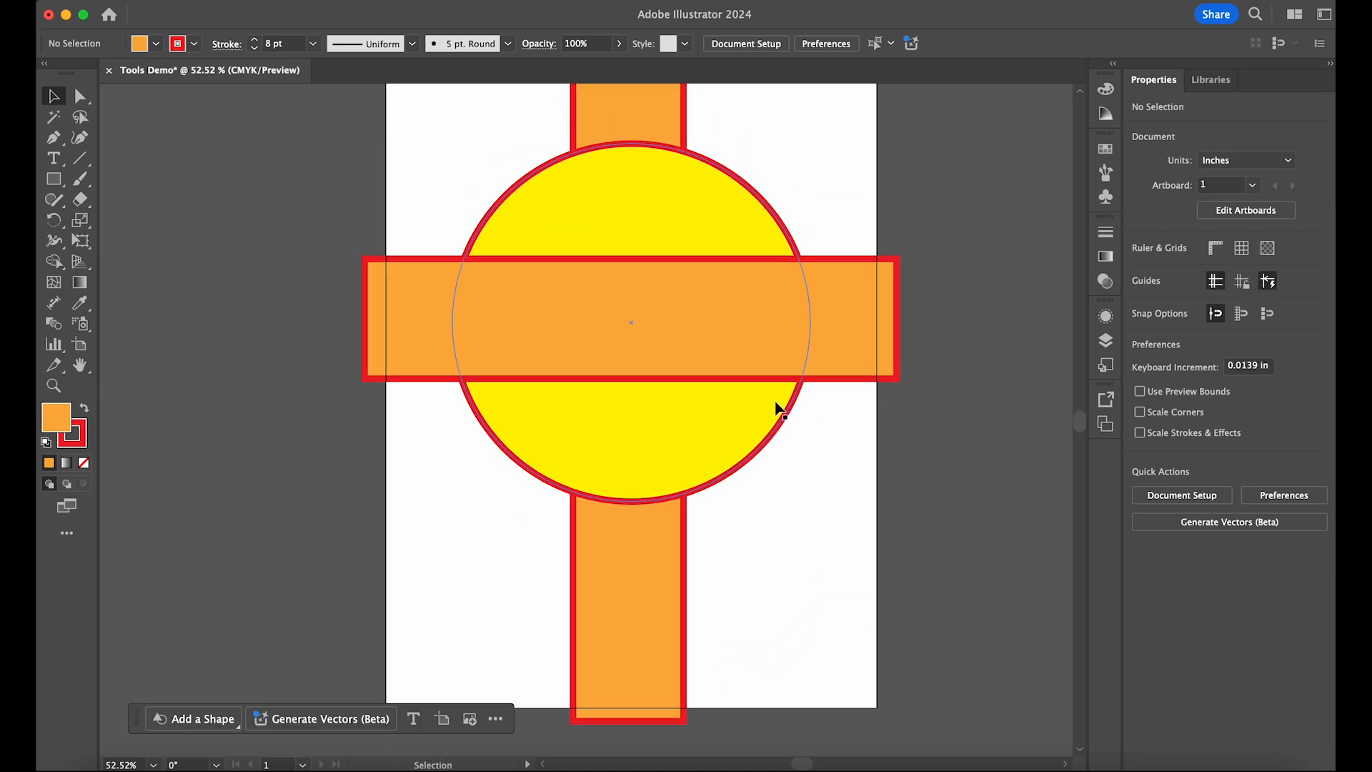
{"action": "right_click", "coordinate": [578, 328]}
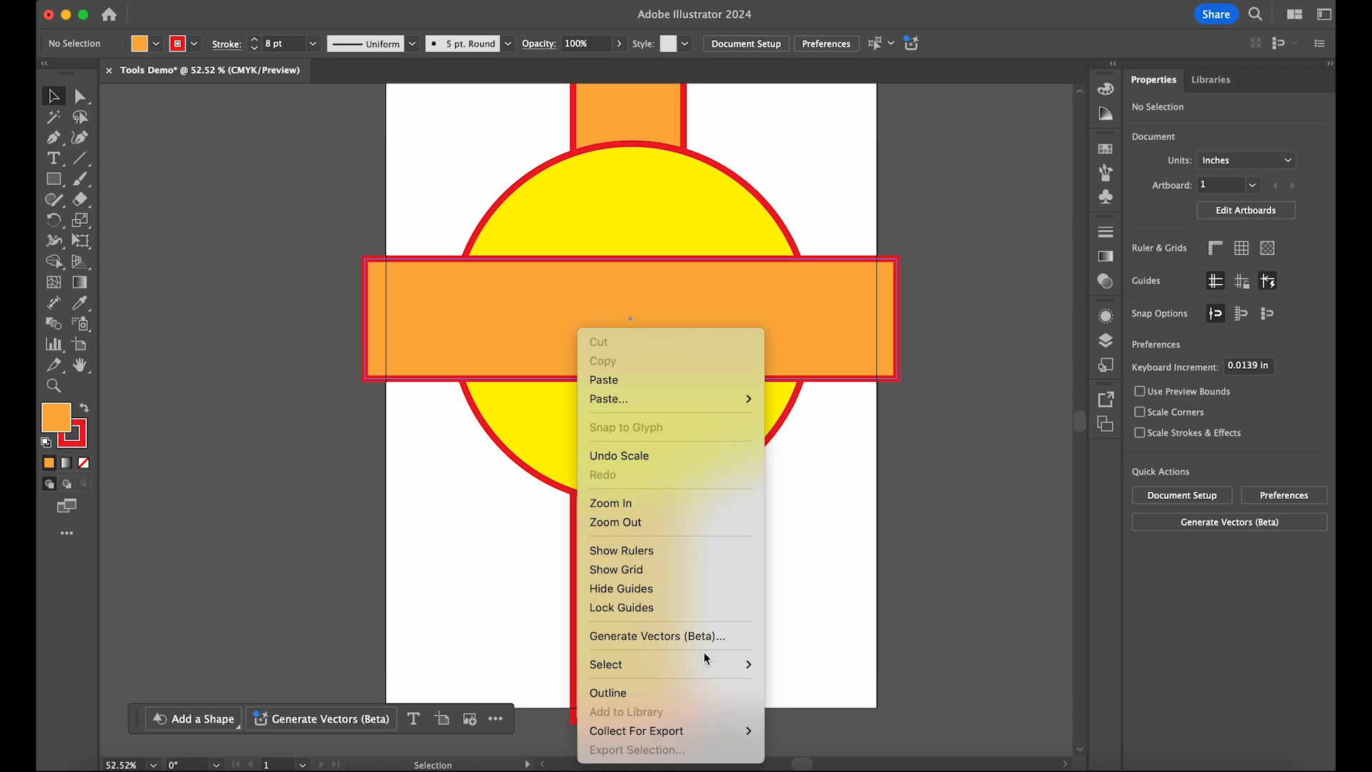
{"action": "left_click", "coordinate": [832, 302]}
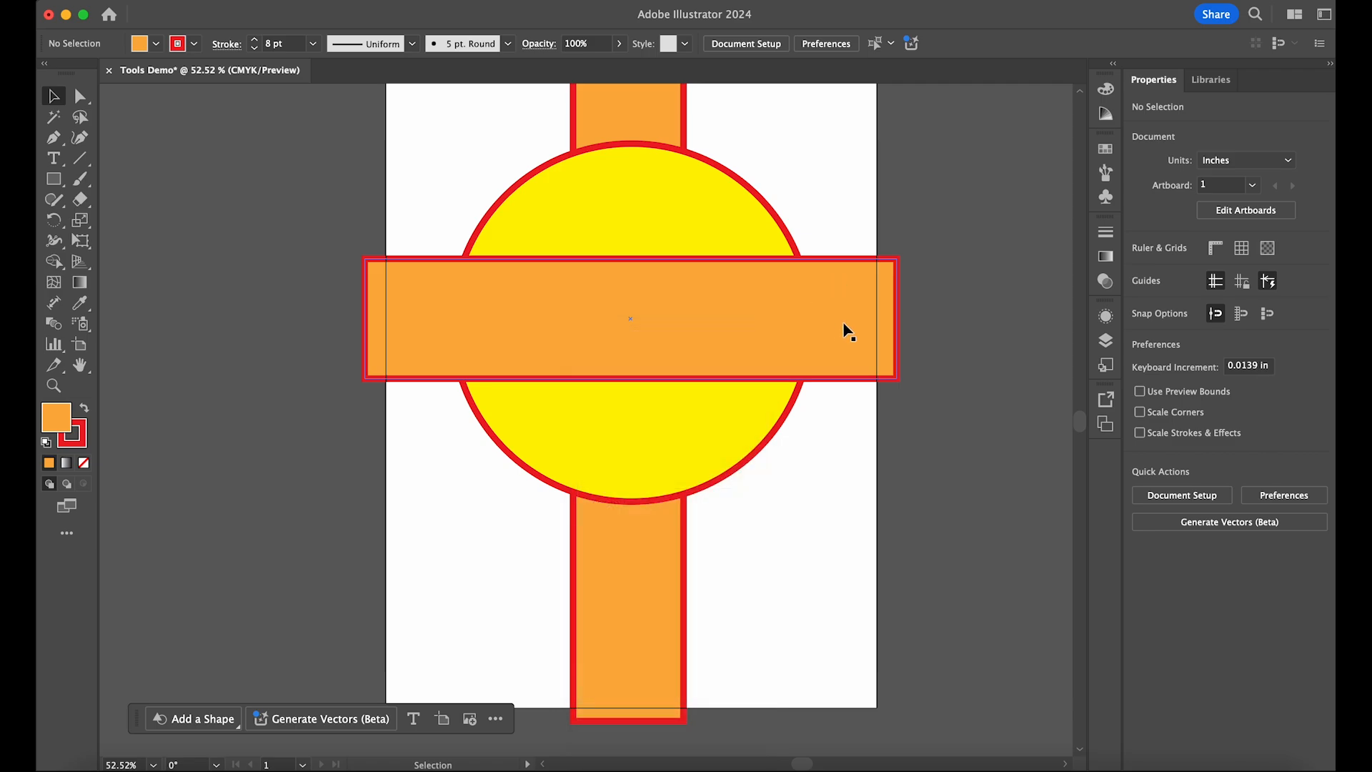
{"action": "left_click", "coordinate": [844, 326]}
{"action": "right_click", "coordinate": [842, 321]}
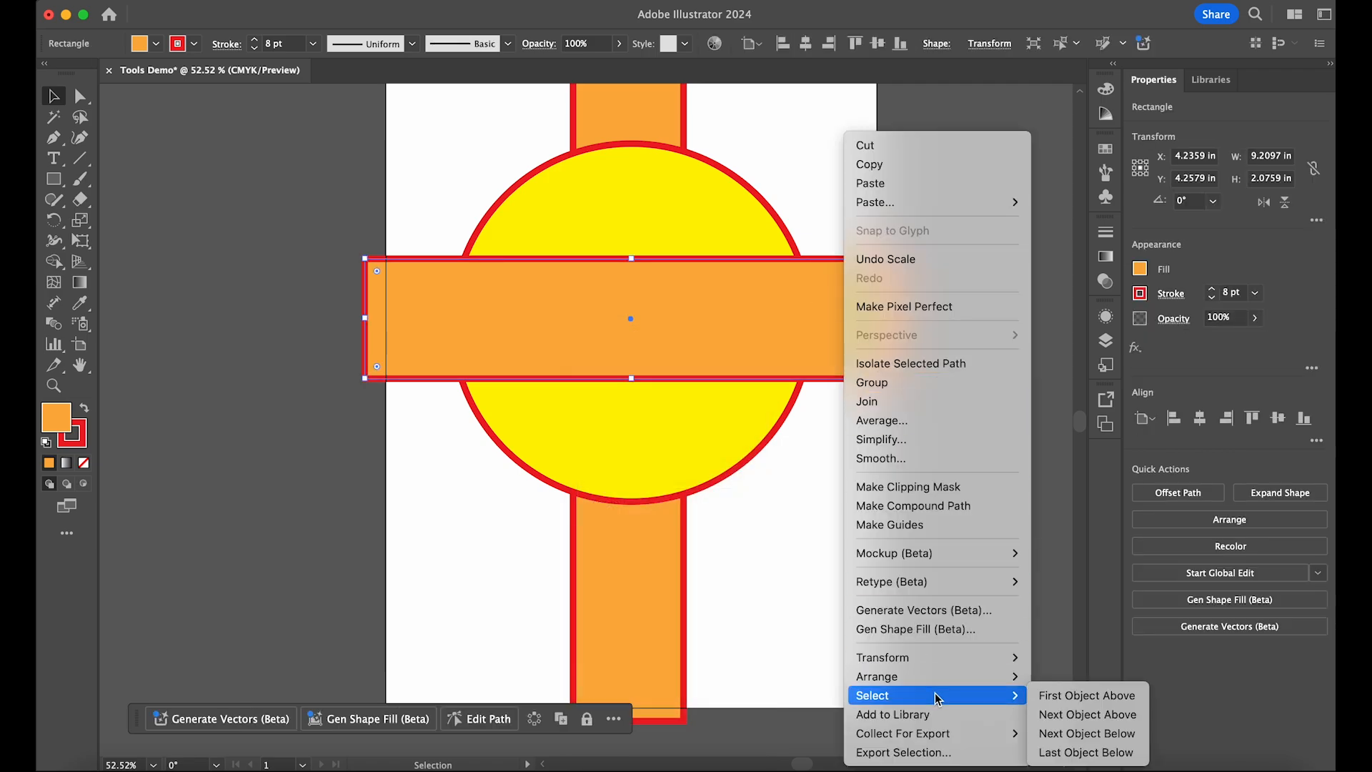
{"action": "mouse_move", "coordinate": [948, 677]}
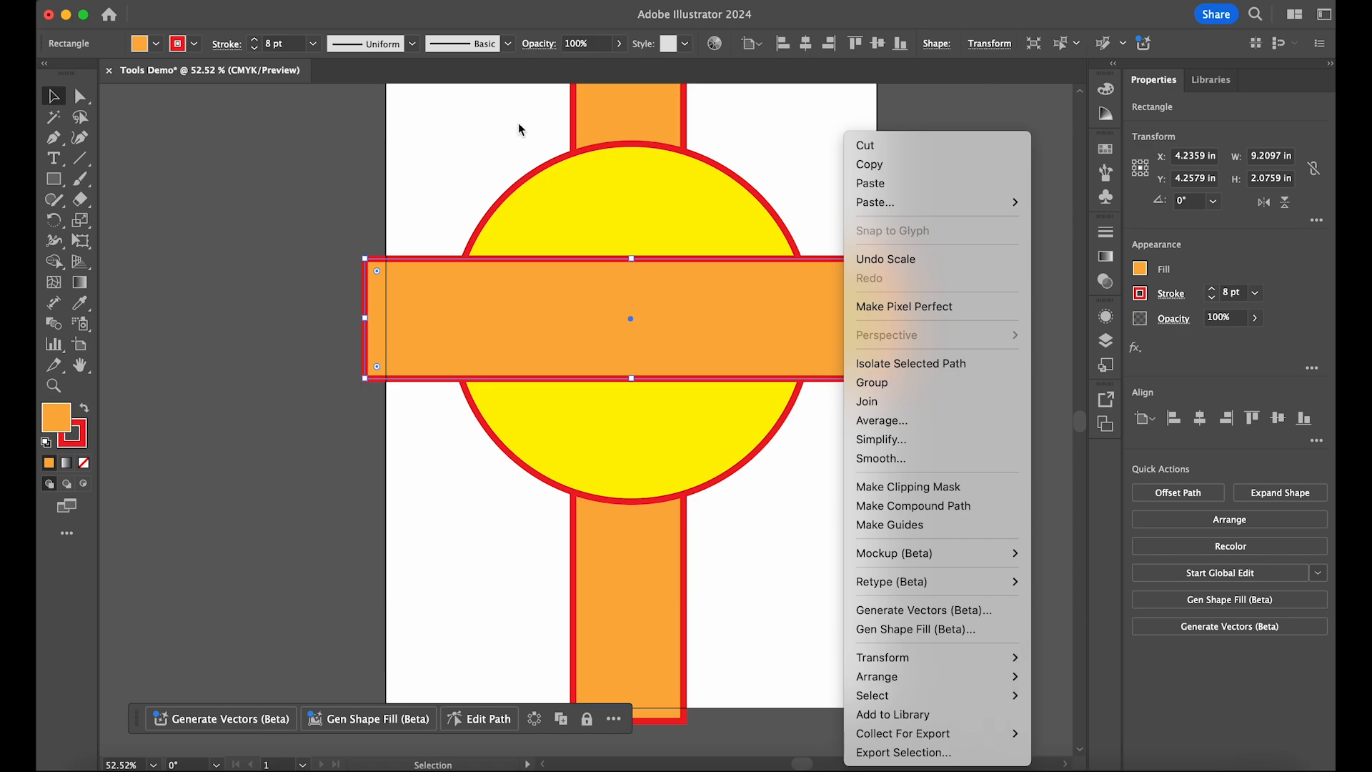
{"action": "left_click", "coordinate": [362, 189]}
Step: Add a new layer to the document and move it beneath Layer 1
{"action": "left_click", "coordinate": [688, 235]}
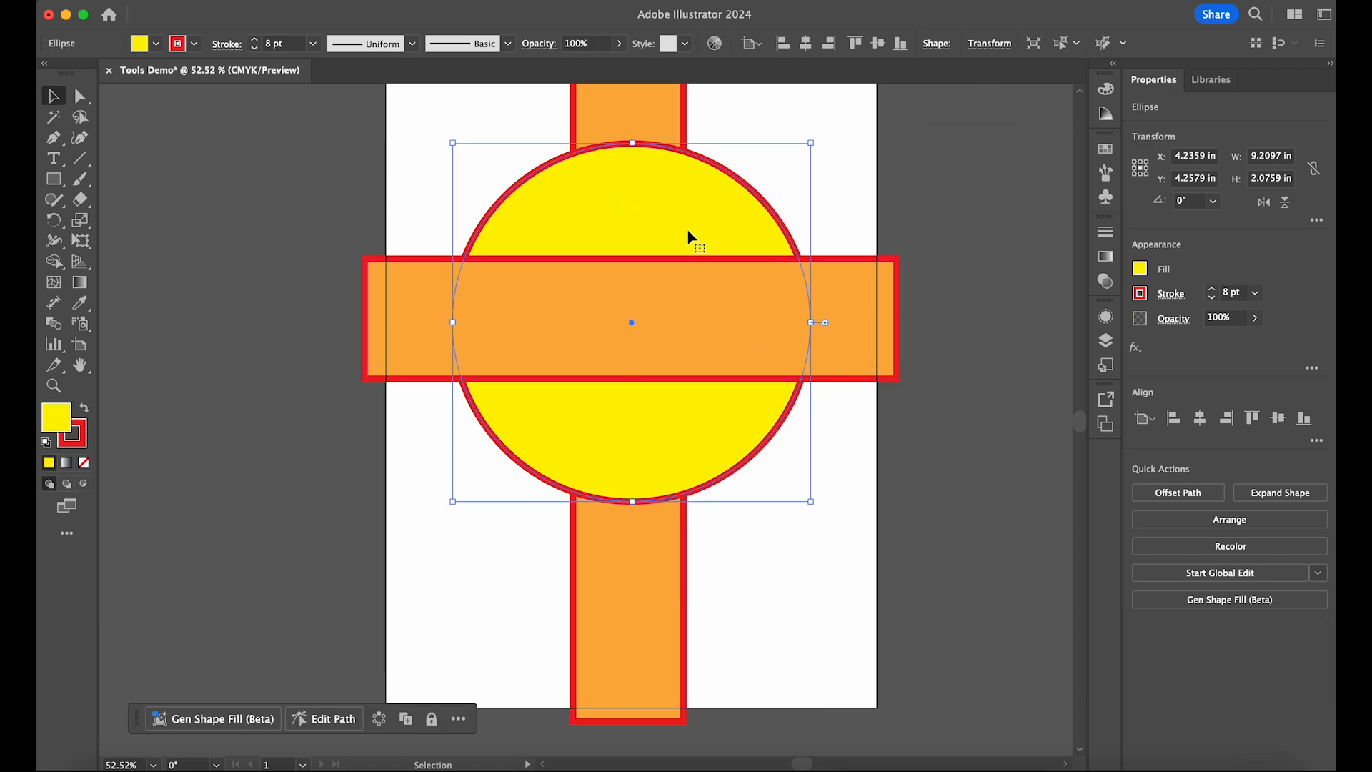
{"action": "scroll", "coordinate": [983, 319], "scroll_direction": "up", "scroll_amount": 1}
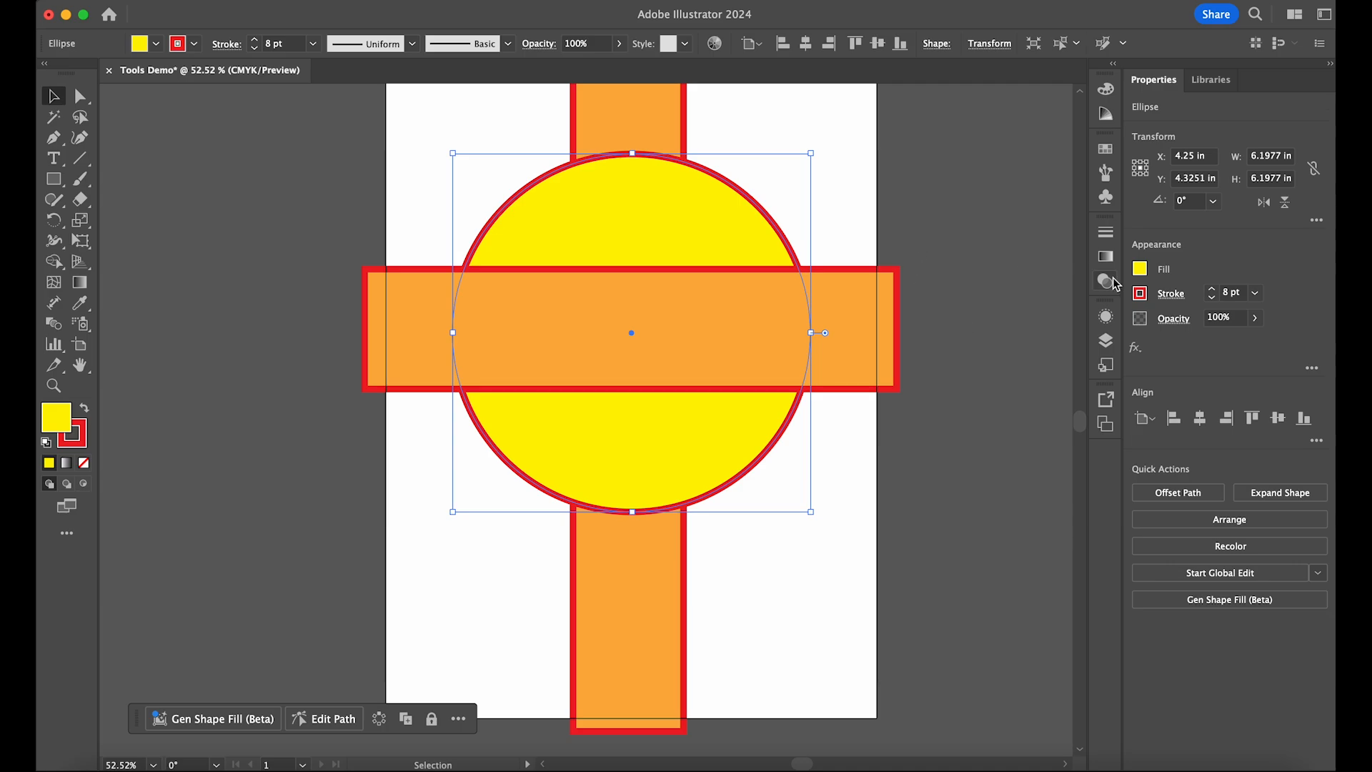
{"action": "left_click", "coordinate": [1105, 341]}
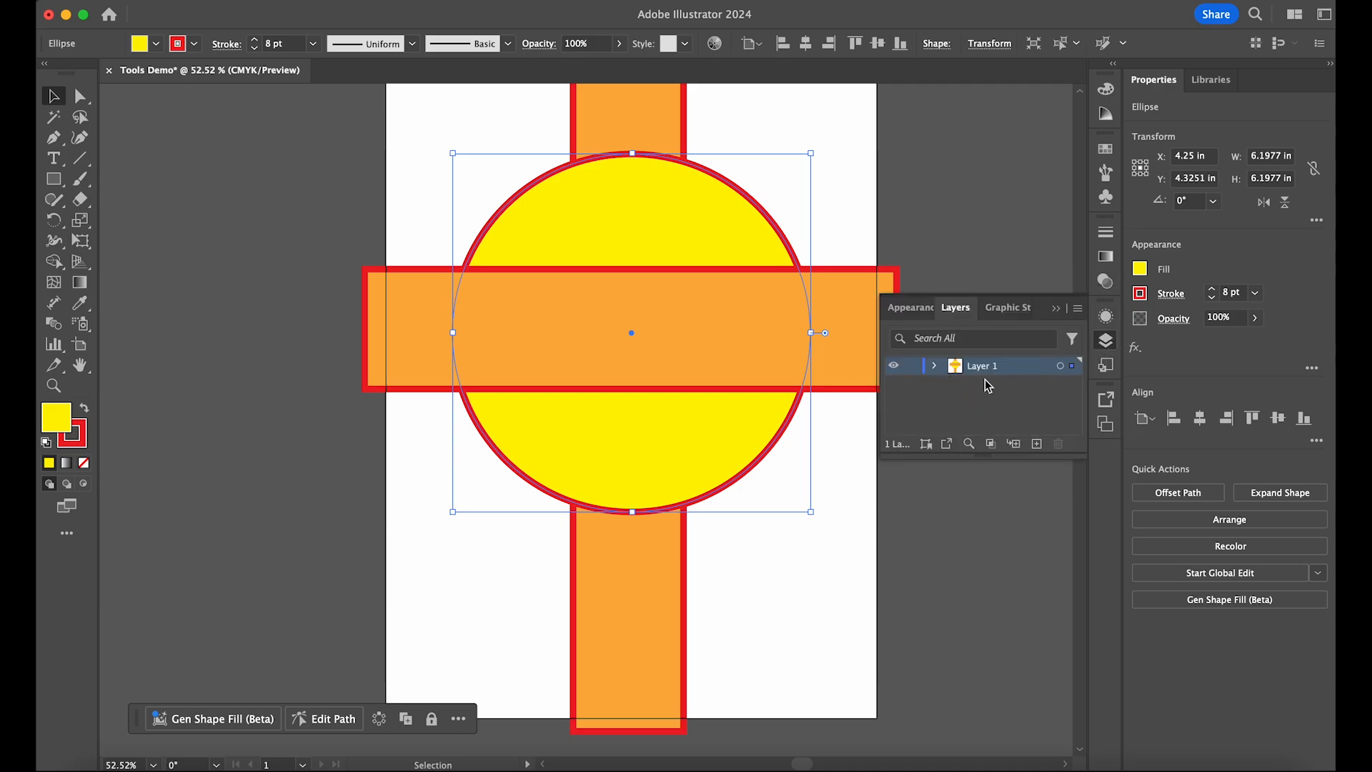
{"action": "left_click", "coordinate": [1037, 443]}
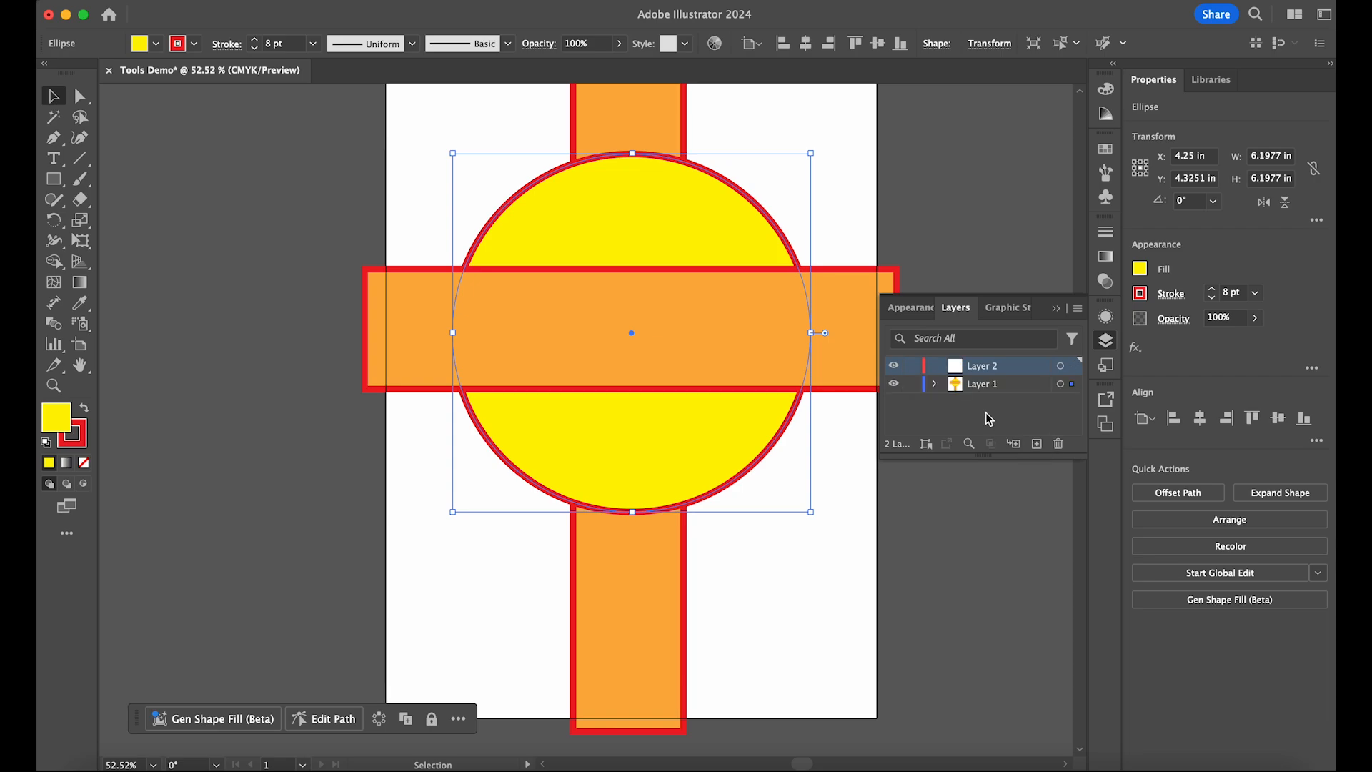
{"action": "left_click_drag", "start_coordinate": [982, 366], "coordinate": [987, 408]}
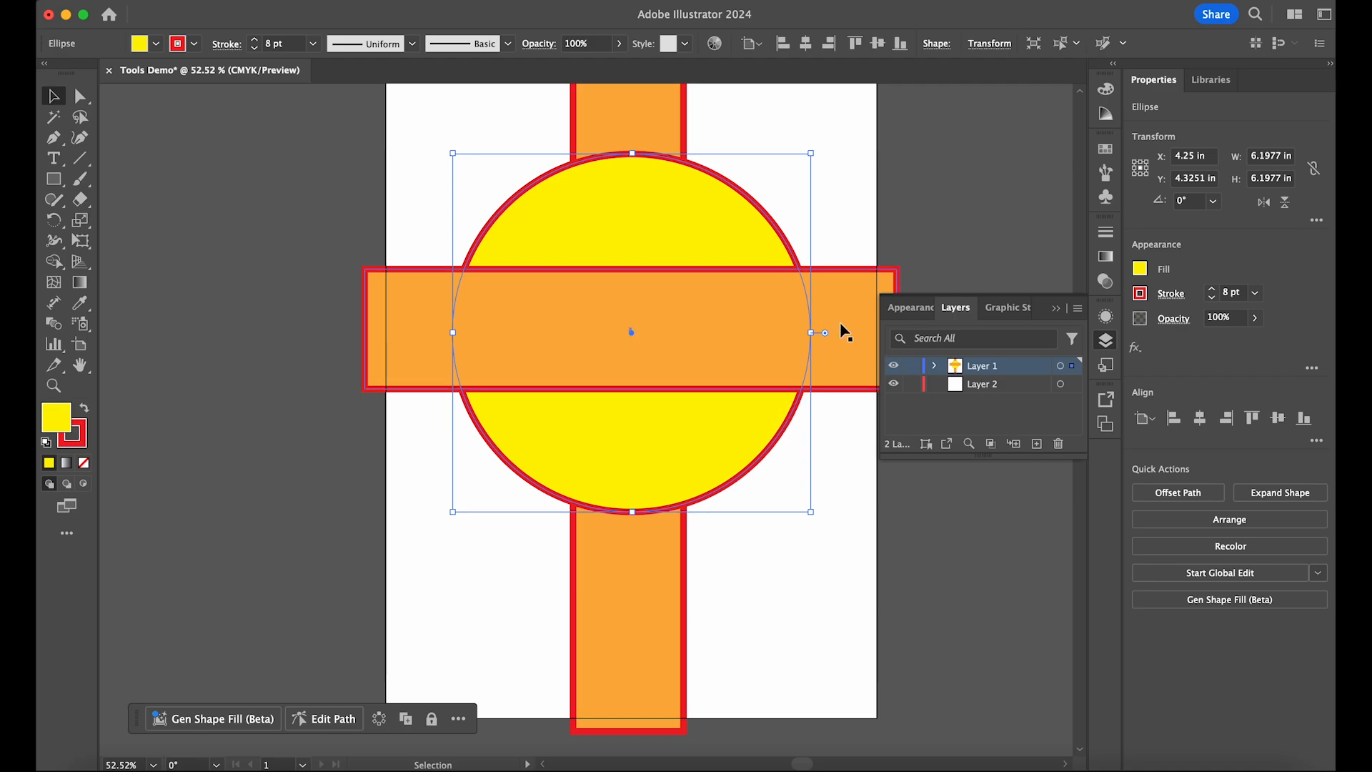
Step: Delete the yellow circle from the artwork and make Layer 2 the active layer
{"action": "left_click", "coordinate": [697, 453]}
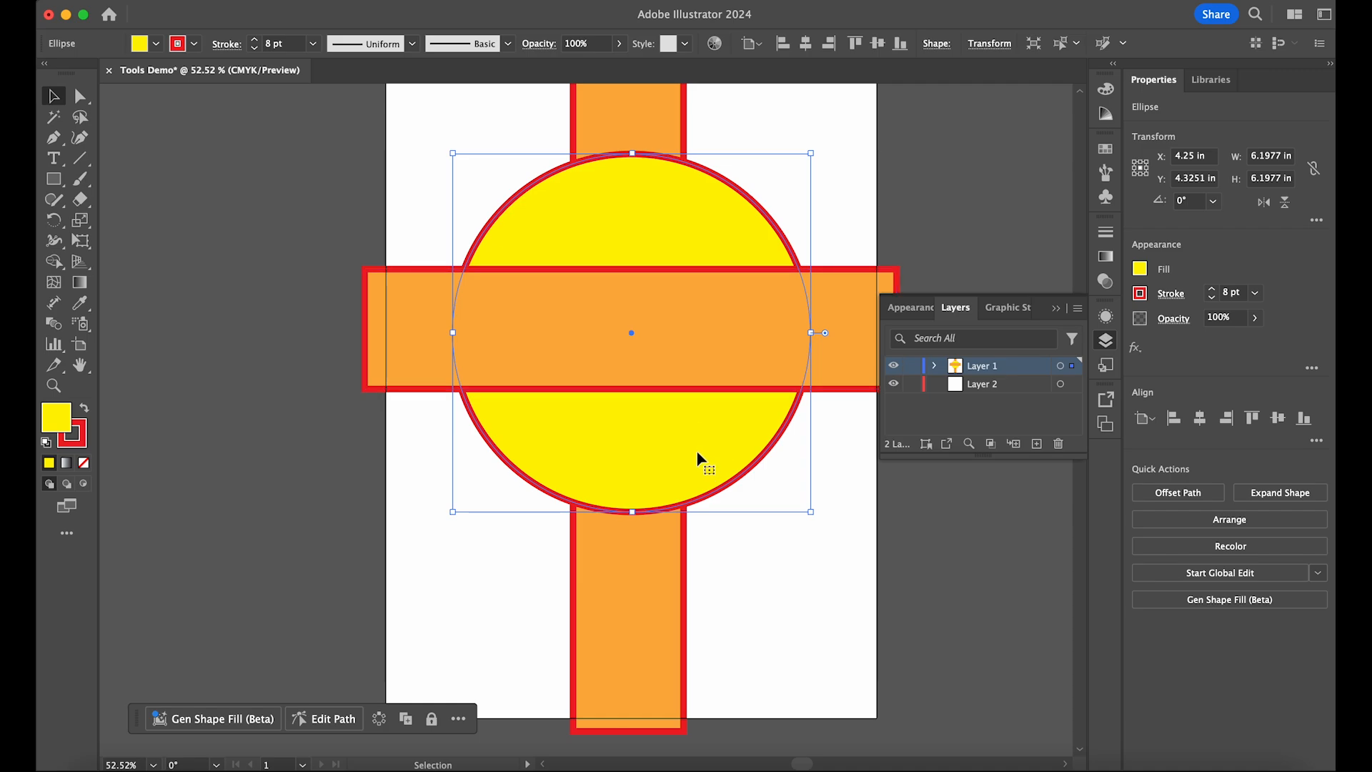
{"action": "key", "text": "a"}
{"action": "key", "text": "Delete"}
{"action": "key", "text": "v"}
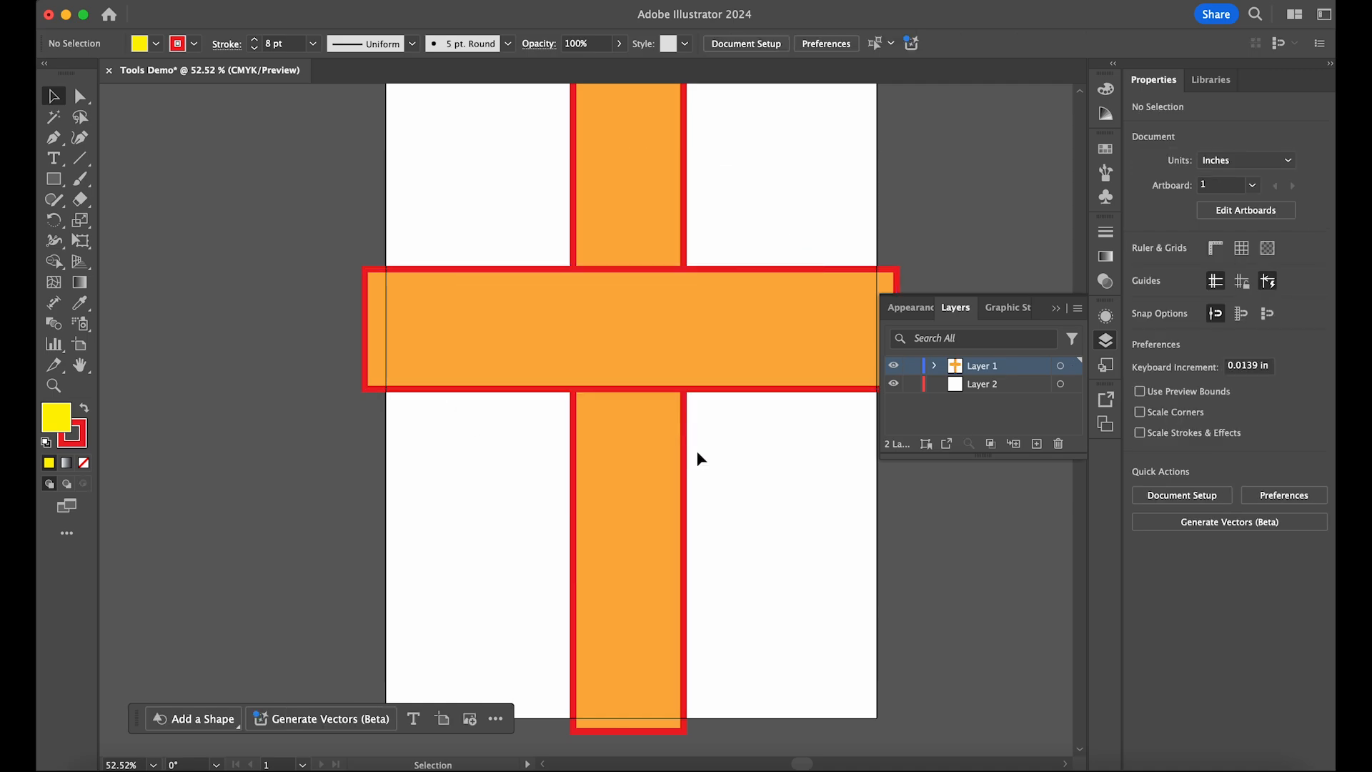
{"action": "left_click", "coordinate": [984, 386]}
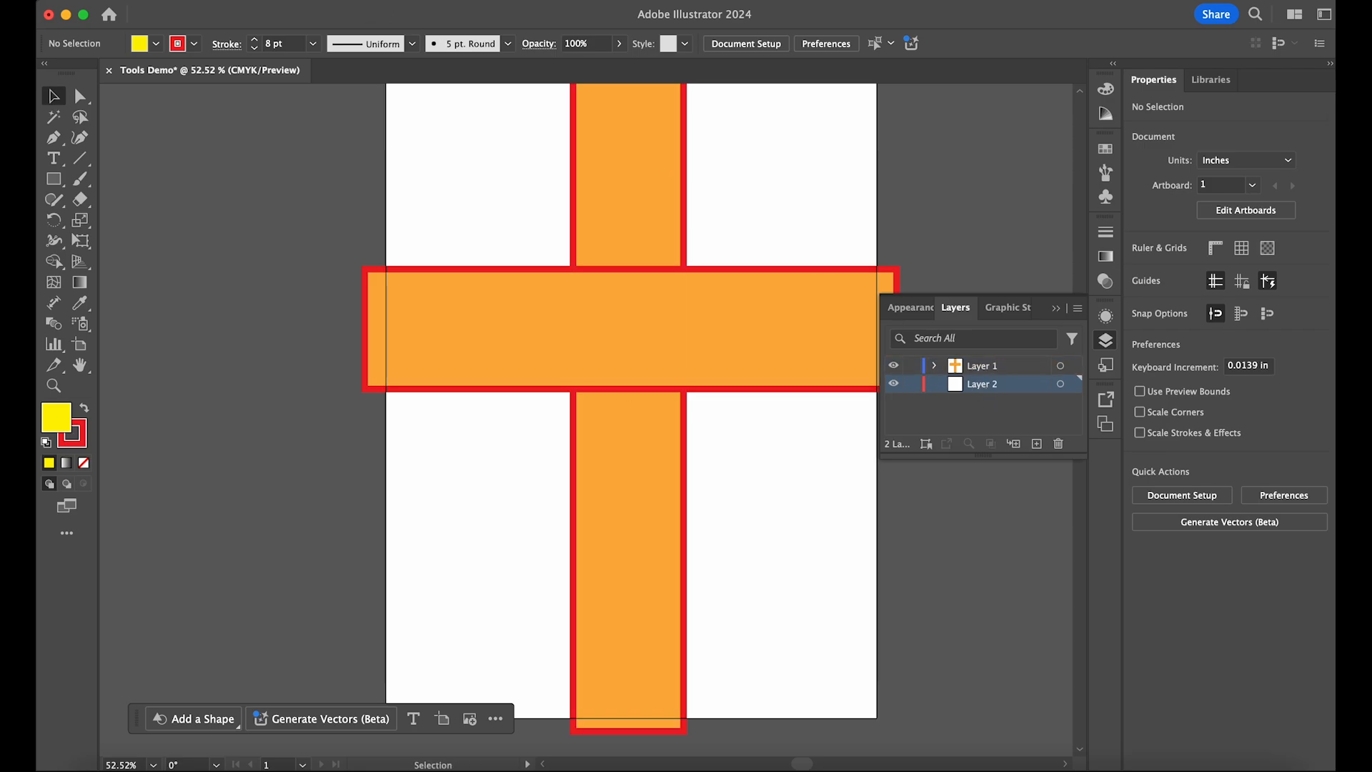
Step: Paste the cut circle in place on Layer 2 and move Layer 1 beneath Layer 2
{"action": "left_click", "coordinate": [196, 0]}
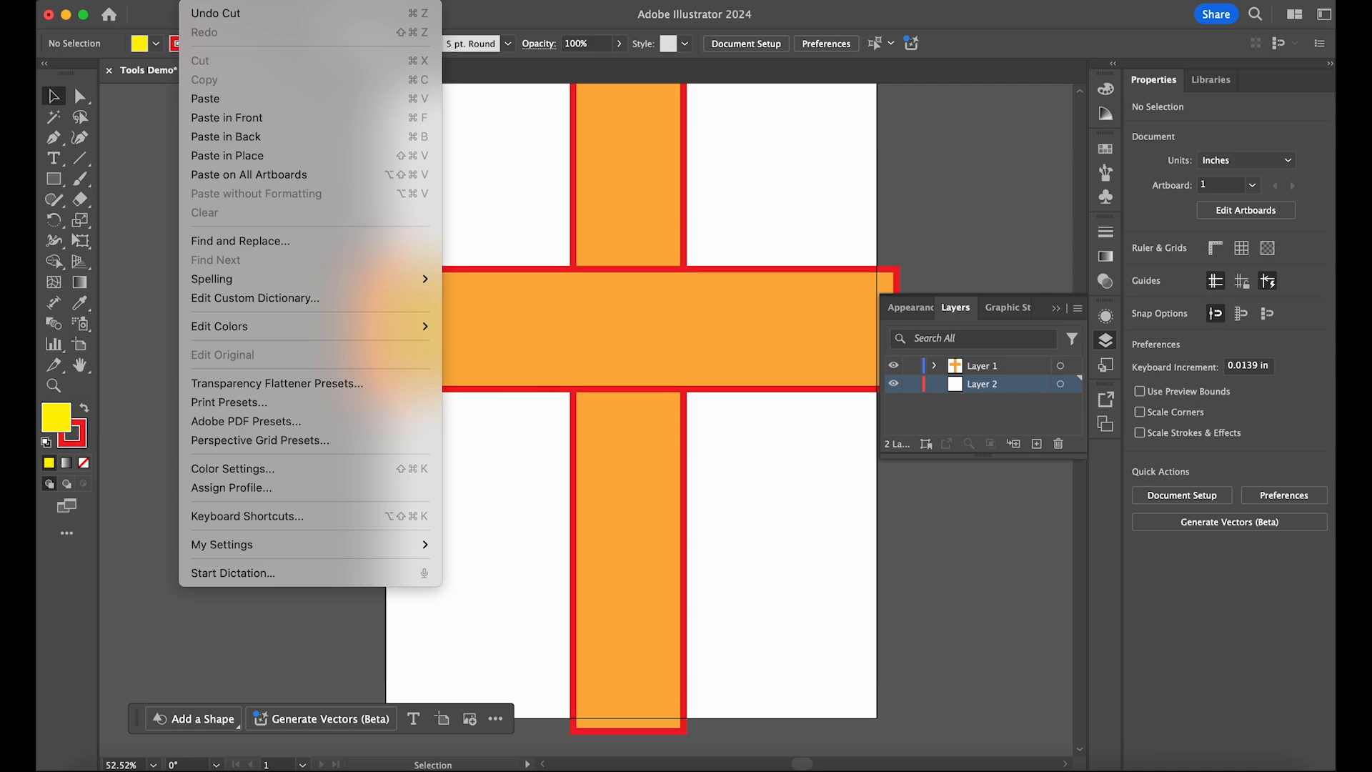
{"action": "left_click", "coordinate": [283, 155]}
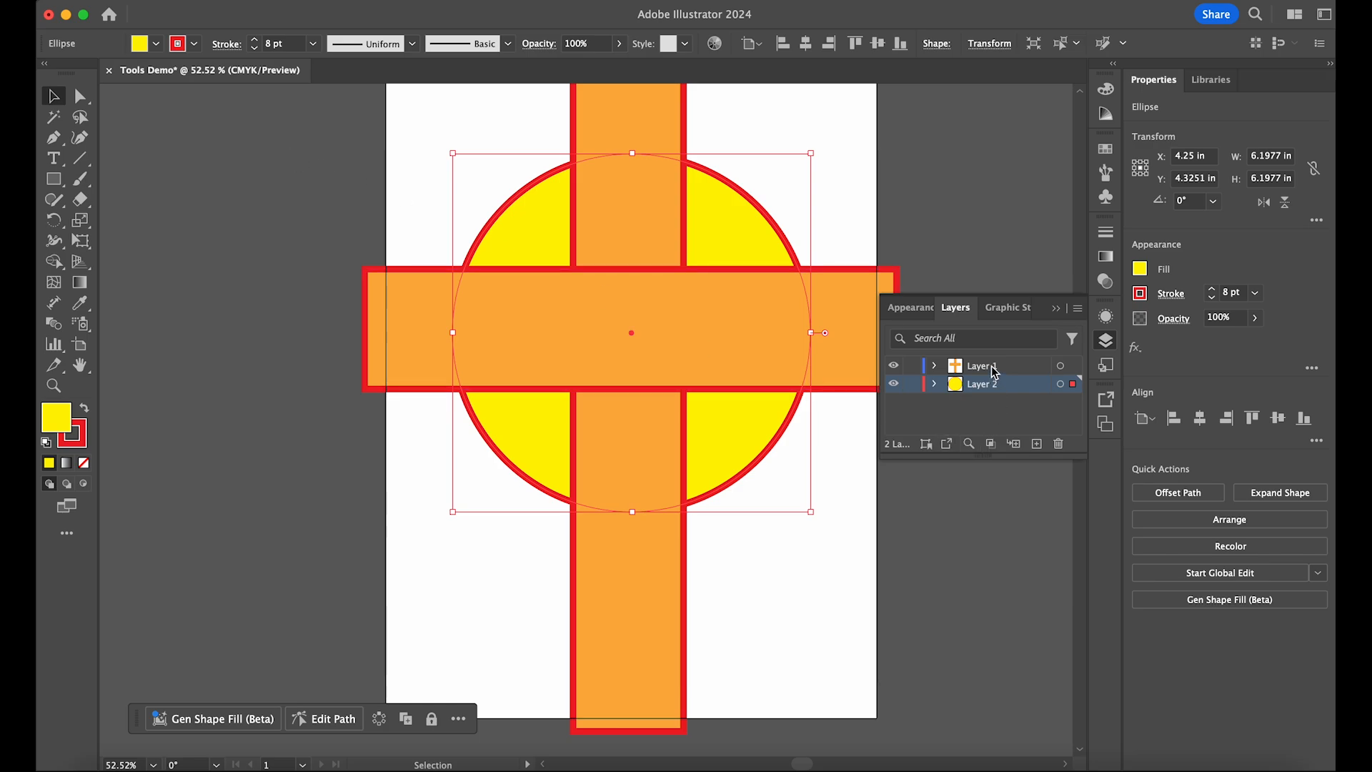
{"action": "left_click", "coordinate": [1022, 370]}
{"action": "left_click_drag", "start_coordinate": [1022, 371], "coordinate": [1014, 400]}
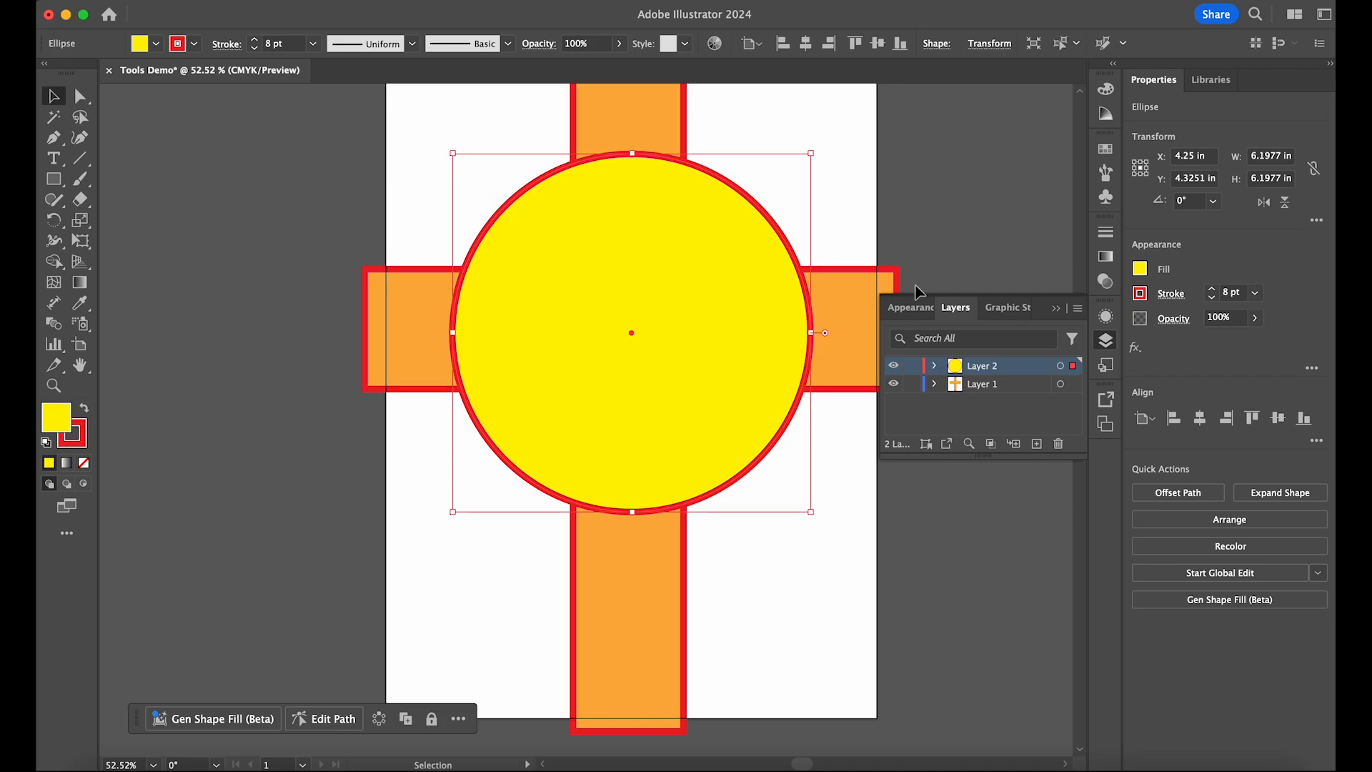
Step: Delete the horizontal orange rectangle and move the yellow circle down to about Y 4.97 in
{"action": "left_click", "coordinate": [856, 310]}
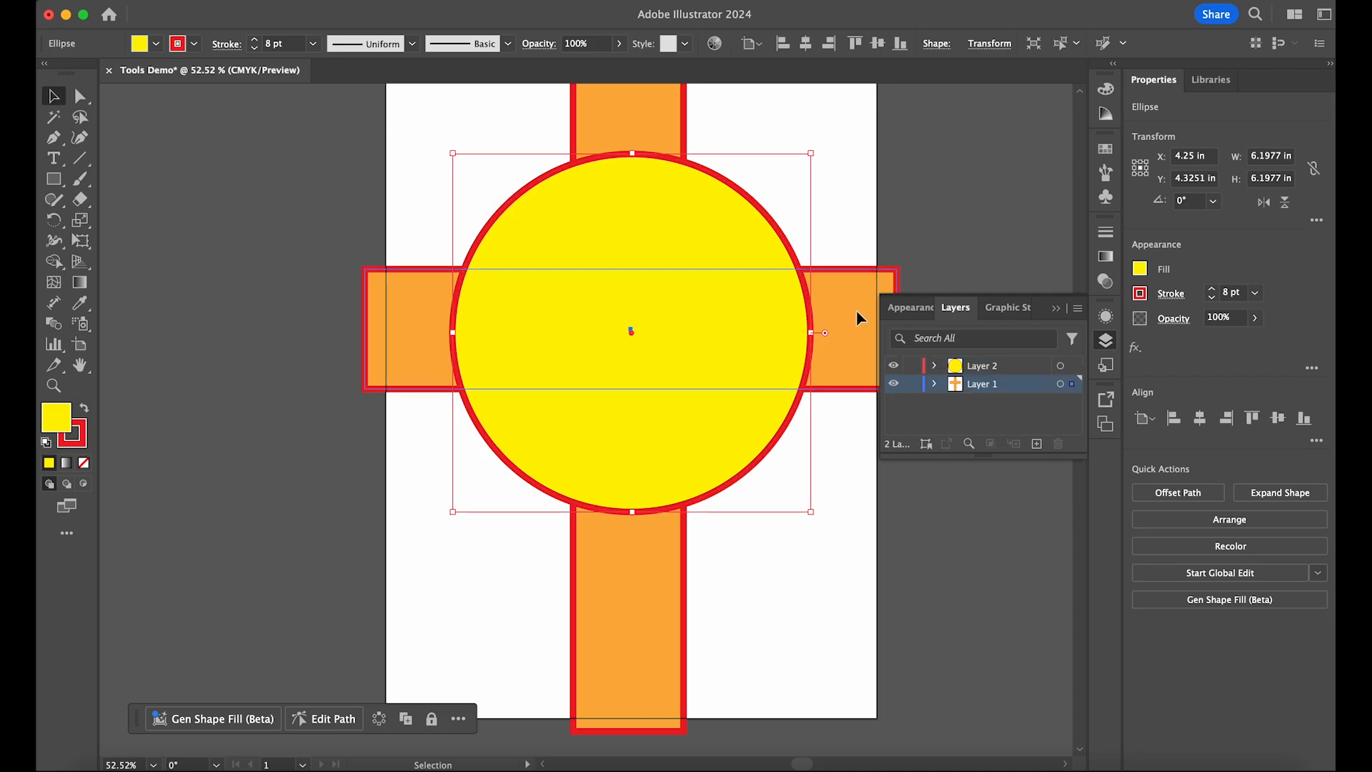
{"action": "key", "text": "Delete"}
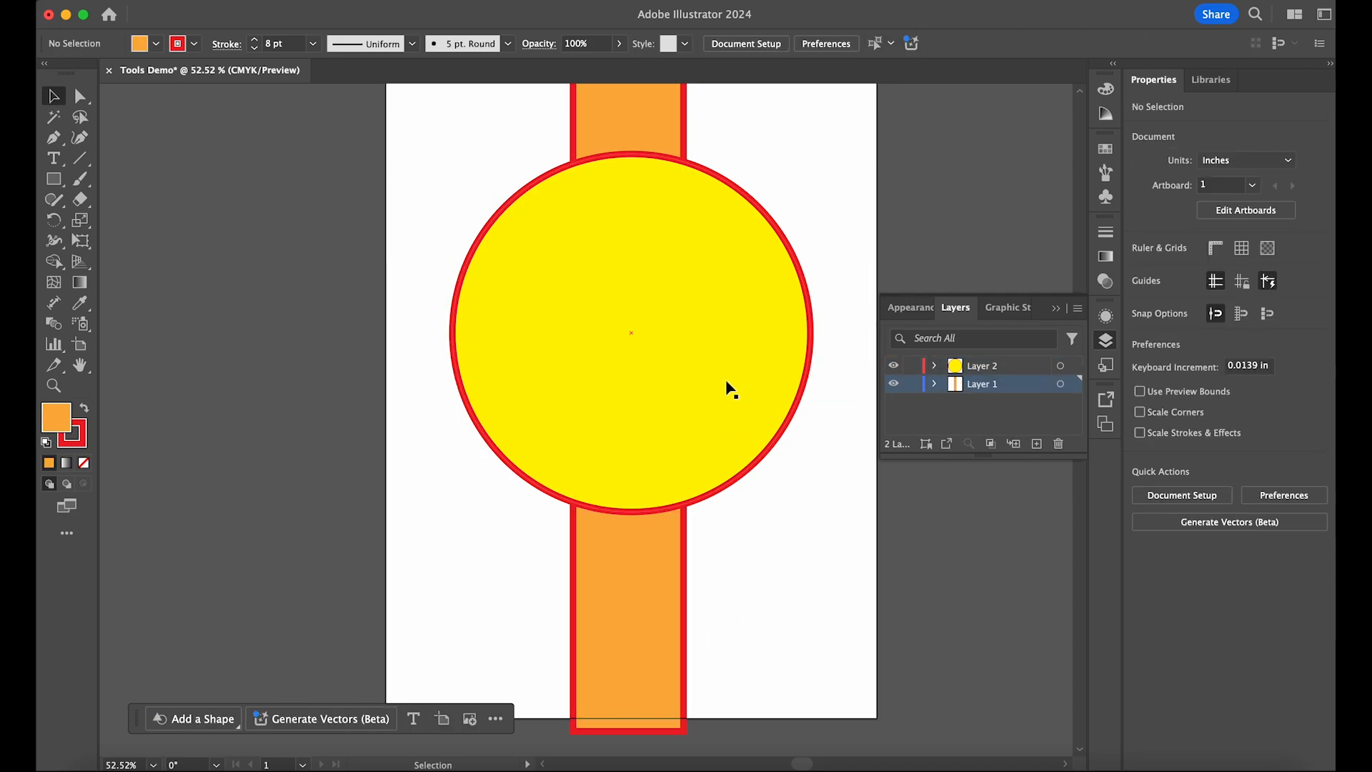
{"action": "left_click_drag", "start_coordinate": [725, 390], "coordinate": [726, 421]}
{"action": "key", "text": "super+0"}
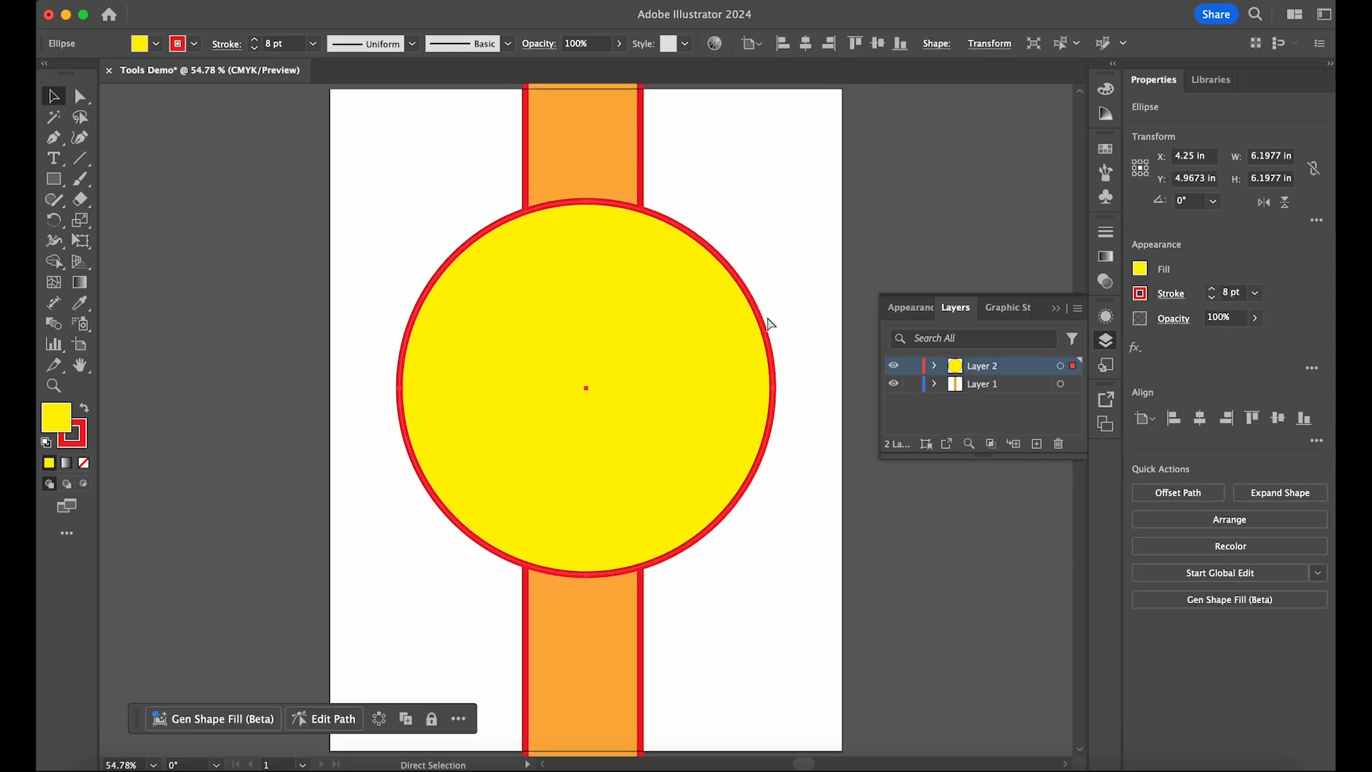
{"action": "key", "text": "super+minus"}
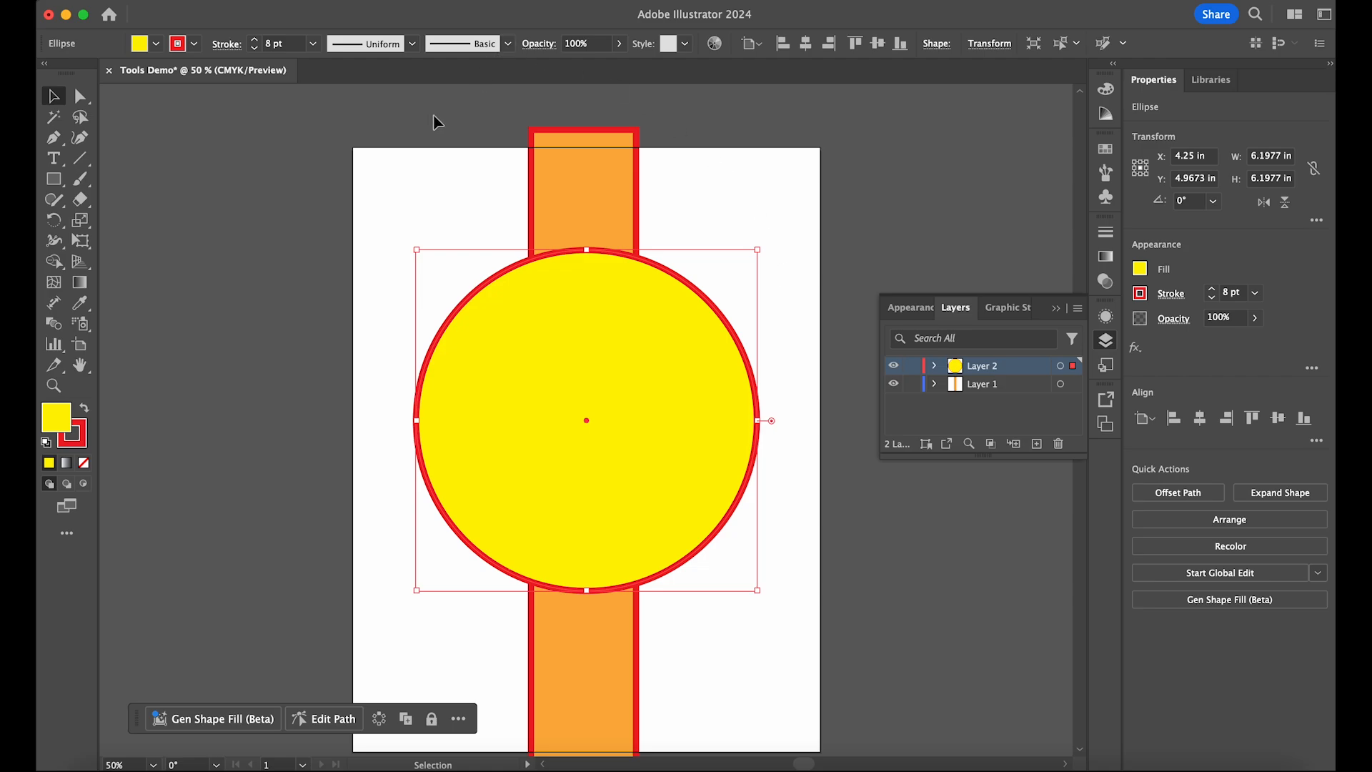
Step: Look through the full list of available panels and of brush, style, swatch and symbol libraries
{"action": "left_click", "coordinate": [468, 0]}
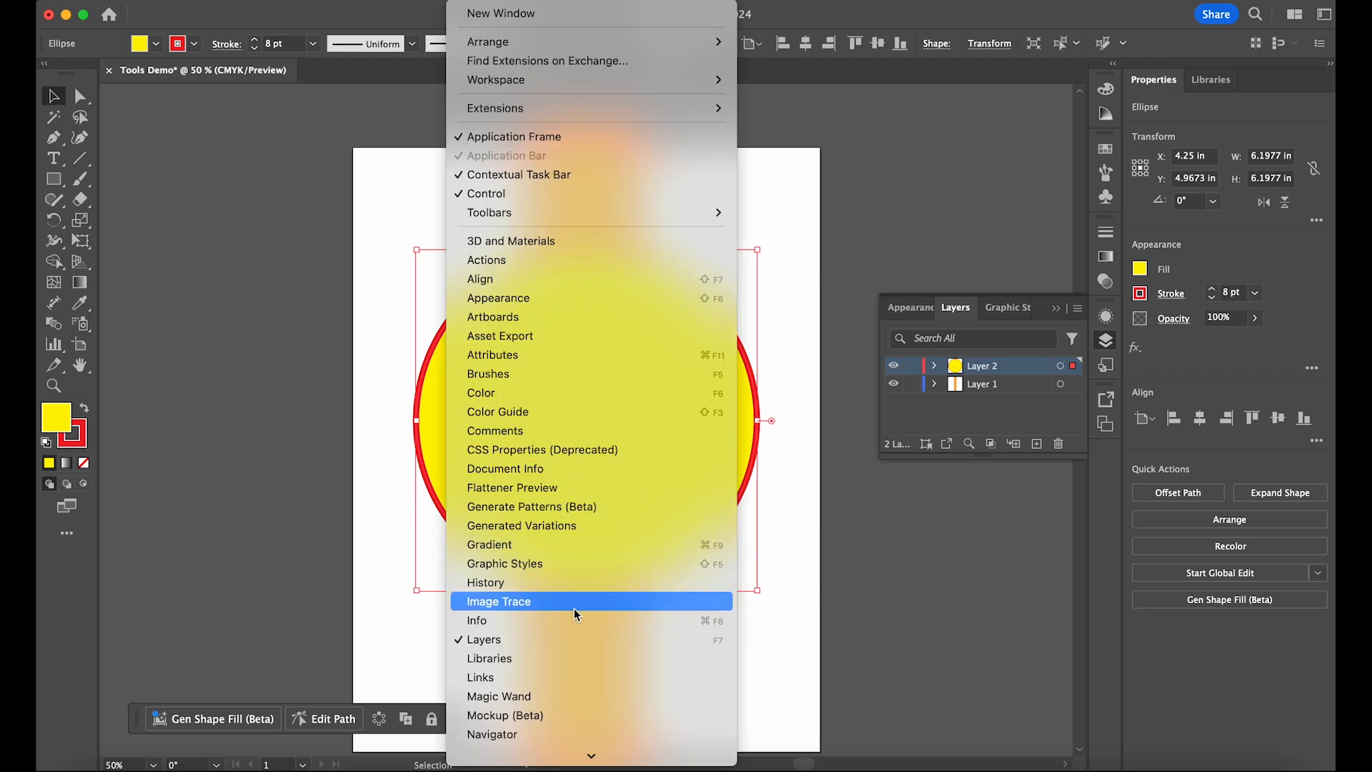
{"action": "scroll", "coordinate": [661, 564], "scroll_direction": "down", "scroll_amount": 2}
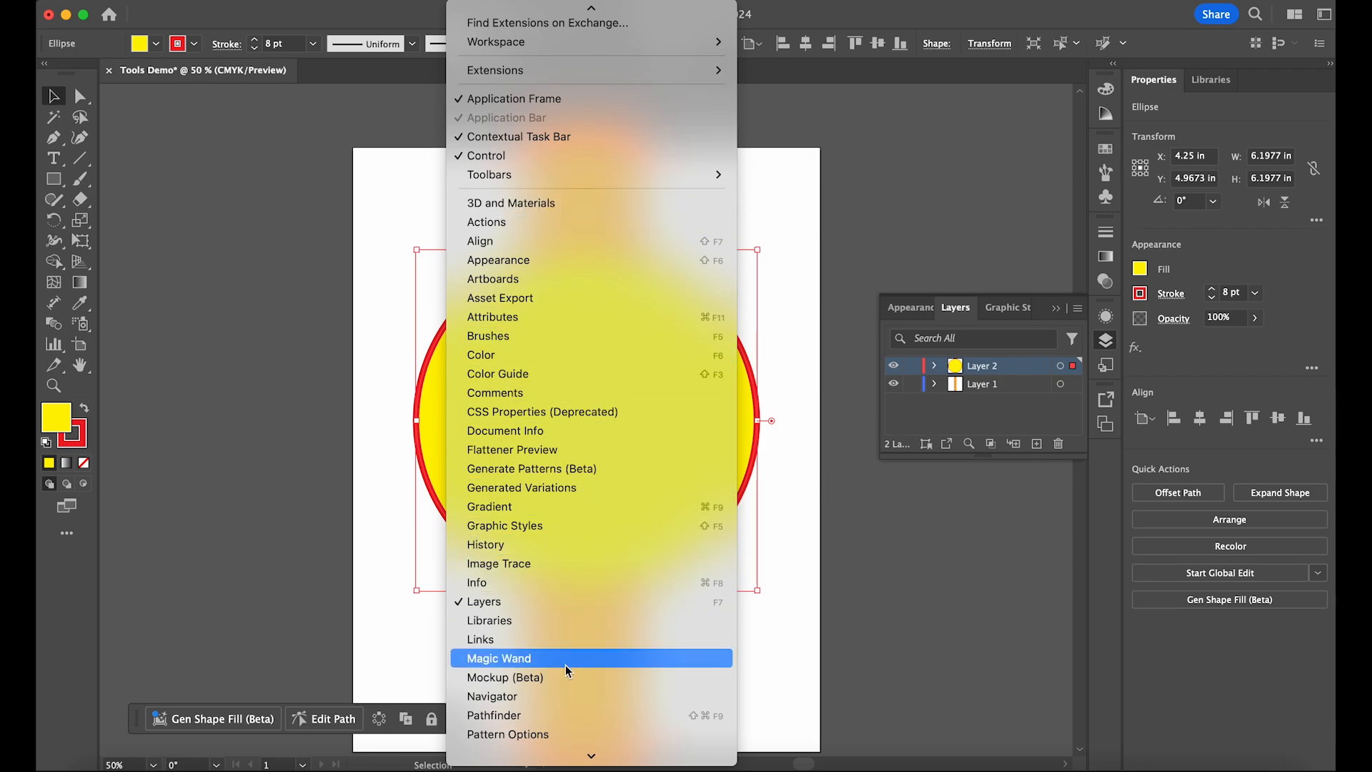
{"action": "scroll", "coordinate": [565, 665], "scroll_direction": "down", "scroll_amount": 4}
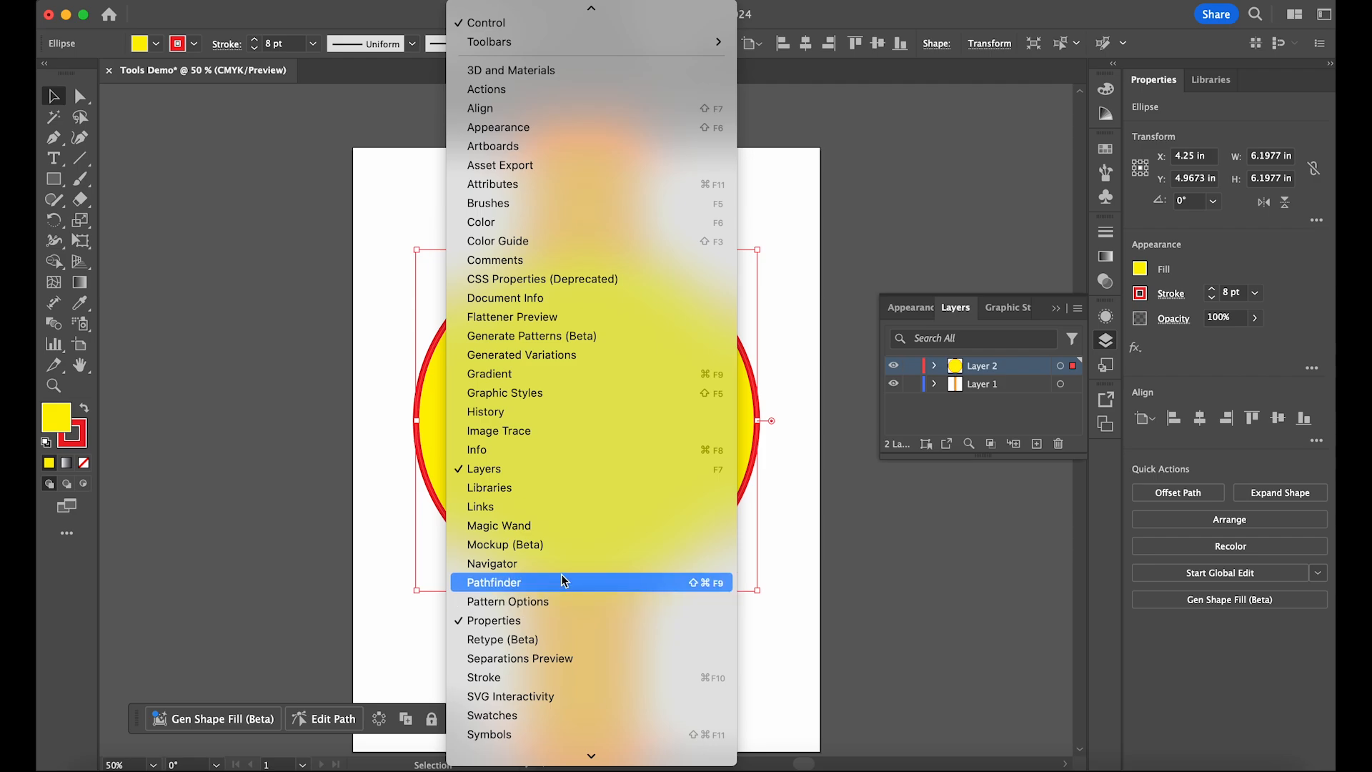
{"action": "scroll", "coordinate": [600, 650], "scroll_direction": "down", "scroll_amount": 4}
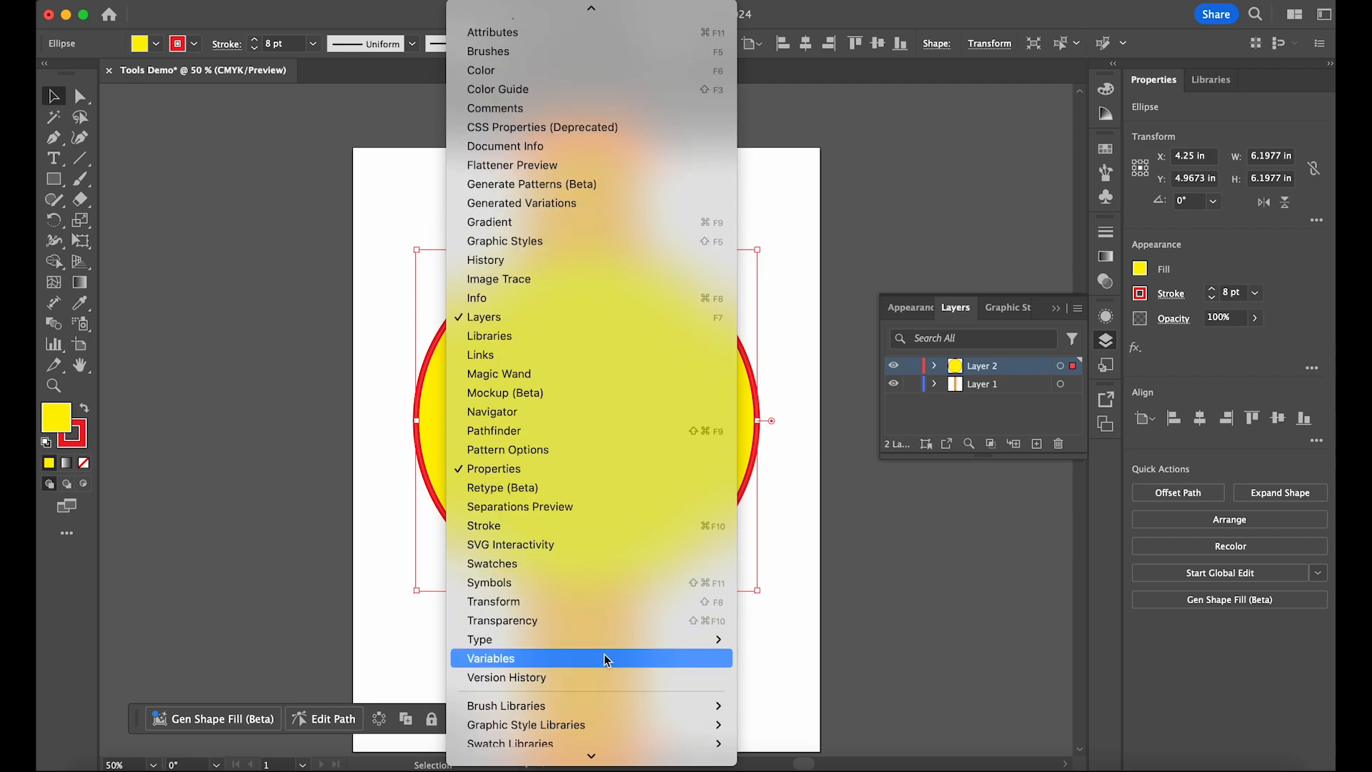
{"action": "scroll", "coordinate": [604, 655], "scroll_direction": "down", "scroll_amount": 1}
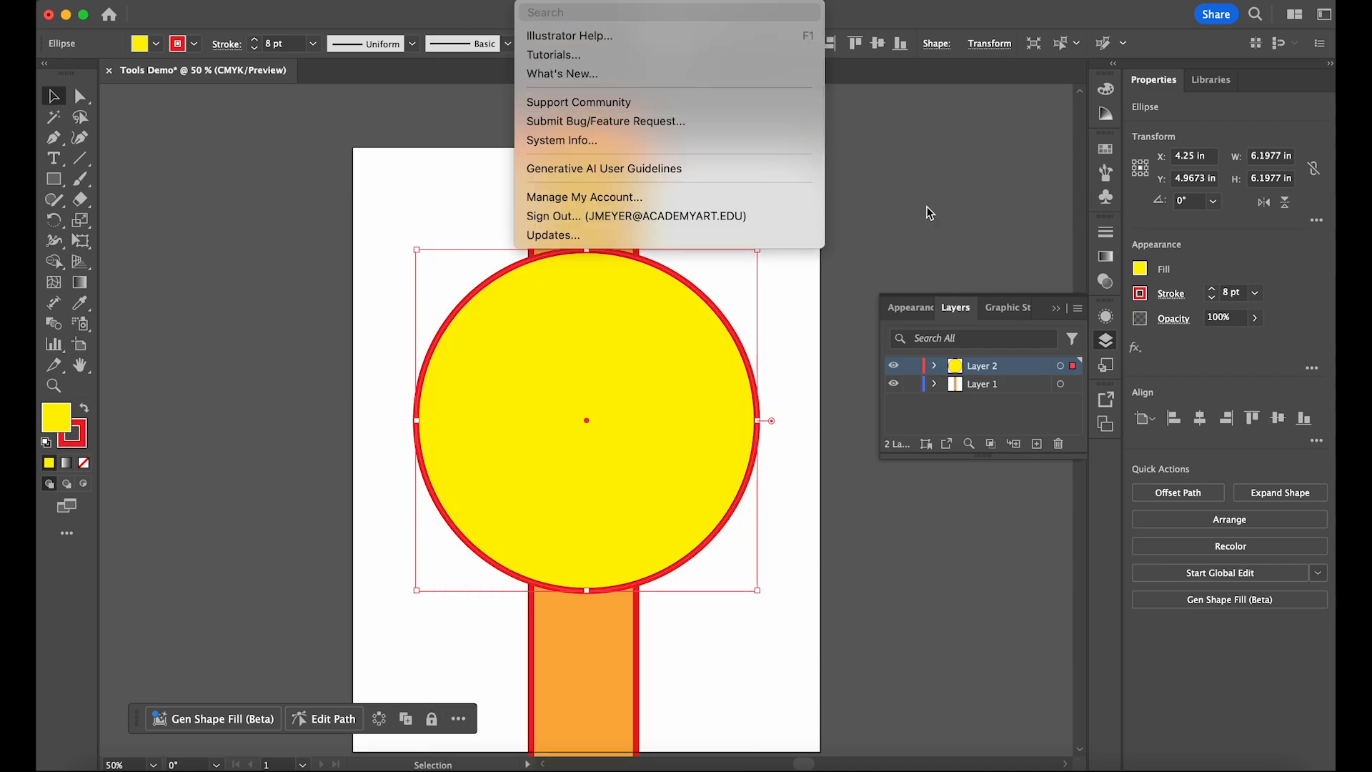
{"action": "left_click", "coordinate": [929, 213]}
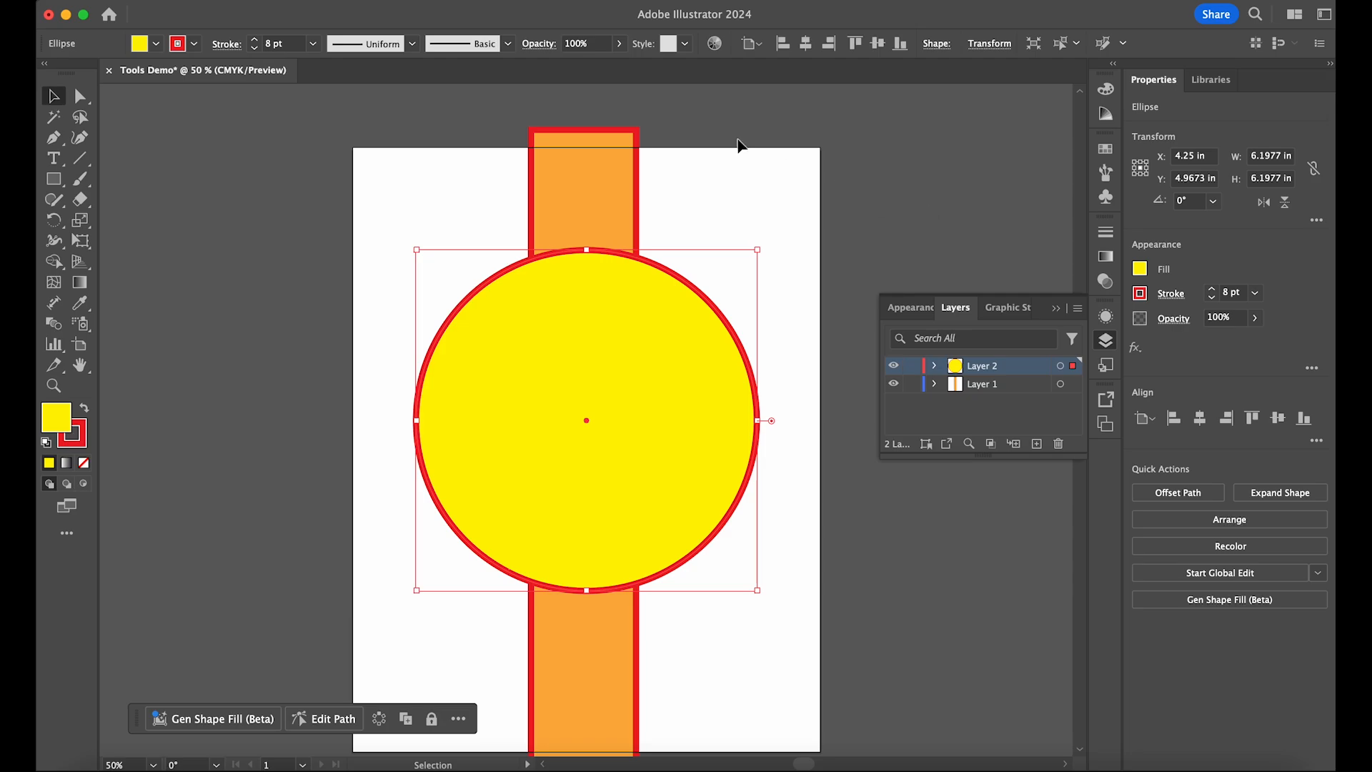
{"action": "left_click", "coordinate": [473, 1]}
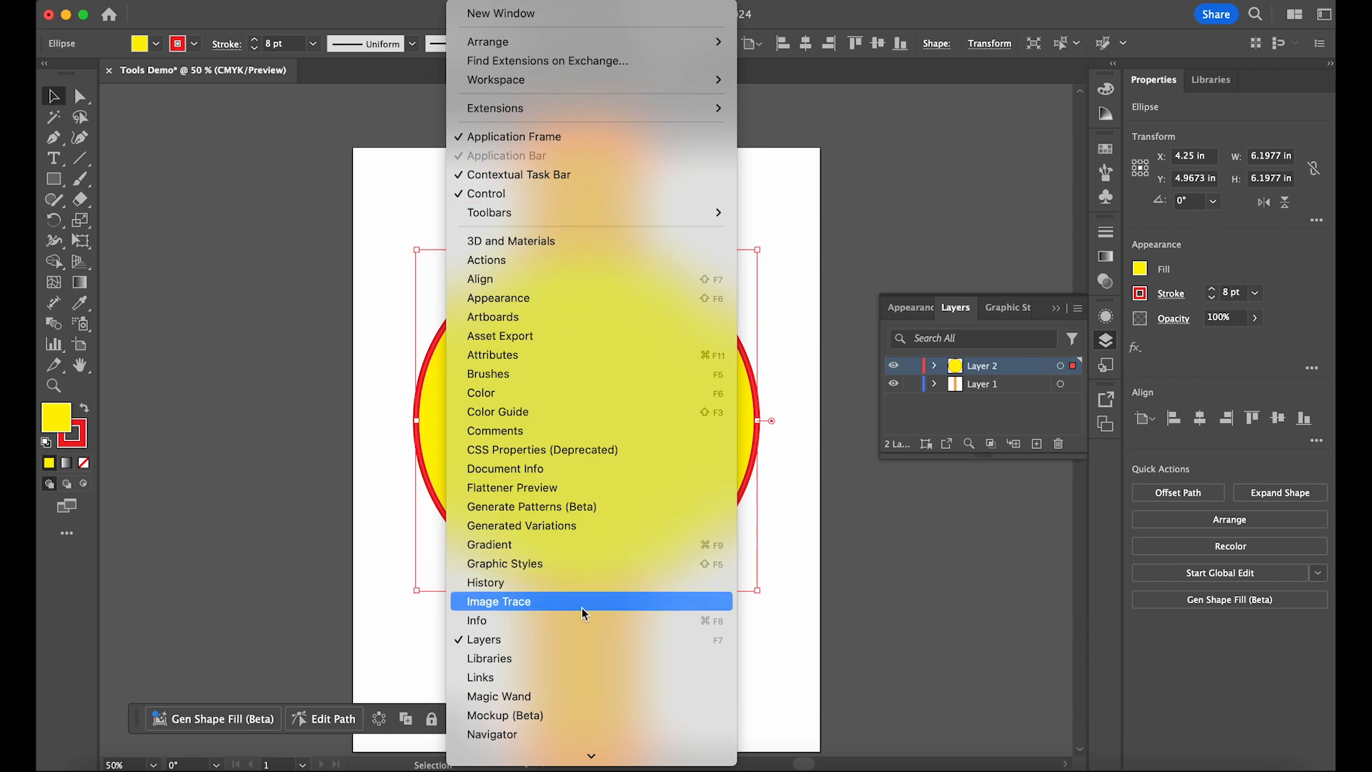
{"action": "scroll", "coordinate": [582, 608], "scroll_direction": "down", "scroll_amount": 3}
{"action": "scroll", "coordinate": [582, 607], "scroll_direction": "down", "scroll_amount": 4}
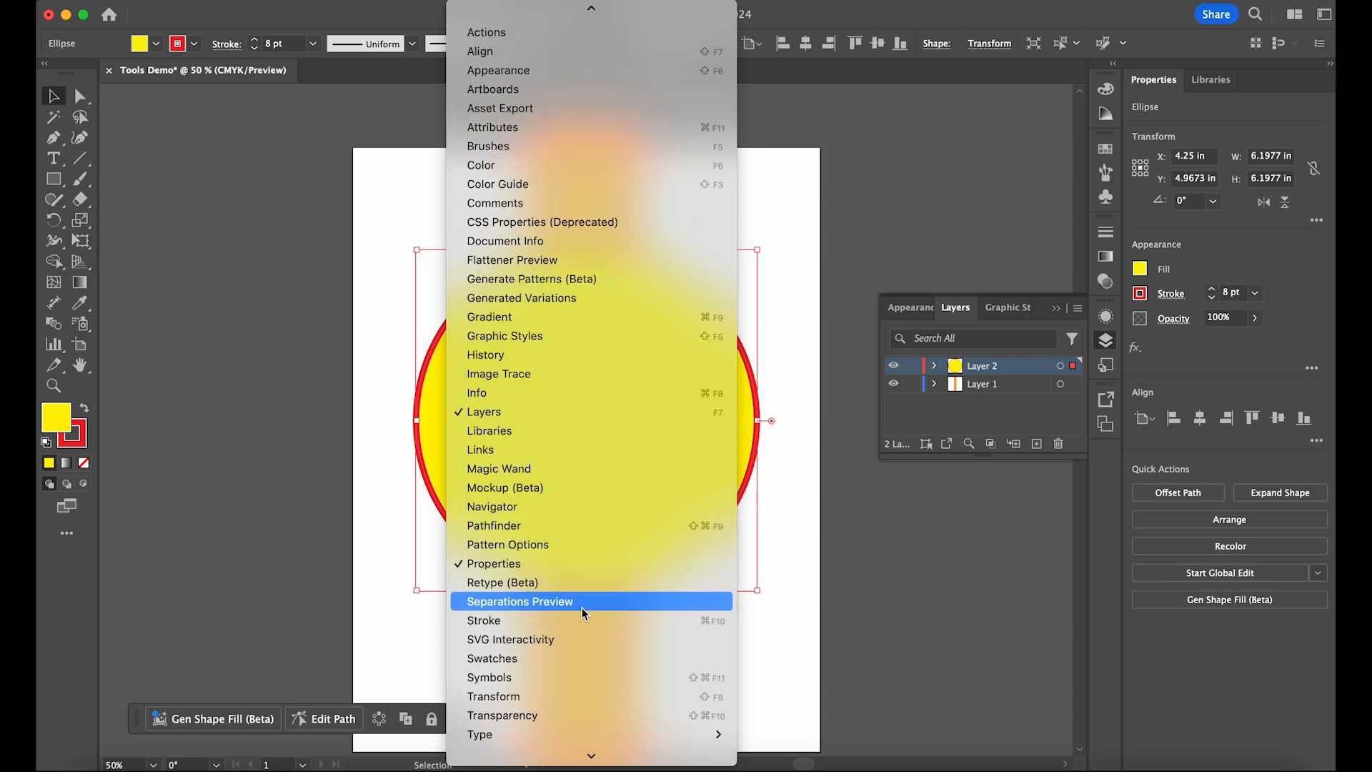
{"action": "scroll", "coordinate": [582, 607], "scroll_direction": "down", "scroll_amount": 5}
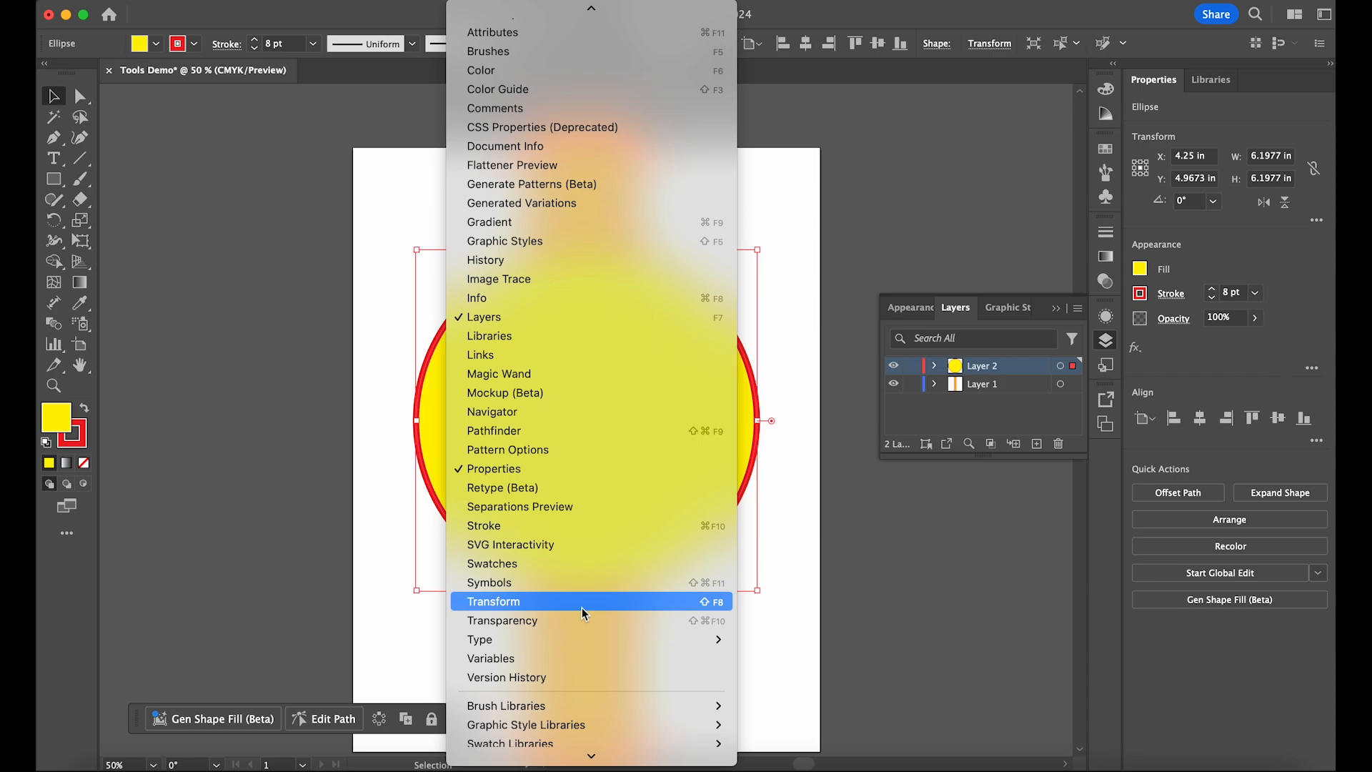
{"action": "scroll", "coordinate": [582, 608], "scroll_direction": "down", "scroll_amount": 1}
{"action": "mouse_move", "coordinate": [582, 608]}
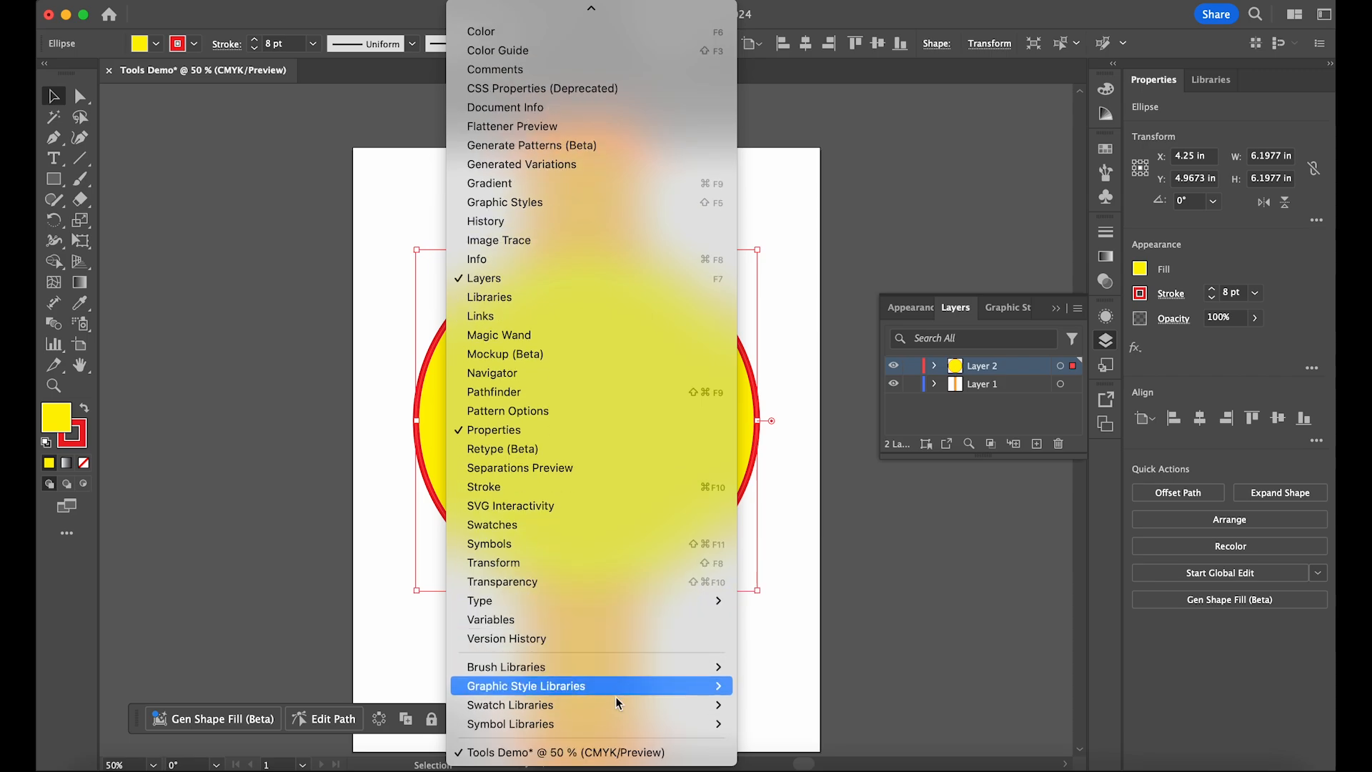
{"action": "left_click", "coordinate": [911, 622]}
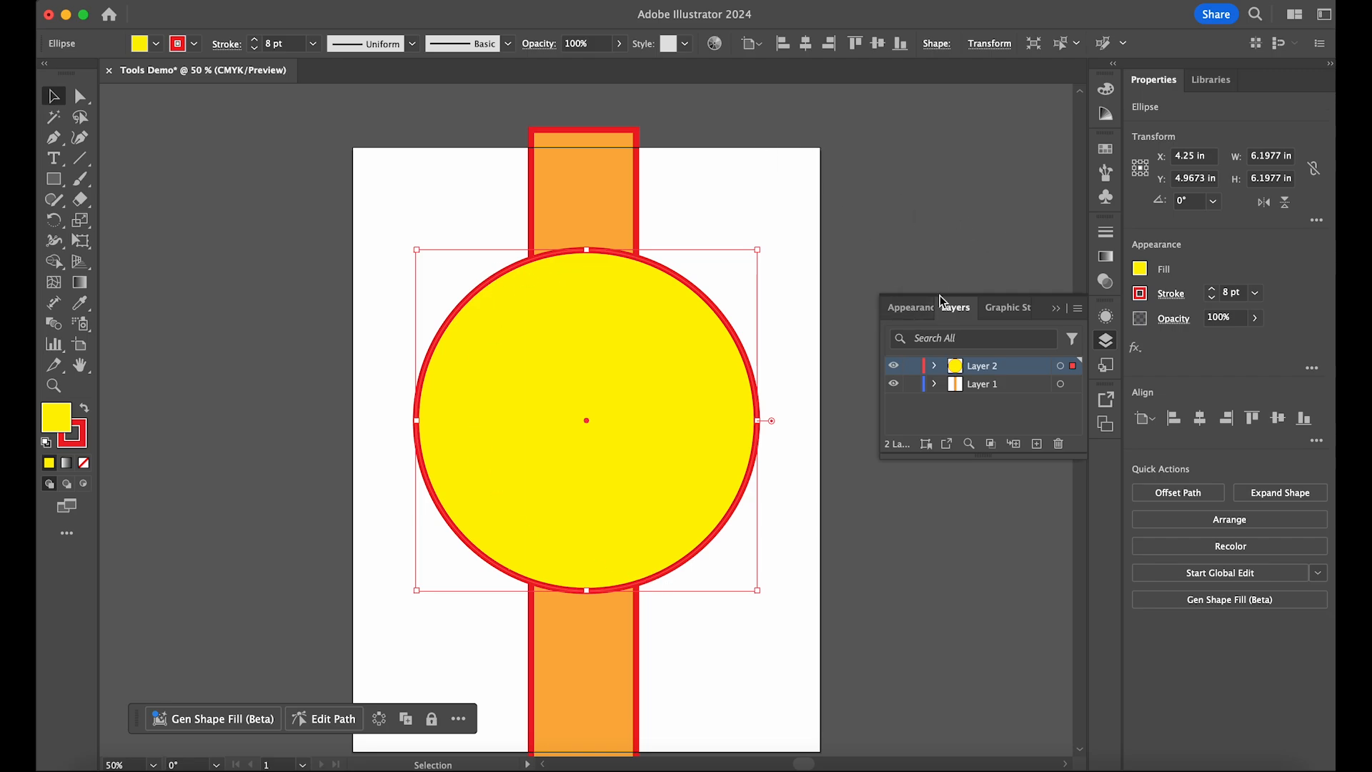
{"action": "left_click", "coordinate": [458, 3]}
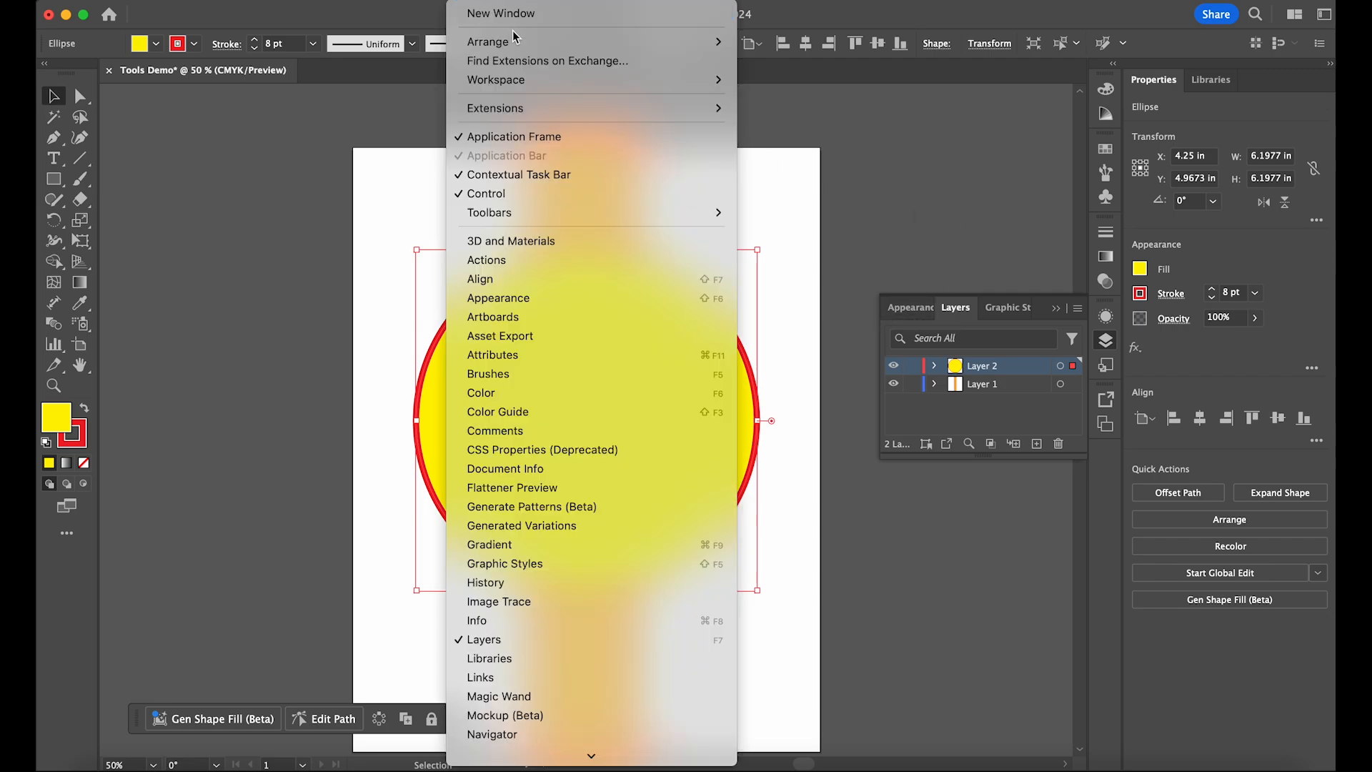
{"action": "left_click", "coordinate": [1001, 178]}
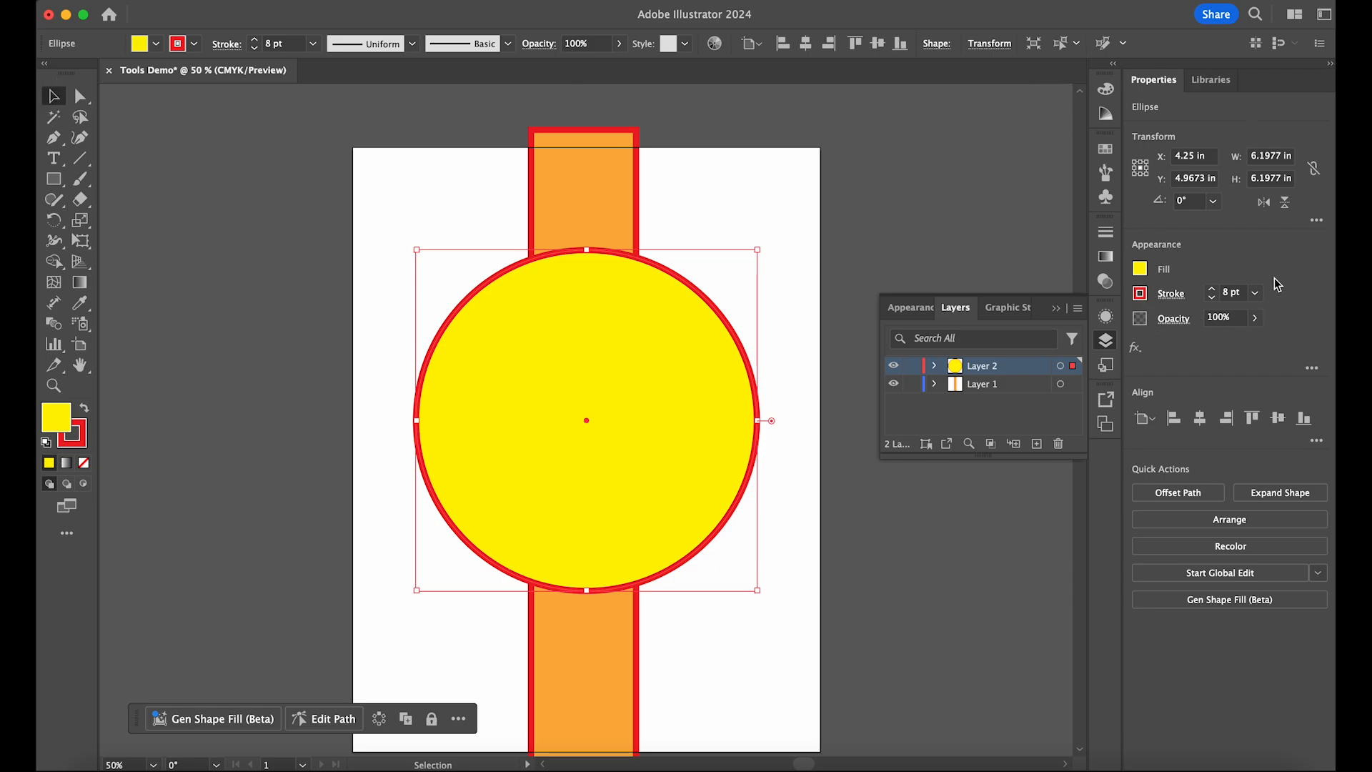
Step: Examine the circle's fill and stroke color options and compare them with the list of available panels
{"action": "left_click", "coordinate": [1140, 270]}
{"action": "left_click", "coordinate": [1224, 264]}
{"action": "left_click", "coordinate": [1141, 295]}
{"action": "left_click", "coordinate": [1226, 267]}
{"action": "left_click", "coordinate": [473, 1]}
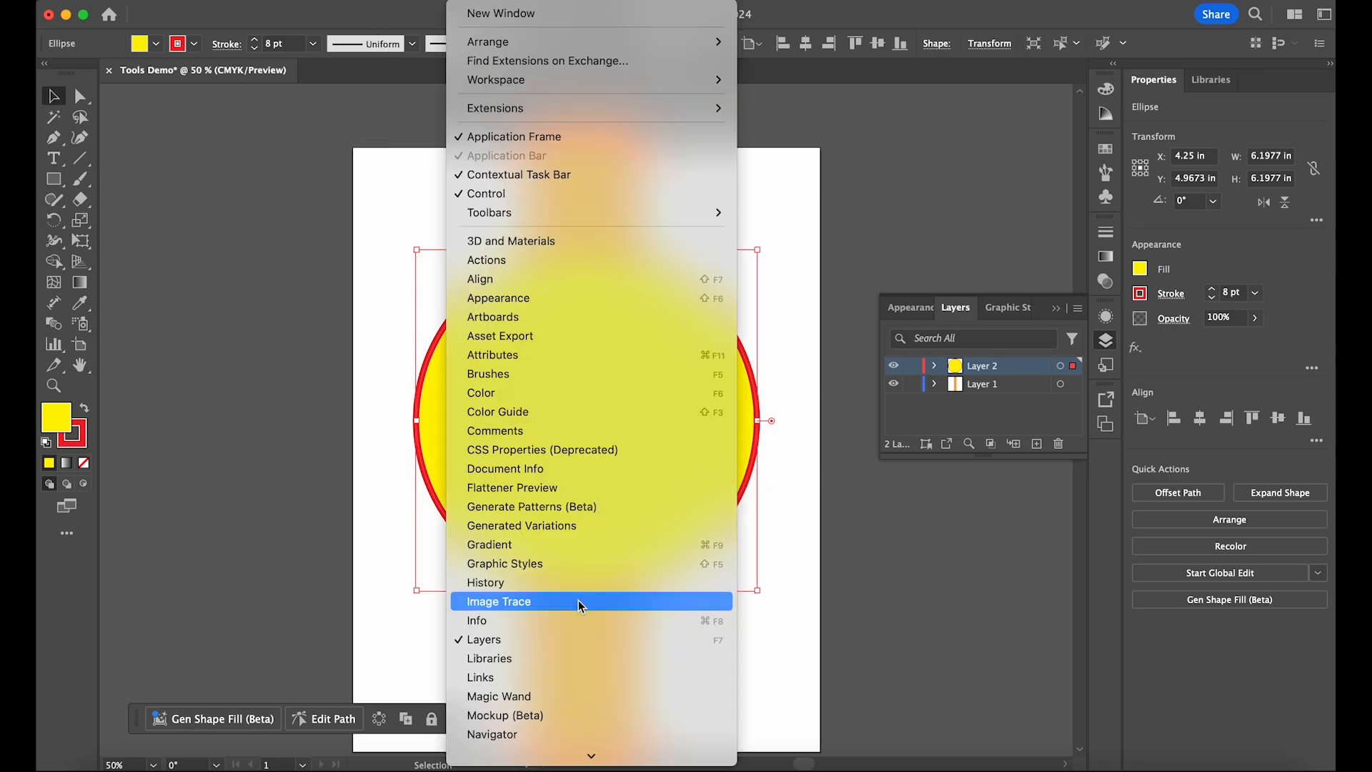
{"action": "scroll", "coordinate": [580, 604], "scroll_direction": "down", "scroll_amount": 3}
{"action": "scroll", "coordinate": [579, 605], "scroll_direction": "down", "scroll_amount": 1}
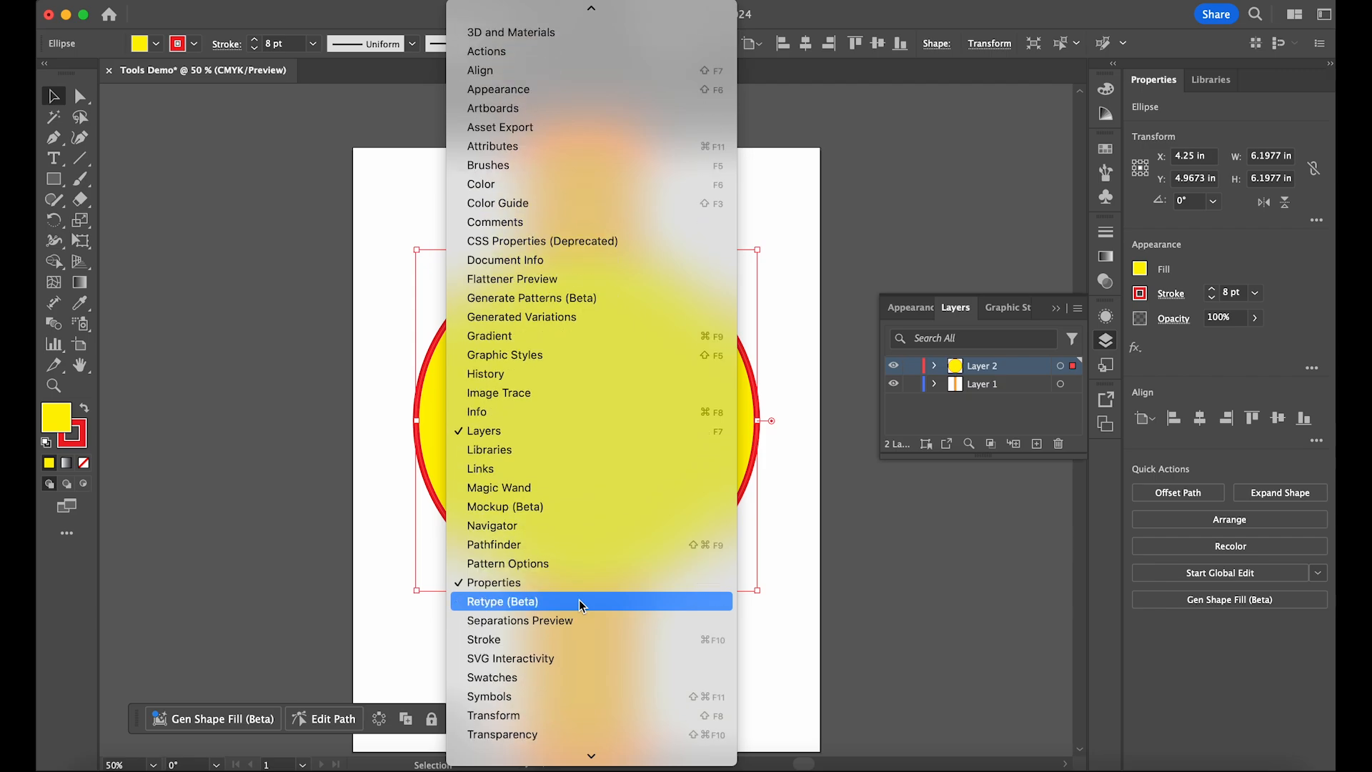
{"action": "scroll", "coordinate": [579, 599], "scroll_direction": "down", "scroll_amount": 3}
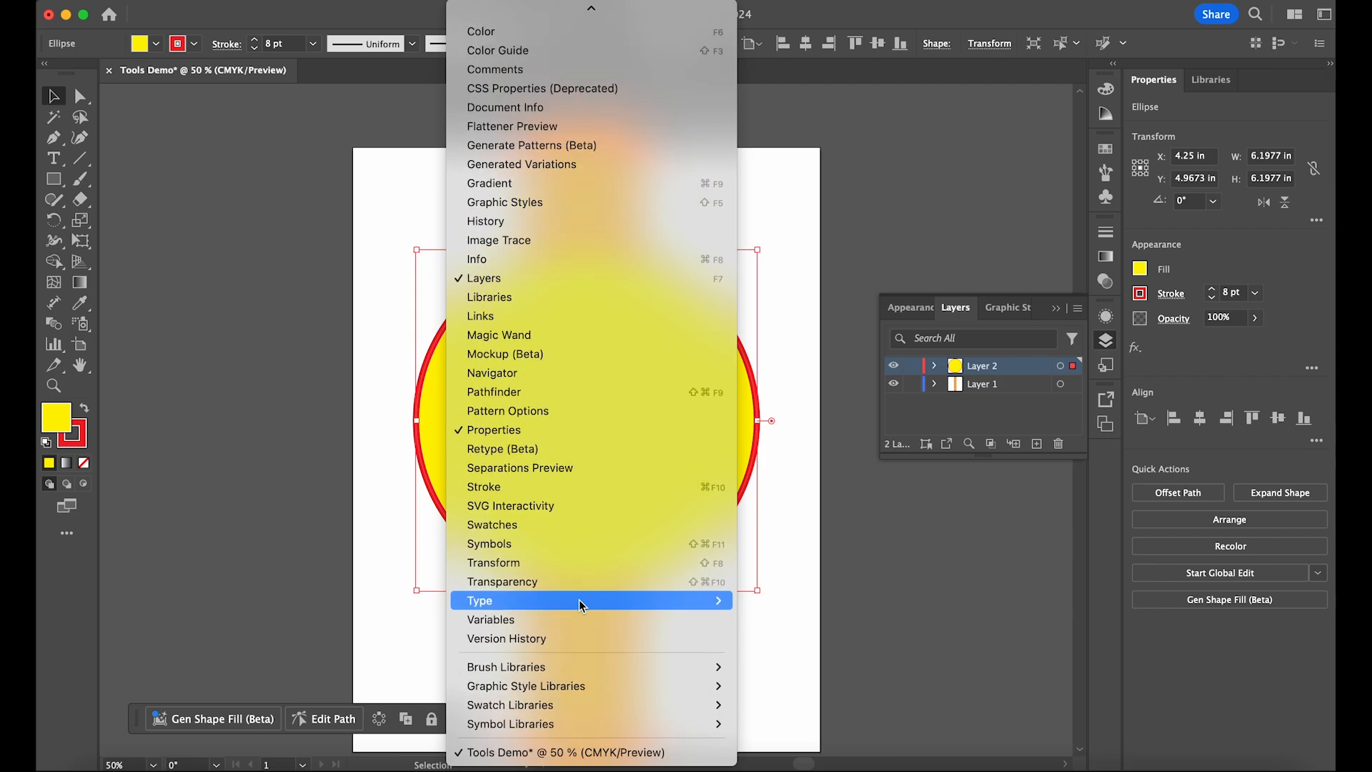
{"action": "mouse_move", "coordinate": [579, 599]}
{"action": "scroll", "coordinate": [578, 599], "scroll_direction": "up", "scroll_amount": 2}
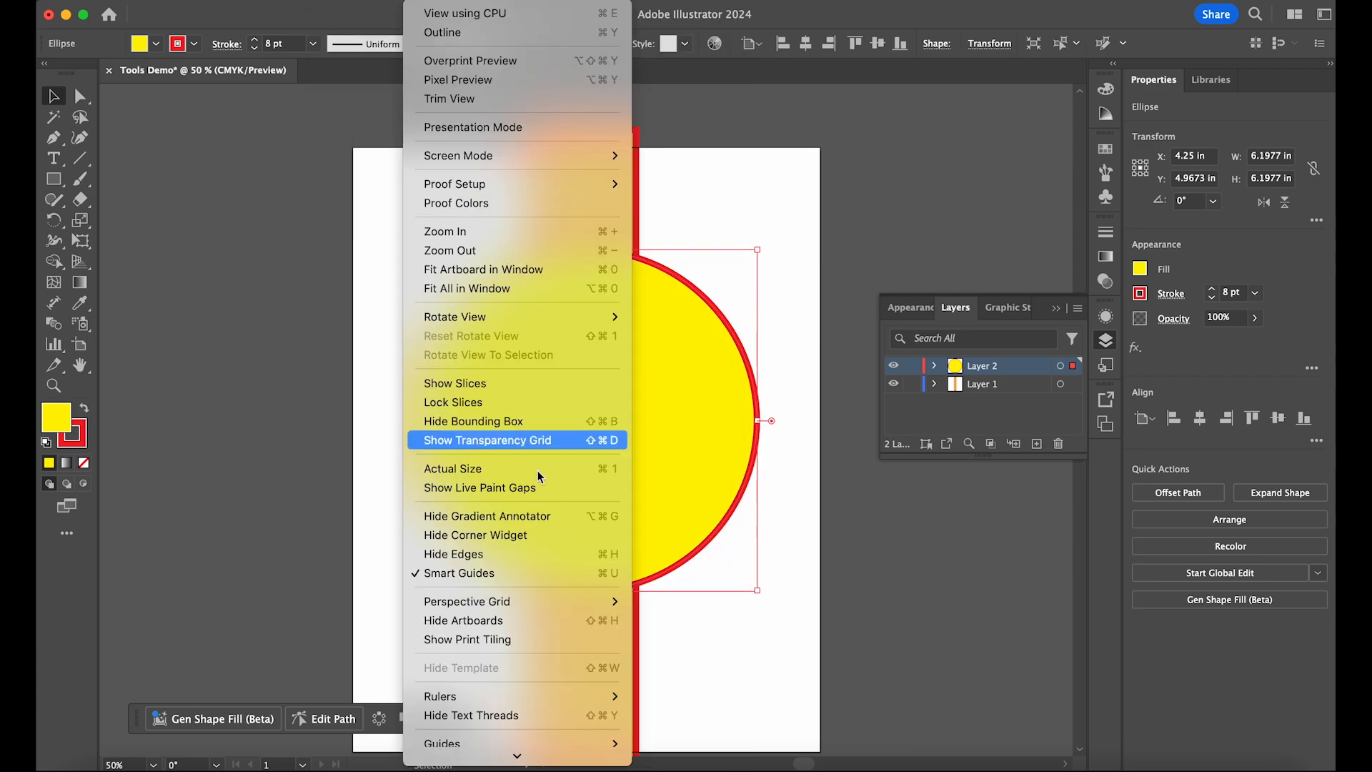
Step: Show the rulers and place a horizontal guide on Layer 2 at about 1.98 in, near the circle's upper edge
{"action": "mouse_move", "coordinate": [606, 698]}
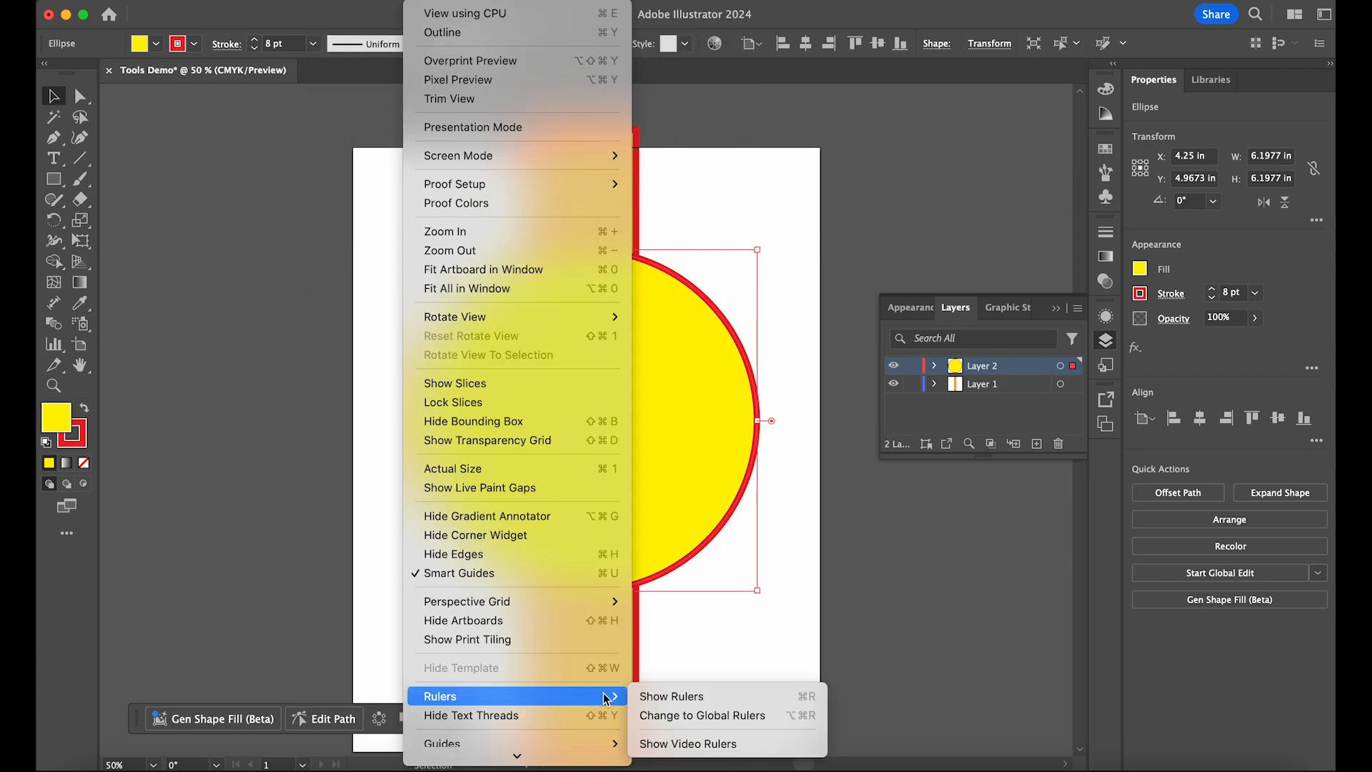
{"action": "left_click", "coordinate": [699, 696]}
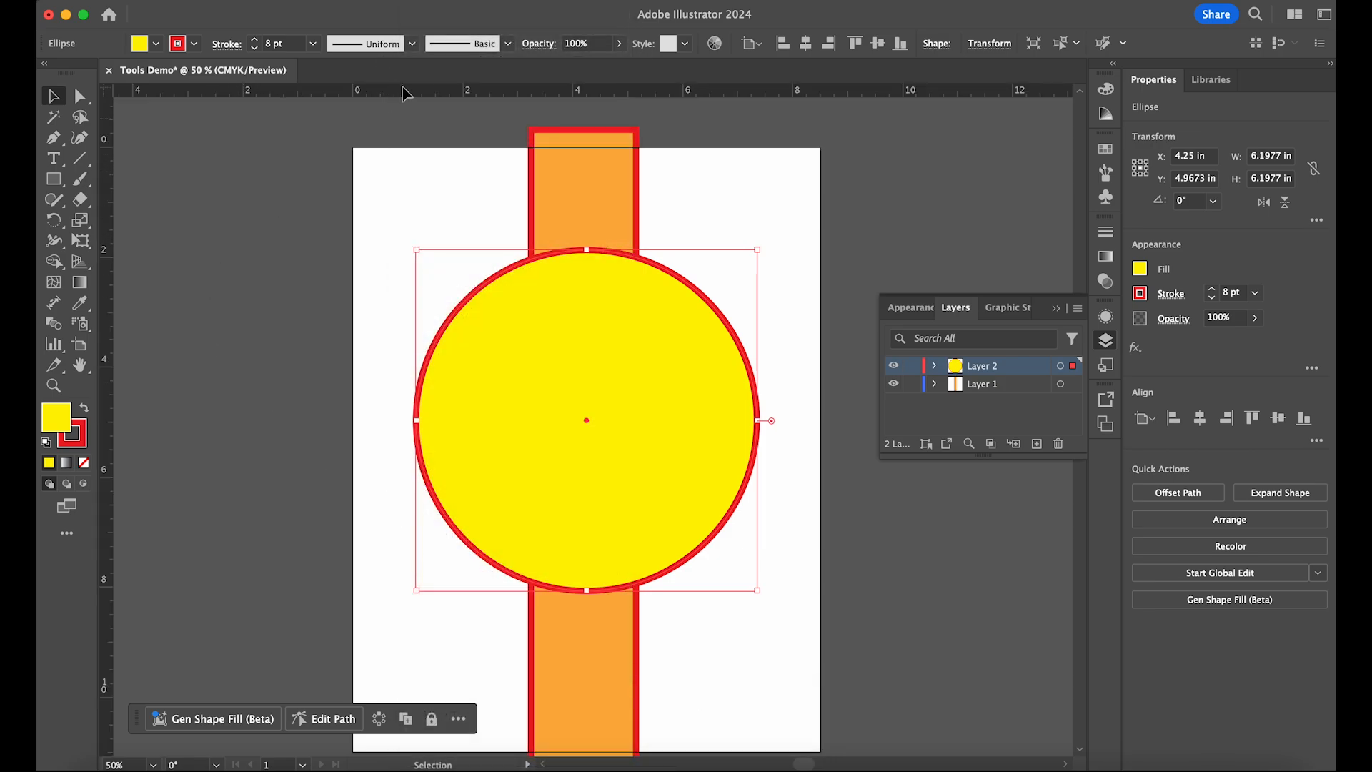
{"action": "left_click_drag", "start_coordinate": [408, 91], "coordinate": [416, 255]}
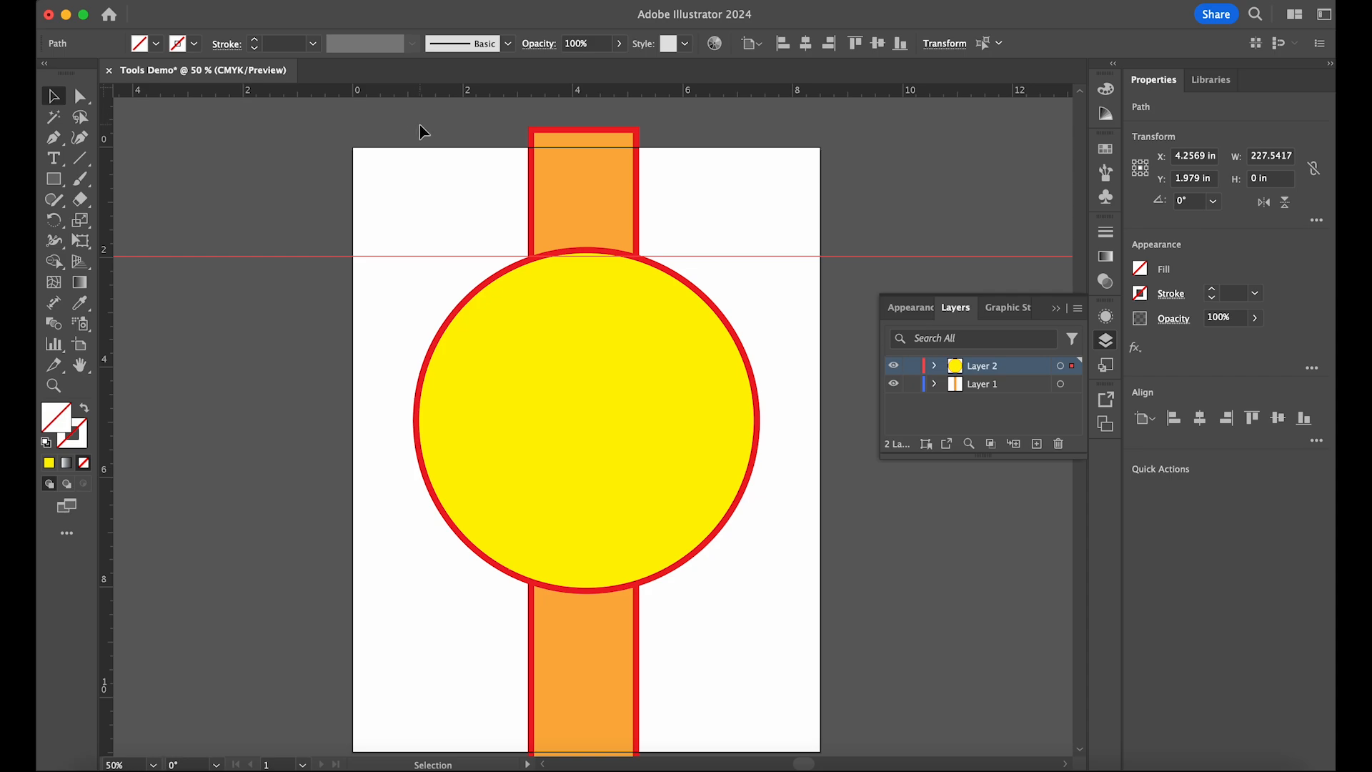
Step: Add a horizontal guide on Layer 1 at about 8.13 in, just below the circle, and try moving the circle against the guides
{"action": "left_click", "coordinate": [975, 386]}
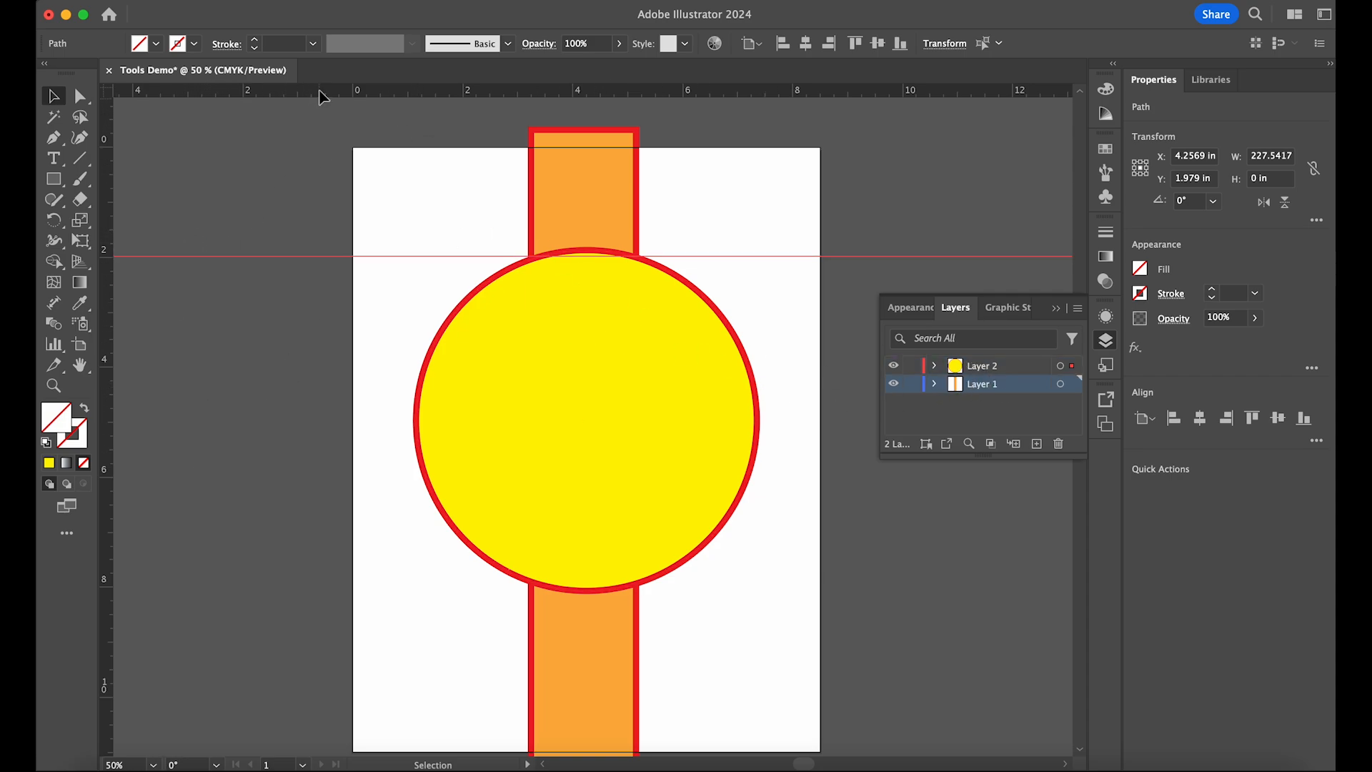
{"action": "left_click_drag", "start_coordinate": [321, 92], "coordinate": [363, 594]}
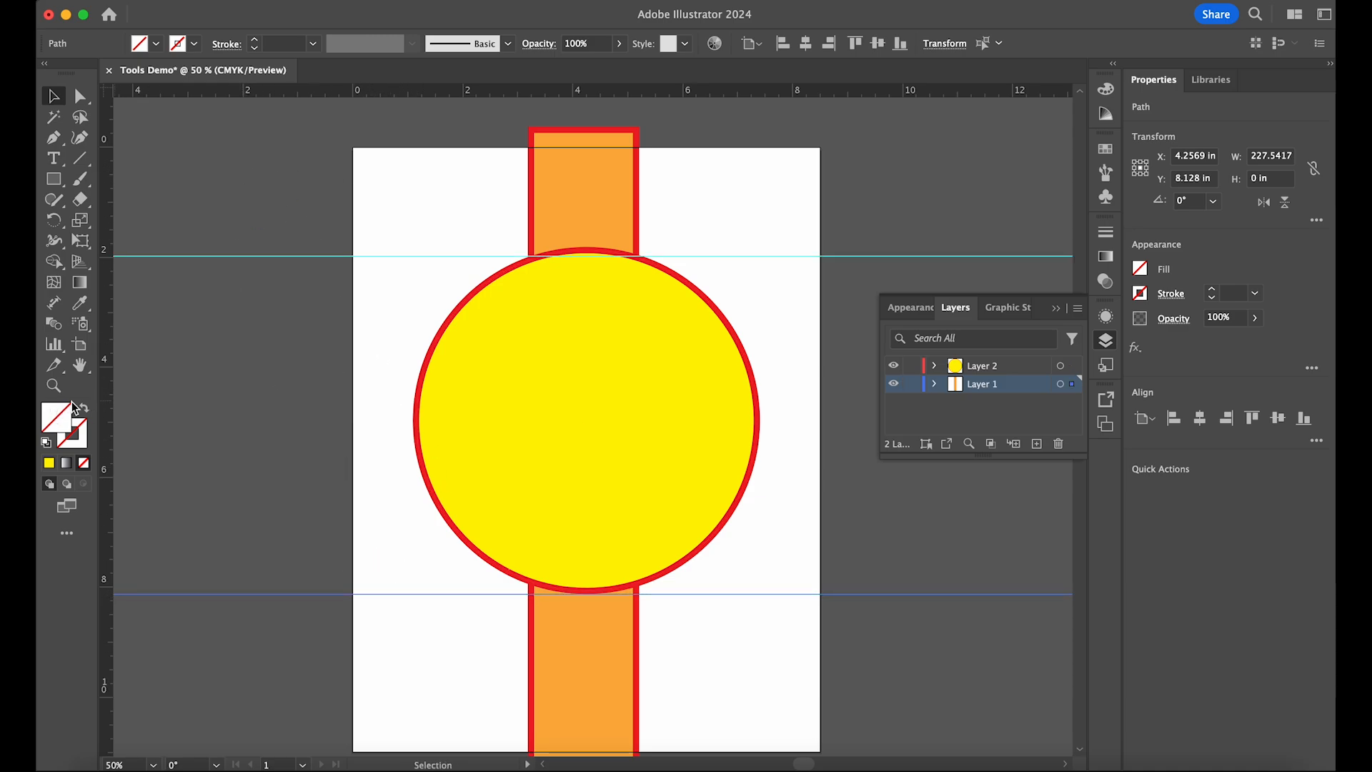
{"action": "mouse_move", "coordinate": [613, 467]}
{"action": "left_mouse_down"}
{"action": "mouse_move", "coordinate": [555, 465]}
{"action": "mouse_move", "coordinate": [634, 465]}
{"action": "mouse_move", "coordinate": [600, 465]}
{"action": "mouse_move", "coordinate": [623, 465]}
{"action": "mouse_move", "coordinate": [636, 400]}
{"action": "mouse_move", "coordinate": [613, 463]}
{"action": "left_mouse_up"}
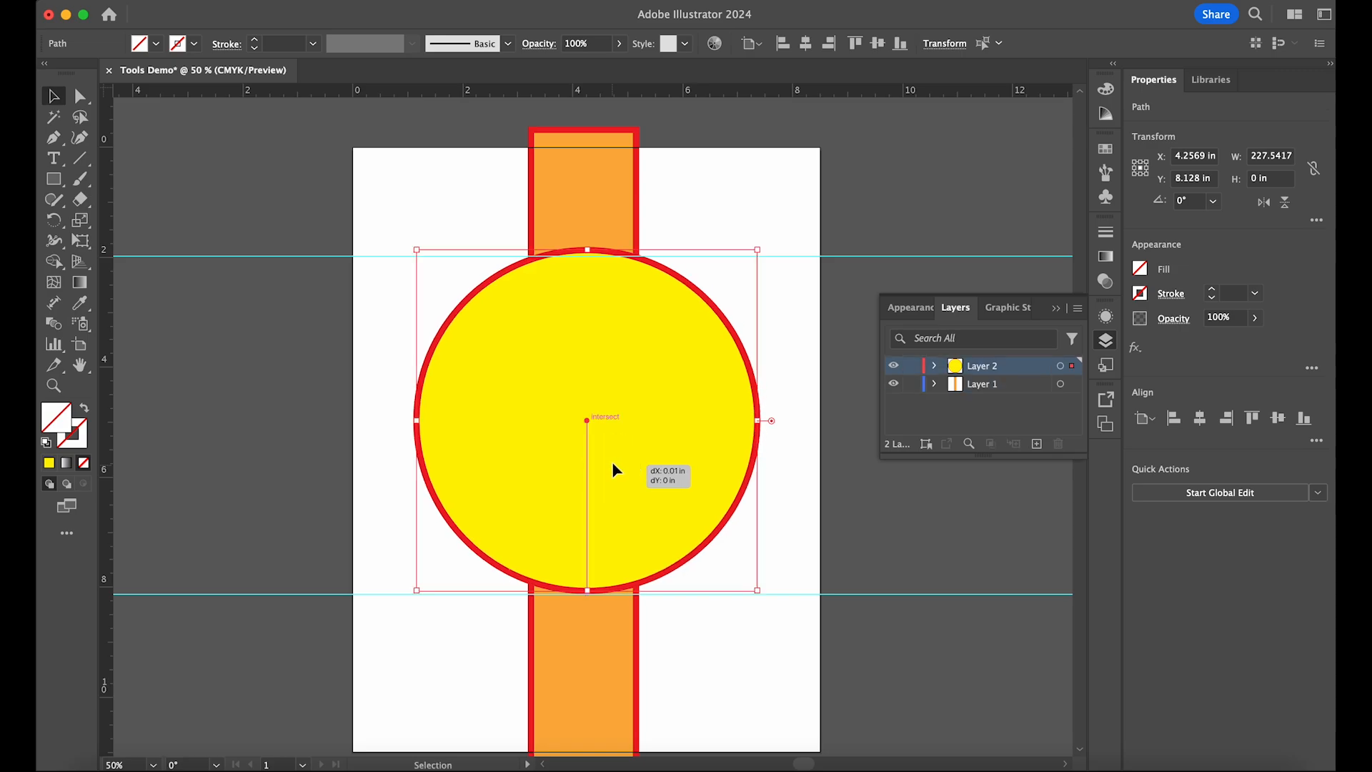
{"action": "left_click", "coordinate": [949, 147]}
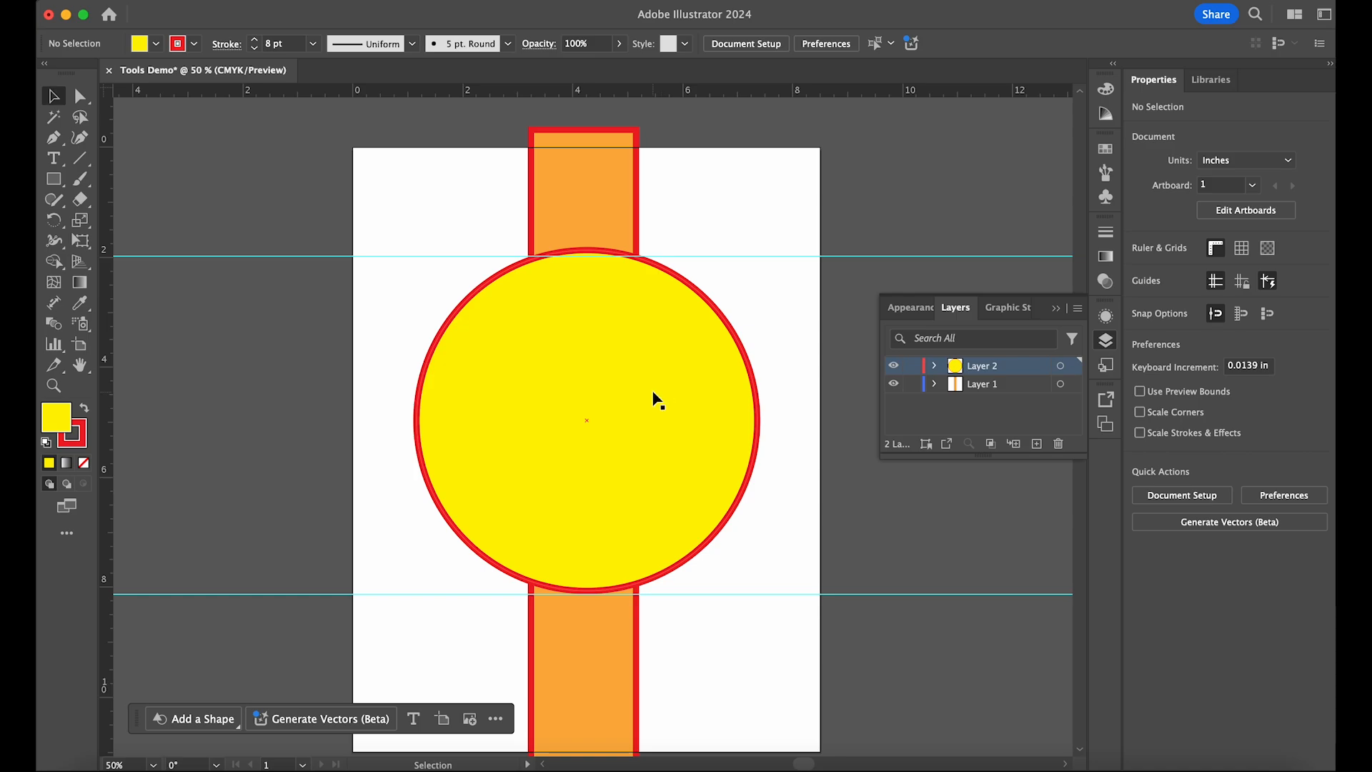
Step: Add the point text "This is text!" in the white area near the artboard's upper-left corner
{"action": "left_click", "coordinate": [57, 160]}
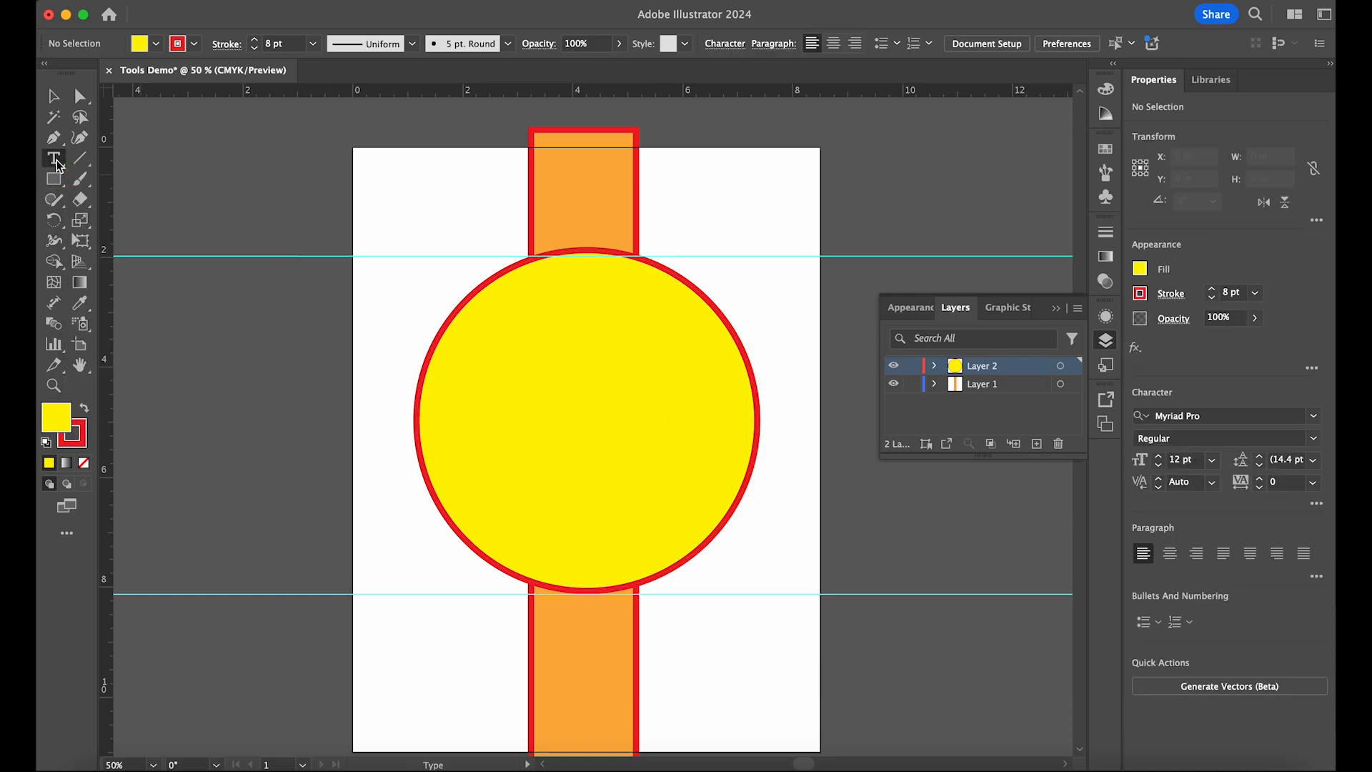
{"action": "left_click", "coordinate": [384, 201]}
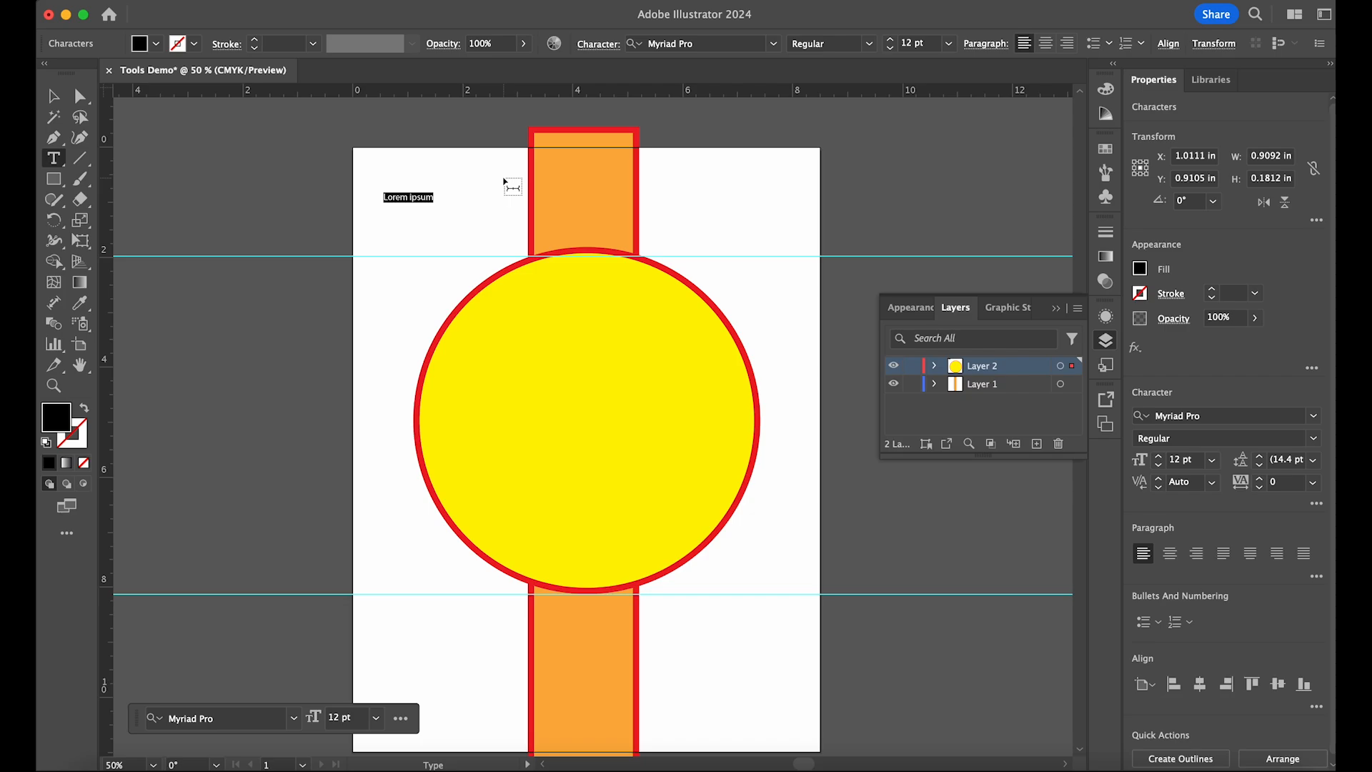
{"action": "type", "text": "This is text!"}
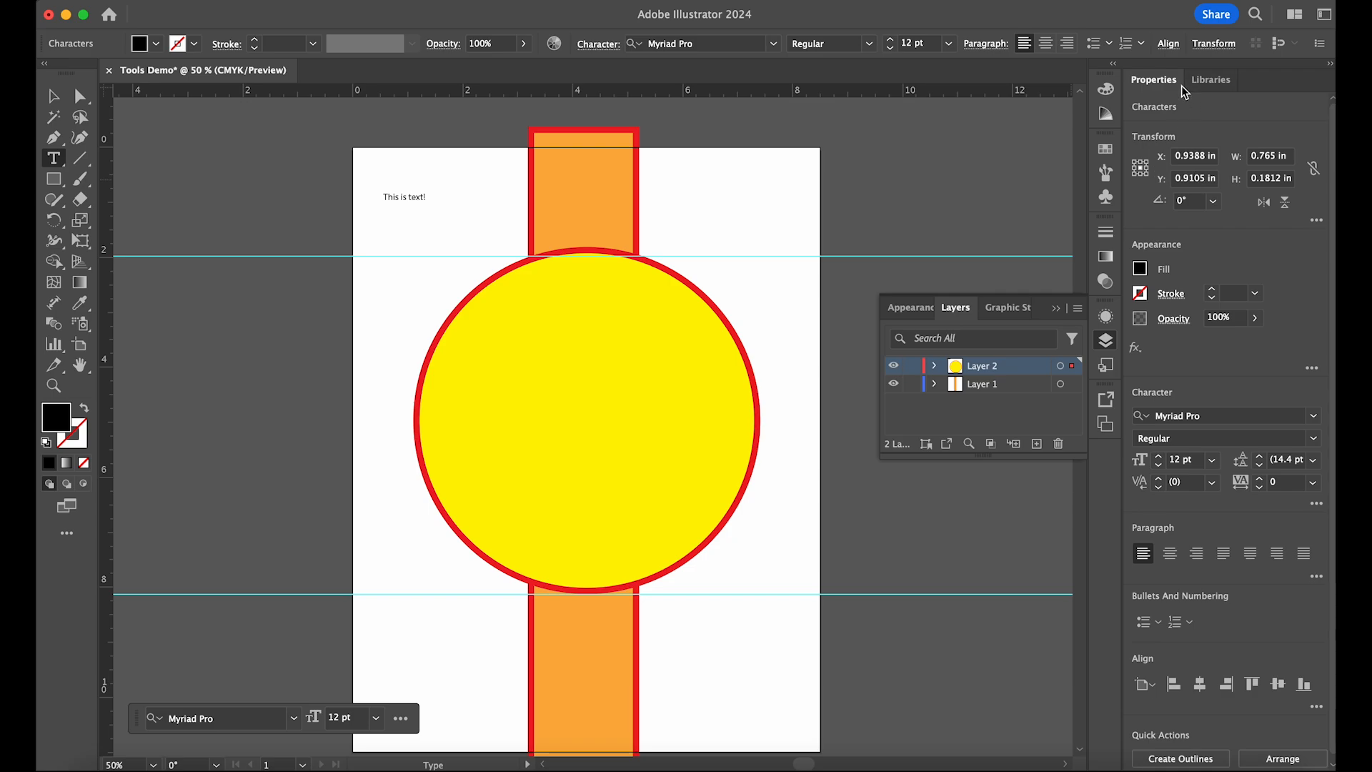
Step: Try to change "This is text!" to the Mikrobe Variable font at a larger size
{"action": "left_click", "coordinate": [1220, 416]}
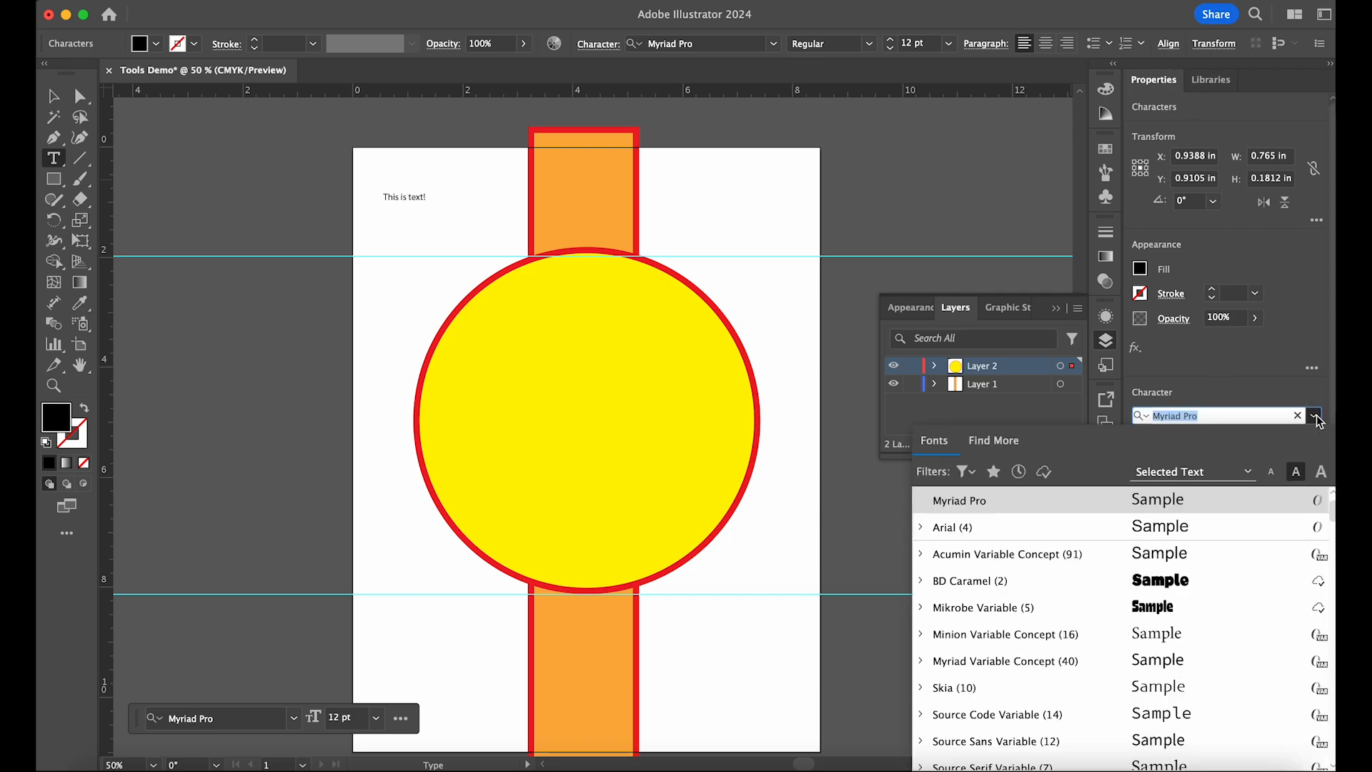
{"action": "left_click", "coordinate": [1144, 607]}
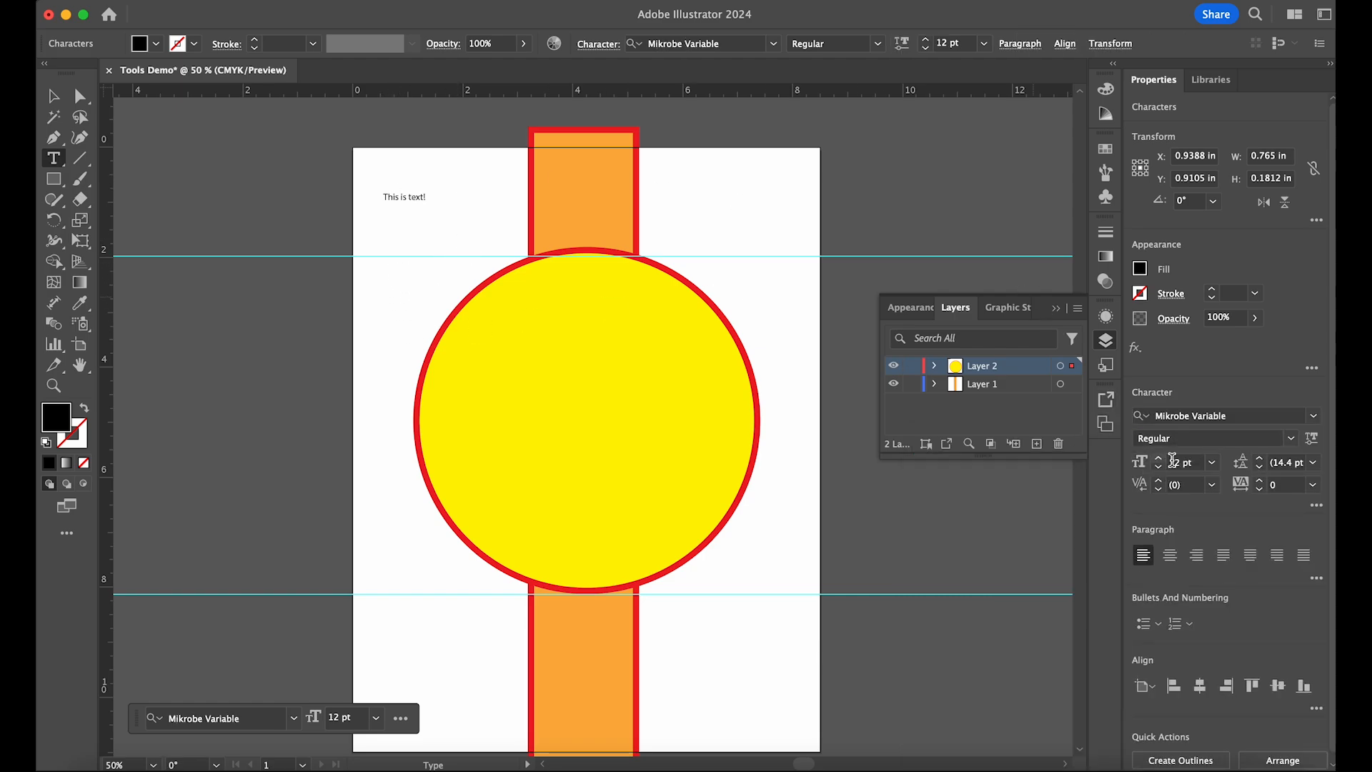
{"action": "left_click", "coordinate": [1211, 462]}
{"action": "left_click", "coordinate": [1240, 453]}
Step: Select all characters of "This is text!" and enlarge them to 17 pt
{"action": "triple_click", "coordinate": [397, 196]}
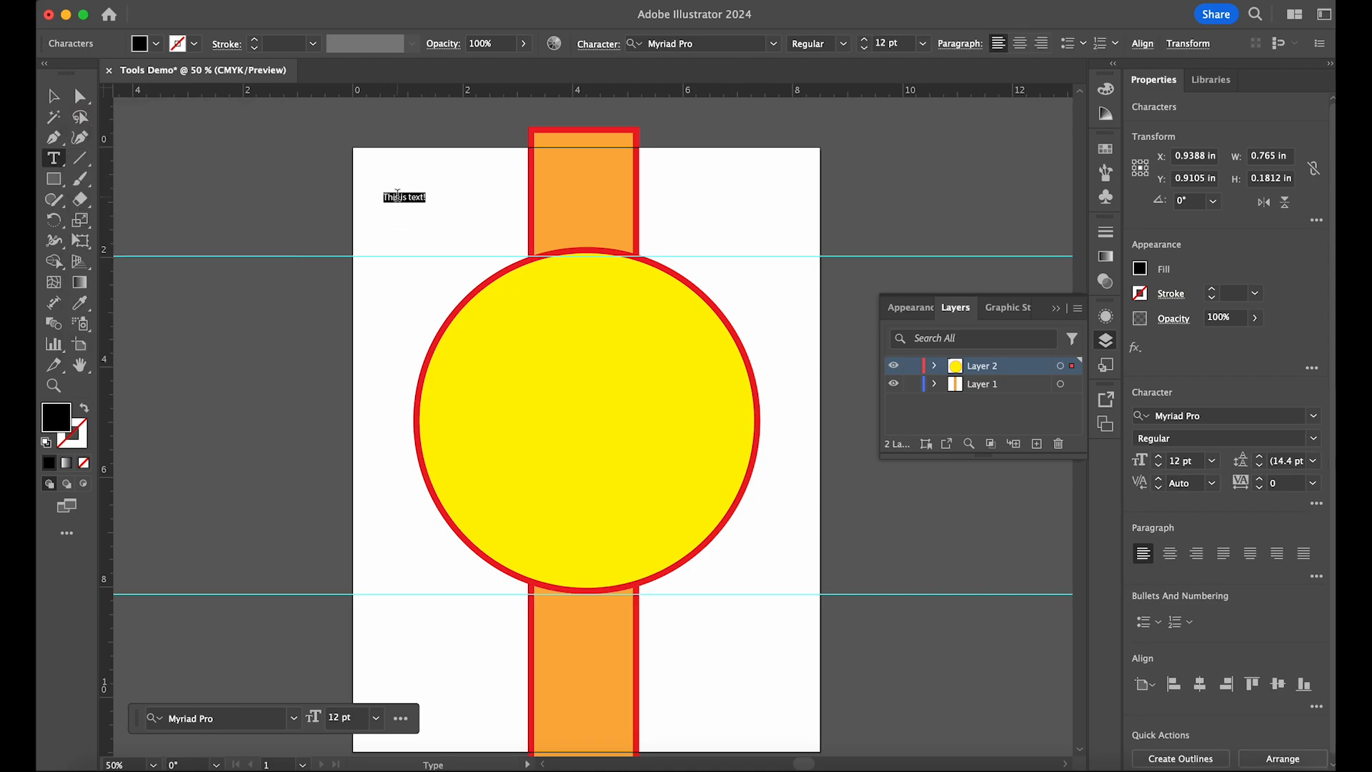
{"action": "left_click", "coordinate": [1158, 457]}
{"action": "left_click", "coordinate": [1158, 457]}
{"action": "left_click", "coordinate": [1158, 457]}
{"action": "left_click", "coordinate": [1158, 457]}
{"action": "left_click", "coordinate": [1159, 458]}
{"action": "key", "text": "Escape"}
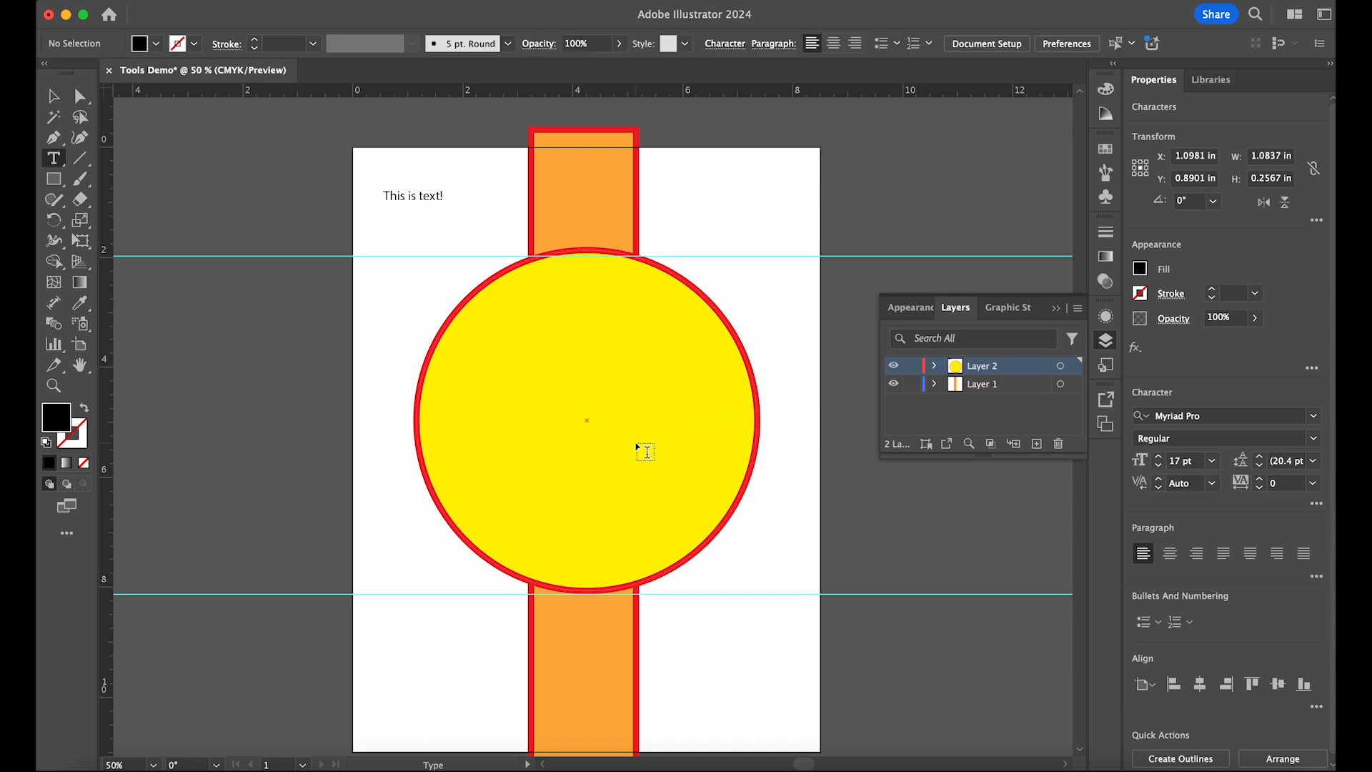
Step: Set the whole "This is text!" object to 72 pt in the Mikrobe Variable font
{"action": "left_click", "coordinate": [54, 96]}
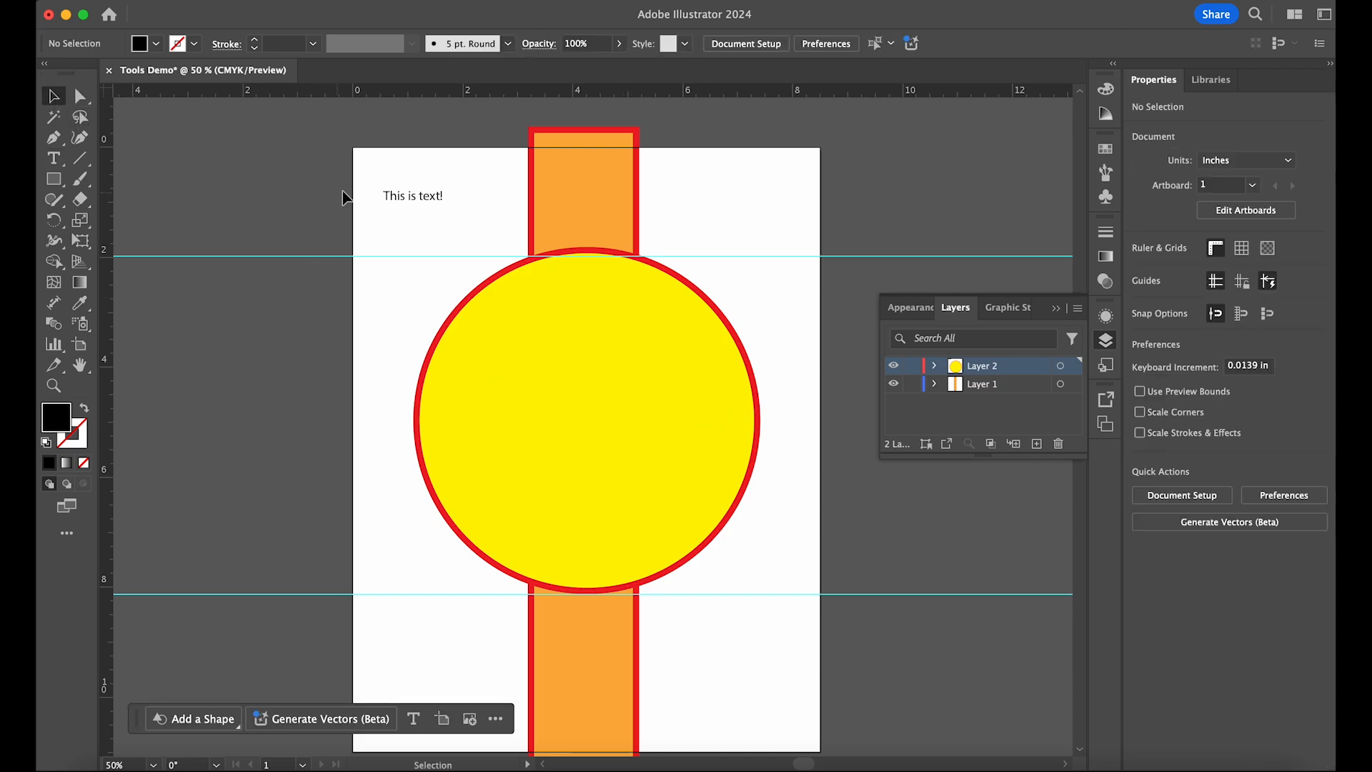
{"action": "left_click", "coordinate": [404, 196]}
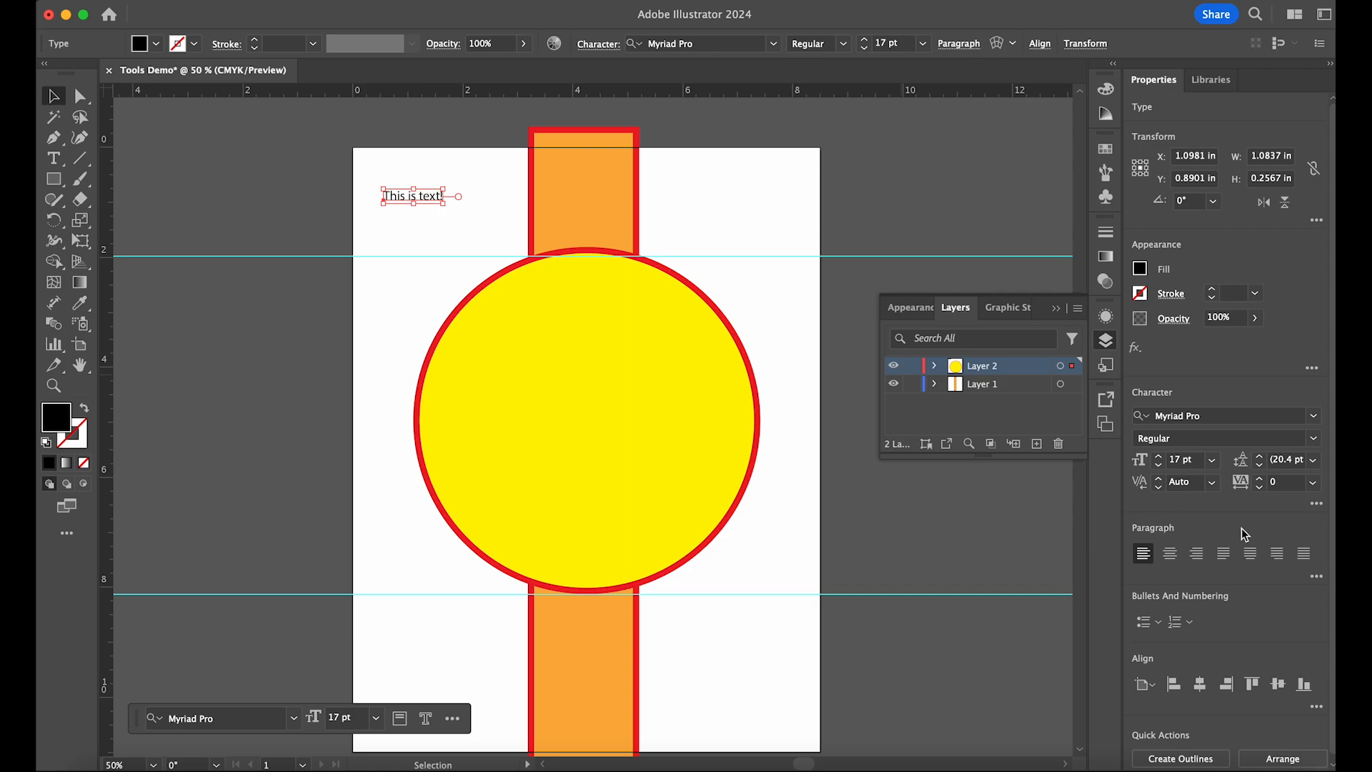
{"action": "left_click", "coordinate": [1212, 459]}
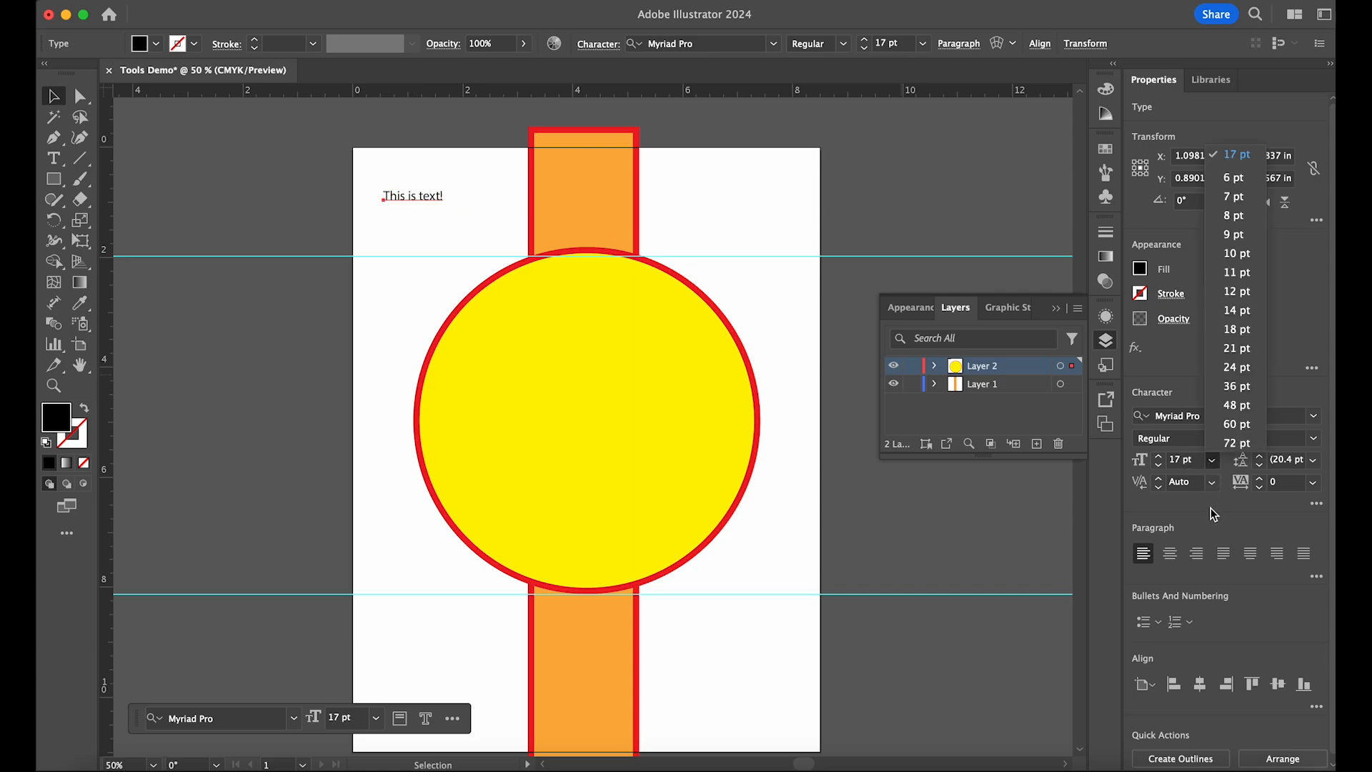
{"action": "left_click", "coordinate": [1239, 443]}
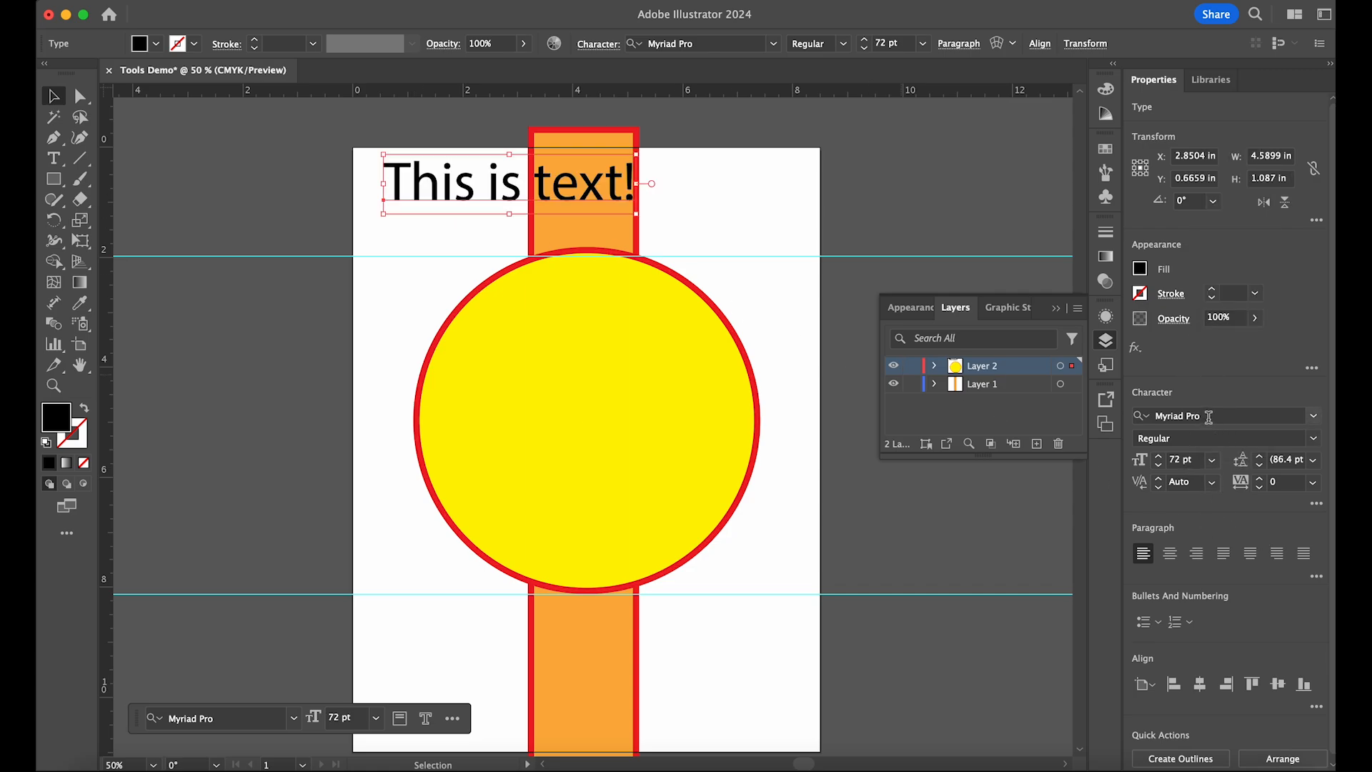
{"action": "left_click", "coordinate": [1208, 416]}
{"action": "left_click", "coordinate": [1313, 417]}
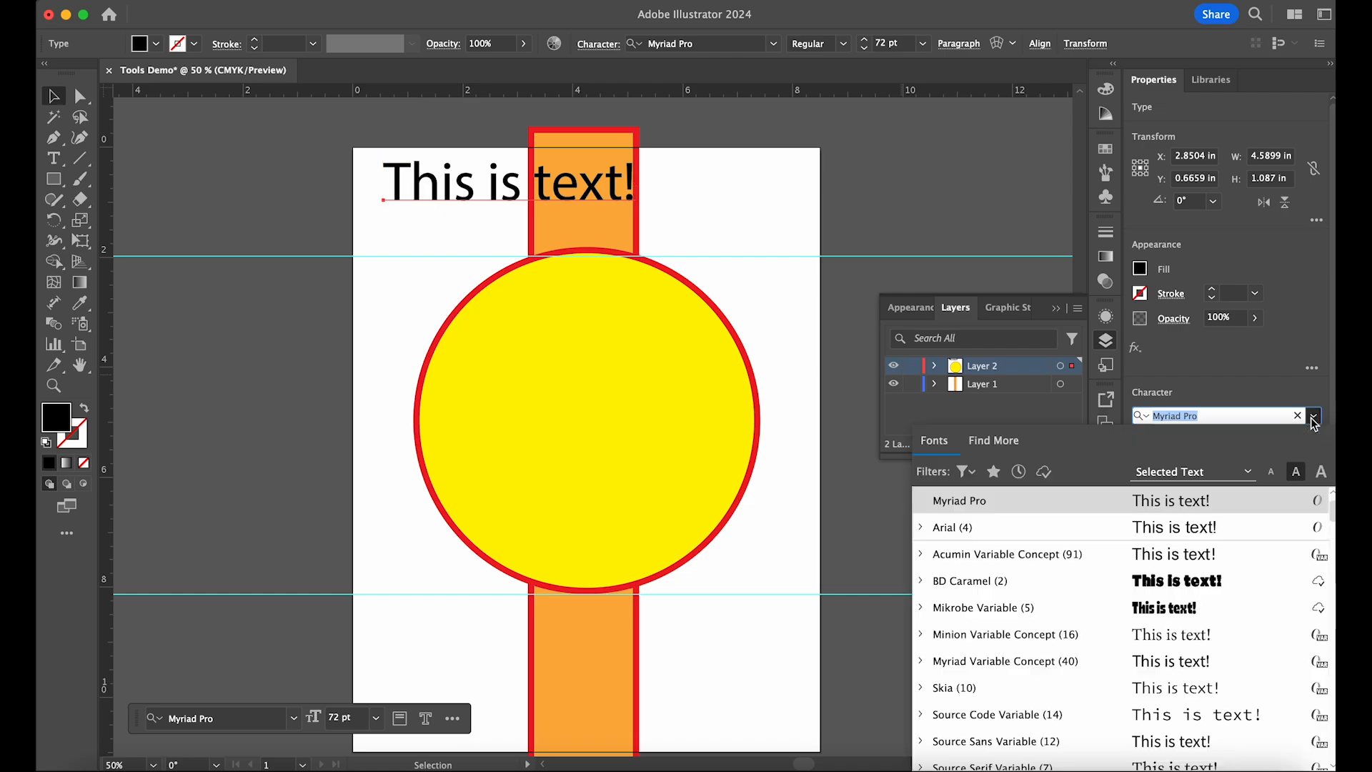
{"action": "left_click", "coordinate": [1220, 619]}
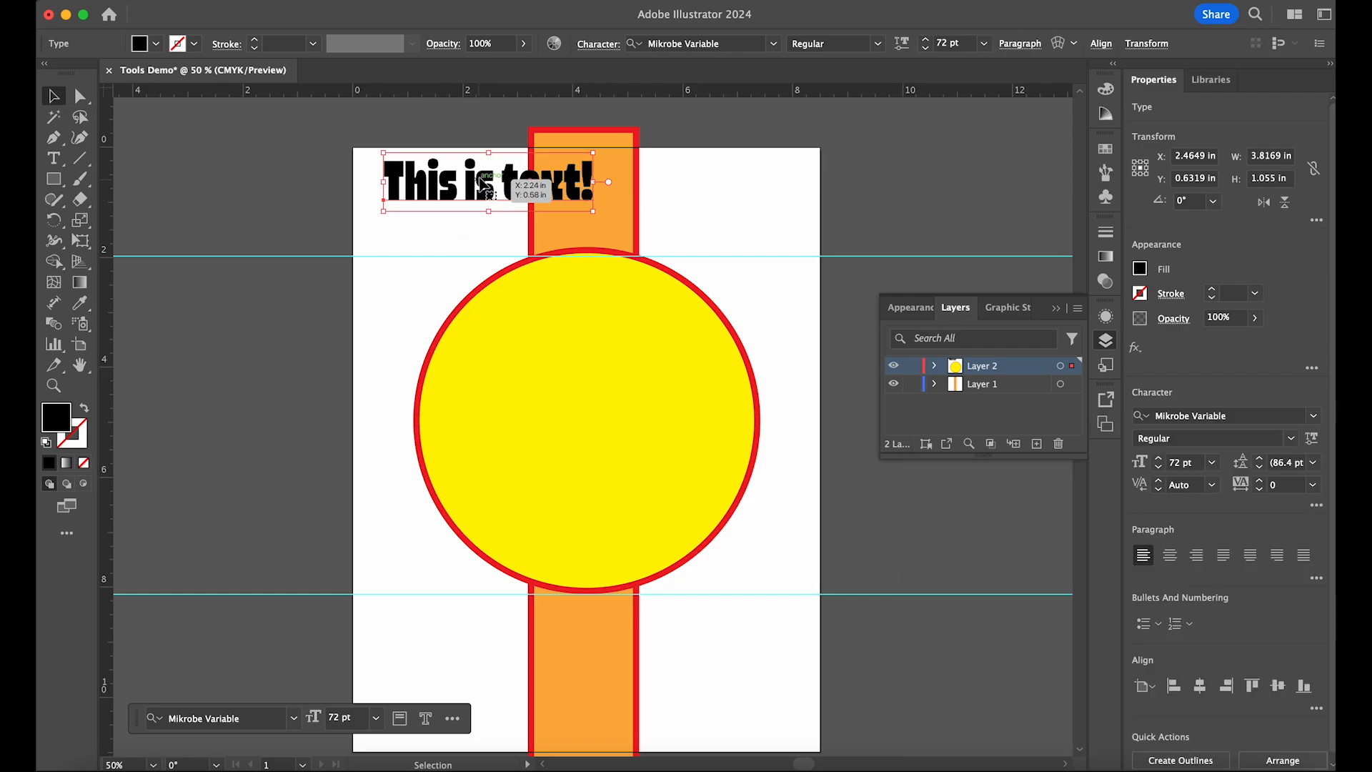
Step: Move "This is text!" onto the yellow circle, enlarge it to 110 pt and shift it to fit across the circle
{"action": "left_click_drag", "start_coordinate": [476, 183], "coordinate": [607, 416]}
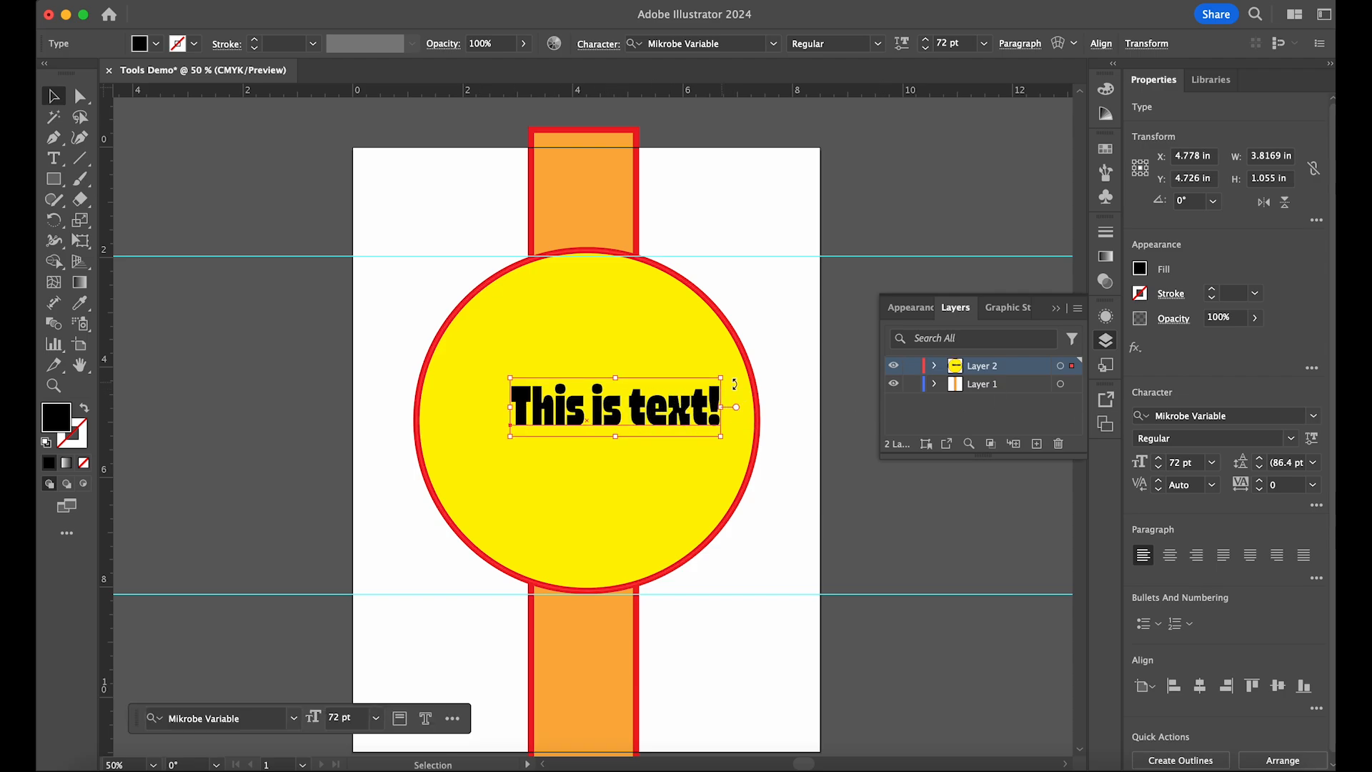
{"action": "left_click", "coordinate": [1159, 459]}
{"action": "left_click", "coordinate": [1159, 460]}
{"action": "left_click", "coordinate": [1159, 460]}
{"action": "left_click", "coordinate": [1159, 460]}
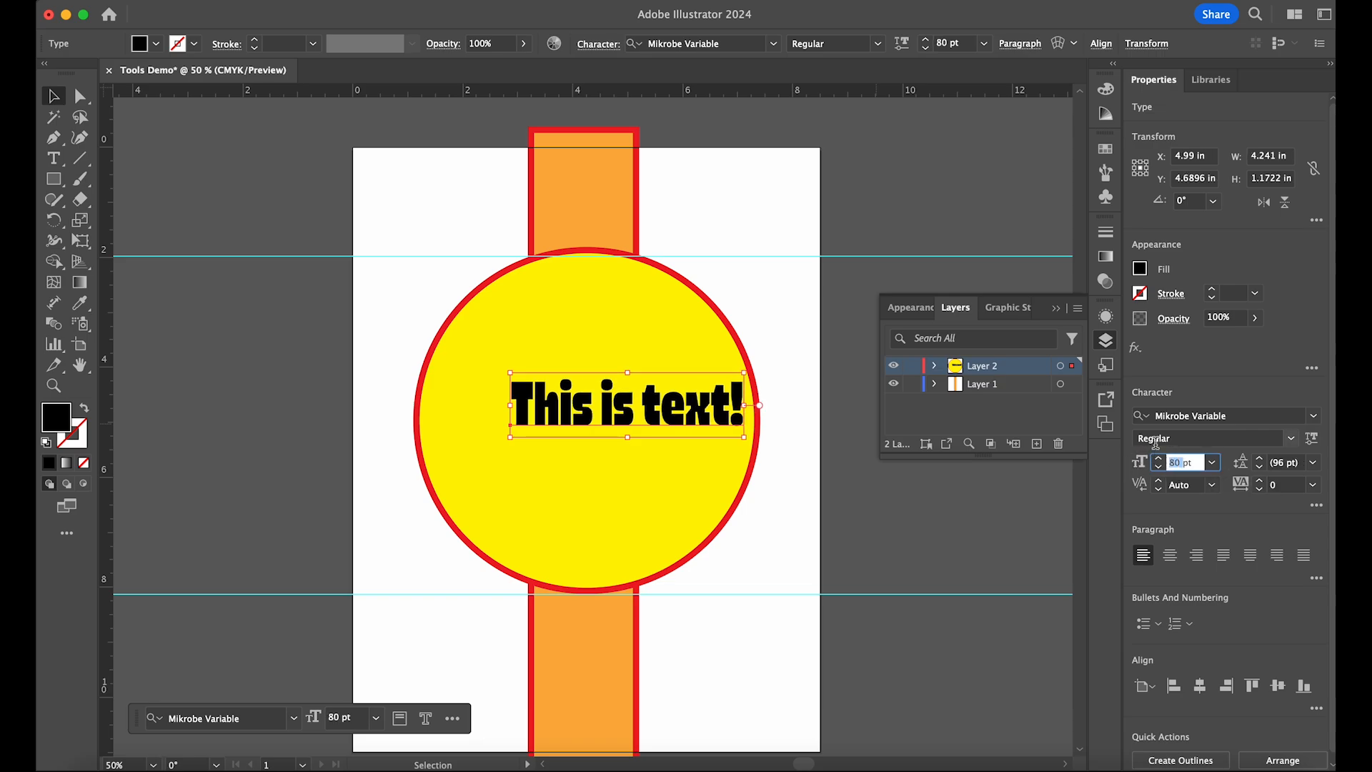
{"action": "key", "text": "Tab"}
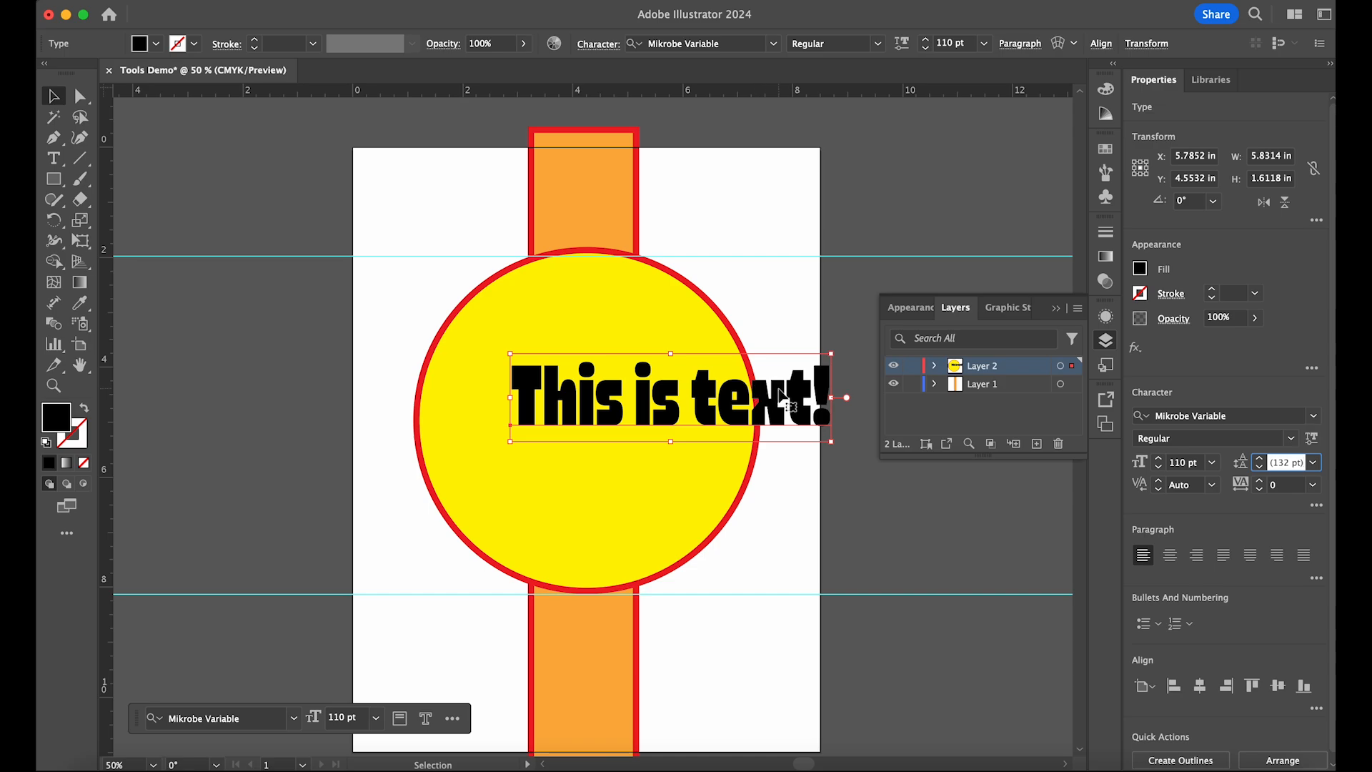
{"action": "left_click_drag", "start_coordinate": [766, 401], "coordinate": [694, 425]}
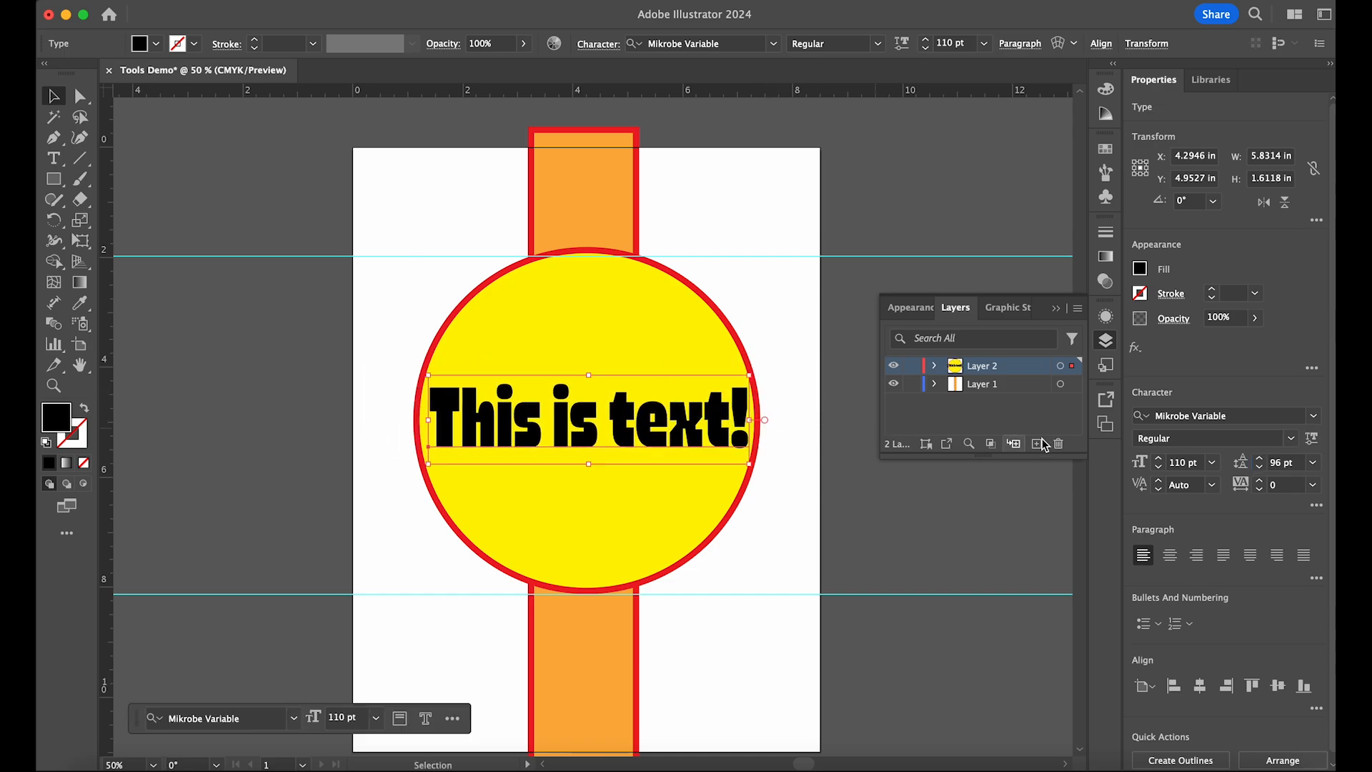
Step: Reduce "This is text!" to 103 pt and center it inside the yellow circle
{"action": "left_click", "coordinate": [1159, 467]}
{"action": "left_click", "coordinate": [1159, 467]}
{"action": "left_click", "coordinate": [1159, 468]}
{"action": "left_click", "coordinate": [1158, 468]}
{"action": "left_click", "coordinate": [1158, 468]}
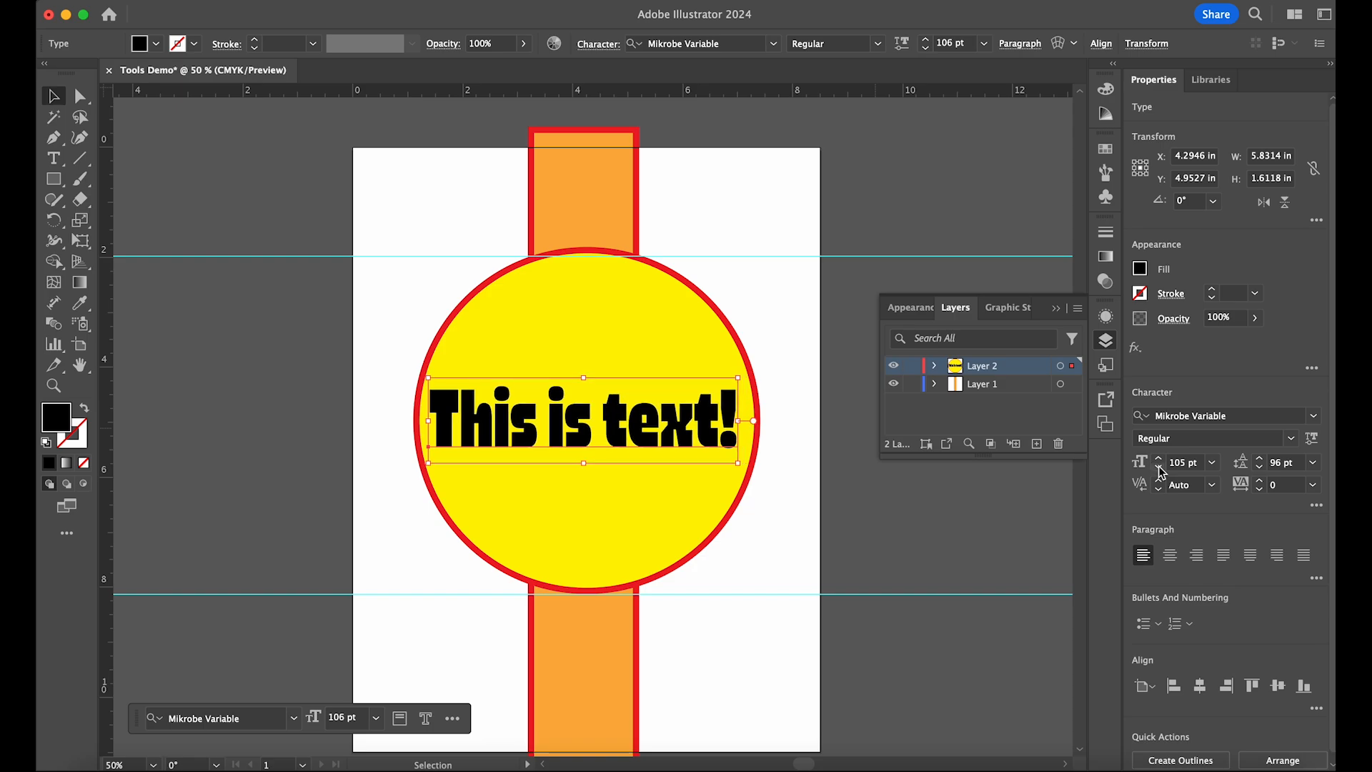
{"action": "left_click", "coordinate": [1159, 467]}
{"action": "left_click", "coordinate": [1159, 468]}
{"action": "left_click_drag", "start_coordinate": [586, 441], "coordinate": [594, 438]}
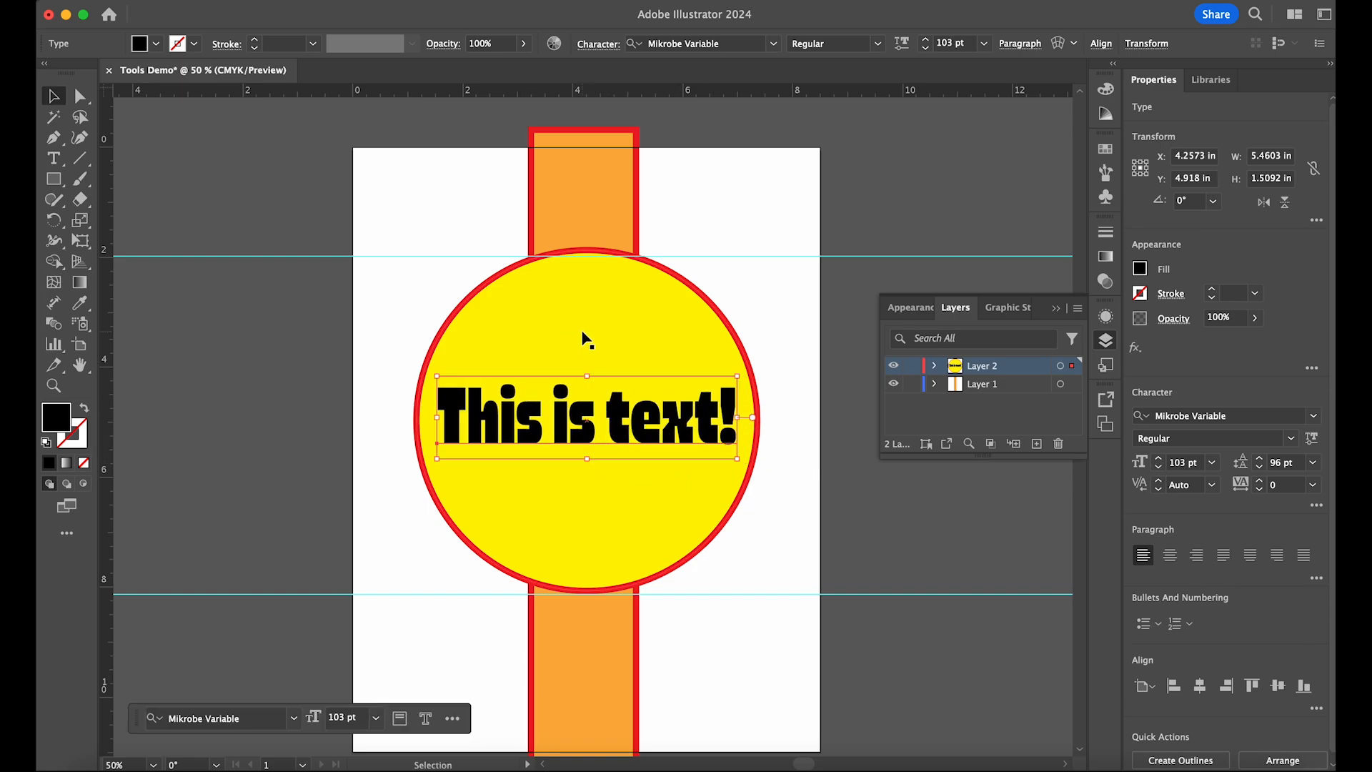
Step: Add the text "this is text in a circle !" along the circle's edge with the Type on a Path tool
{"action": "left_click", "coordinate": [53, 160]}
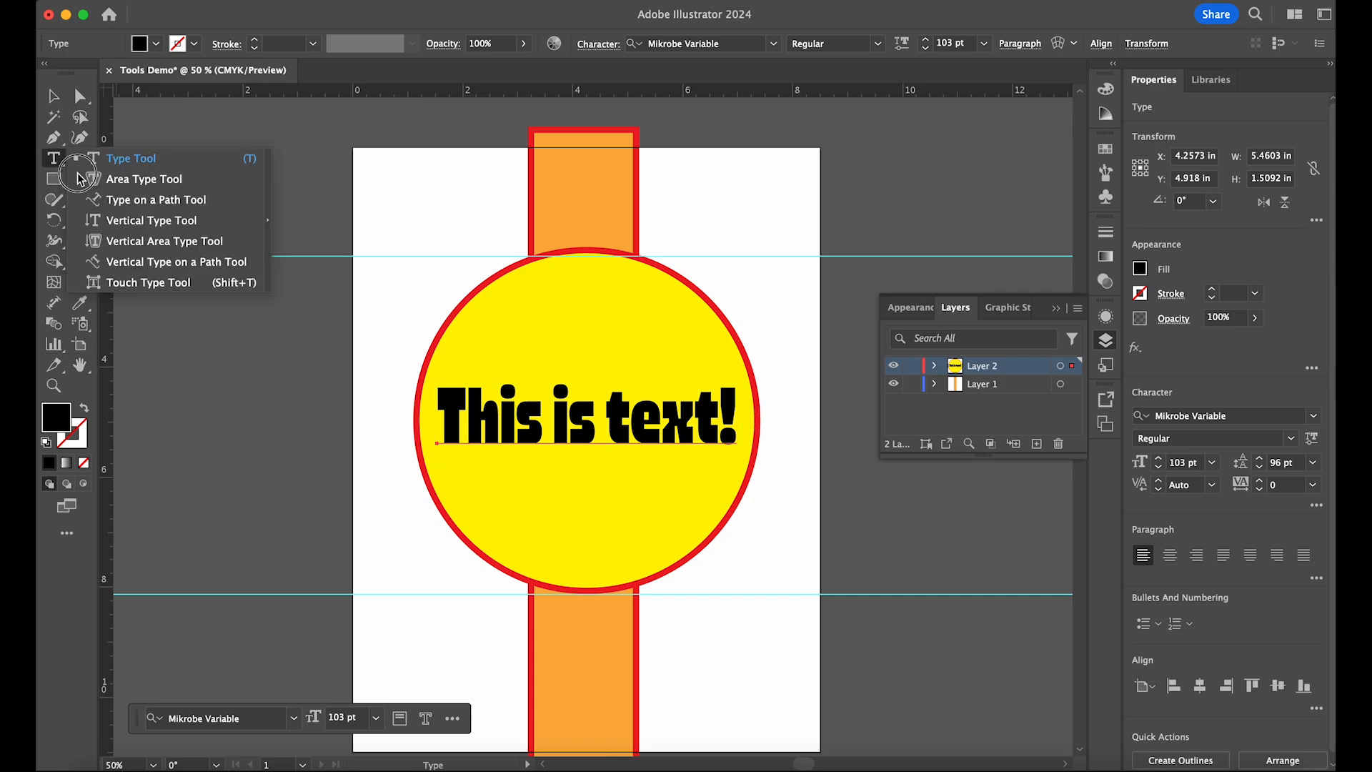
{"action": "left_click", "coordinate": [154, 202]}
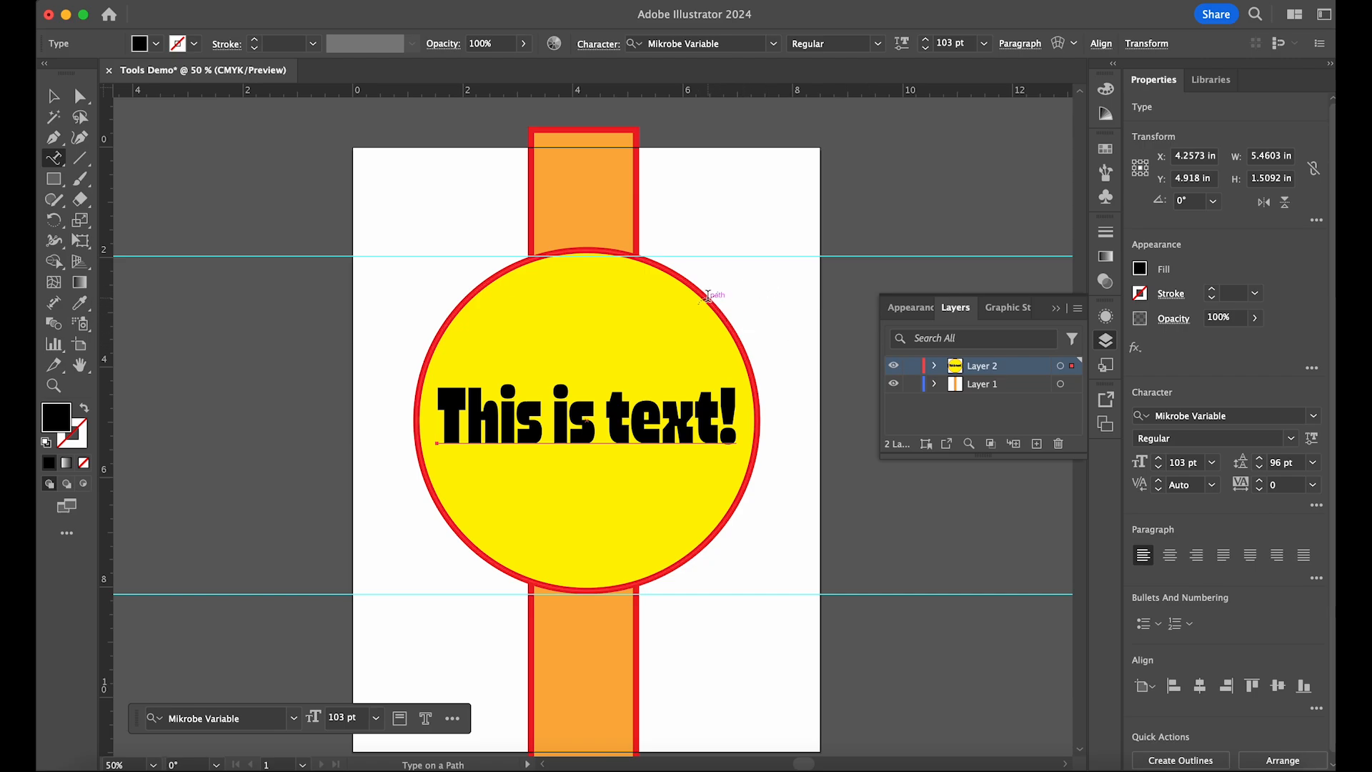
{"action": "left_click", "coordinate": [708, 295]}
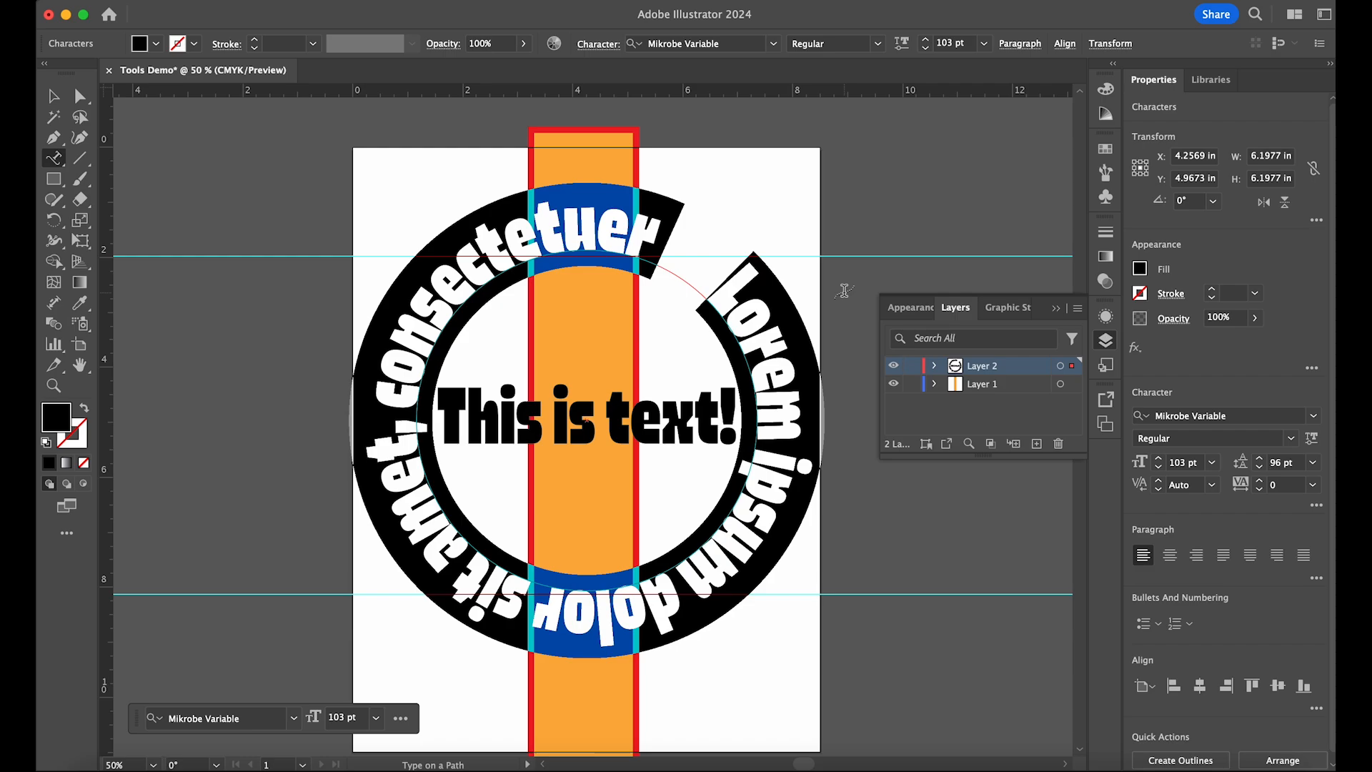
{"action": "type", "text": "this"}
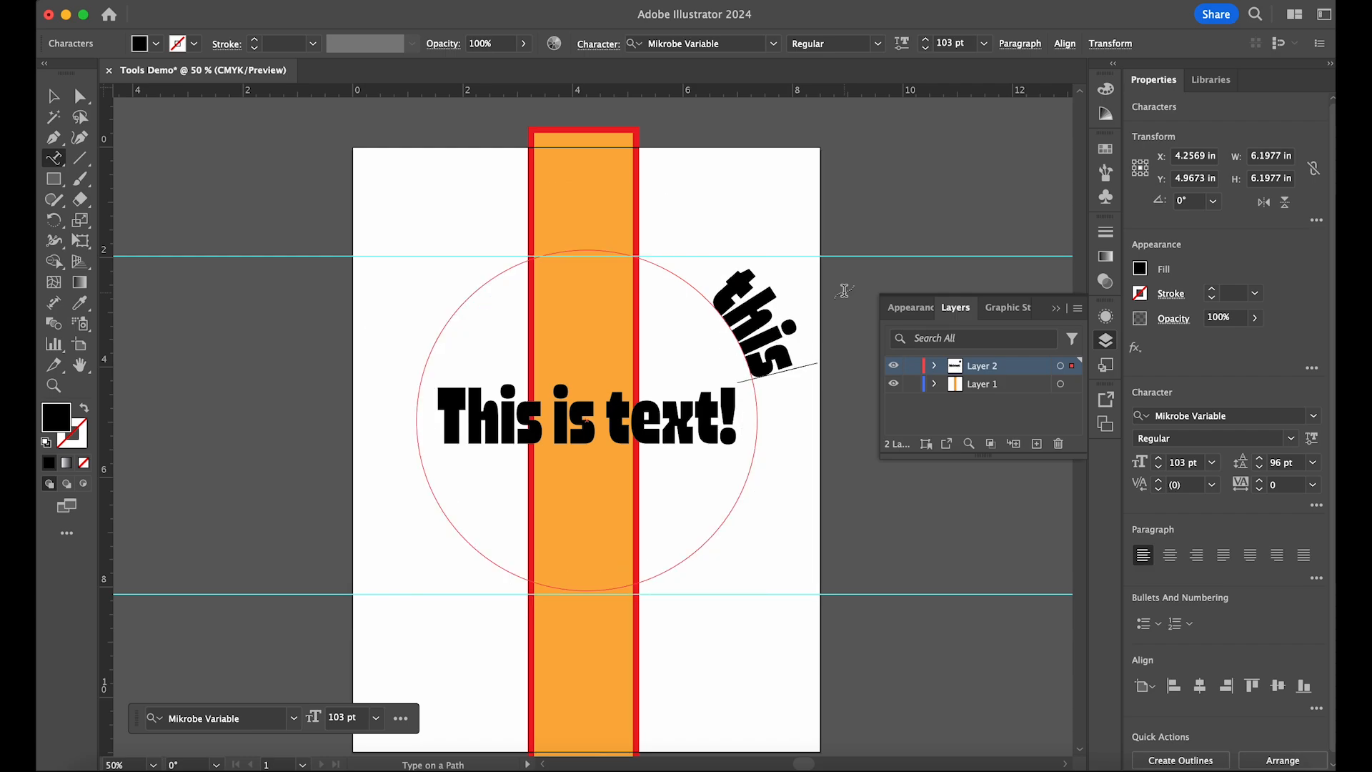
{"action": "type", "text": " is t"}
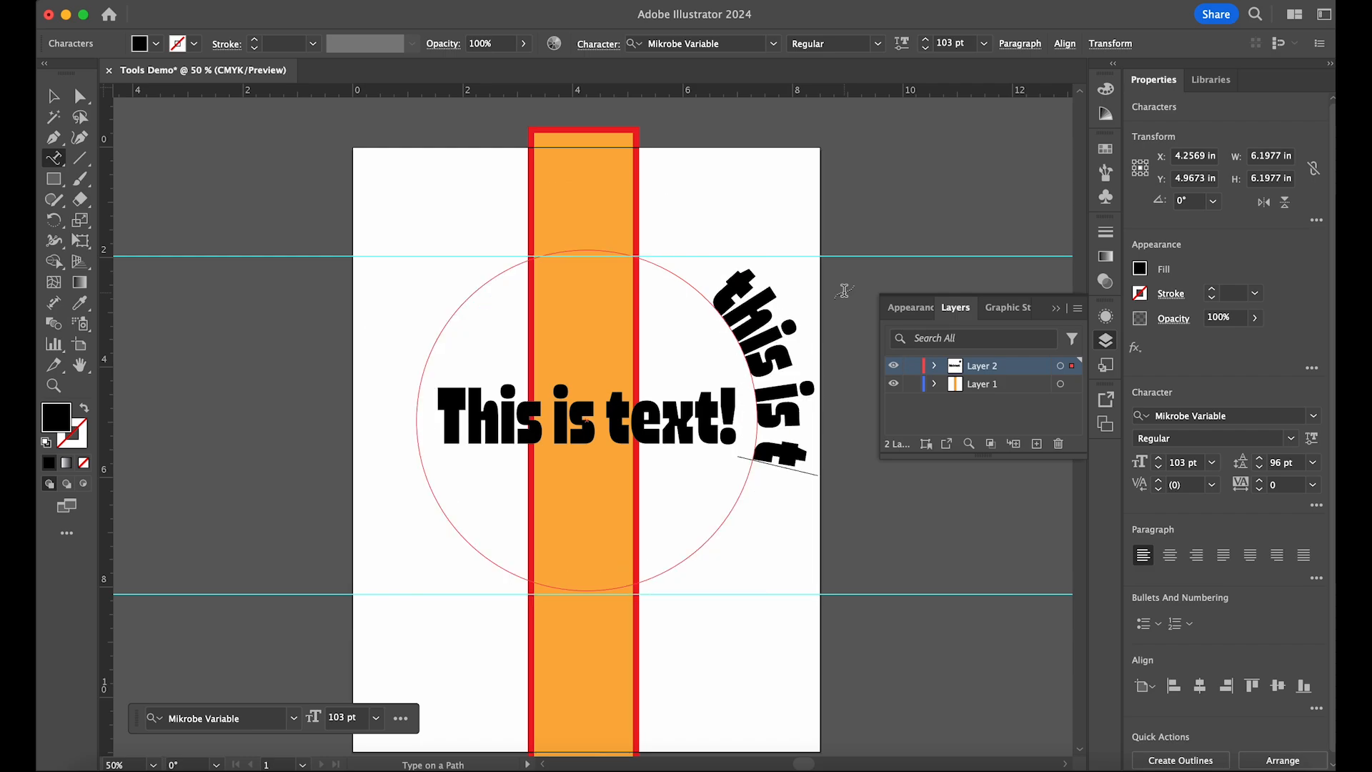
{"action": "type", "text": "ext in a circle"}
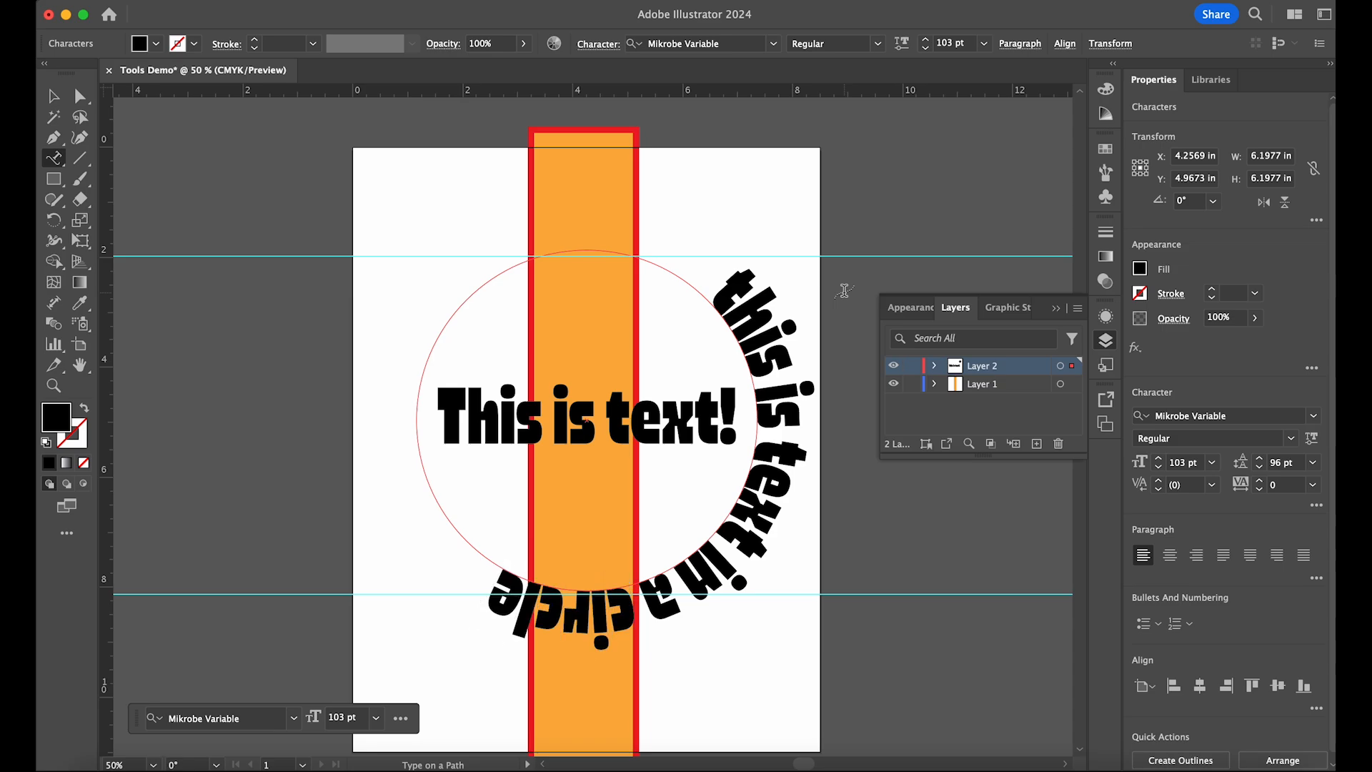
{"action": "type", "text": "!"}
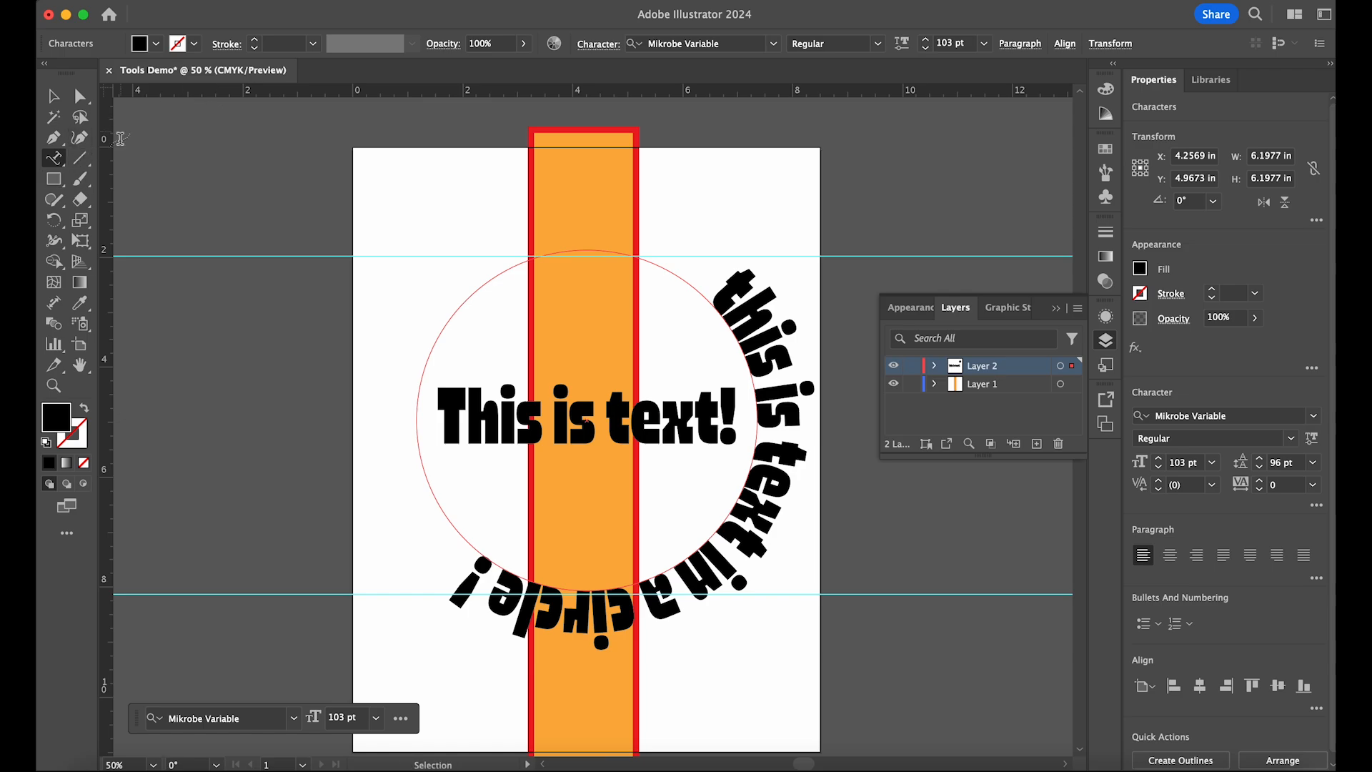
Step: Reduce the circular text to 80 pt and slide it along its path so it arches over the circle's upper half
{"action": "left_click", "coordinate": [64, 100]}
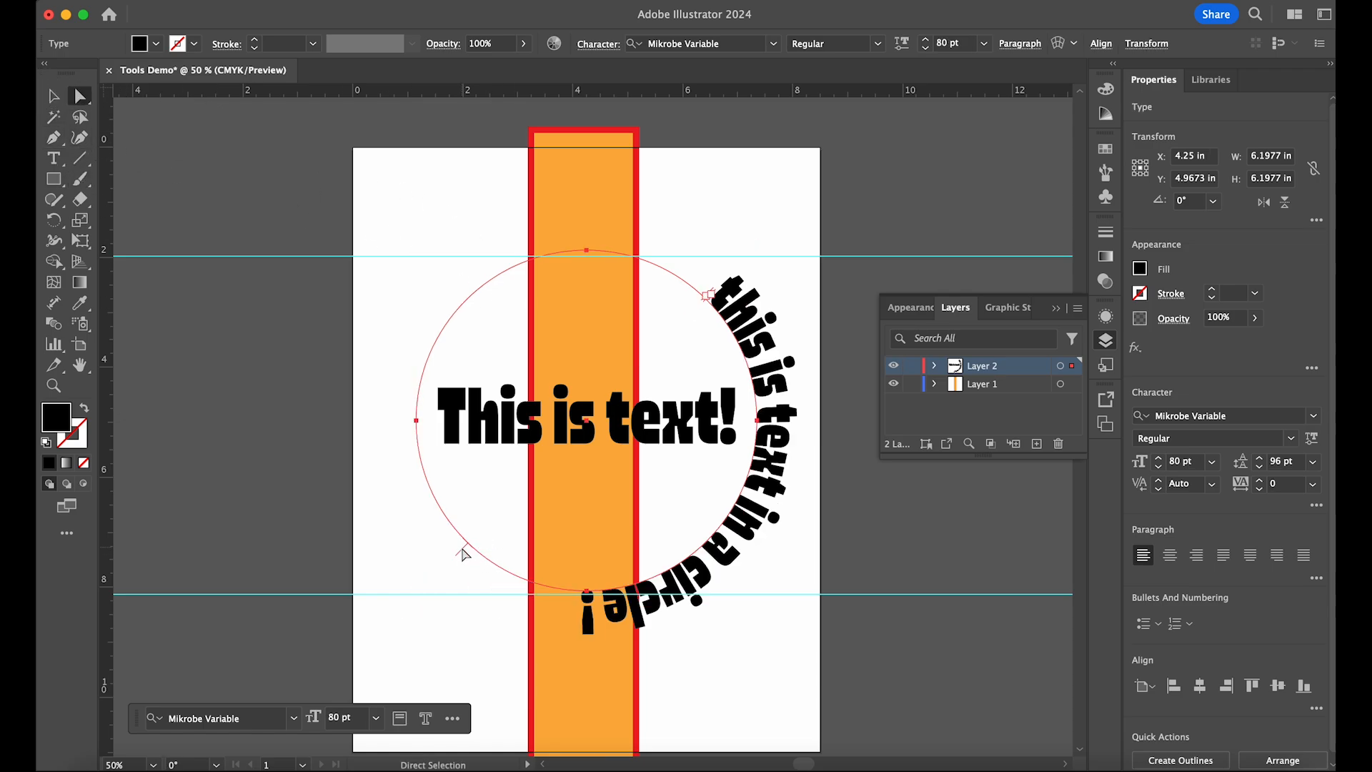
{"action": "left_click_drag", "start_coordinate": [461, 548], "coordinate": [786, 487]}
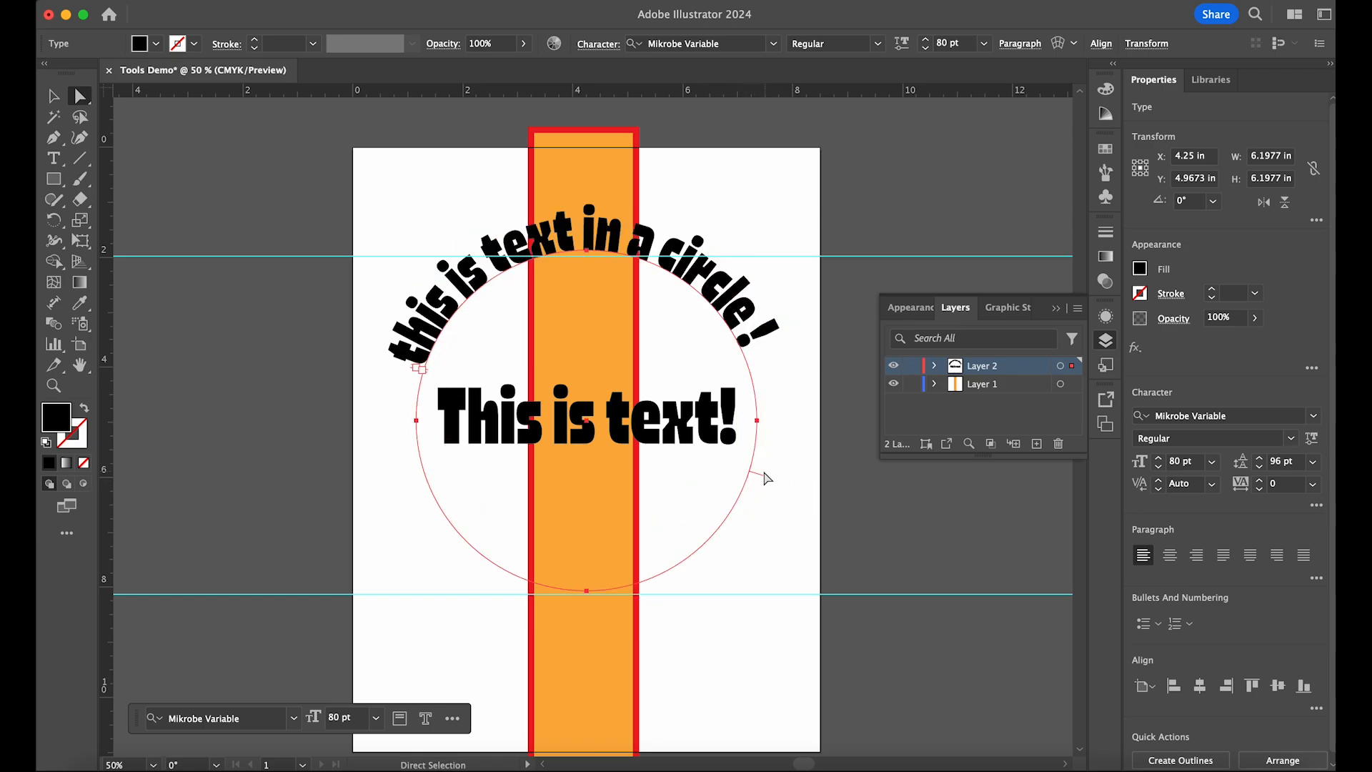
{"action": "left_click_drag", "start_coordinate": [764, 483], "coordinate": [762, 487]}
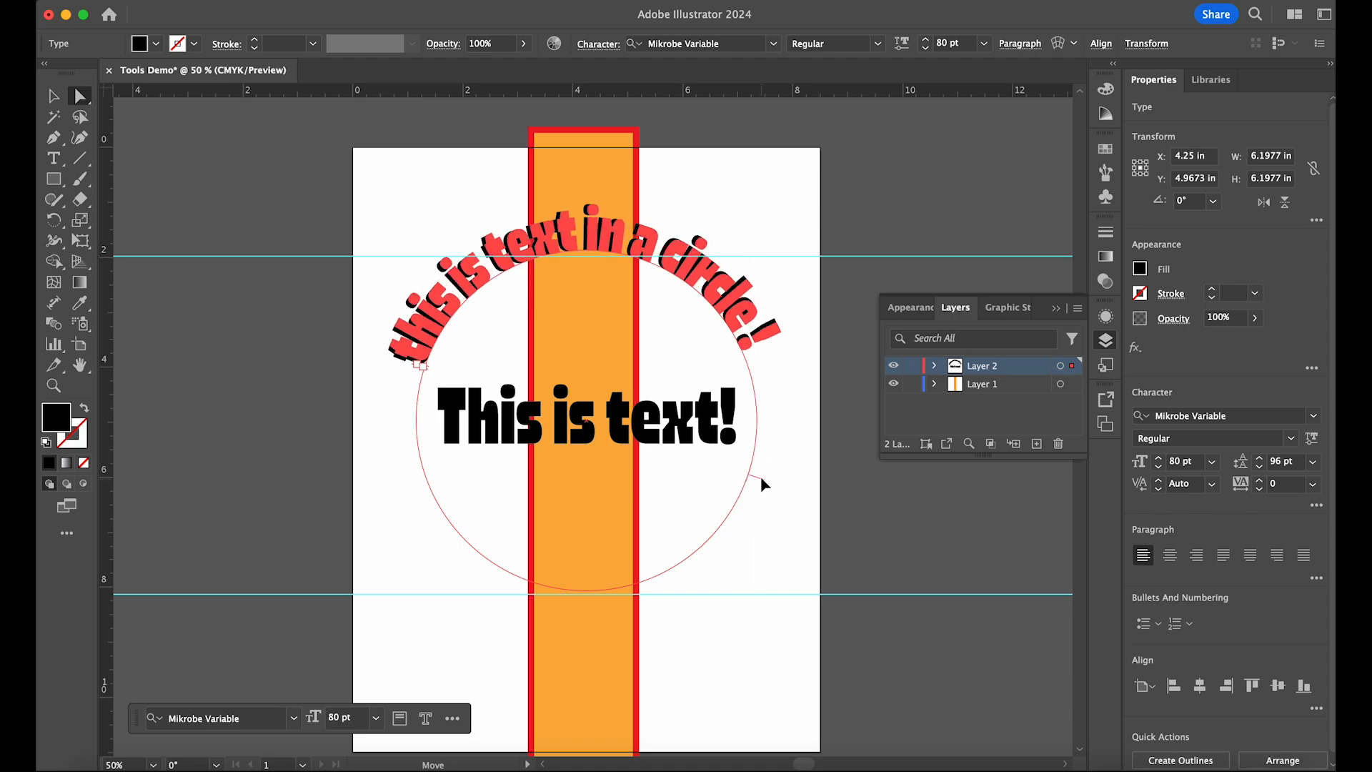
{"action": "left_click", "coordinate": [760, 476]}
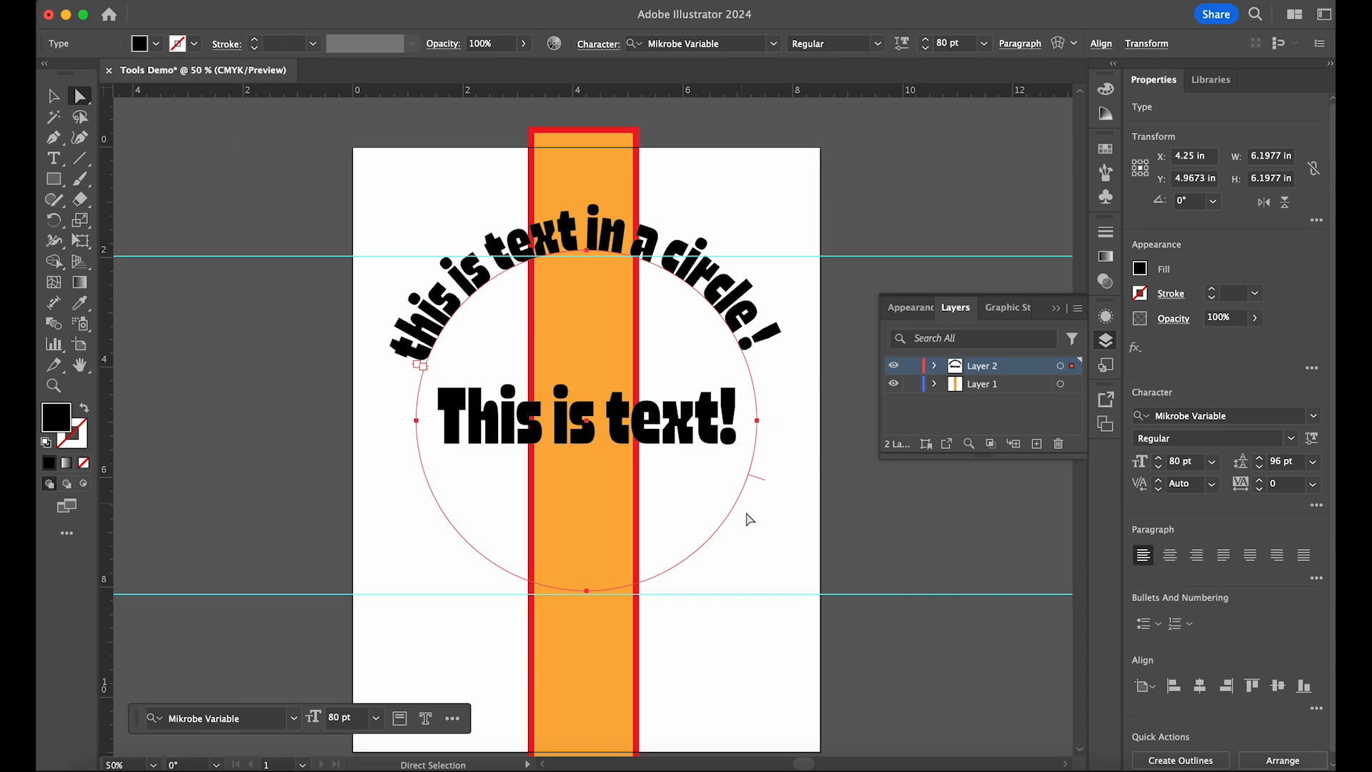
{"action": "left_click", "coordinate": [723, 516]}
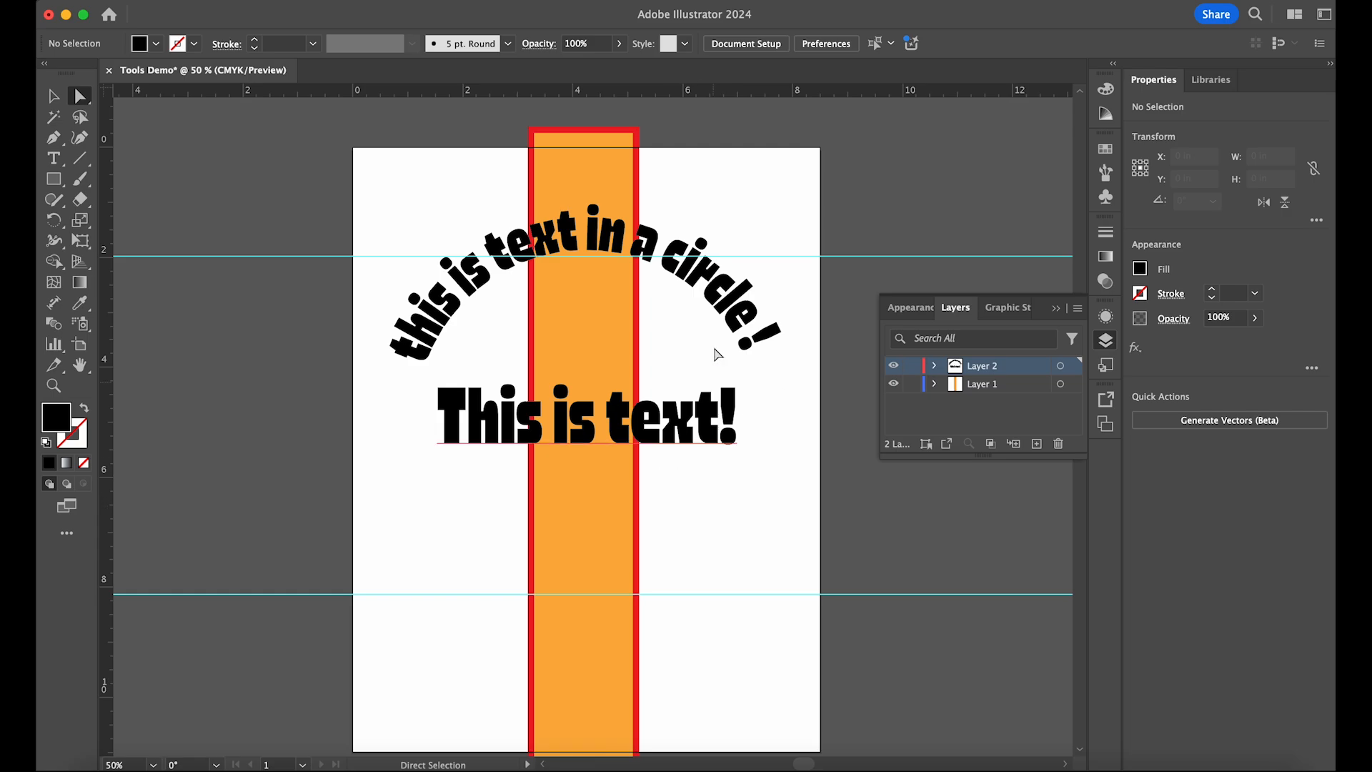
Step: Select only the circle path under the curved text and fill it with red E51313
{"action": "left_click", "coordinate": [711, 300]}
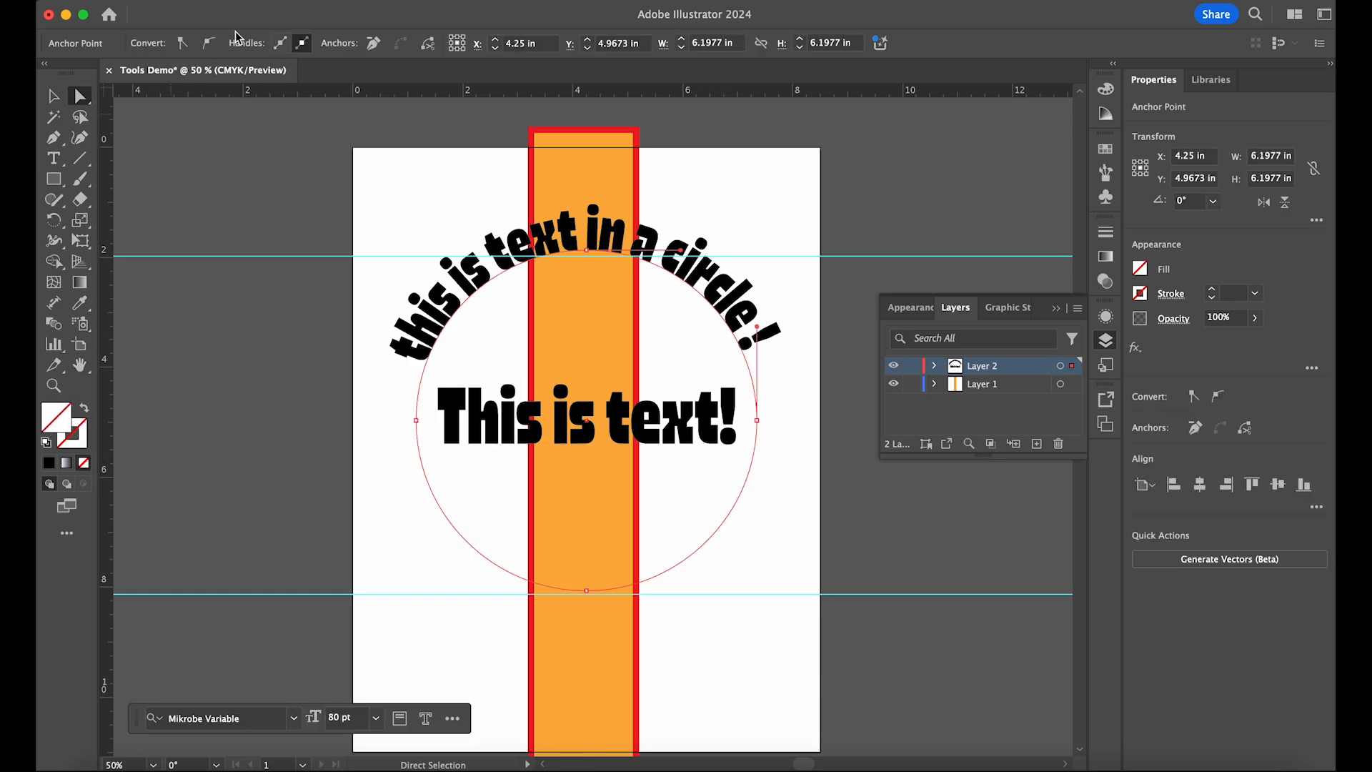
{"action": "double_click", "coordinate": [64, 429]}
{"action": "left_click_drag", "start_coordinate": [646, 217], "coordinate": [702, 162]}
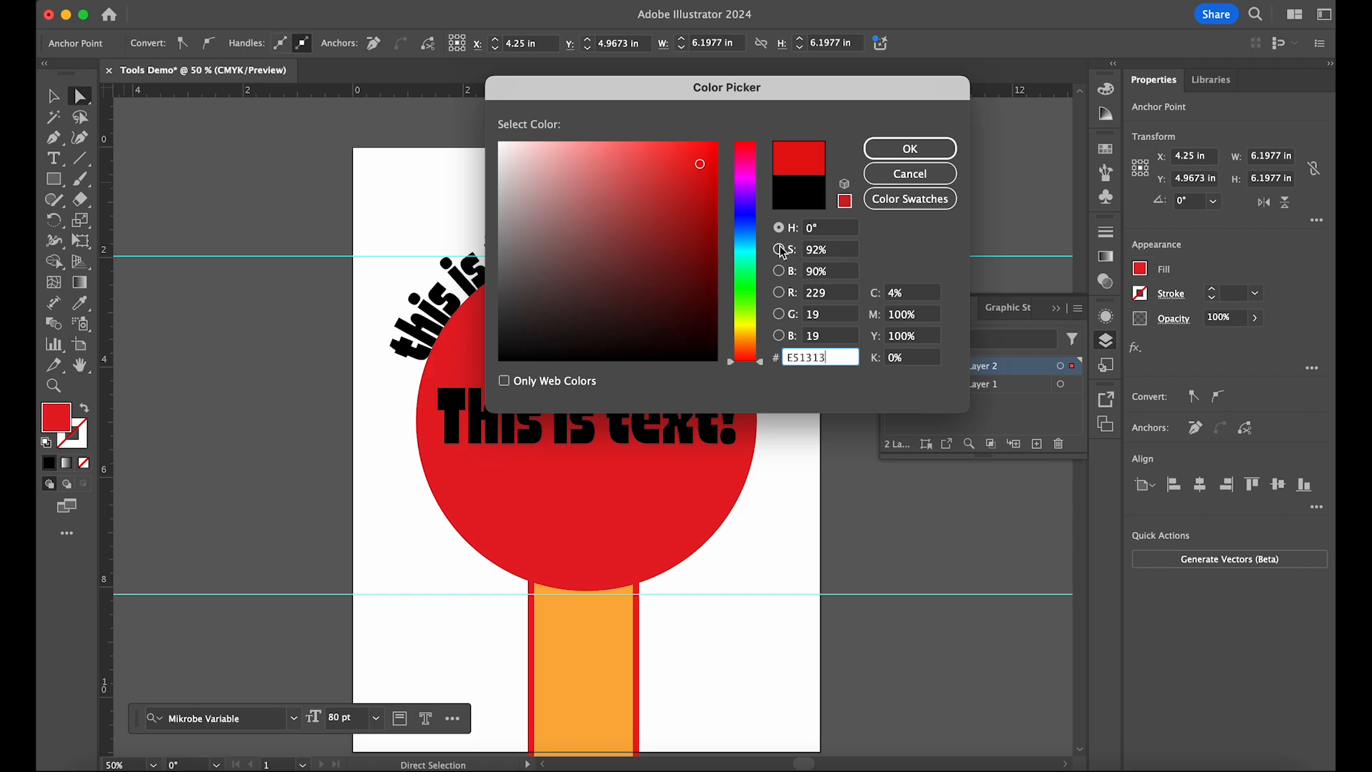
{"action": "left_click", "coordinate": [744, 325]}
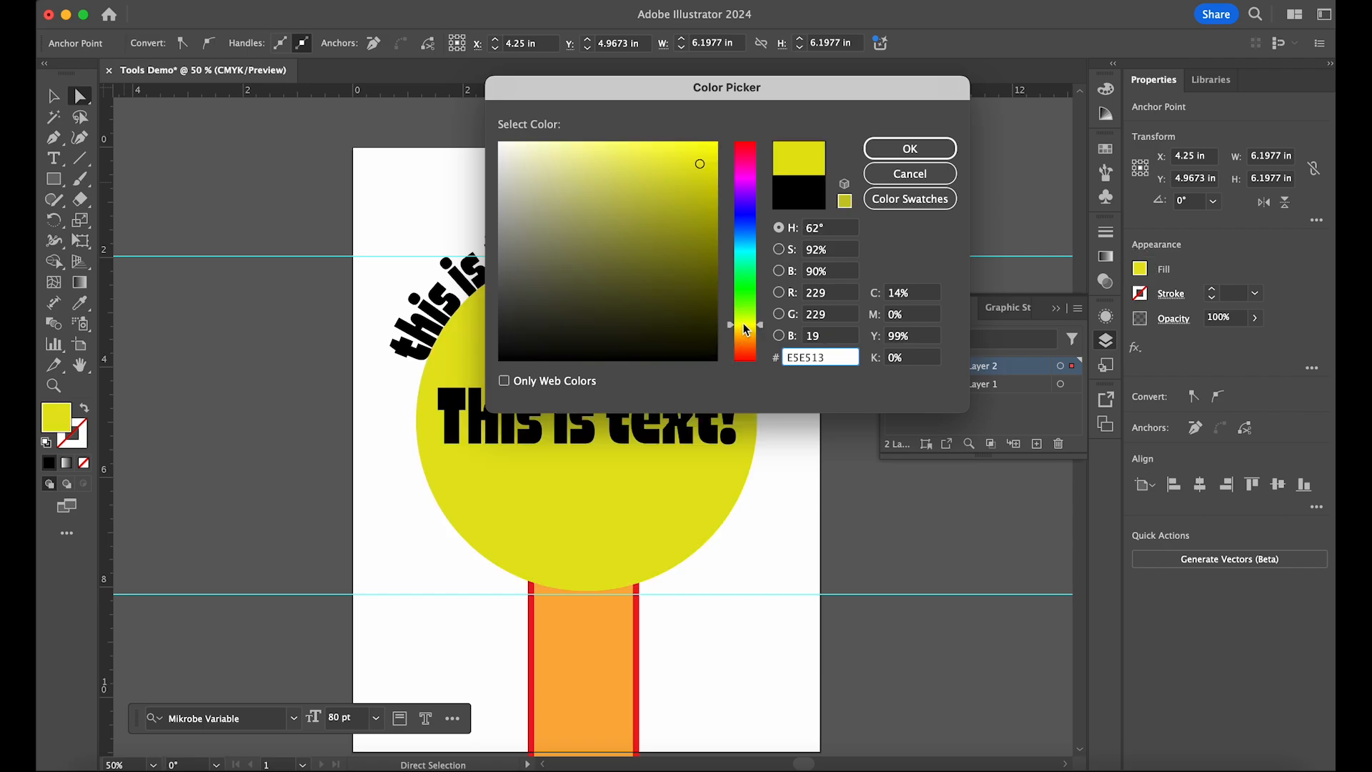
{"action": "left_click_drag", "start_coordinate": [746, 327], "coordinate": [764, 365]}
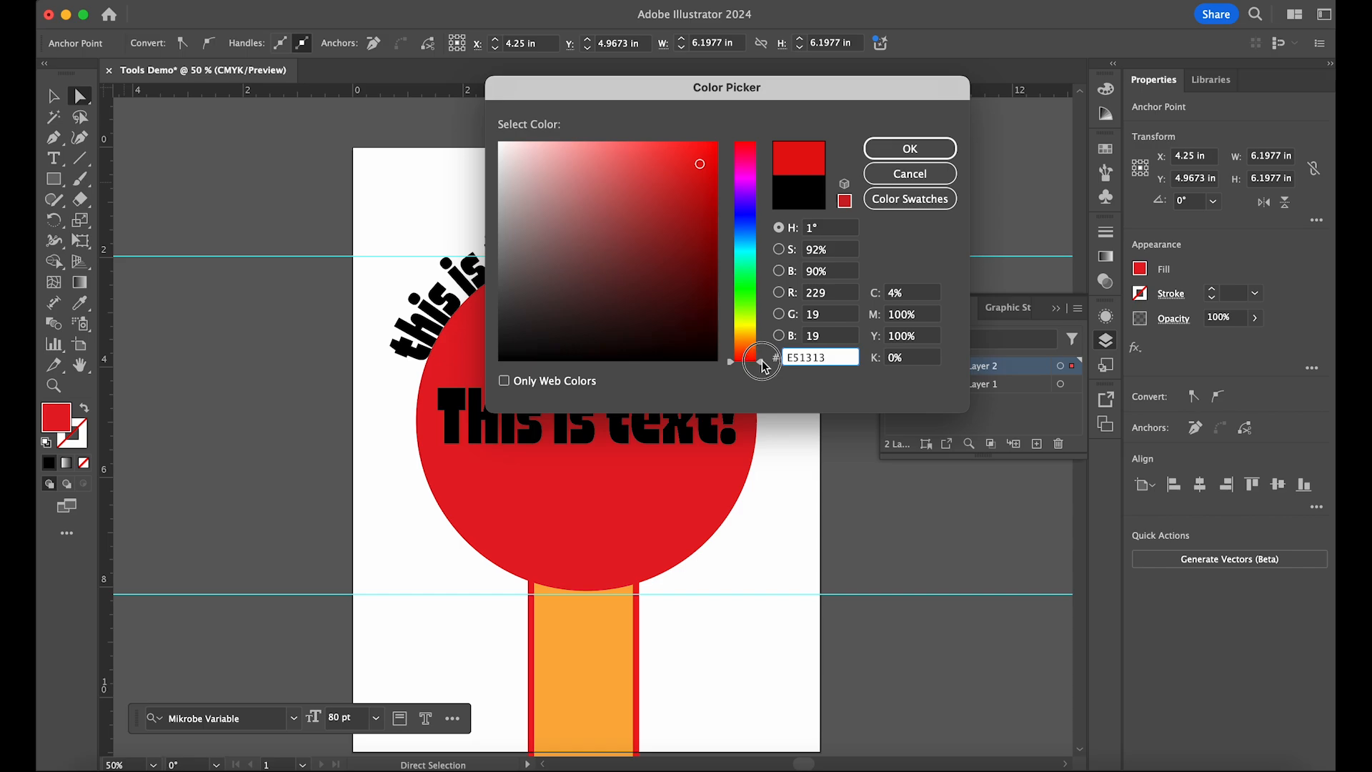
{"action": "left_click", "coordinate": [908, 148]}
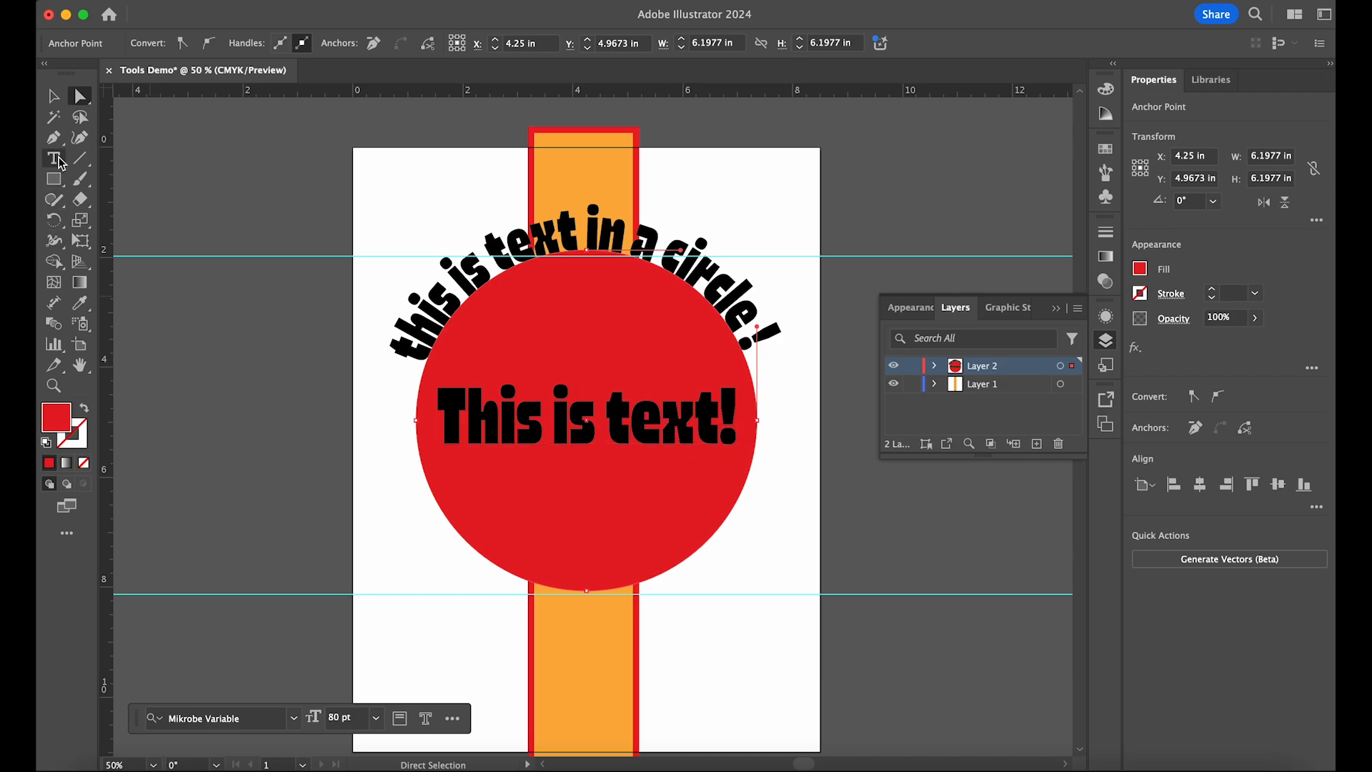
Step: Hide both Layer 2 and Layer 1 so that no artwork shows on the artboard
{"action": "left_click", "coordinate": [596, 236]}
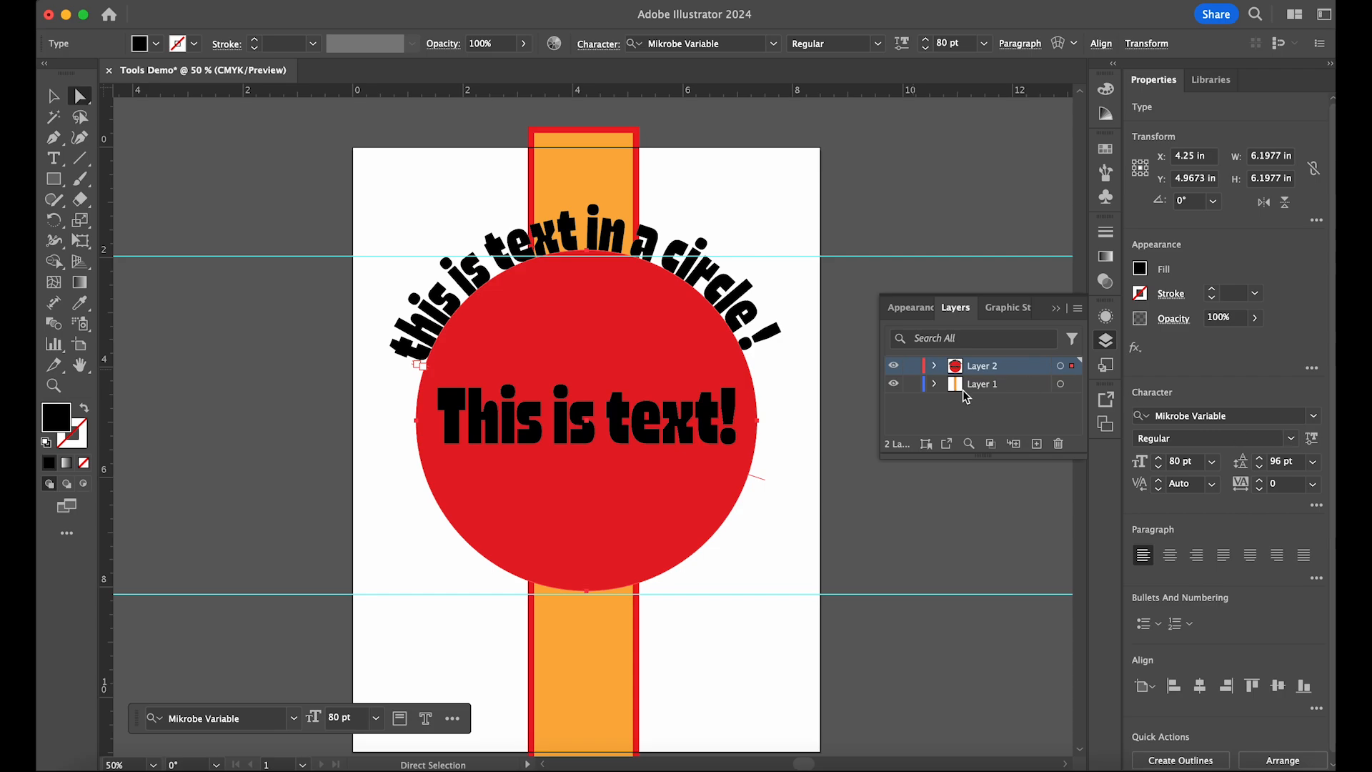
{"action": "left_click", "coordinate": [893, 366]}
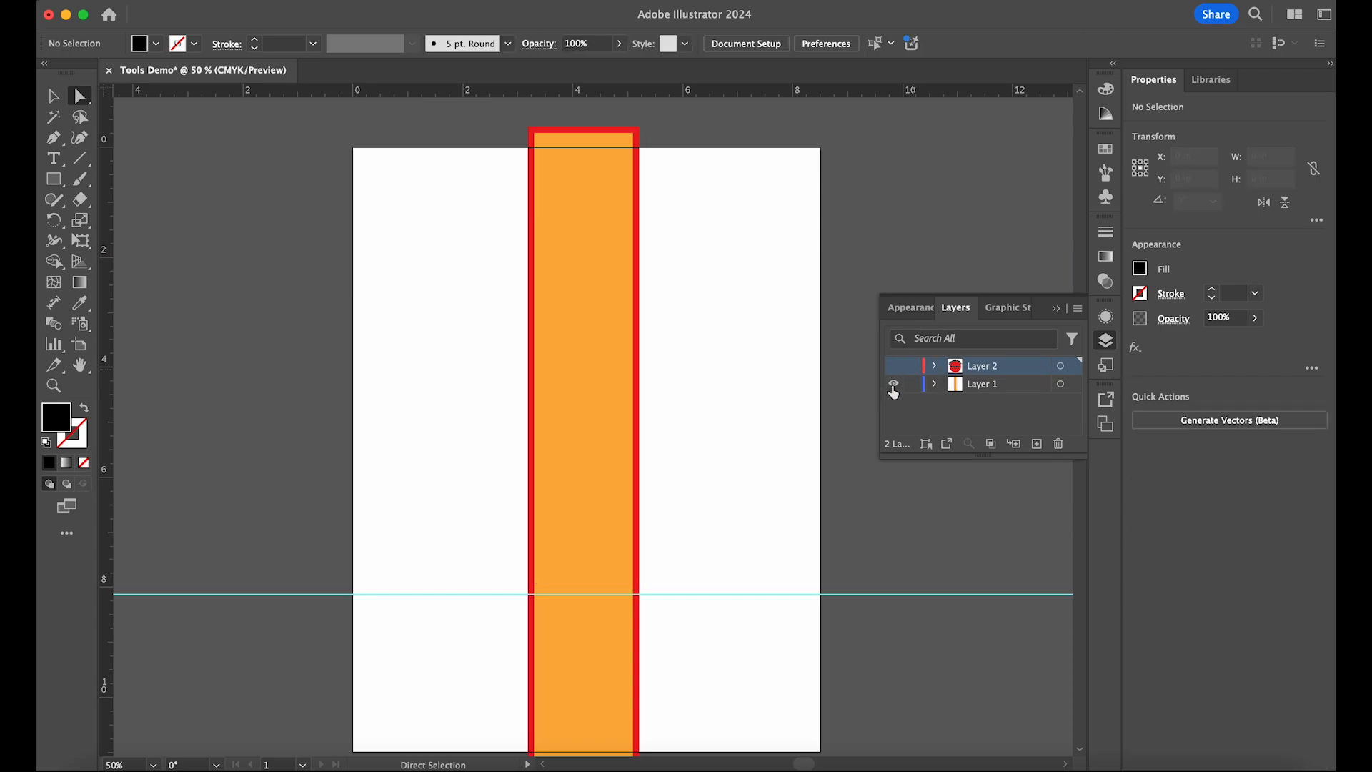
{"action": "left_click", "coordinate": [894, 384]}
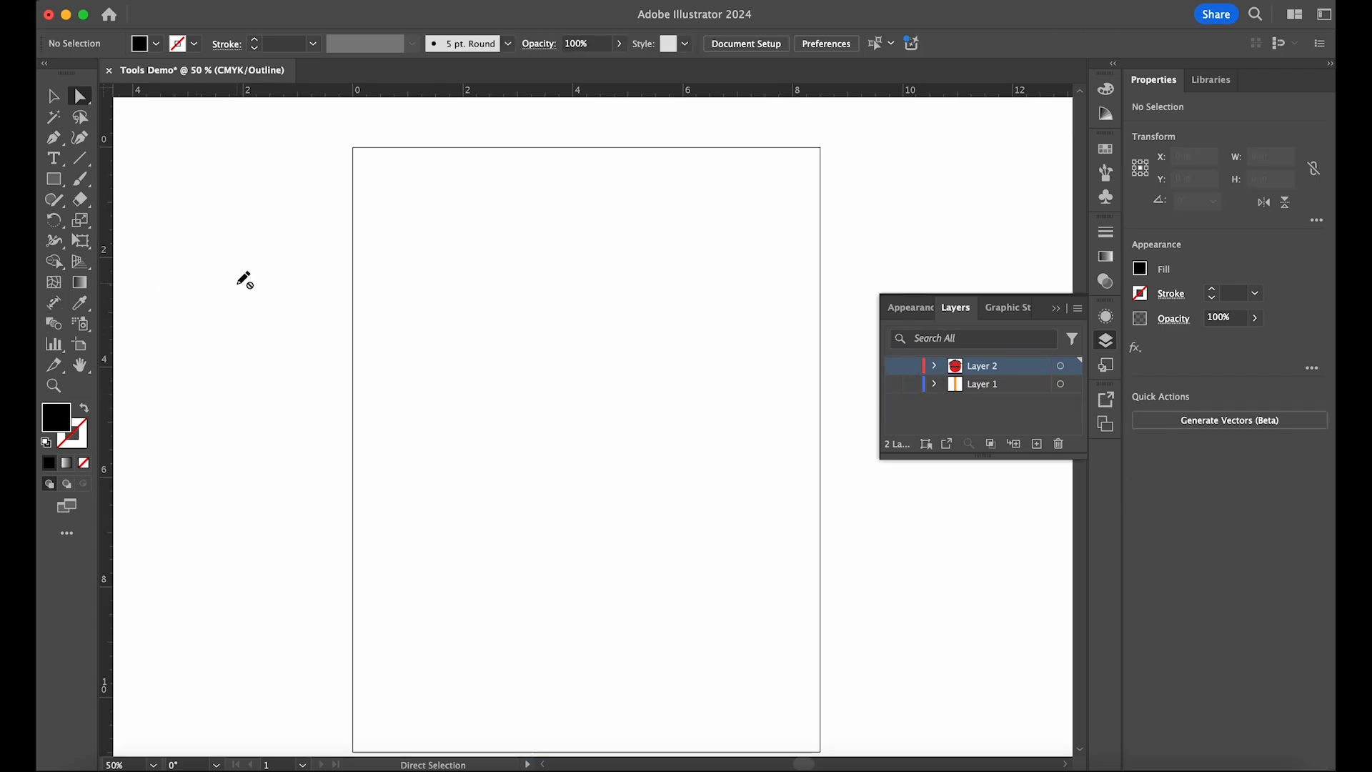
Step: Show Layer 2 again and draw a closed, downward-pointing black triangle about 6.8 in wide and 4.5 in tall over the circle's lower part with the Pen tool
{"action": "left_click", "coordinate": [55, 142]}
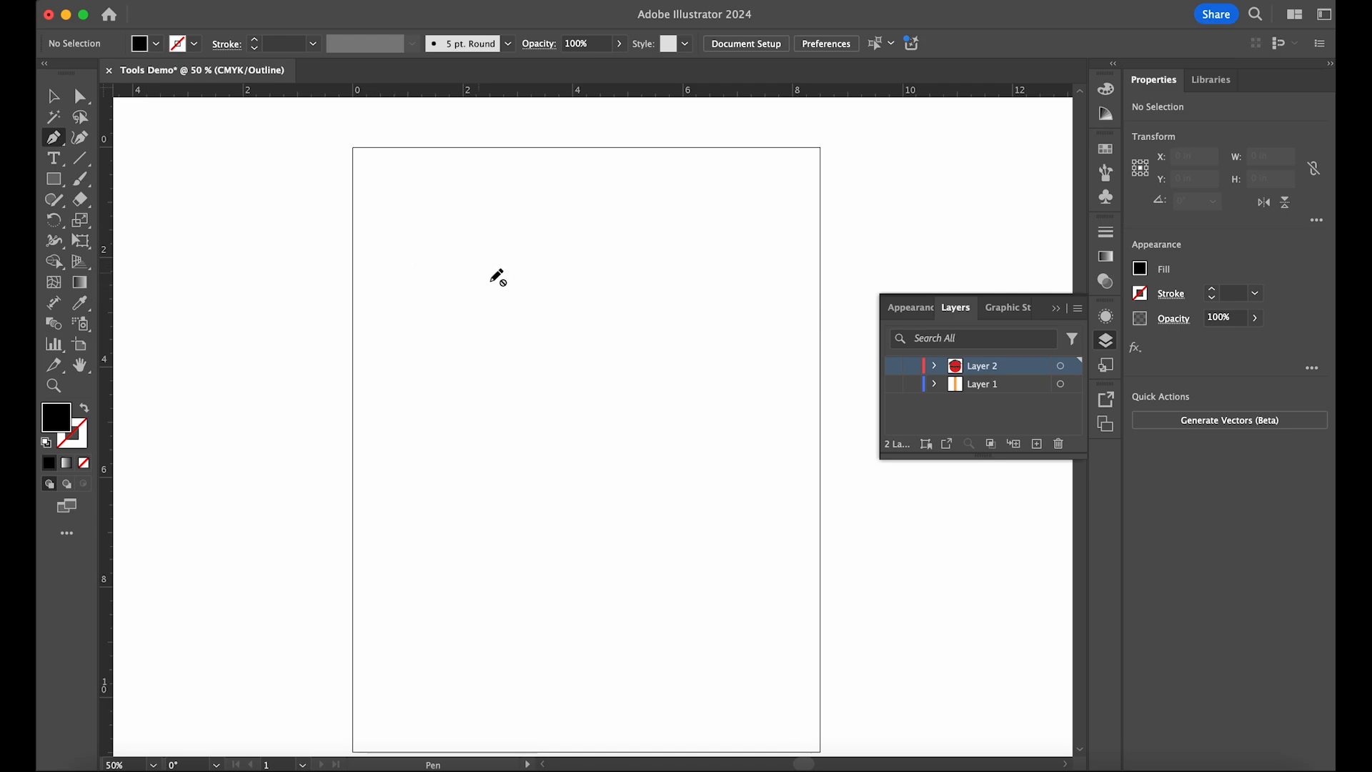
{"action": "left_click", "coordinate": [57, 142]}
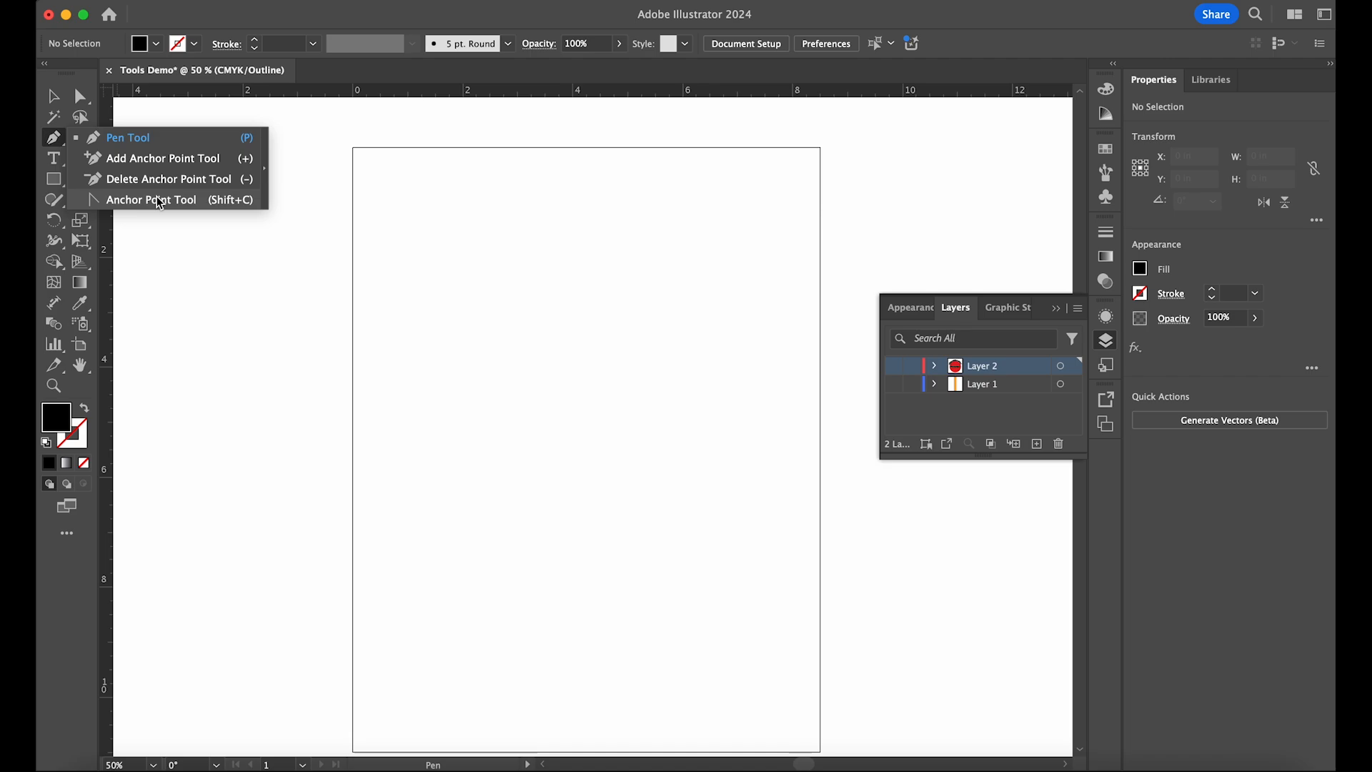
{"action": "left_click", "coordinate": [157, 137]}
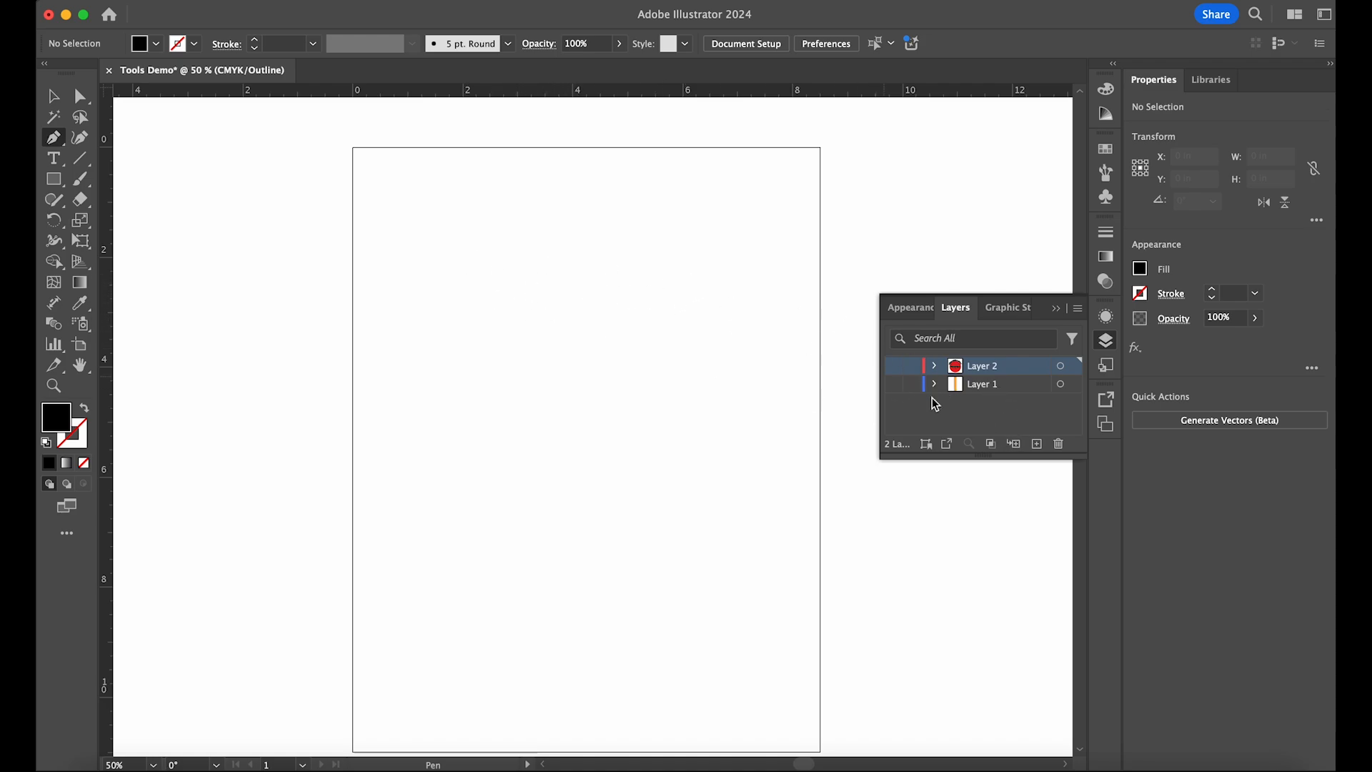
{"action": "left_click", "coordinate": [894, 365]}
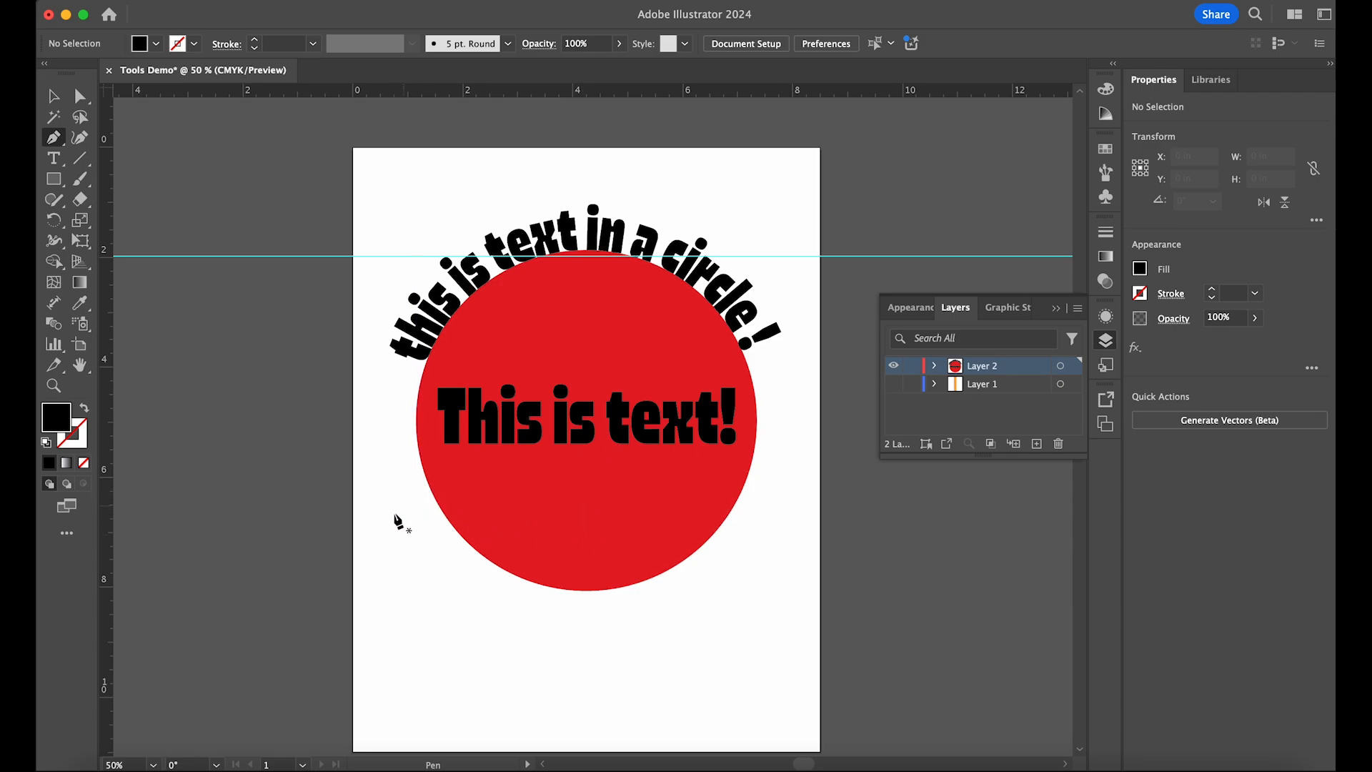
{"action": "left_click", "coordinate": [399, 480]}
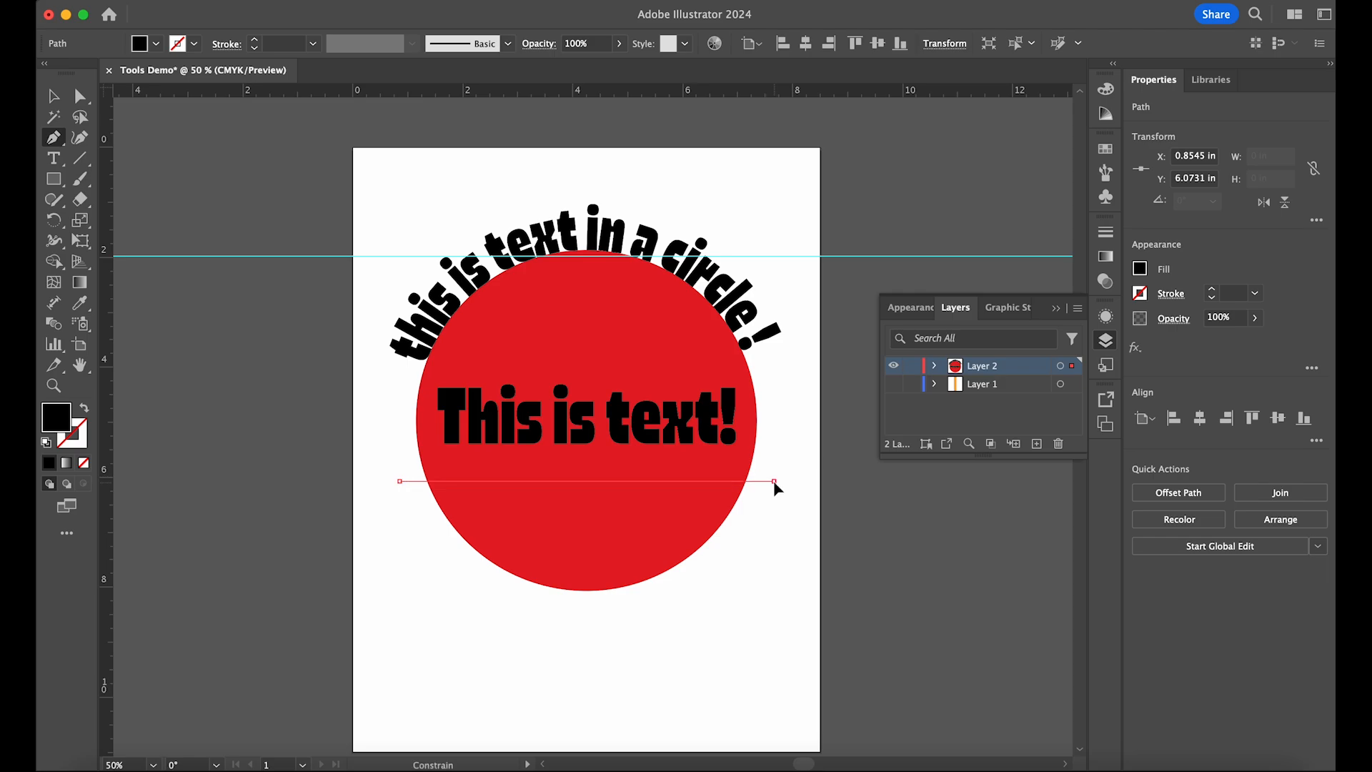
{"action": "left_click", "coordinate": [774, 481]}
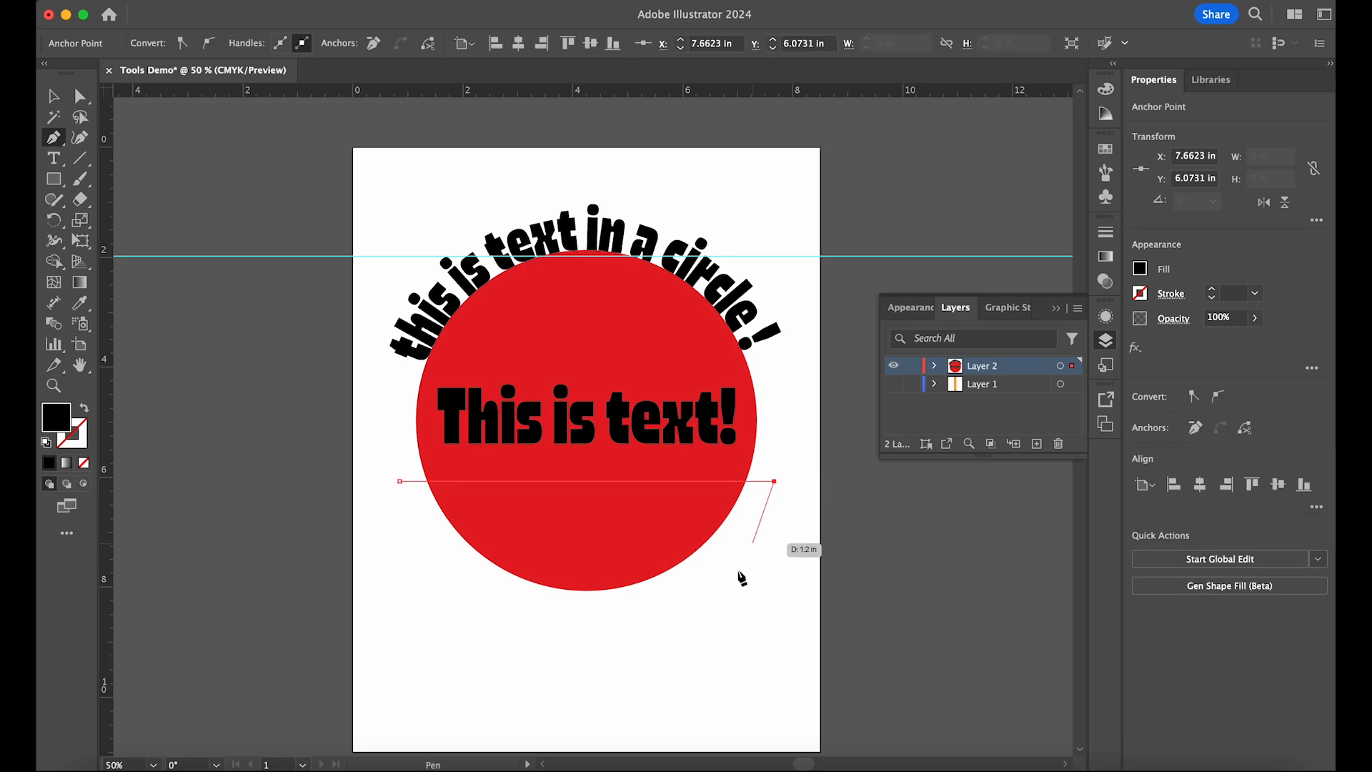
{"action": "left_click", "coordinate": [587, 730]}
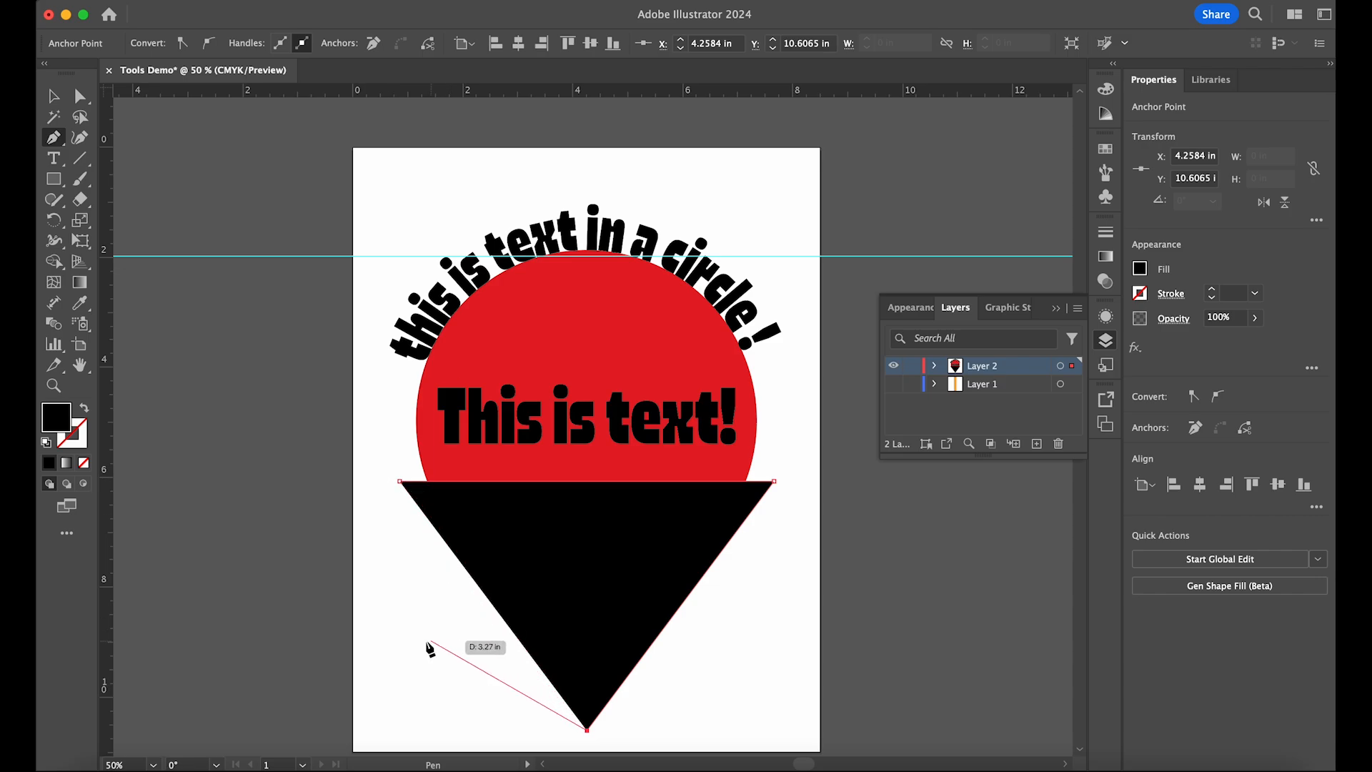
{"action": "left_click", "coordinate": [400, 483]}
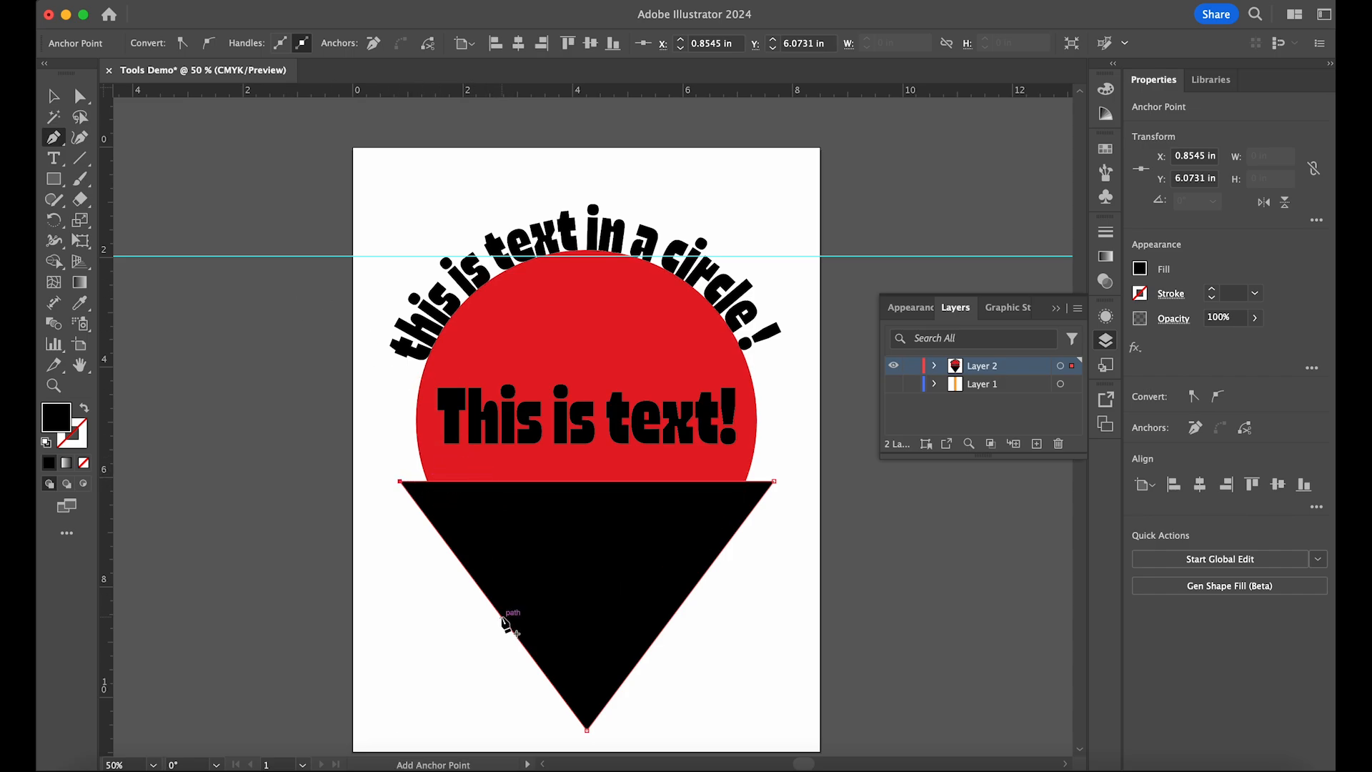
Step: Add an anchor point midway along the triangle's top edge, lower it about 0.53 in, and move both upper corners onto the circle's edge
{"action": "left_click", "coordinate": [587, 481]}
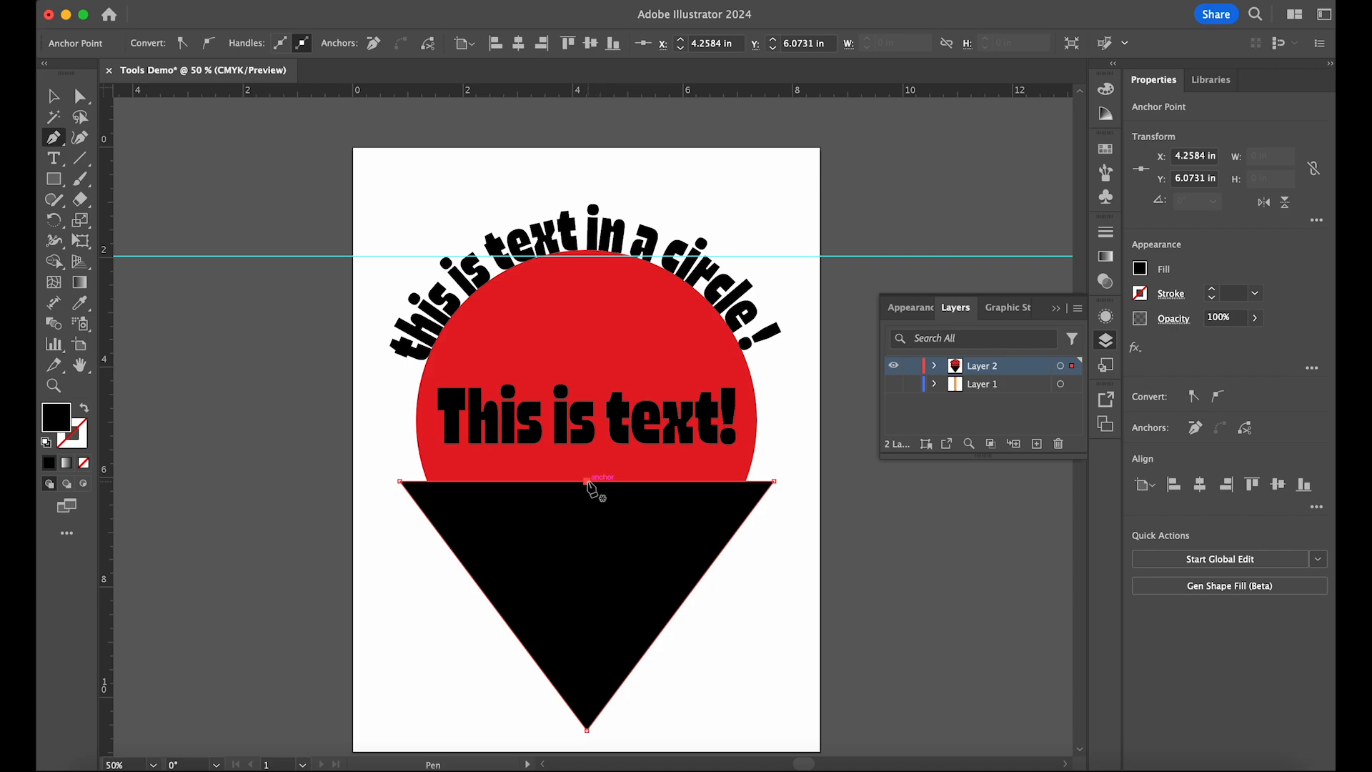
{"action": "key", "text": "alt"}
{"action": "key", "text": "a"}
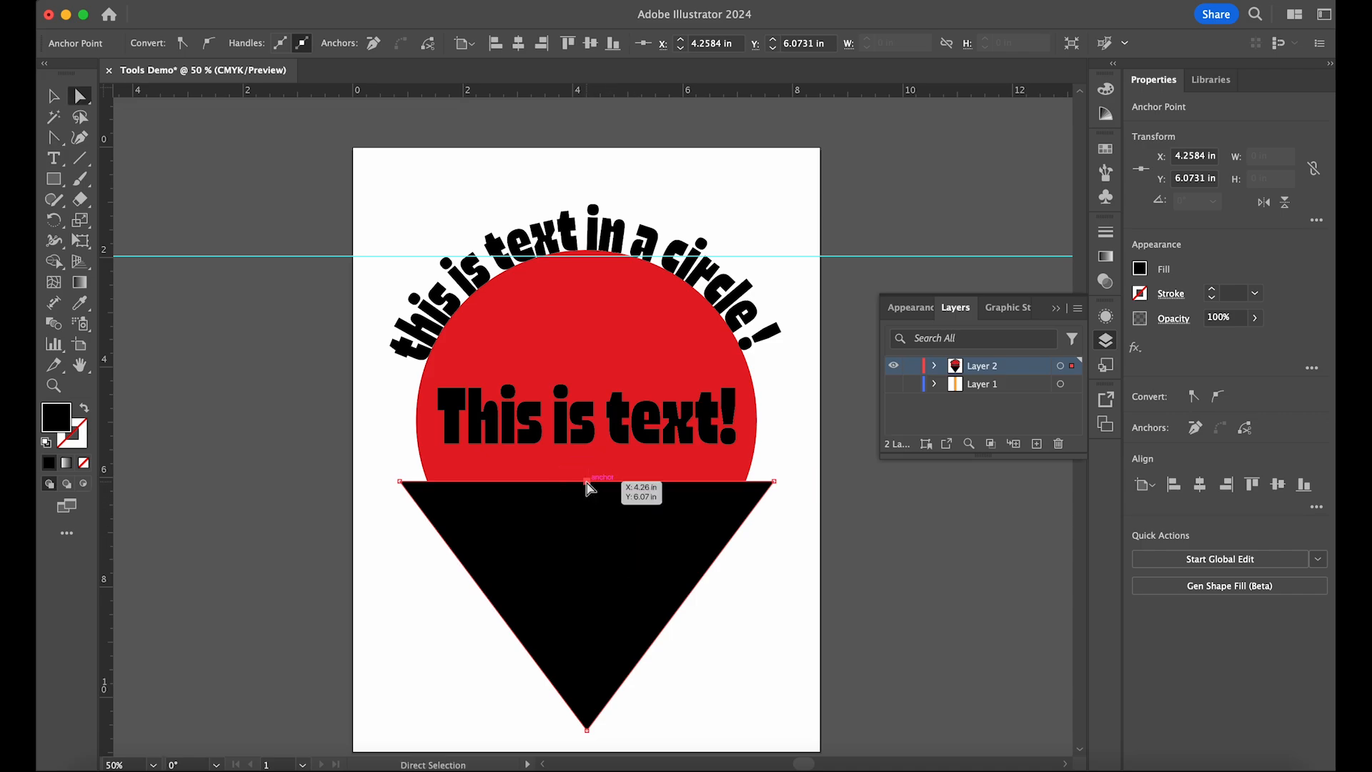
{"action": "left_click_drag", "start_coordinate": [587, 485], "coordinate": [588, 516]}
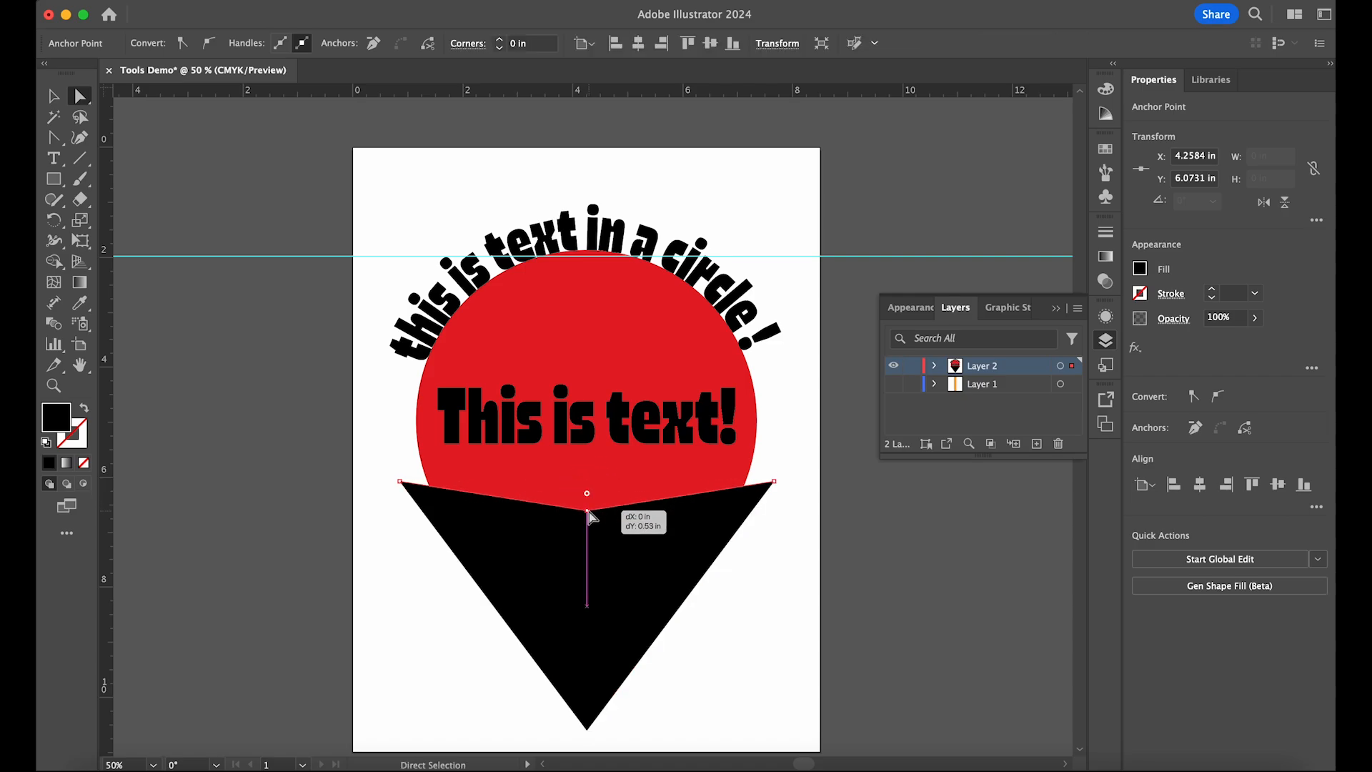
{"action": "left_click_drag", "start_coordinate": [402, 486], "coordinate": [416, 435]}
{"action": "left_click_drag", "start_coordinate": [773, 481], "coordinate": [758, 443]}
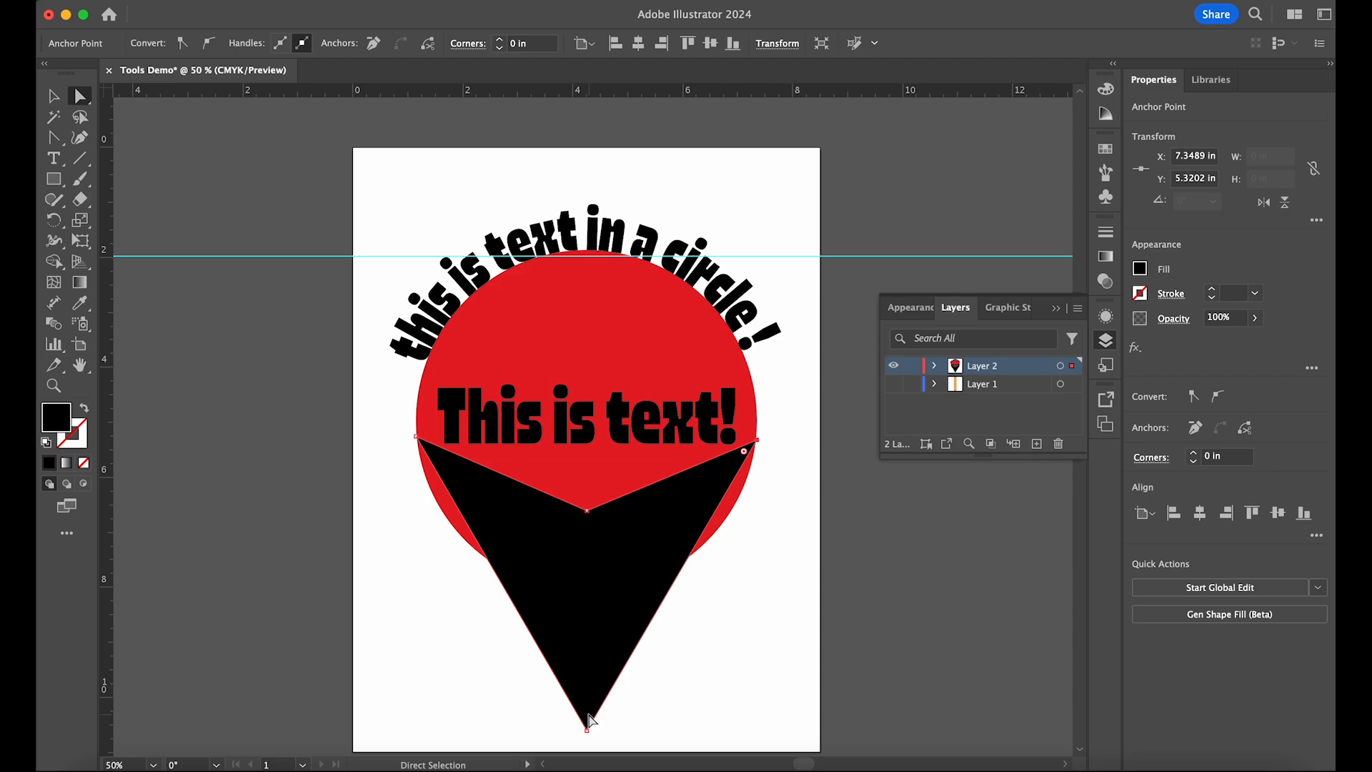
Step: Convert the black shape's top-middle and bottom points to smooth curves with the Anchor Point tool, pulling roughly horizontal handles
{"action": "left_click", "coordinate": [55, 138]}
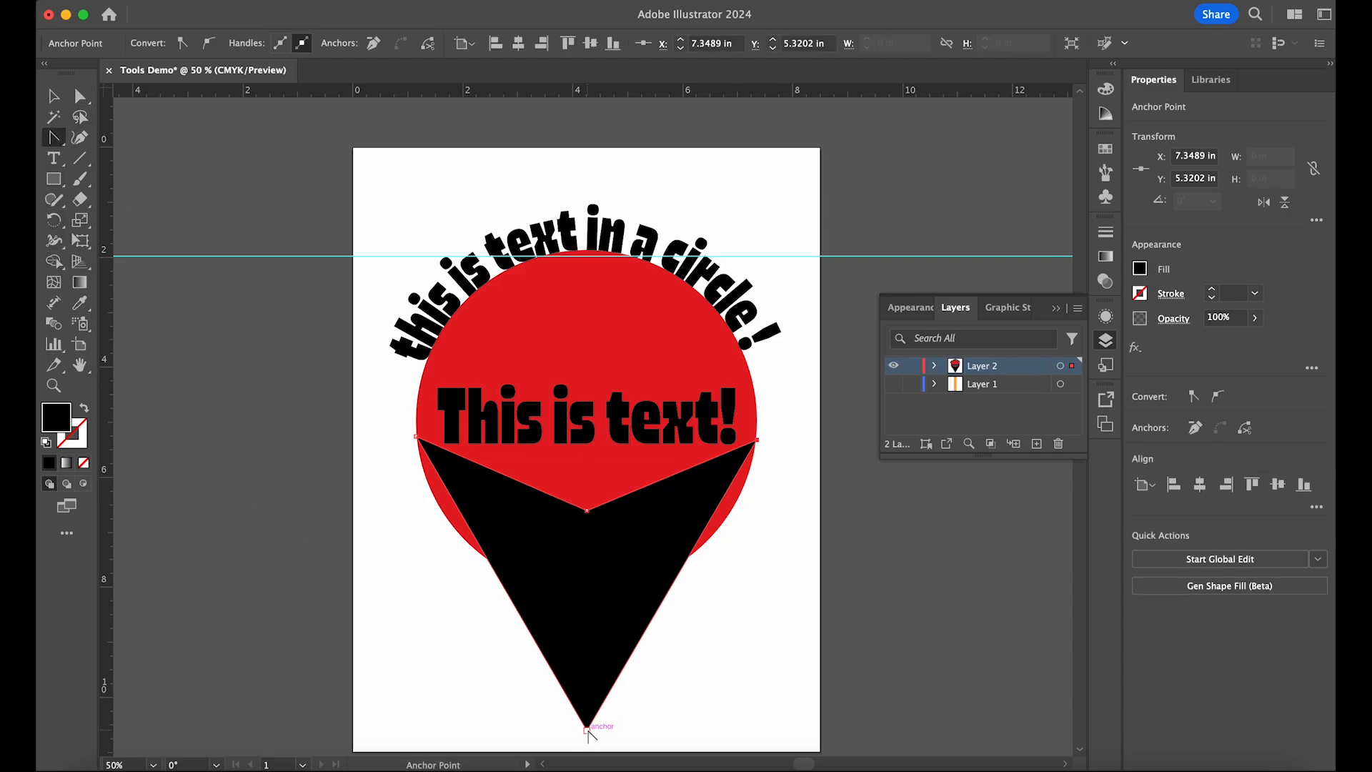
{"action": "key", "text": "super"}
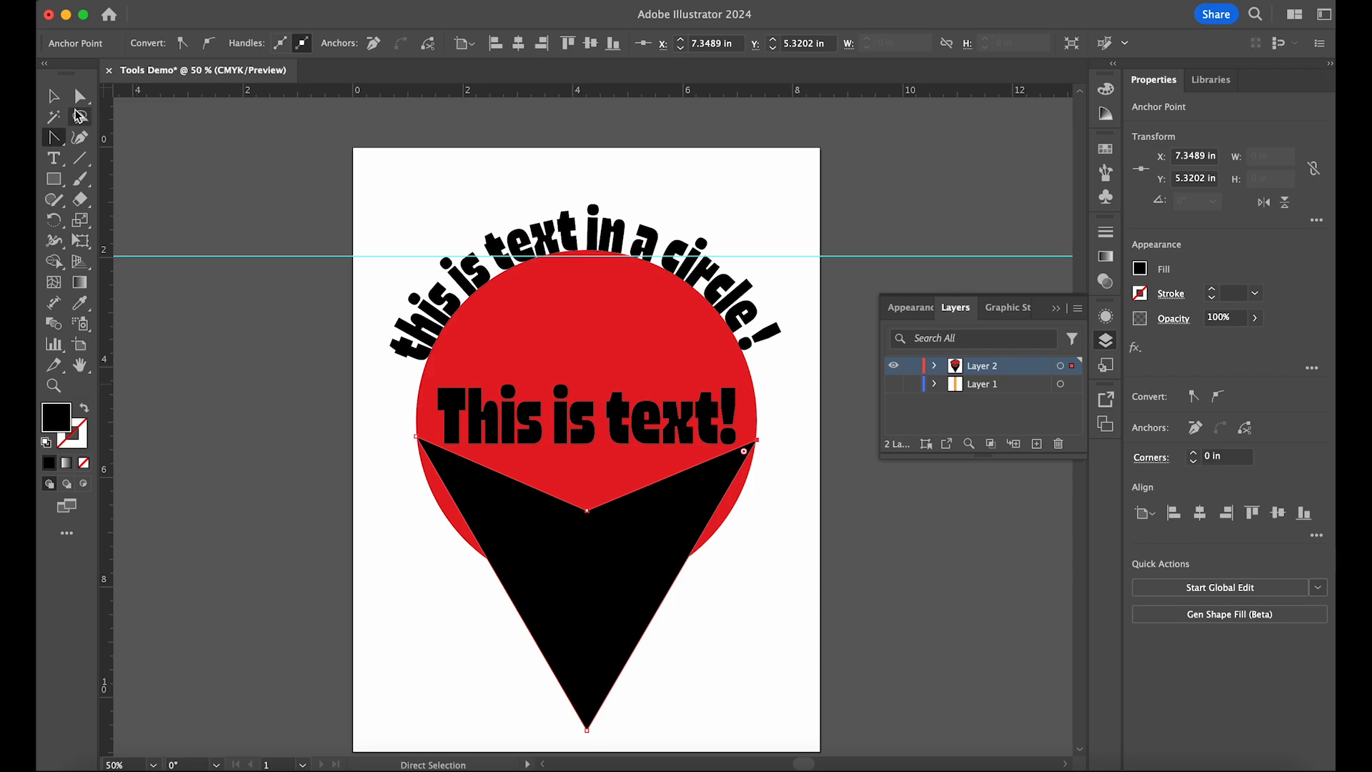
{"action": "key", "text": "p"}
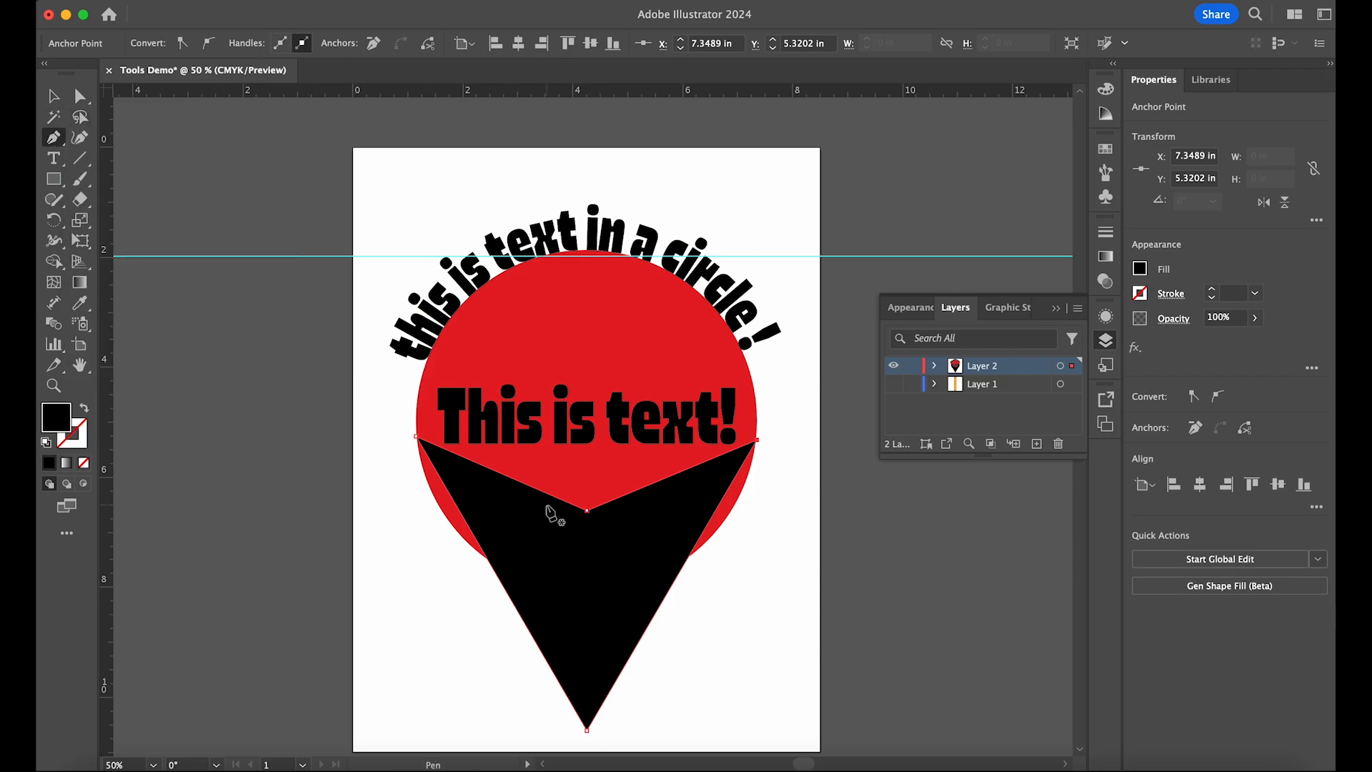
{"action": "key", "text": "super"}
{"action": "left_click", "coordinate": [55, 139]}
{"action": "key", "text": "shift+c"}
{"action": "left_click_drag", "start_coordinate": [586, 510], "coordinate": [651, 511]}
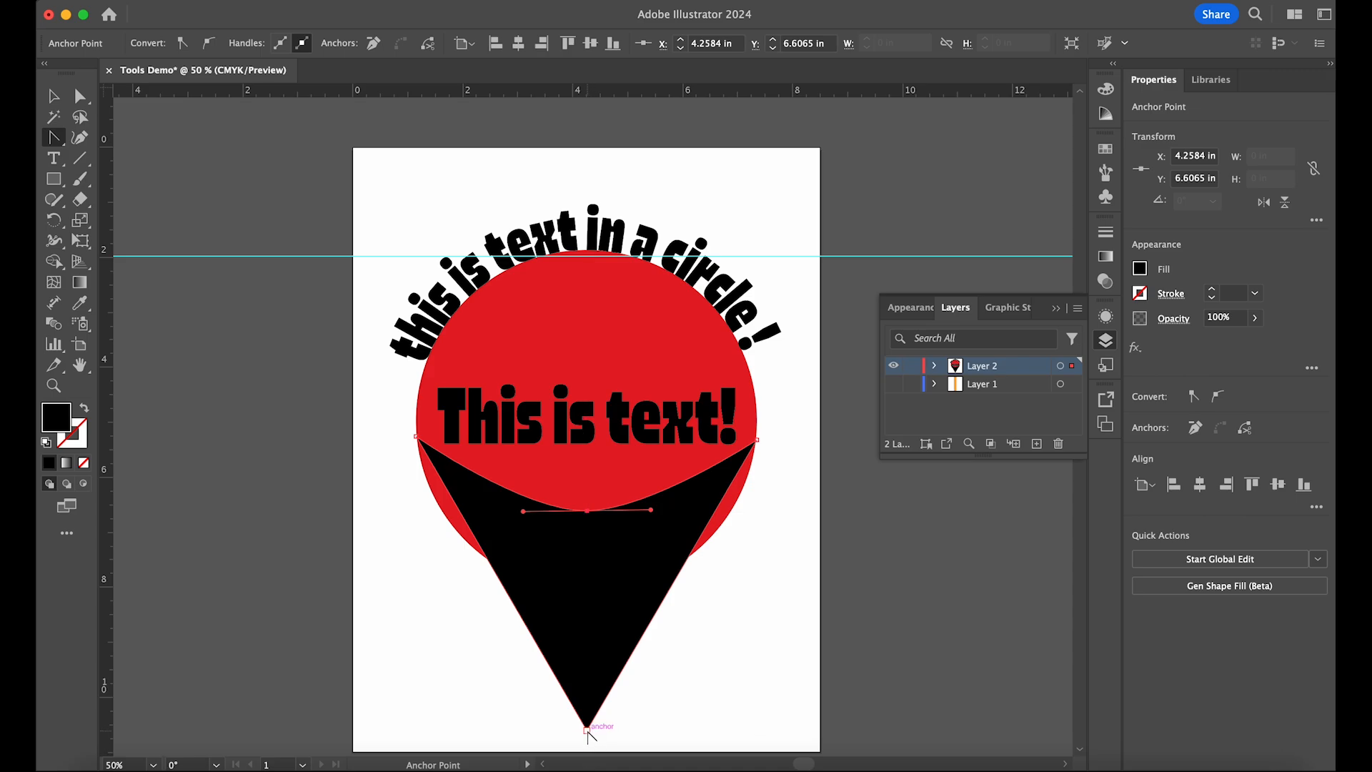
{"action": "left_click_drag", "start_coordinate": [587, 730], "coordinate": [463, 727]}
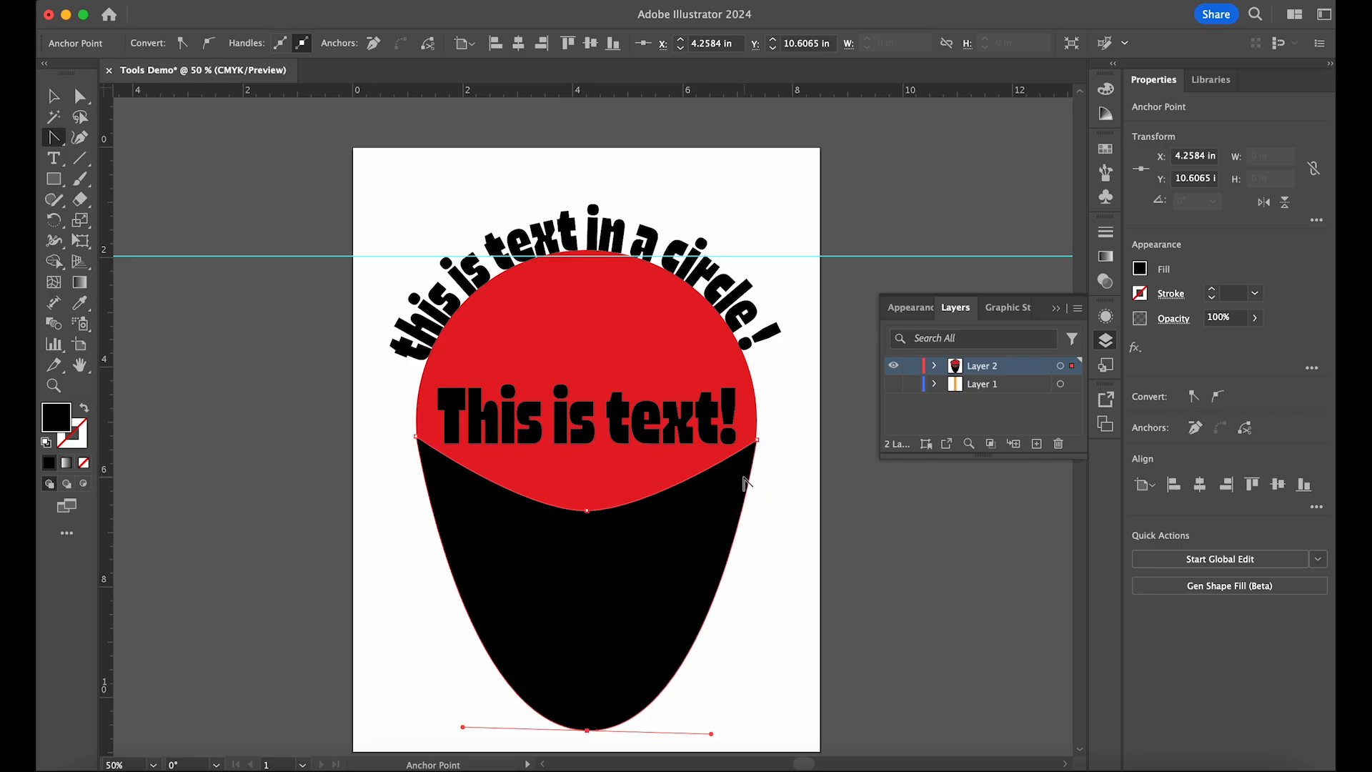
Step: Examine the curved black shape up close and as a whole, especially where its upper corners meet the red circle
{"action": "key", "text": "super+equal"}
{"action": "key", "text": "space"}
{"action": "left_click_drag", "start_coordinate": [809, 210], "coordinate": [765, 459]}
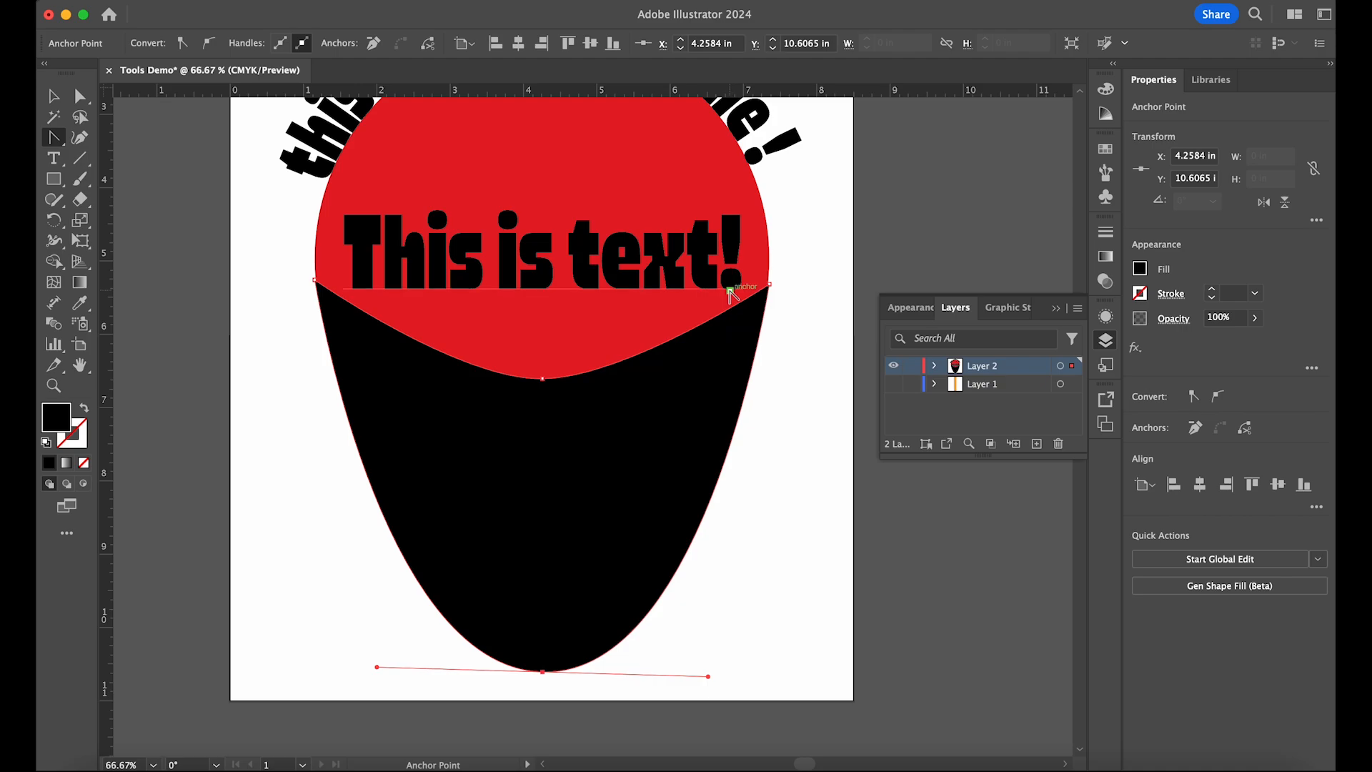
{"action": "key", "text": "p"}
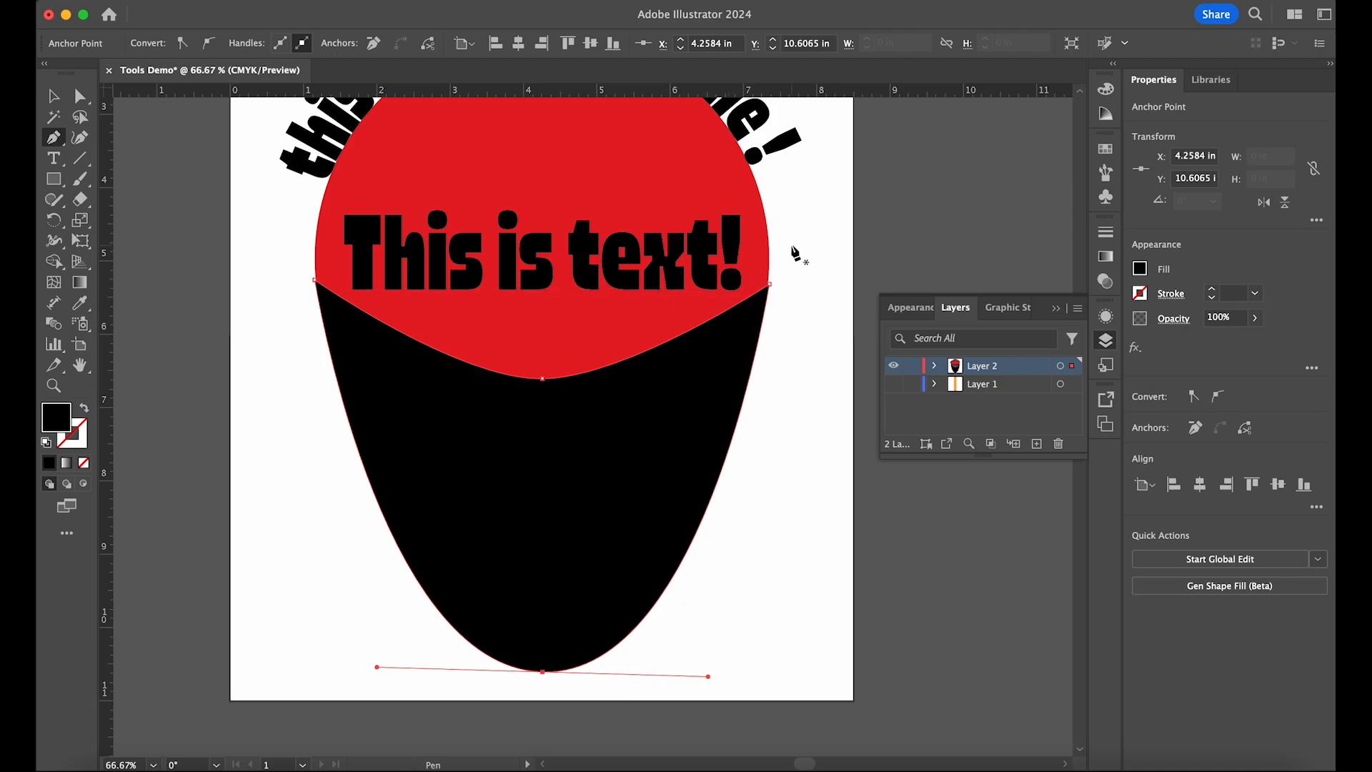
{"action": "key", "text": "v"}
{"action": "left_click", "coordinate": [803, 242]}
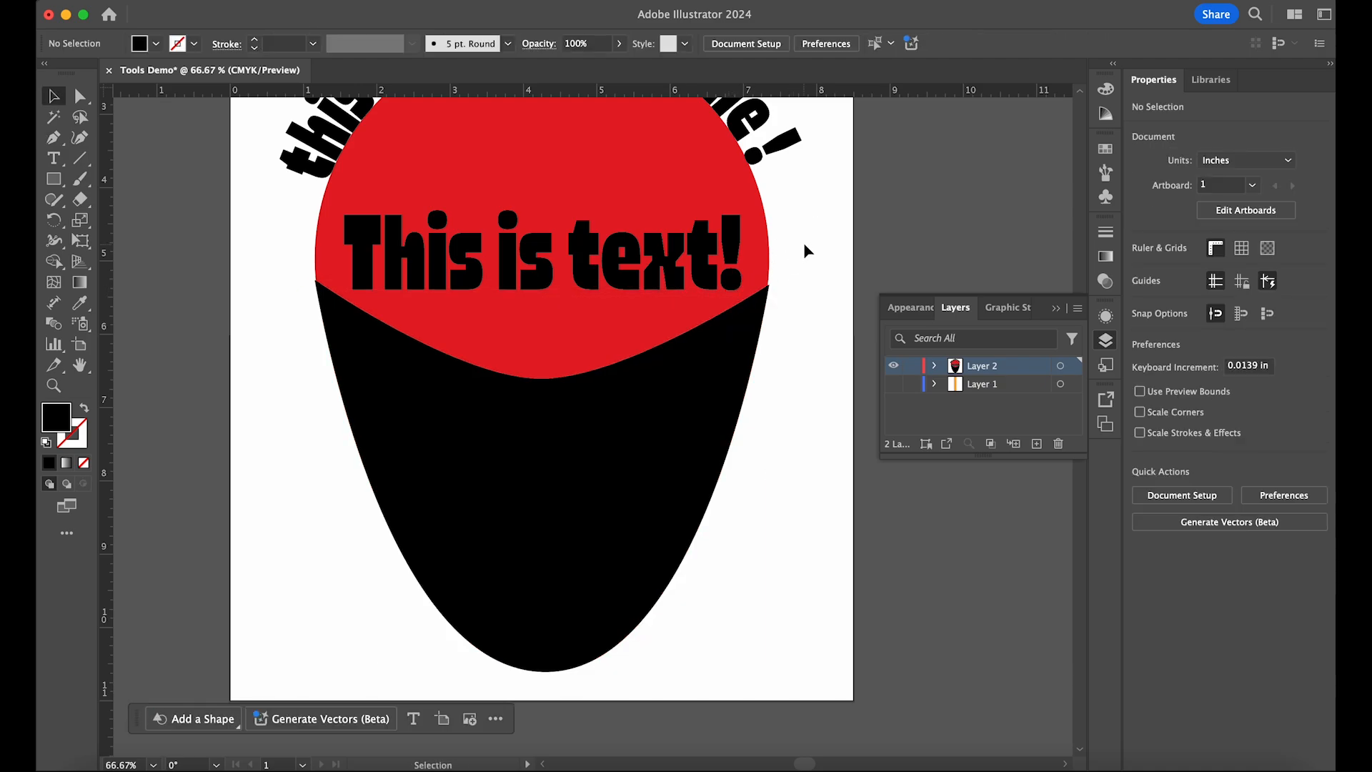
{"action": "left_click", "coordinate": [747, 325]}
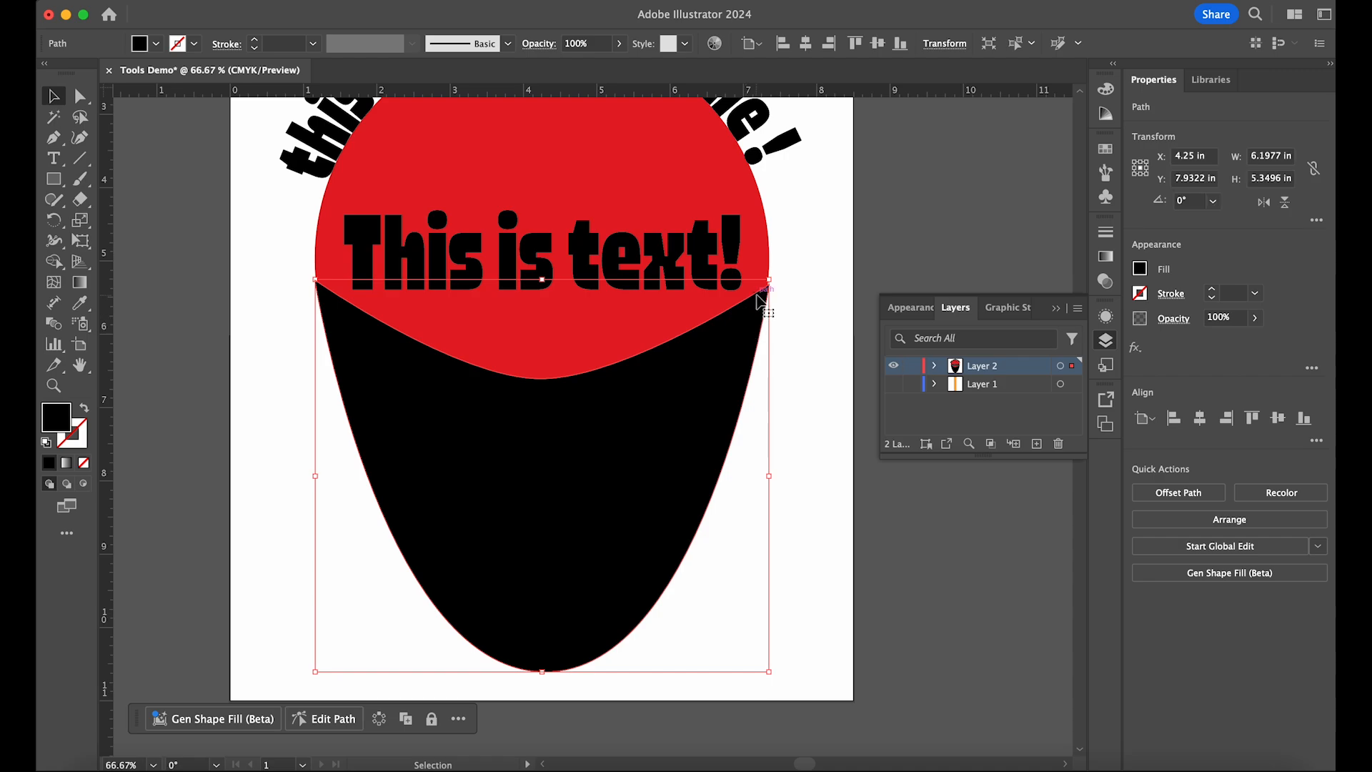
{"action": "key", "text": "super+equal"}
{"action": "key", "text": "v"}
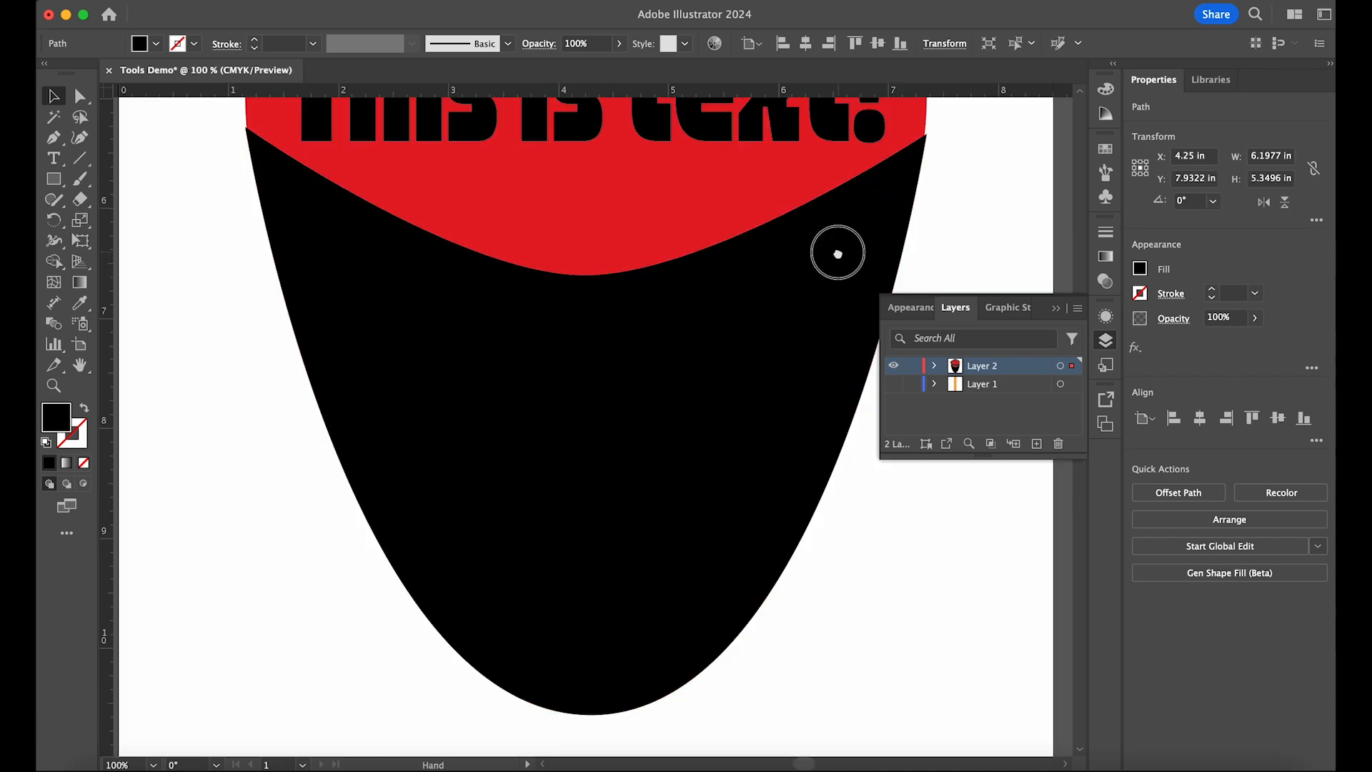
{"action": "scroll", "coordinate": [836, 251], "scroll_direction": "up", "scroll_amount": 5}
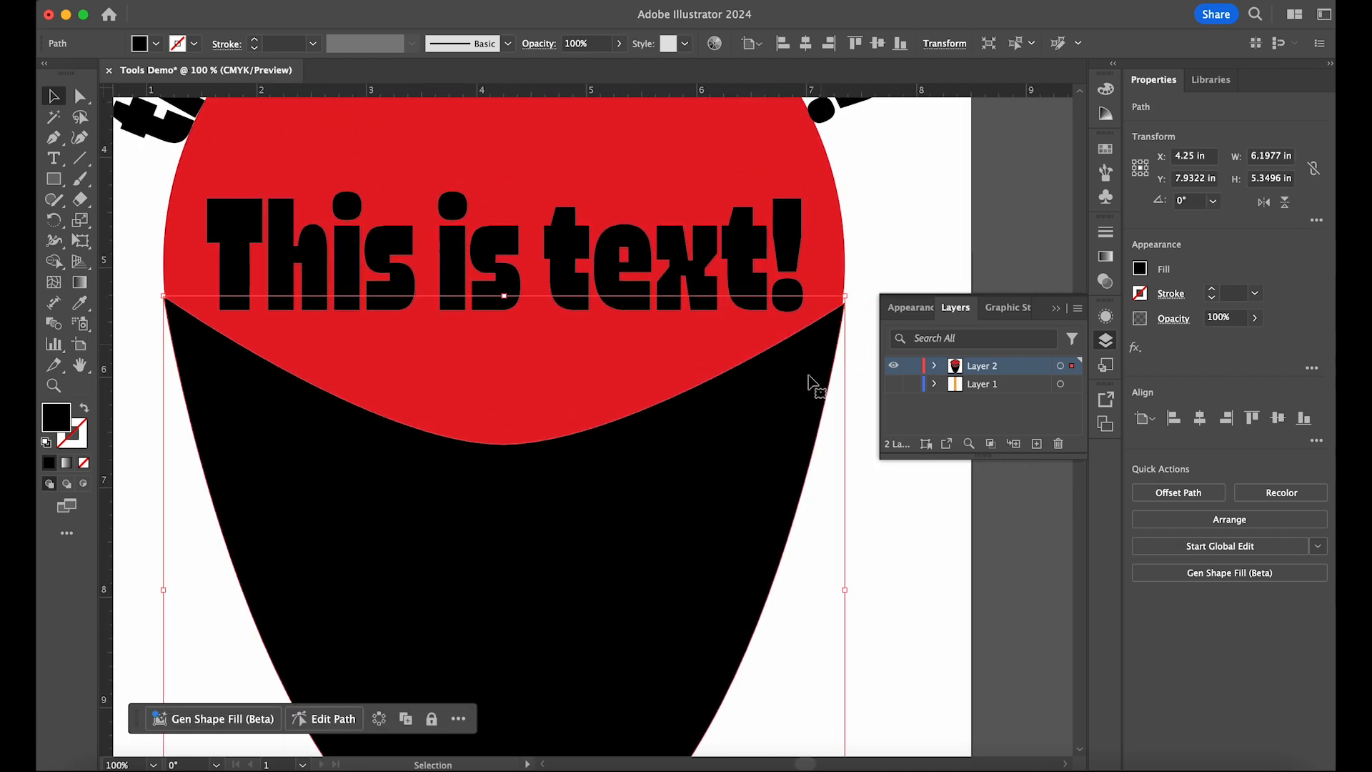
{"action": "key", "text": "a"}
{"action": "key", "text": "super+0"}
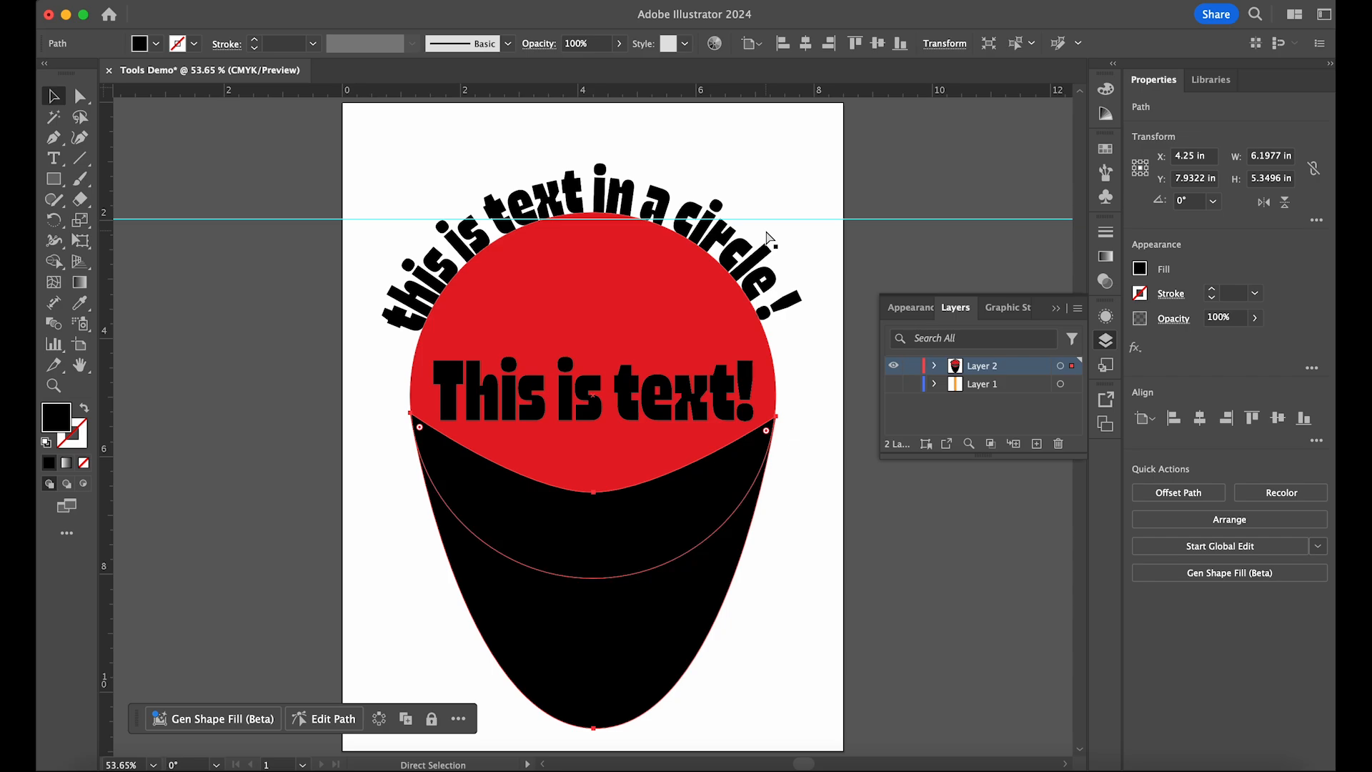
{"action": "key", "text": "v"}
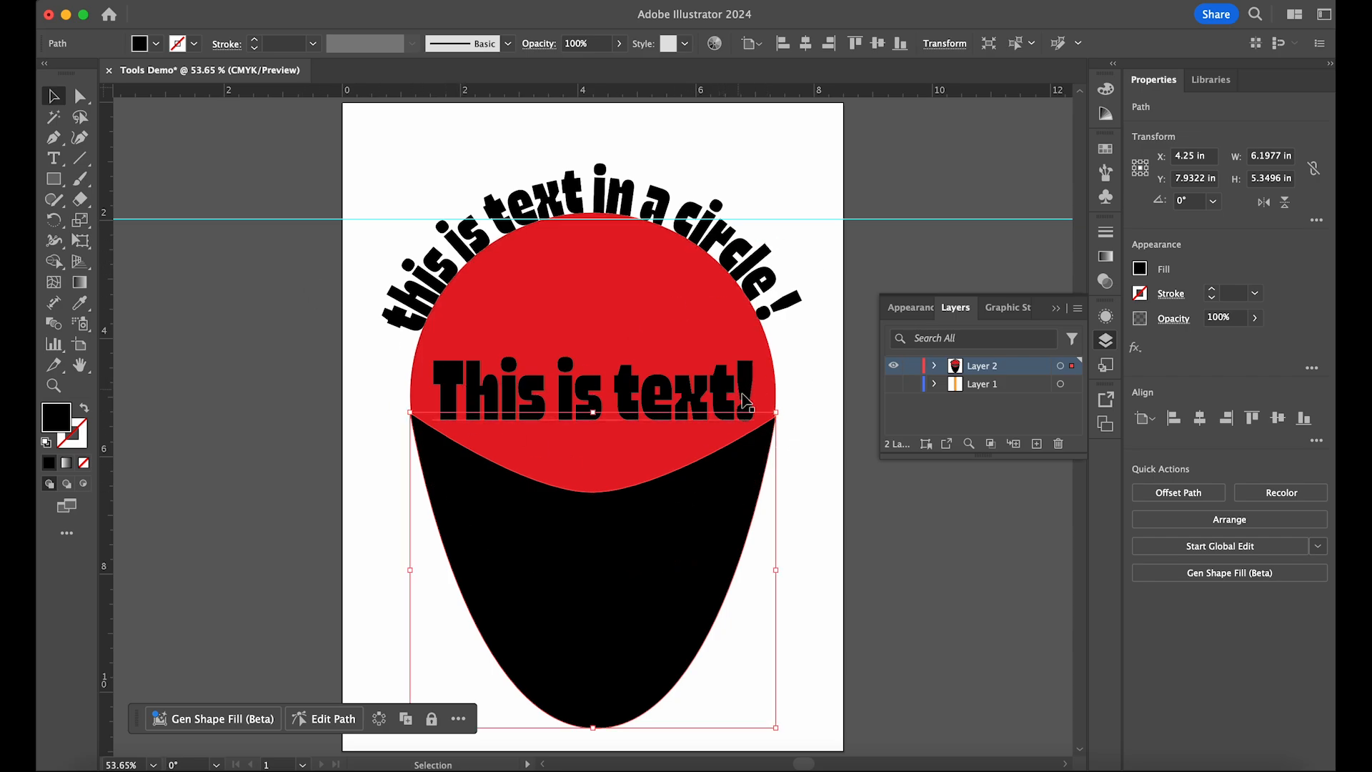
{"action": "left_click", "coordinate": [805, 425]}
Step: Try pulling long curve handles from the black shape's right corner and starting a Pen path beside it, and undo both
{"action": "key", "text": "p"}
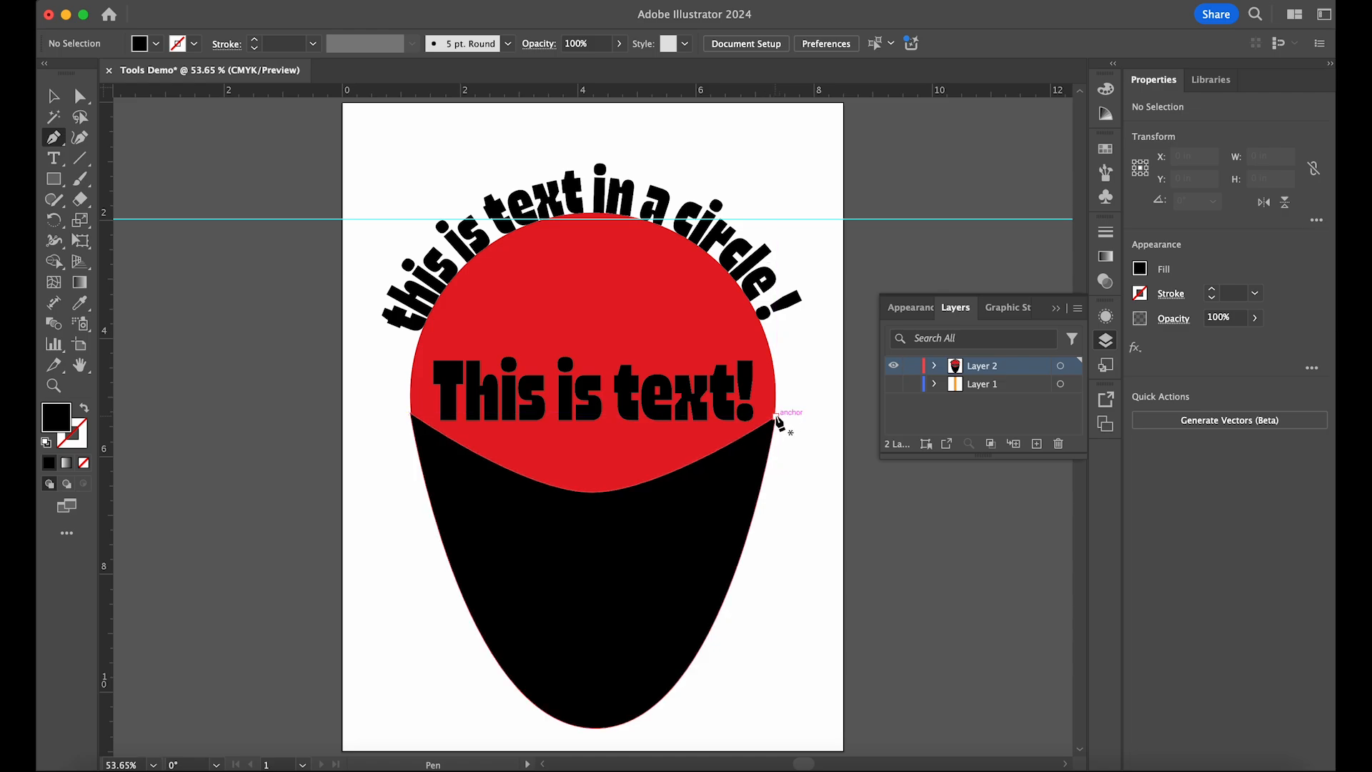
{"action": "key", "text": "shift+c"}
{"action": "left_click_drag", "start_coordinate": [777, 416], "coordinate": [687, 323]}
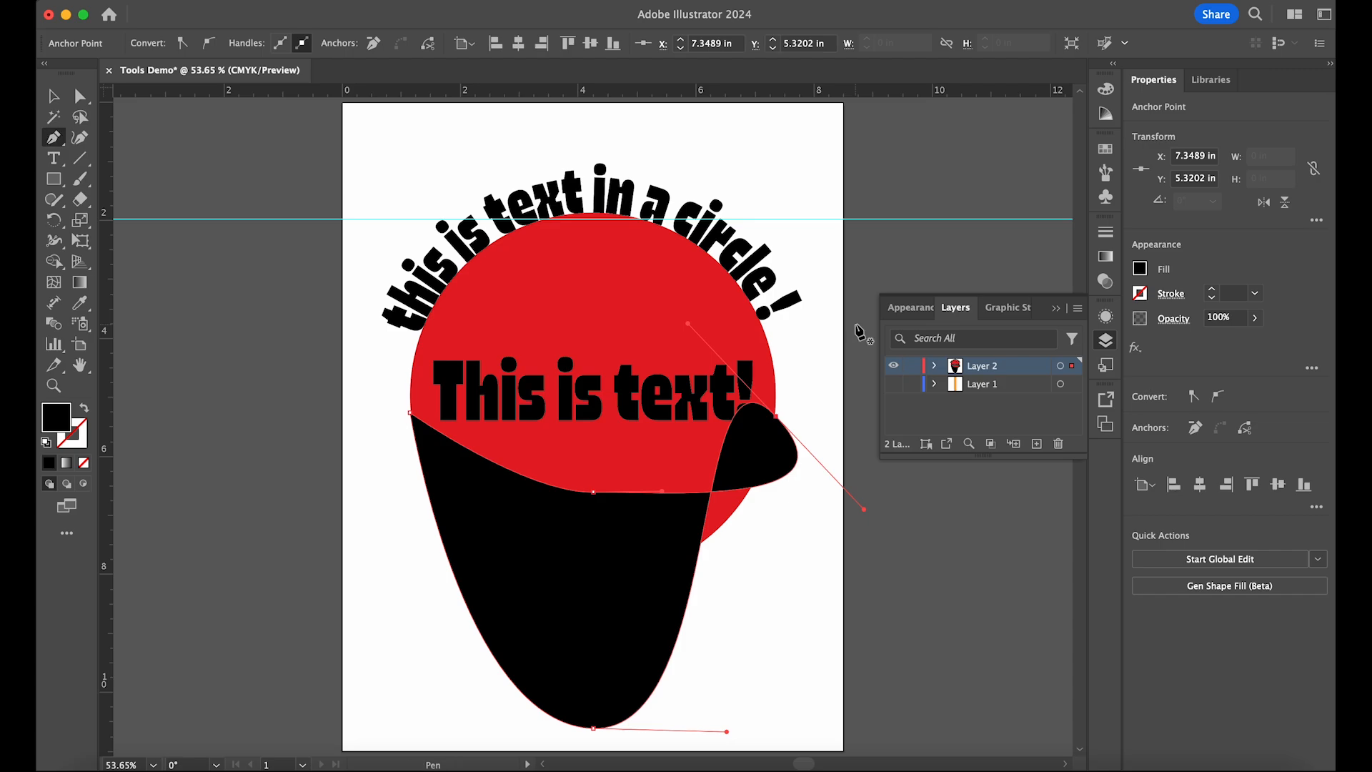
{"action": "key", "text": "p"}
{"action": "left_click_drag", "start_coordinate": [843, 352], "coordinate": [881, 457]}
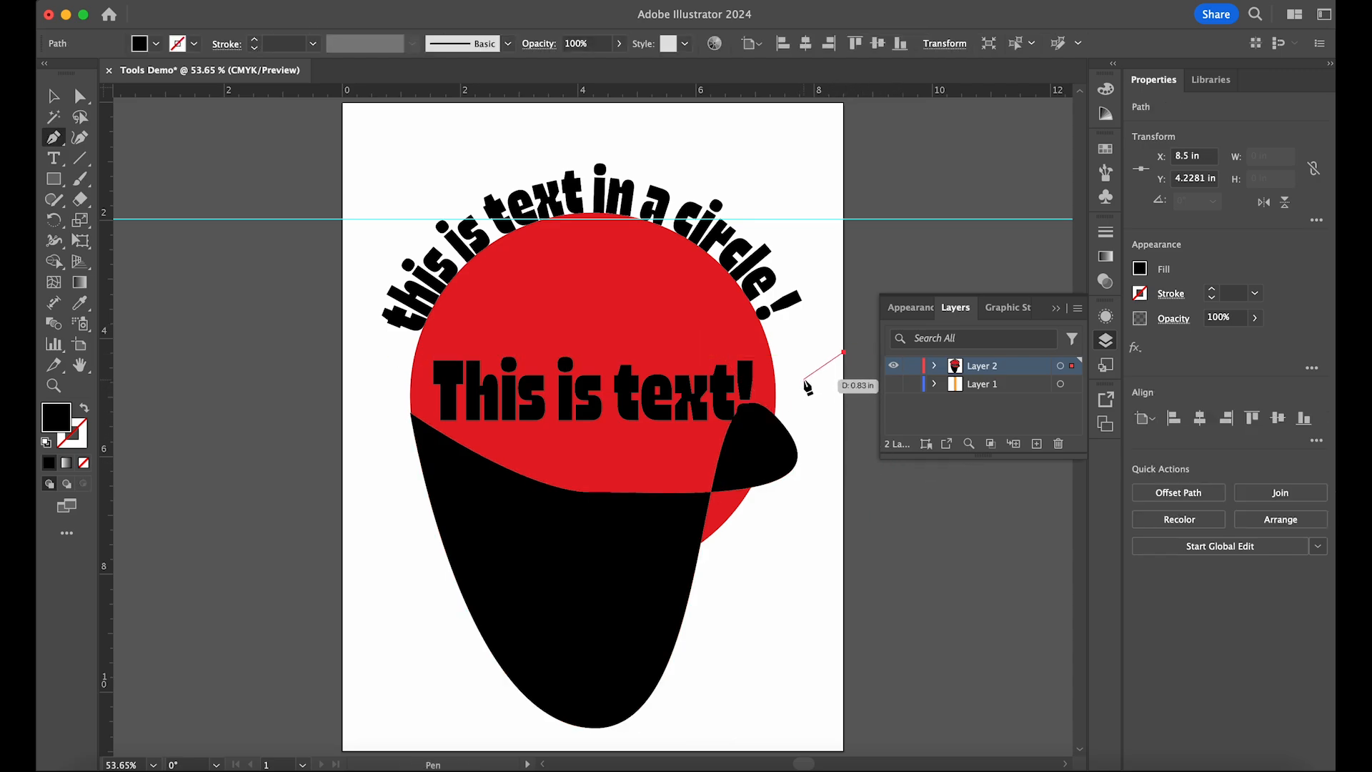
{"action": "key", "text": "super+z"}
{"action": "key", "text": "super+z"}
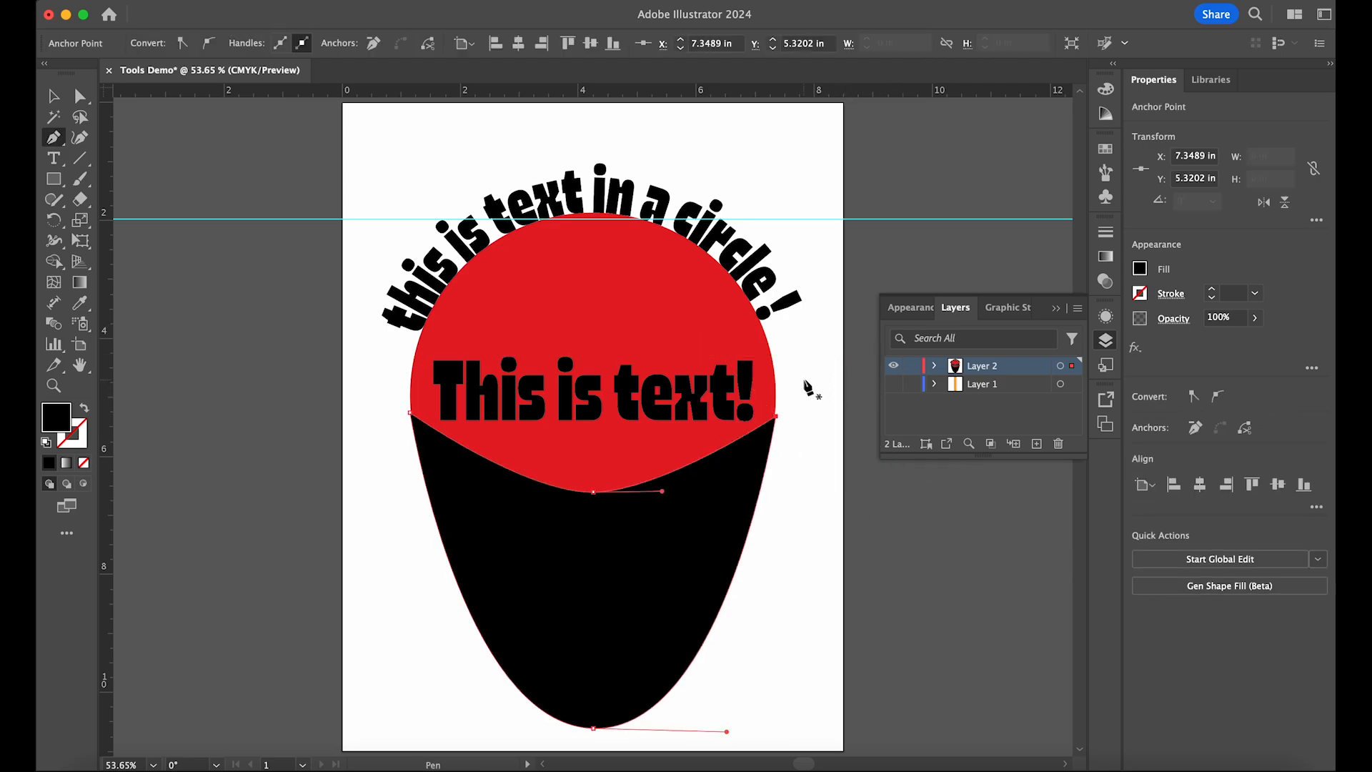
Step: Pull short curve handles from the black shape's right corner and swing the upper handle down along the top edge to keep a sharp tip
{"action": "key", "text": "shift+c"}
{"action": "left_click_drag", "start_coordinate": [777, 415], "coordinate": [786, 433]}
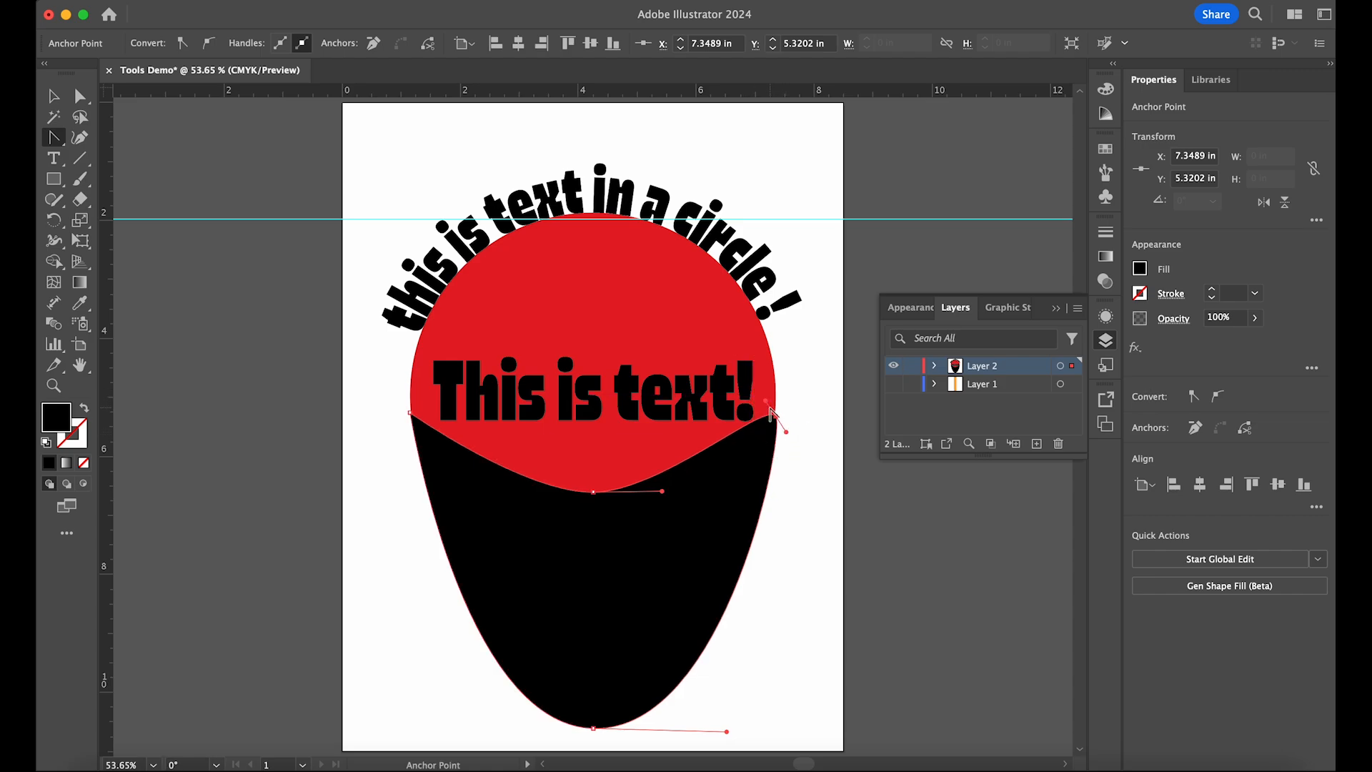
{"action": "left_click_drag", "start_coordinate": [766, 403], "coordinate": [740, 445]}
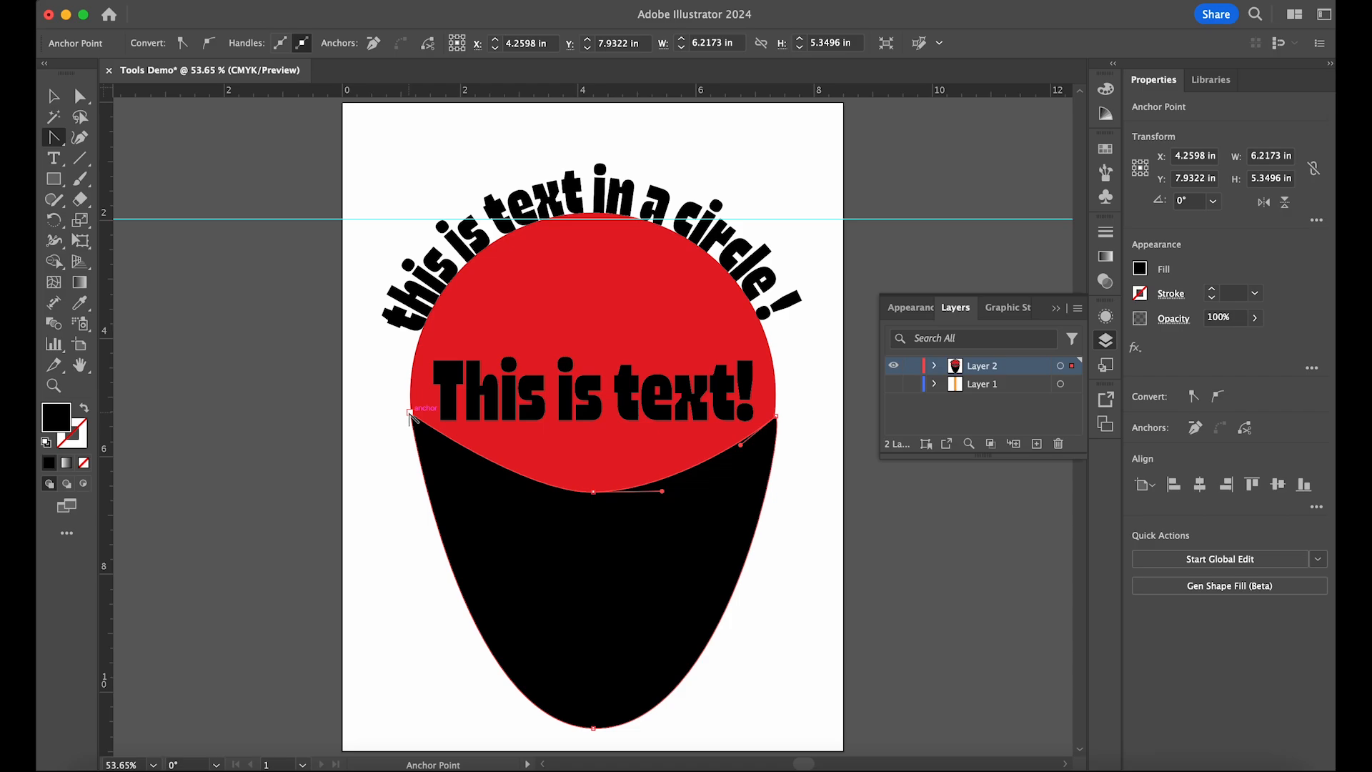
Step: Pull short curve handles from the black shape's left corner and swing the upper handle down along the top edge to keep a sharp tip
{"action": "left_click_drag", "start_coordinate": [410, 413], "coordinate": [424, 411]}
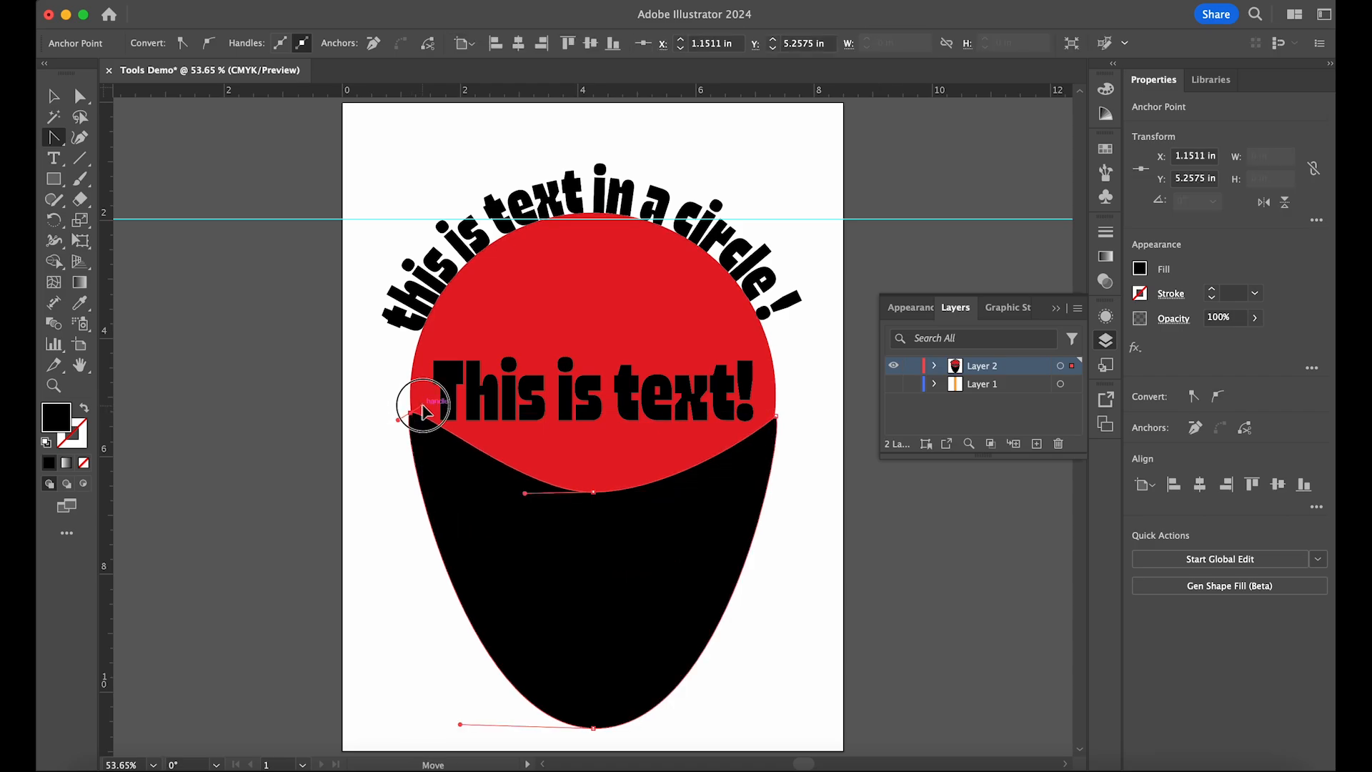
{"action": "left_click", "coordinate": [434, 441]}
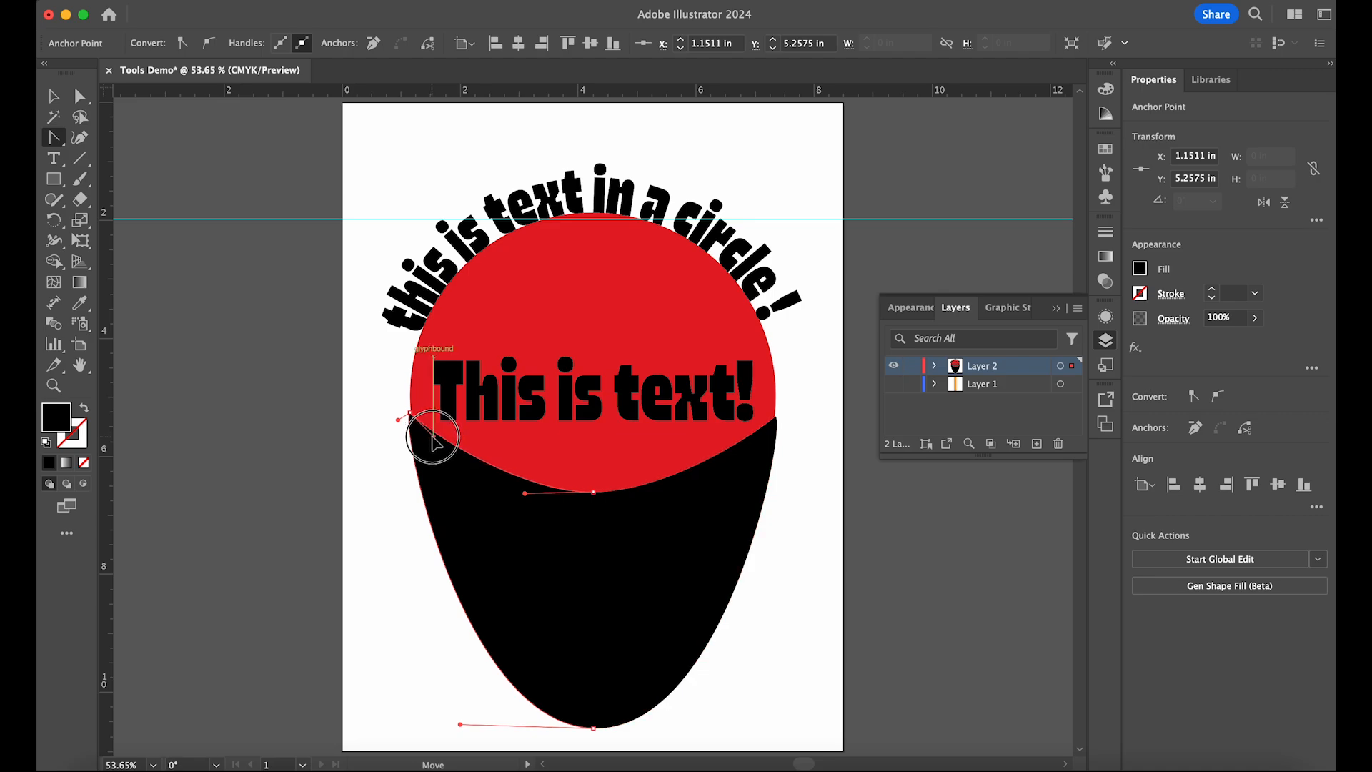
{"action": "left_click_drag", "start_coordinate": [433, 436], "coordinate": [433, 437]}
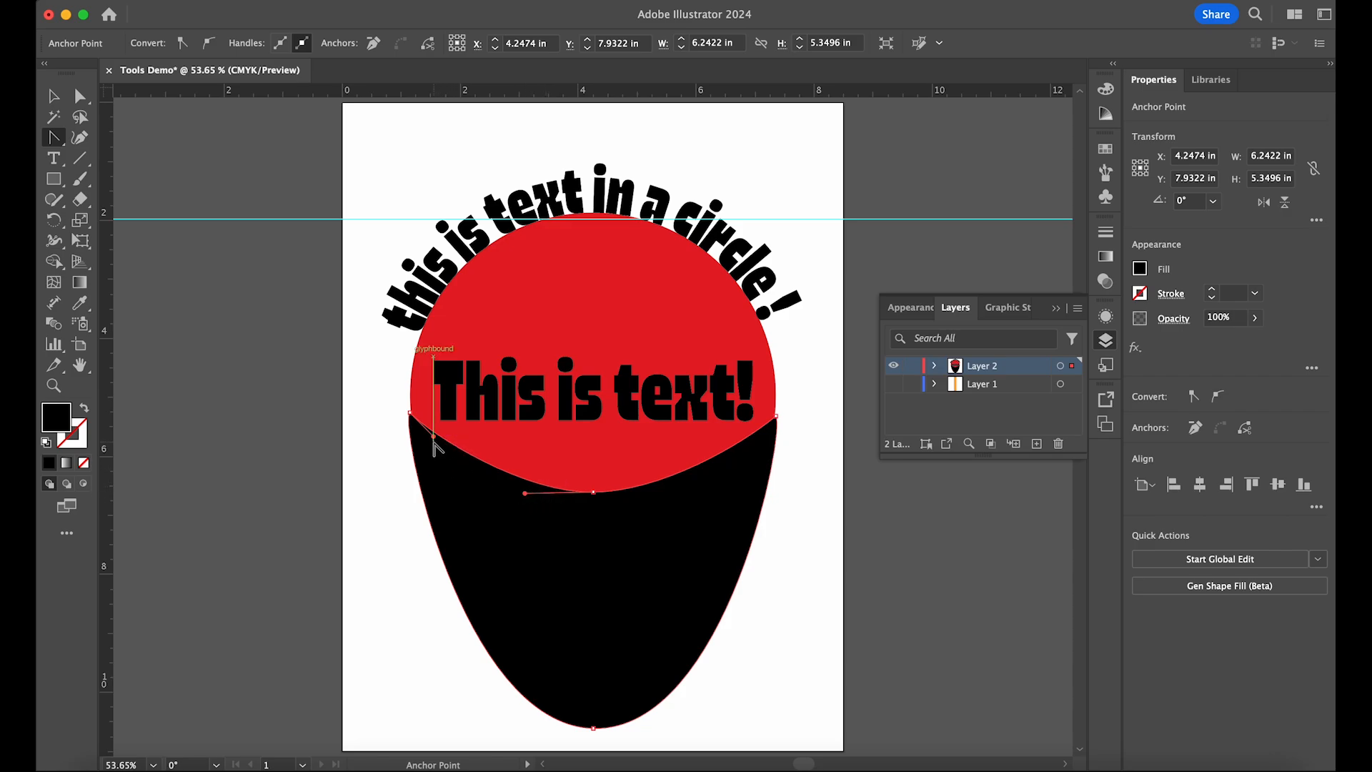
{"action": "left_click_drag", "start_coordinate": [433, 441], "coordinate": [557, 245]}
{"action": "key", "text": "ctrl+z"}
Step: Draw a closed six-point angry-eyes shape about 4.2 in wide with the Pen tool, above "This is text!" on the red circle
{"action": "left_click", "coordinate": [55, 137]}
{"action": "left_click", "coordinate": [135, 135]}
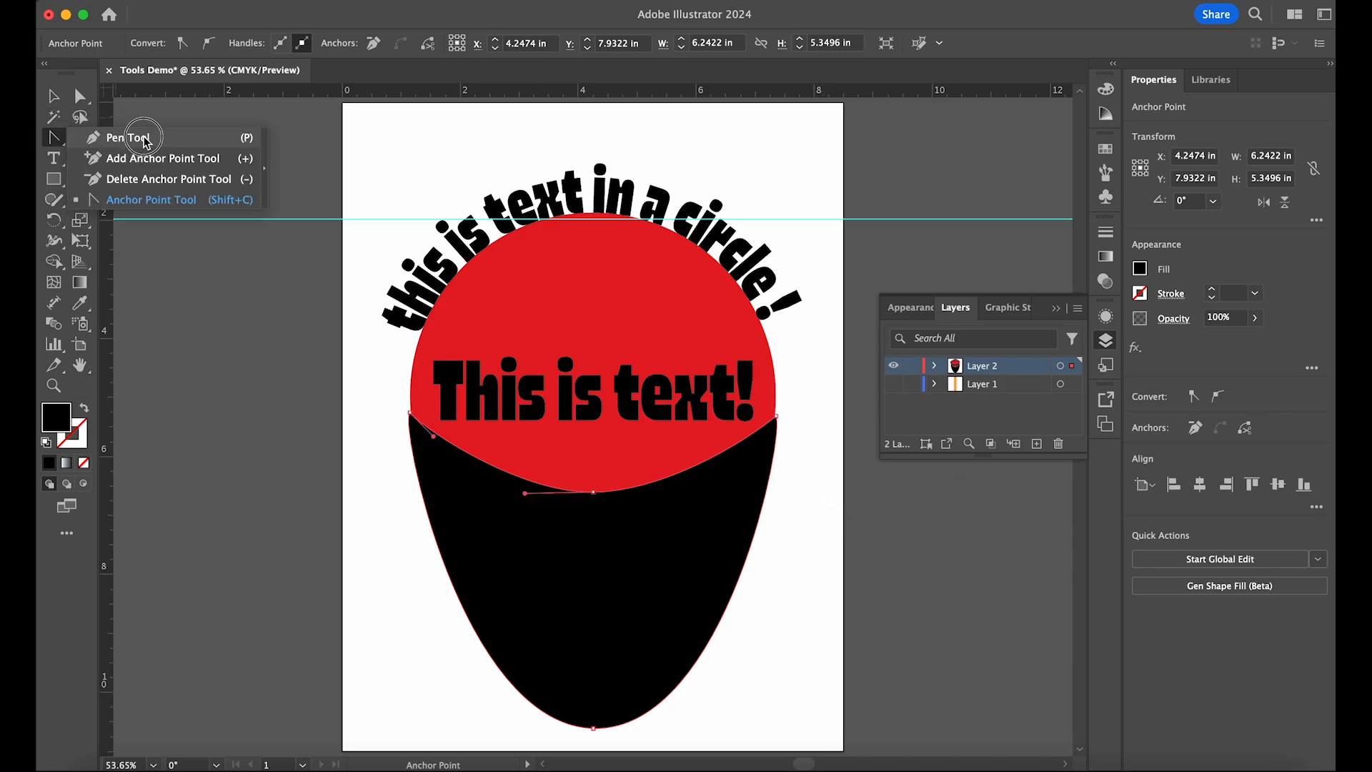
{"action": "left_click", "coordinate": [461, 296]}
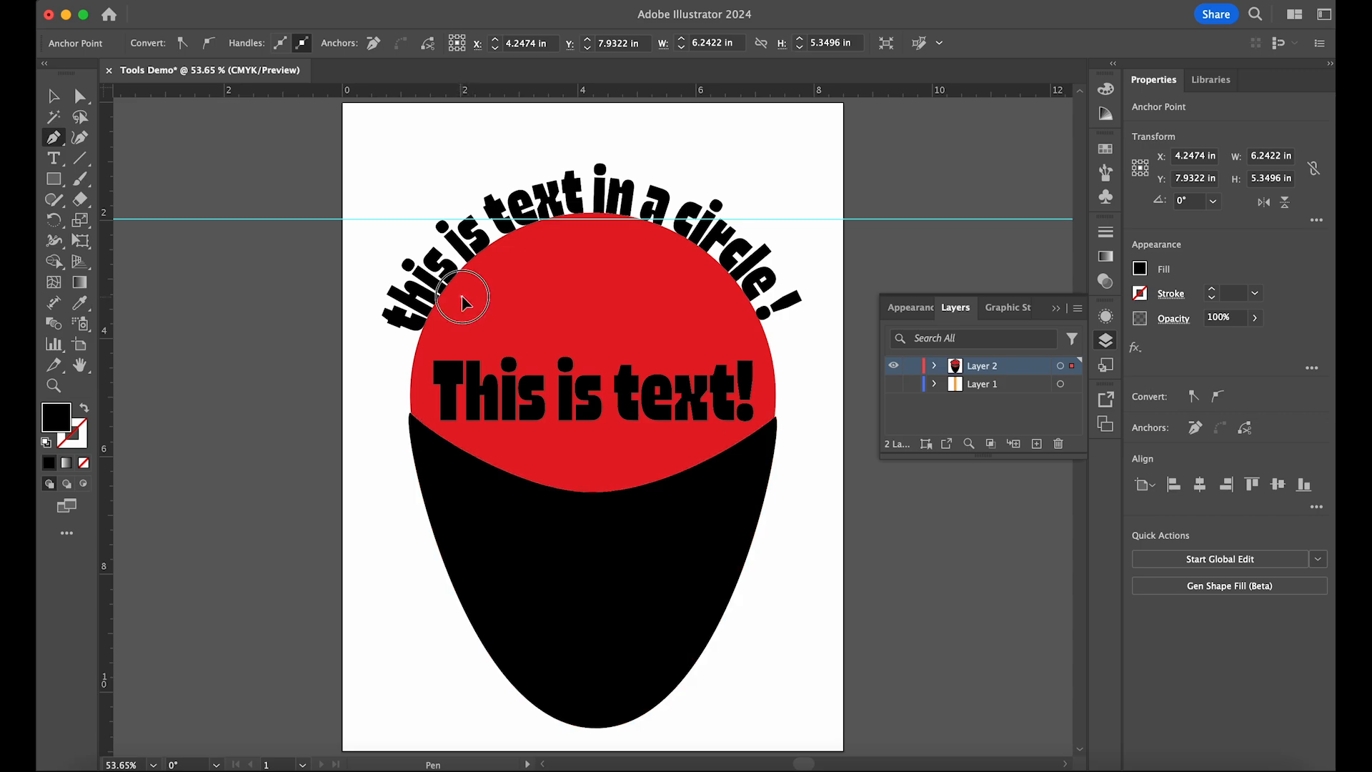
{"action": "left_click", "coordinate": [593, 328]}
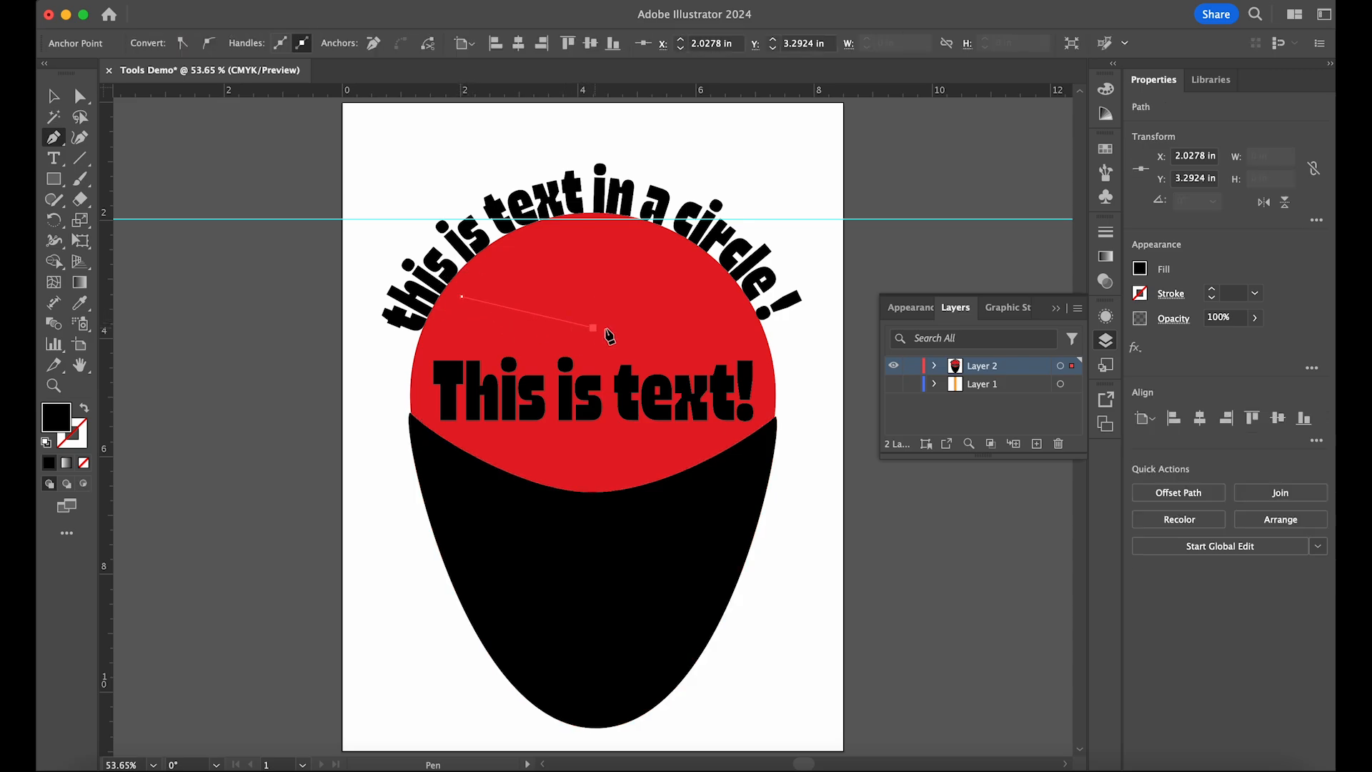
{"action": "left_click", "coordinate": [712, 296]}
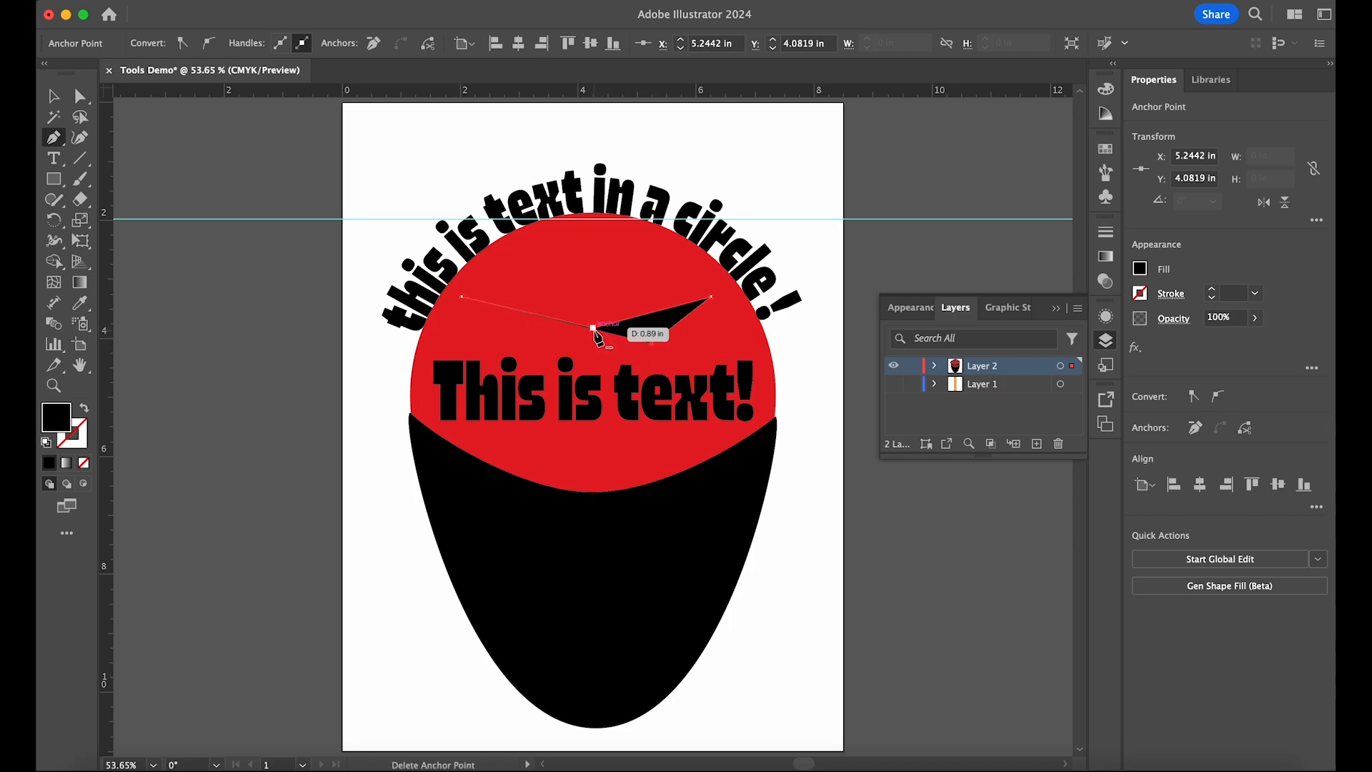
{"action": "left_click", "coordinate": [593, 337]}
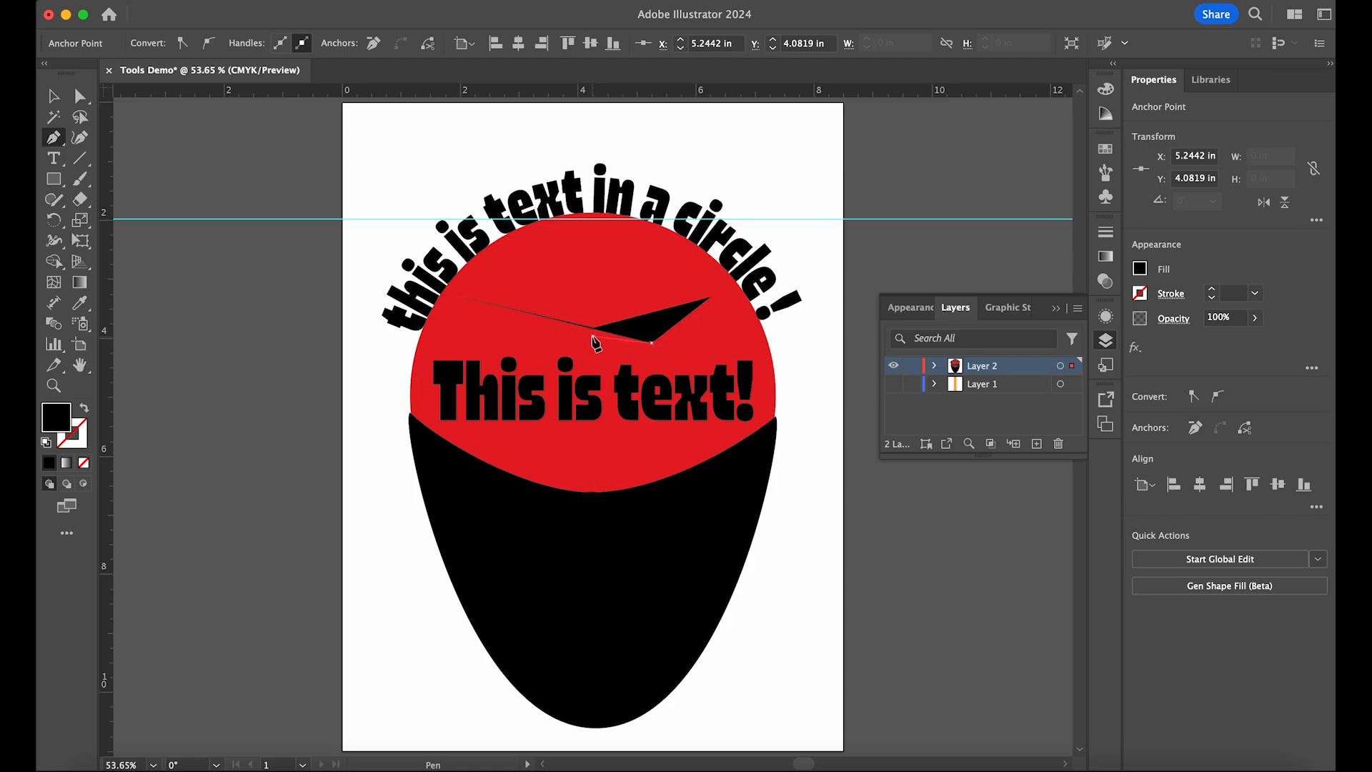
{"action": "left_click", "coordinate": [522, 347]}
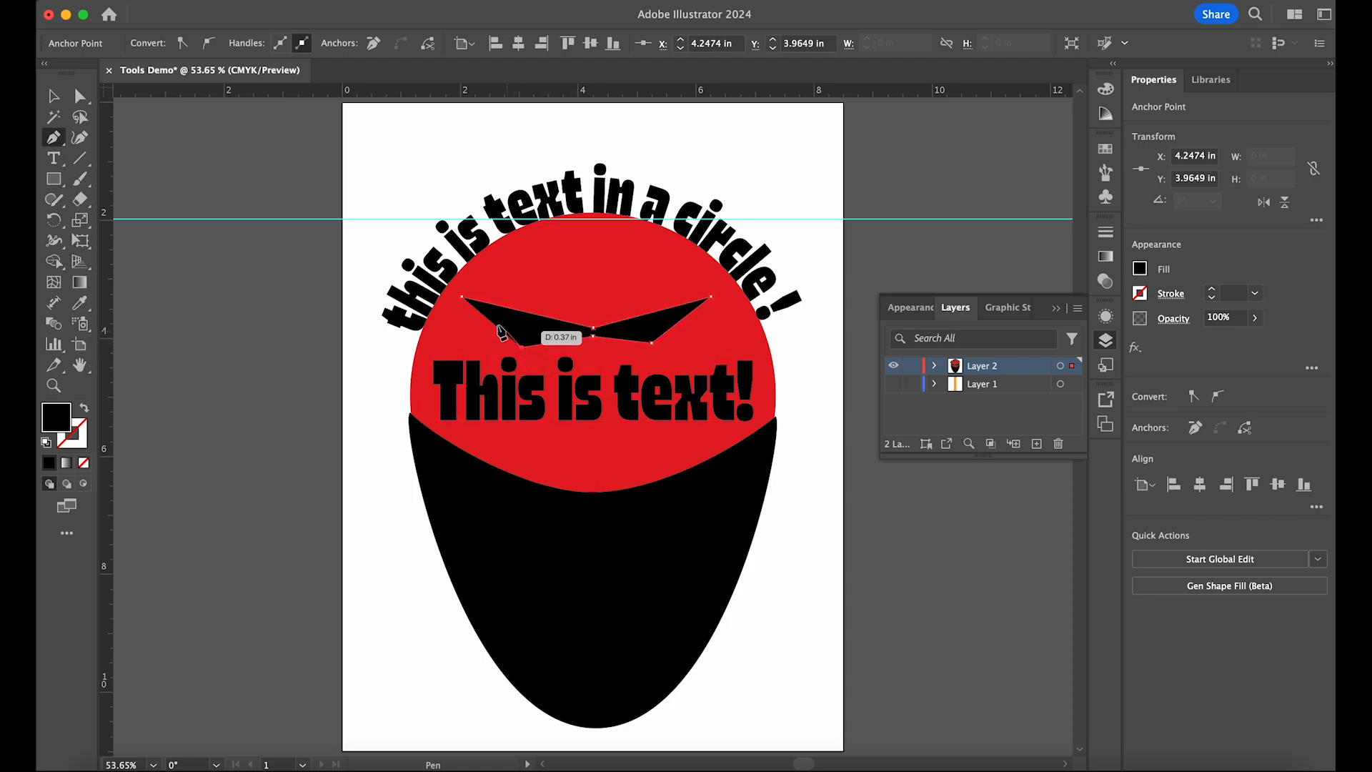
{"action": "left_click", "coordinate": [462, 296]}
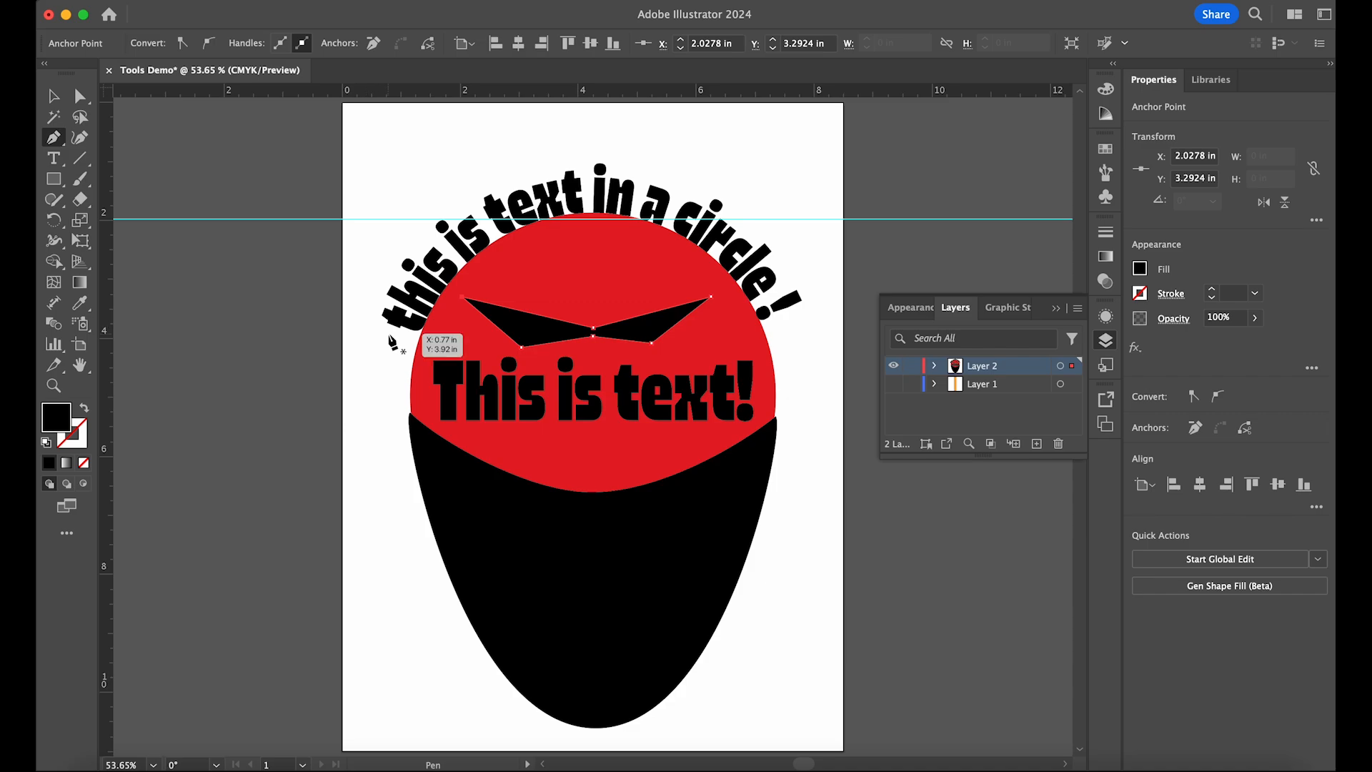
Step: Round the two lower points of the eye shape into smooth curves with the Anchor Point tool
{"action": "key", "text": "shift+c"}
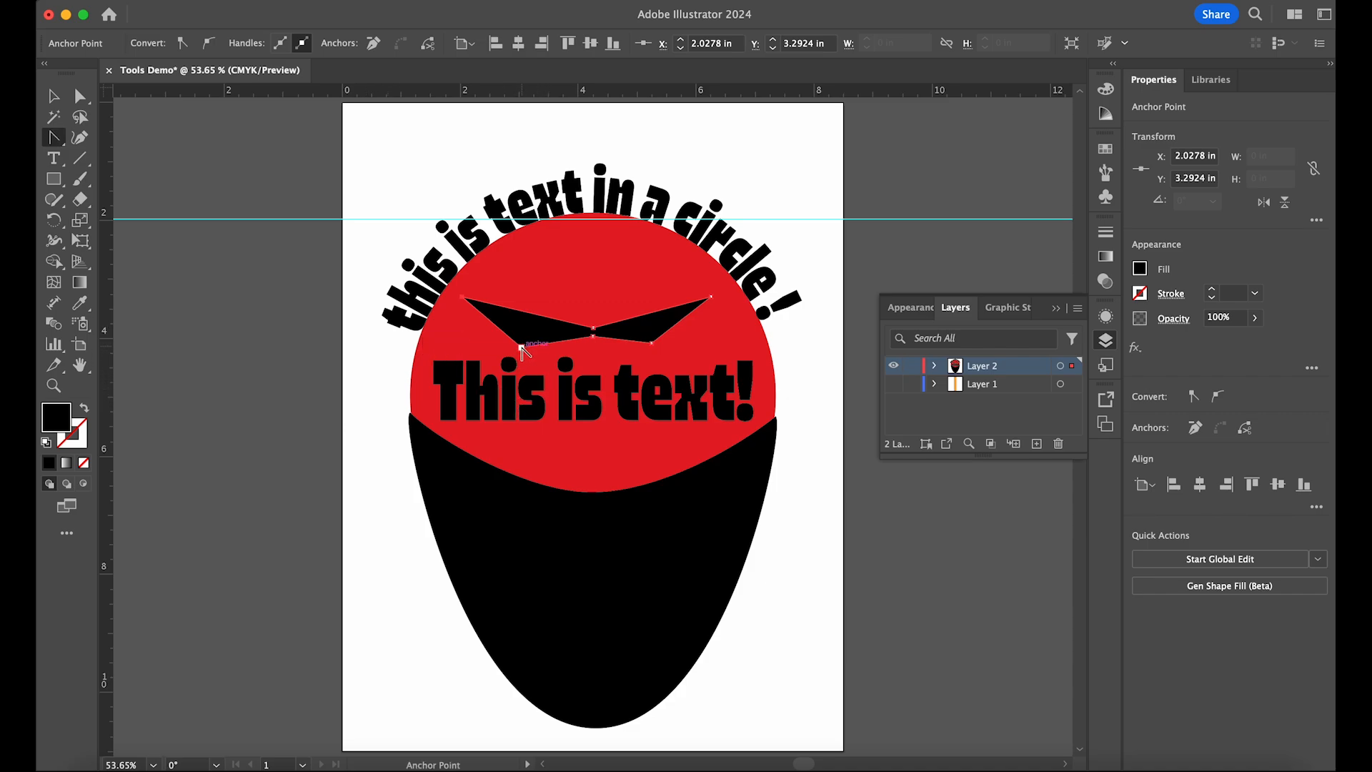
{"action": "mouse_move", "coordinate": [521, 347]}
{"action": "left_mouse_down"}
{"action": "mouse_move", "coordinate": [536, 344]}
{"action": "mouse_move", "coordinate": [521, 331]}
{"action": "mouse_move", "coordinate": [495, 346]}
{"action": "left_mouse_up"}
{"action": "left_click", "coordinate": [652, 344]}
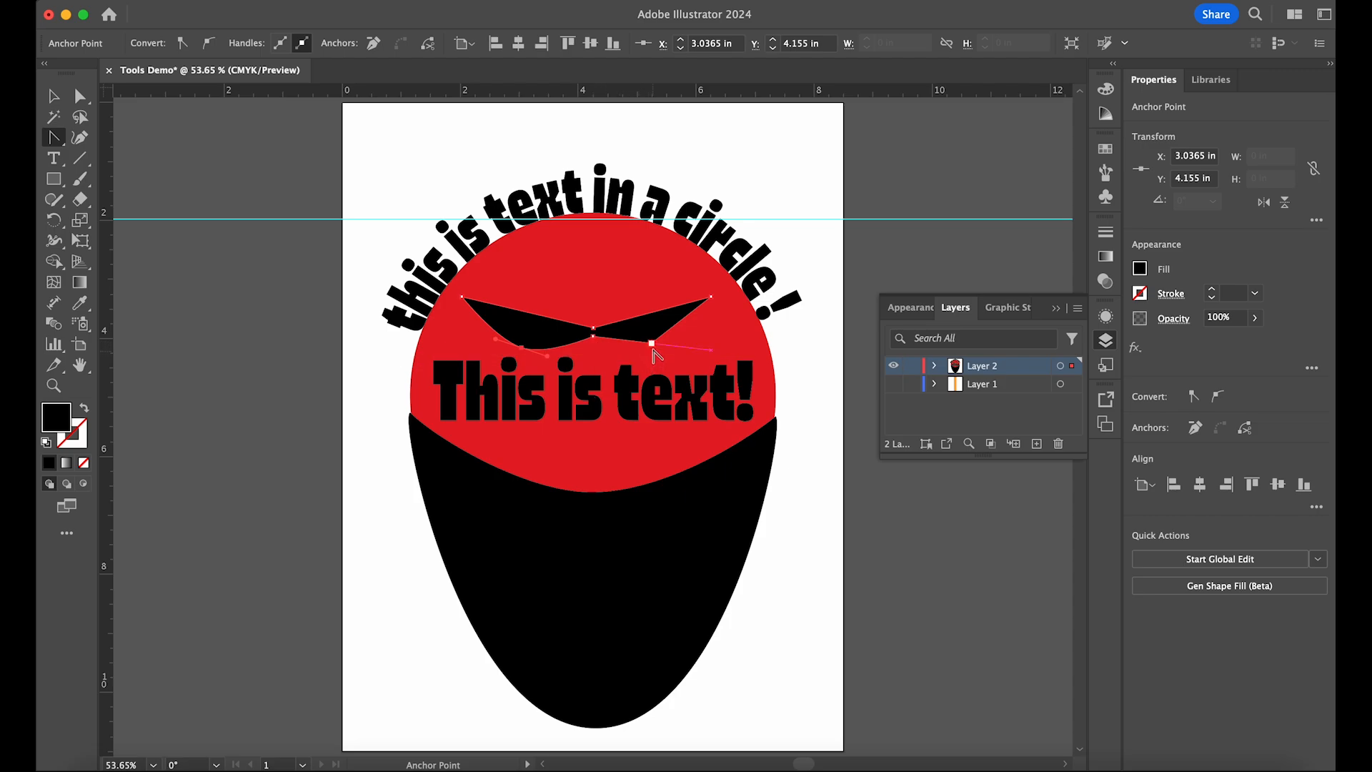
{"action": "left_click_drag", "start_coordinate": [654, 345], "coordinate": [617, 350]}
{"action": "left_click", "coordinate": [711, 295]}
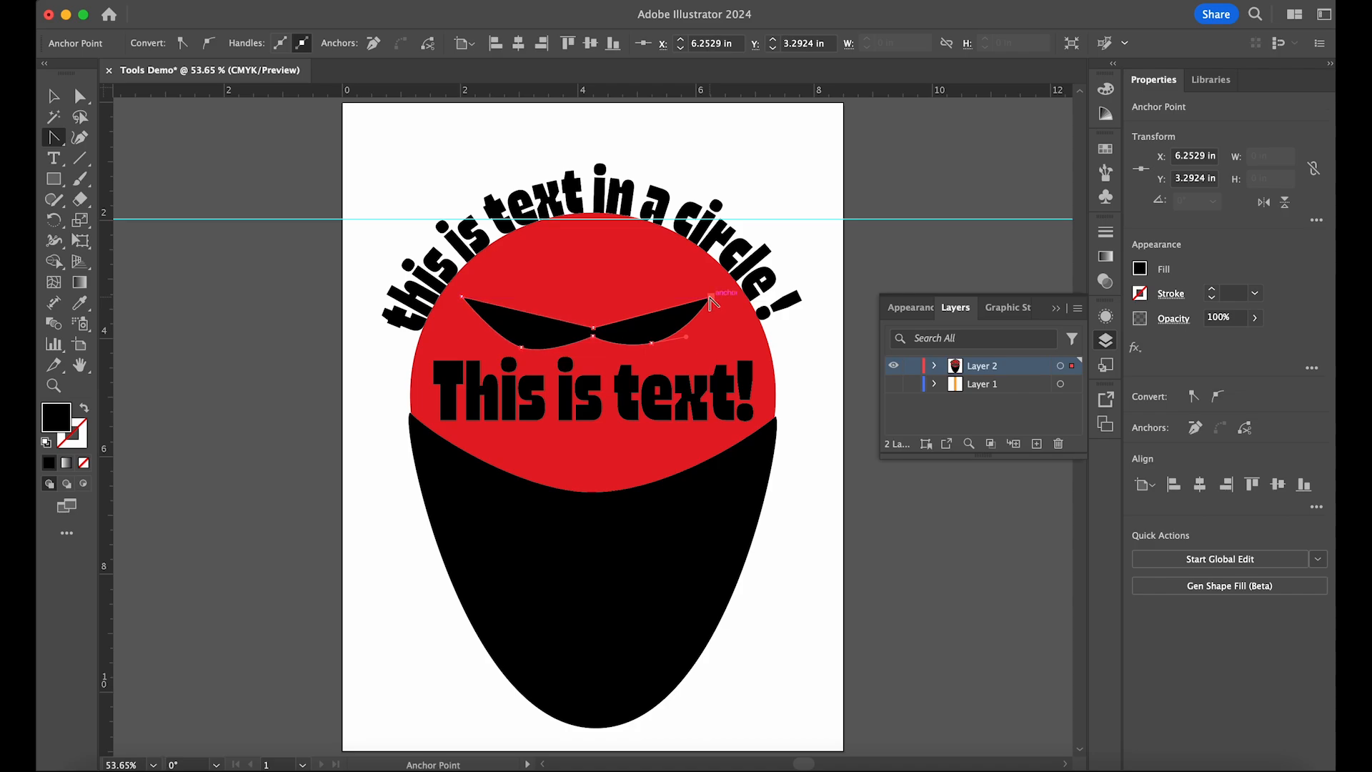
Step: Enlarge the eye shape to about 5.03 in wide by moving its outer tips up and outward and its lower points down and outward
{"action": "key", "text": "a"}
{"action": "mouse_move", "coordinate": [711, 297]}
{"action": "left_mouse_down"}
{"action": "mouse_move", "coordinate": [730, 285]}
{"action": "mouse_move", "coordinate": [726, 295]}
{"action": "left_mouse_up"}
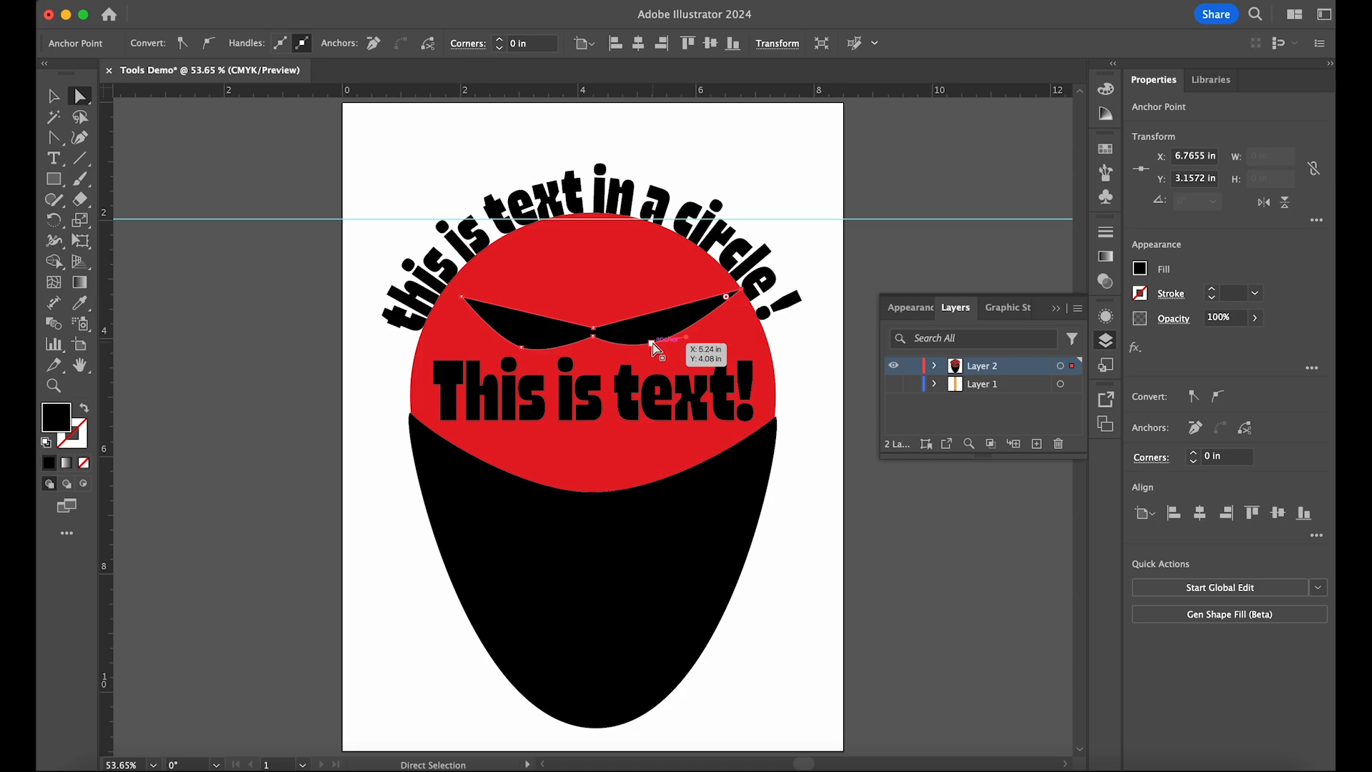
{"action": "left_click_drag", "start_coordinate": [652, 345], "coordinate": [666, 357]}
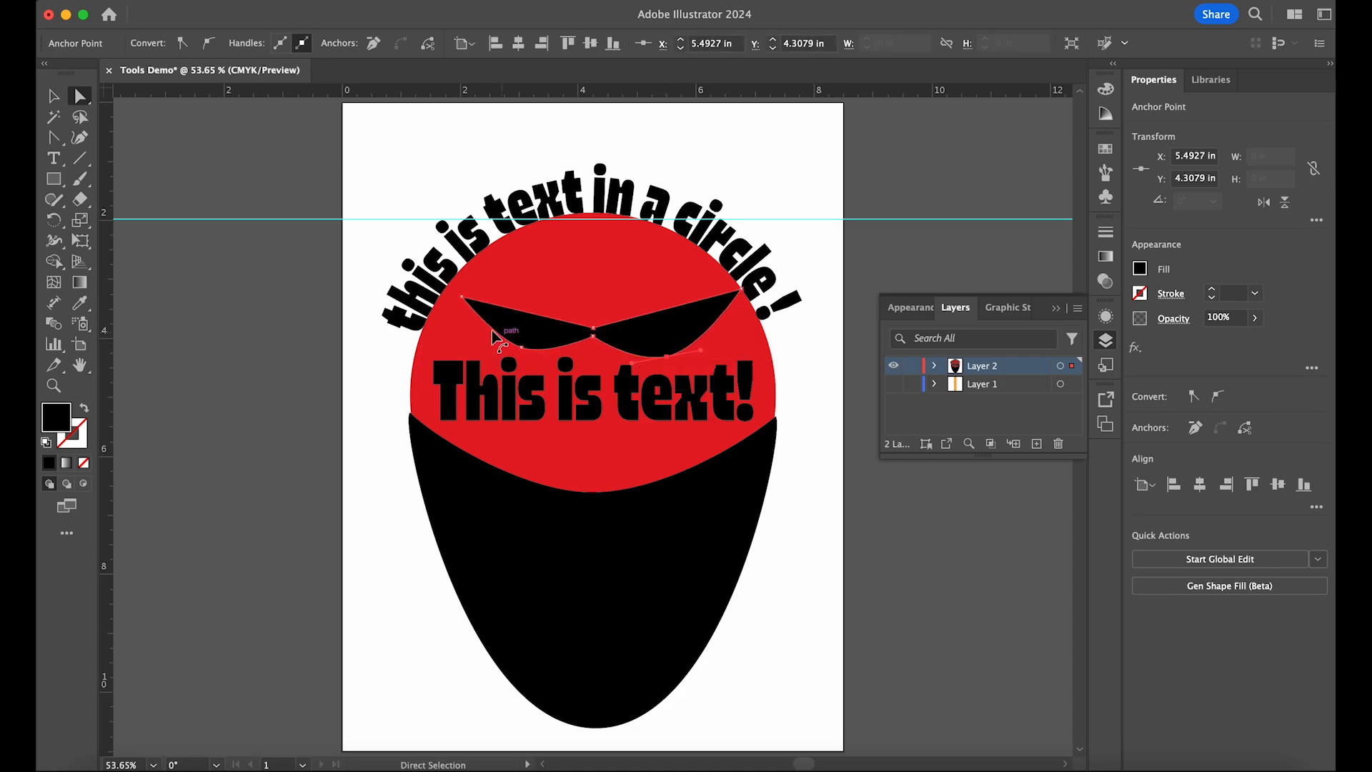
{"action": "left_click_drag", "start_coordinate": [463, 301], "coordinate": [446, 292]}
{"action": "left_click_drag", "start_coordinate": [524, 349], "coordinate": [509, 356]}
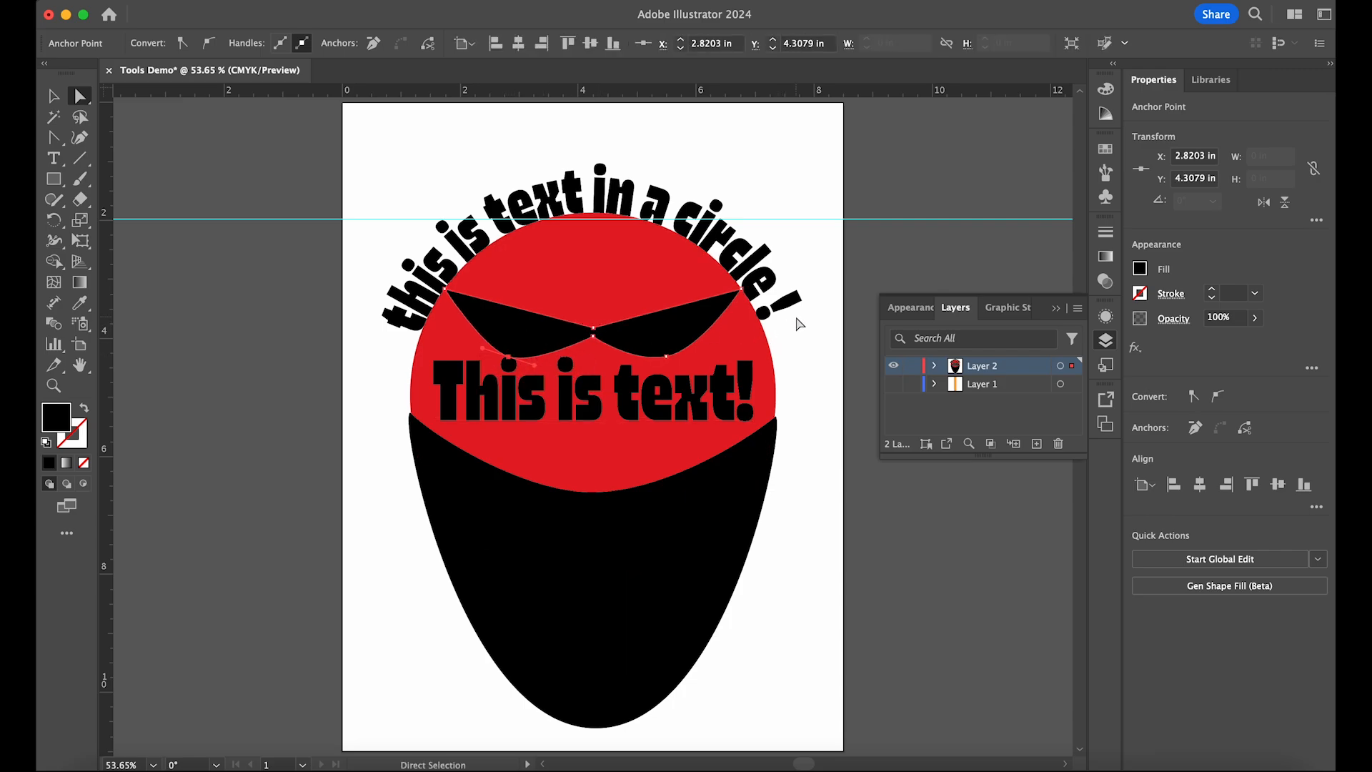
{"action": "left_click", "coordinate": [793, 345]}
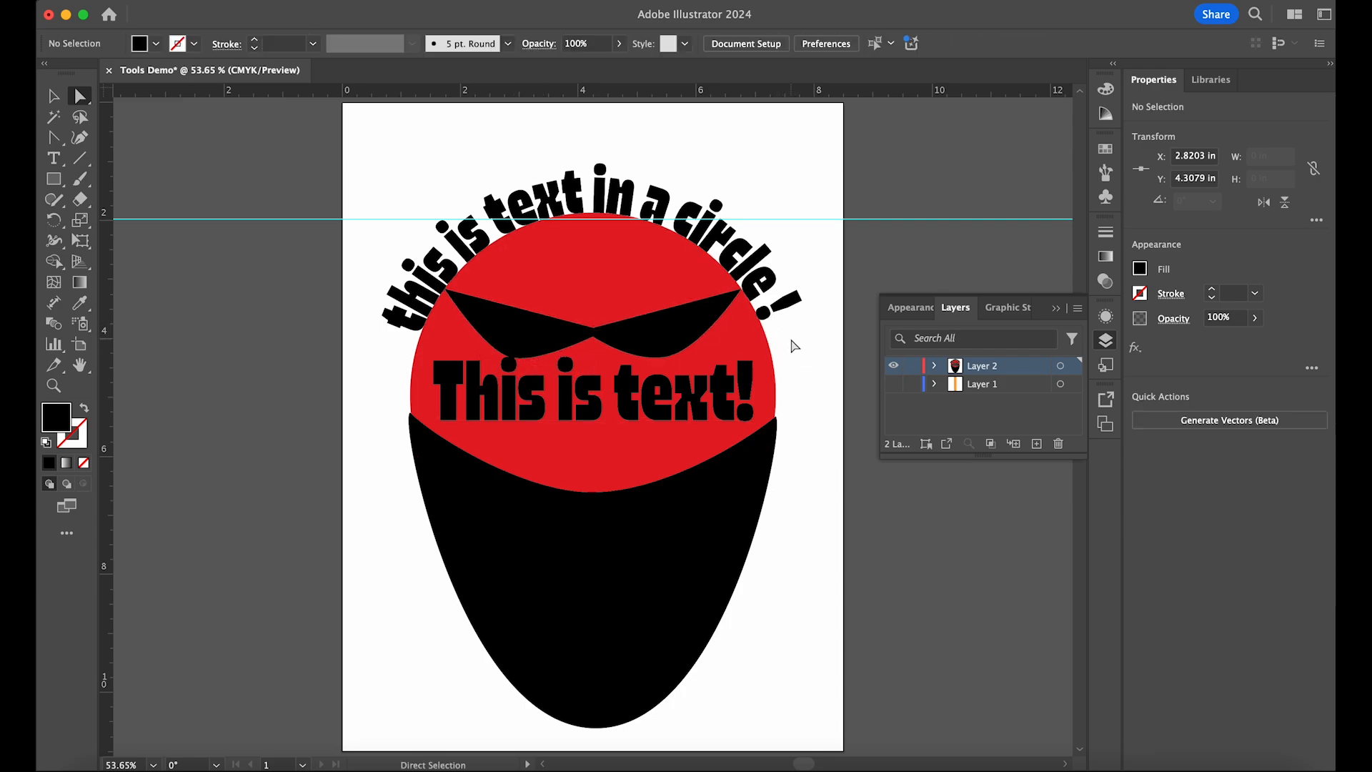
Step: Reduce "This is text!" to 82 pt and move it to the middle of the red area between the eyes and black shape
{"action": "left_click", "coordinate": [654, 410]}
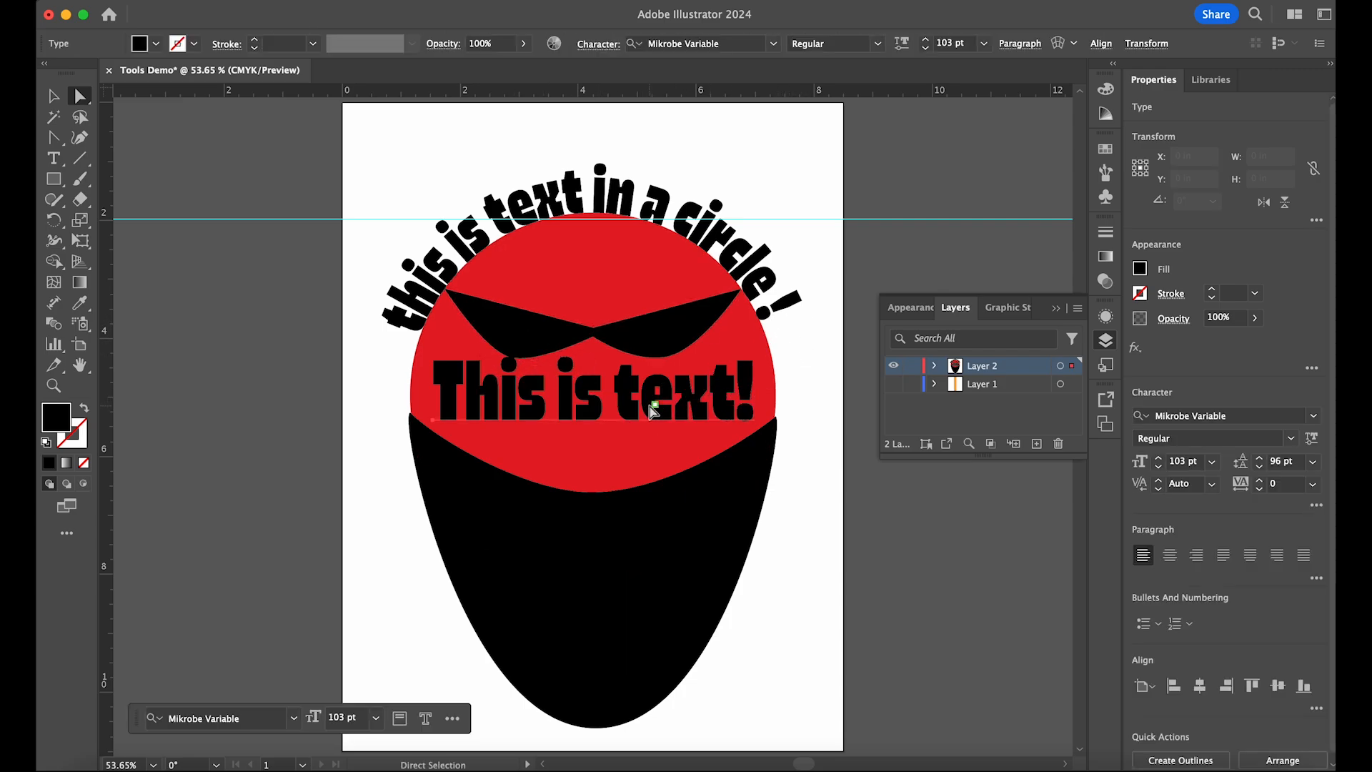
{"action": "left_click", "coordinate": [1158, 468]}
{"action": "left_click", "coordinate": [1158, 467]}
{"action": "left_click", "coordinate": [1158, 467]}
{"action": "left_click", "coordinate": [1159, 467]}
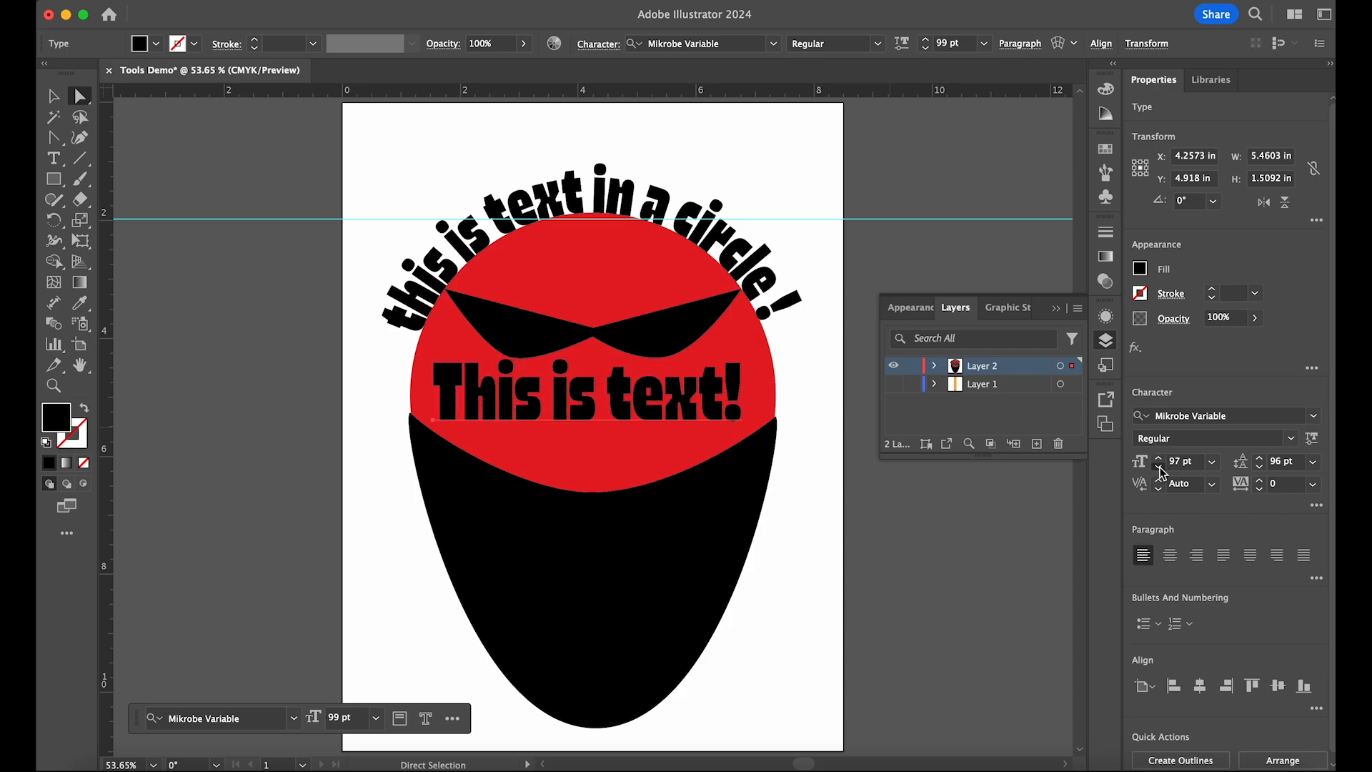
{"action": "left_click", "coordinate": [1158, 467]}
{"action": "left_click", "coordinate": [1158, 467]}
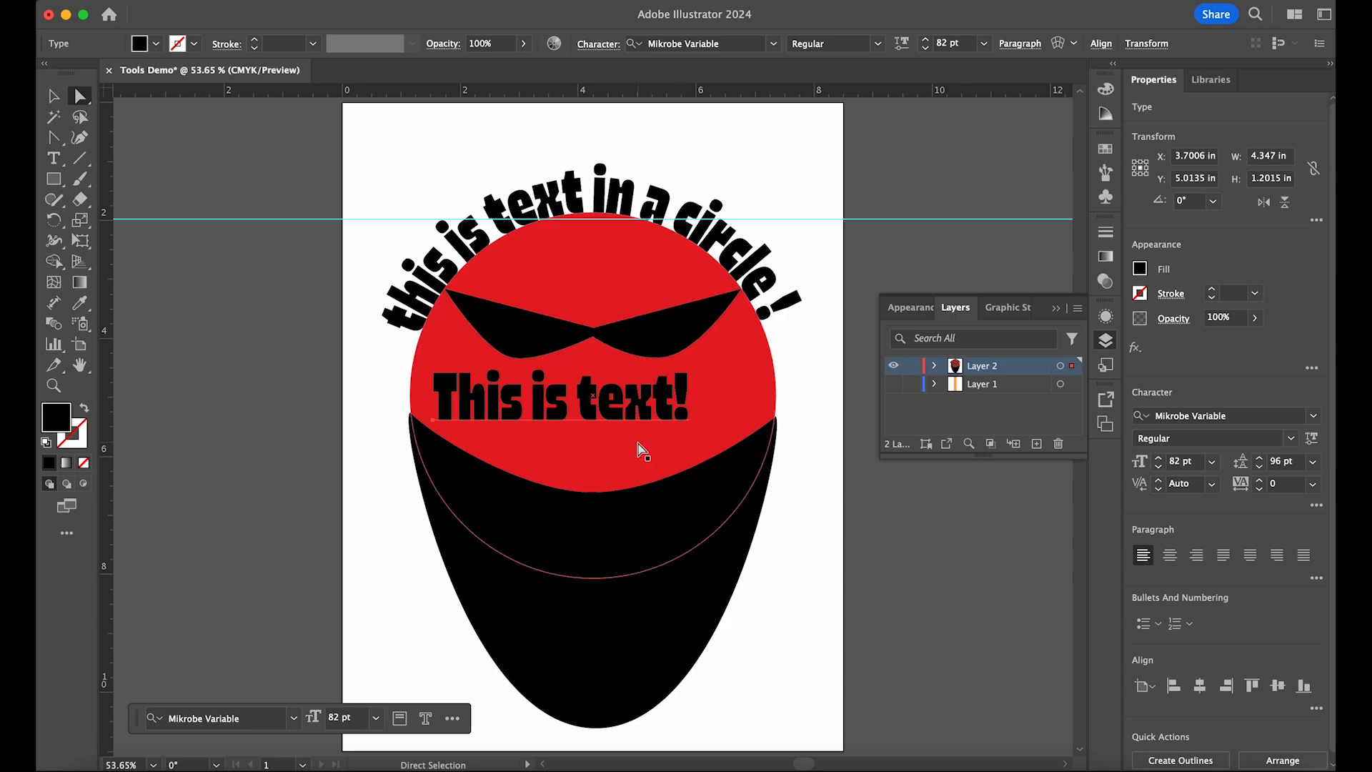
{"action": "key", "text": "v"}
{"action": "mouse_move", "coordinate": [641, 402]}
{"action": "left_mouse_down"}
{"action": "mouse_move", "coordinate": [669, 408]}
{"action": "mouse_move", "coordinate": [643, 404]}
{"action": "left_mouse_up"}
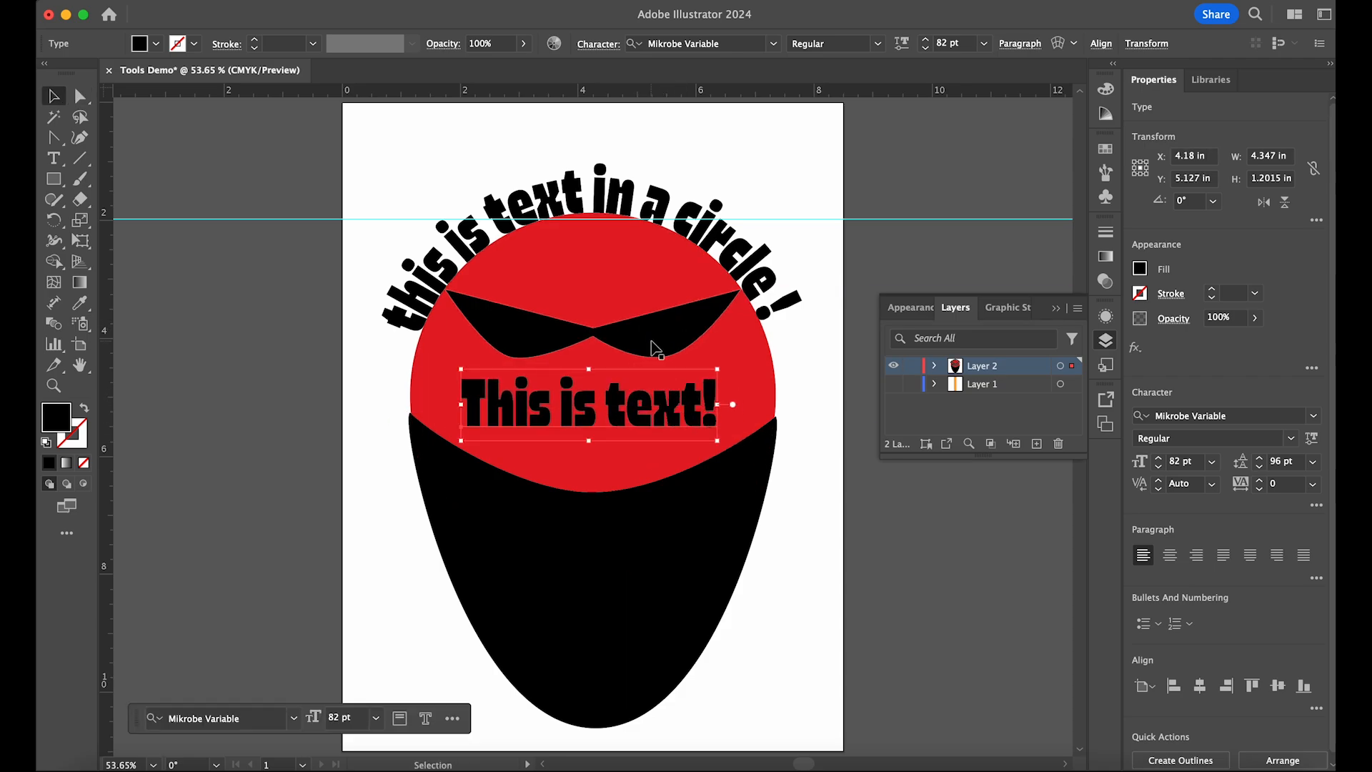
Step: Try a white fill on the eye shape
{"action": "left_click", "coordinate": [652, 346]}
{"action": "left_click", "coordinate": [1140, 269]}
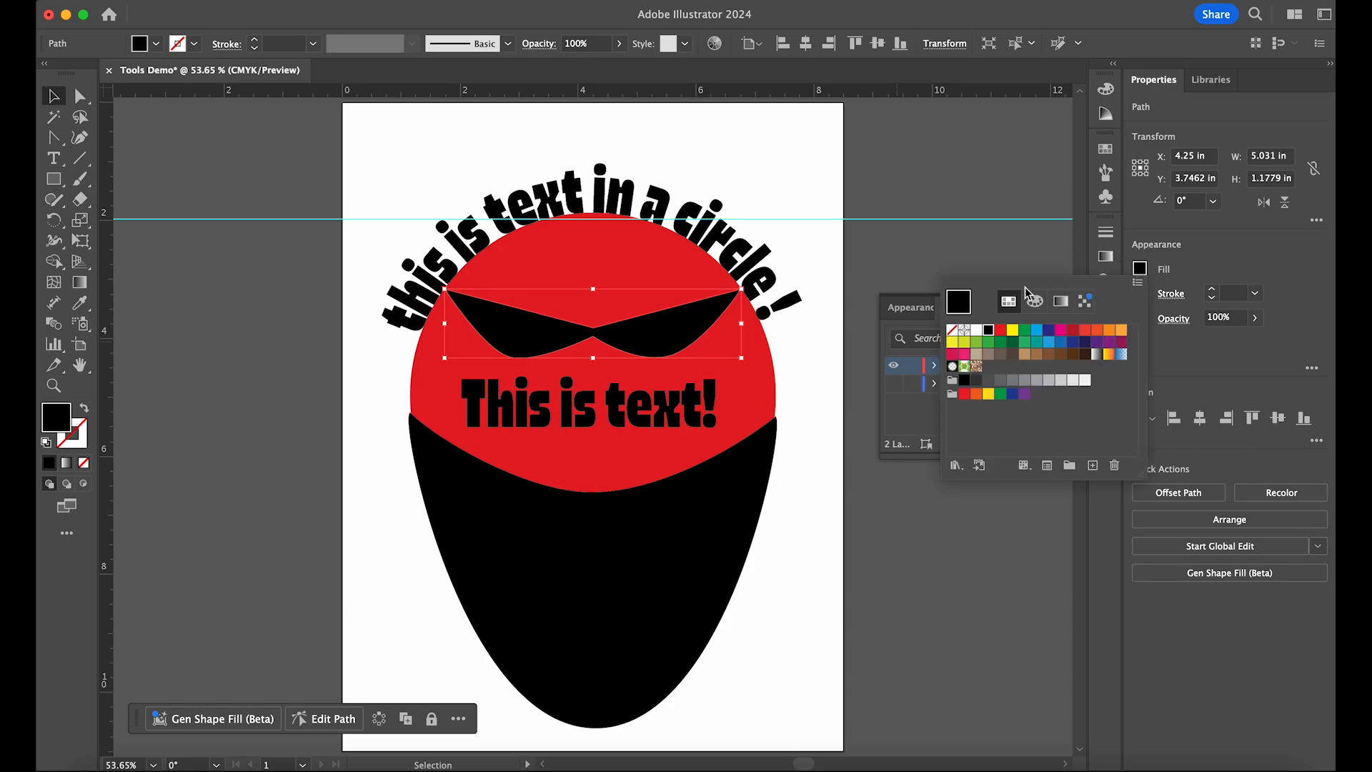
{"action": "left_click", "coordinate": [976, 331]}
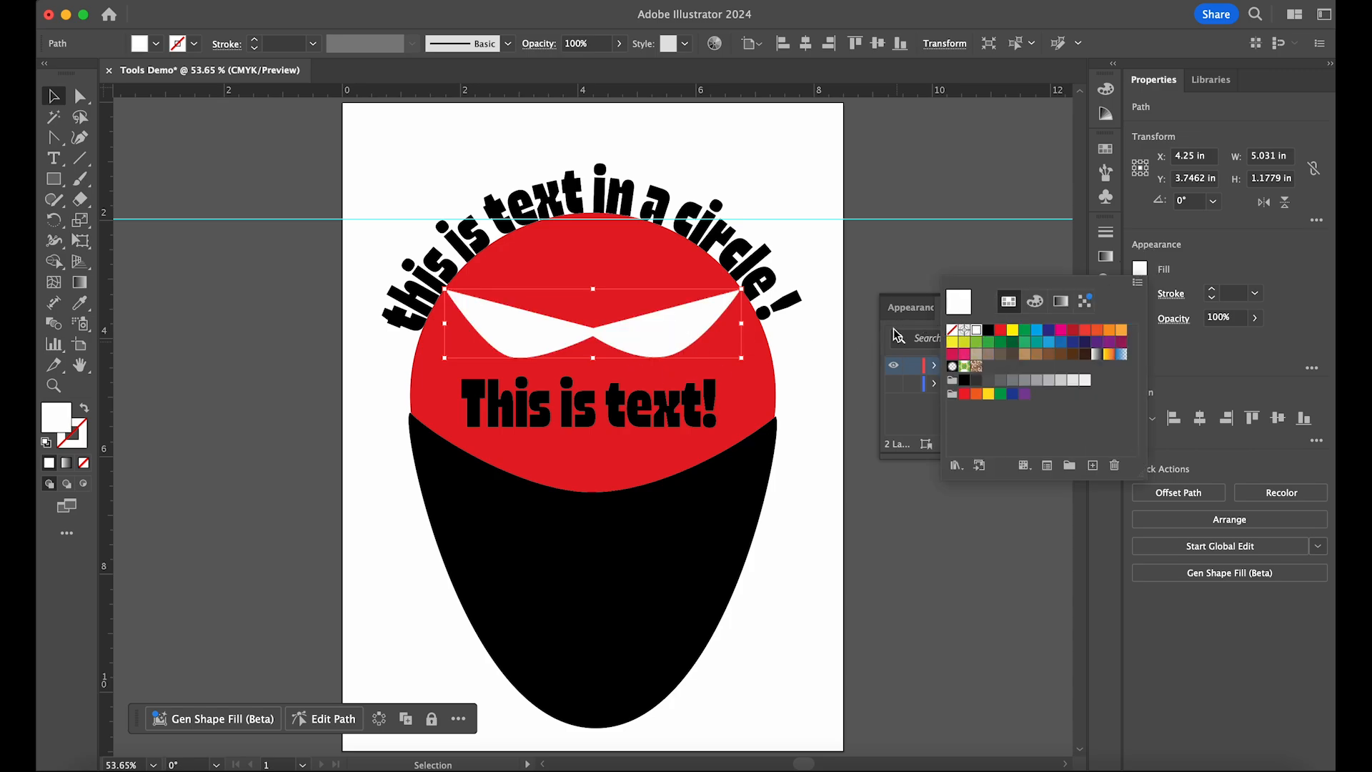
{"action": "left_click", "coordinate": [857, 347]}
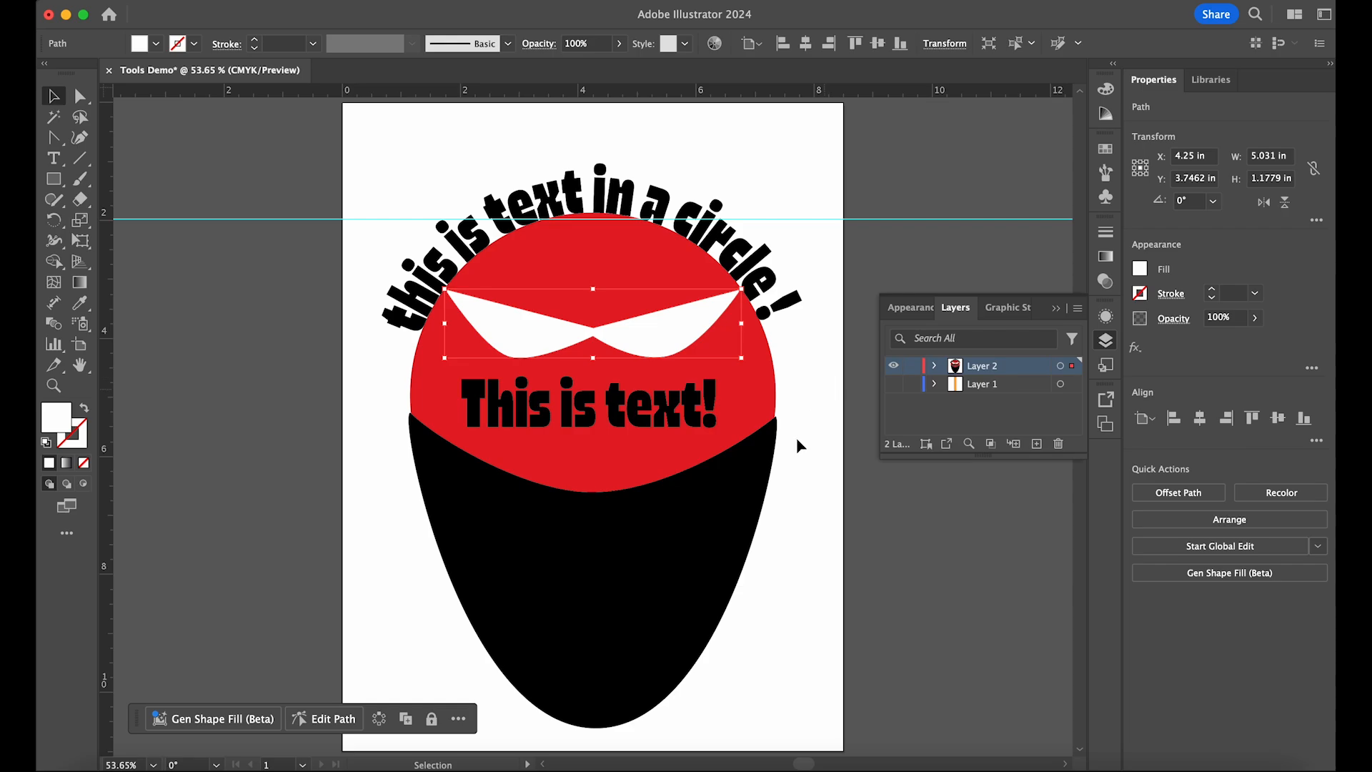
{"action": "left_click", "coordinate": [820, 383]}
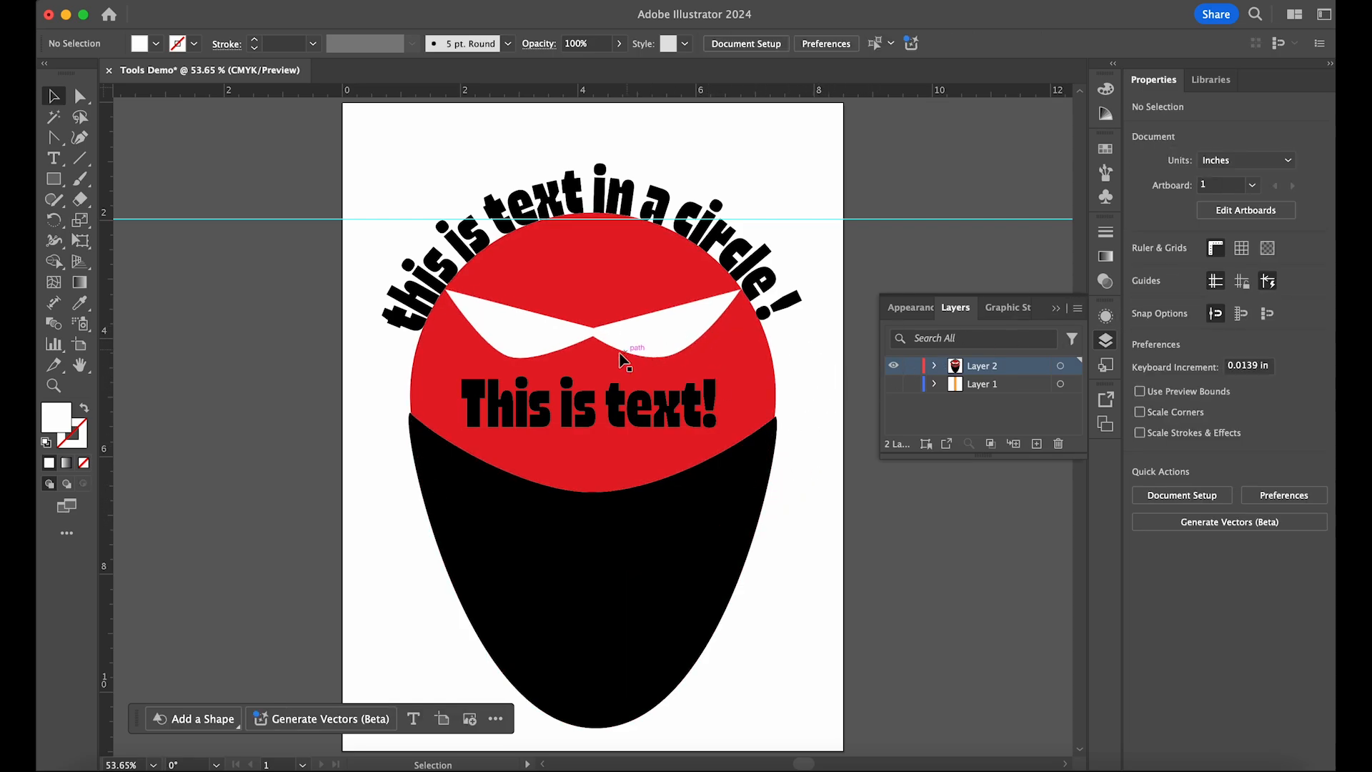
Step: Fill the eye shape with bright yellow
{"action": "left_click", "coordinate": [667, 337]}
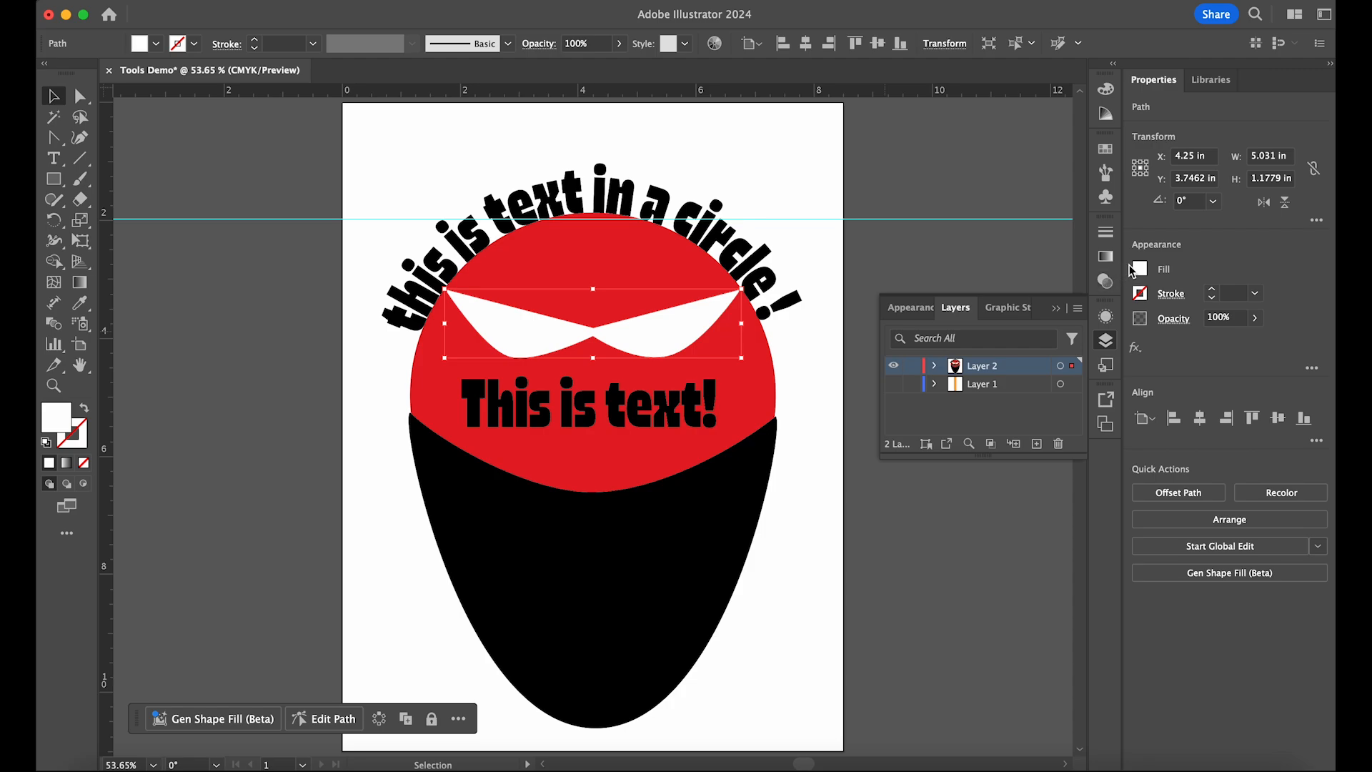
{"action": "left_click", "coordinate": [1139, 269]}
{"action": "left_click", "coordinate": [1014, 330]}
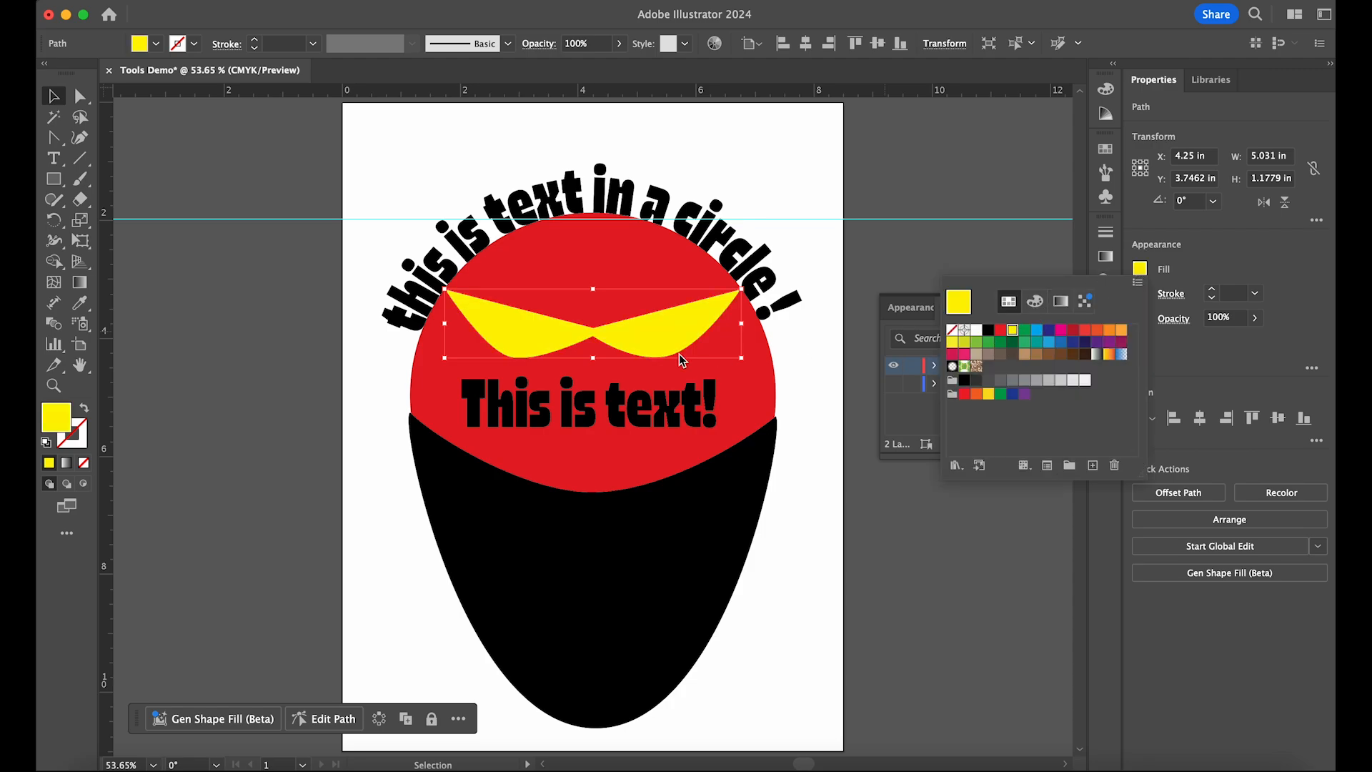
{"action": "left_click", "coordinate": [959, 251]}
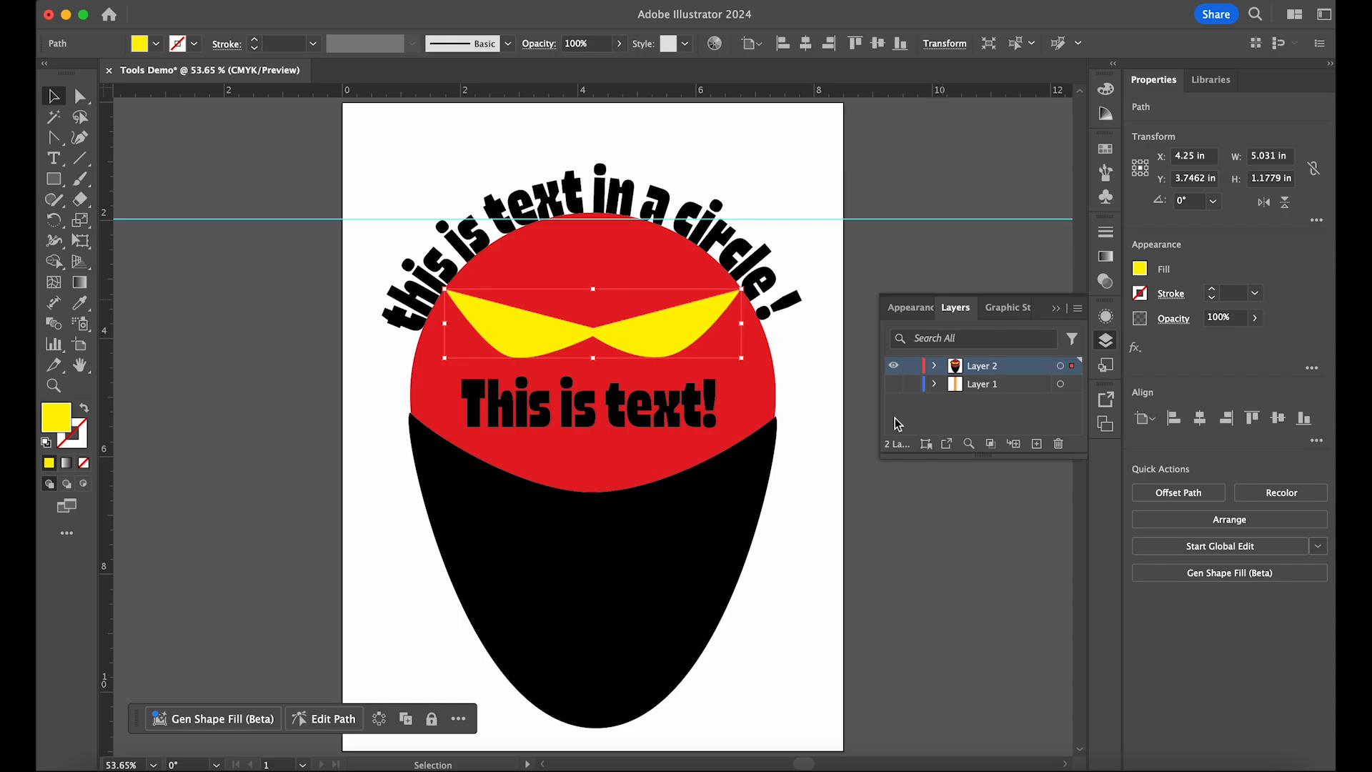
{"action": "left_click", "coordinate": [586, 474]}
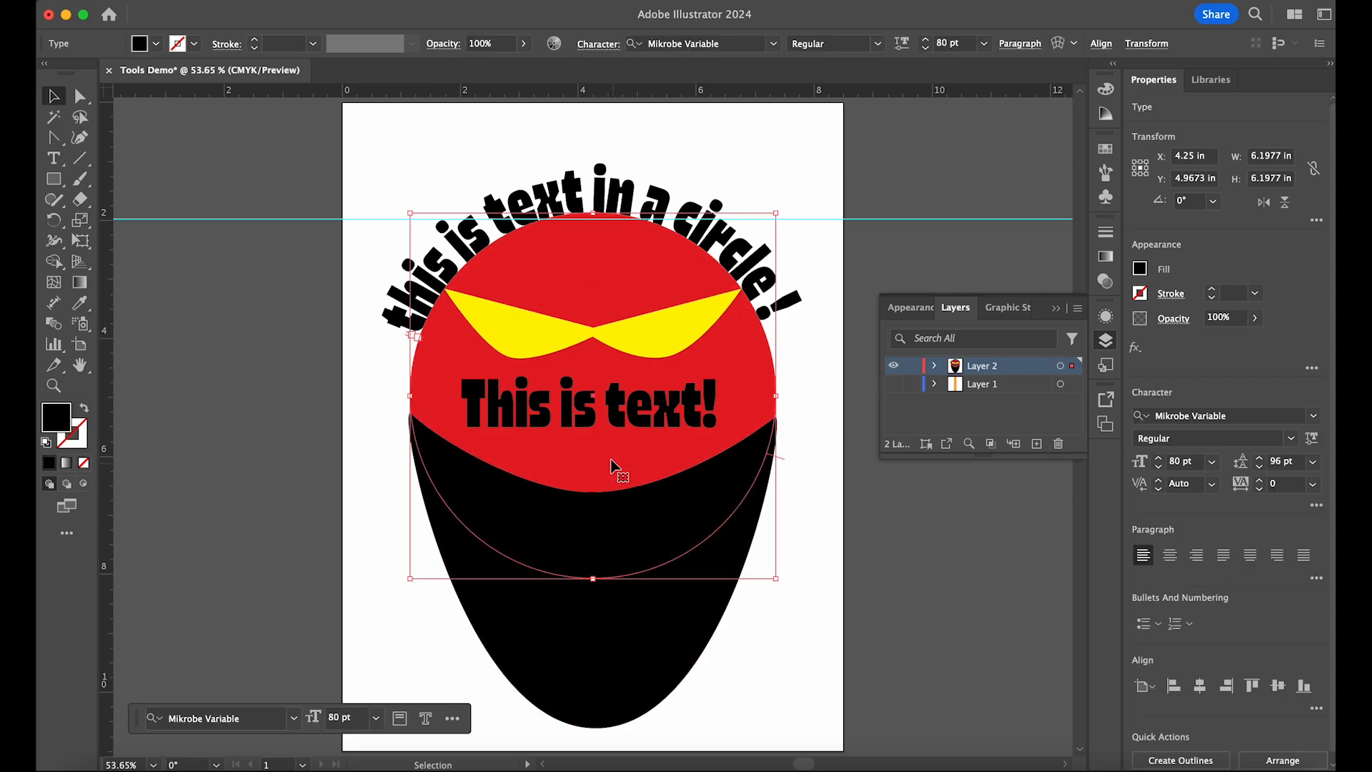
{"action": "left_click", "coordinate": [80, 283]}
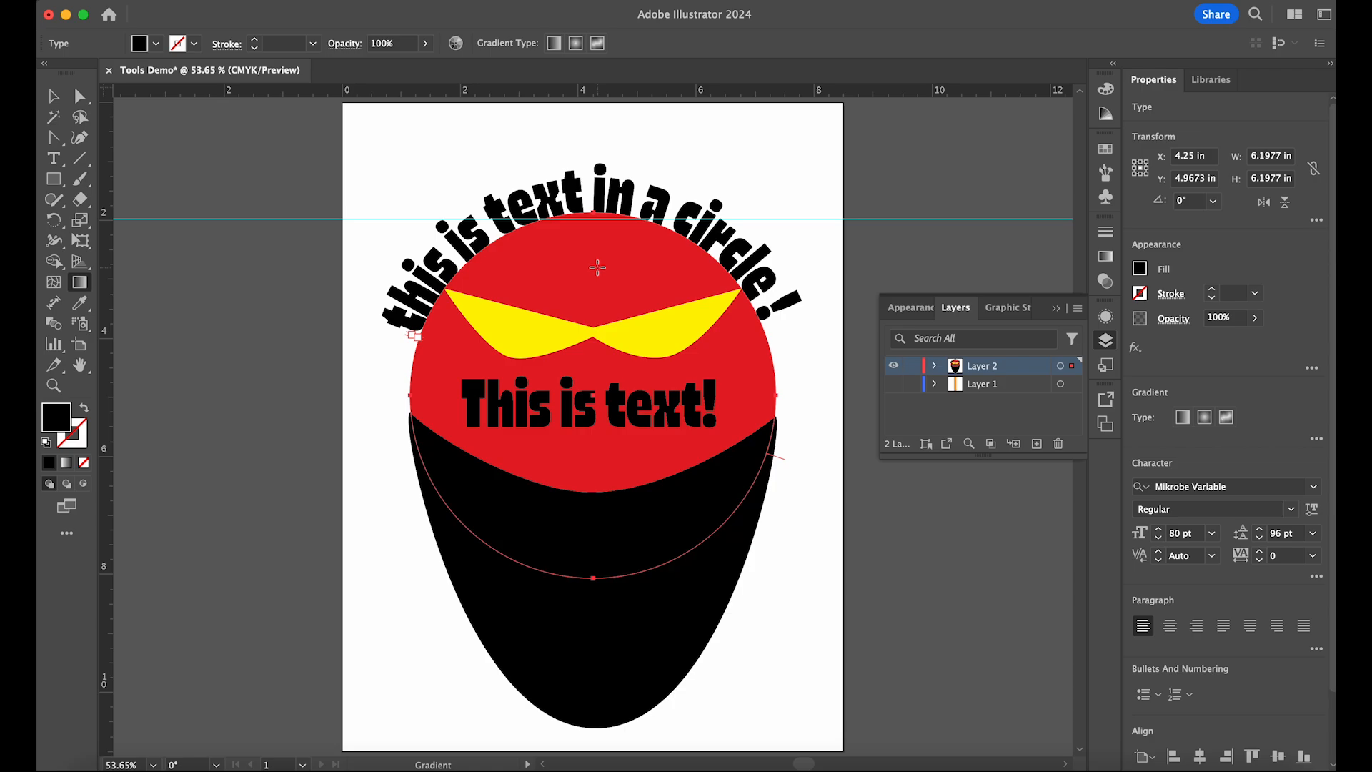
{"action": "key", "text": "super+z"}
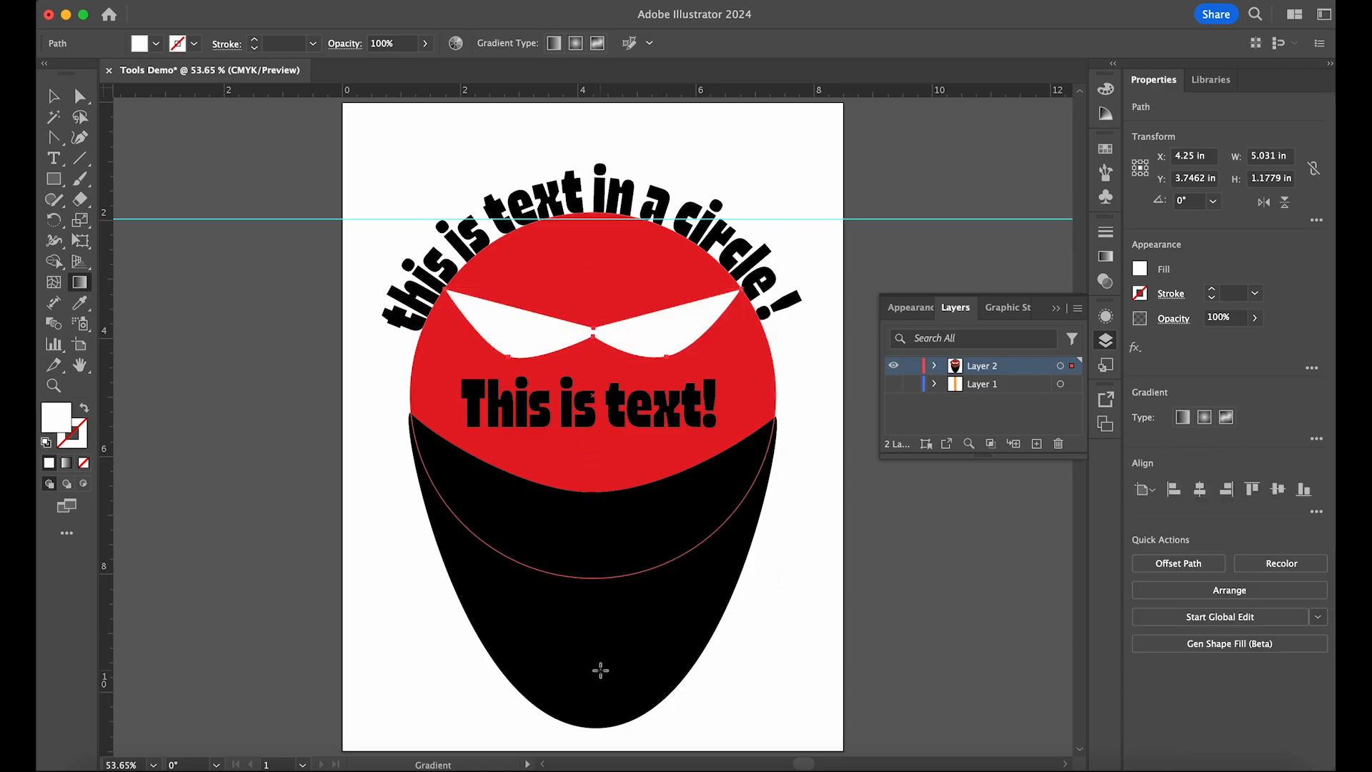
{"action": "key", "text": "v"}
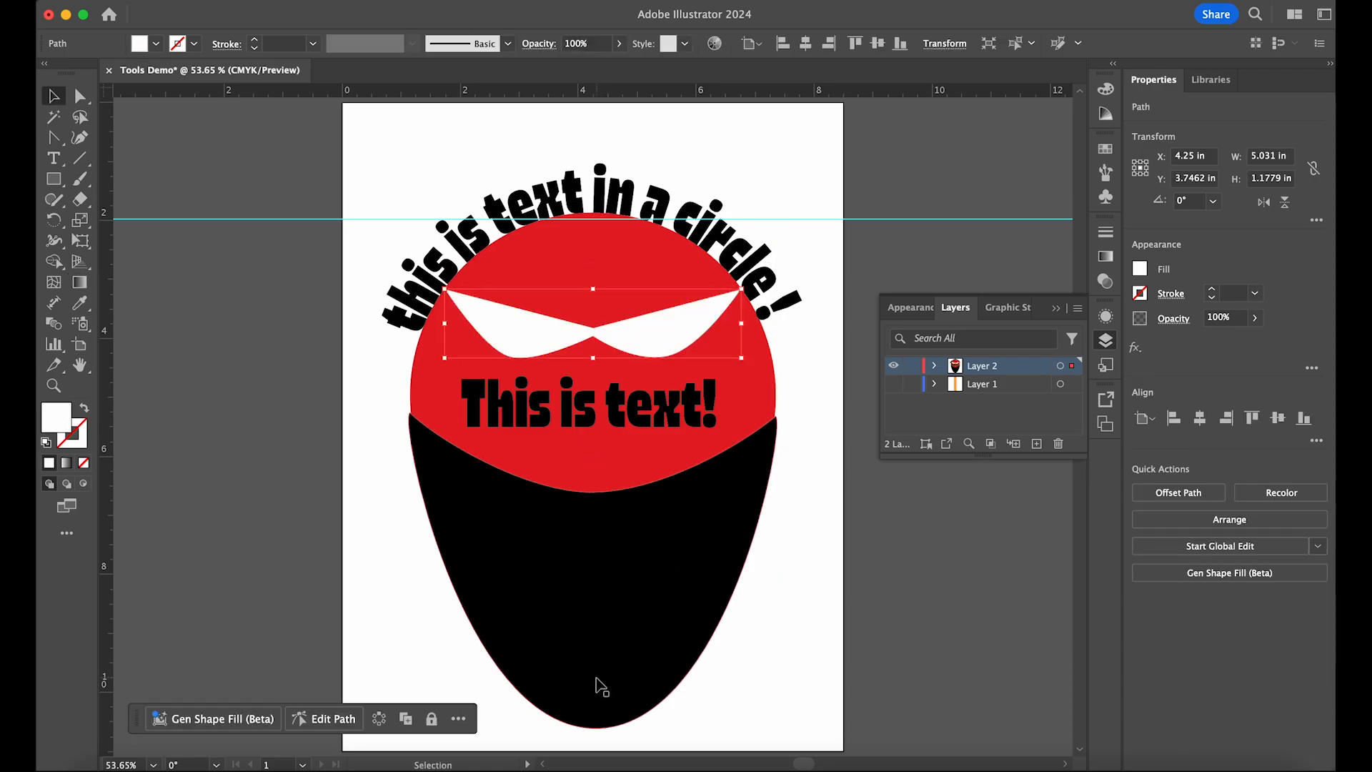
Step: Fill the black lower-face shape with the default white-to-black linear gradient using the Gradient tool
{"action": "left_click", "coordinate": [602, 688]}
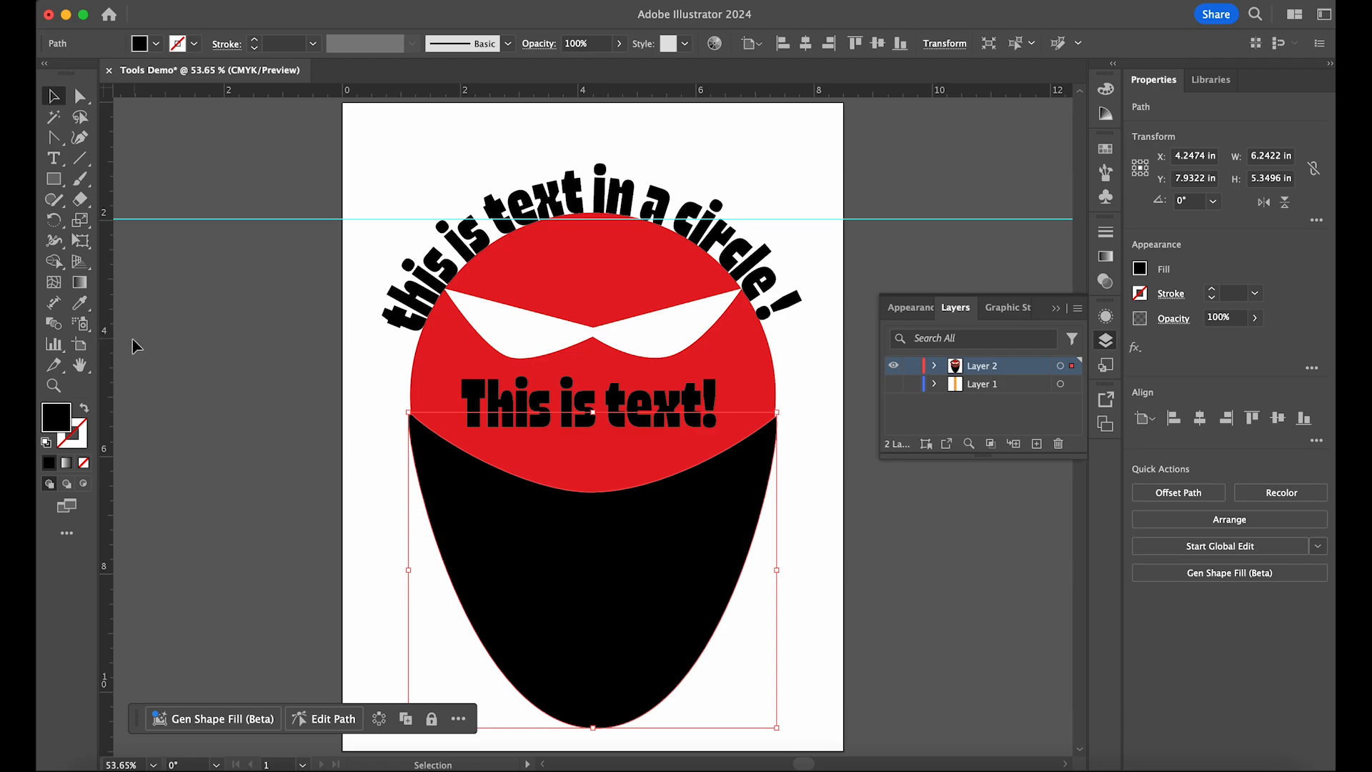
{"action": "left_click", "coordinate": [80, 282]}
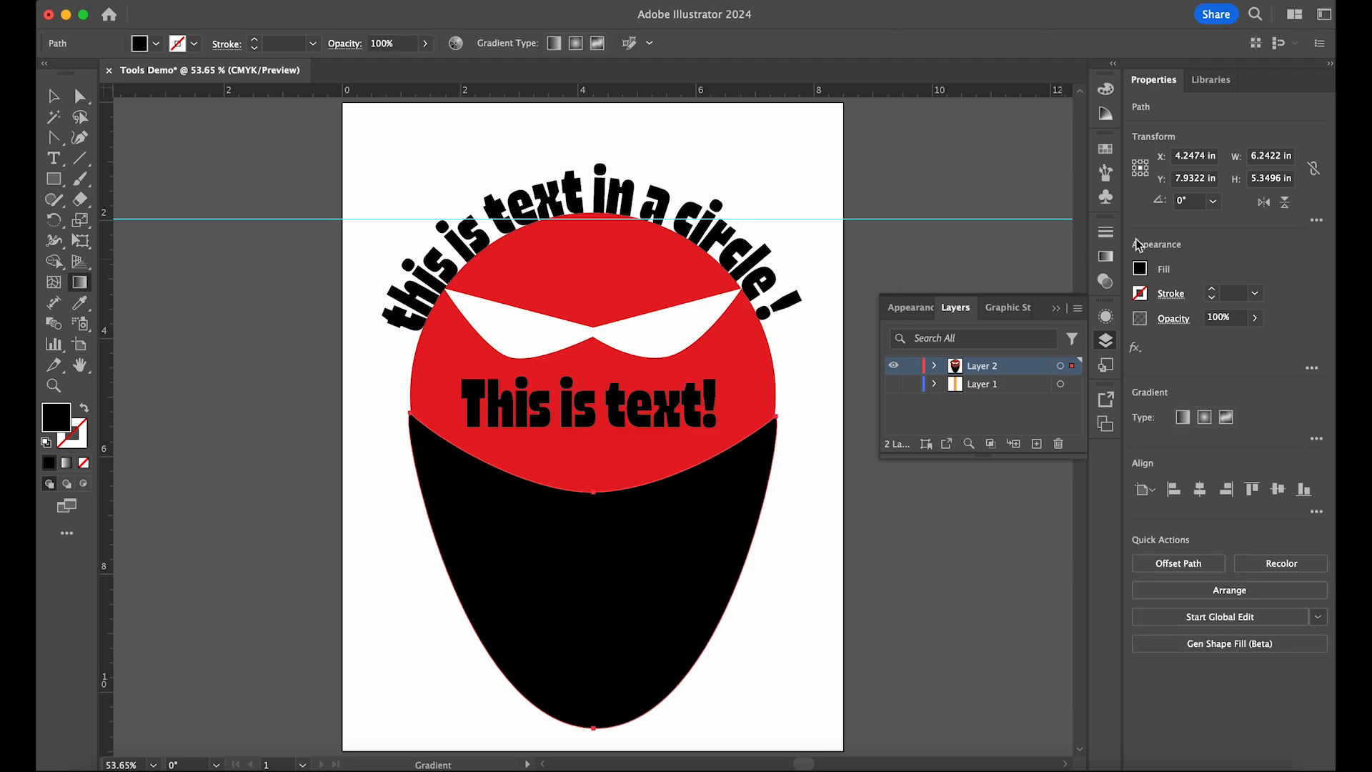
{"action": "left_click", "coordinate": [1109, 261]}
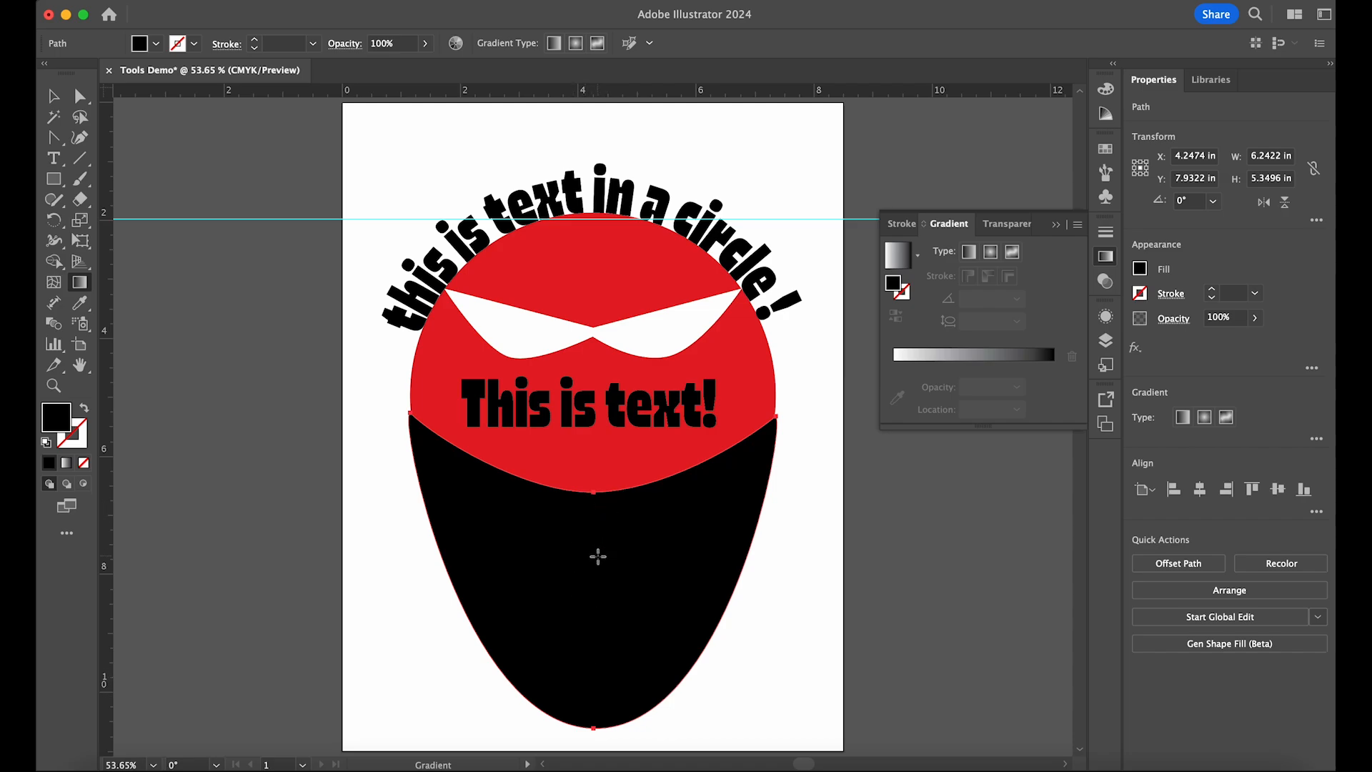
{"action": "left_click", "coordinate": [590, 580]}
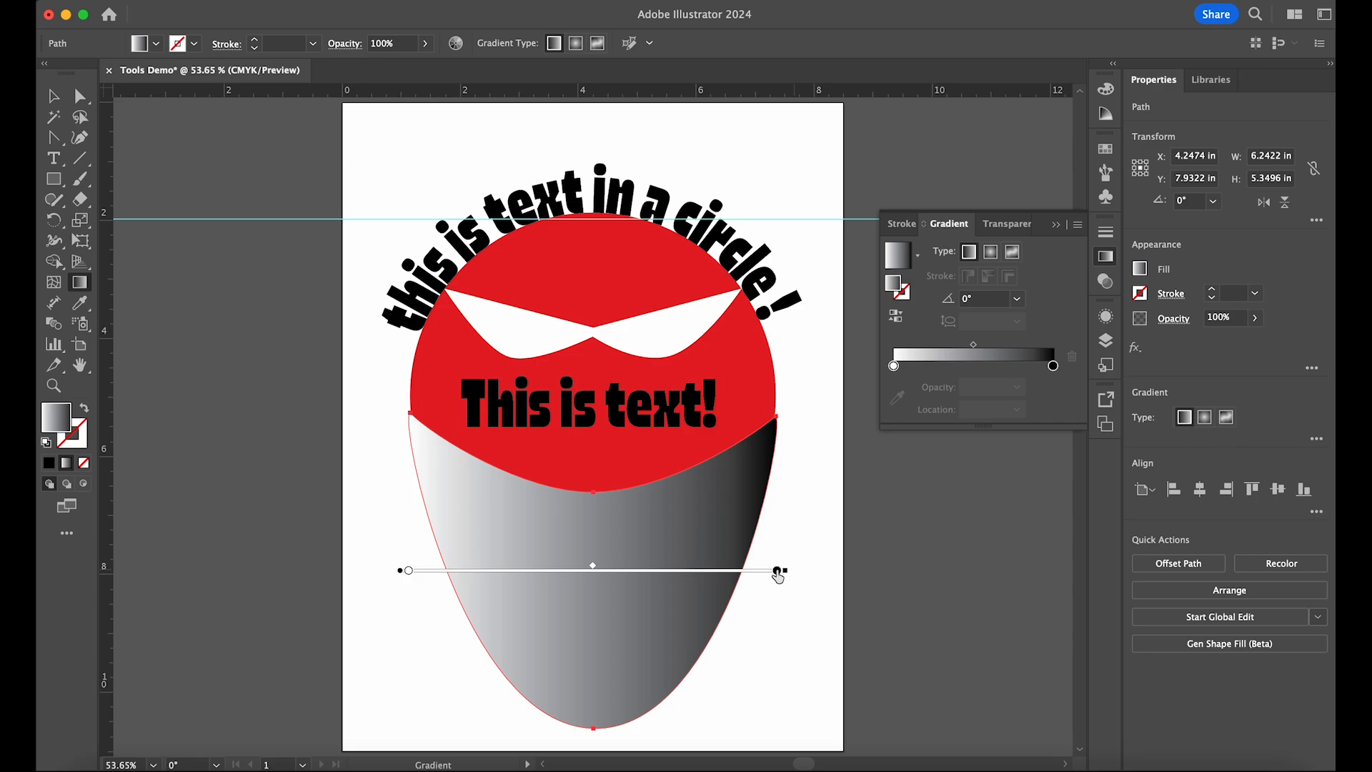
Step: Redirect the lower-face gradient to run almost vertically at about 90.5°, with white starting mid-shape and black ending above the head
{"action": "left_click_drag", "start_coordinate": [777, 569], "coordinate": [807, 571]}
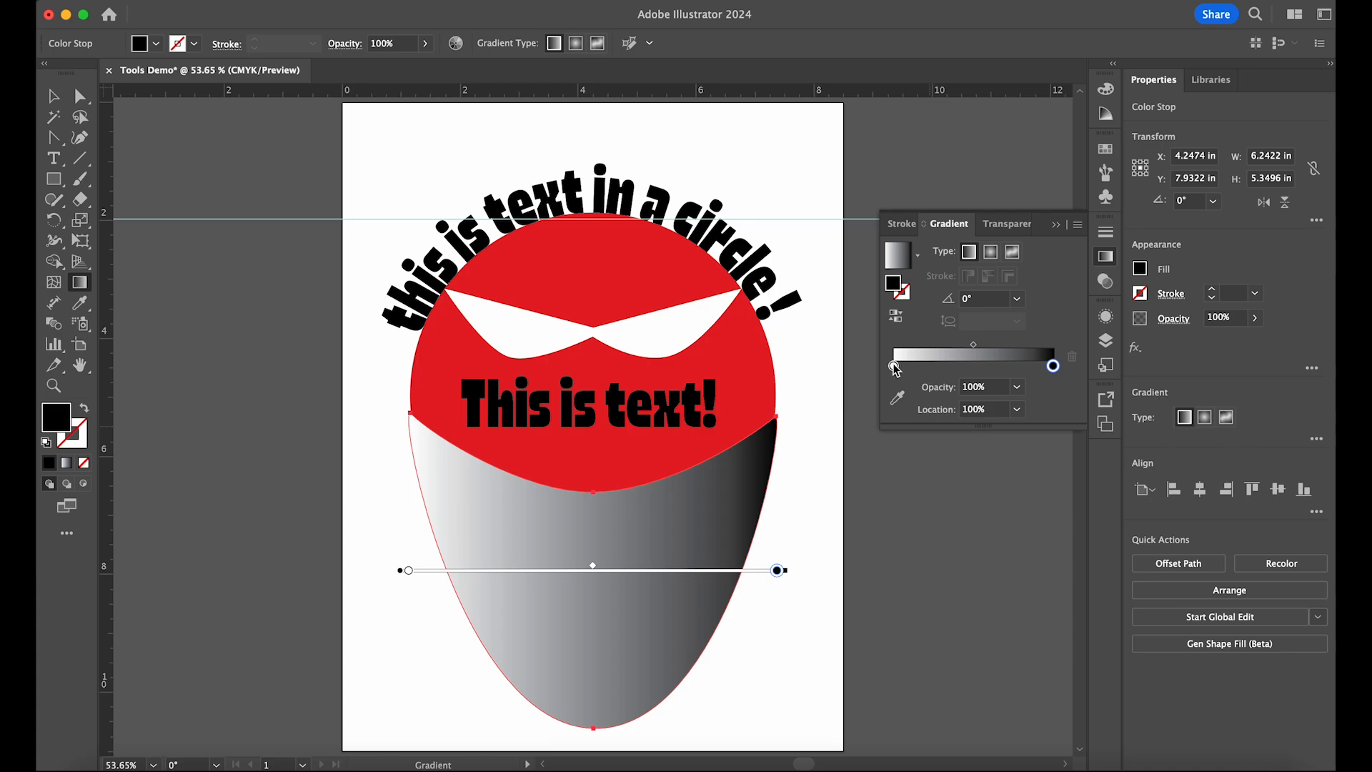
{"action": "mouse_move", "coordinate": [894, 365]}
{"action": "left_mouse_down"}
{"action": "mouse_move", "coordinate": [978, 366]}
{"action": "mouse_move", "coordinate": [896, 366]}
{"action": "left_mouse_up"}
{"action": "mouse_move", "coordinate": [777, 570]}
{"action": "left_mouse_down"}
{"action": "mouse_move", "coordinate": [726, 570]}
{"action": "mouse_move", "coordinate": [791, 574]}
{"action": "mouse_move", "coordinate": [751, 438]}
{"action": "mouse_move", "coordinate": [542, 269]}
{"action": "mouse_move", "coordinate": [408, 243]}
{"action": "mouse_move", "coordinate": [413, 208]}
{"action": "mouse_move", "coordinate": [409, 266]}
{"action": "left_mouse_up"}
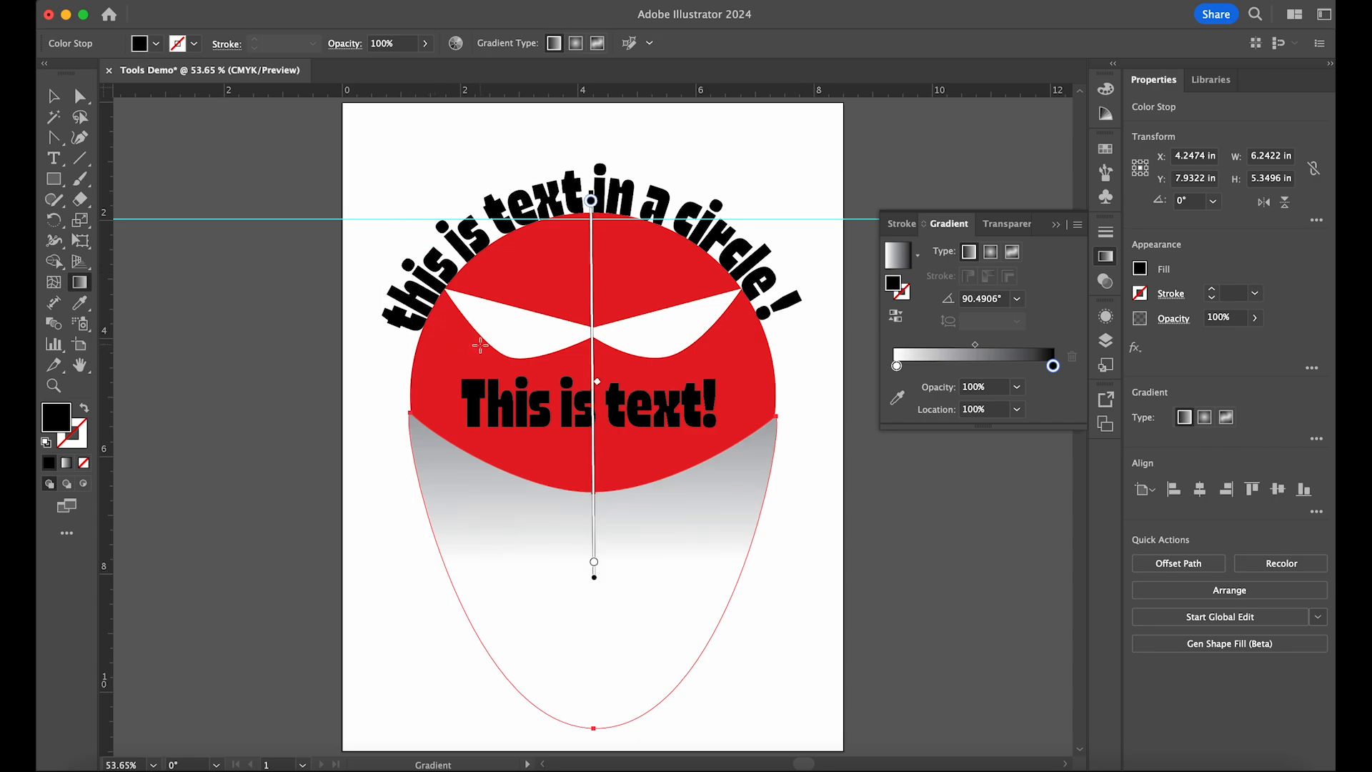
{"action": "key", "text": "v"}
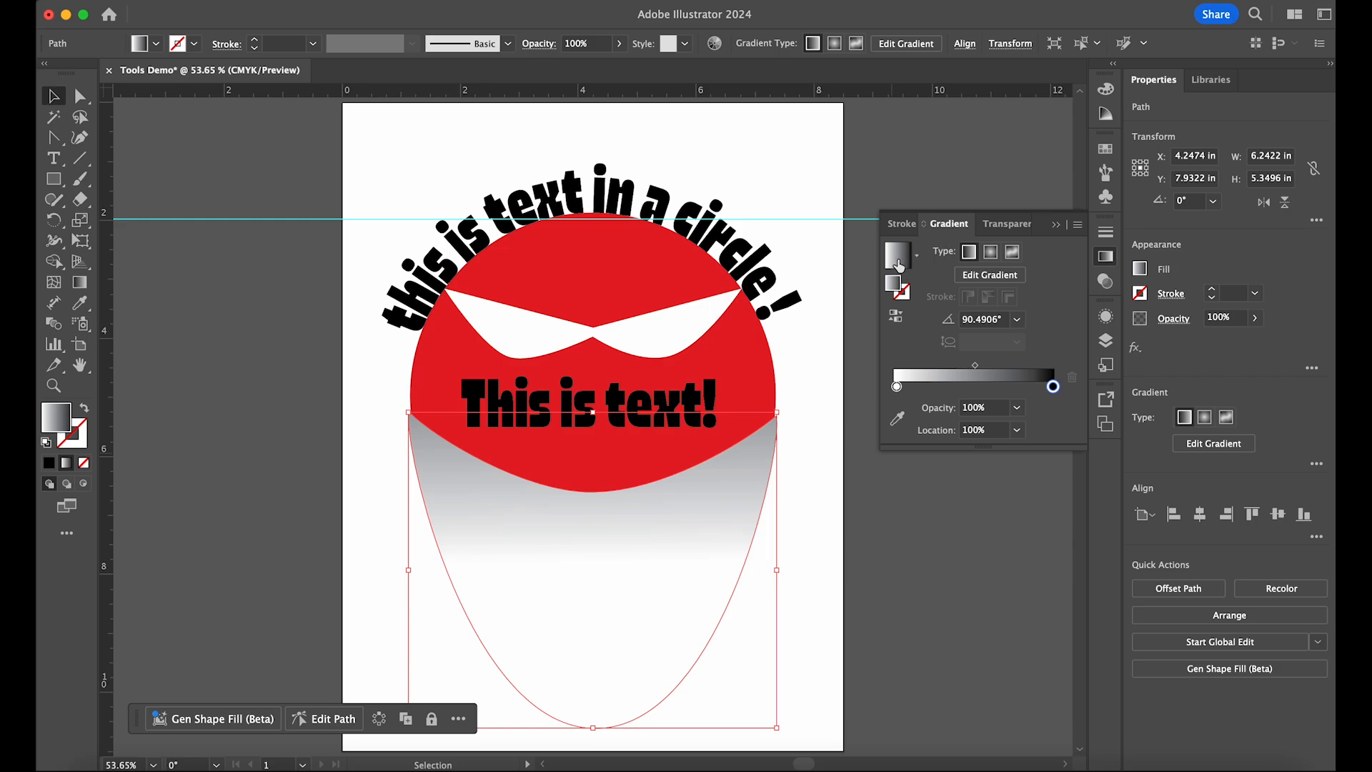
{"action": "double_click", "coordinate": [893, 285]}
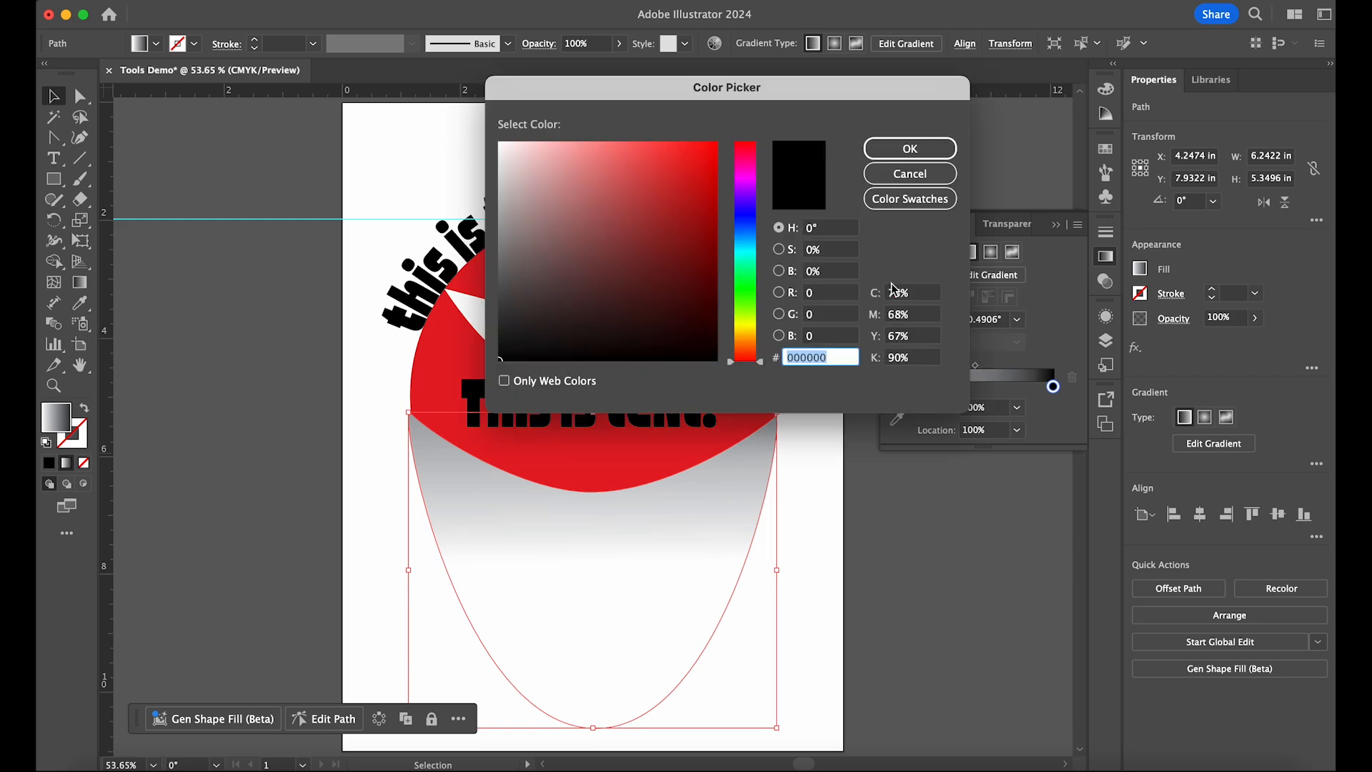
{"action": "mouse_move", "coordinate": [656, 193]}
{"action": "left_mouse_down"}
{"action": "mouse_move", "coordinate": [711, 170]}
{"action": "mouse_move", "coordinate": [615, 283]}
{"action": "left_mouse_up"}
{"action": "left_click", "coordinate": [910, 174]}
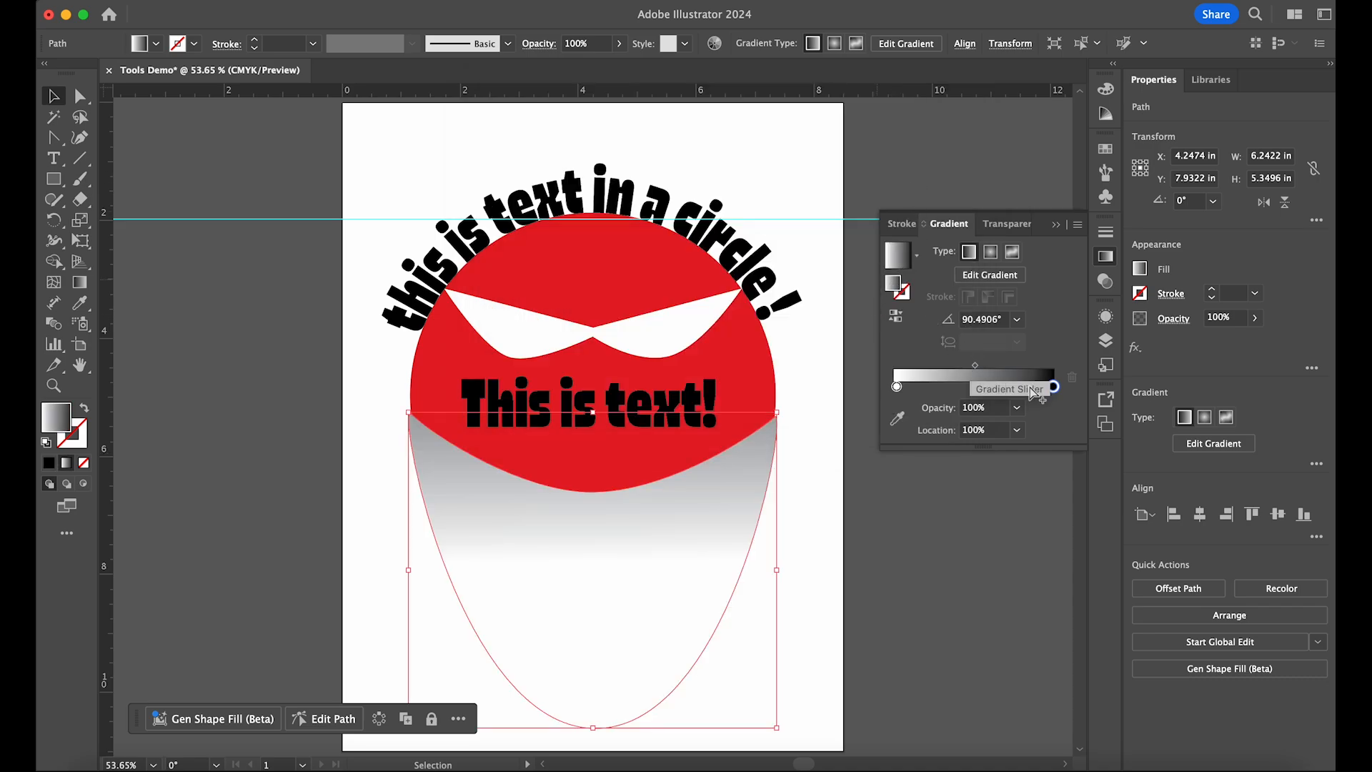
Step: Recolor the gradient's black end stop to dark brown 290F0D
{"action": "double_click", "coordinate": [1053, 387]}
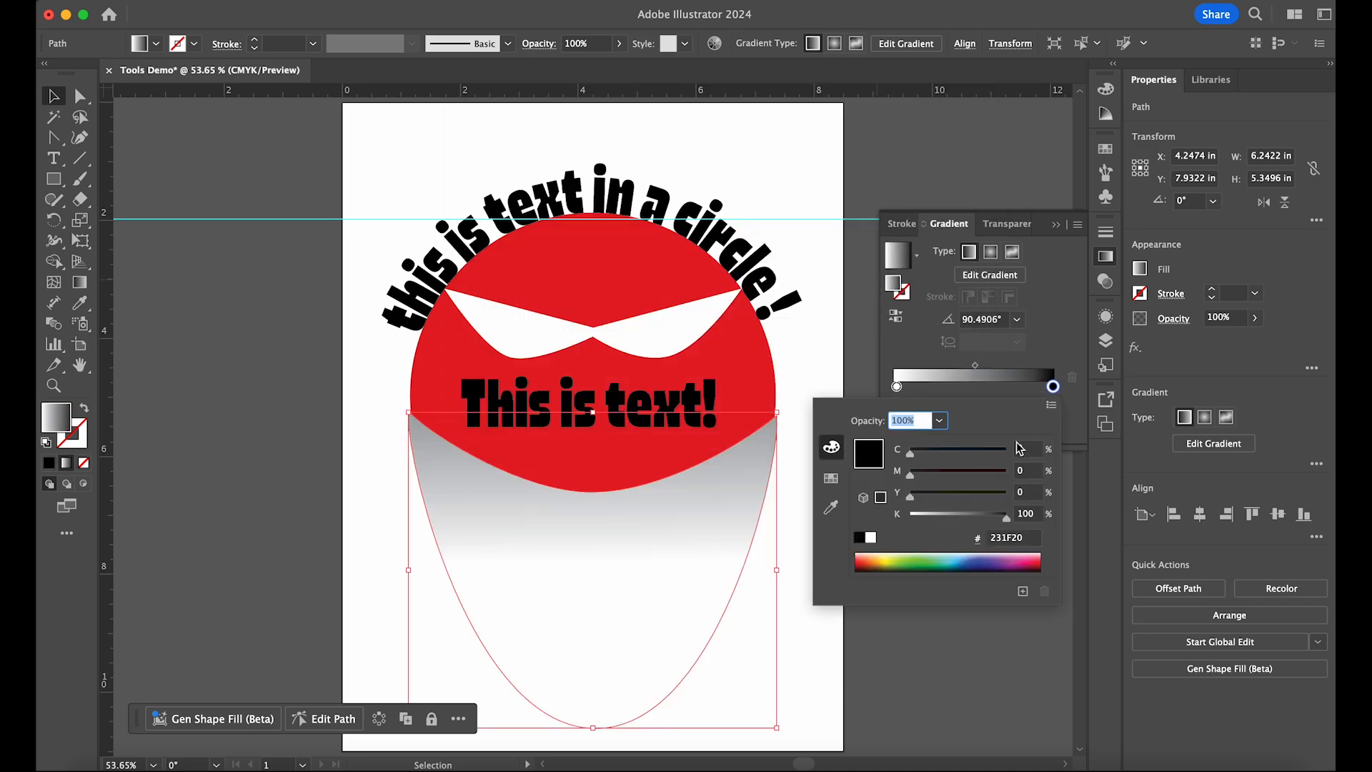
{"action": "left_click", "coordinate": [862, 562]}
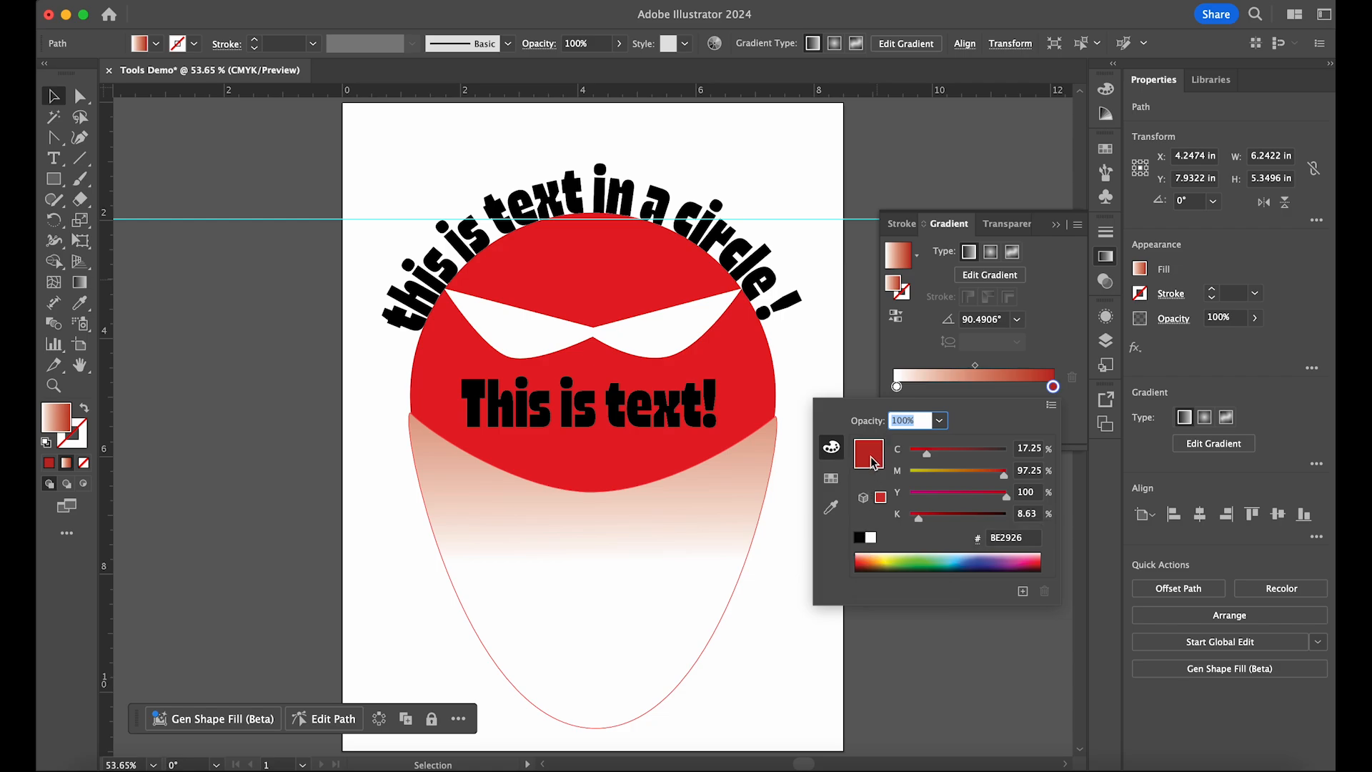
{"action": "left_click", "coordinate": [864, 563]}
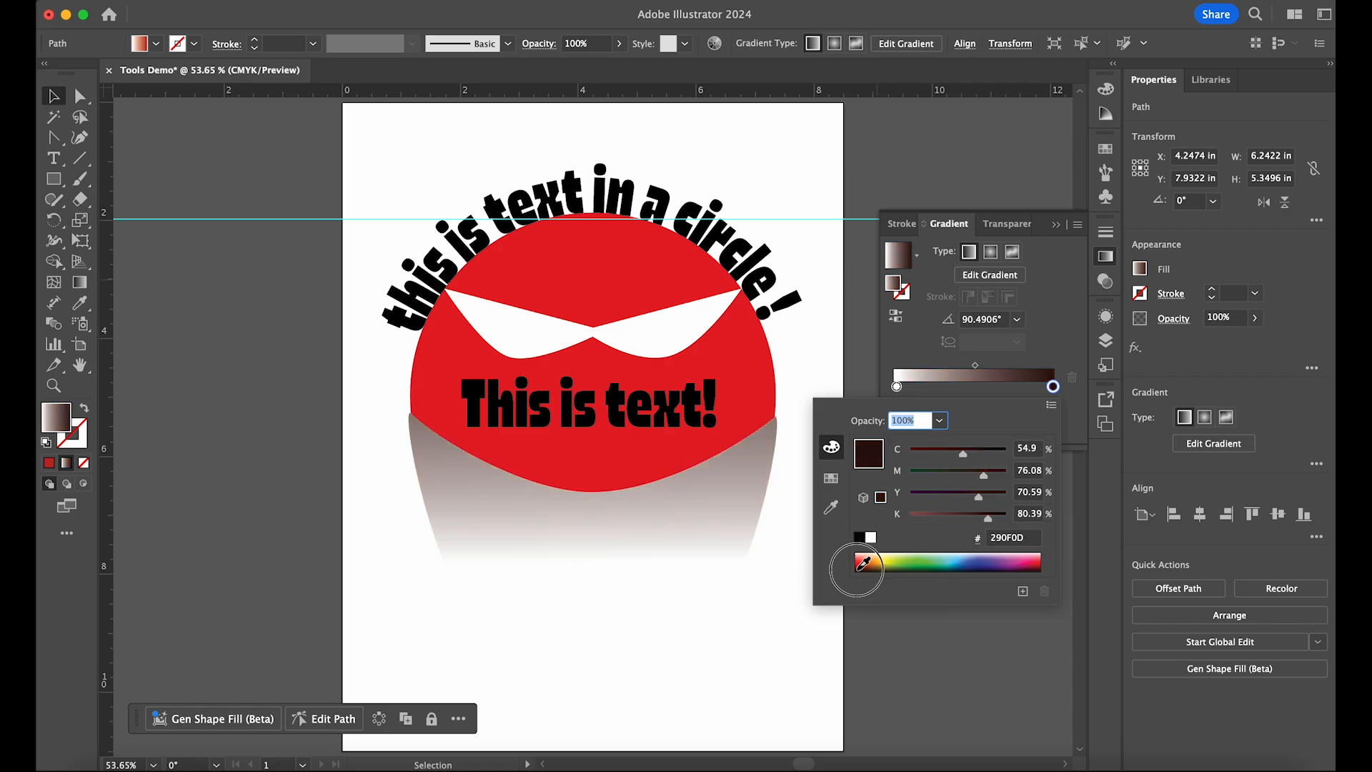
{"action": "left_click", "coordinate": [1055, 352]}
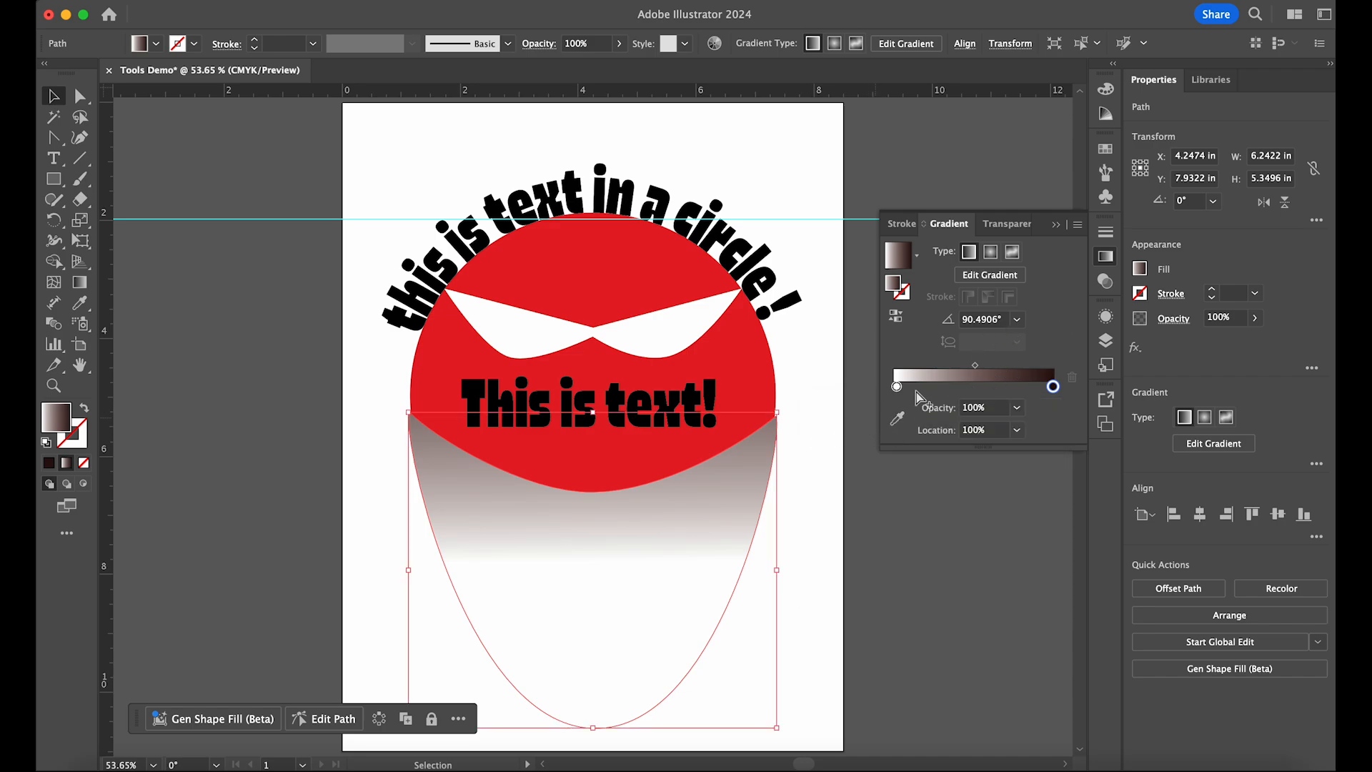
Step: Edit the gradient on the artwork and shift it down so its white end lies just below the chin
{"action": "left_click", "coordinate": [986, 279]}
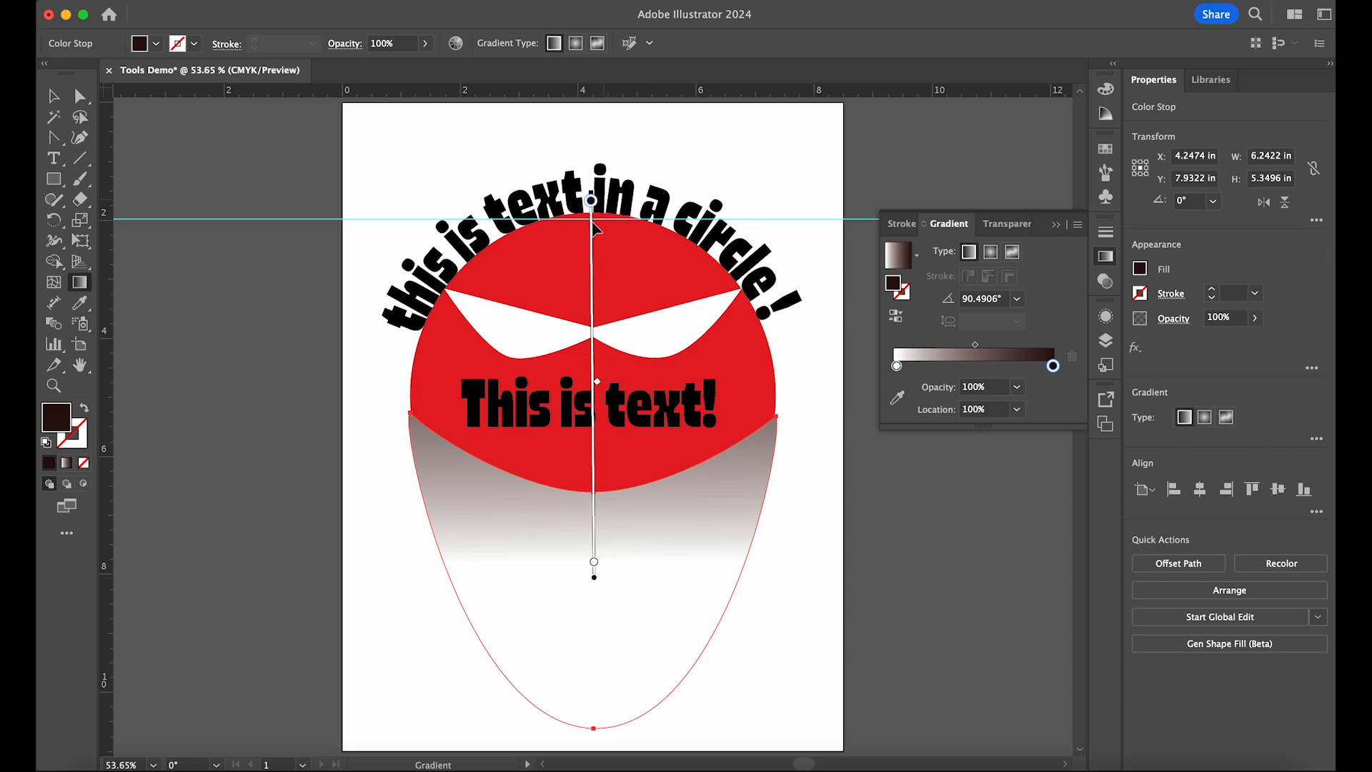
{"action": "mouse_move", "coordinate": [592, 577]}
{"action": "left_mouse_down"}
{"action": "mouse_move", "coordinate": [593, 763]}
{"action": "mouse_move", "coordinate": [591, 709]}
{"action": "mouse_move", "coordinate": [594, 754]}
{"action": "mouse_move", "coordinate": [597, 743]}
{"action": "left_mouse_up"}
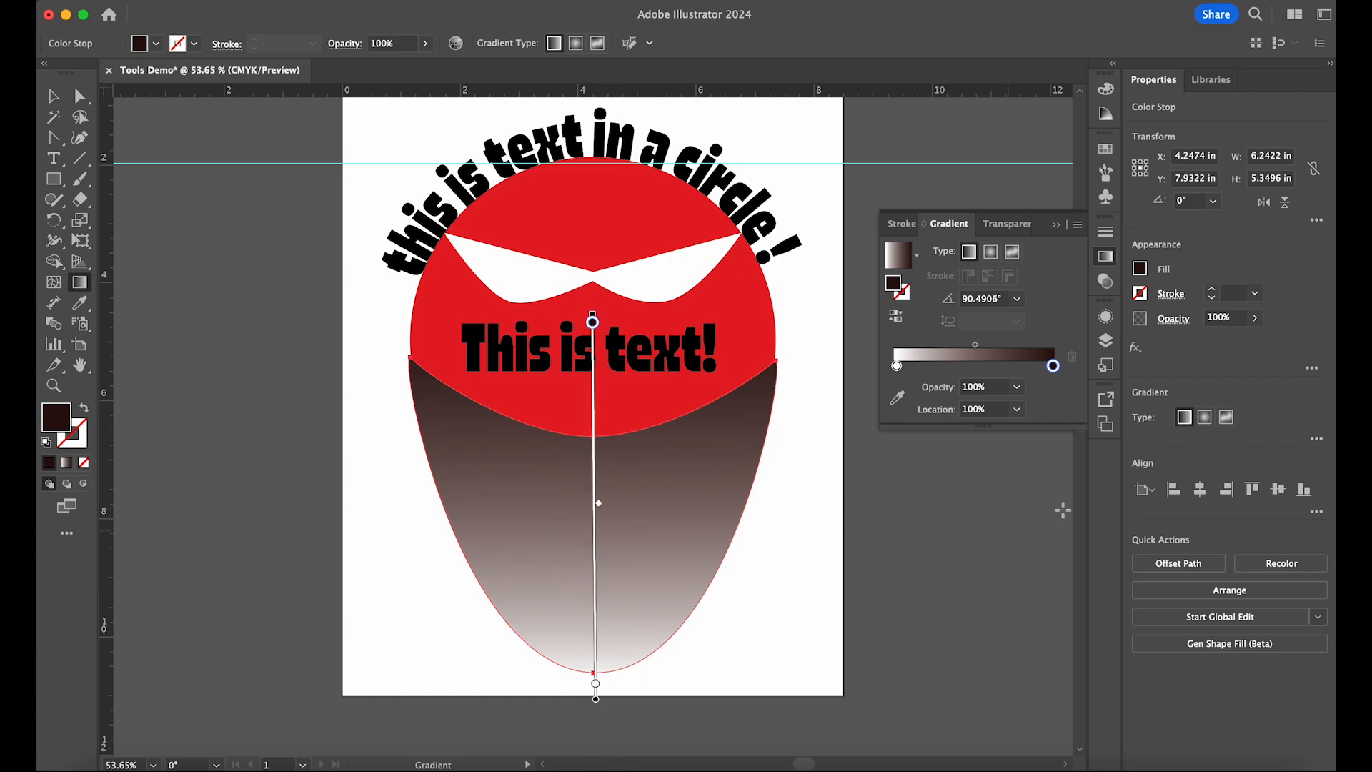
Step: Recolor the gradient's dark end stop to the deep red BE2926 from the CMYK spectrum
{"action": "double_click", "coordinate": [1049, 366]}
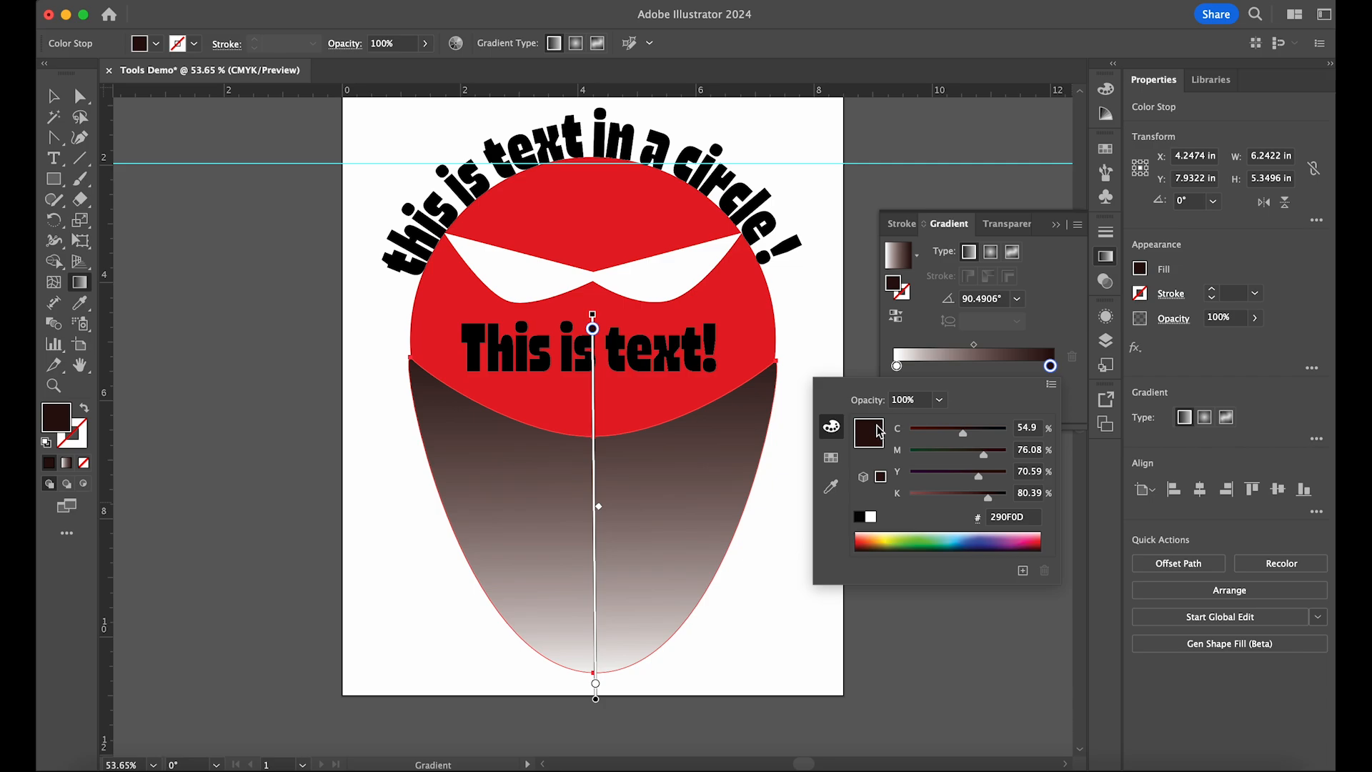
{"action": "left_click", "coordinate": [869, 537]}
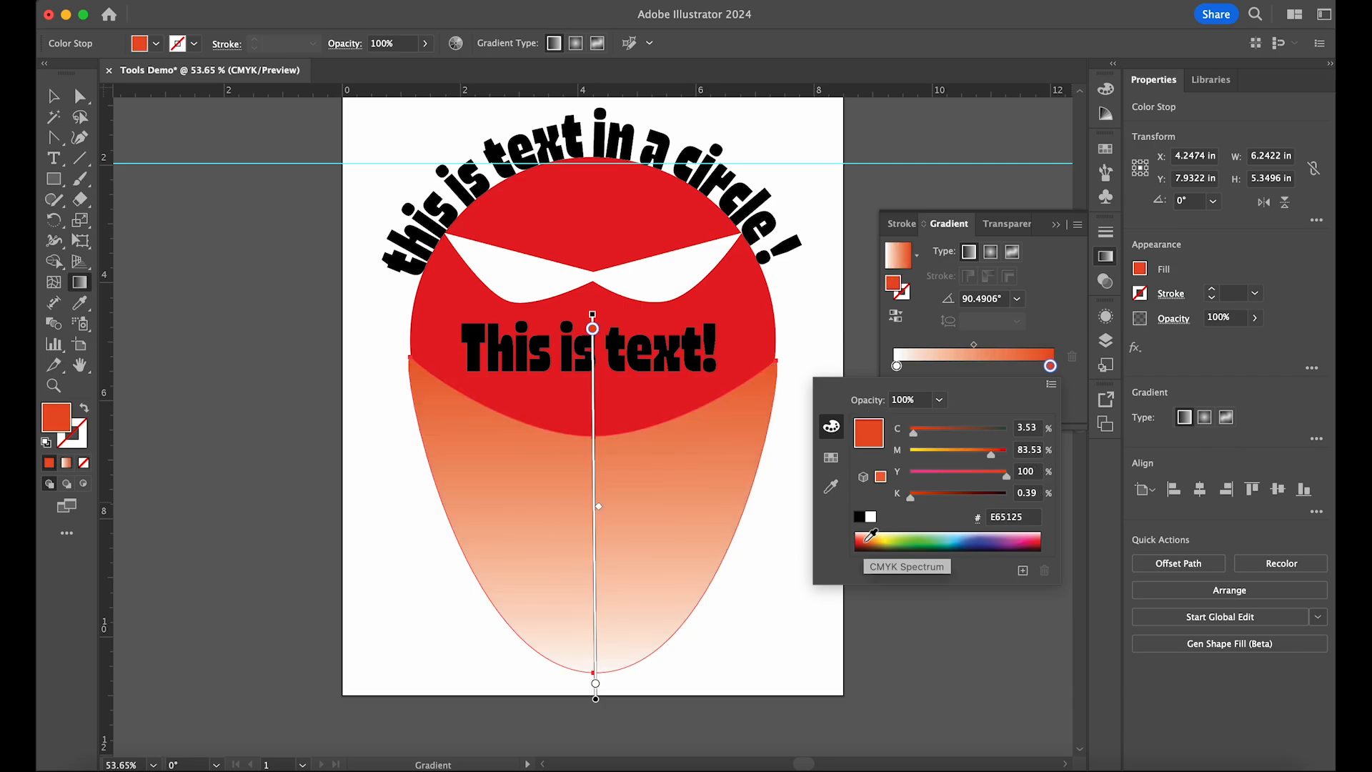
{"action": "left_click", "coordinate": [866, 533]}
{"action": "left_click", "coordinate": [870, 517]}
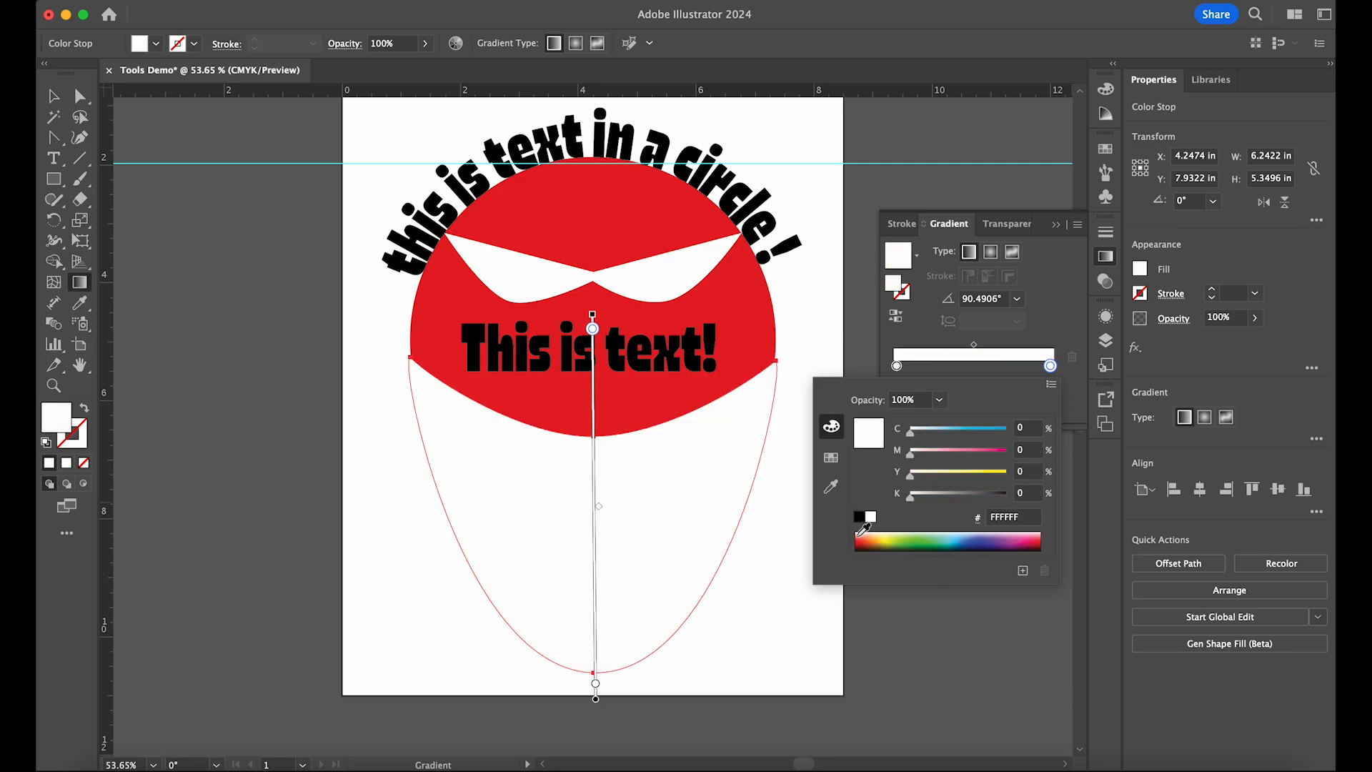
{"action": "left_click", "coordinate": [861, 534]}
{"action": "left_click", "coordinate": [863, 540]}
{"action": "left_click", "coordinate": [865, 541]}
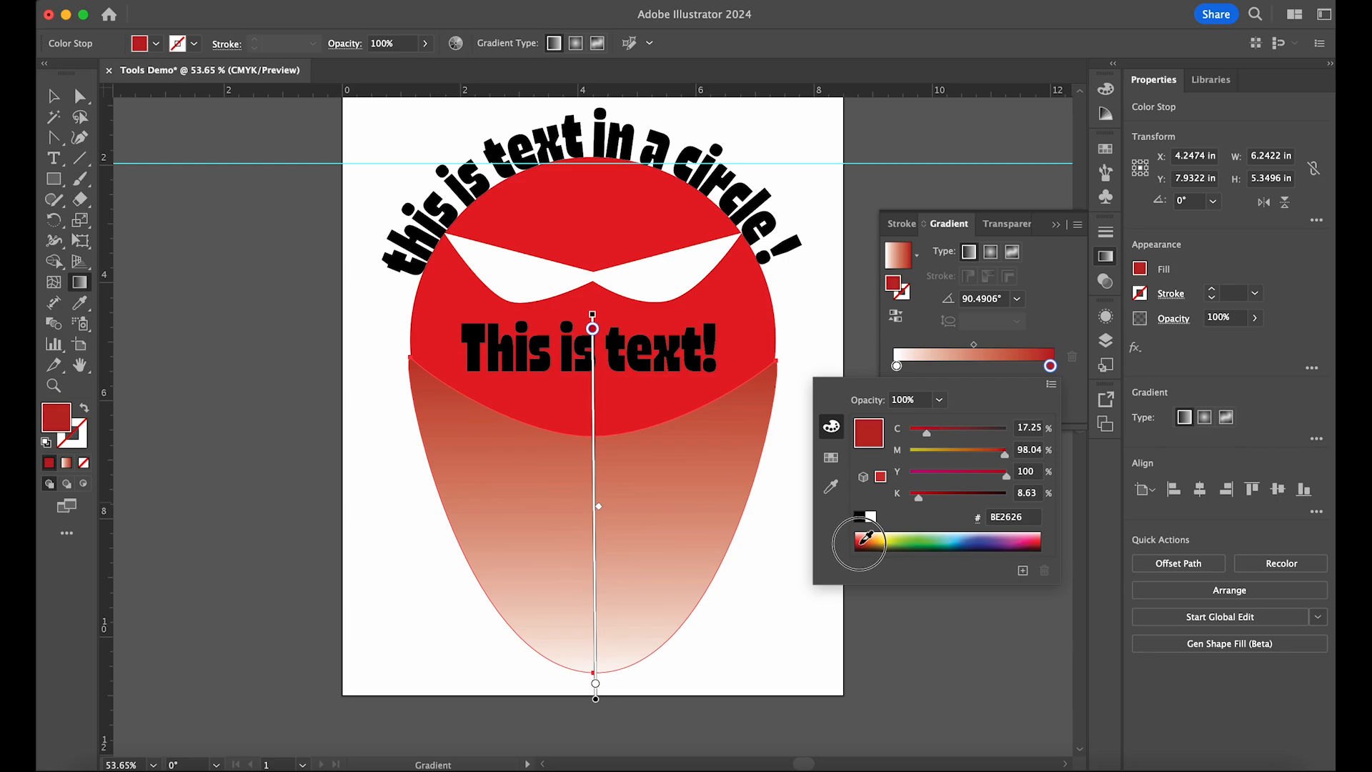
{"action": "left_click", "coordinate": [867, 536]}
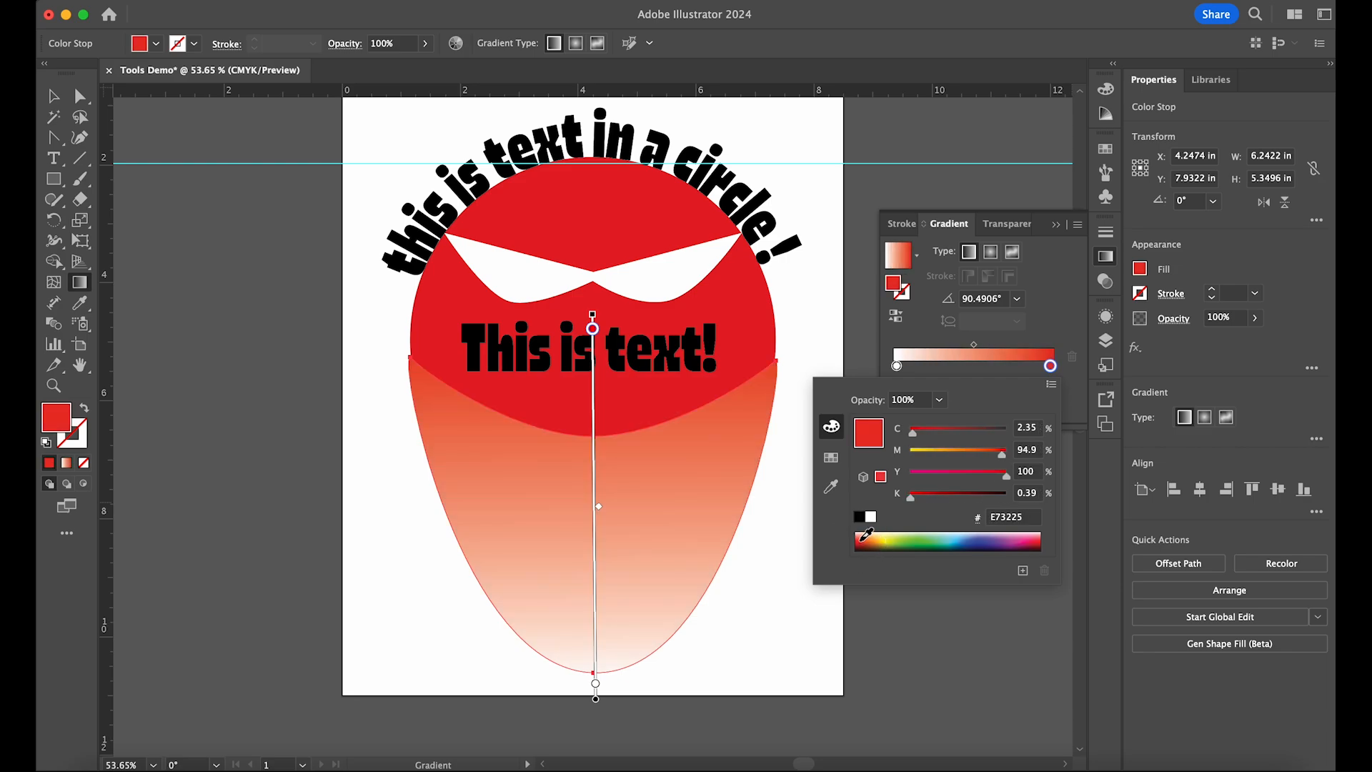
{"action": "left_click", "coordinate": [864, 536]}
{"action": "left_click", "coordinate": [1066, 266]}
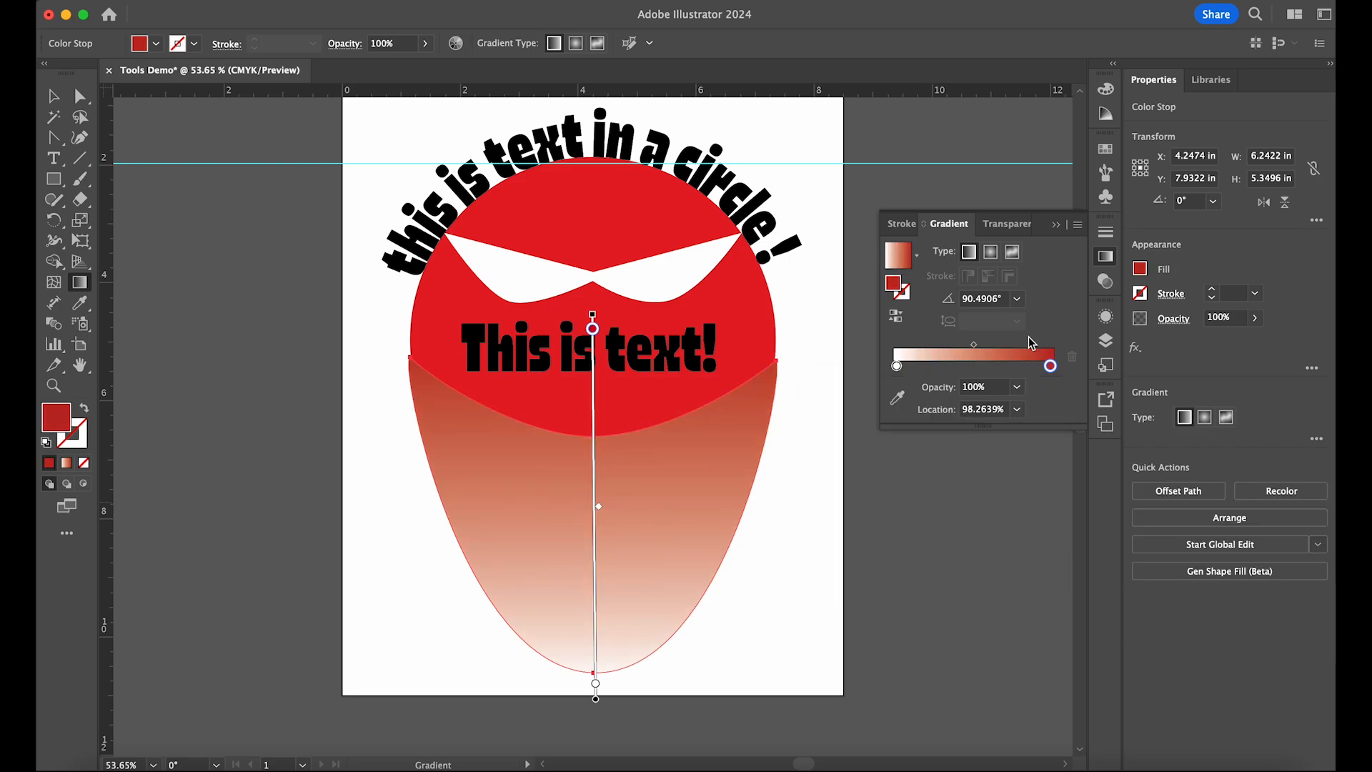
Step: Recolor the gradient's white start stop to golden yellow E7C21F
{"action": "left_click", "coordinate": [897, 366]}
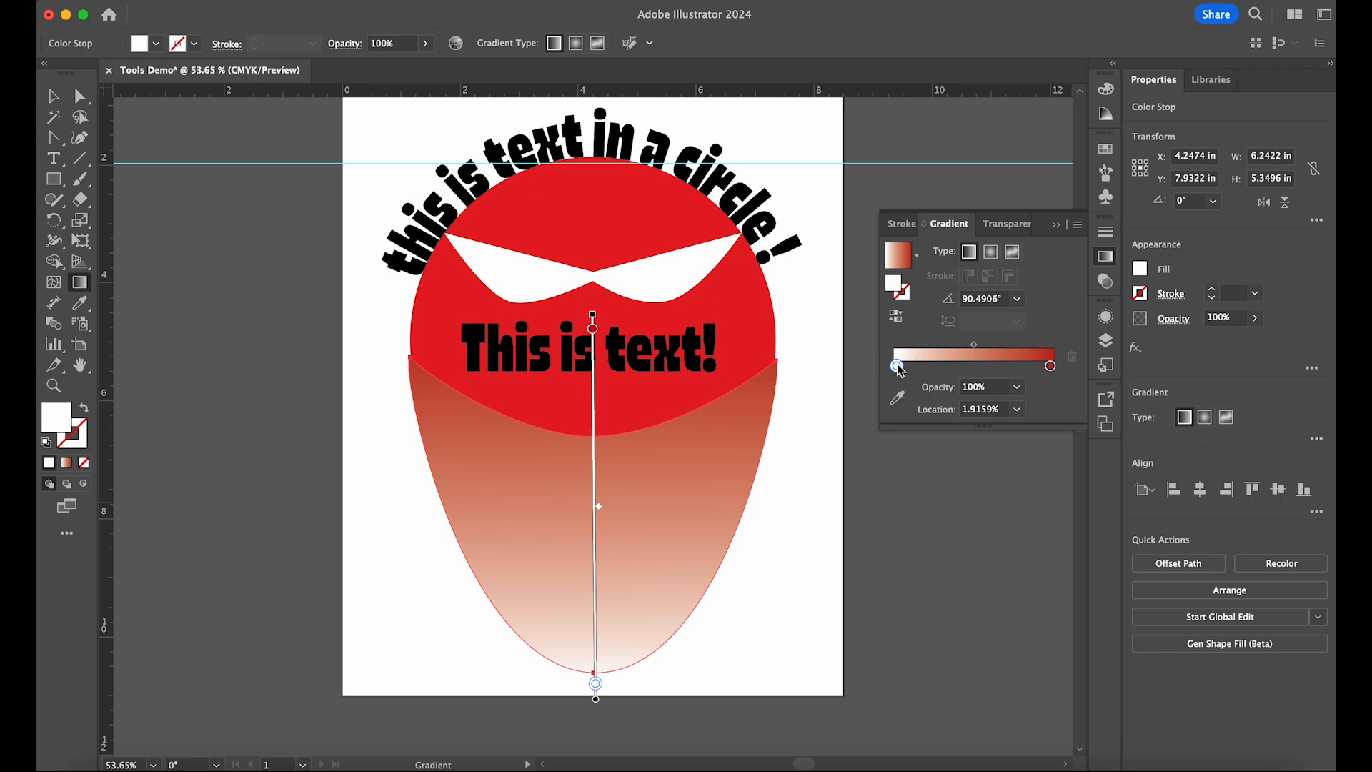
{"action": "double_click", "coordinate": [898, 366]}
{"action": "left_click", "coordinate": [912, 538]}
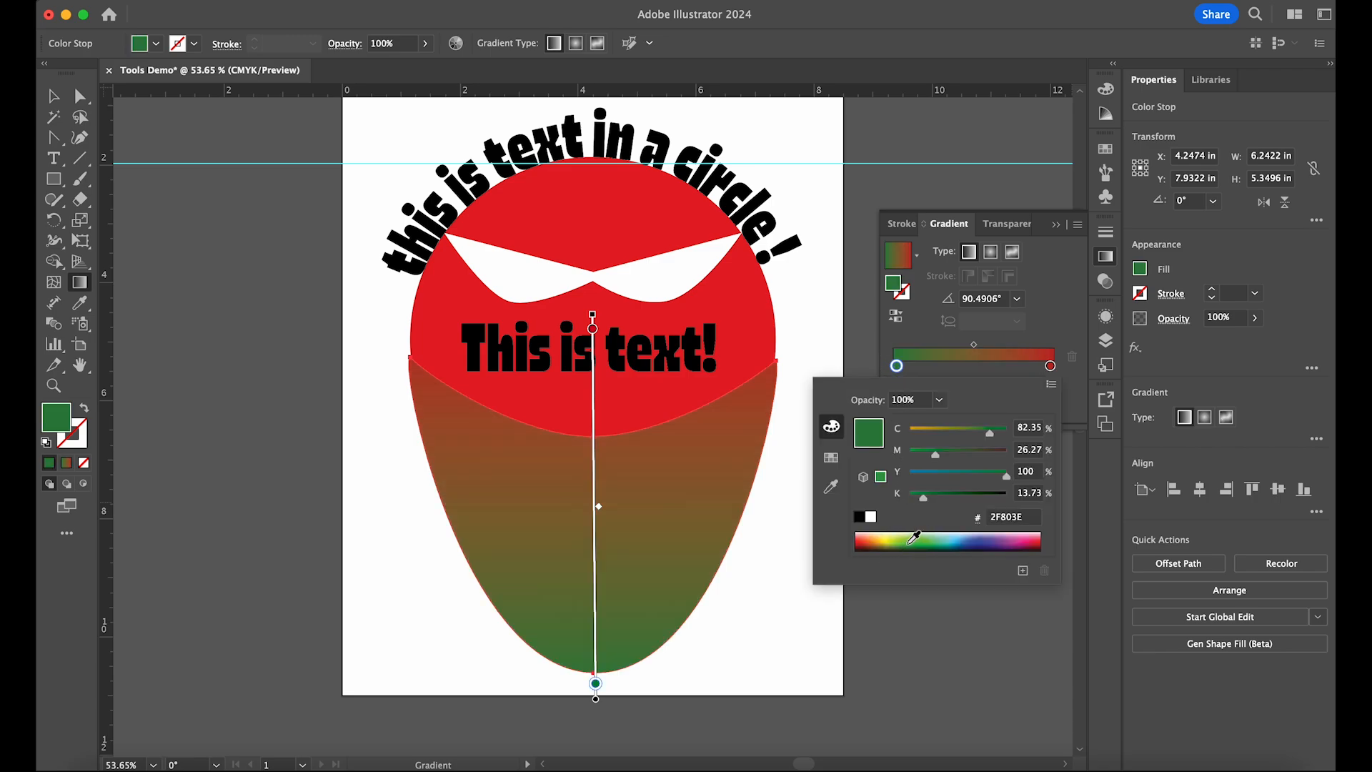
{"action": "left_click", "coordinate": [908, 538]}
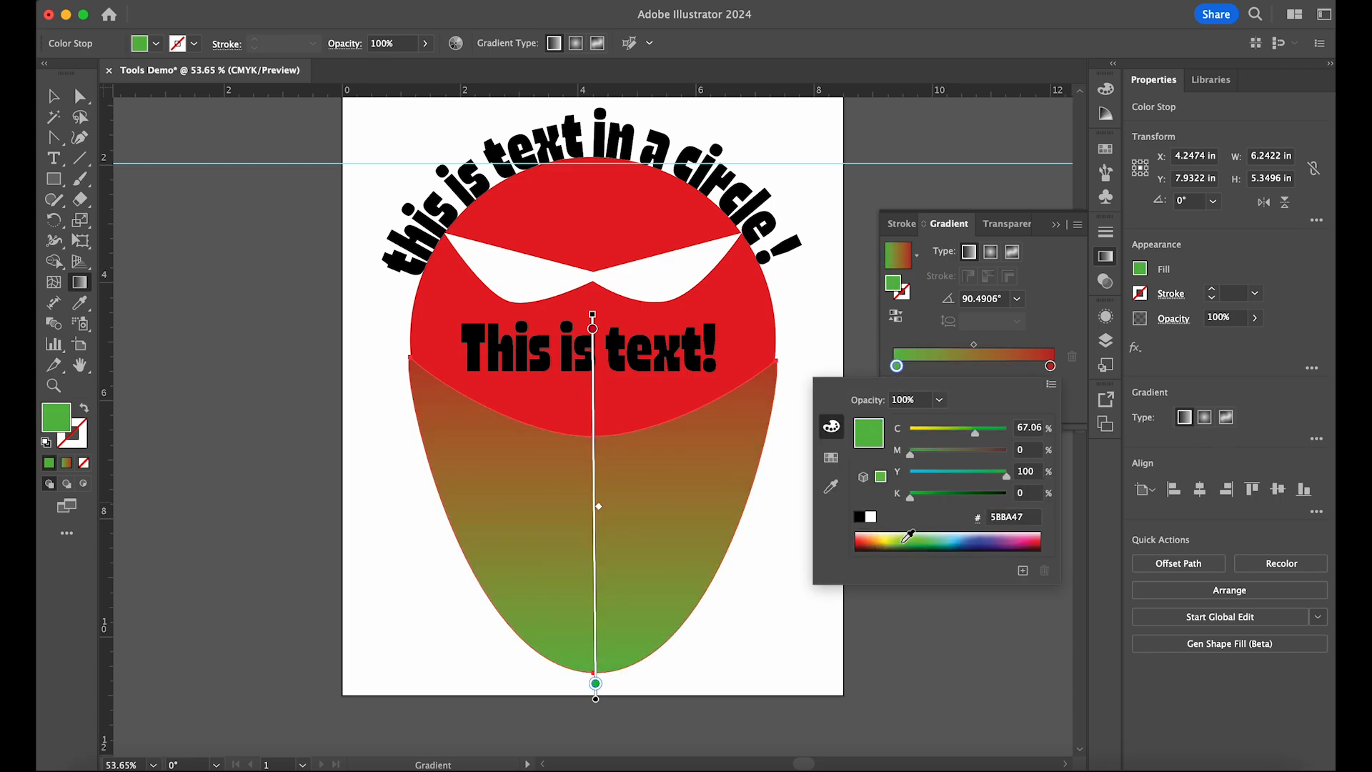
{"action": "left_click", "coordinate": [888, 536]}
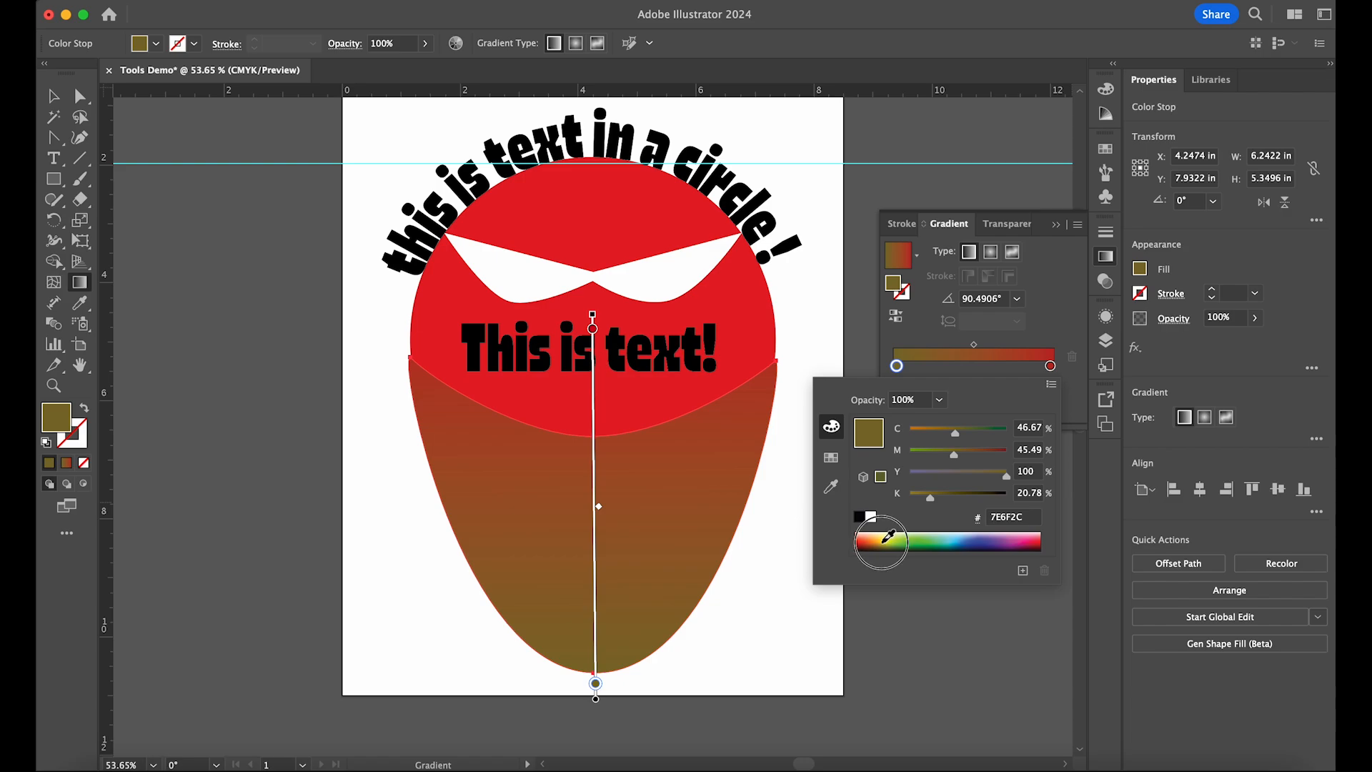
{"action": "left_click", "coordinate": [880, 532]}
{"action": "left_click", "coordinate": [886, 534]}
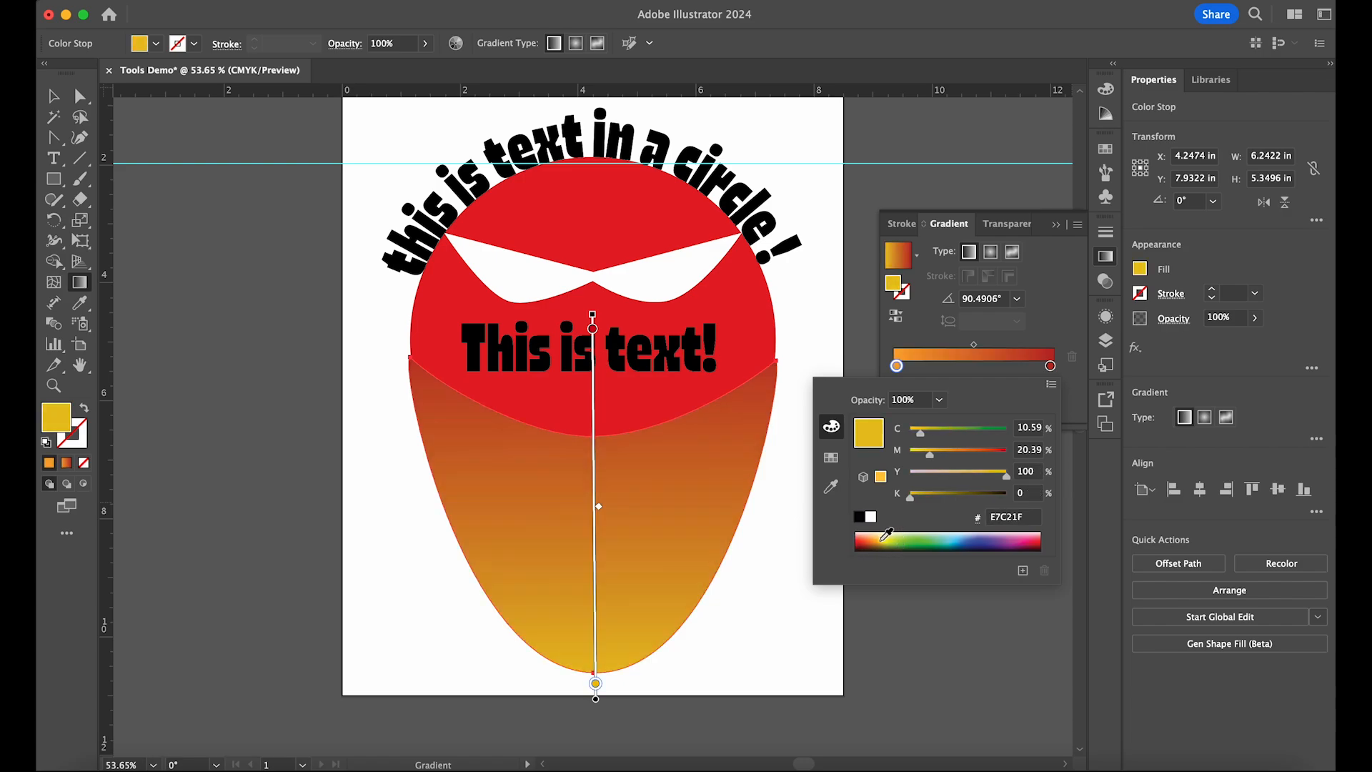
{"action": "left_click", "coordinate": [1055, 296]}
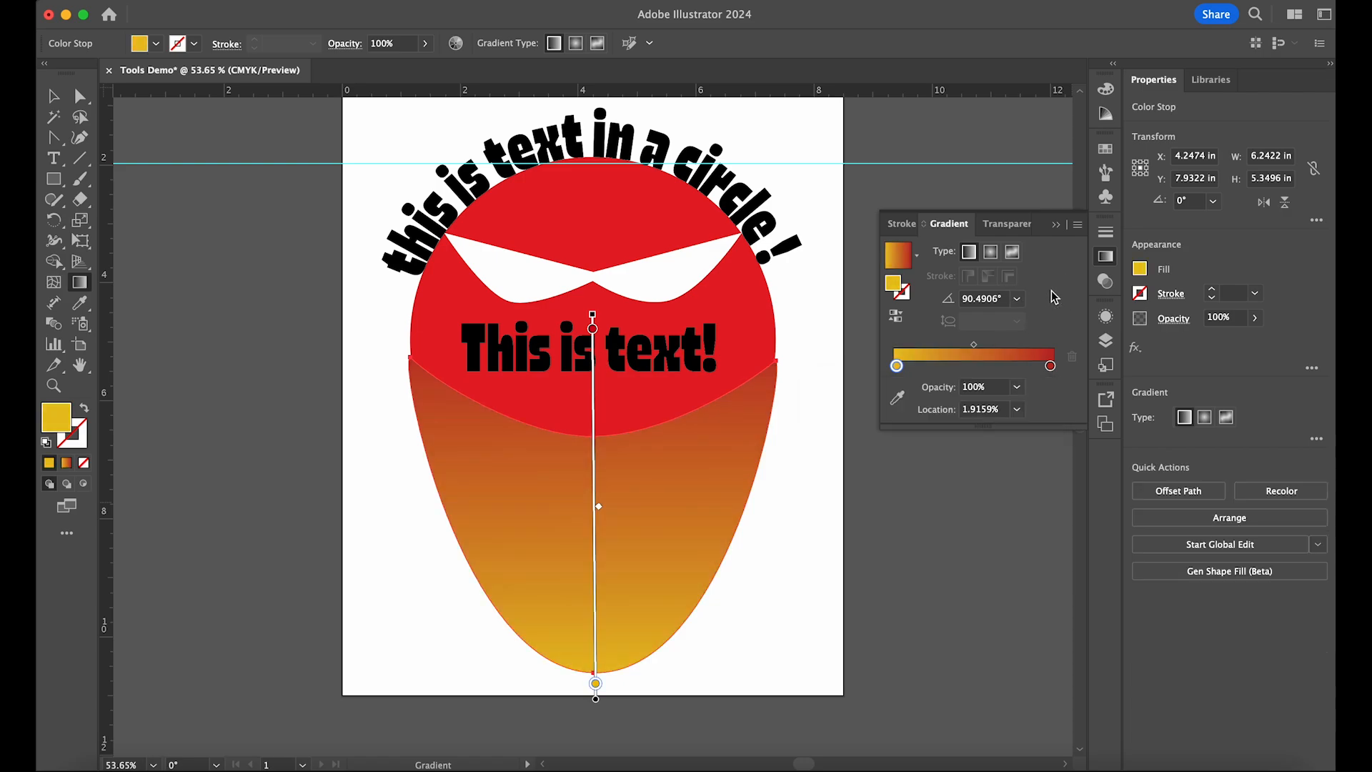
Step: Change the lower-face gradient to radial and enlarge its radius well beyond the shape's side
{"action": "left_click", "coordinate": [990, 252]}
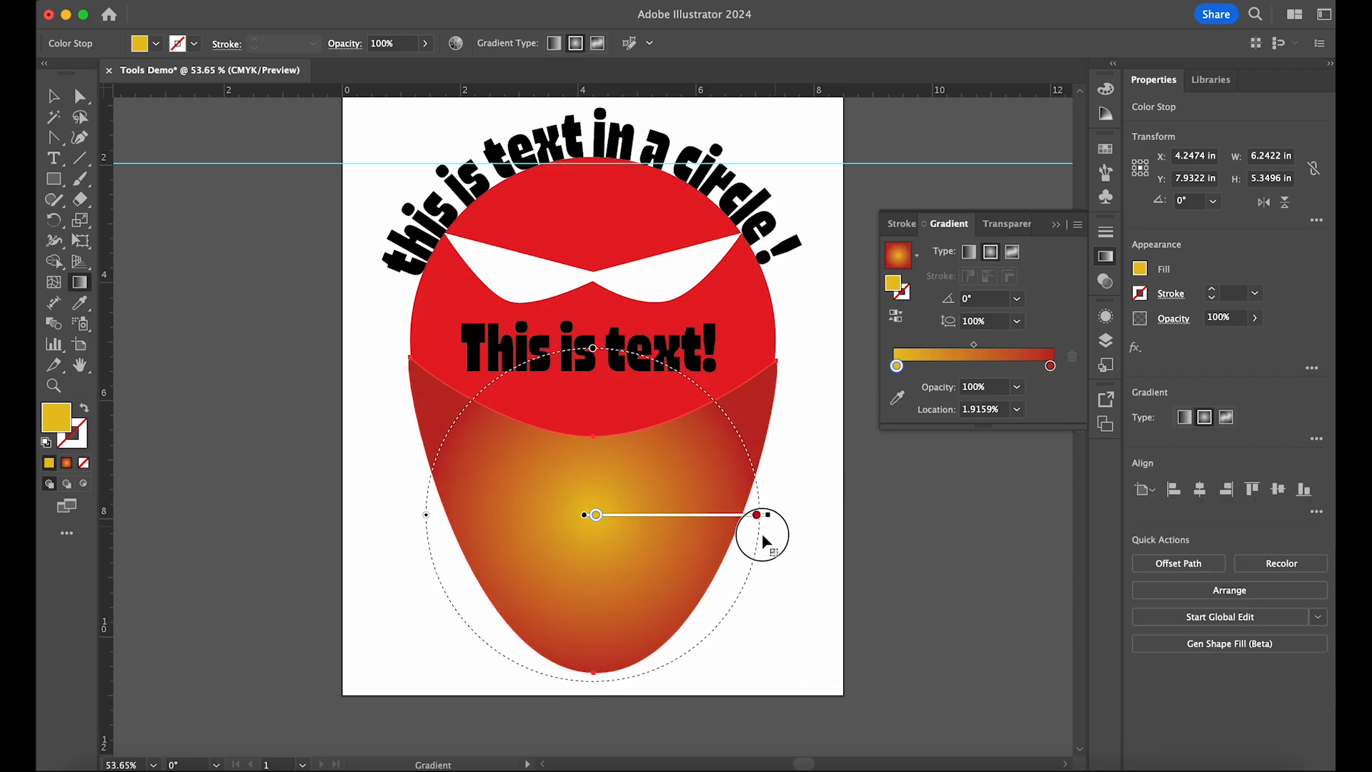
{"action": "left_click_drag", "start_coordinate": [761, 527], "coordinate": [850, 545]}
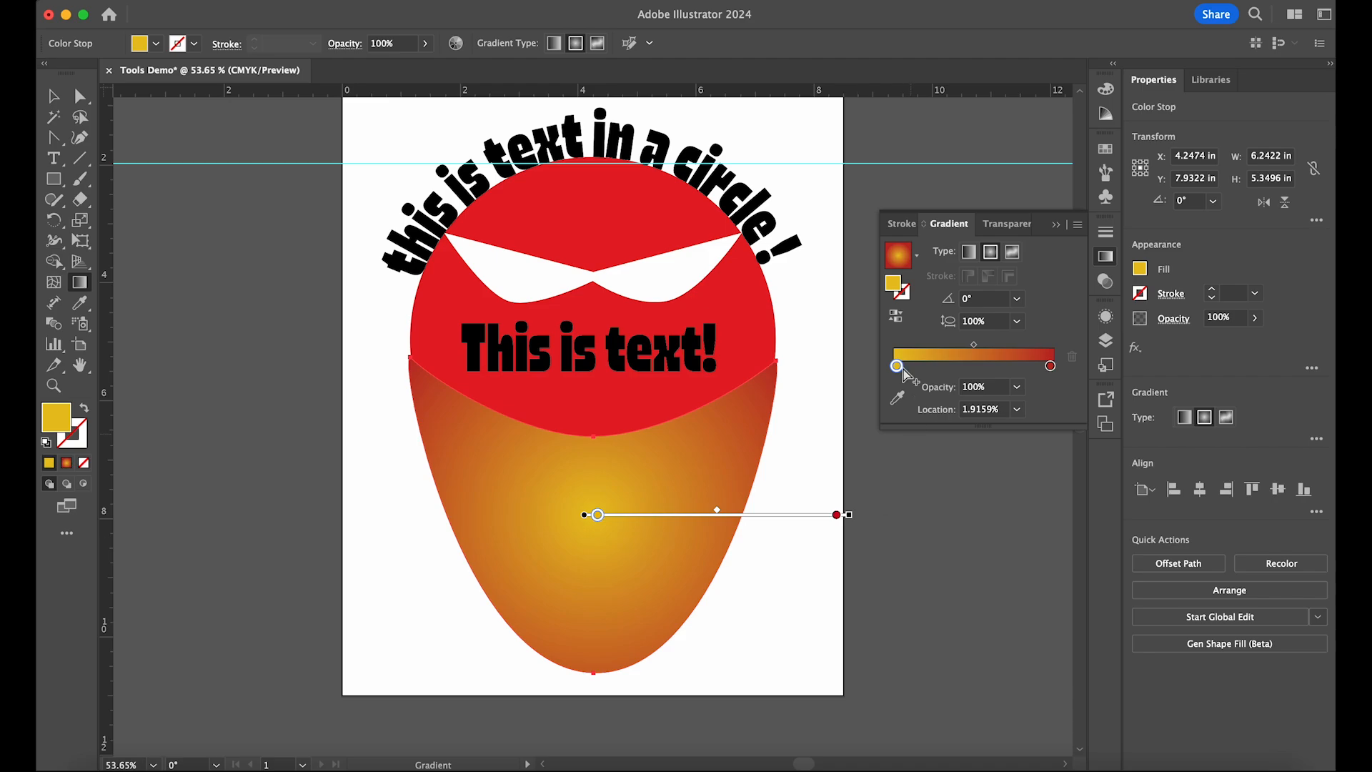
Step: Review the color settings of the radial gradient's red outer stop
{"action": "left_click", "coordinate": [1051, 367]}
{"action": "double_click", "coordinate": [1050, 367]}
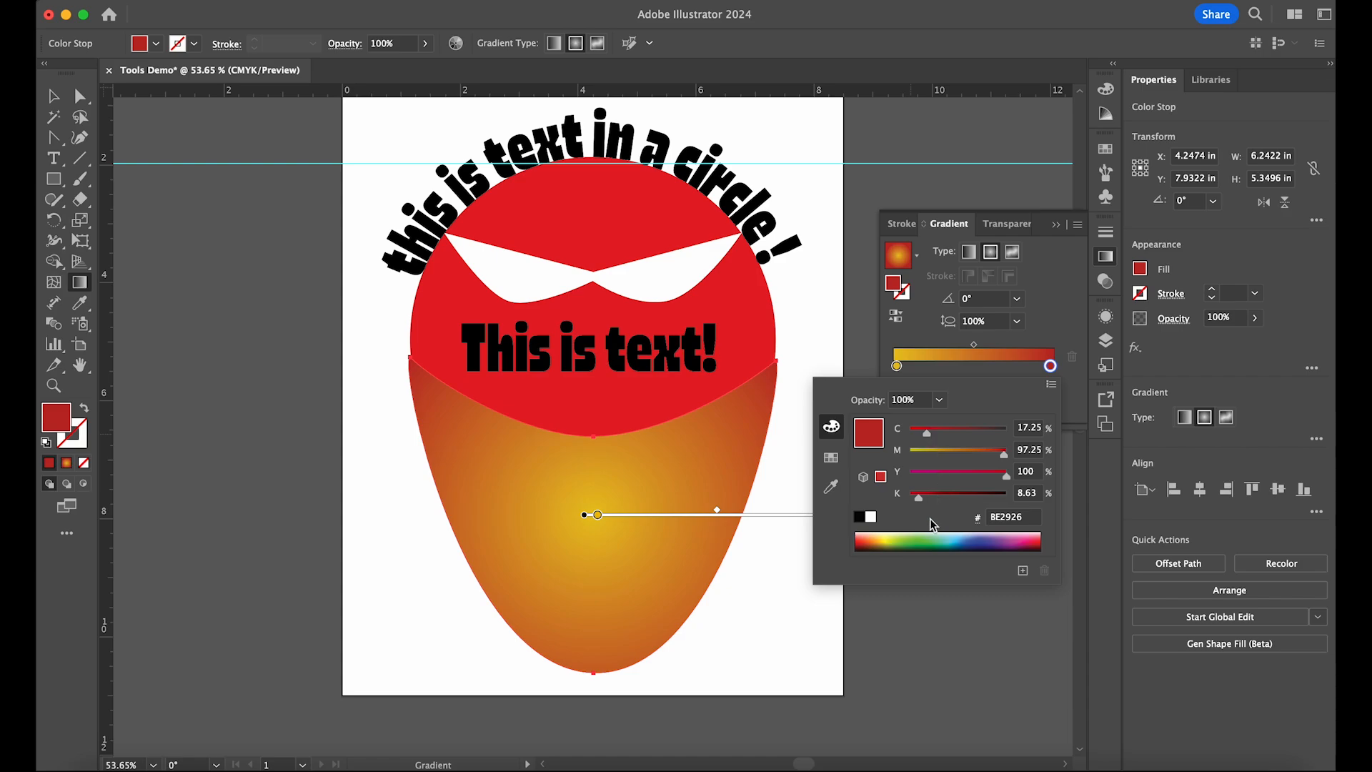
{"action": "left_click", "coordinate": [1069, 313]}
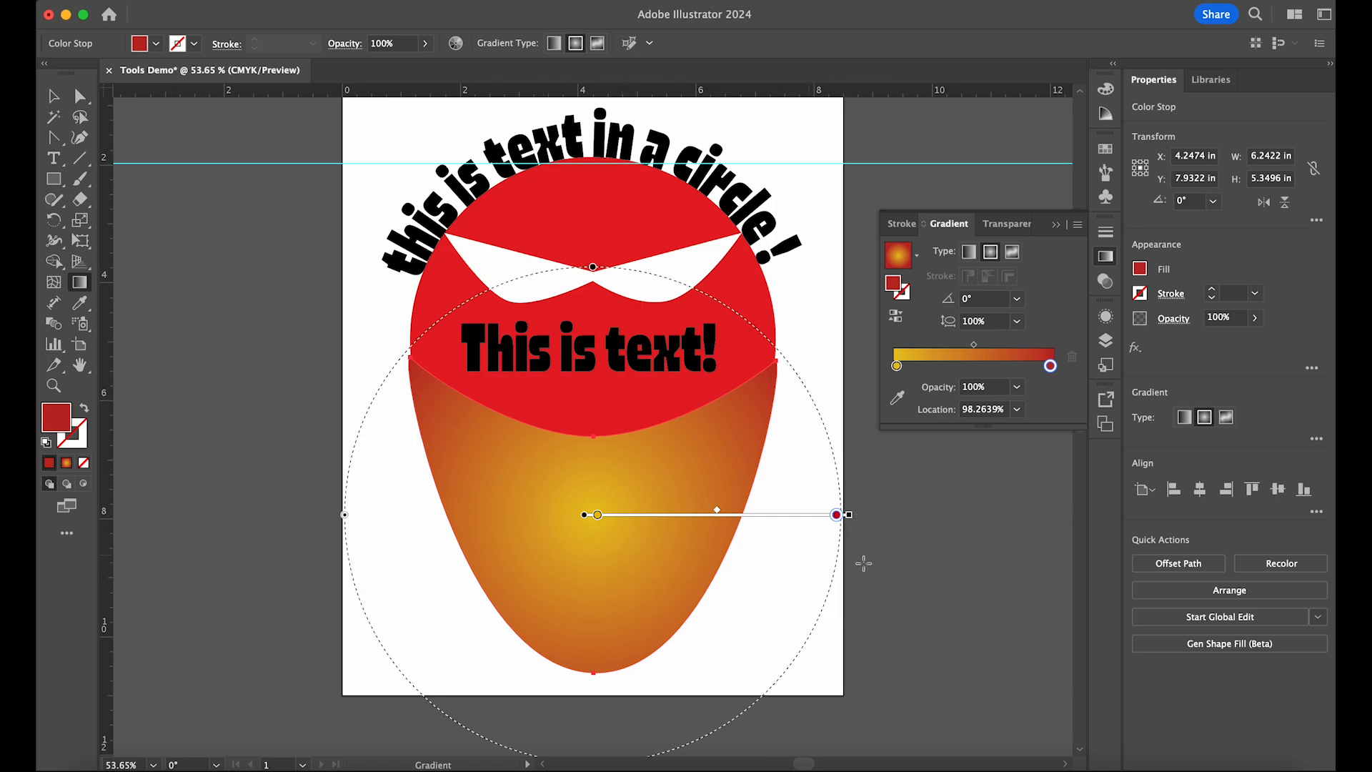
Step: Undo the gradient and color edits until both the lower face and the eye mask are back to solid black
{"action": "key", "text": "v"}
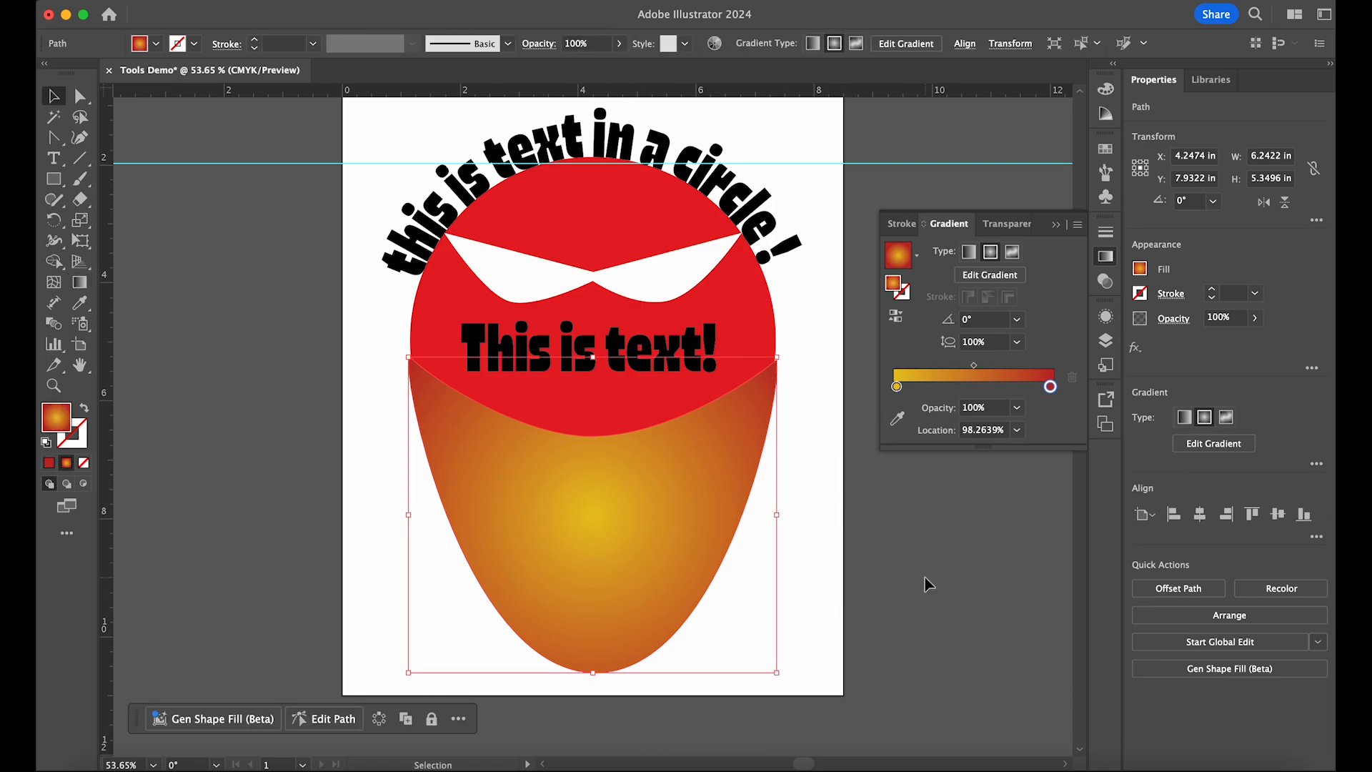
{"action": "key", "text": "super+z"}
{"action": "key", "text": "super+z"}
{"action": "key", "text": "super+z"}
{"action": "key", "text": "super+z"}
{"action": "key", "text": "super+z"}
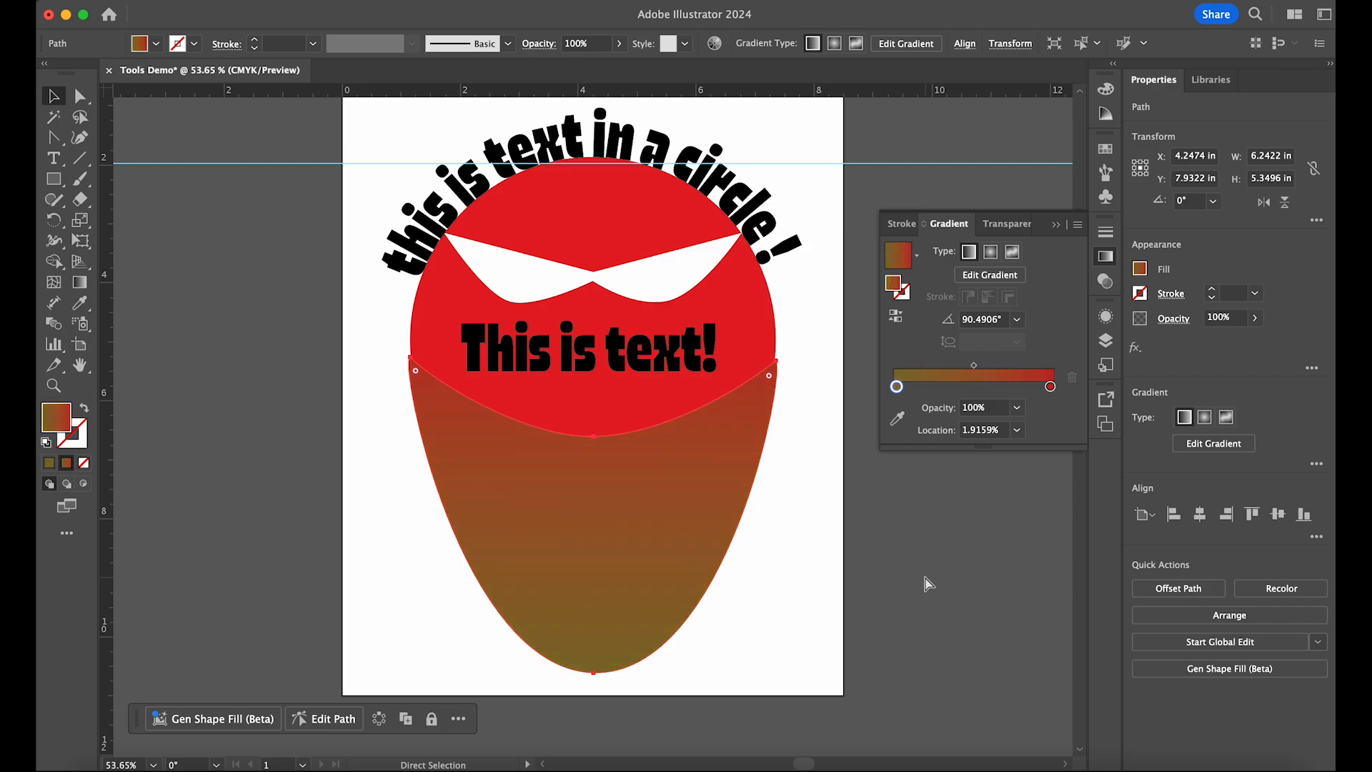
{"action": "key", "text": "super+z"}
{"action": "key", "text": "super+z"}
{"action": "key", "text": "super+z"}
{"action": "key", "text": "super+z"}
{"action": "key", "text": "super+z"}
{"action": "key", "text": "super+z"}
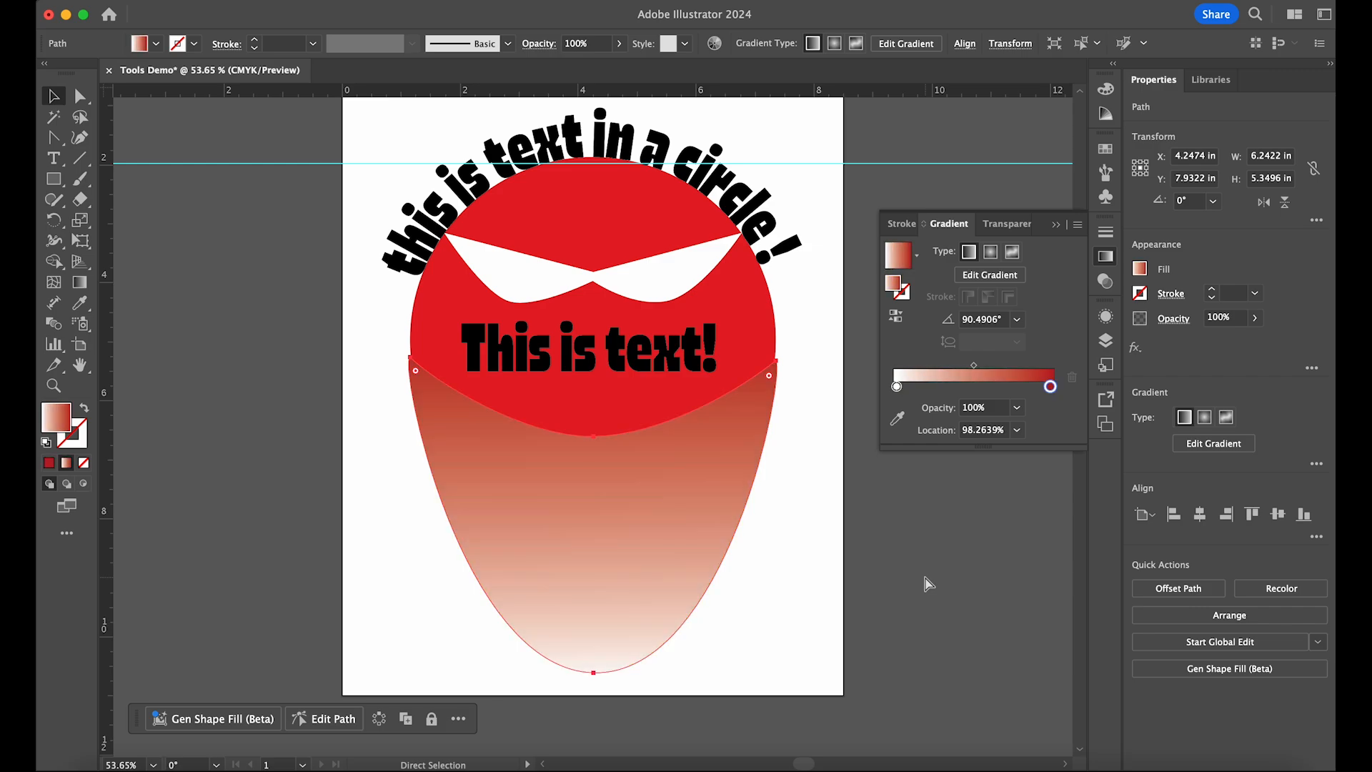
{"action": "key", "text": "super+z"}
{"action": "key", "text": "super+z"}
{"action": "key", "text": "super+z"}
{"action": "key", "text": "super+z"}
{"action": "key", "text": "super+z"}
{"action": "key", "text": "super+z"}
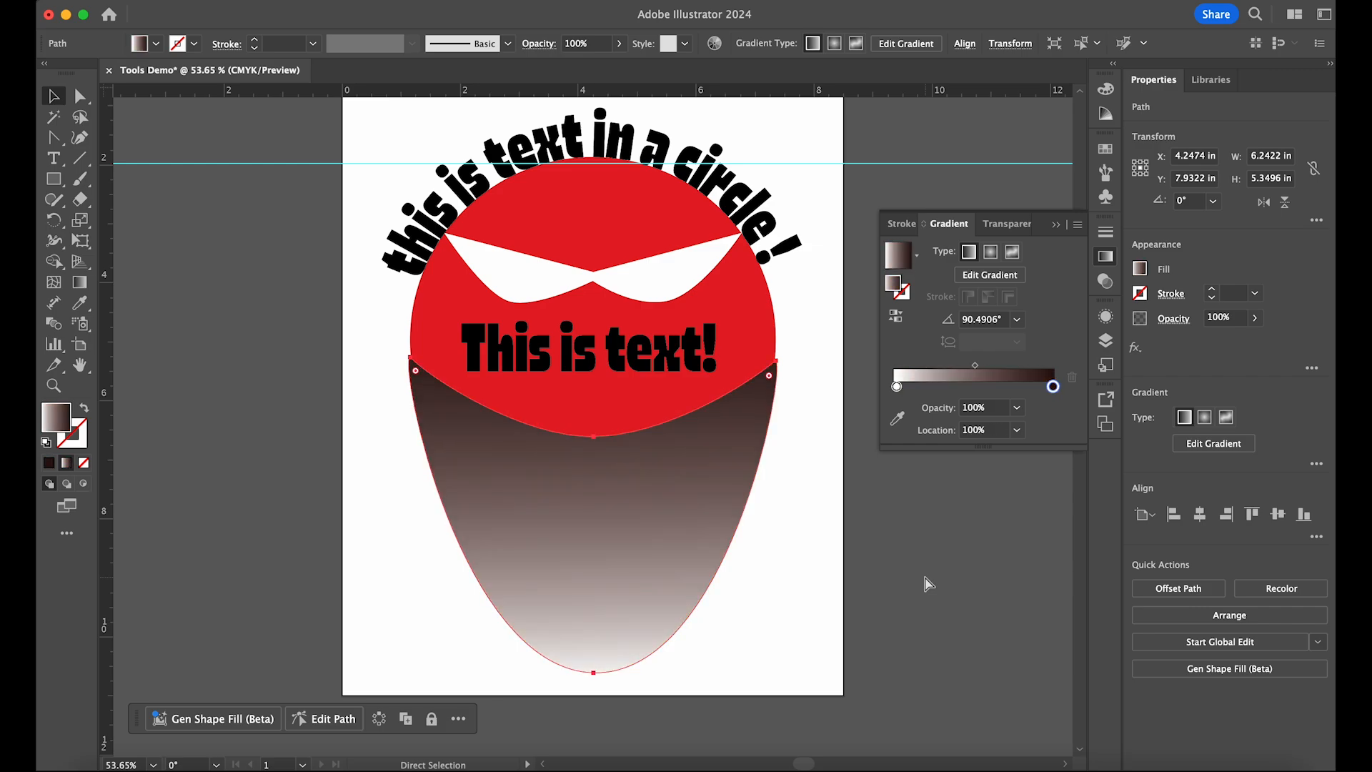
{"action": "key", "text": "super+z"}
{"action": "key", "text": "super+z"}
{"action": "key", "text": "super+z"}
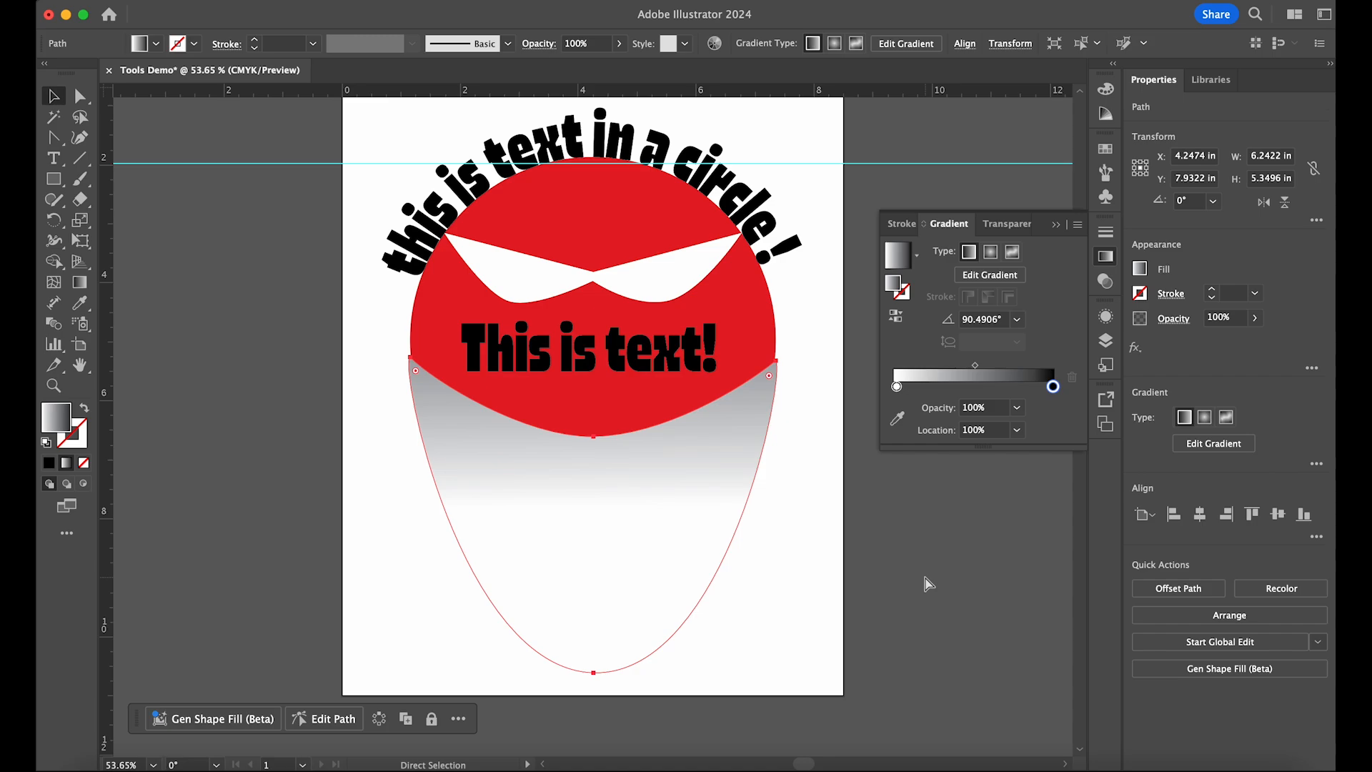
{"action": "key", "text": "super+z"}
{"action": "key", "text": "super+z"}
{"action": "key", "text": "super+z"}
{"action": "key", "text": "super+z"}
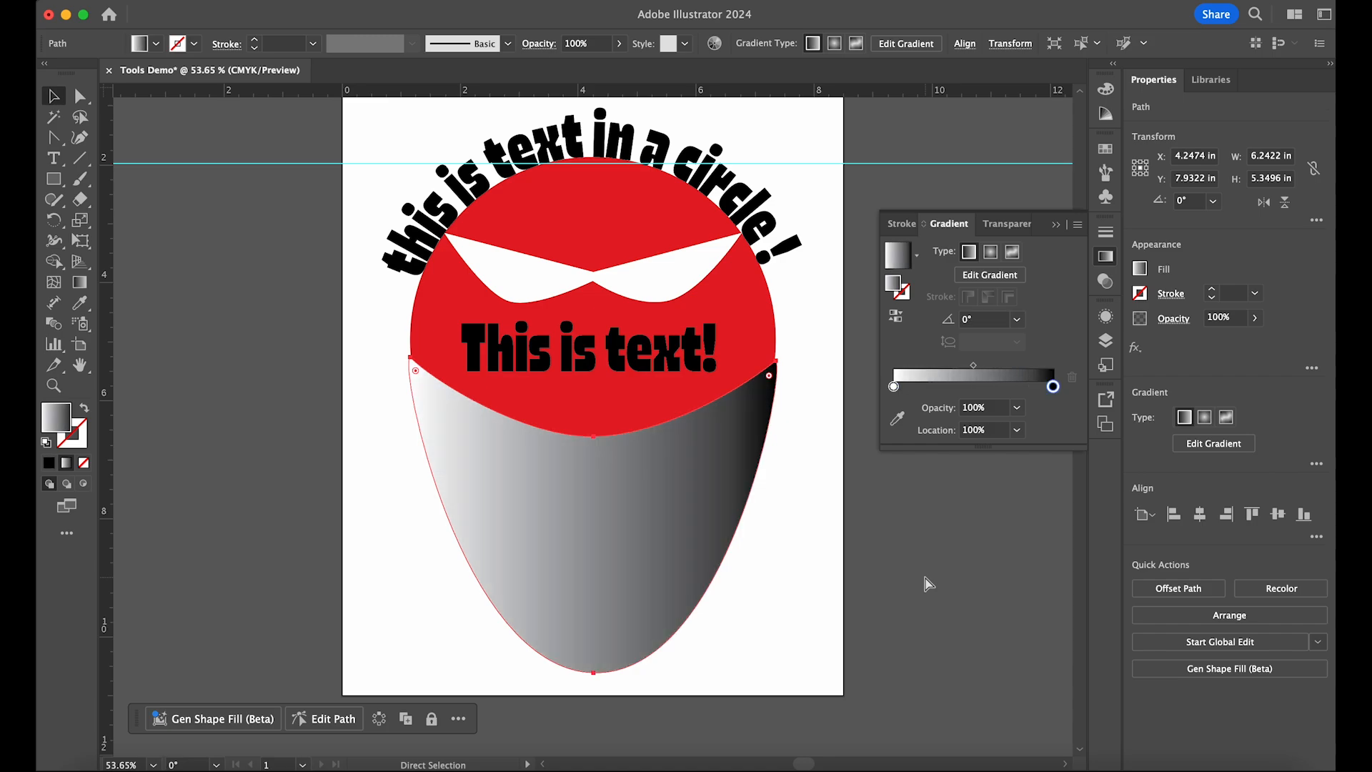
{"action": "key", "text": "super+z"}
{"action": "key", "text": "super+z"}
{"action": "key", "text": "super+z"}
{"action": "key", "text": "super+z"}
{"action": "key", "text": "super+z"}
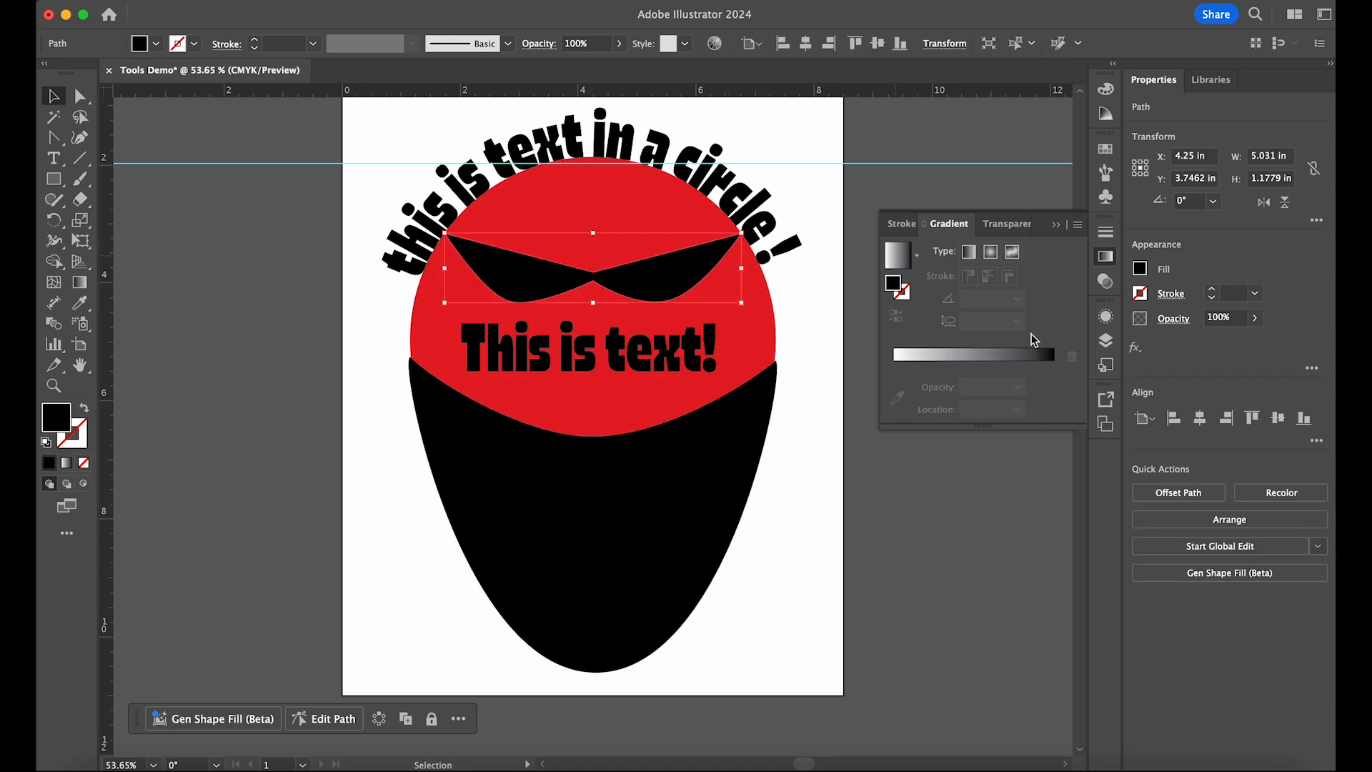
Step: Apply the default white-to-black linear gradient to the lower-face shape with the Gradient tool
{"action": "left_click", "coordinate": [690, 493]}
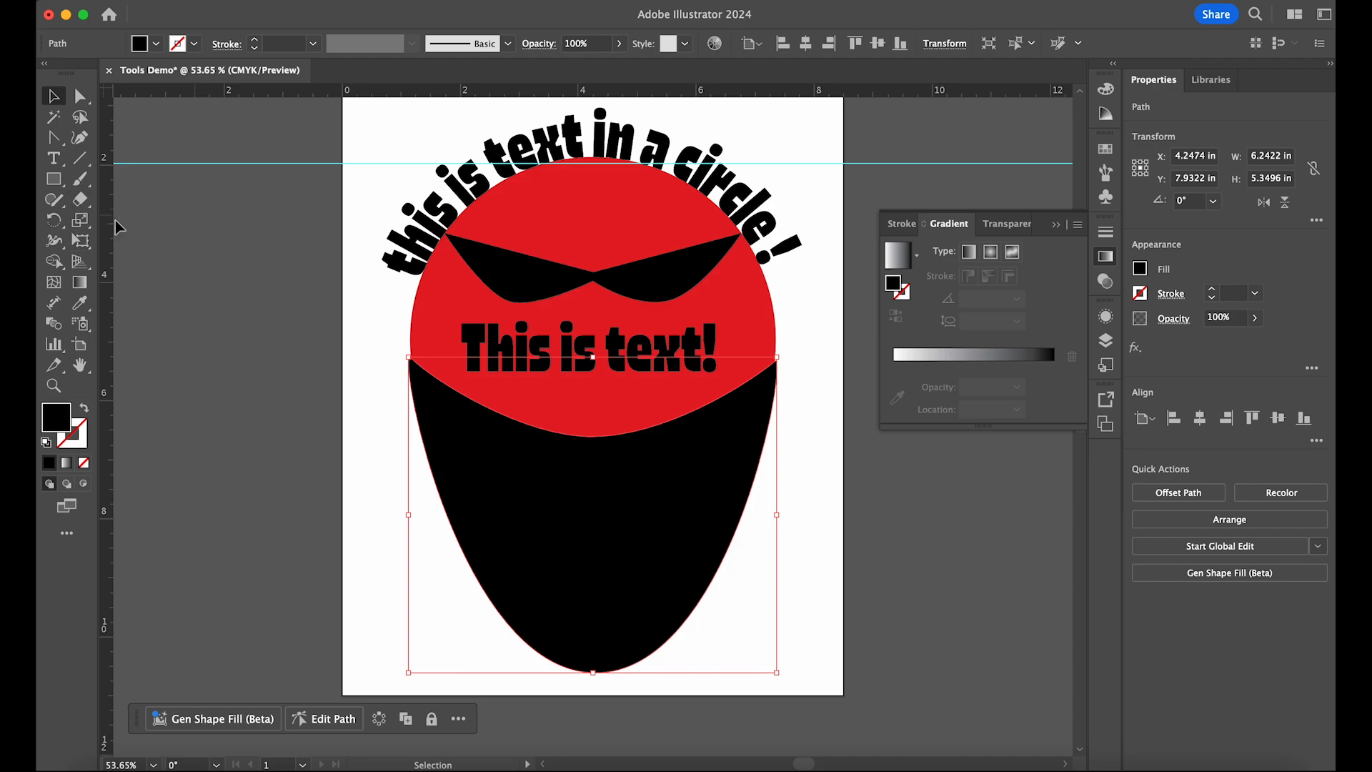
{"action": "left_click", "coordinate": [84, 285]}
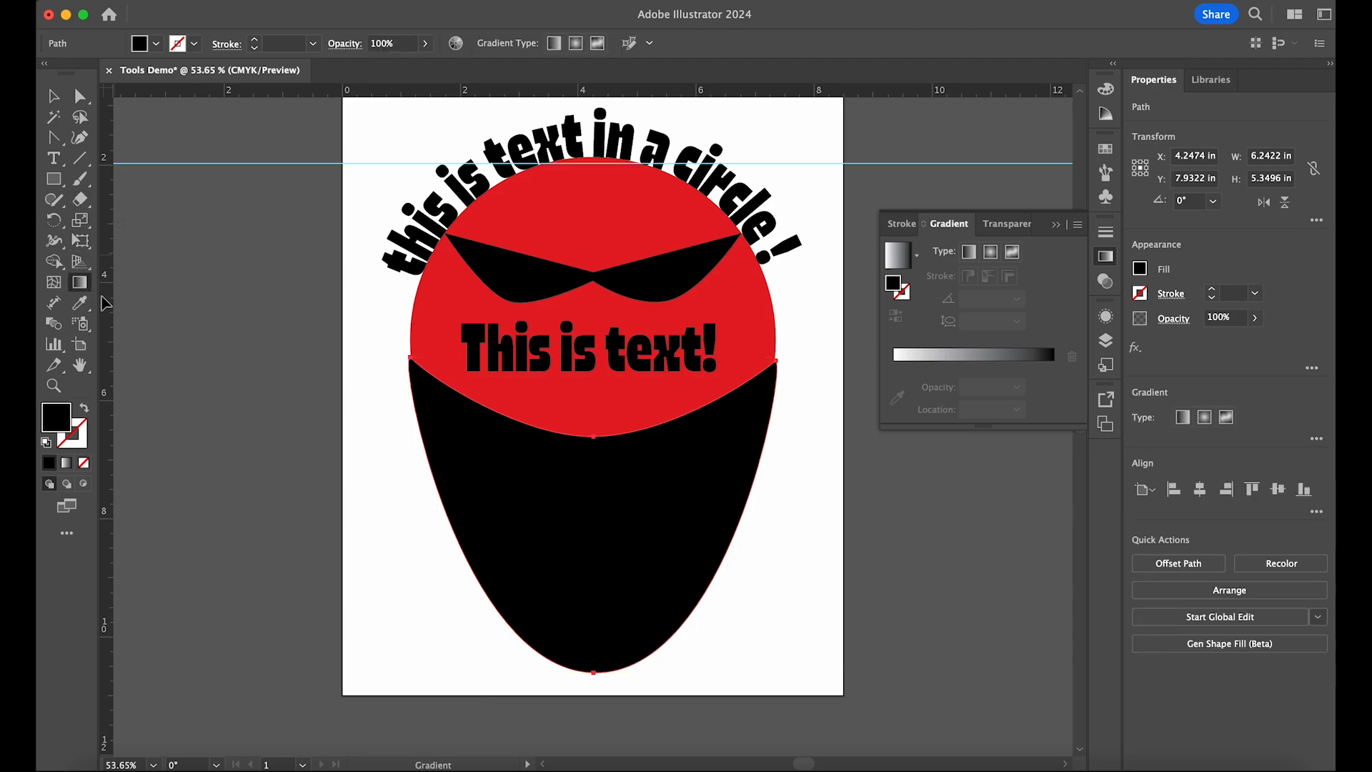
{"action": "left_click", "coordinate": [591, 506]}
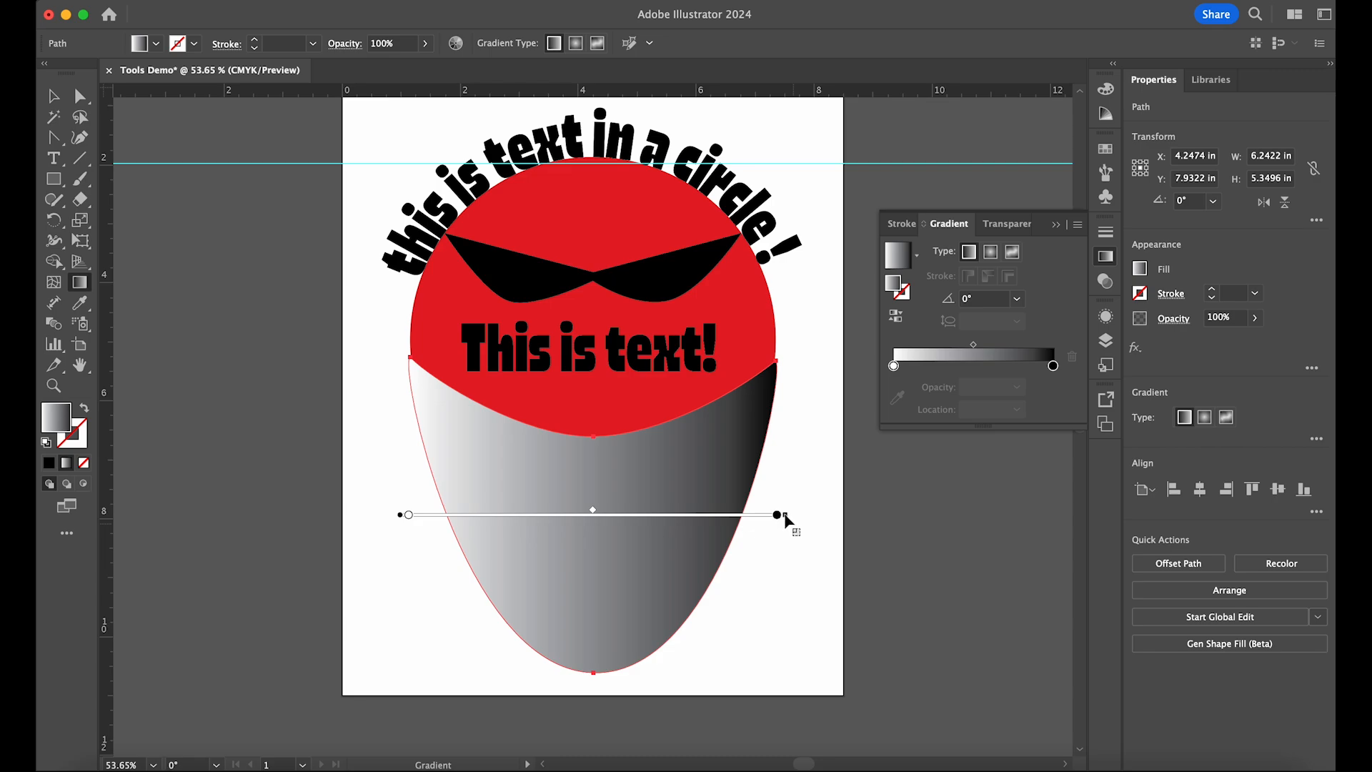
Step: Shorten the lower-face gradient, shift it inward, and rotate it to -90° so it runs from white above to black below
{"action": "mouse_move", "coordinate": [786, 516]}
{"action": "left_mouse_down"}
{"action": "mouse_move", "coordinate": [784, 500]}
{"action": "mouse_move", "coordinate": [671, 481]}
{"action": "mouse_move", "coordinate": [755, 513]}
{"action": "mouse_move", "coordinate": [619, 516]}
{"action": "left_mouse_up"}
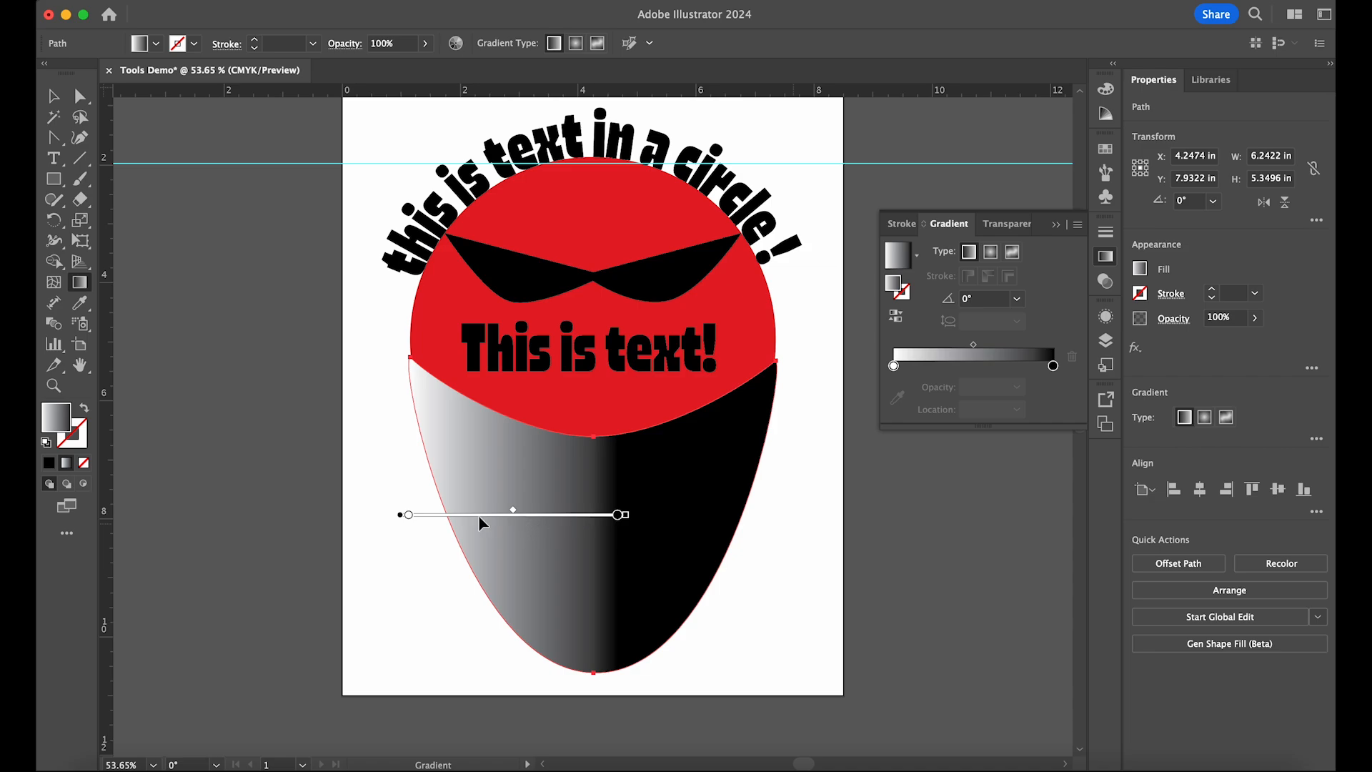
{"action": "mouse_move", "coordinate": [401, 517]}
{"action": "left_mouse_down"}
{"action": "mouse_move", "coordinate": [401, 549]}
{"action": "mouse_move", "coordinate": [472, 571]}
{"action": "mouse_move", "coordinate": [490, 528]}
{"action": "mouse_move", "coordinate": [452, 527]}
{"action": "mouse_move", "coordinate": [471, 515]}
{"action": "left_mouse_up"}
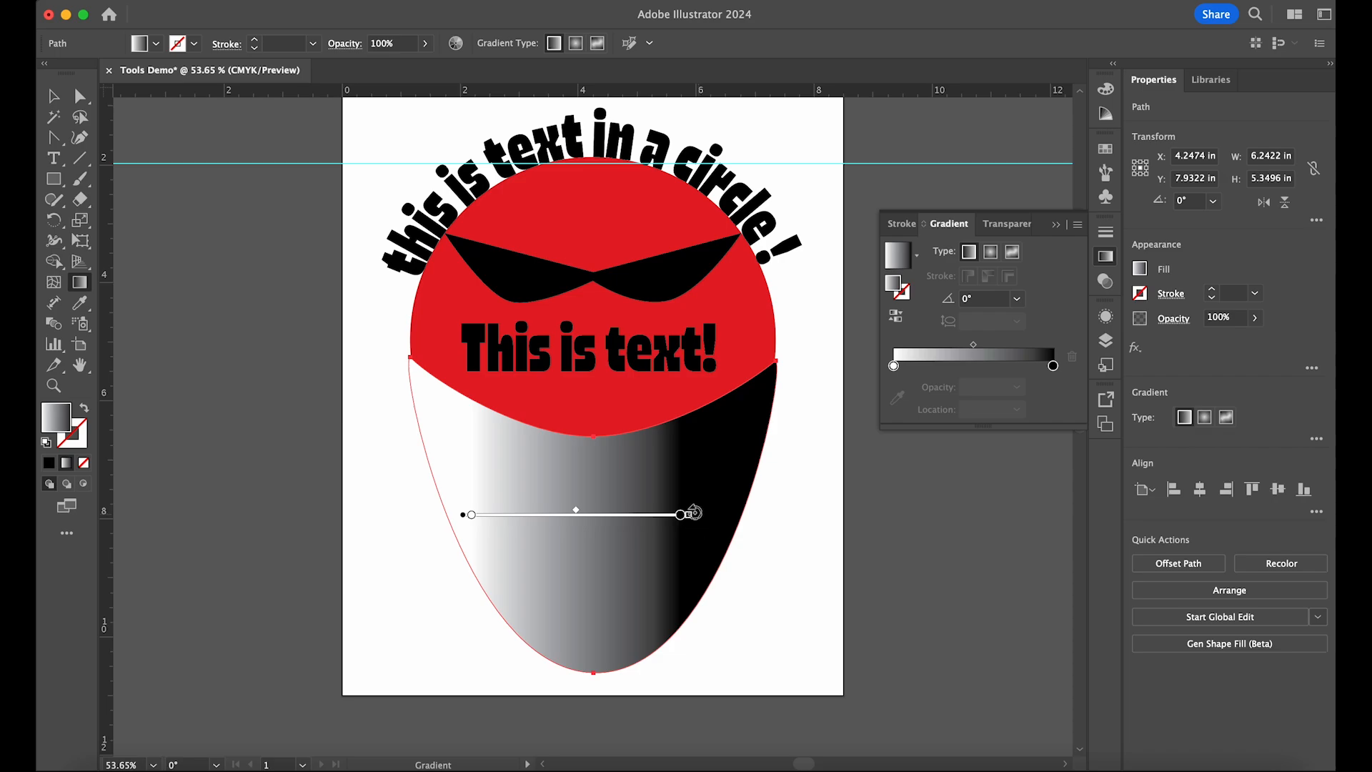
{"action": "mouse_move", "coordinate": [694, 512]}
{"action": "left_mouse_down"}
{"action": "mouse_move", "coordinate": [668, 420]}
{"action": "mouse_move", "coordinate": [514, 286]}
{"action": "mouse_move", "coordinate": [551, 489]}
{"action": "mouse_move", "coordinate": [326, 647]}
{"action": "mouse_move", "coordinate": [473, 656]}
{"action": "left_mouse_up"}
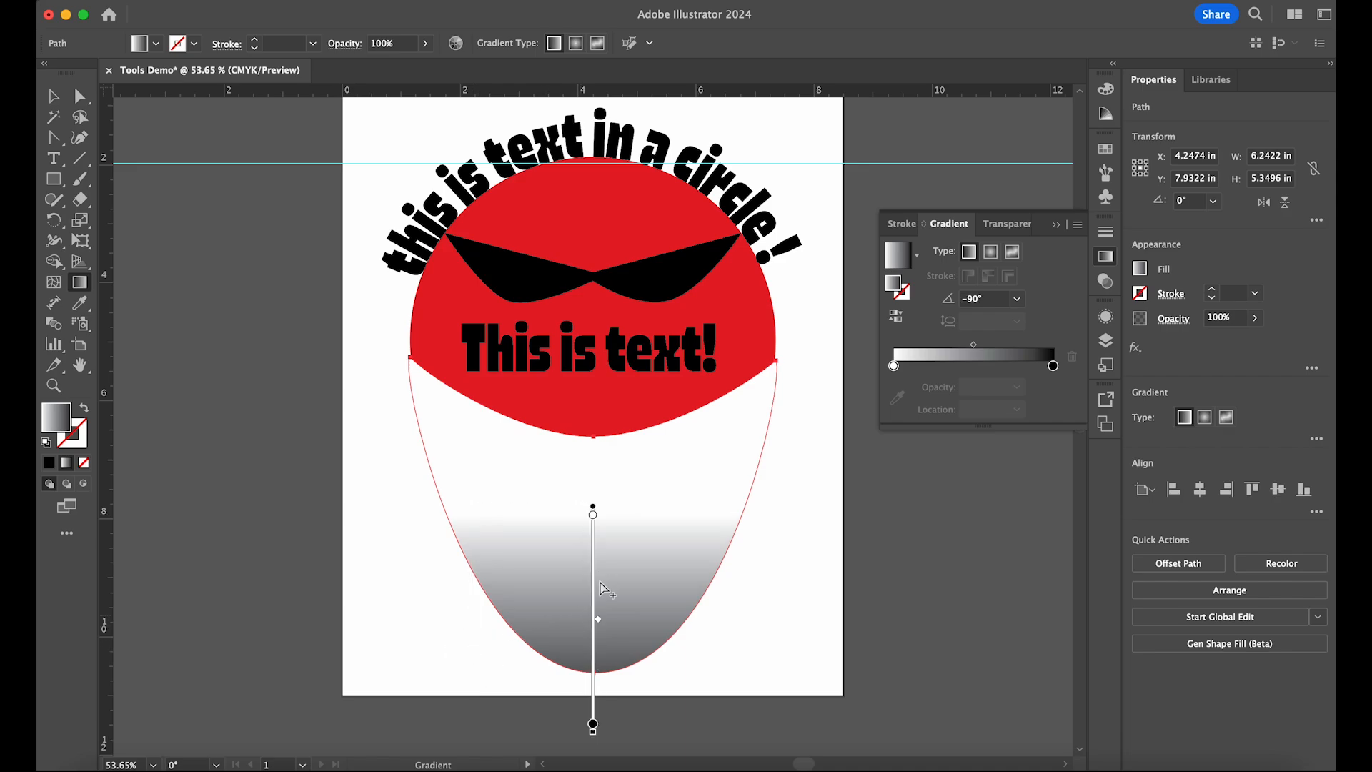
Step: Stretch the gradient over the lower face's full height and slide its white stop to about 25.5% location
{"action": "mouse_move", "coordinate": [593, 612]}
{"action": "left_mouse_down"}
{"action": "mouse_move", "coordinate": [600, 546]}
{"action": "mouse_move", "coordinate": [593, 571]}
{"action": "left_mouse_up"}
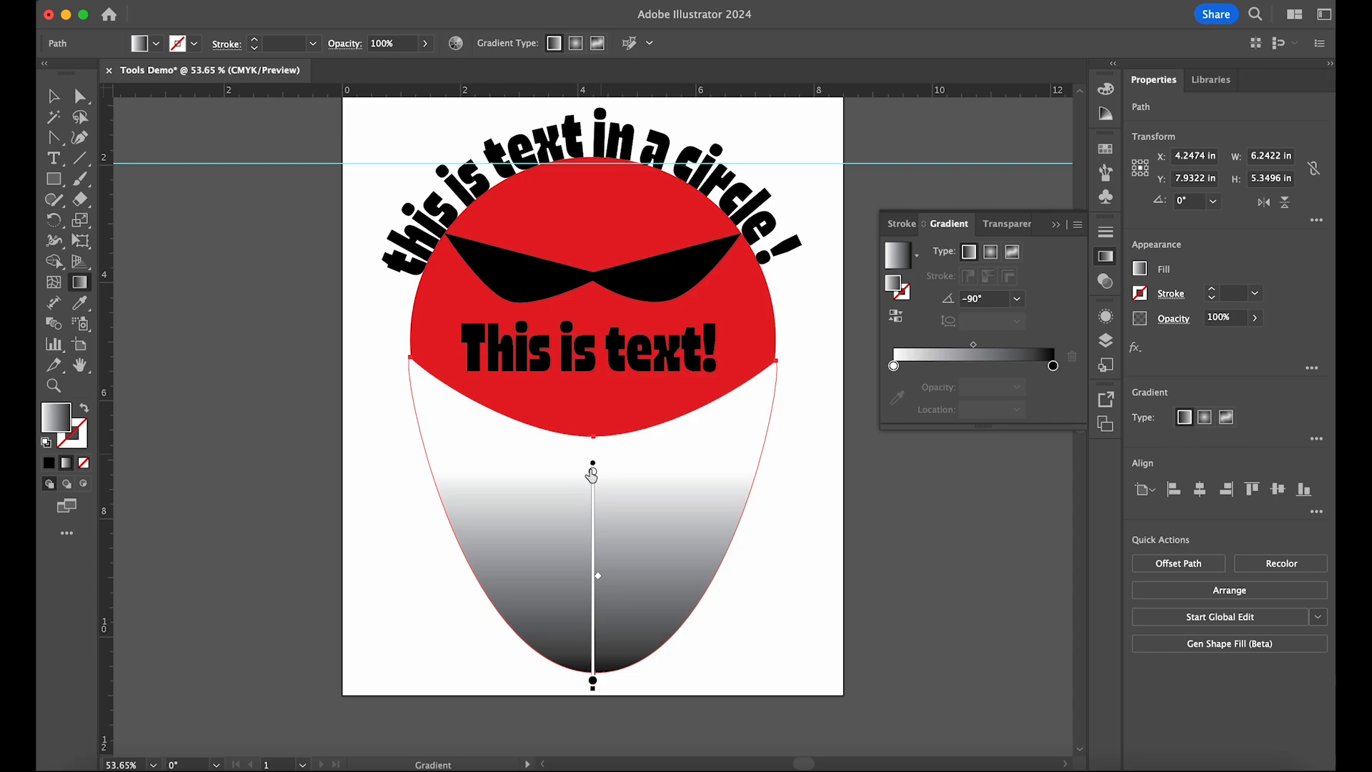
{"action": "left_click_drag", "start_coordinate": [592, 471], "coordinate": [594, 357]}
{"action": "left_click_drag", "start_coordinate": [595, 576], "coordinate": [609, 689]}
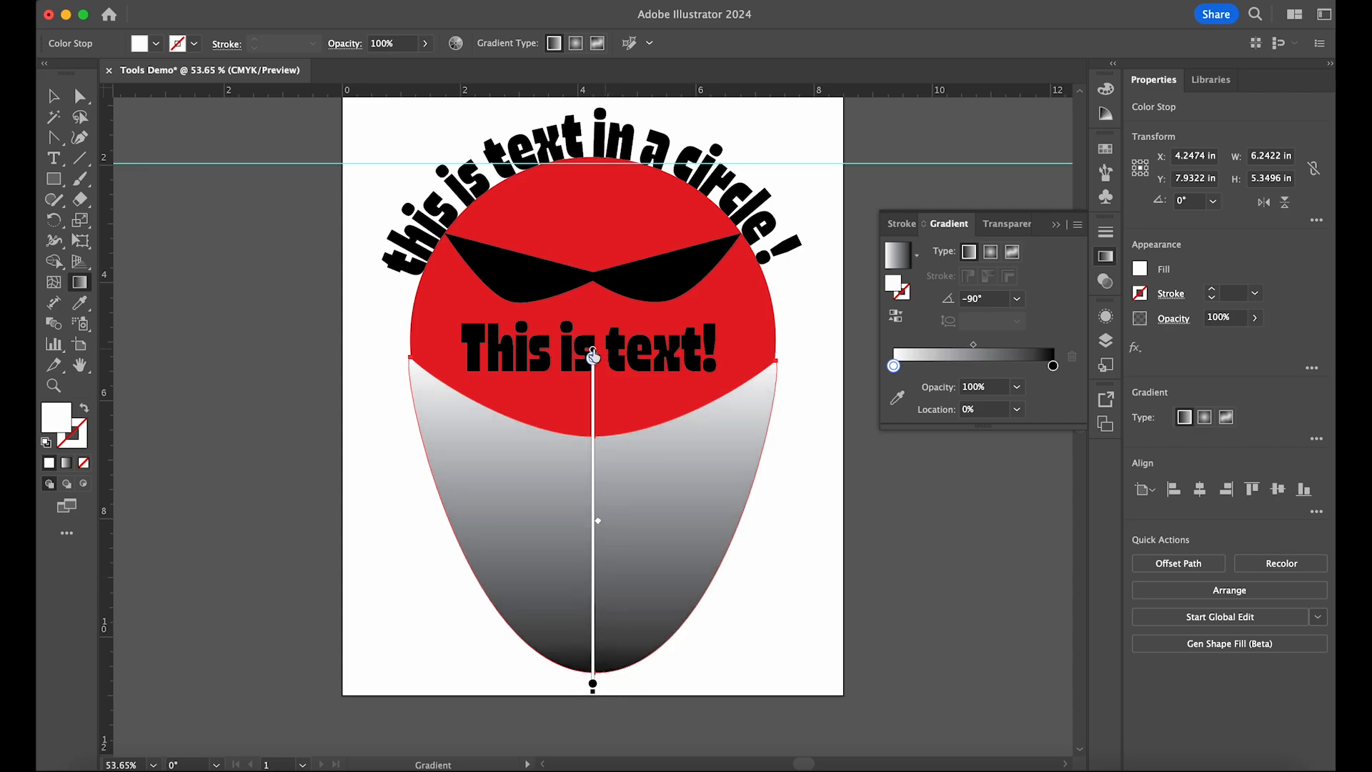
{"action": "left_click_drag", "start_coordinate": [592, 358], "coordinate": [595, 449]}
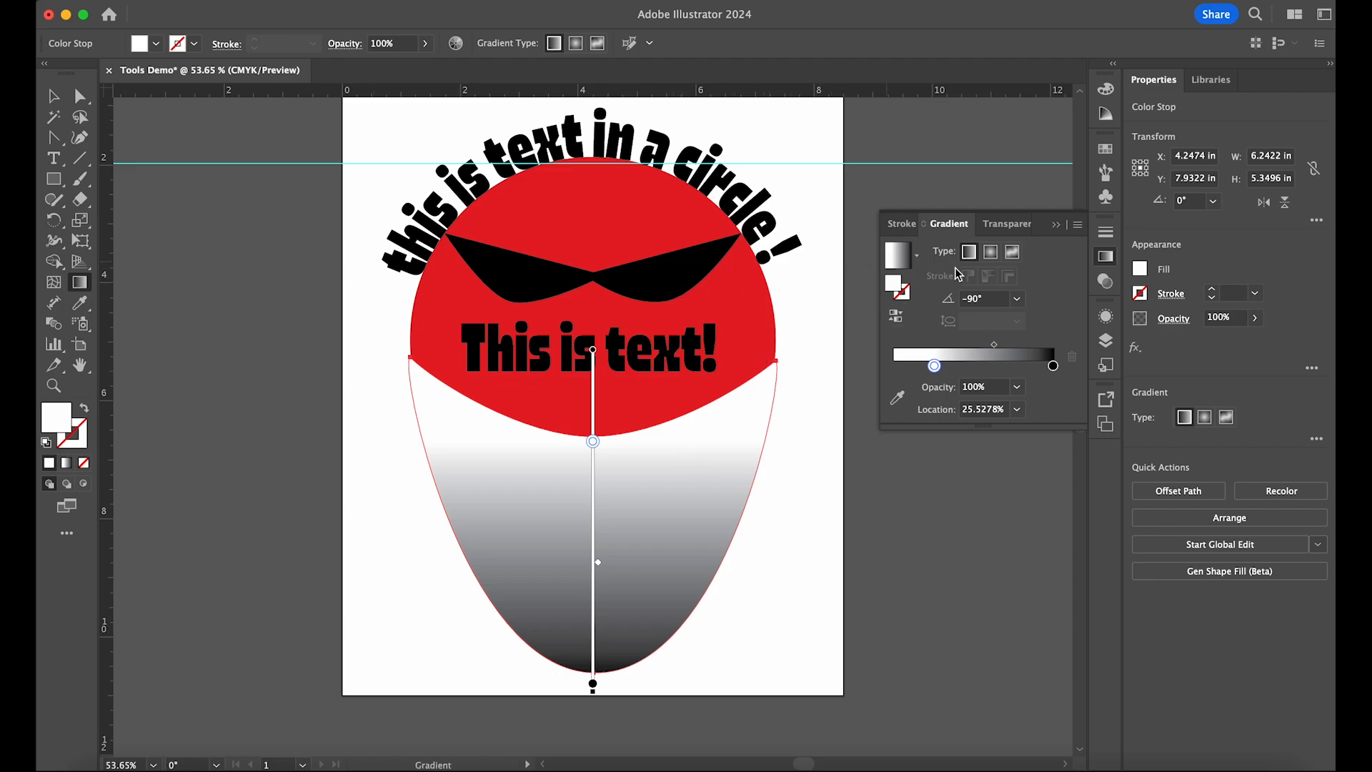
Step: Give the black eye mask a white stroke
{"action": "key", "text": "v"}
{"action": "left_click", "coordinate": [759, 340]}
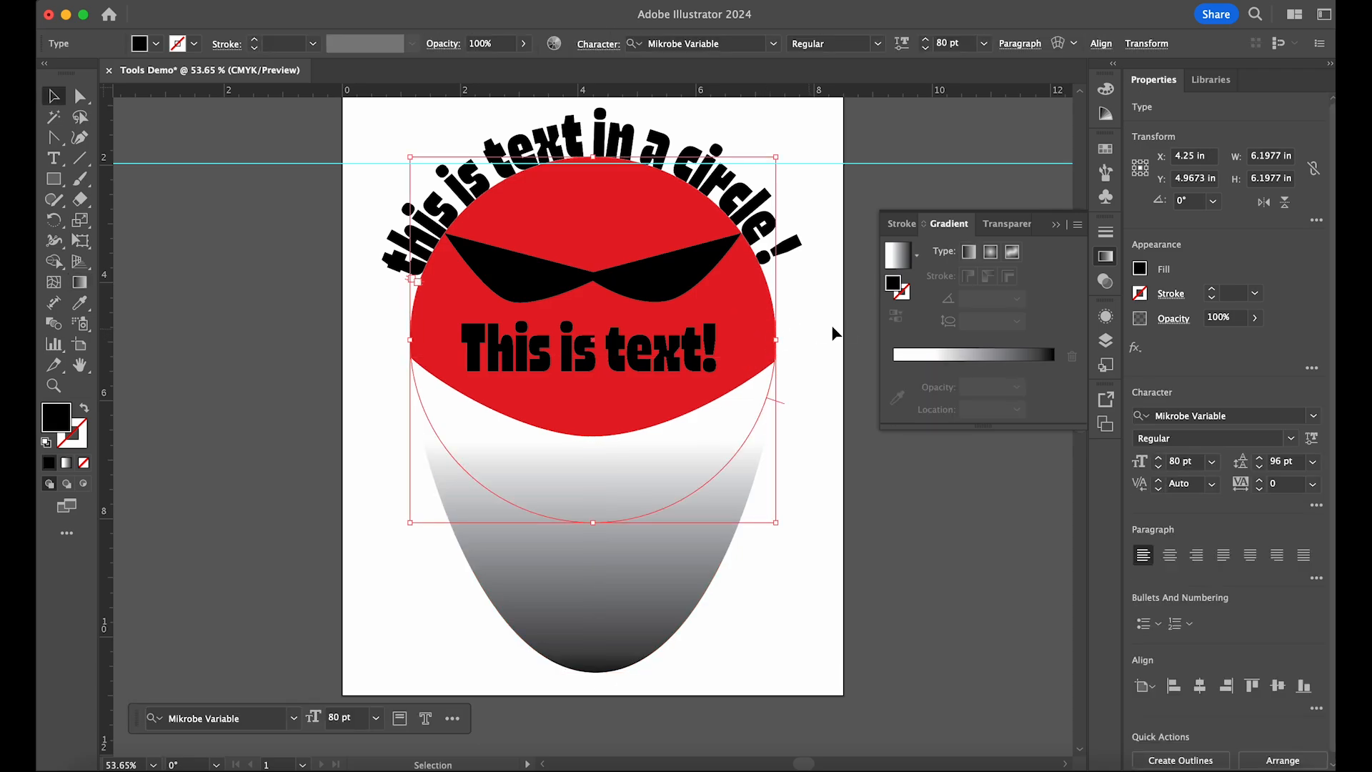
{"action": "left_click", "coordinate": [505, 288]}
{"action": "left_click", "coordinate": [907, 295]}
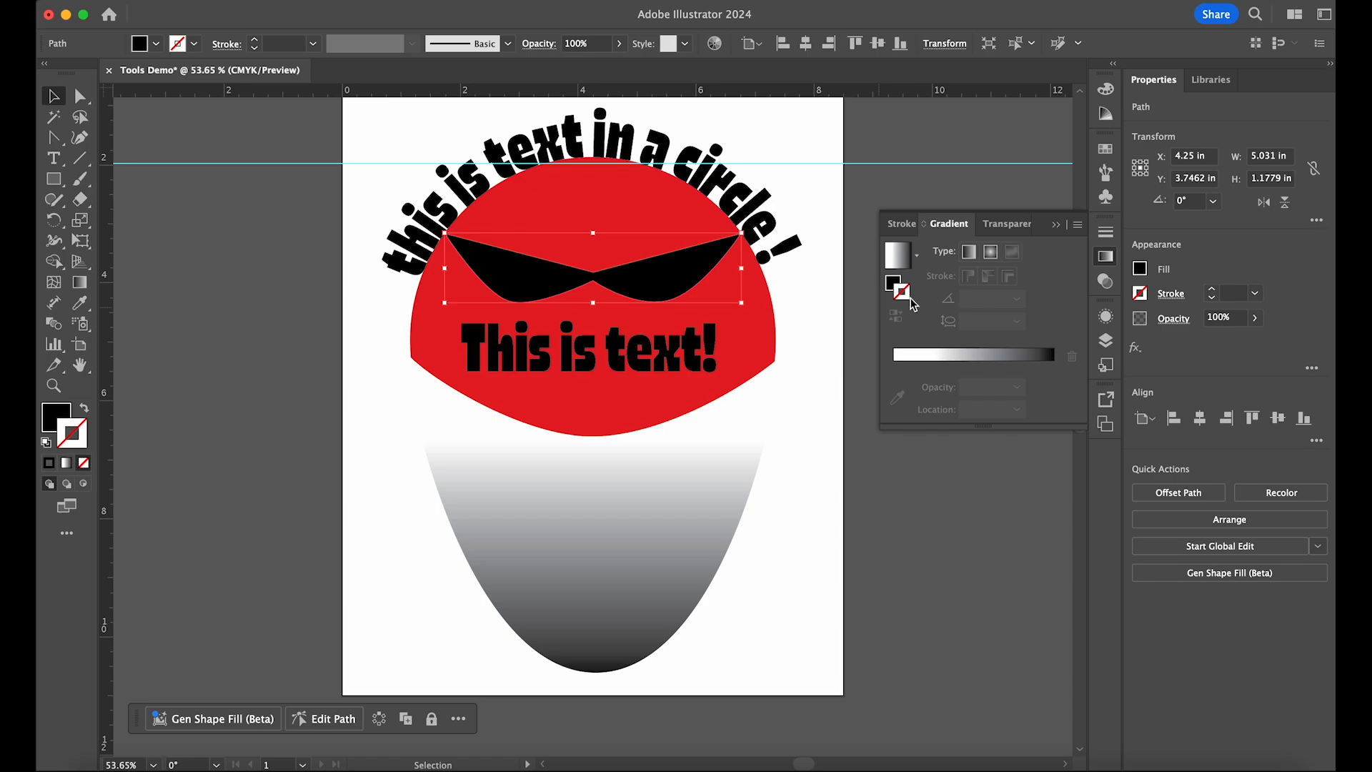
{"action": "double_click", "coordinate": [900, 302]}
{"action": "left_click_drag", "start_coordinate": [680, 274], "coordinate": [499, 142]}
{"action": "left_click", "coordinate": [921, 154]}
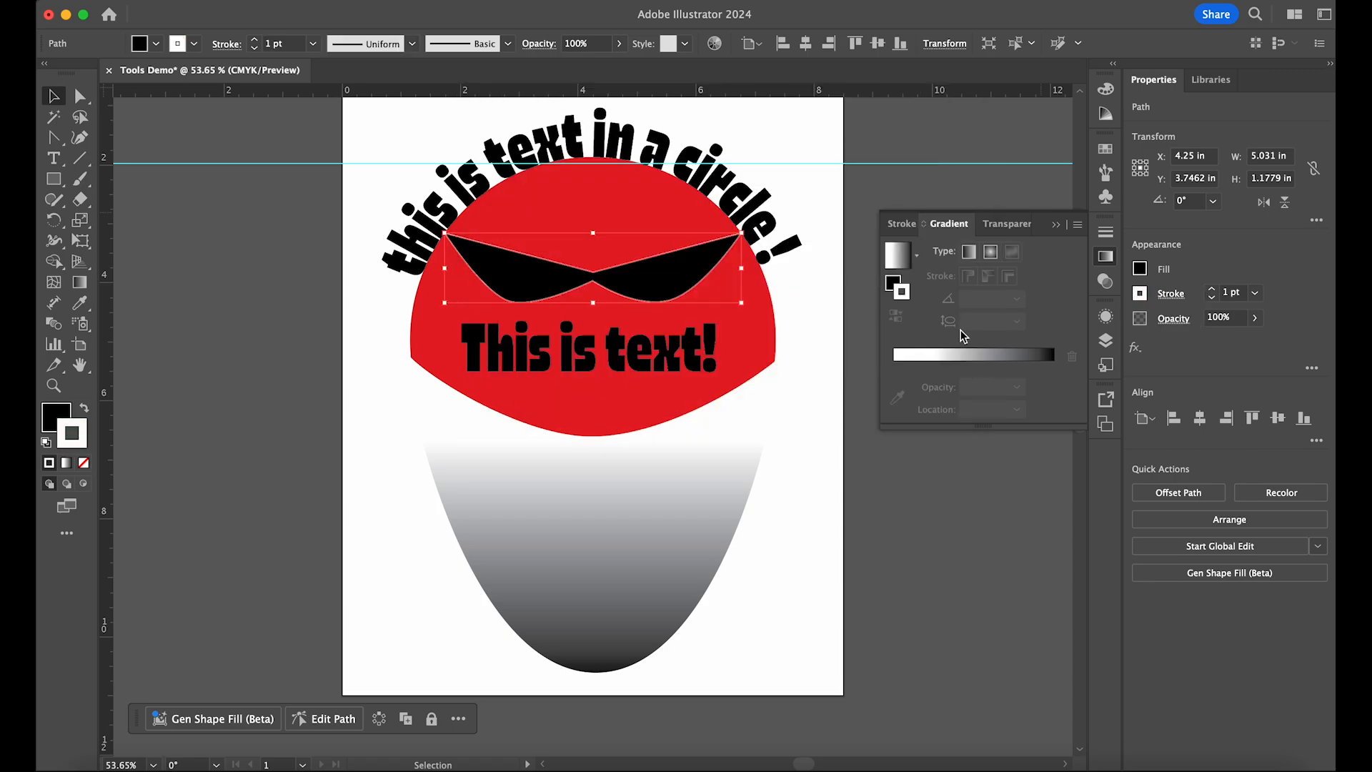
Step: Set the eye mask's stroke weight to 8 pt
{"action": "left_click", "coordinate": [1212, 289]}
{"action": "left_click", "coordinate": [1212, 288]}
{"action": "left_click", "coordinate": [1213, 290]}
{"action": "left_click", "coordinate": [1212, 290]}
{"action": "left_click", "coordinate": [1213, 290]}
{"action": "left_click", "coordinate": [1212, 290]}
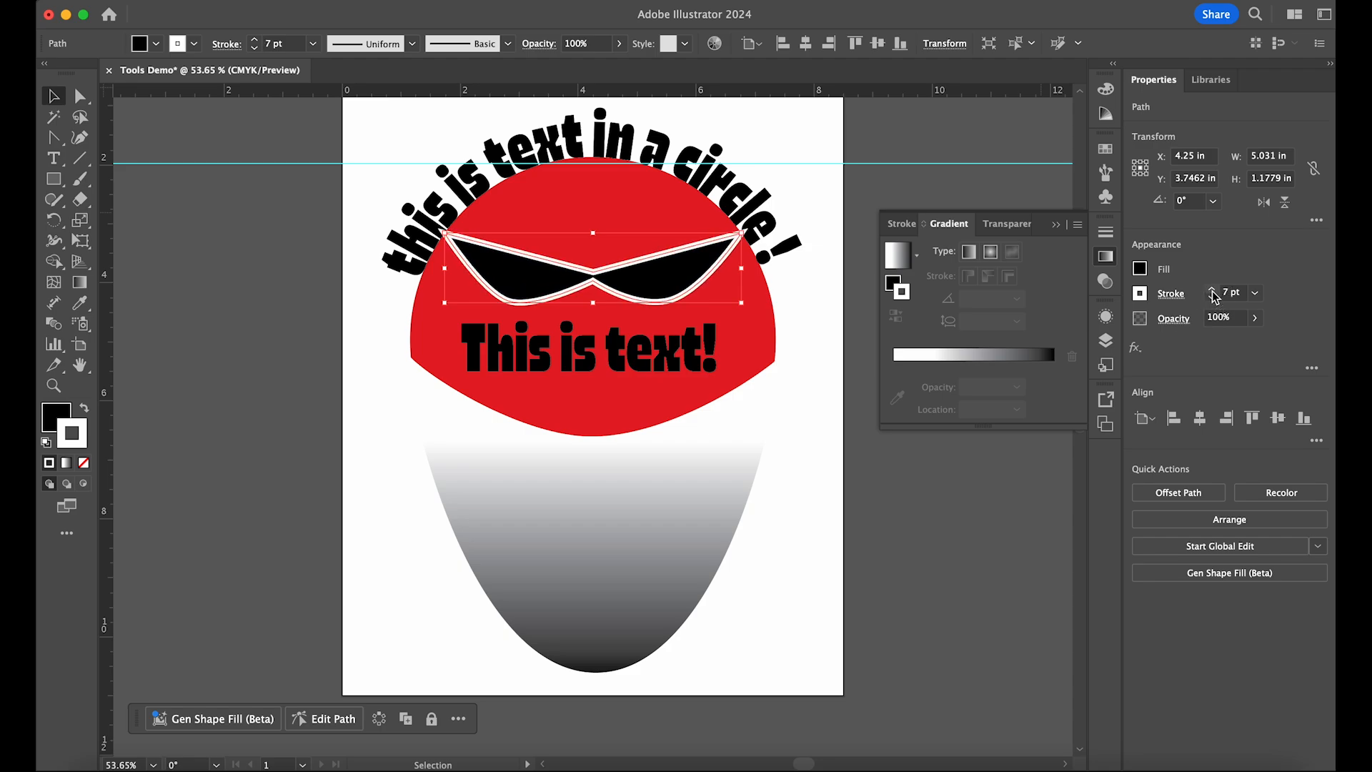
{"action": "left_click", "coordinate": [1212, 290]}
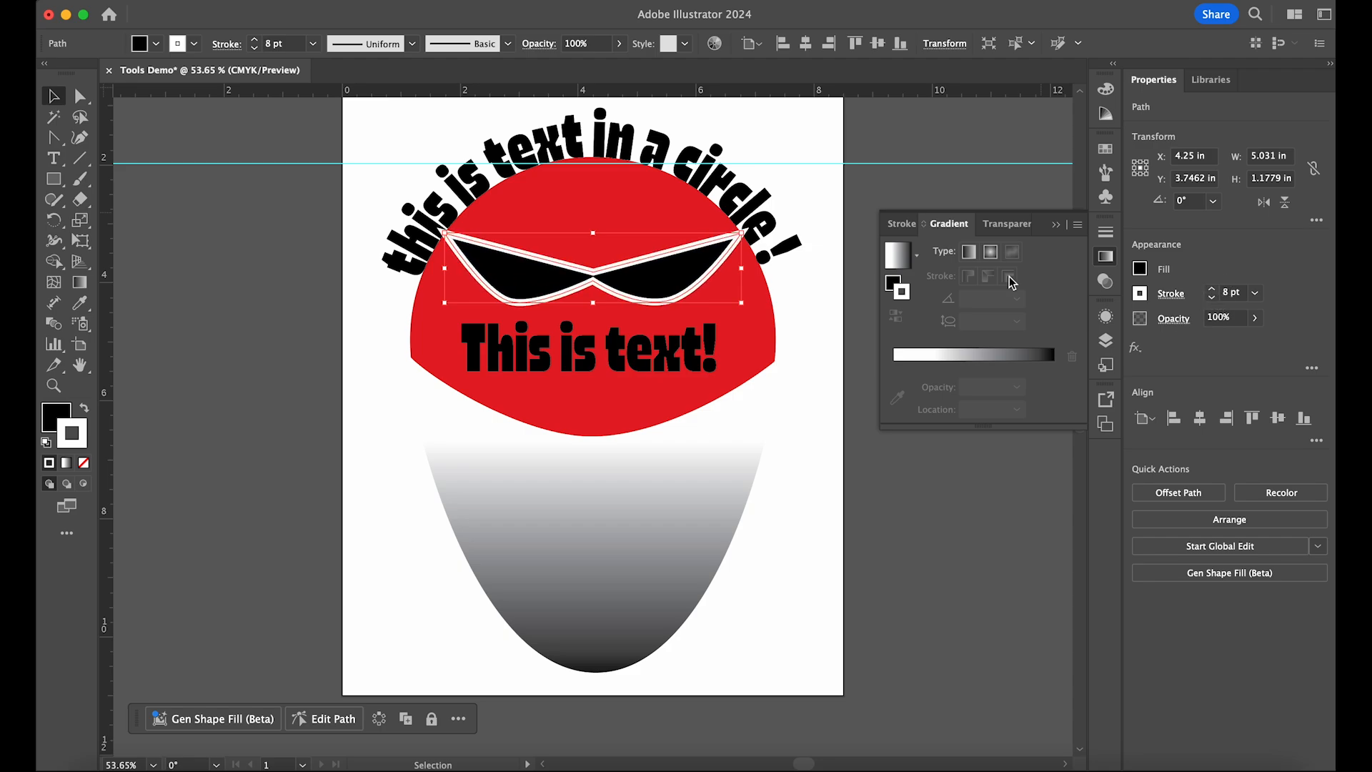
Step: Show the full stroke options and give the eye mask's stroke a projecting cap and bevel join
{"action": "left_click", "coordinate": [1104, 234]}
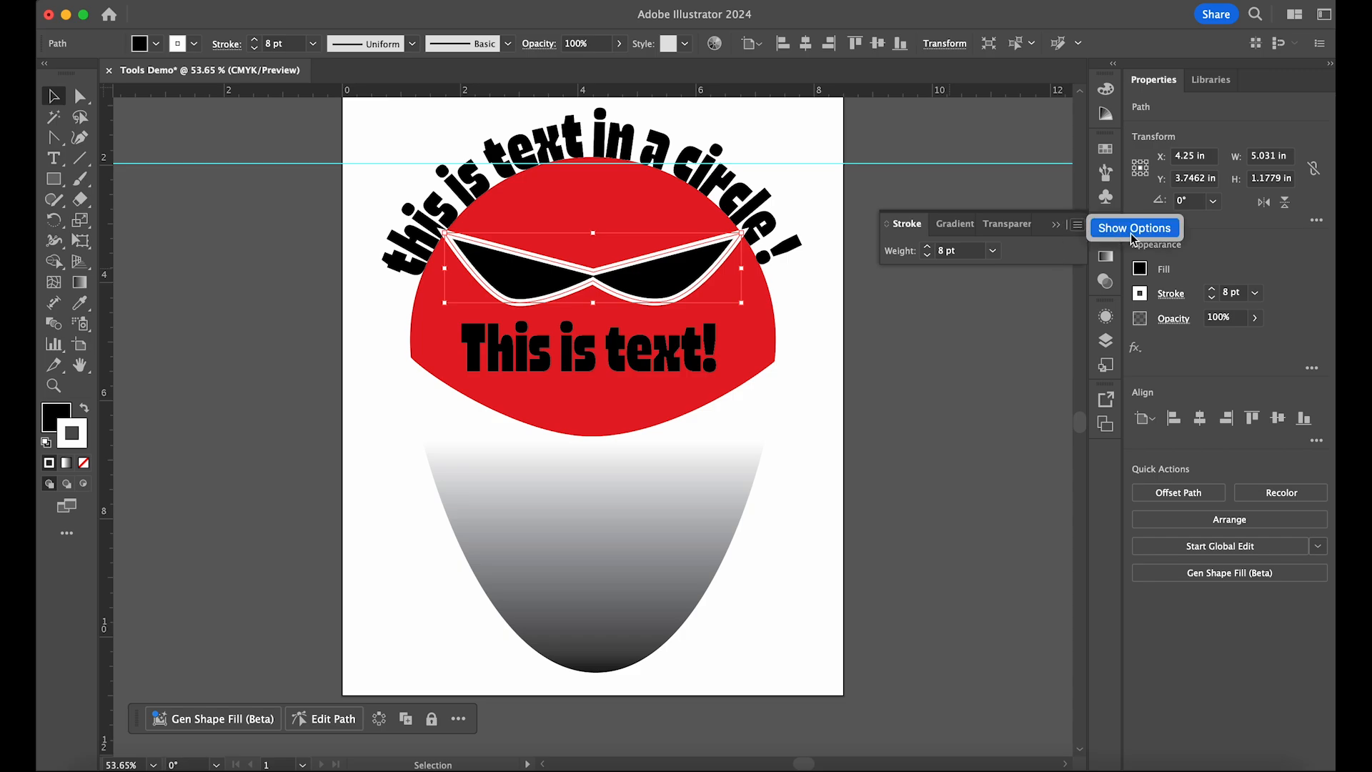
{"action": "left_click", "coordinate": [1131, 235]}
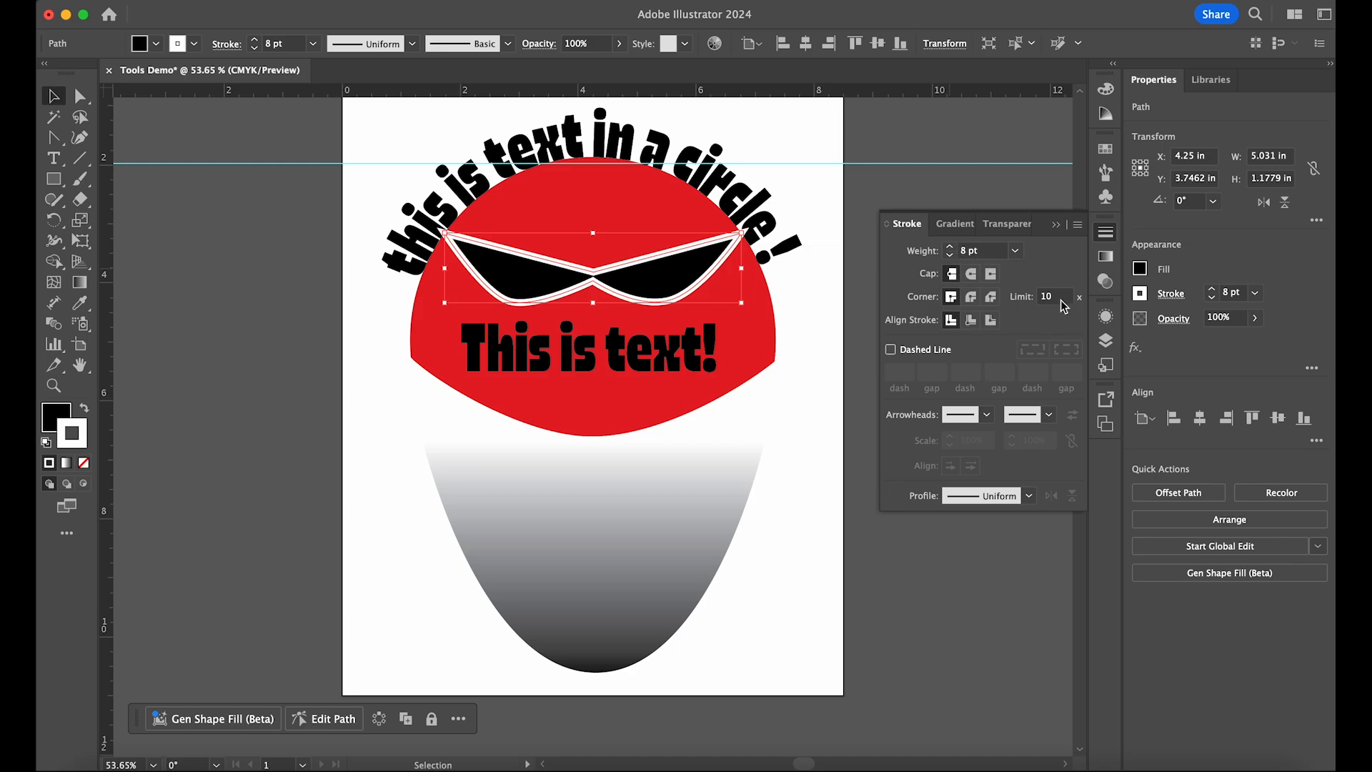
{"action": "left_click", "coordinate": [1106, 233]}
{"action": "left_click", "coordinate": [1106, 233]}
{"action": "left_click", "coordinate": [976, 277]}
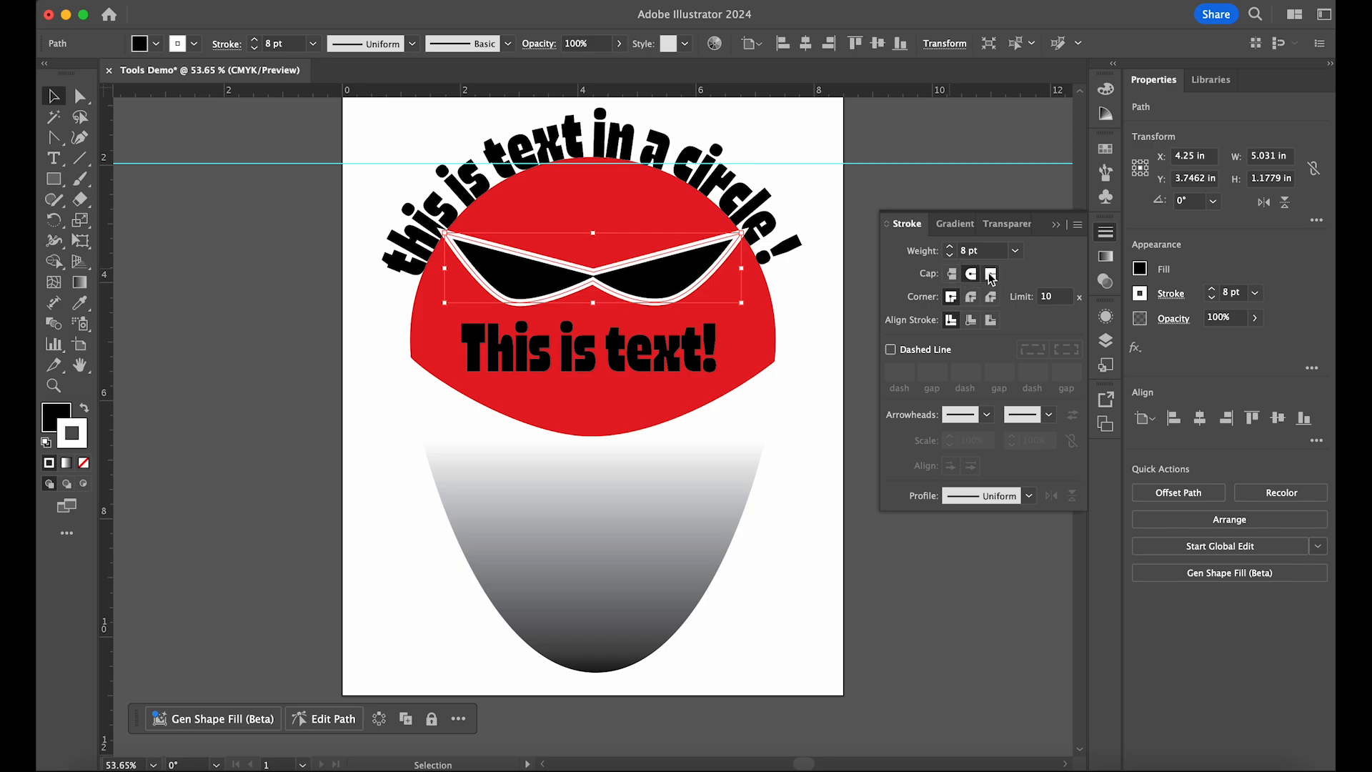
{"action": "left_click", "coordinate": [990, 275]}
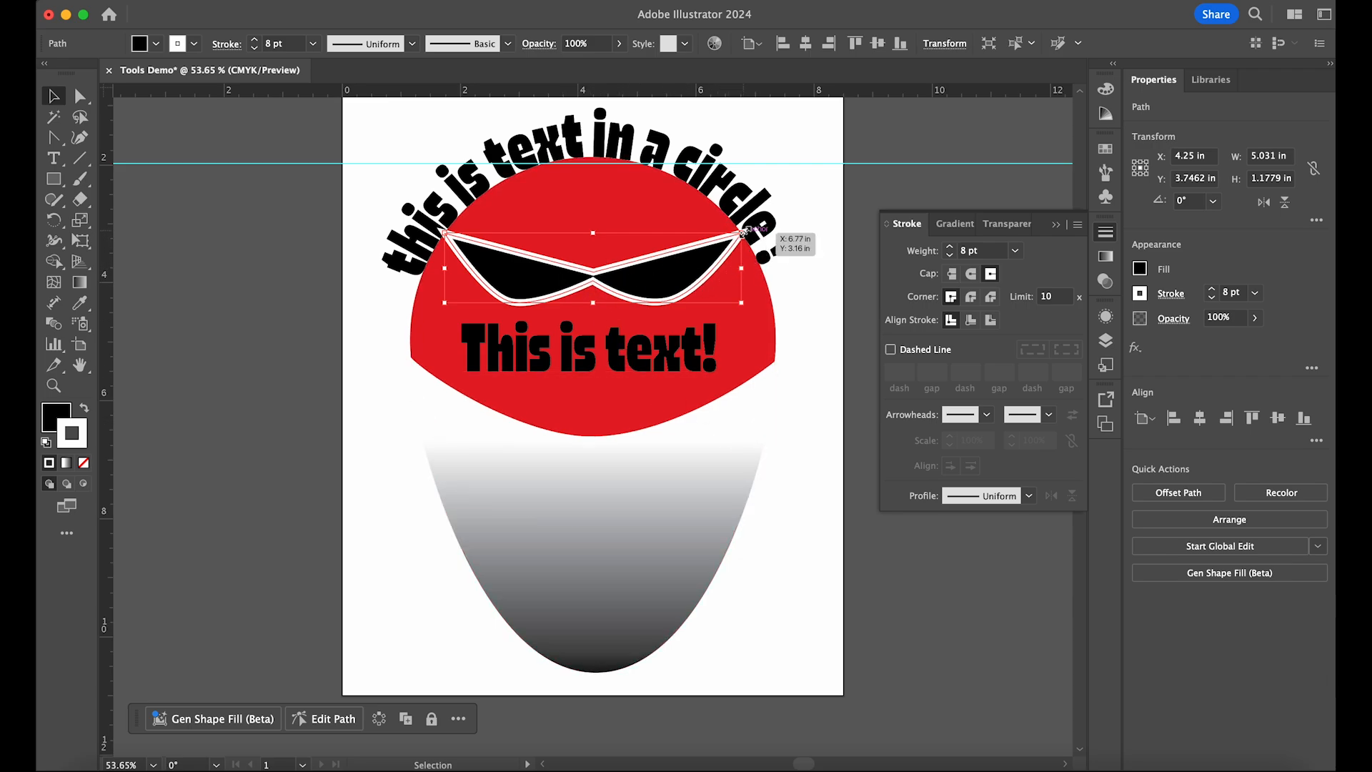
{"action": "left_click", "coordinate": [971, 297]}
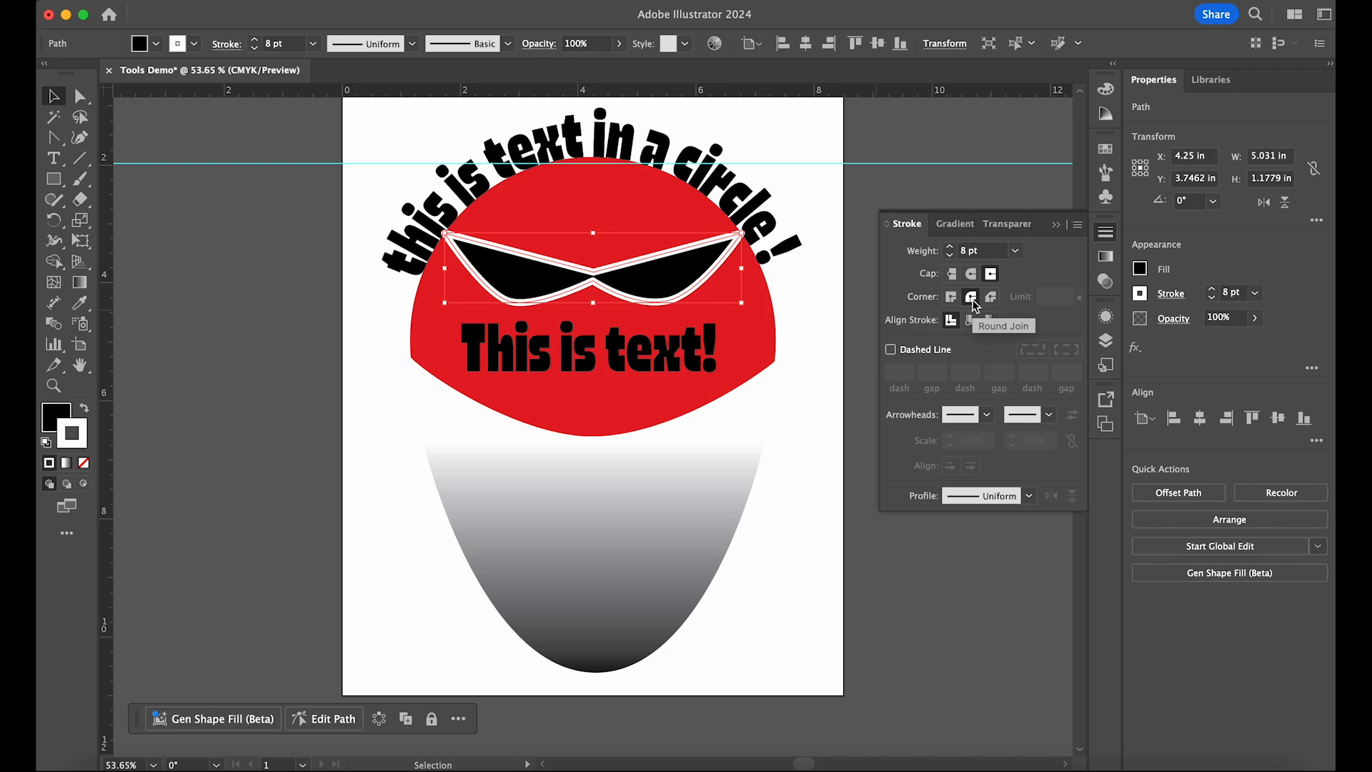
{"action": "left_click", "coordinate": [990, 298]}
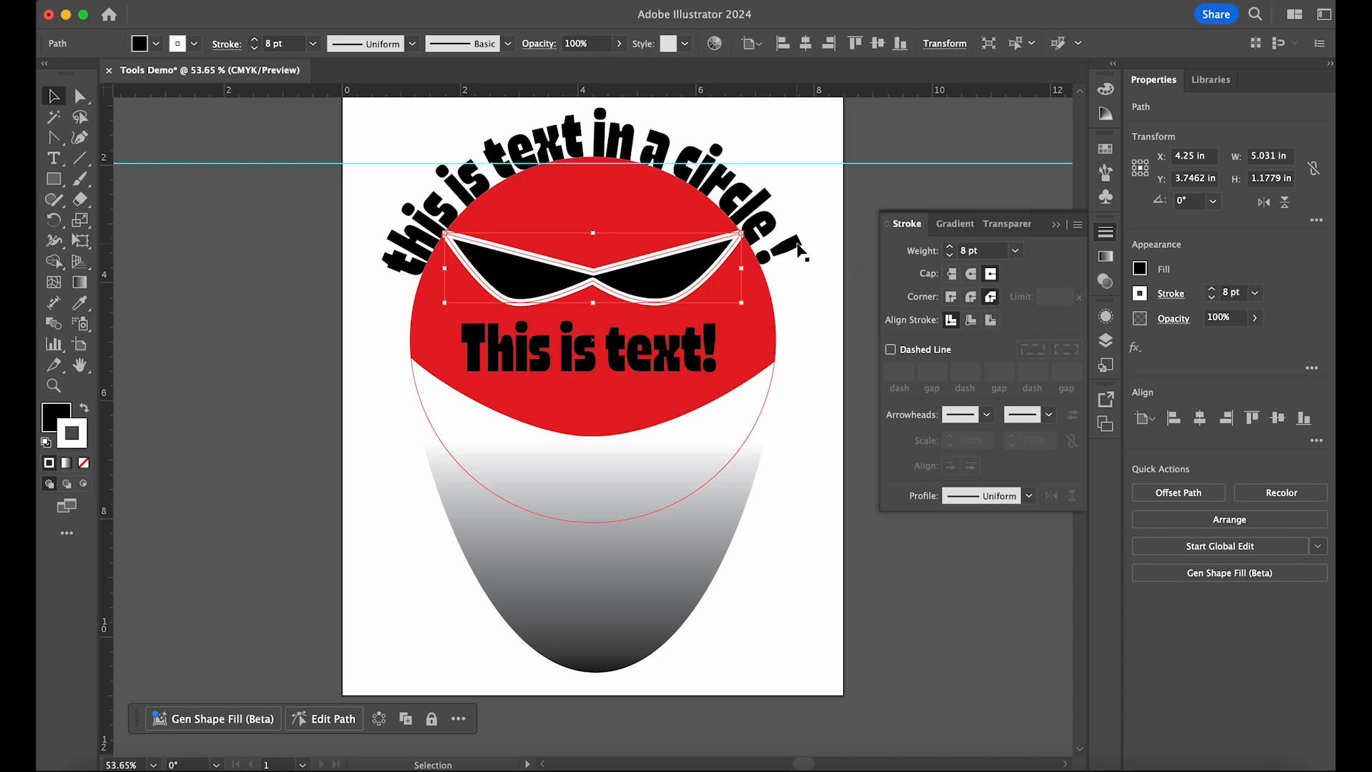
Step: Resize the eye mask from its upper outer corners to about 4.92 by 1.24 in
{"action": "key", "text": "a"}
{"action": "key", "text": "super+equal"}
{"action": "key", "text": "super+equal"}
{"action": "key", "text": "super+equal"}
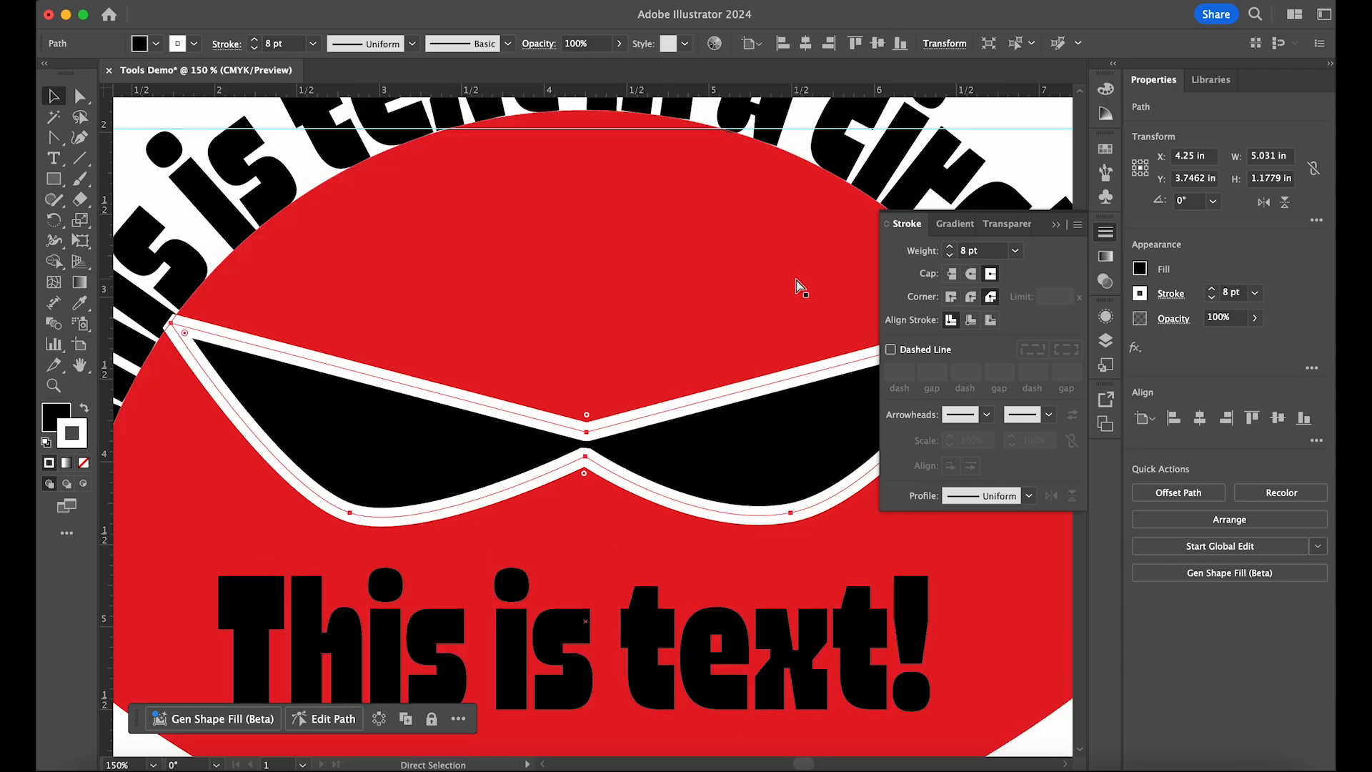
{"action": "left_click_drag", "start_coordinate": [682, 305], "coordinate": [513, 339]}
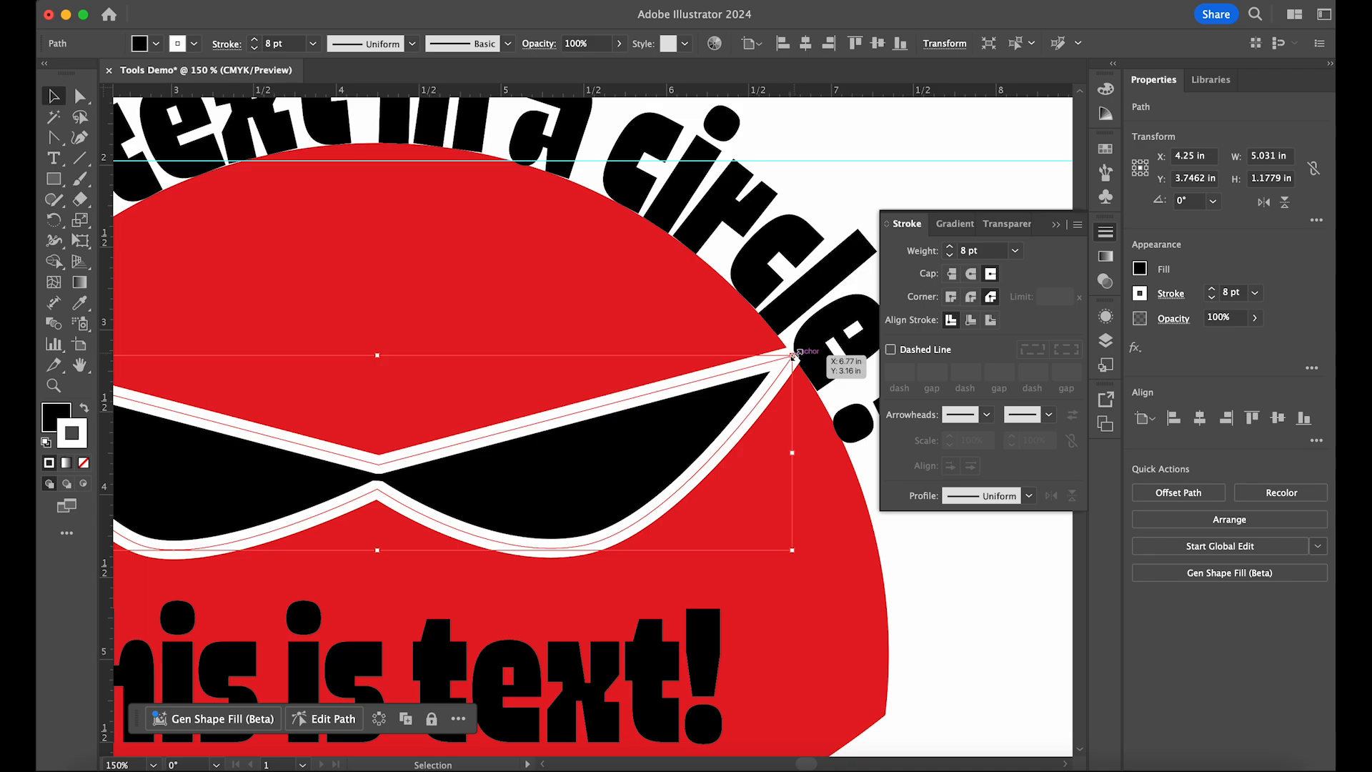
{"action": "left_click_drag", "start_coordinate": [793, 355], "coordinate": [789, 342]}
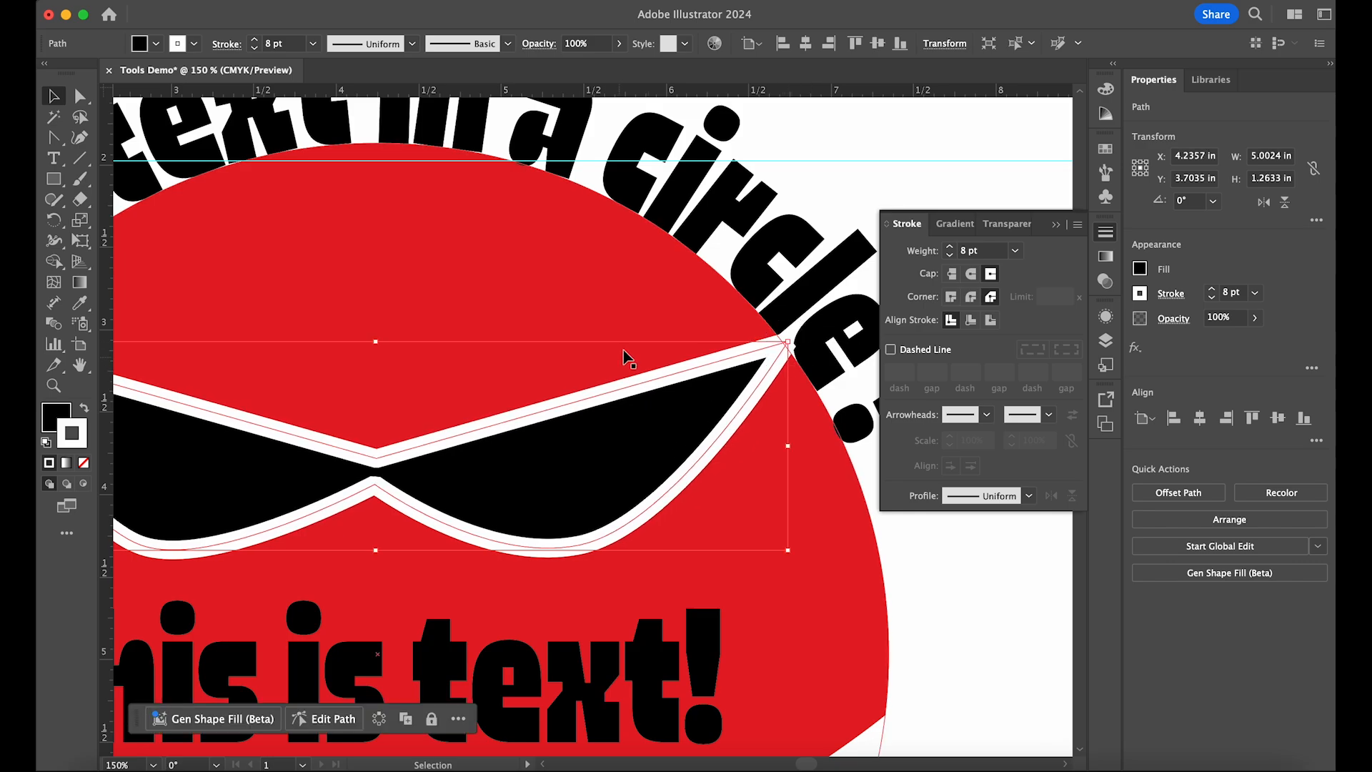
{"action": "left_click_drag", "start_coordinate": [668, 346], "coordinate": [989, 327]}
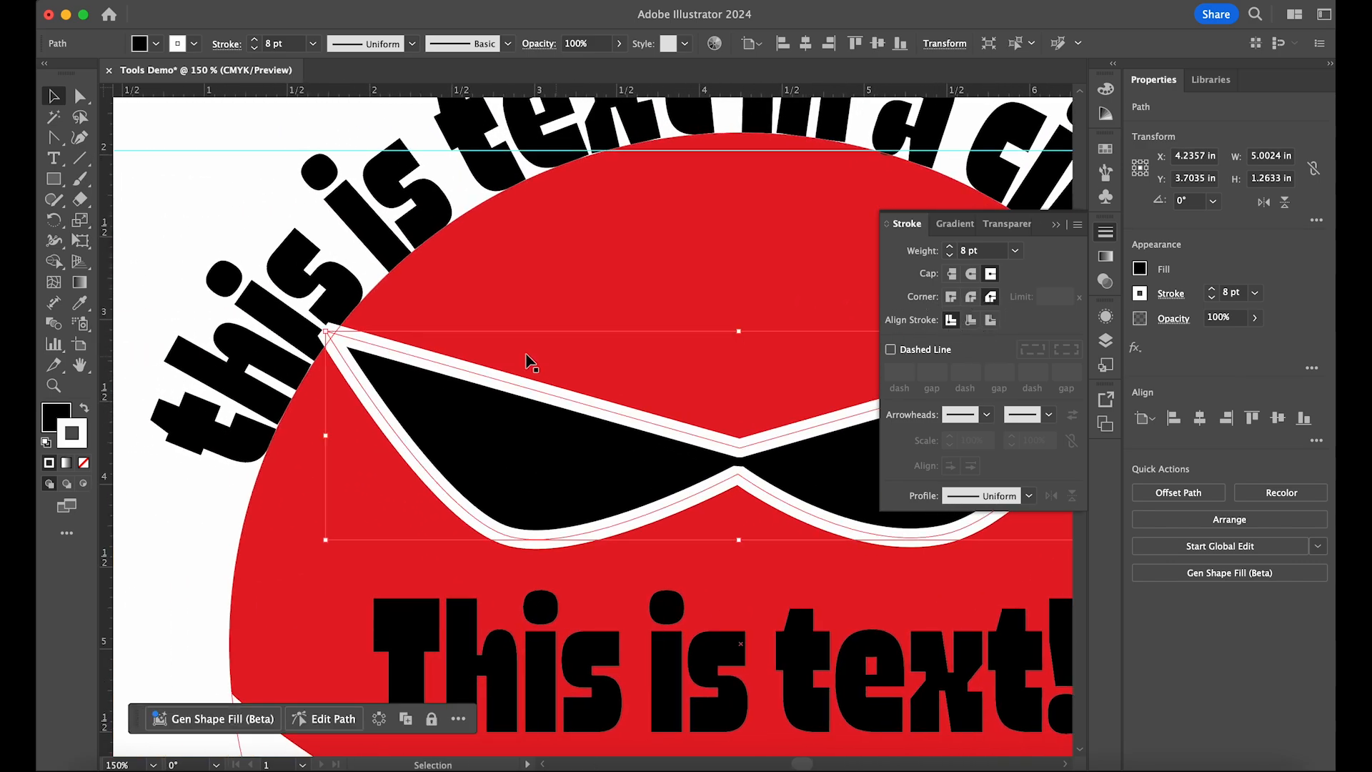
{"action": "left_click_drag", "start_coordinate": [325, 332], "coordinate": [340, 337]}
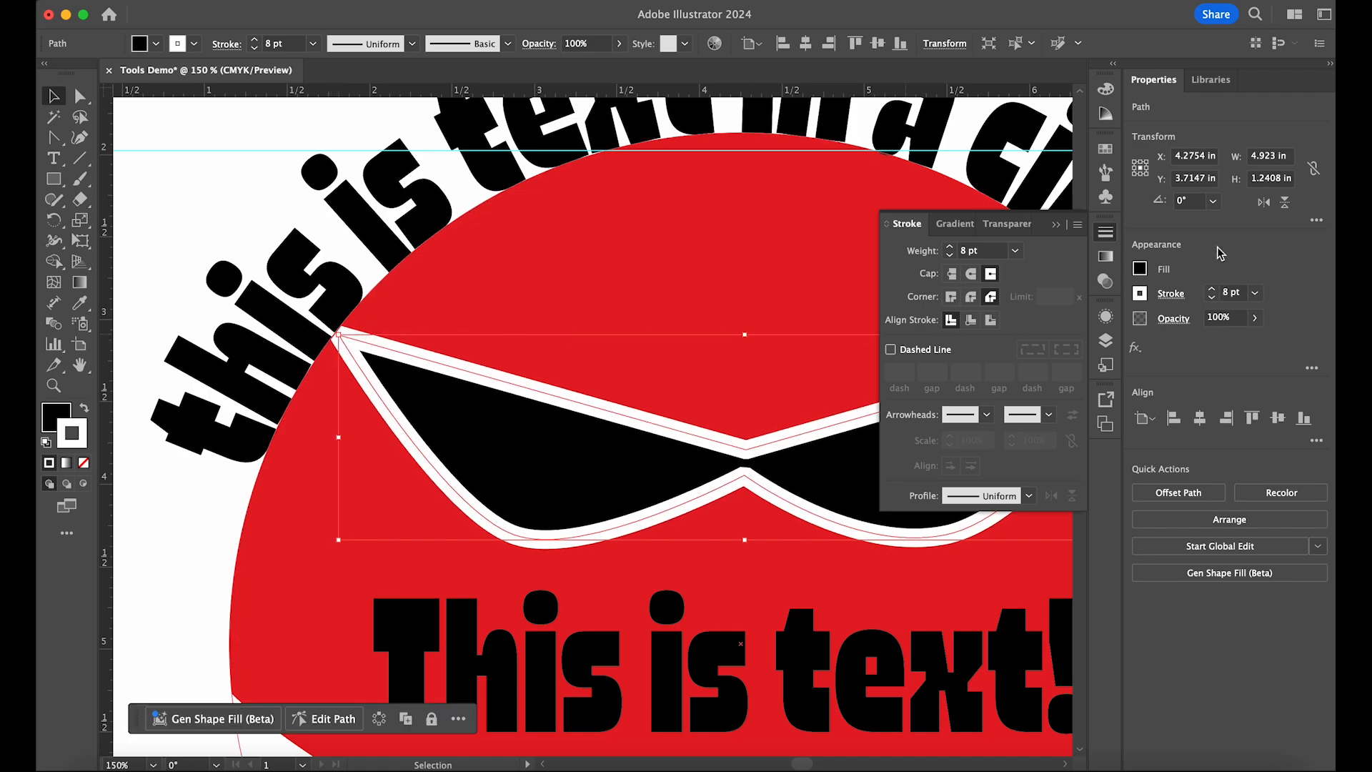
Step: Try the round join on the mask's stroke, set a miter join instead, and align the stroke to the inside
{"action": "left_click", "coordinate": [970, 297]}
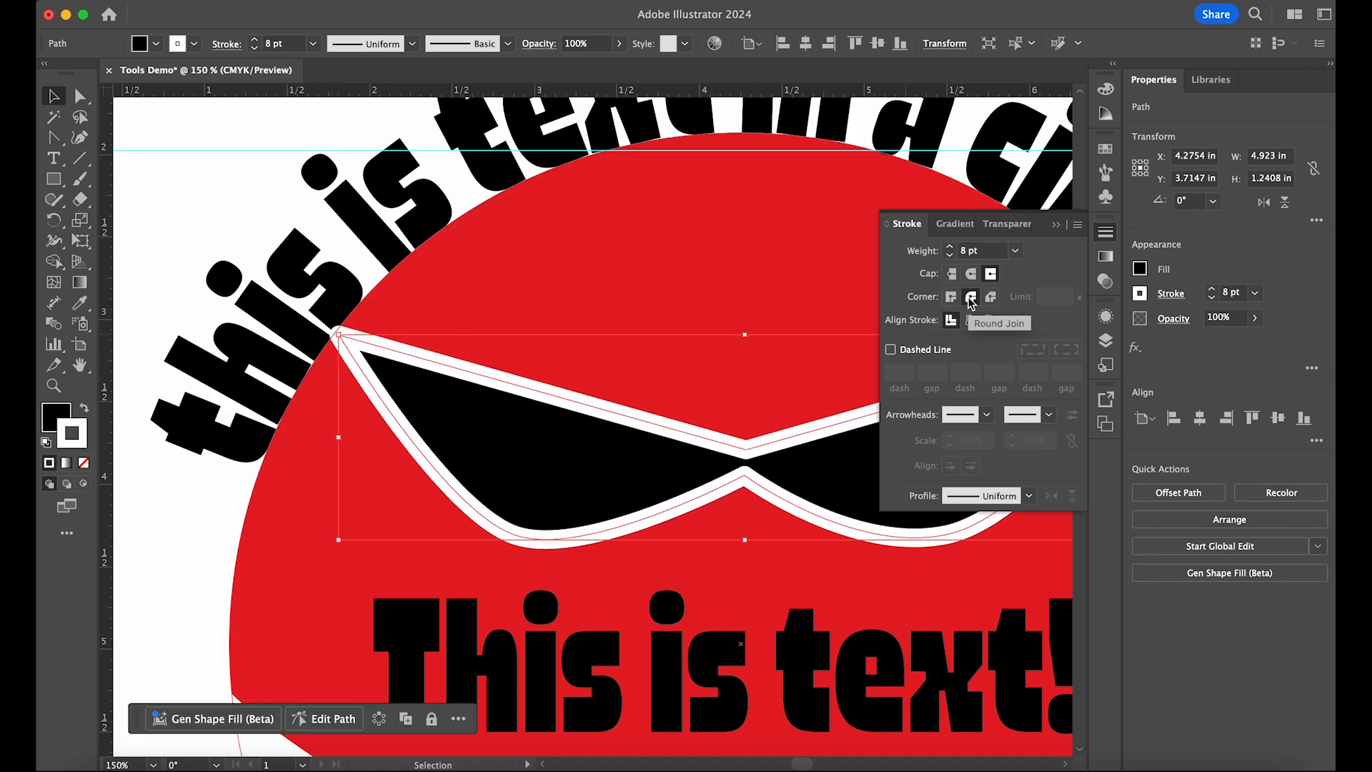
{"action": "left_click", "coordinate": [956, 298]}
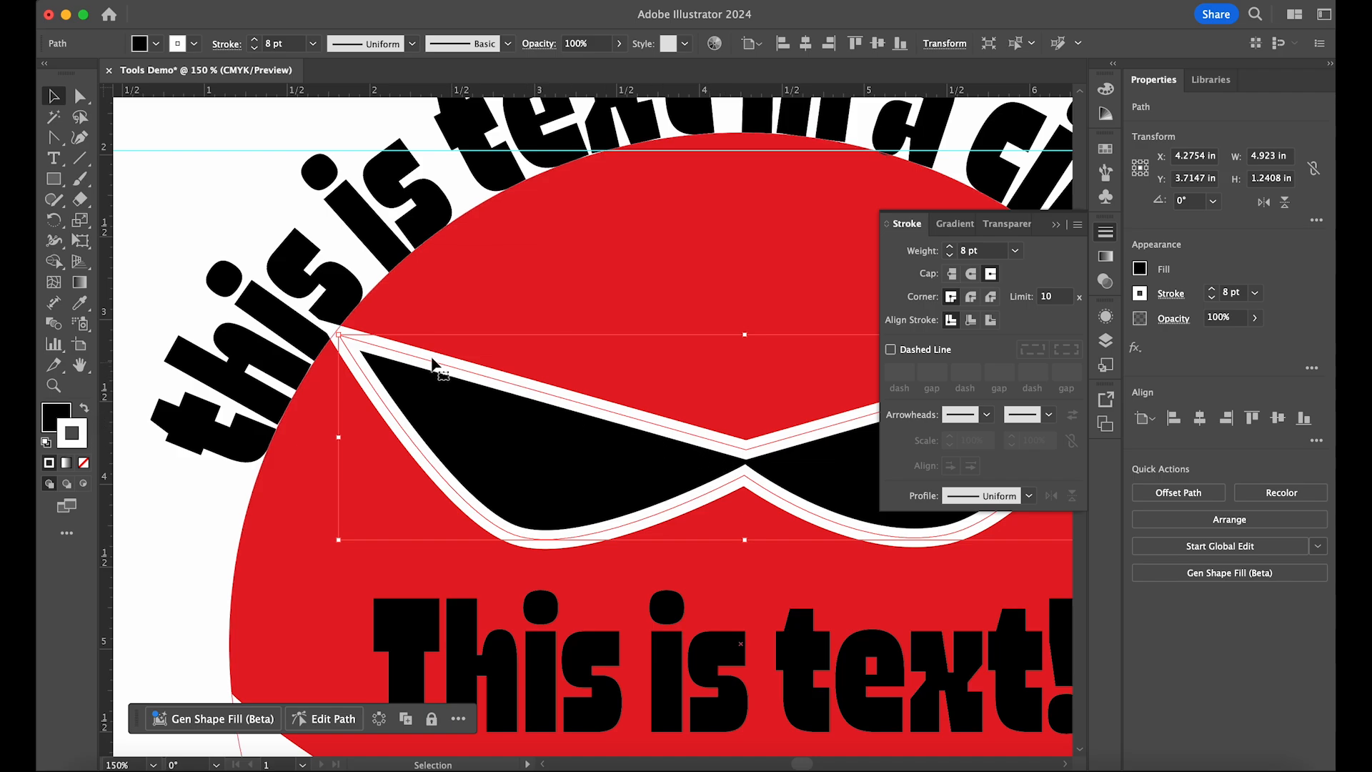
{"action": "left_click", "coordinate": [972, 321]}
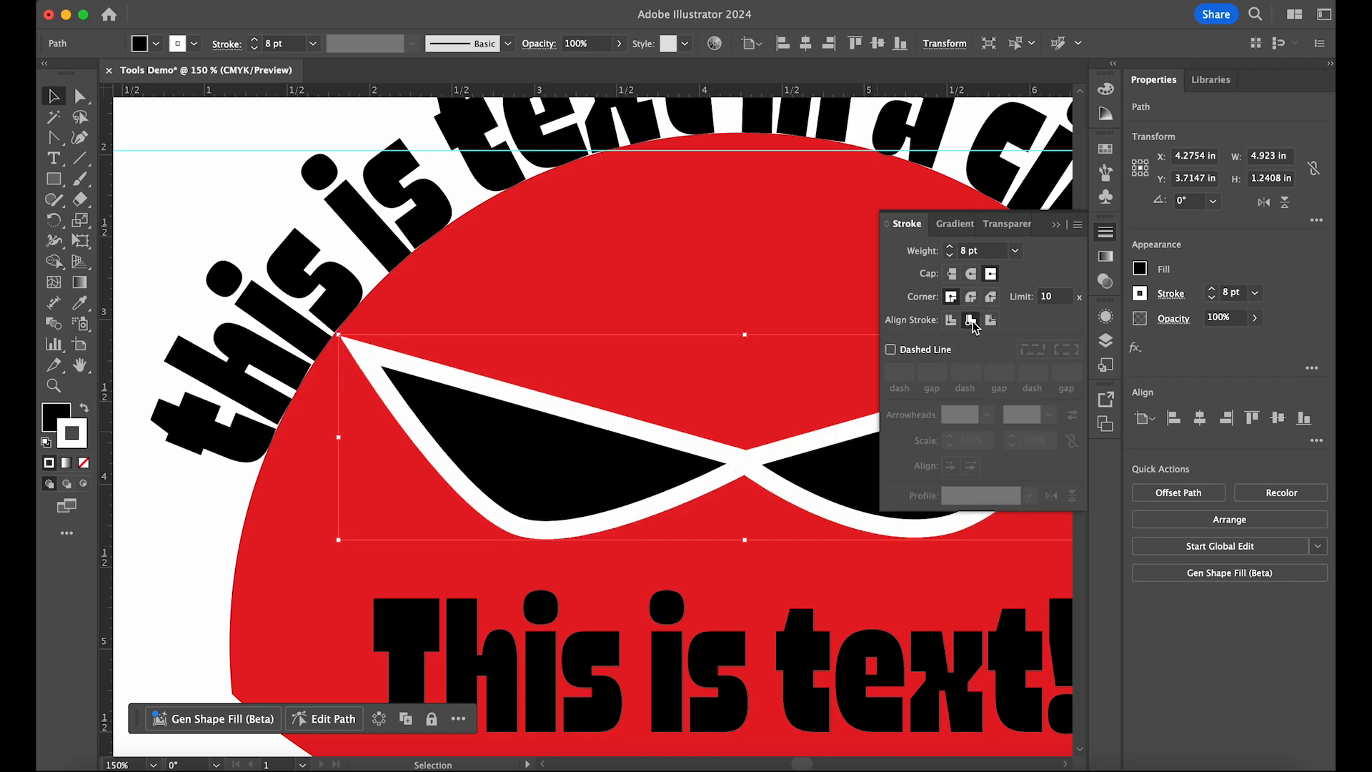
Step: Try aligning the mask's stroke to the outside, set it back to center, and give it a round join and round cap
{"action": "left_click", "coordinate": [991, 321]}
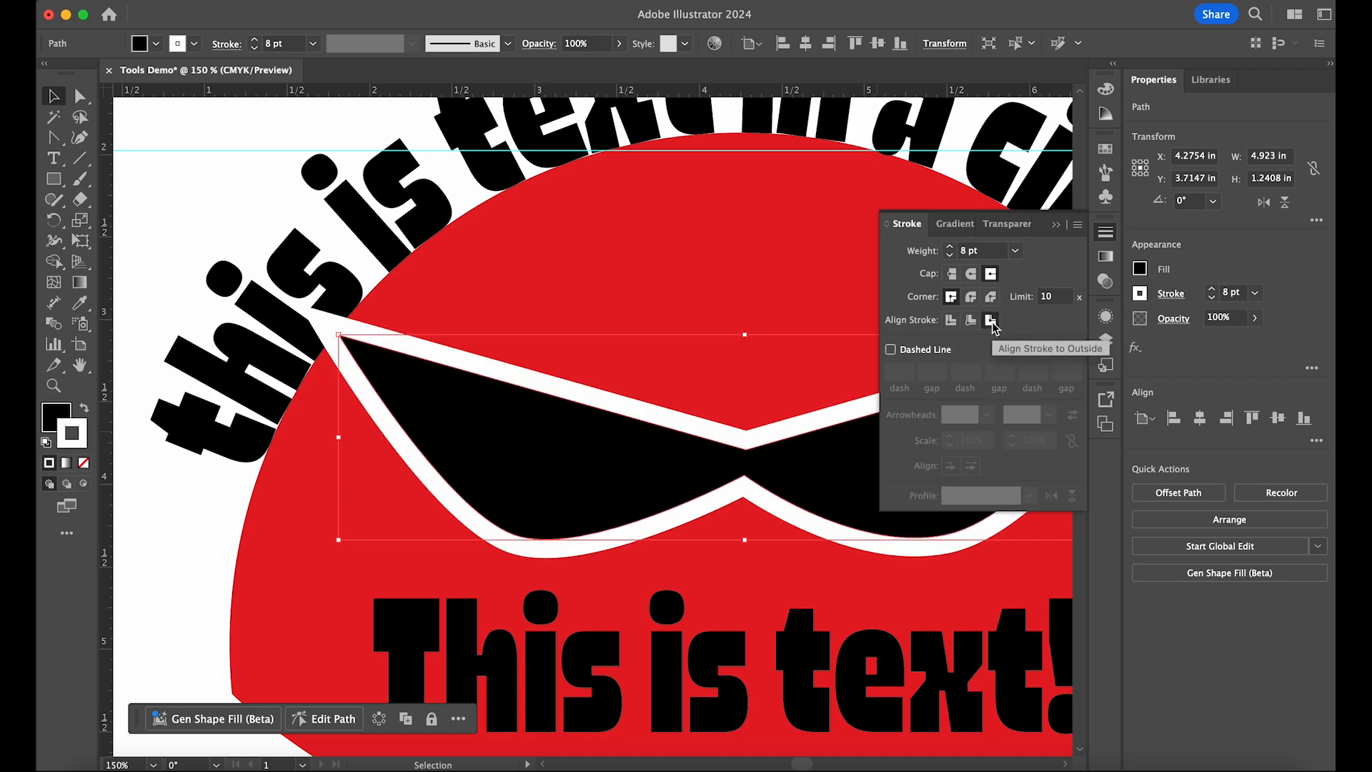
{"action": "left_click", "coordinate": [950, 321]}
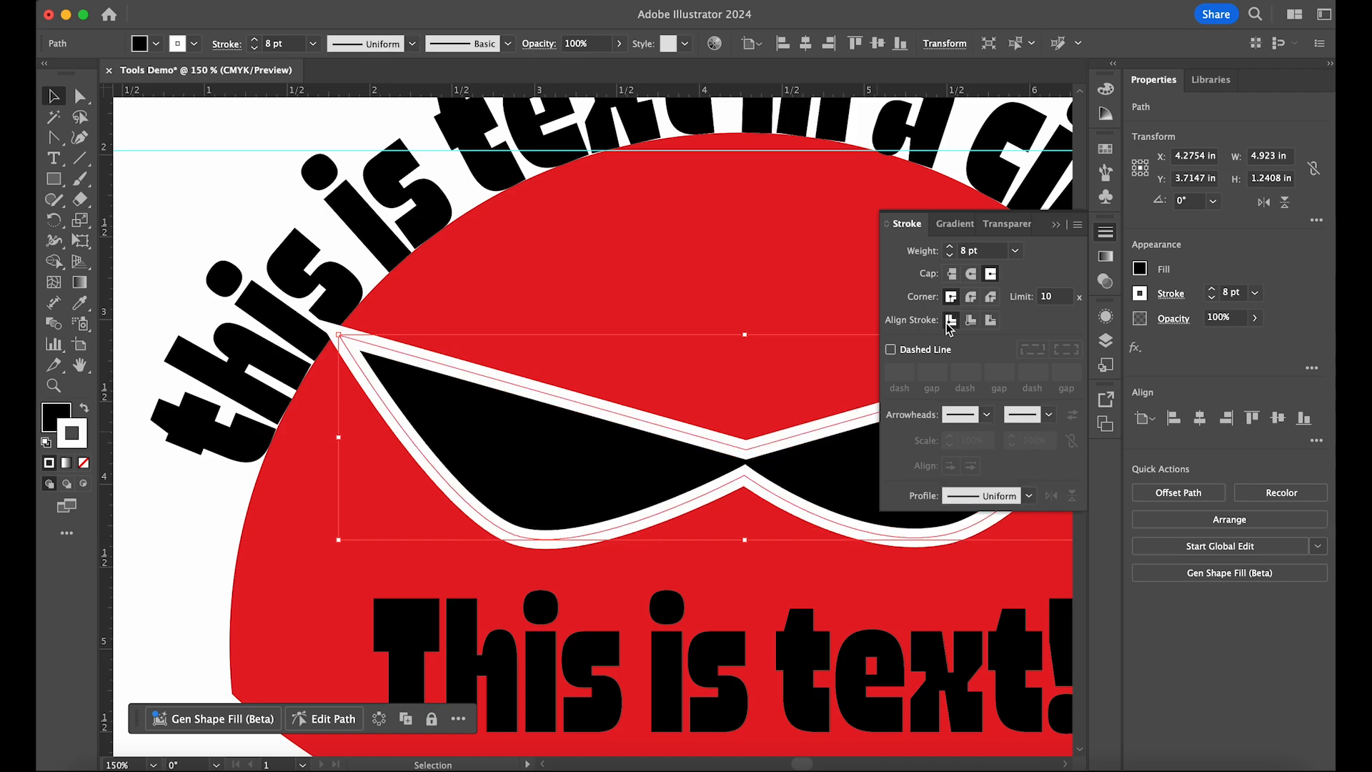
{"action": "left_click", "coordinate": [970, 296]}
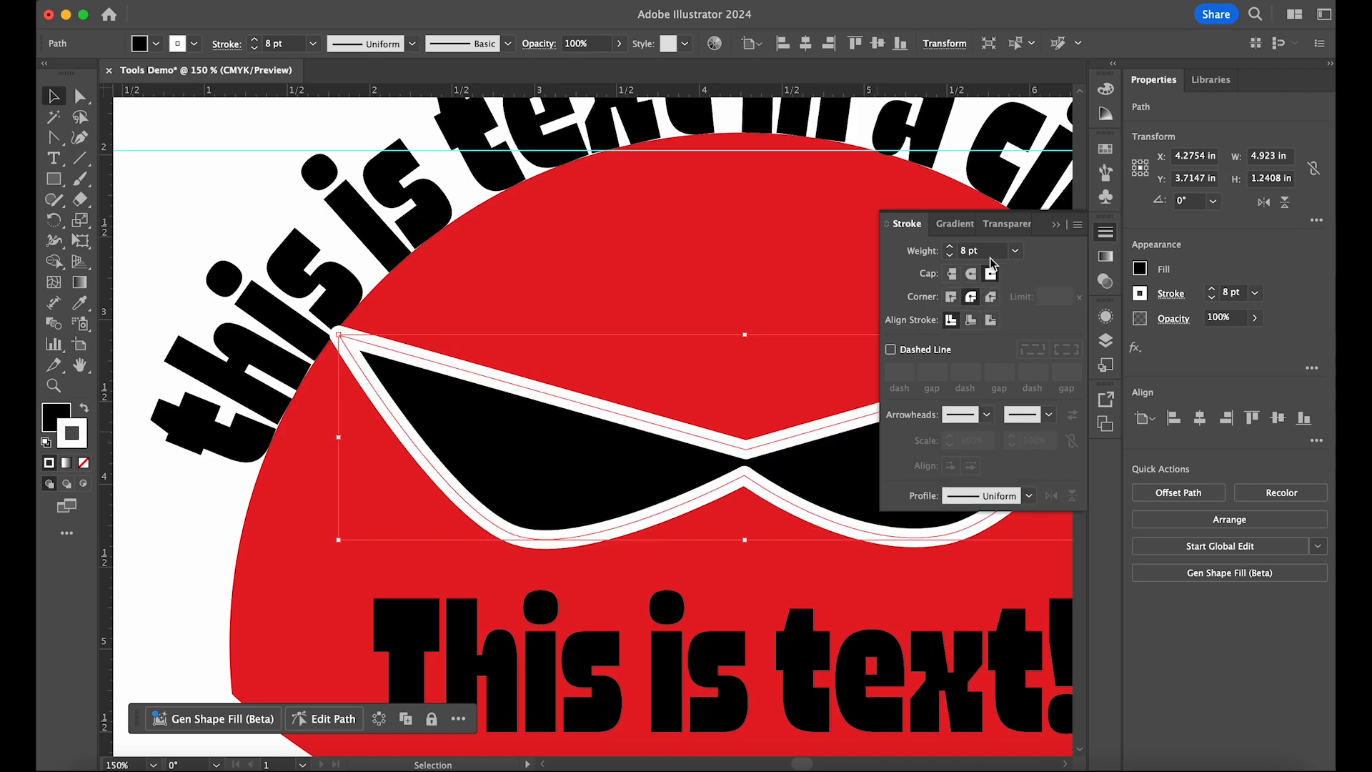
{"action": "left_click", "coordinate": [970, 274]}
Step: Try the Arrow 2 arrowhead at the start of the mask's stroke and undo it
{"action": "left_click", "coordinate": [986, 414]}
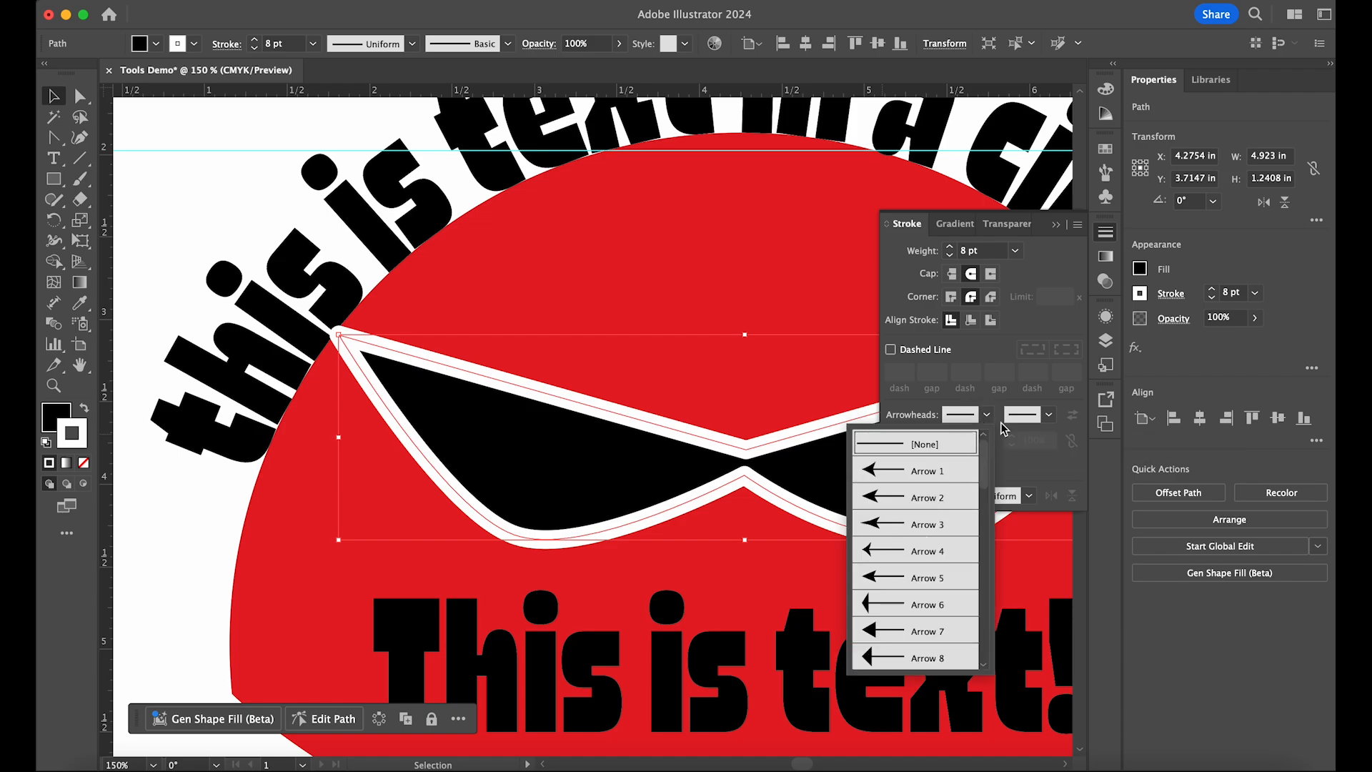
{"action": "left_click", "coordinate": [917, 503]}
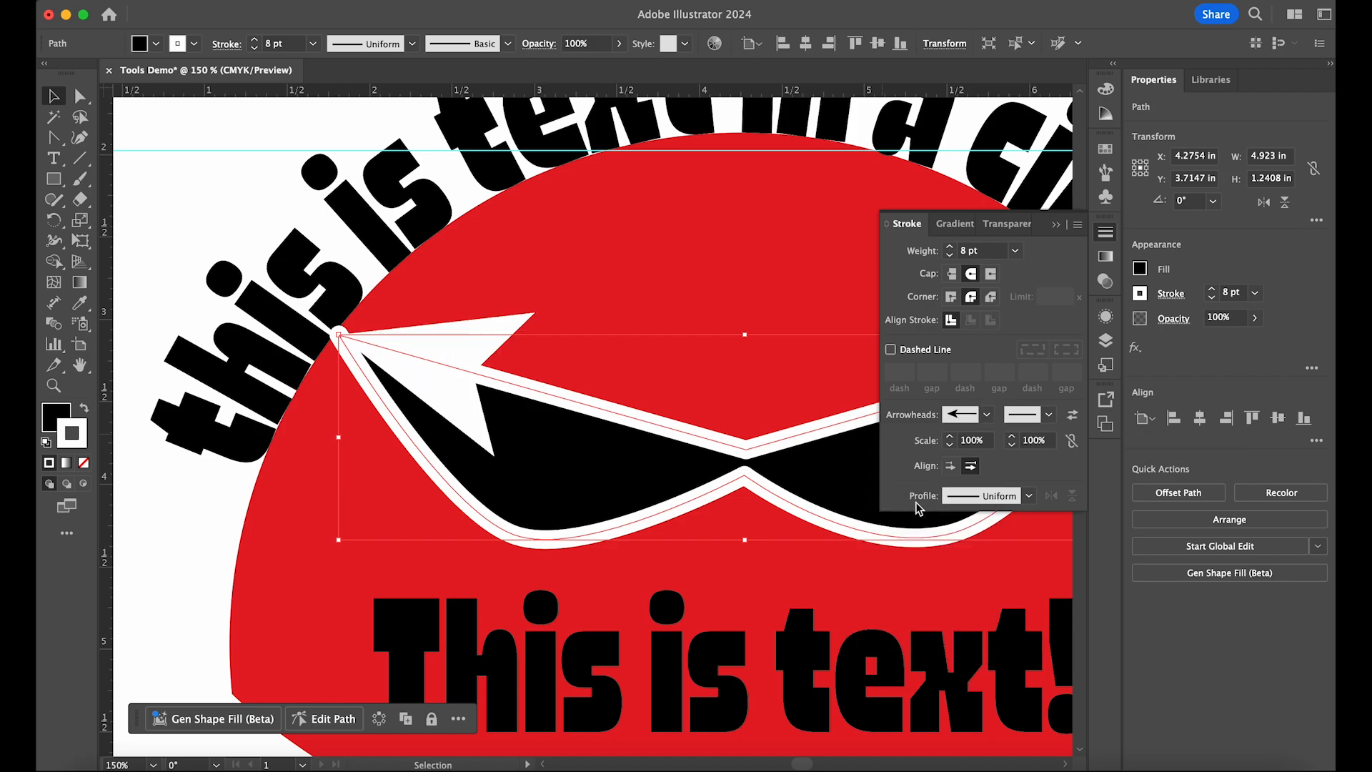
{"action": "key", "text": "super+z"}
Step: Look through the stroke's width profiles and end arrowhead styles, and close the stroke options
{"action": "left_click", "coordinate": [970, 498]}
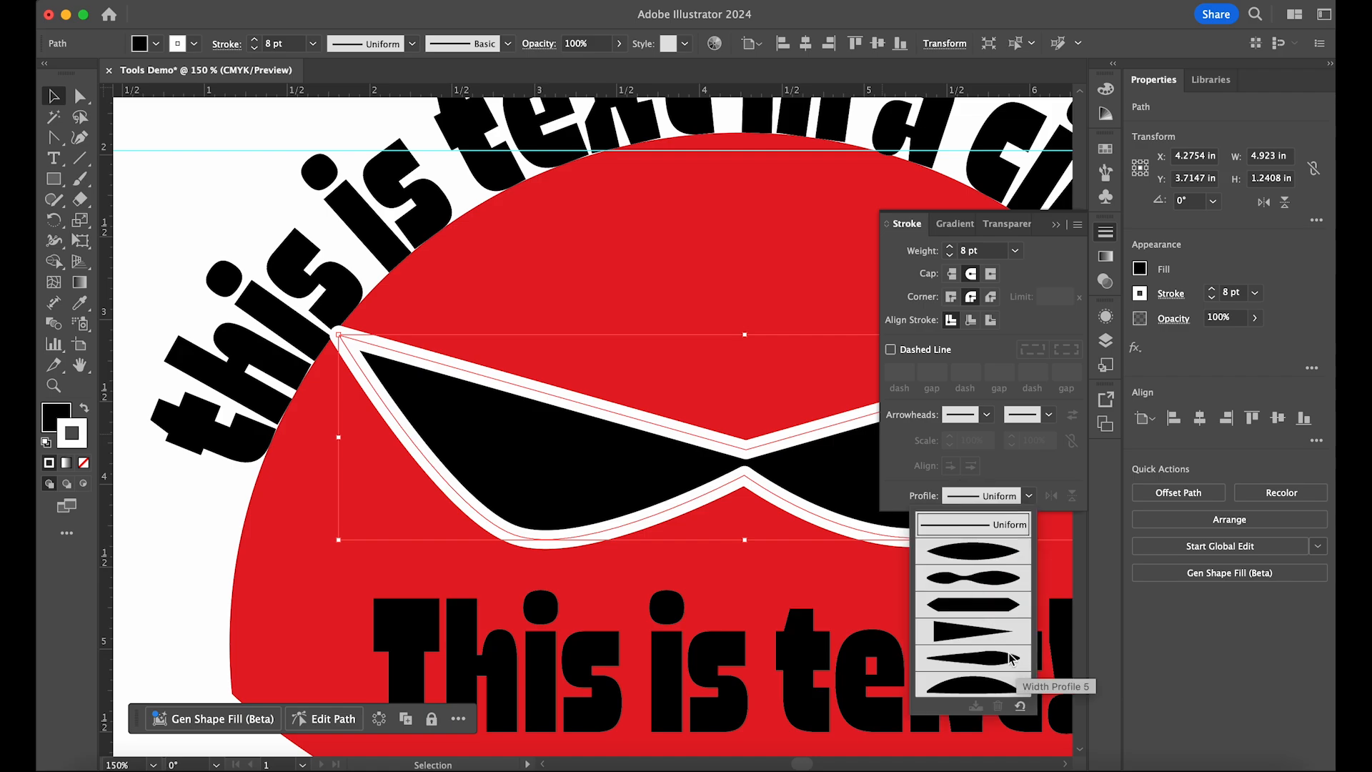
{"action": "left_click", "coordinate": [1047, 414]}
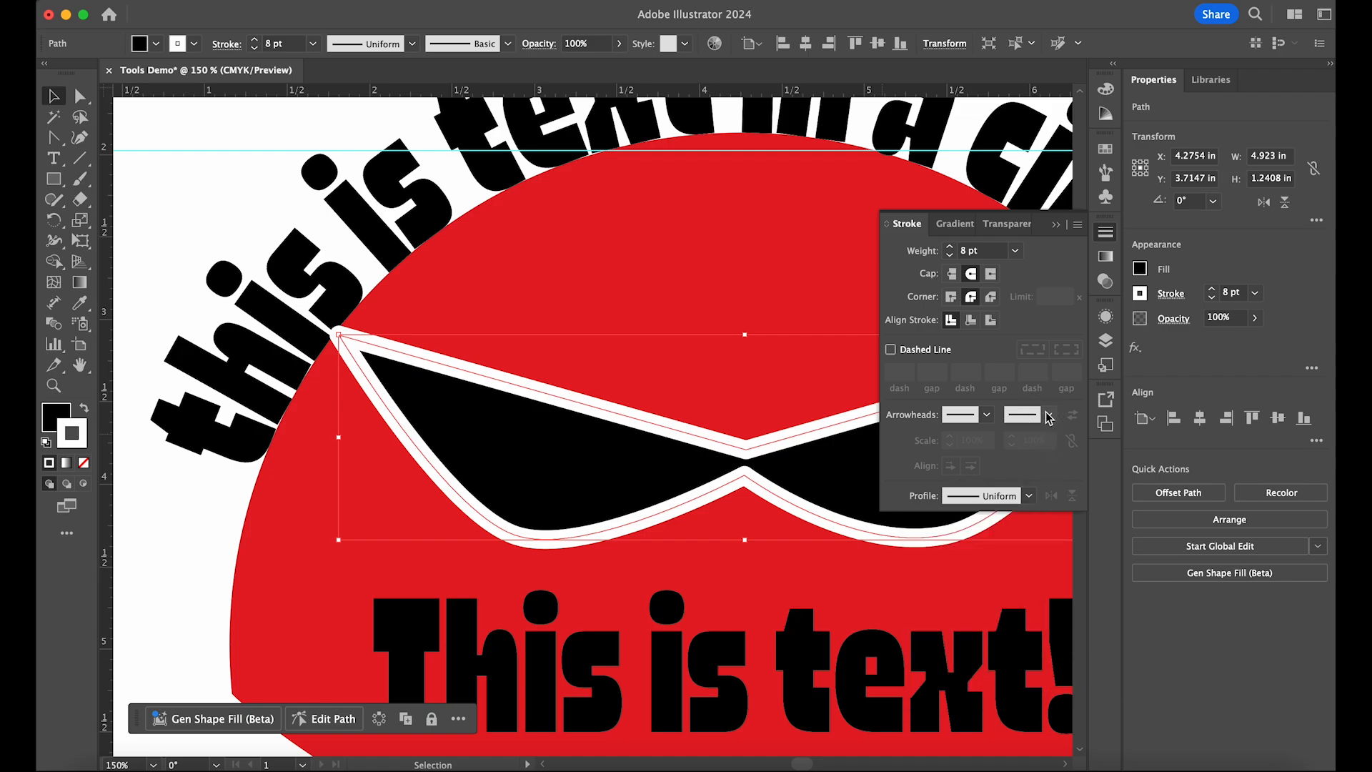
{"action": "left_click", "coordinate": [1048, 416]}
{"action": "scroll", "coordinate": [990, 506], "scroll_direction": "down", "scroll_amount": 10}
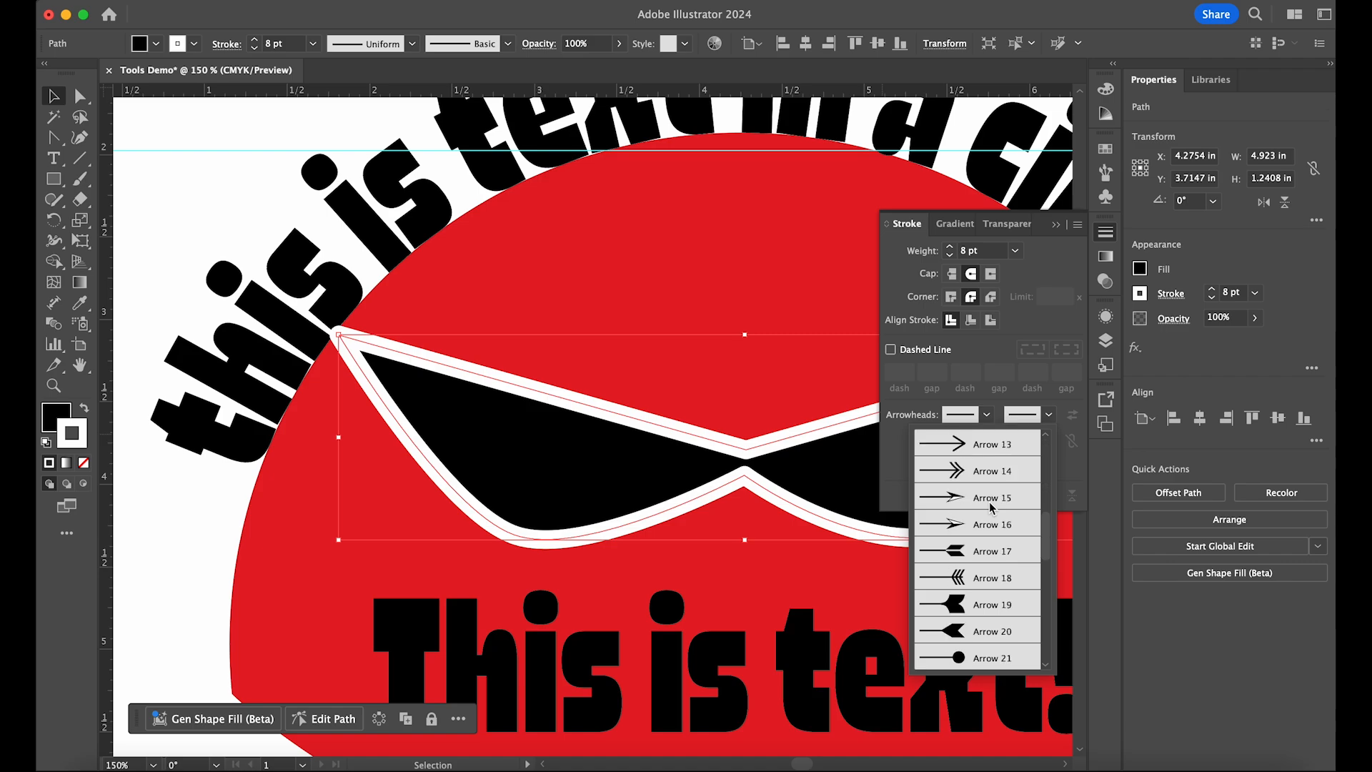
{"action": "scroll", "coordinate": [989, 506], "scroll_direction": "up", "scroll_amount": 10}
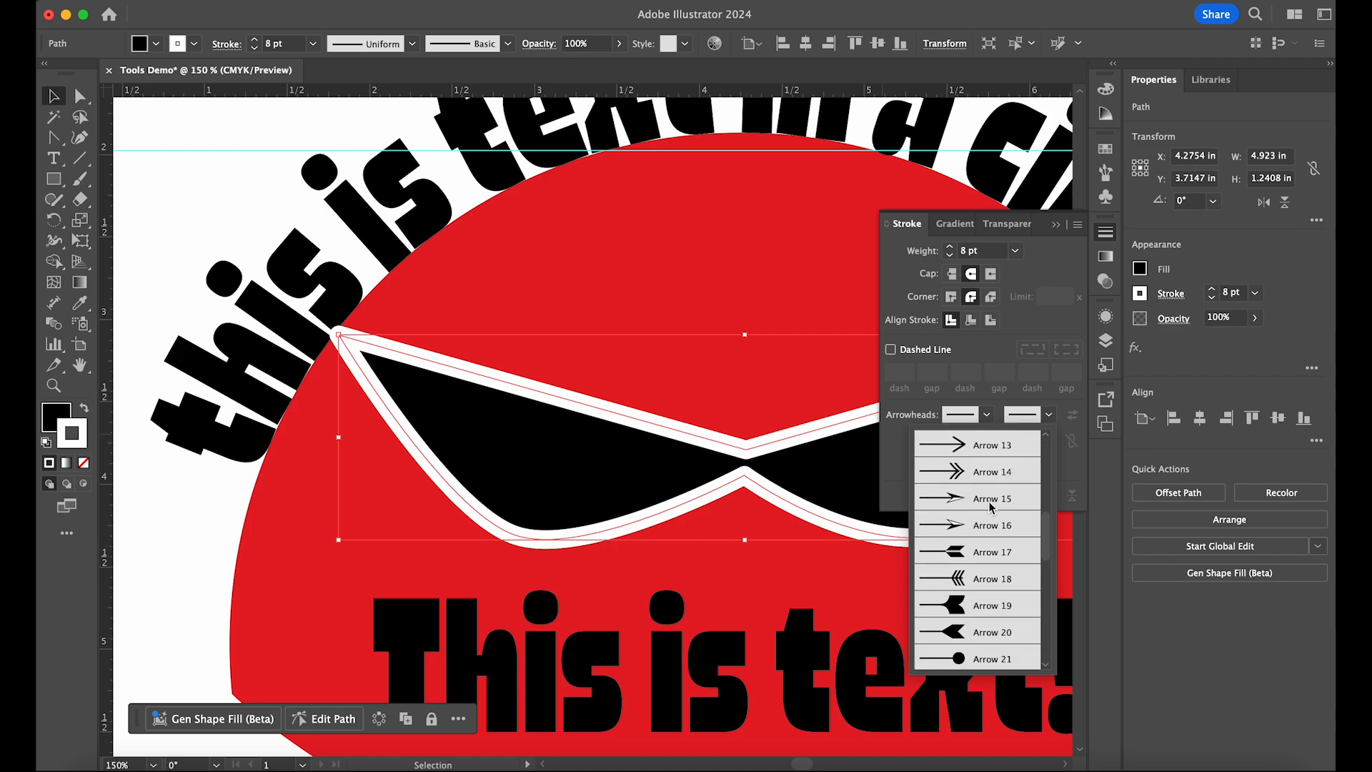
{"action": "left_click", "coordinate": [973, 343]}
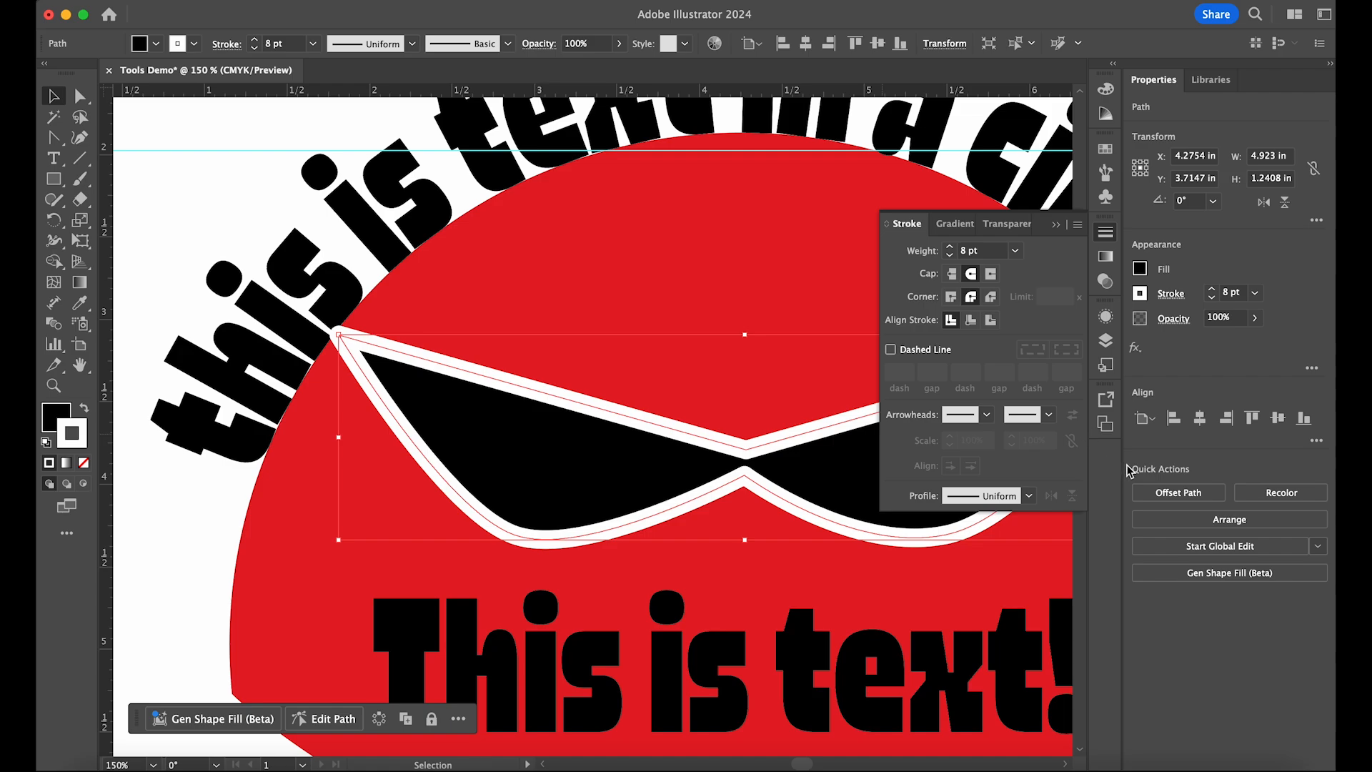
{"action": "left_click", "coordinate": [1107, 233]}
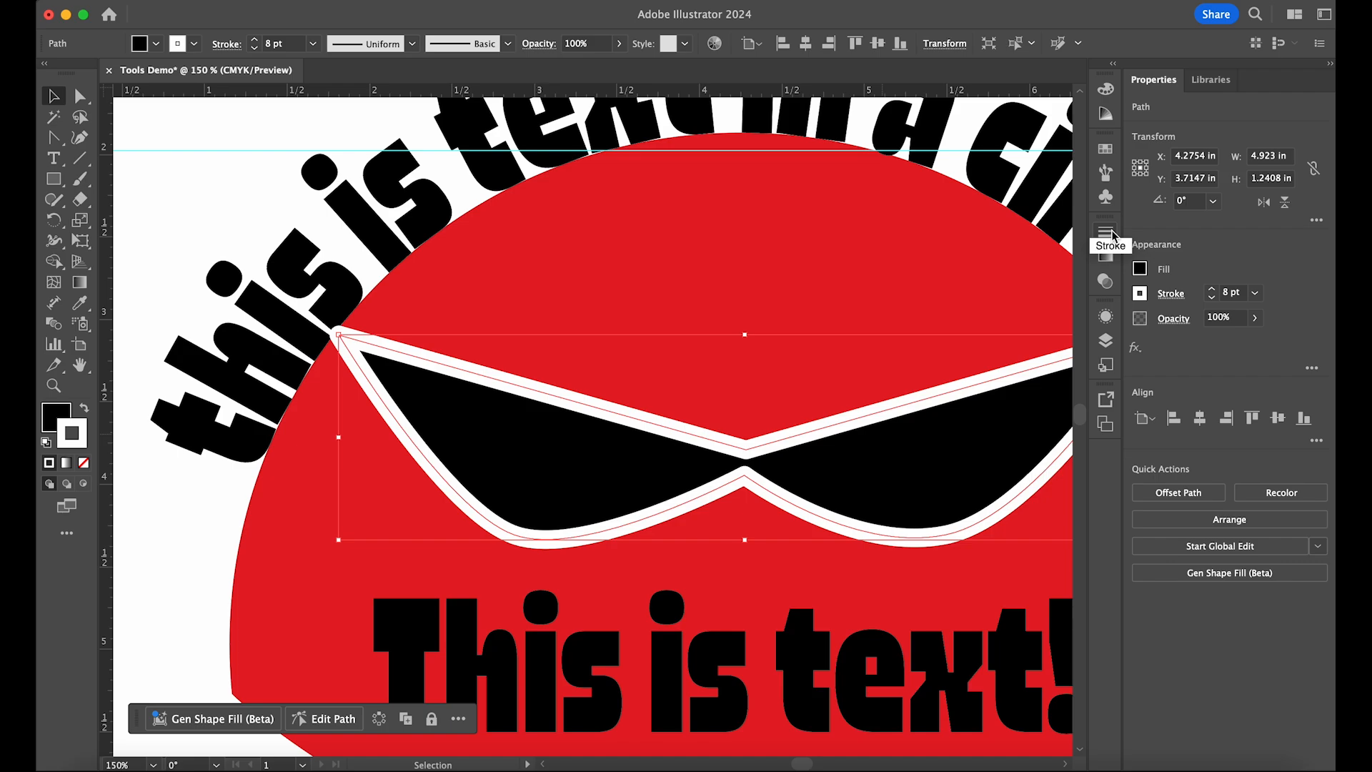
Step: Select the face shapes, eye mask and both texts, and scale them with the Scale tool to about 5.90 by 8.26 in
{"action": "key", "text": "super+0"}
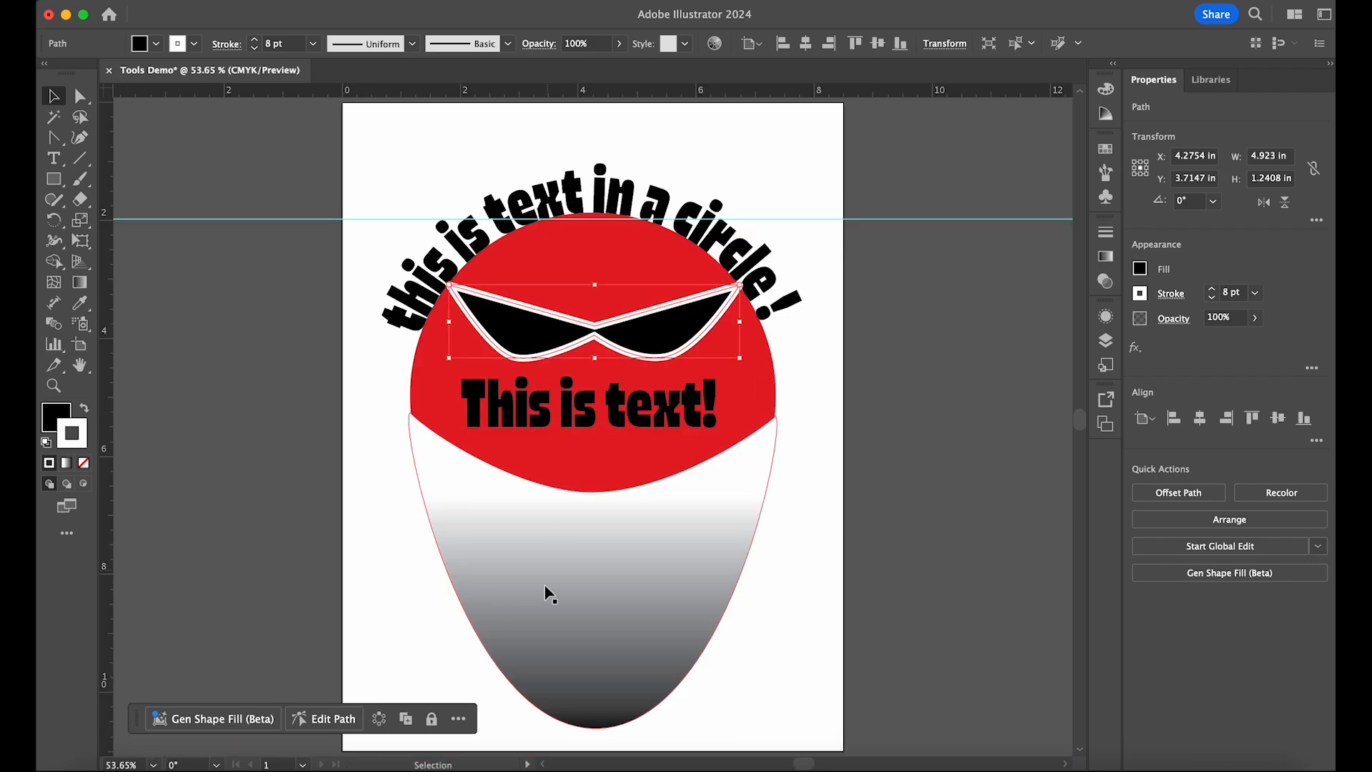
{"action": "left_click", "coordinate": [564, 603]}
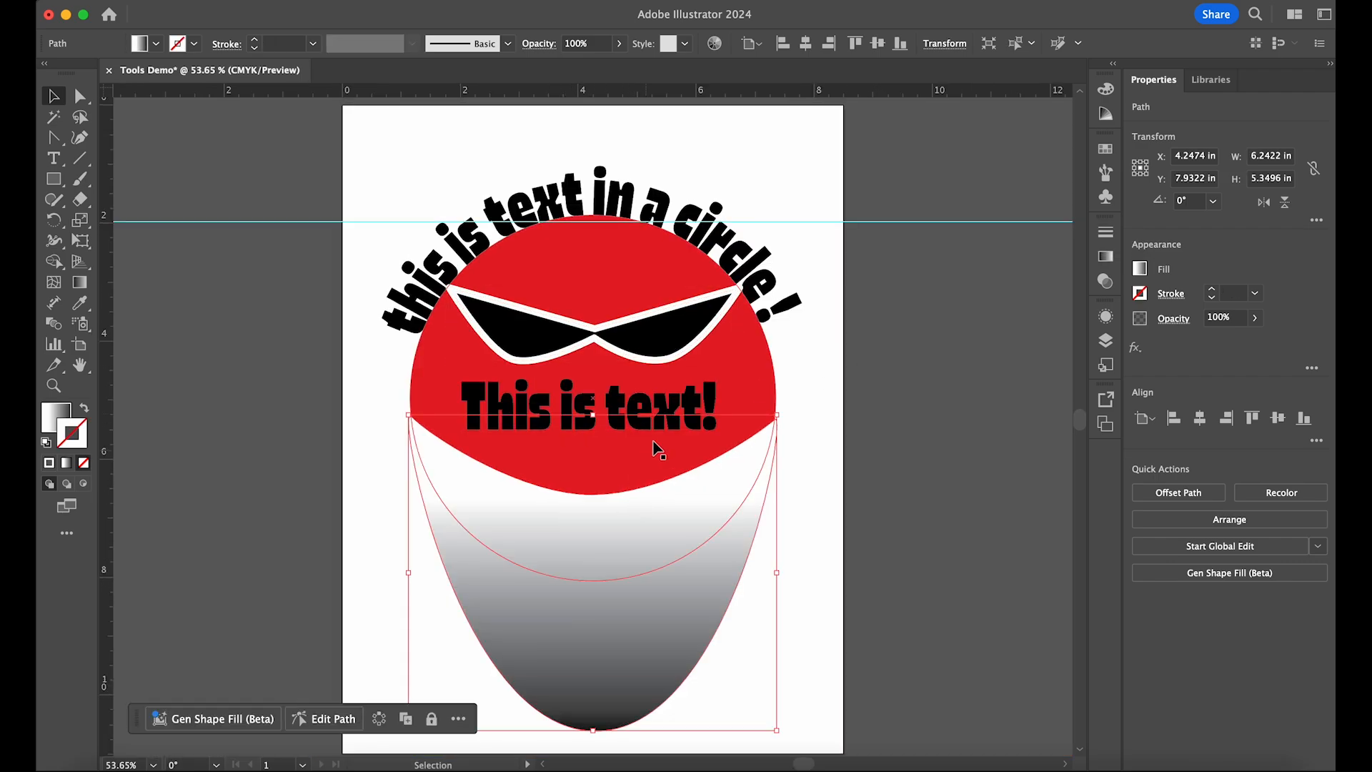
{"action": "left_click", "coordinate": [745, 386], "text": "shift"}
{"action": "left_click", "coordinate": [674, 408], "text": "shift"}
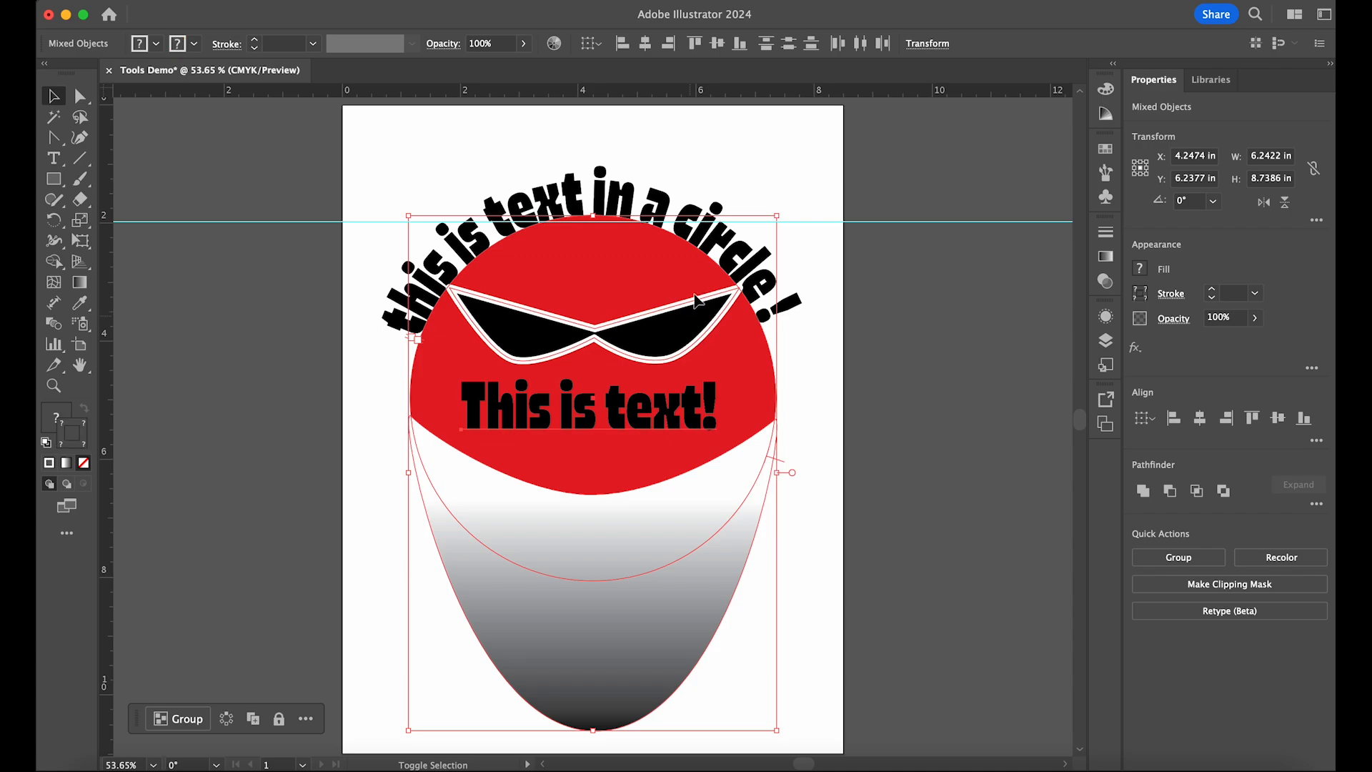
{"action": "left_click", "coordinate": [628, 192], "text": "shift"}
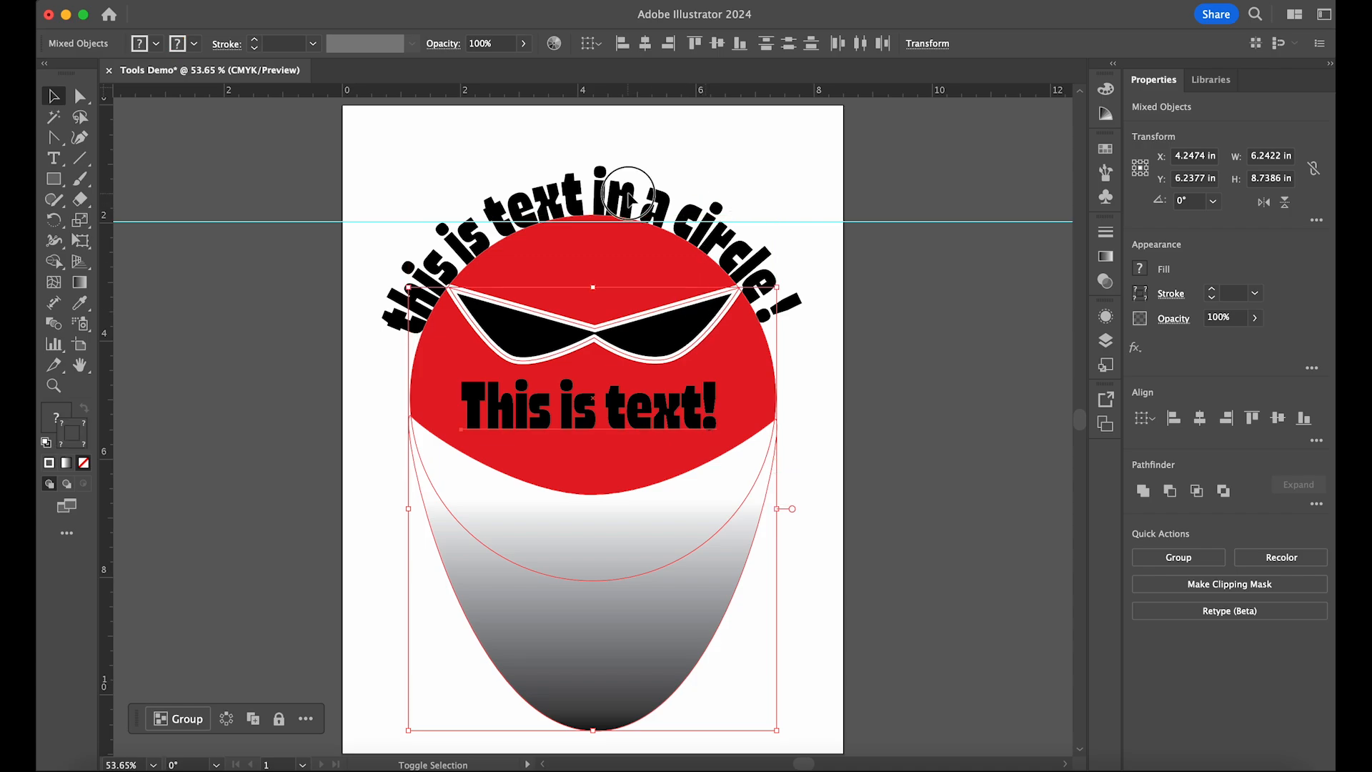
{"action": "left_click", "coordinate": [552, 193], "text": "shift"}
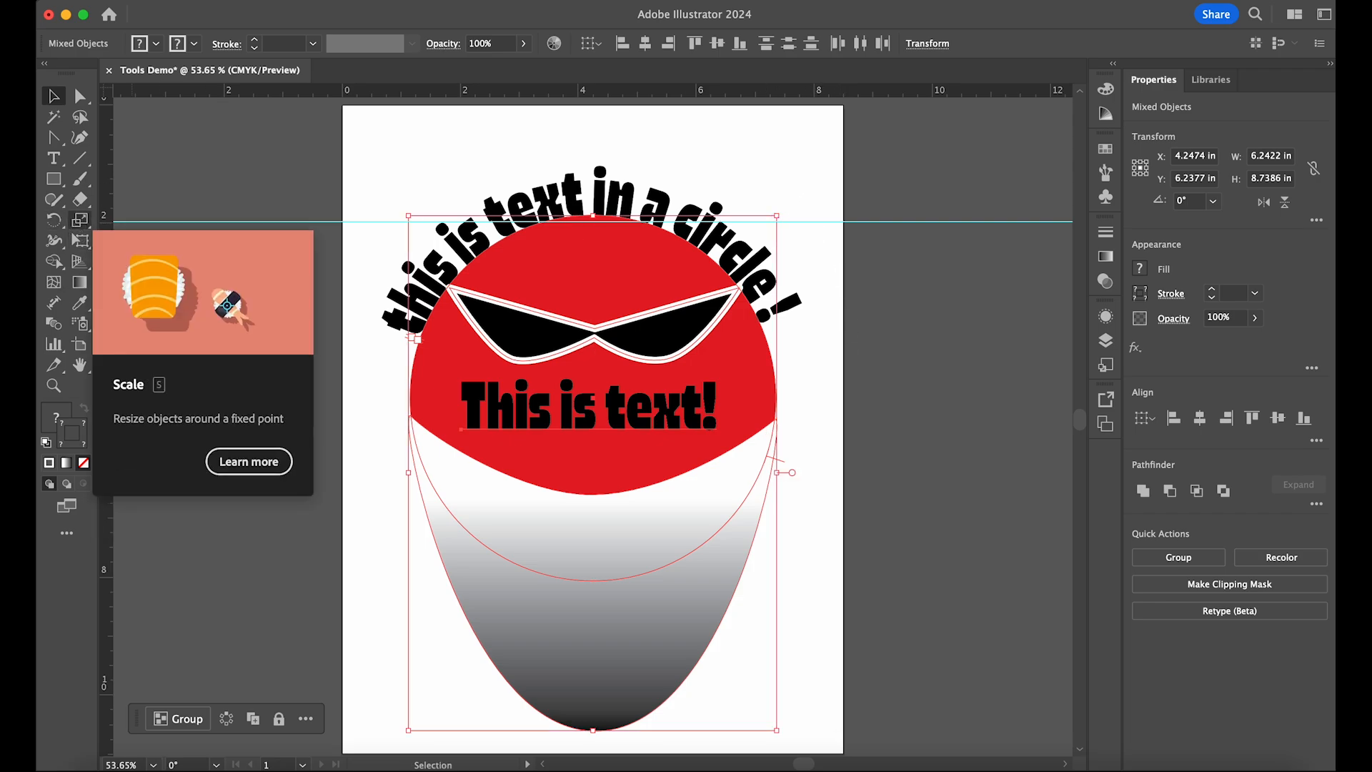
{"action": "left_click", "coordinate": [80, 220]}
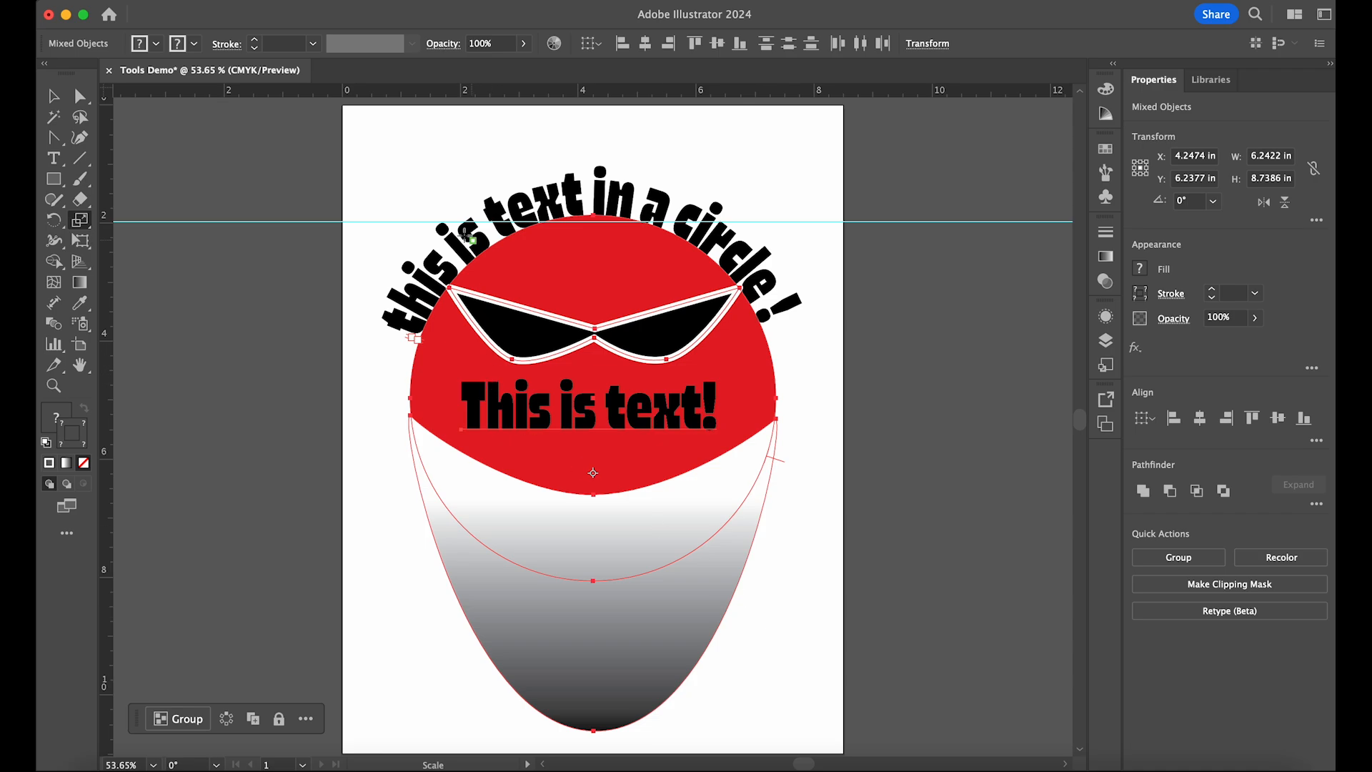
{"action": "left_click_drag", "start_coordinate": [377, 178], "coordinate": [361, 257]}
{"action": "key", "text": "super+z"}
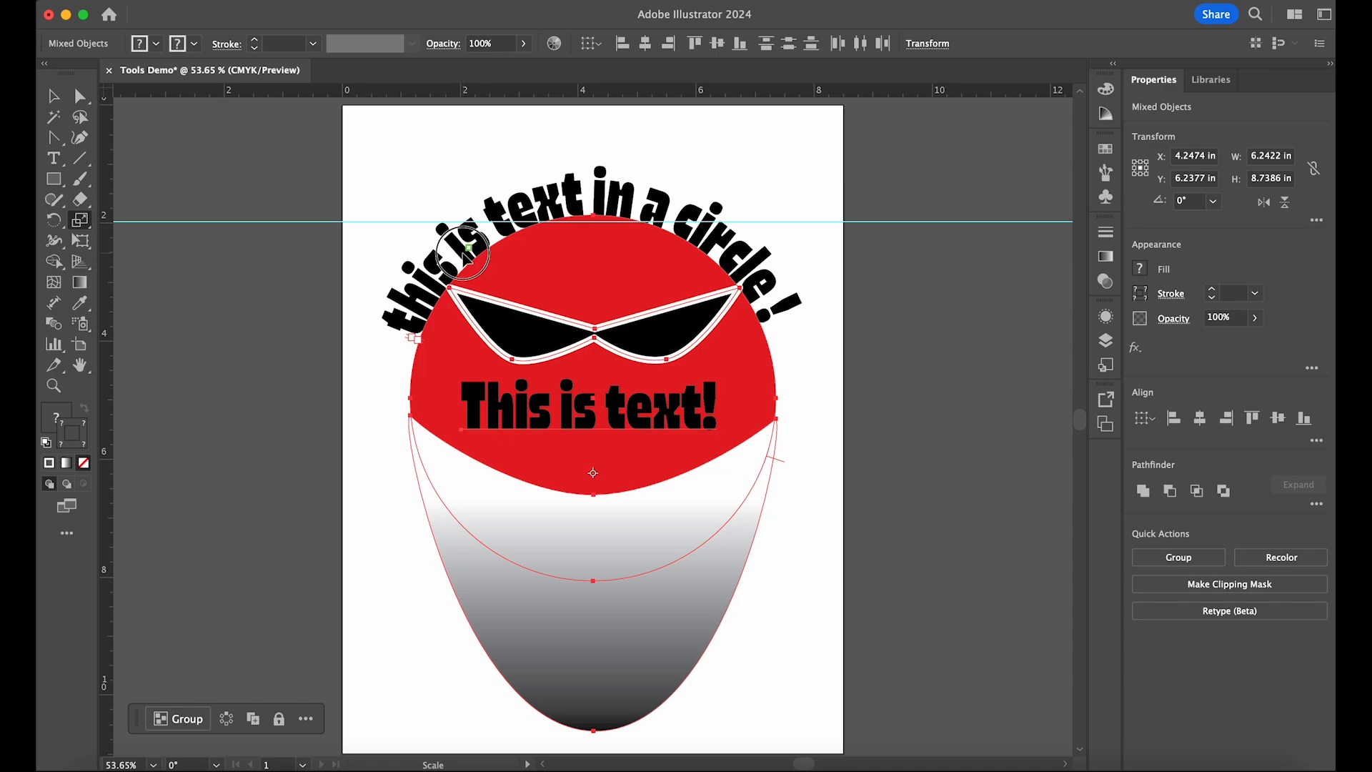
{"action": "mouse_move", "coordinate": [475, 256]}
{"action": "left_mouse_down"}
{"action": "mouse_move", "coordinate": [489, 236]}
{"action": "mouse_move", "coordinate": [449, 286]}
{"action": "mouse_move", "coordinate": [540, 293]}
{"action": "mouse_move", "coordinate": [537, 307]}
{"action": "mouse_move", "coordinate": [534, 245]}
{"action": "mouse_move", "coordinate": [526, 286]}
{"action": "mouse_move", "coordinate": [486, 260]}
{"action": "mouse_move", "coordinate": [511, 225]}
{"action": "mouse_move", "coordinate": [565, 270]}
{"action": "mouse_move", "coordinate": [505, 282]}
{"action": "mouse_move", "coordinate": [432, 265]}
{"action": "mouse_move", "coordinate": [478, 260]}
{"action": "left_mouse_up"}
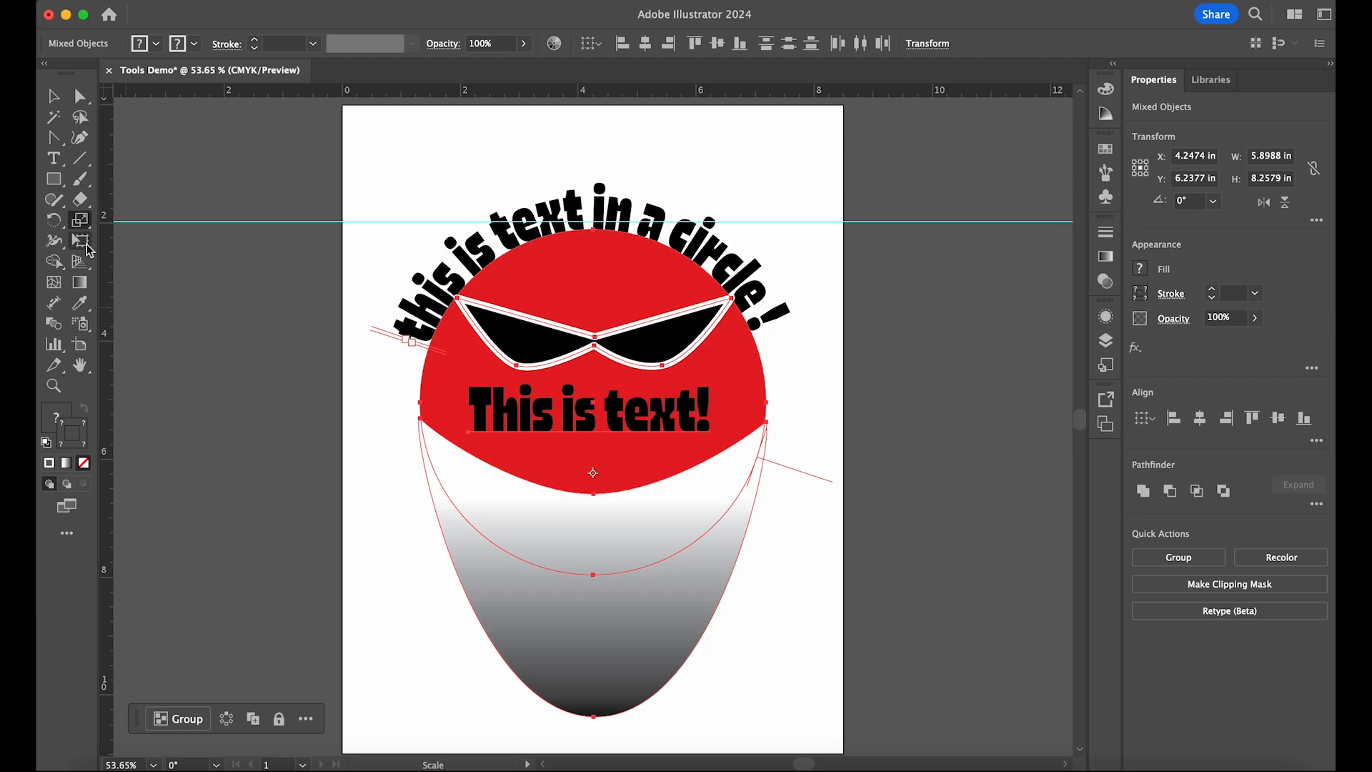
Step: Enlarge the selected artwork with Free Transform to about 6.28 by 8.79 in and move it back to the middle of the page
{"action": "left_click", "coordinate": [83, 239]}
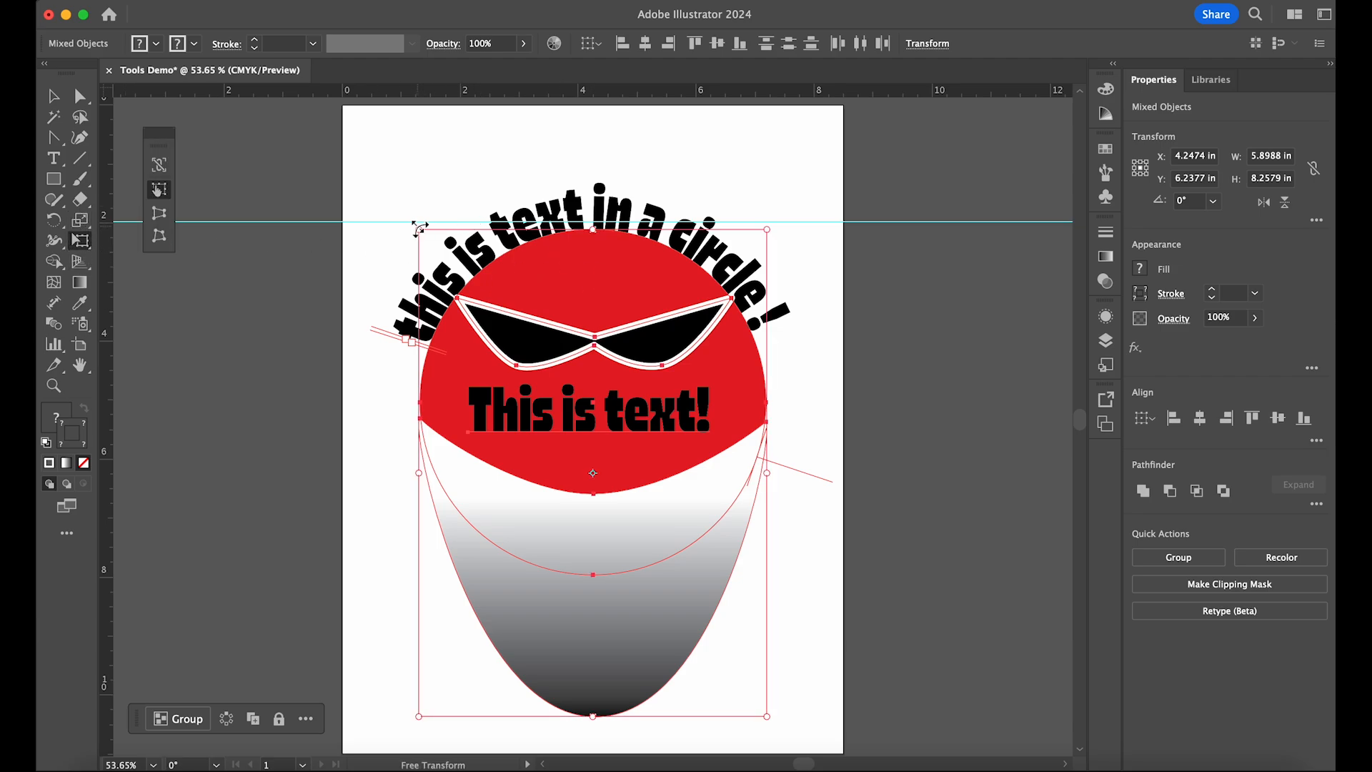
{"action": "left_click_drag", "start_coordinate": [421, 230], "coordinate": [396, 197]}
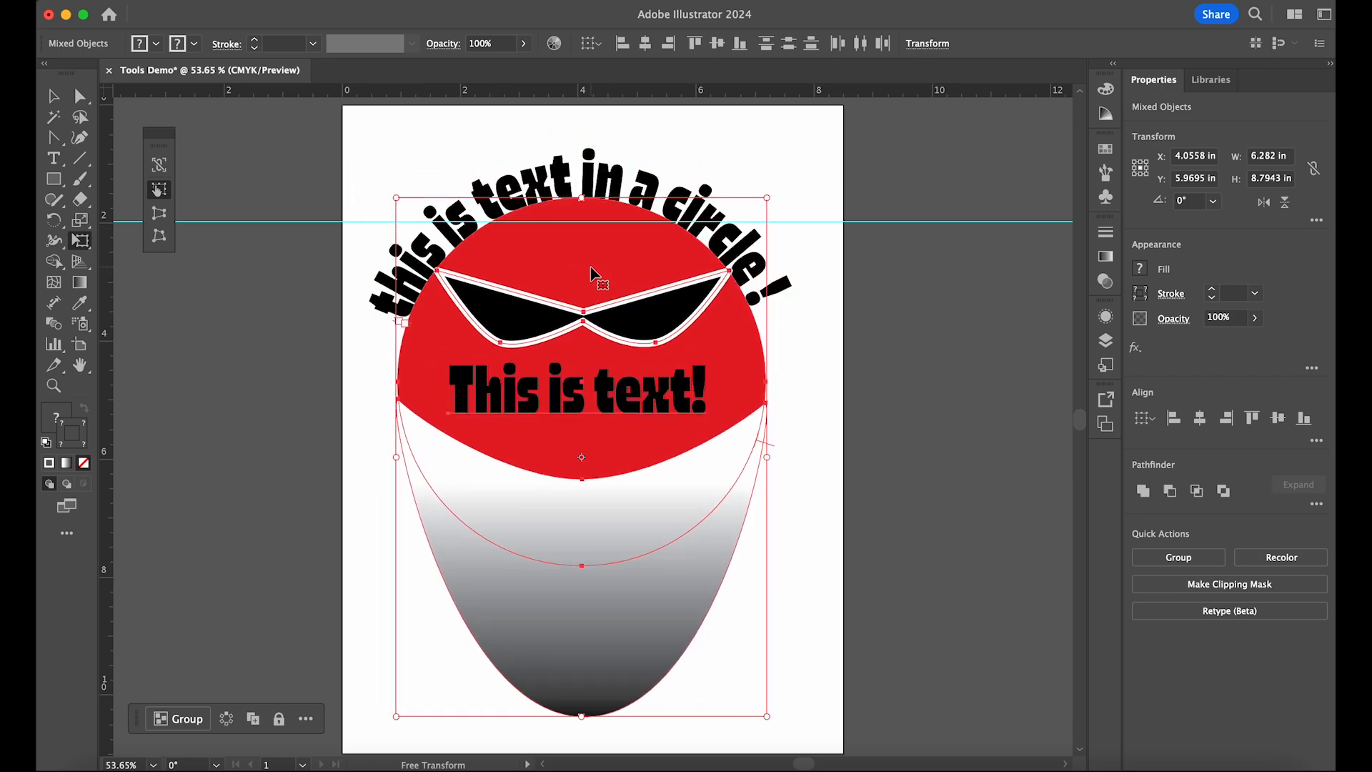
{"action": "mouse_move", "coordinate": [588, 273]}
{"action": "left_mouse_down"}
{"action": "mouse_move", "coordinate": [614, 276]}
{"action": "mouse_move", "coordinate": [600, 277]}
{"action": "left_mouse_up"}
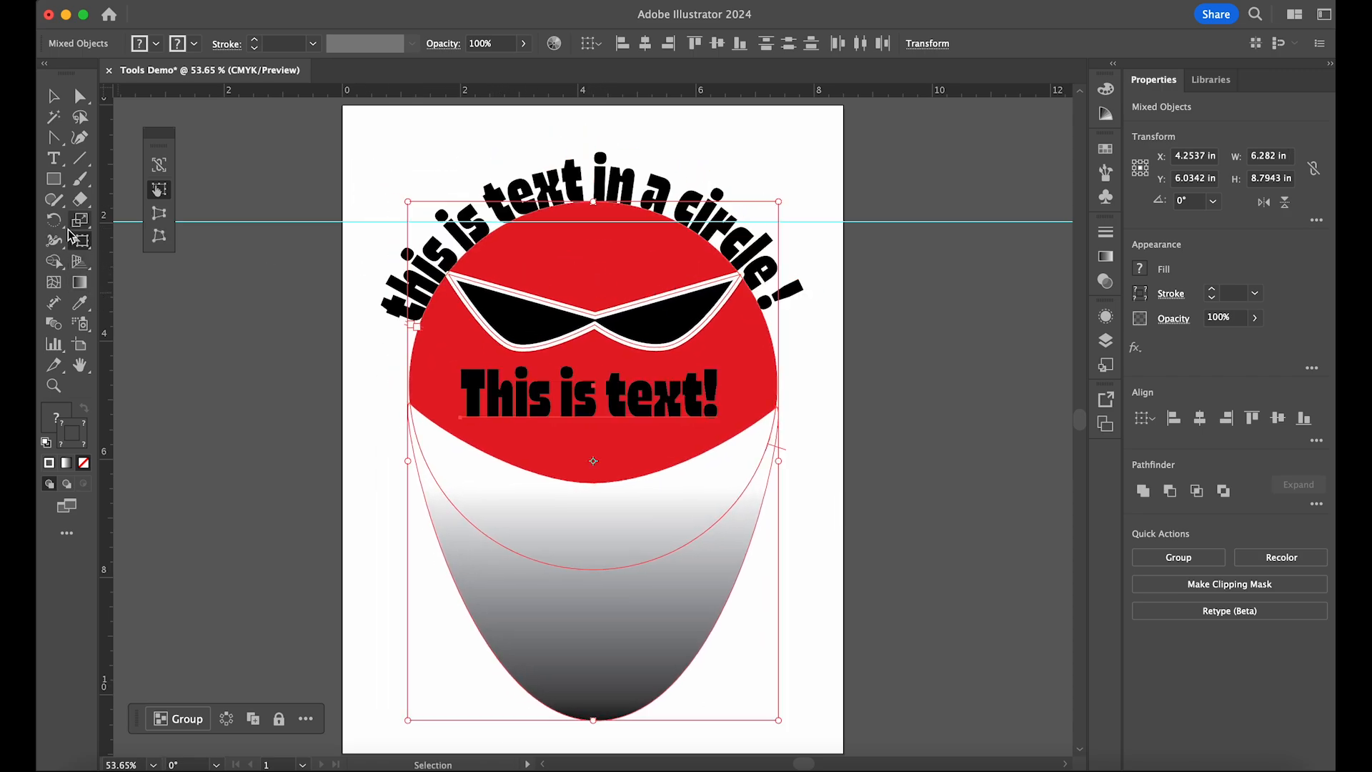
Step: Show the Scale tool's variants and place its reference point off the page, to the upper left of the artwork
{"action": "left_click", "coordinate": [80, 220]}
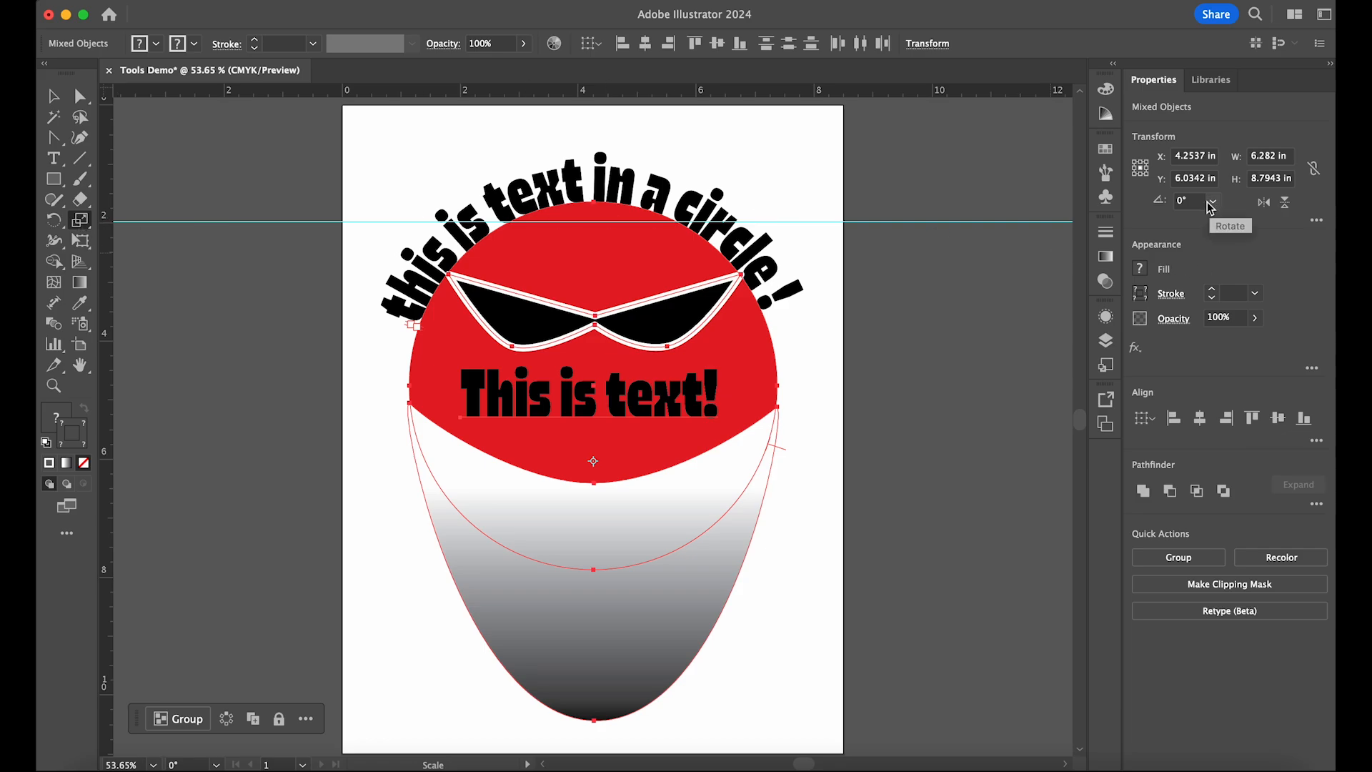
{"action": "key", "text": "v"}
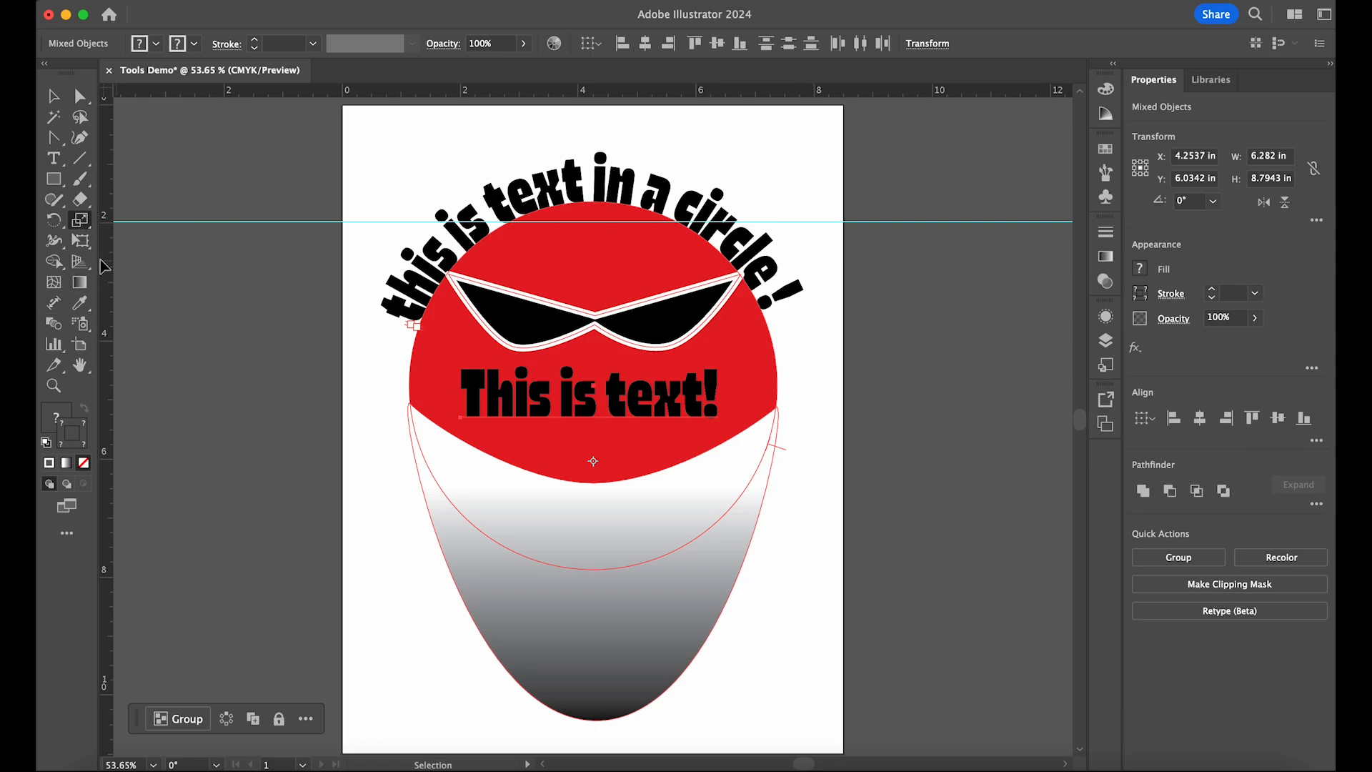
{"action": "left_click", "coordinate": [83, 219]}
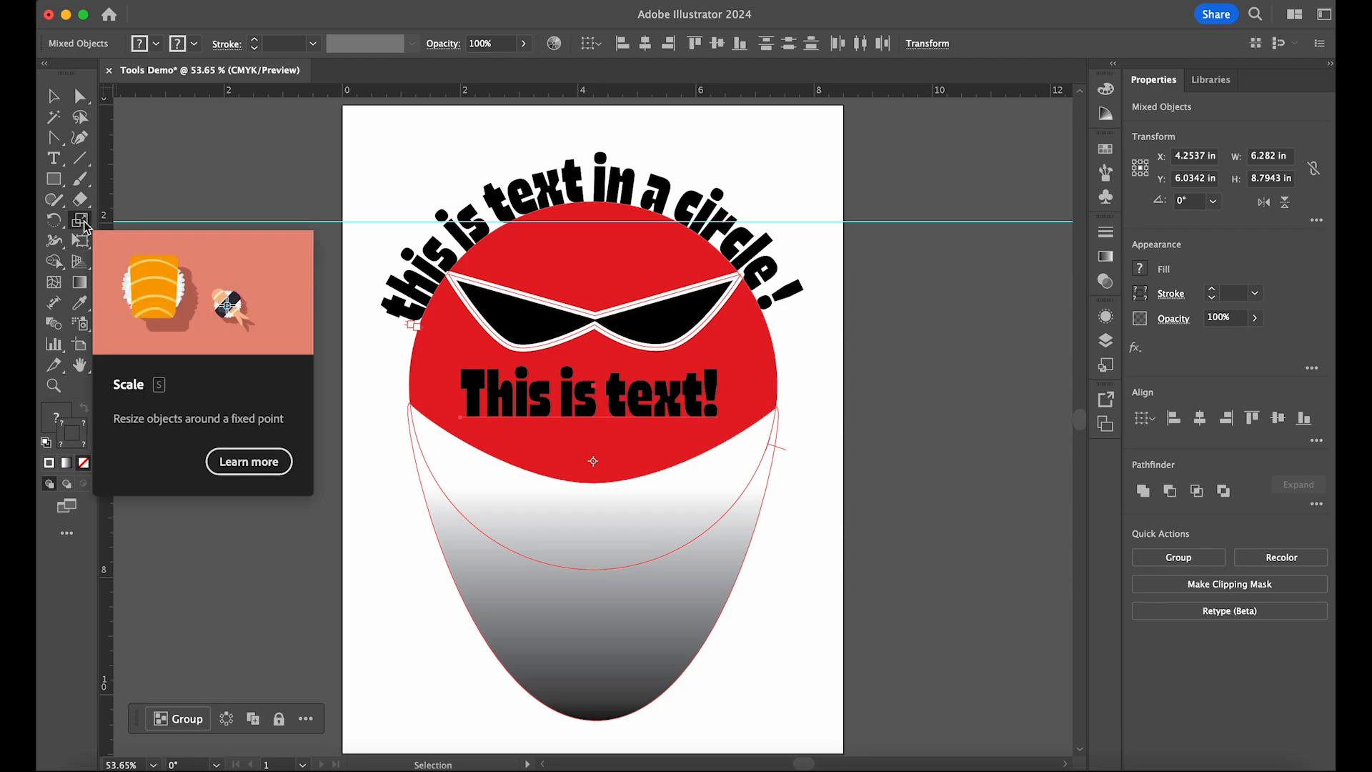
{"action": "left_click", "coordinate": [83, 226]}
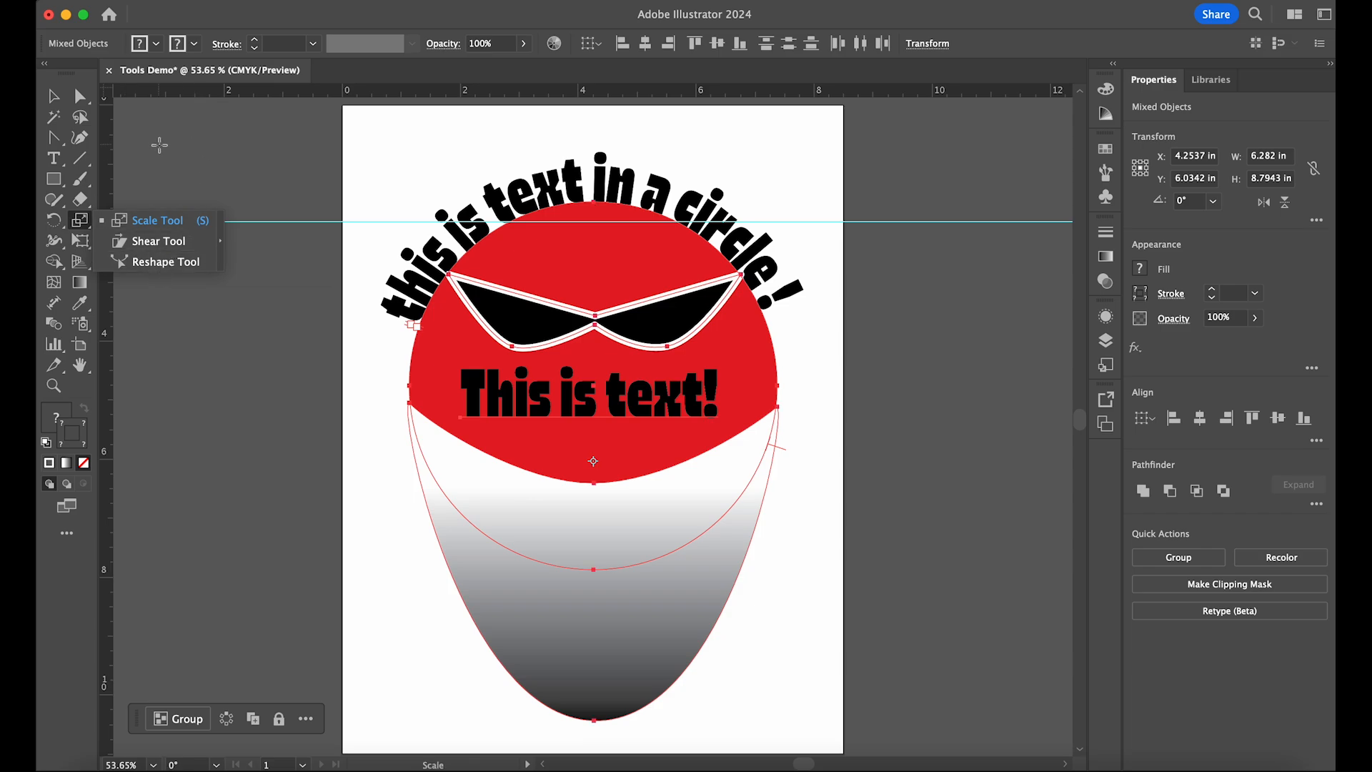
{"action": "key", "text": "s"}
{"action": "left_click", "coordinate": [190, 189]}
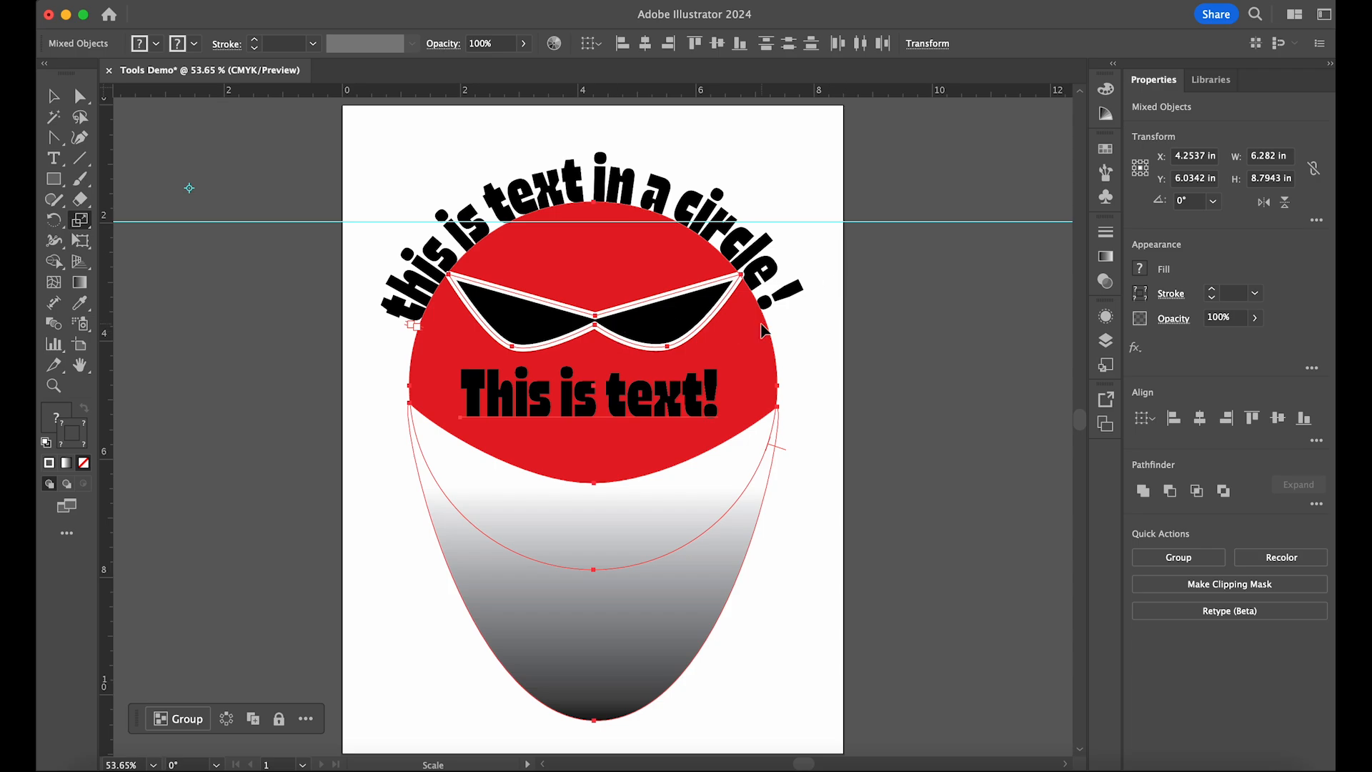
Step: Delete all the selected artwork, leaving the page empty
{"action": "key", "text": "Delete"}
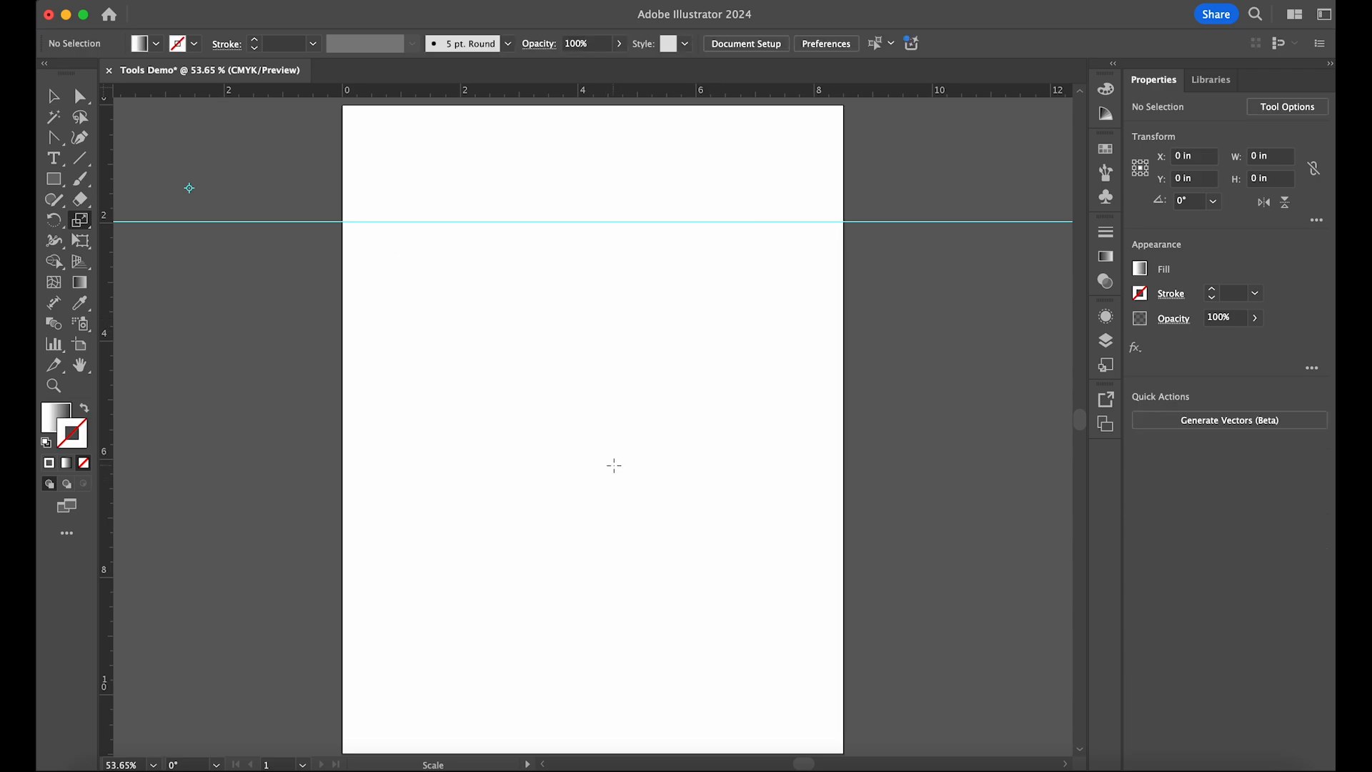
{"action": "key", "text": "super+z"}
{"action": "key", "text": "v"}
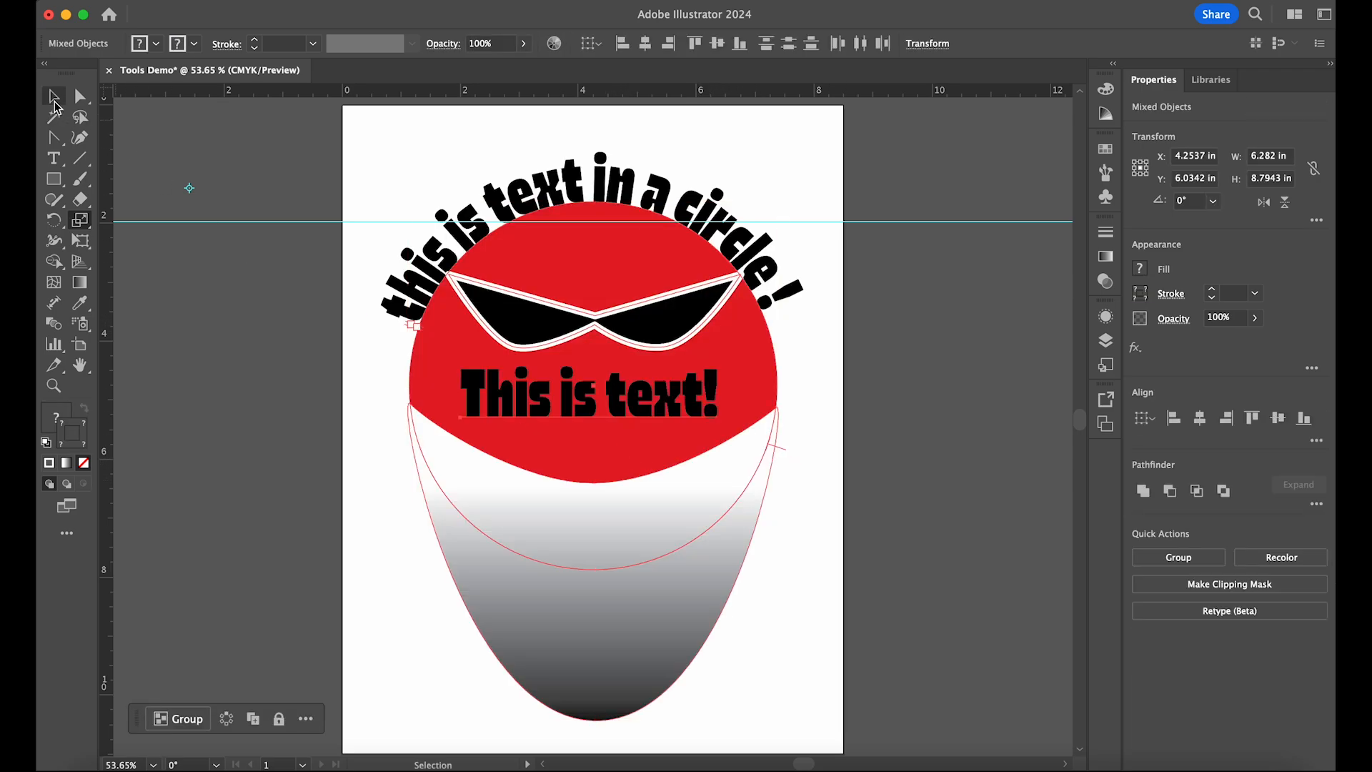
{"action": "key", "text": "Delete"}
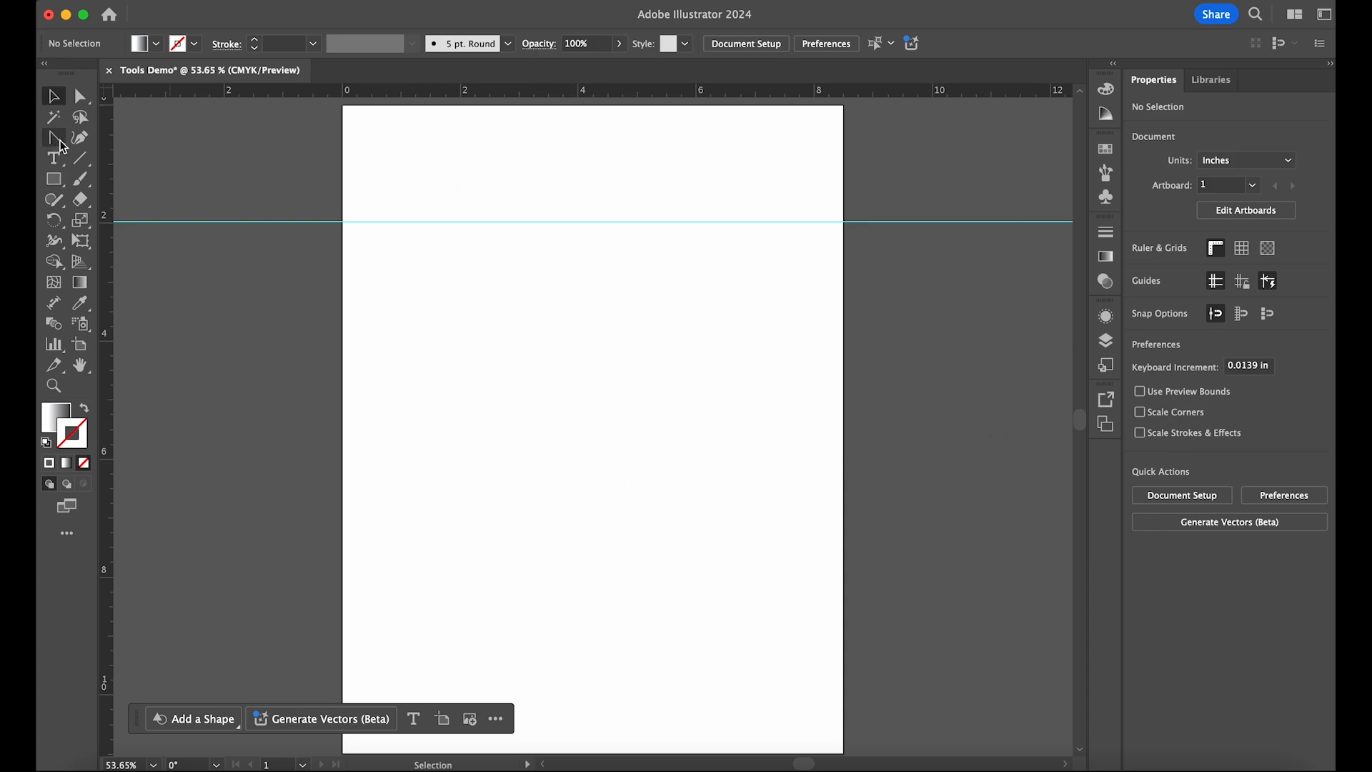
Step: Draw a rectangle about 5.72 by 4.12 in on the empty page and fill it with a solid dark brown-gray swatch
{"action": "left_click_drag", "start_coordinate": [54, 138], "coordinate": [128, 147]}
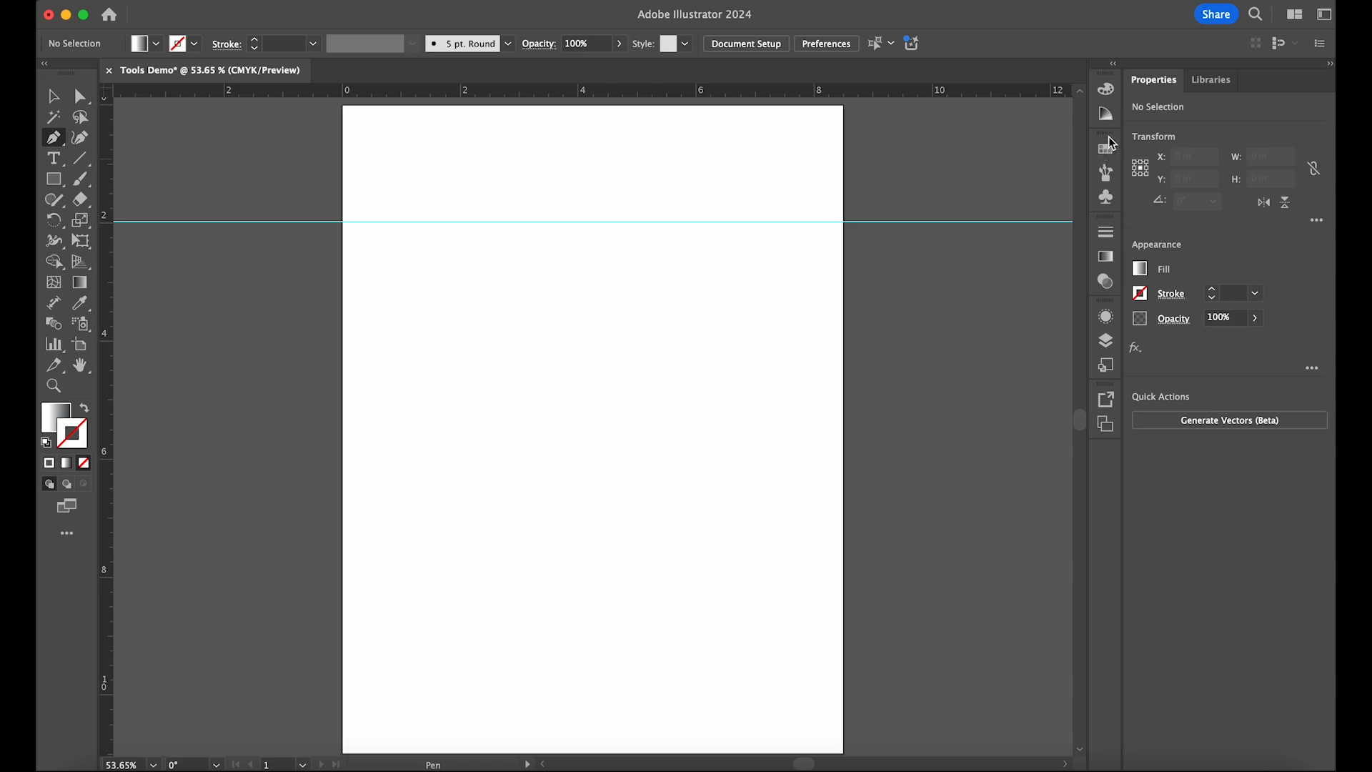
{"action": "left_click", "coordinate": [53, 178]}
{"action": "mouse_move", "coordinate": [464, 228]}
{"action": "left_mouse_down"}
{"action": "mouse_move", "coordinate": [769, 367]}
{"action": "mouse_move", "coordinate": [824, 468]}
{"action": "mouse_move", "coordinate": [801, 466]}
{"action": "left_mouse_up"}
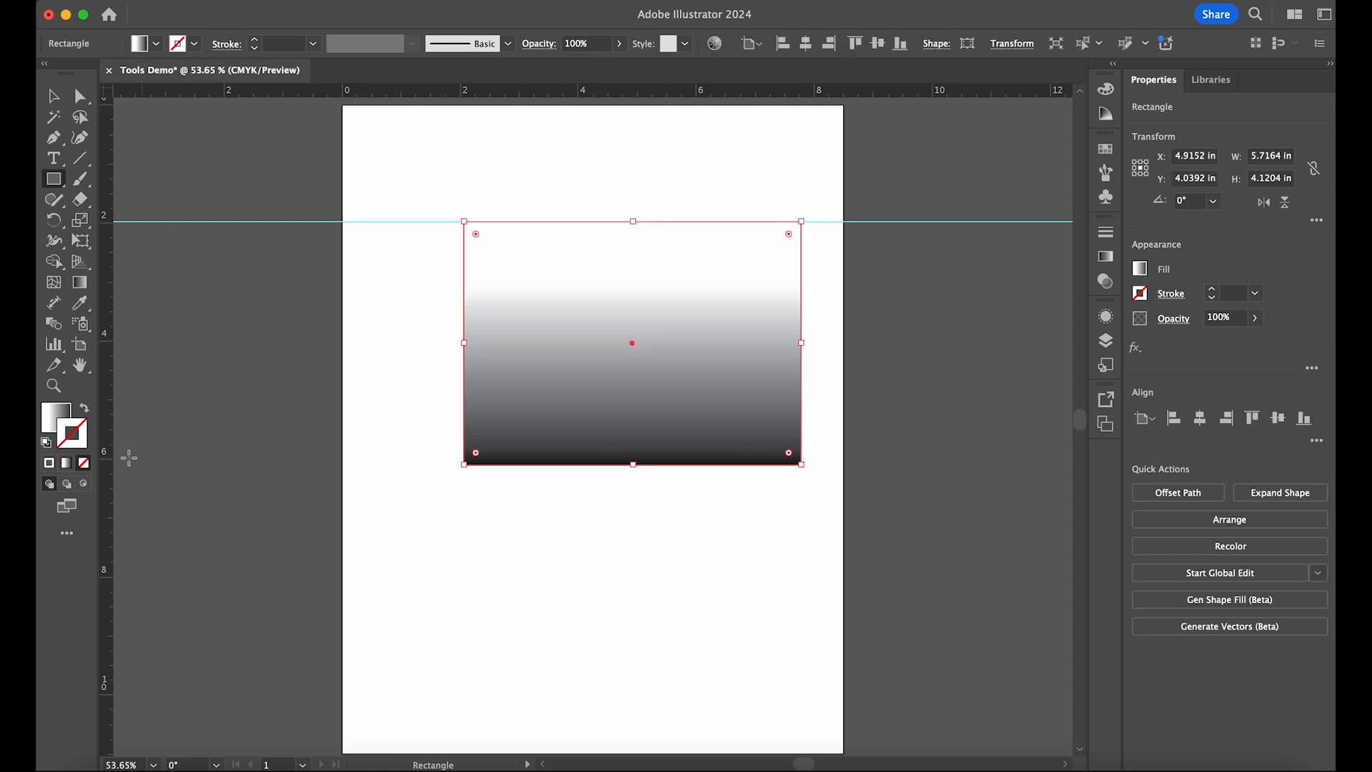
{"action": "left_click", "coordinate": [1139, 270]}
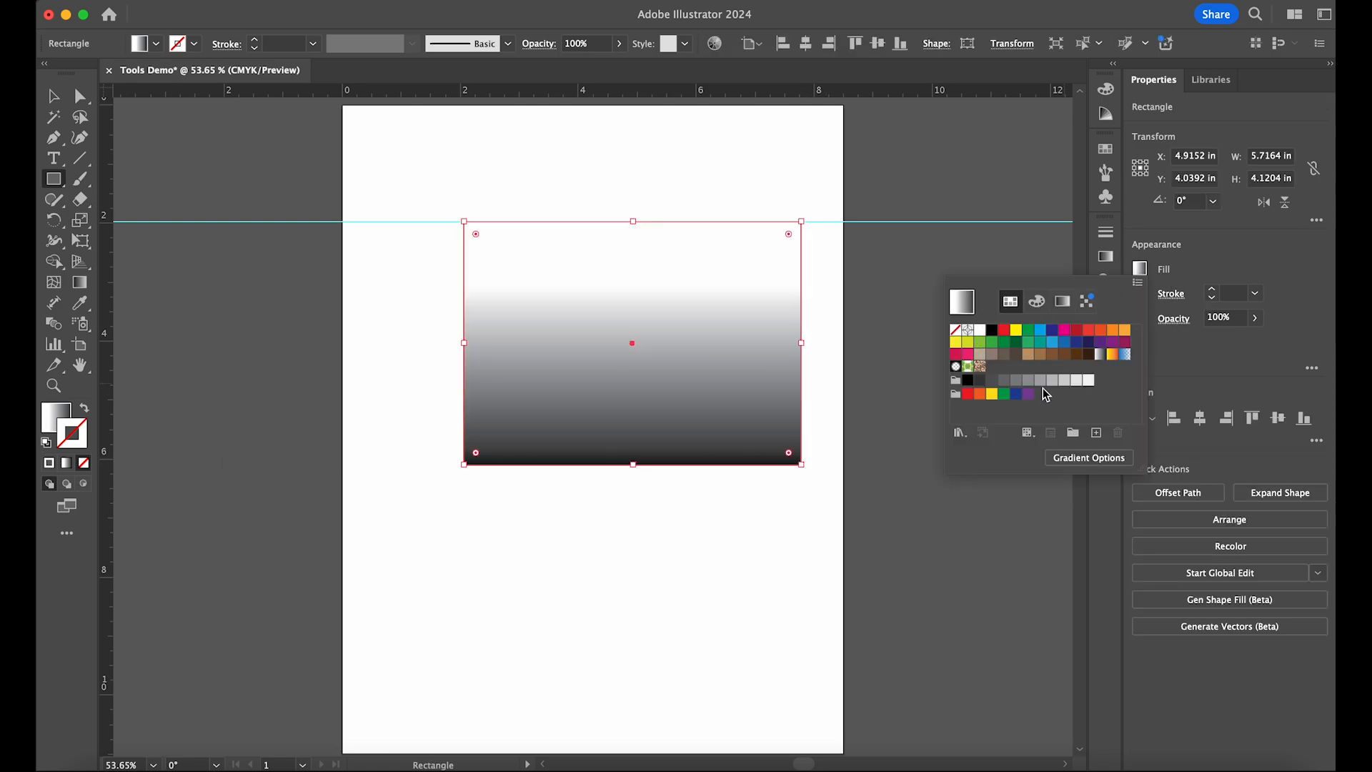
{"action": "left_click", "coordinate": [1029, 353]}
{"action": "left_click", "coordinate": [1006, 355]}
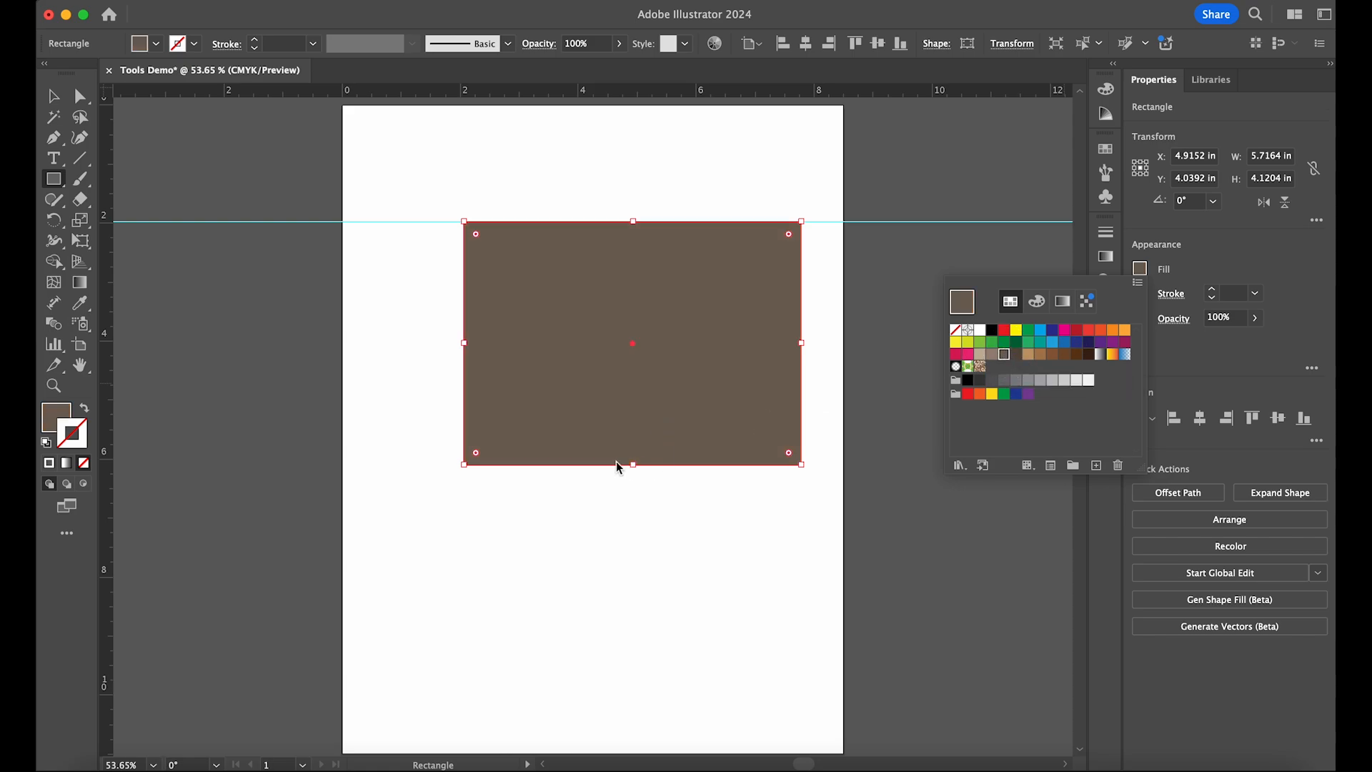
{"action": "left_click", "coordinate": [636, 468]}
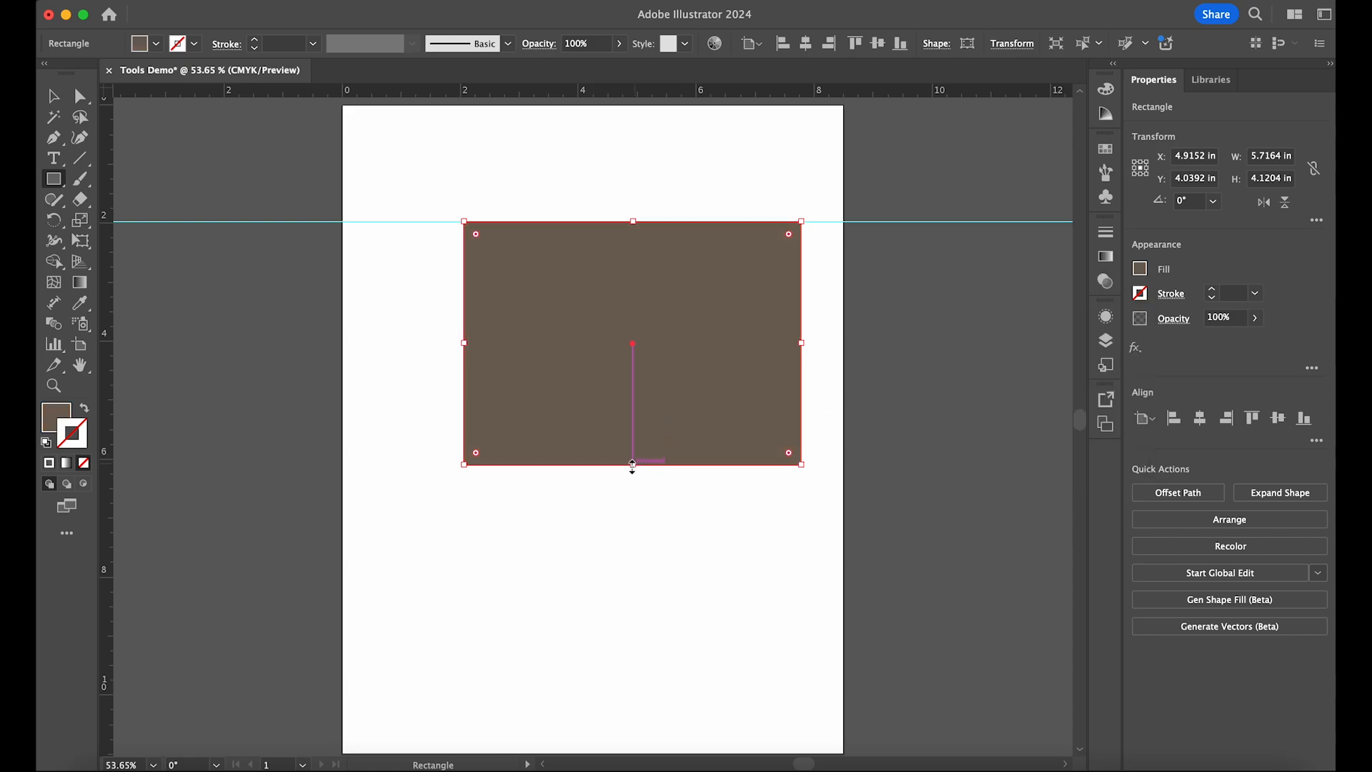
Step: Shorten the wide rectangle from its lower edge and draw a column rectangle about 1.48 by 3.03 in overlapping its middle
{"action": "left_click_drag", "start_coordinate": [633, 465], "coordinate": [633, 362]}
{"action": "left_click_drag", "start_coordinate": [678, 311], "coordinate": [610, 335]}
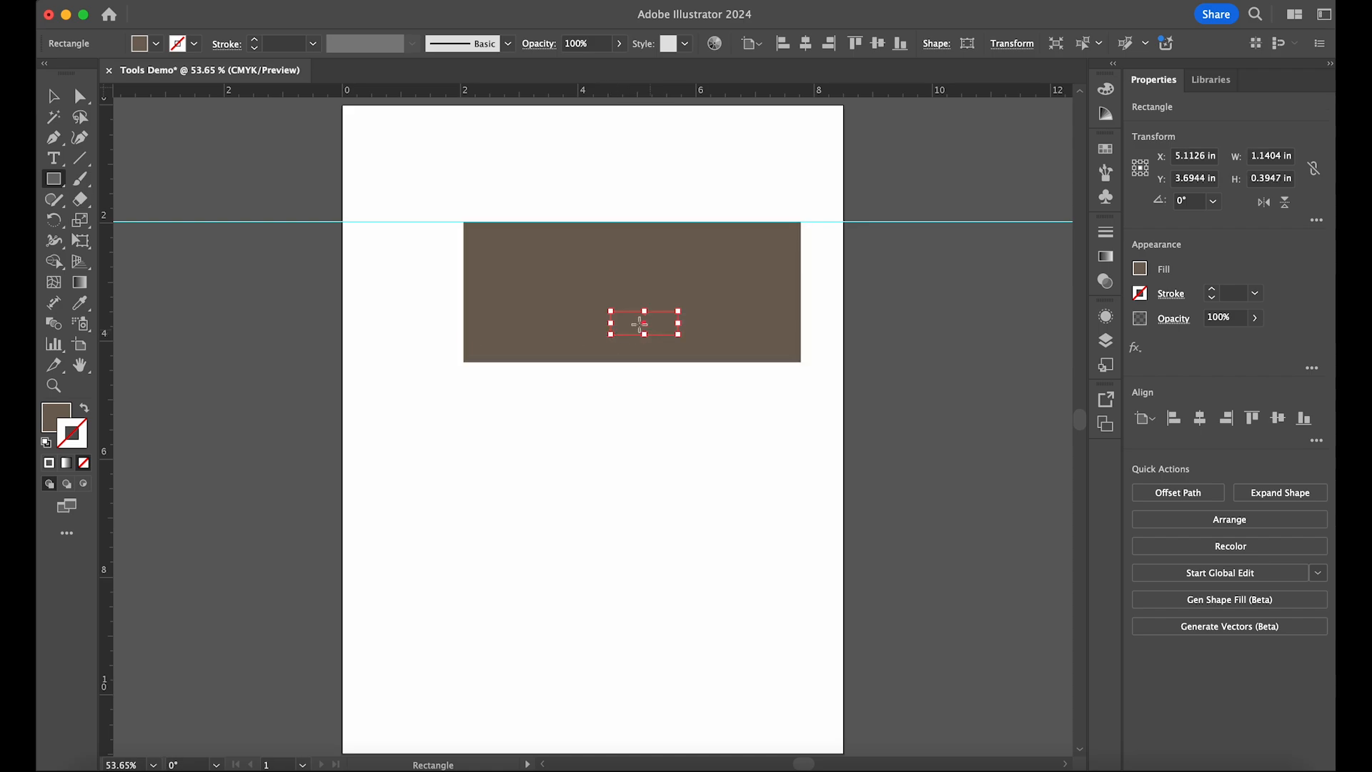
{"action": "key", "text": "super+z"}
{"action": "left_click_drag", "start_coordinate": [598, 284], "coordinate": [686, 464]}
Step: Draw three small battlement rectangles across the block's upper edge, about 0.73 by 2.12, 1.16 by 1.64 and 0.76 by 1.70 in
{"action": "left_click_drag", "start_coordinate": [492, 172], "coordinate": [536, 296]}
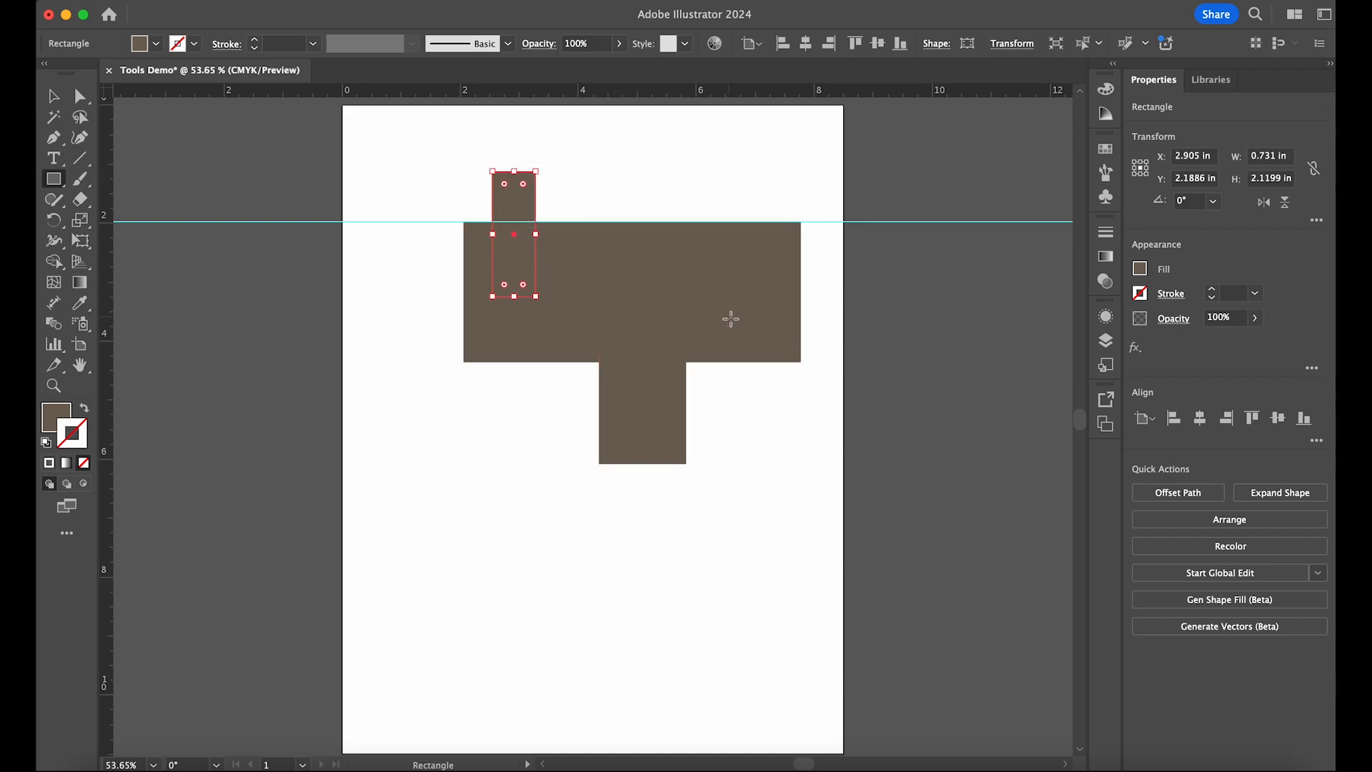
{"action": "mouse_move", "coordinate": [665, 181]}
{"action": "left_mouse_down"}
{"action": "mouse_move", "coordinate": [682, 227]}
{"action": "mouse_move", "coordinate": [733, 278]}
{"action": "left_mouse_up"}
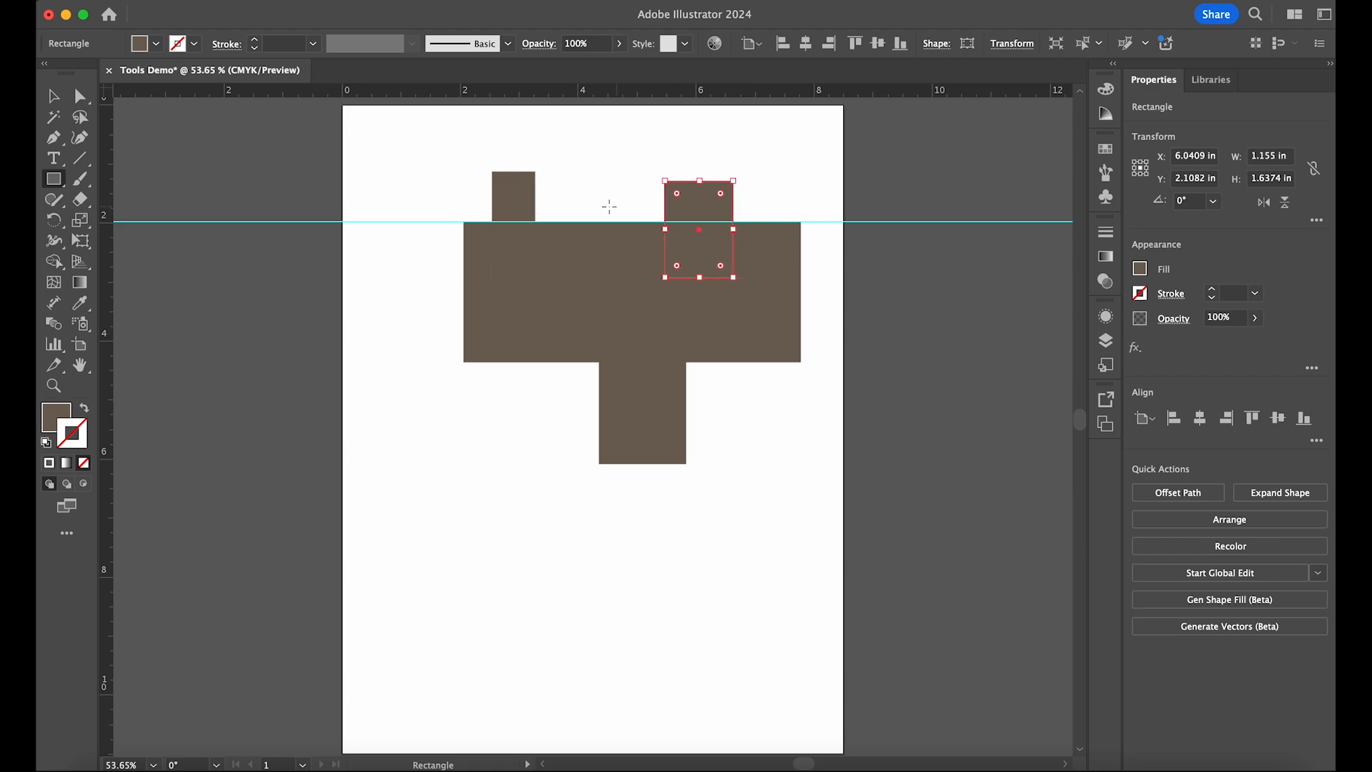
{"action": "left_click_drag", "start_coordinate": [582, 182], "coordinate": [627, 280]}
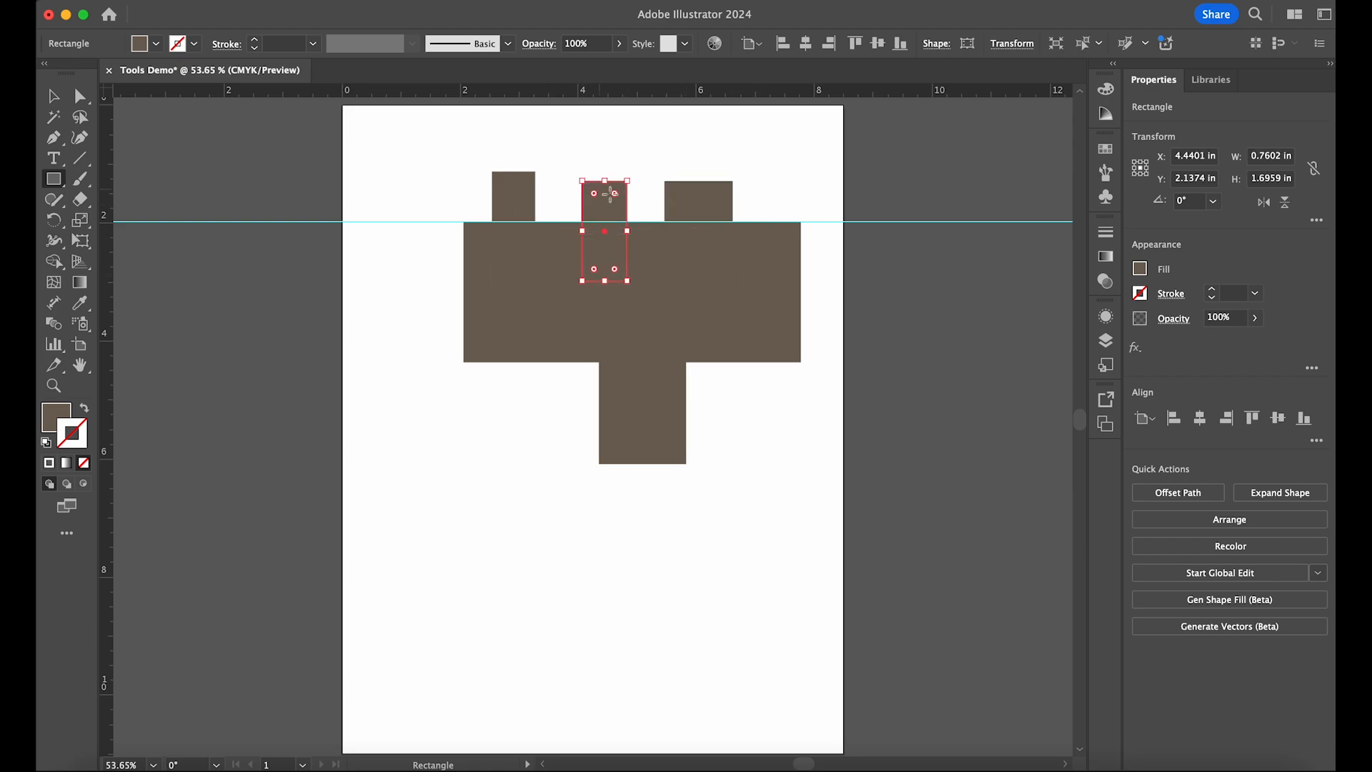
Step: Move the two narrow battlements to opposite ends of the wide block and the widest one to its middle
{"action": "left_click", "coordinate": [53, 100]}
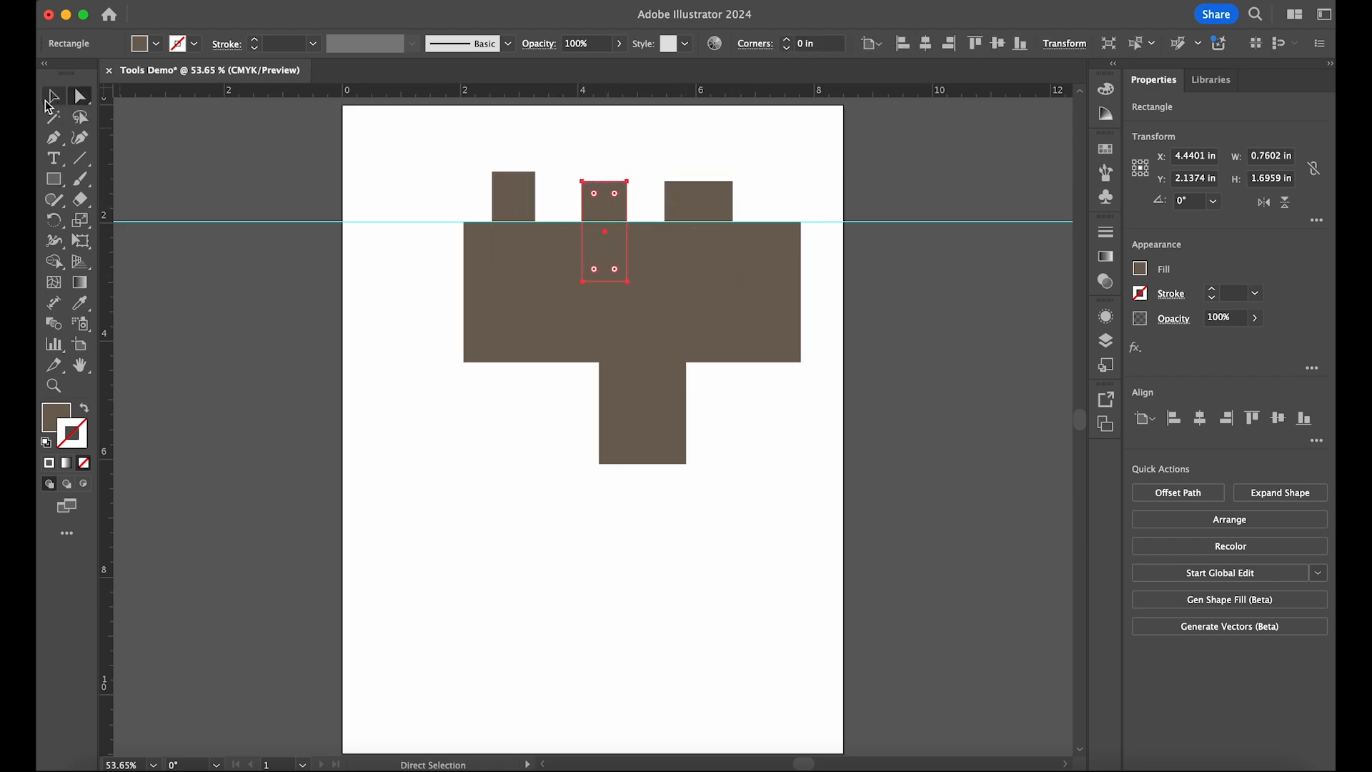
{"action": "left_click", "coordinate": [53, 100]}
{"action": "left_click_drag", "start_coordinate": [594, 208], "coordinate": [769, 190]}
{"action": "left_click_drag", "start_coordinate": [513, 191], "coordinate": [488, 195]}
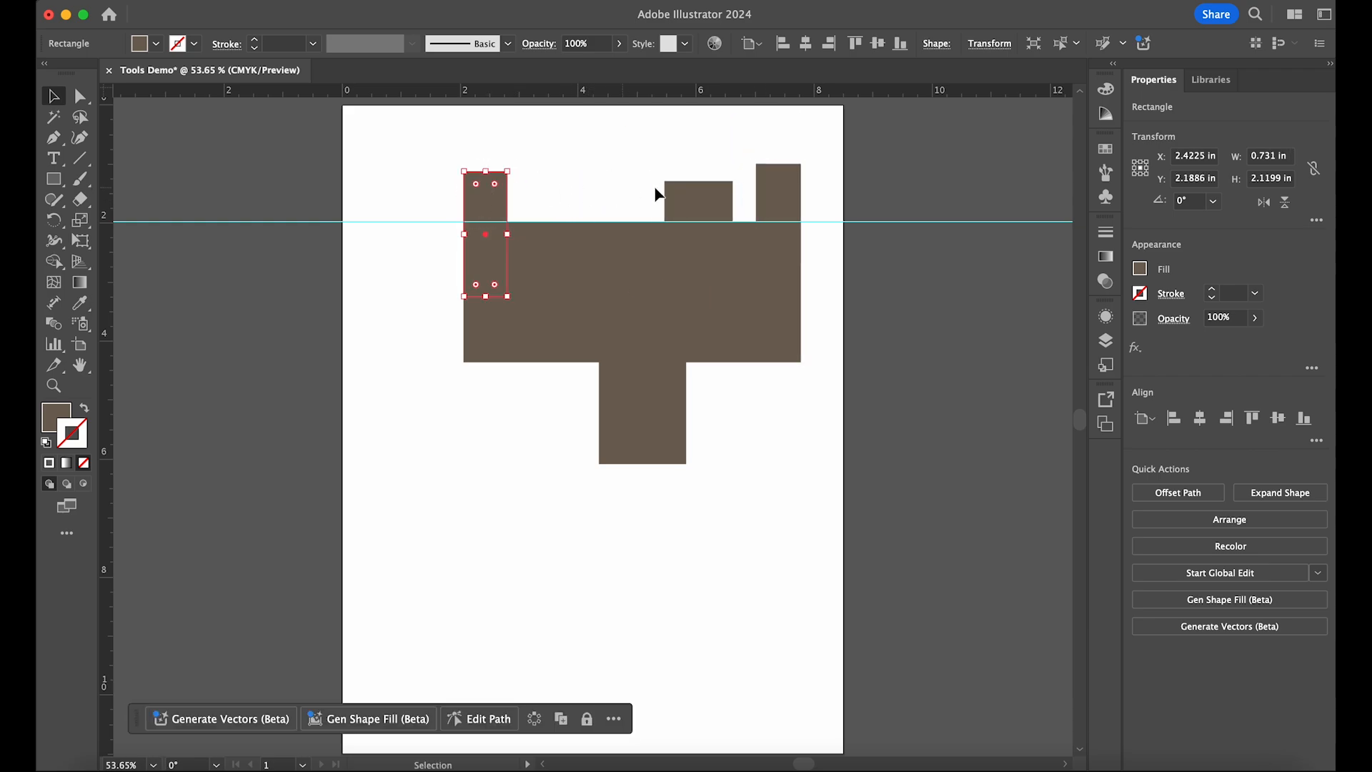
{"action": "left_click_drag", "start_coordinate": [699, 198], "coordinate": [642, 195]}
Step: Select the wide block together with the column and the three battlements
{"action": "left_click", "coordinate": [641, 452]}
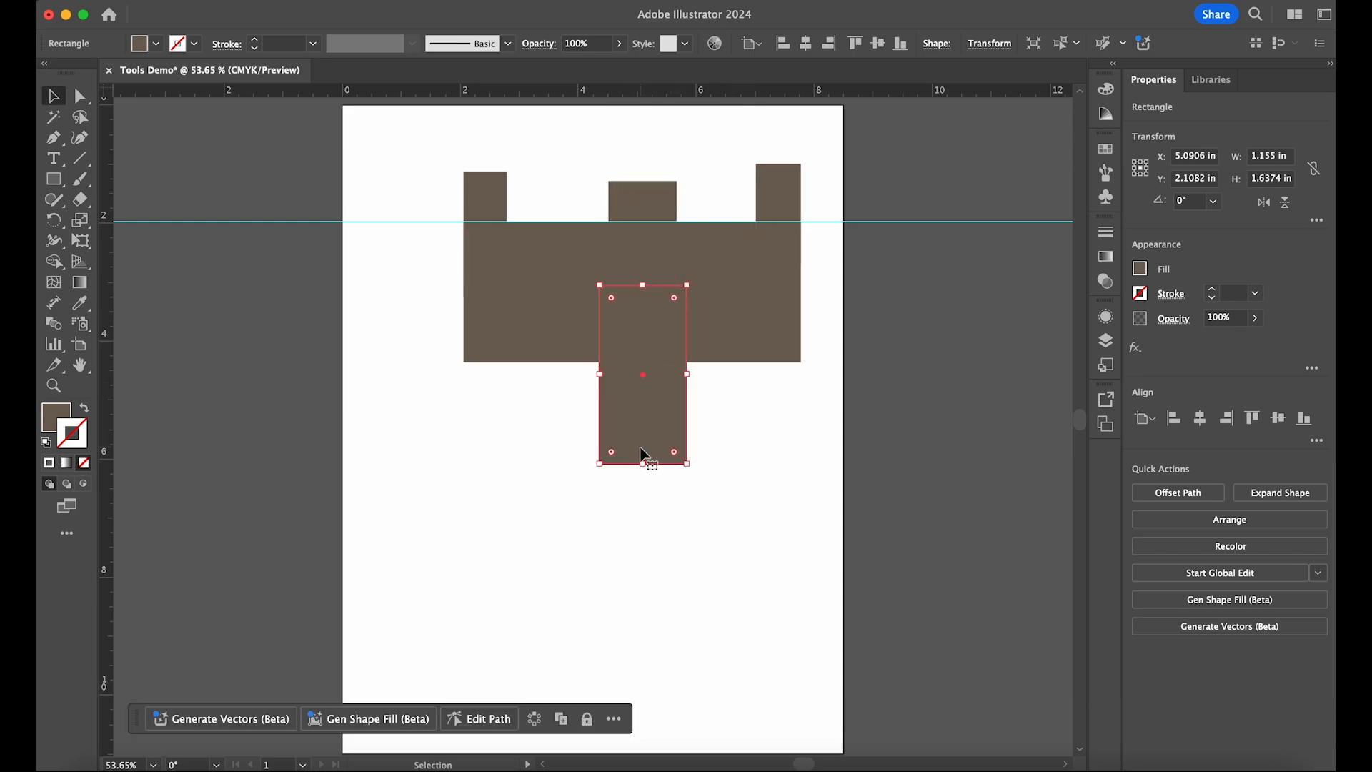
{"action": "left_click", "coordinate": [570, 345], "text": "shift"}
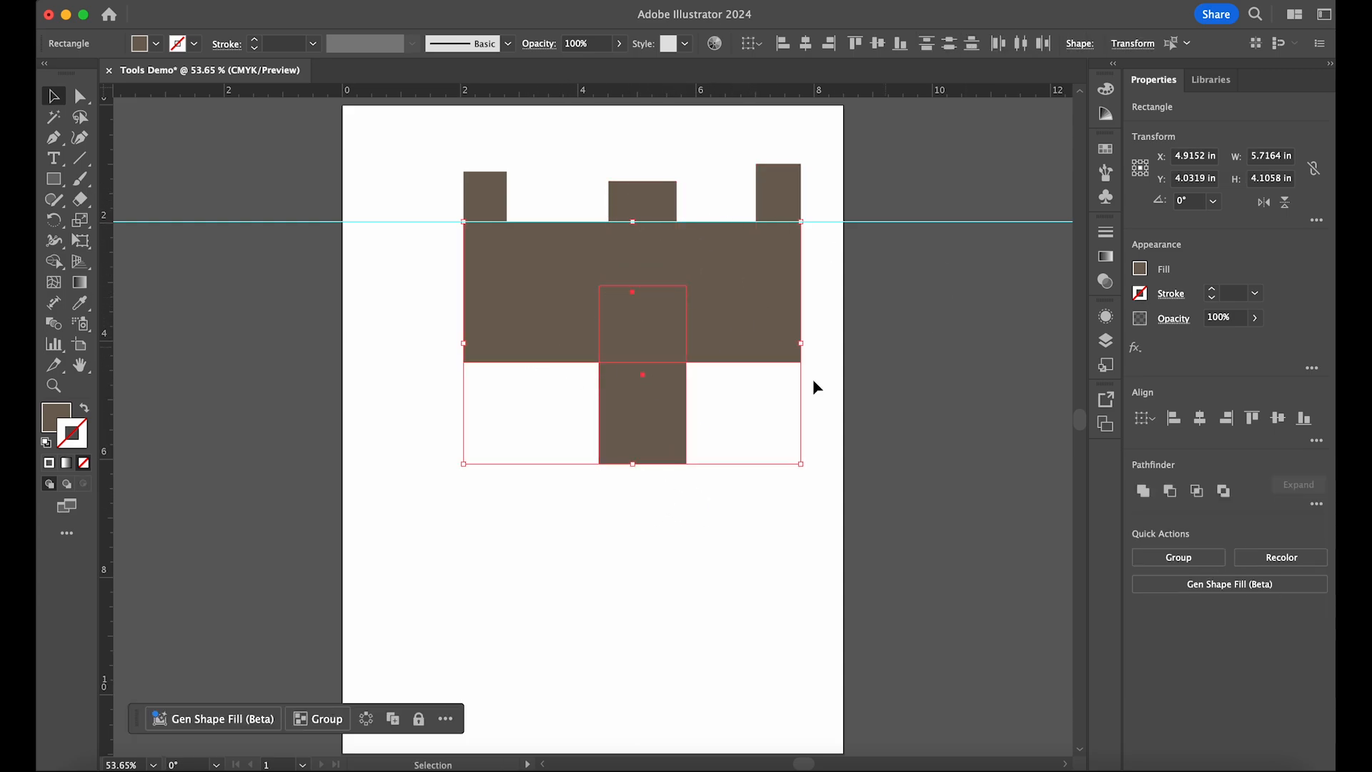
{"action": "left_click", "coordinate": [654, 194]}
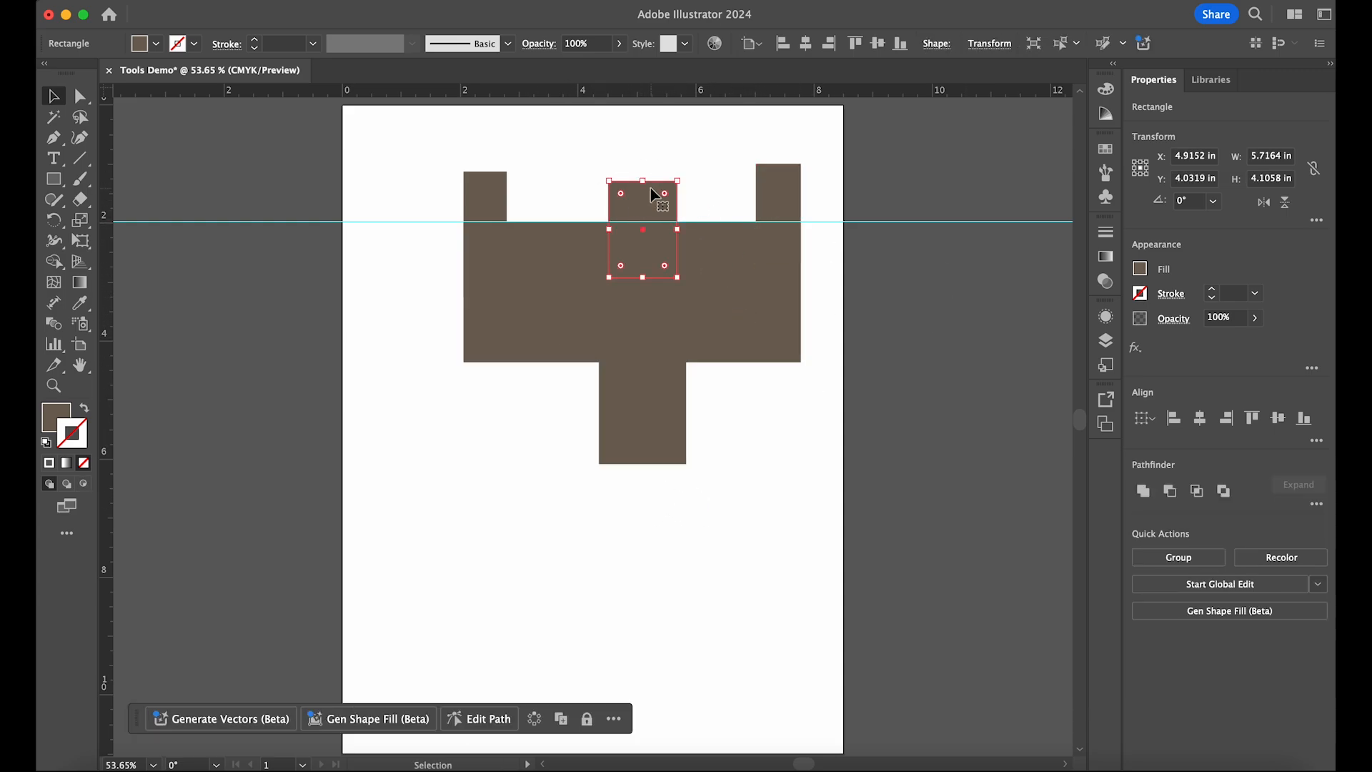
{"action": "left_click", "coordinate": [776, 193], "text": "shift"}
{"action": "left_click", "coordinate": [705, 321], "text": "shift"}
{"action": "left_click", "coordinate": [502, 205], "text": "shift"}
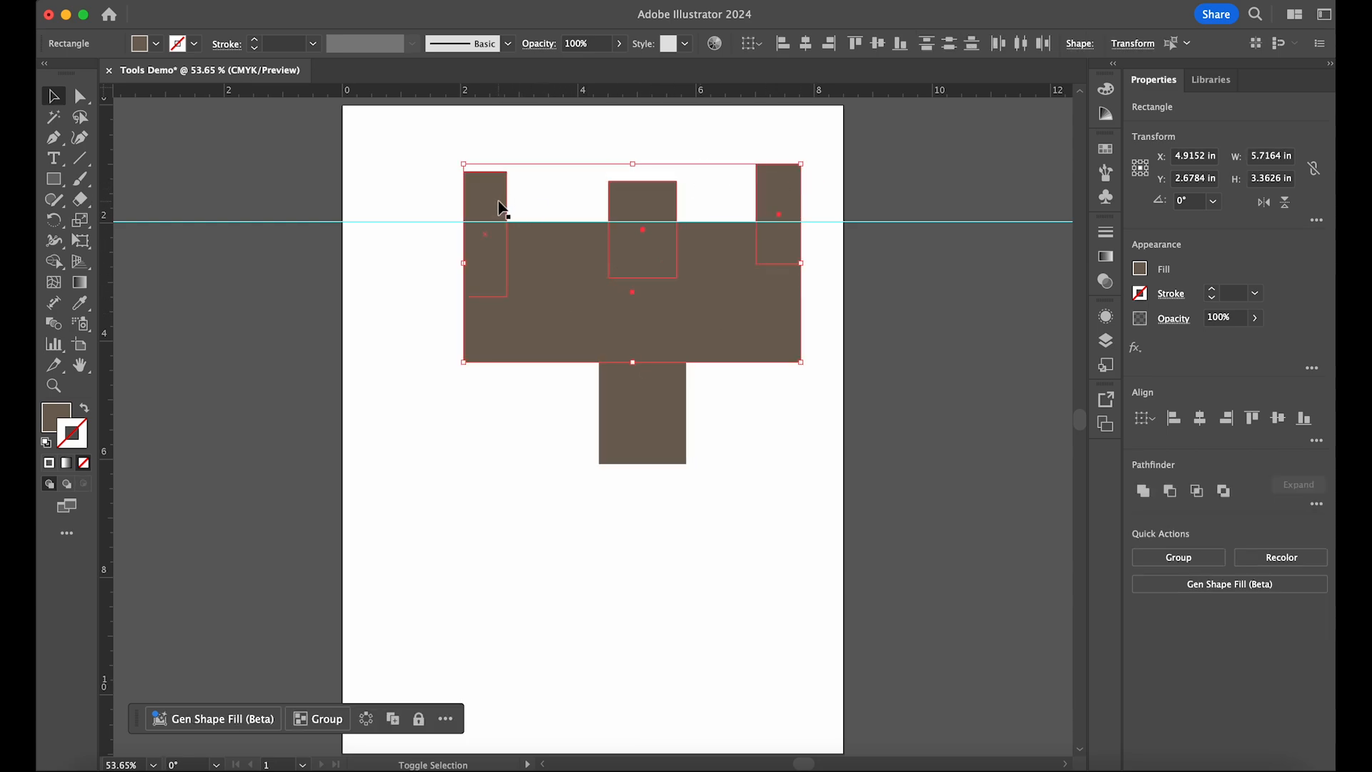
{"action": "left_click", "coordinate": [671, 388], "text": "shift"}
Step: Widen the column on both sides to about 4.36 in and extend it downward to about 7.86 in high
{"action": "left_click", "coordinate": [679, 418]}
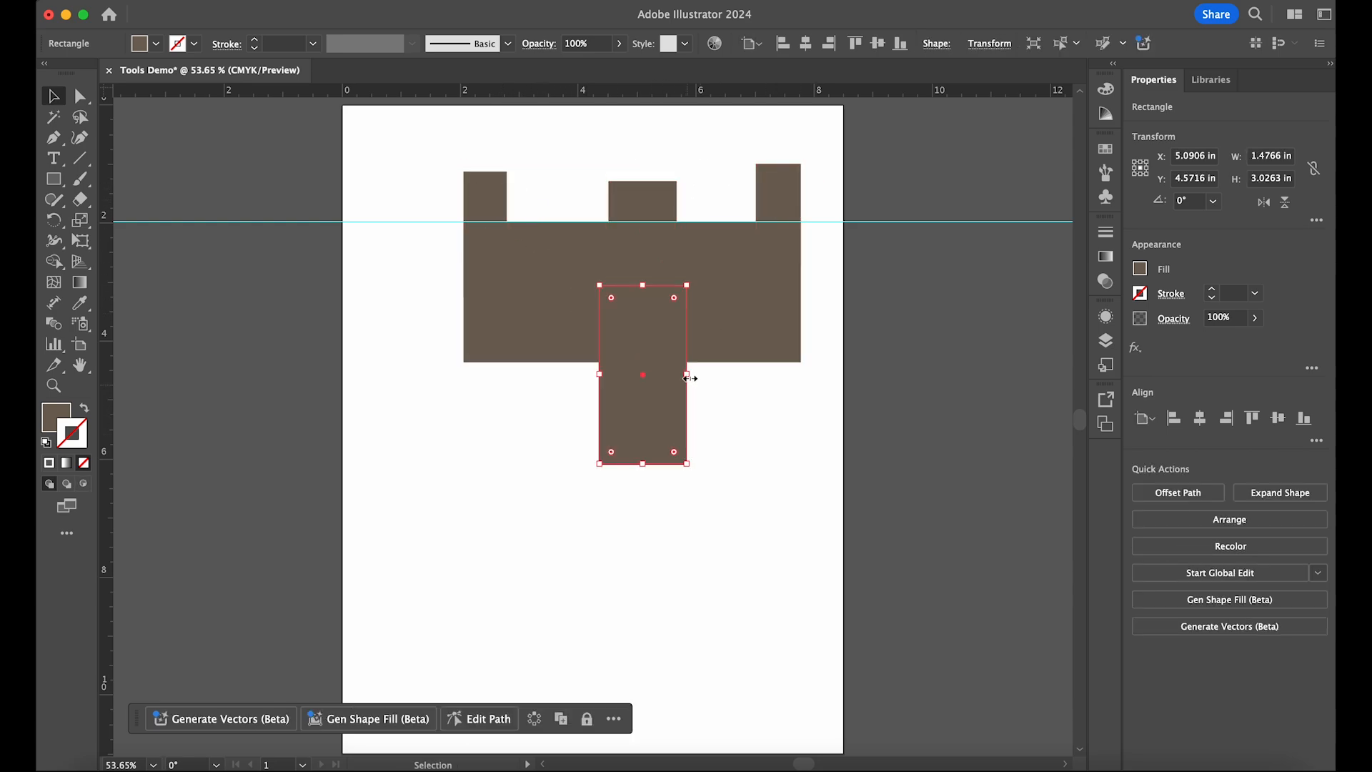
{"action": "left_click_drag", "start_coordinate": [687, 375], "coordinate": [768, 375]}
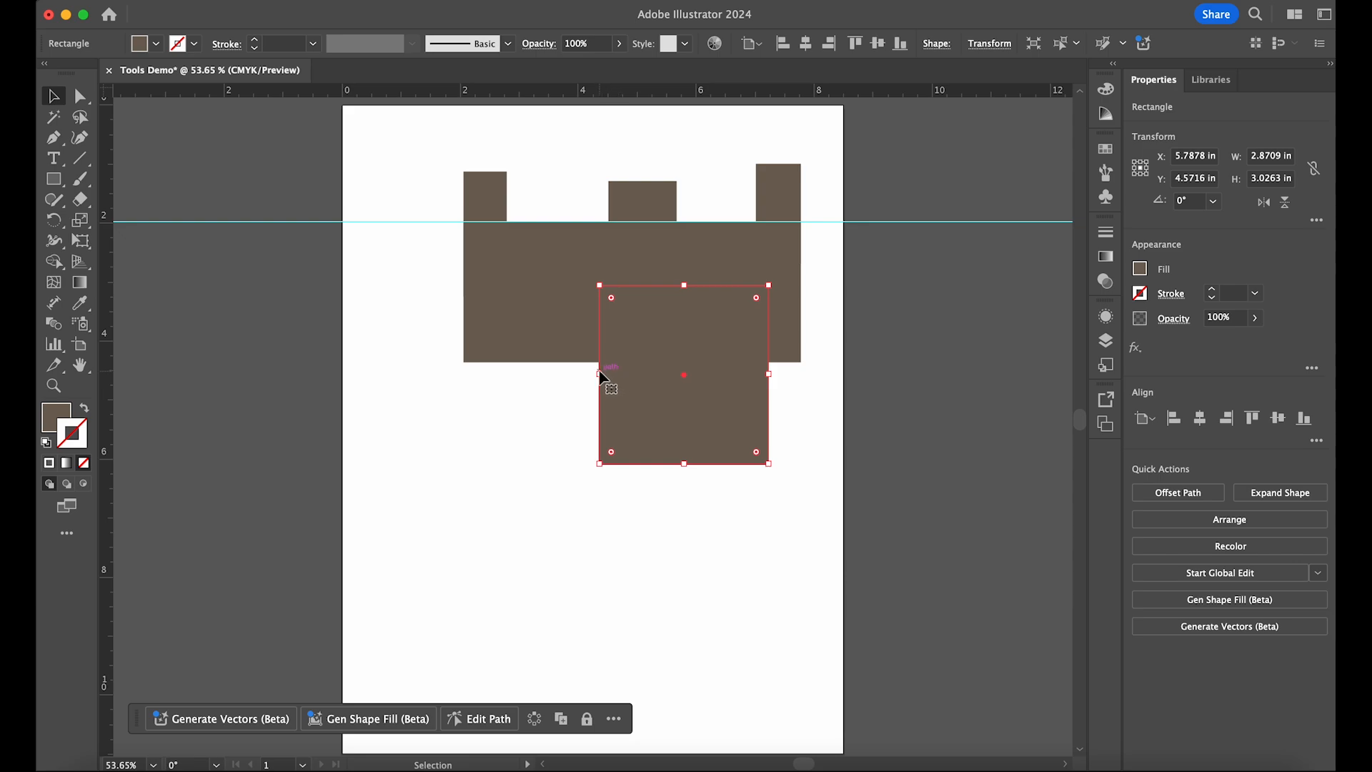
{"action": "left_click_drag", "start_coordinate": [599, 375], "coordinate": [511, 374]}
{"action": "left_click_drag", "start_coordinate": [640, 464], "coordinate": [646, 748]}
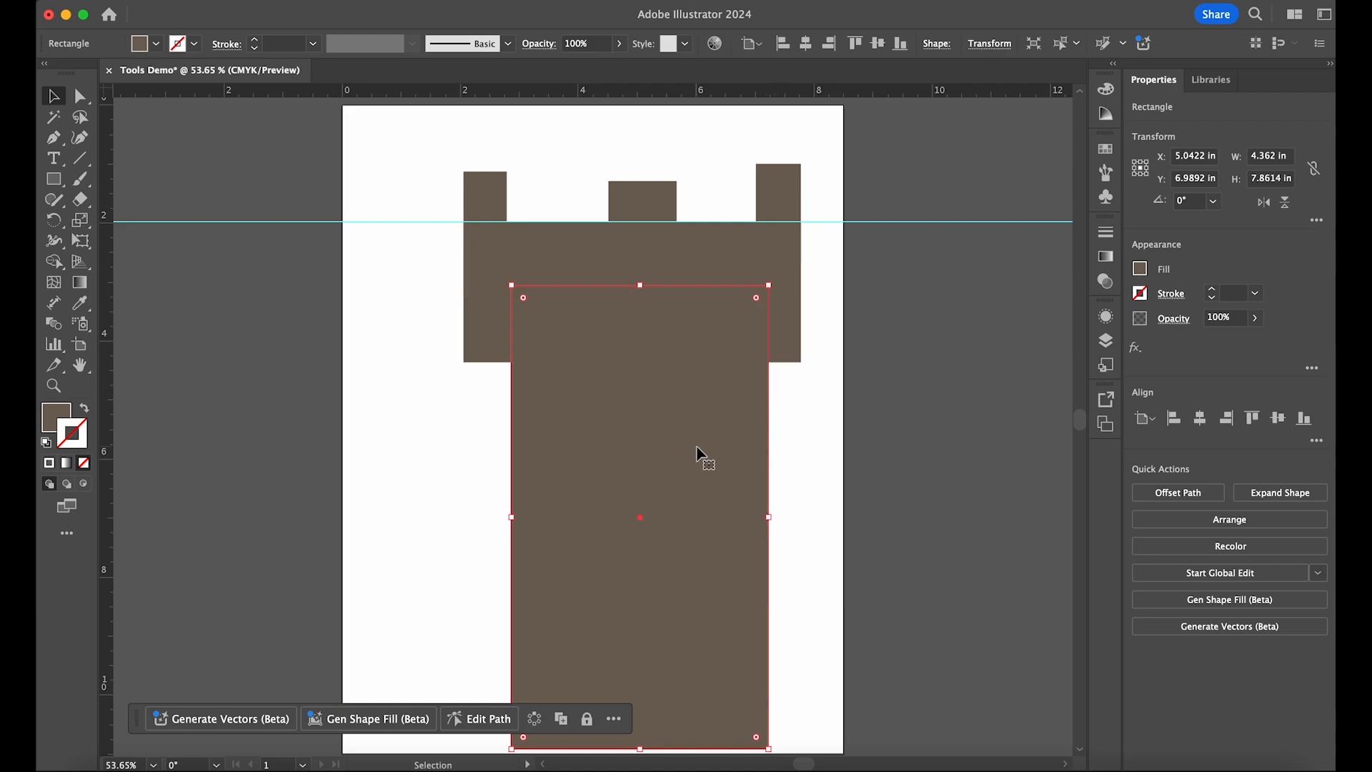
Step: Taper the column with Direct Selection by moving its two upper corner points inward and slightly down
{"action": "key", "text": "a"}
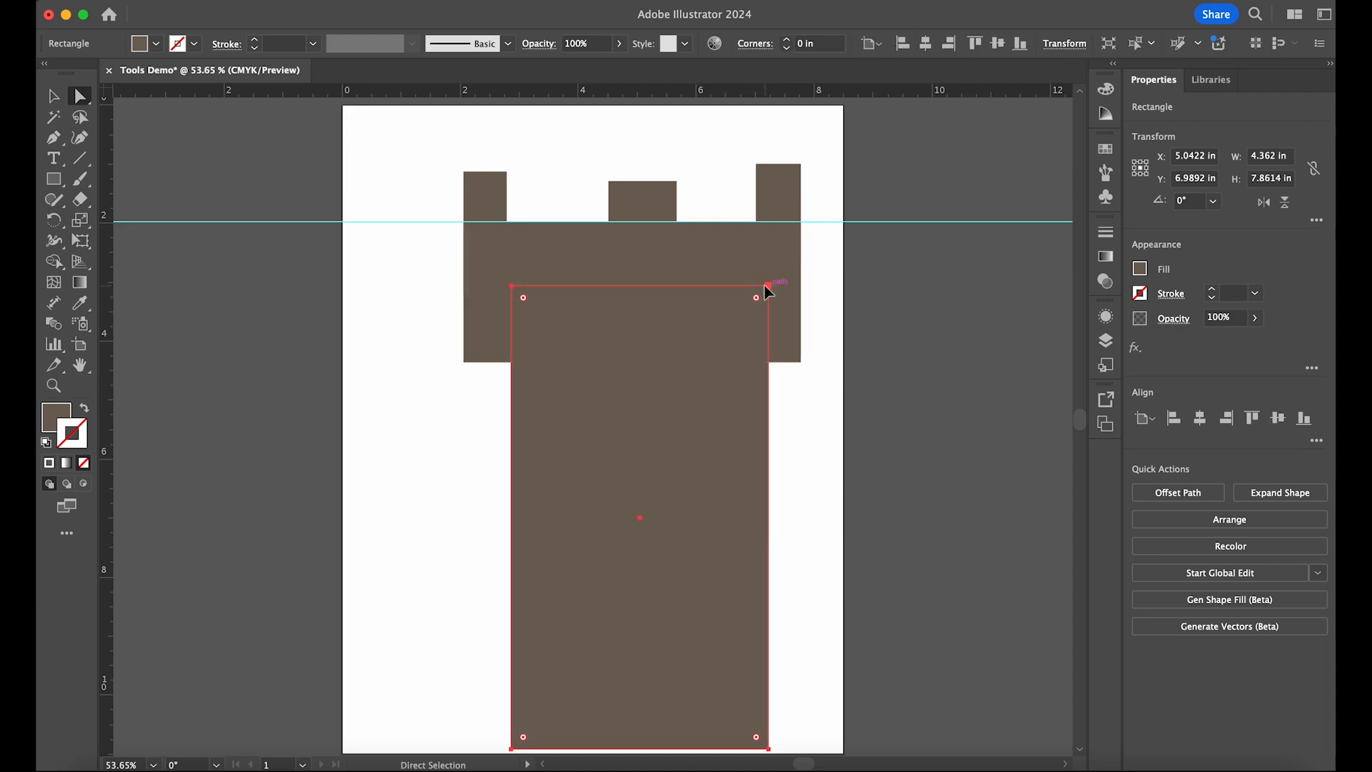
{"action": "mouse_move", "coordinate": [765, 286]}
{"action": "left_mouse_down"}
{"action": "mouse_move", "coordinate": [742, 291]}
{"action": "mouse_move", "coordinate": [766, 301]}
{"action": "mouse_move", "coordinate": [770, 290]}
{"action": "mouse_move", "coordinate": [744, 298]}
{"action": "left_mouse_up"}
{"action": "key", "text": "super+z"}
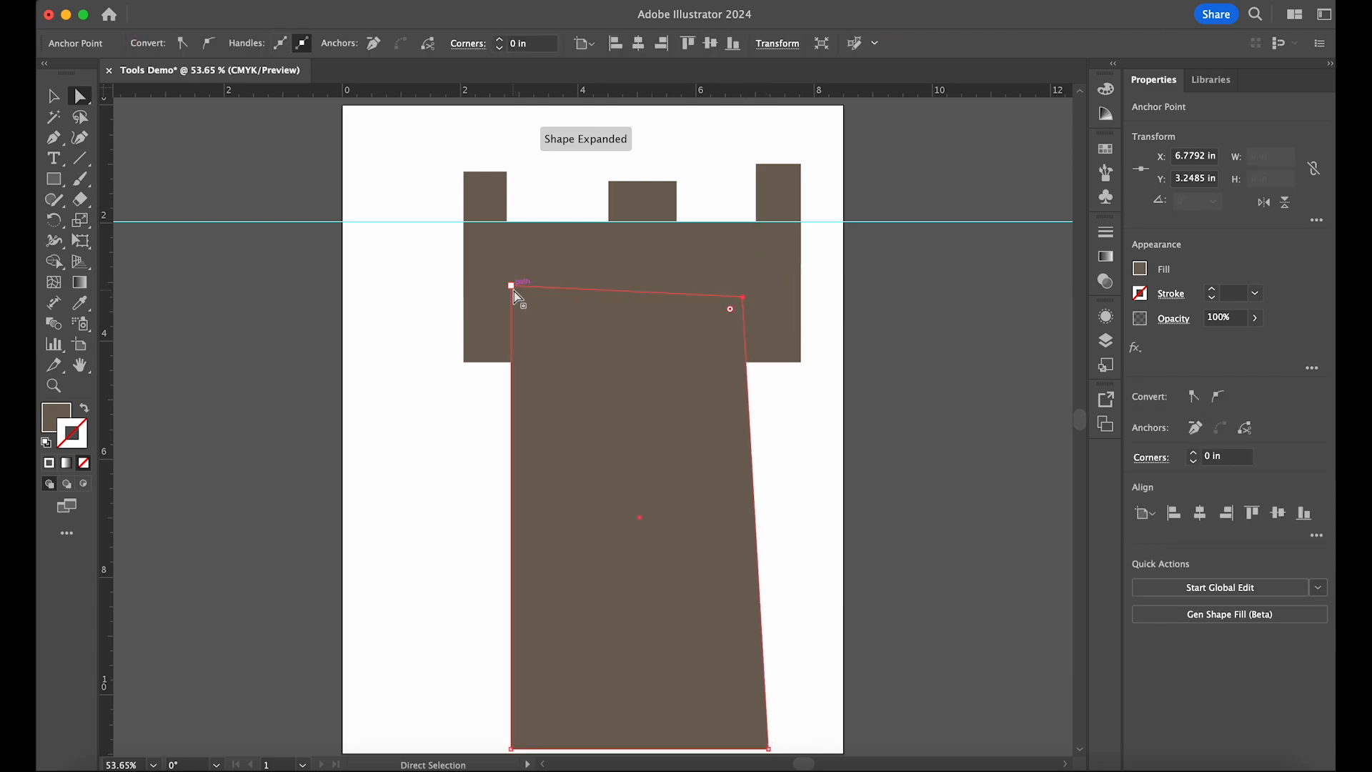
{"action": "left_click_drag", "start_coordinate": [512, 288], "coordinate": [566, 300]}
Step: Group the column, wide block and three battlements, and undo the grouping
{"action": "left_click", "coordinate": [668, 273]}
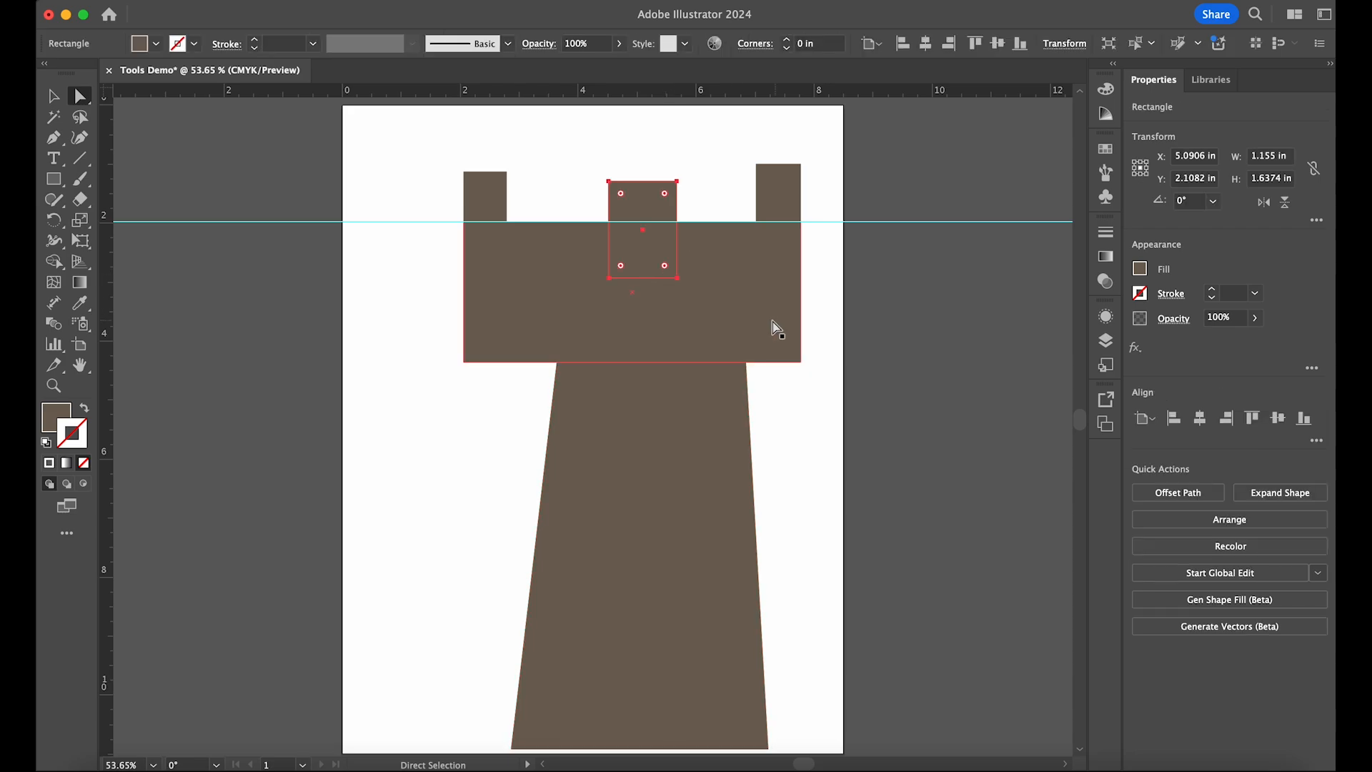
{"action": "left_click", "coordinate": [715, 361], "text": "shift"}
{"action": "left_click", "coordinate": [776, 259], "text": "shift"}
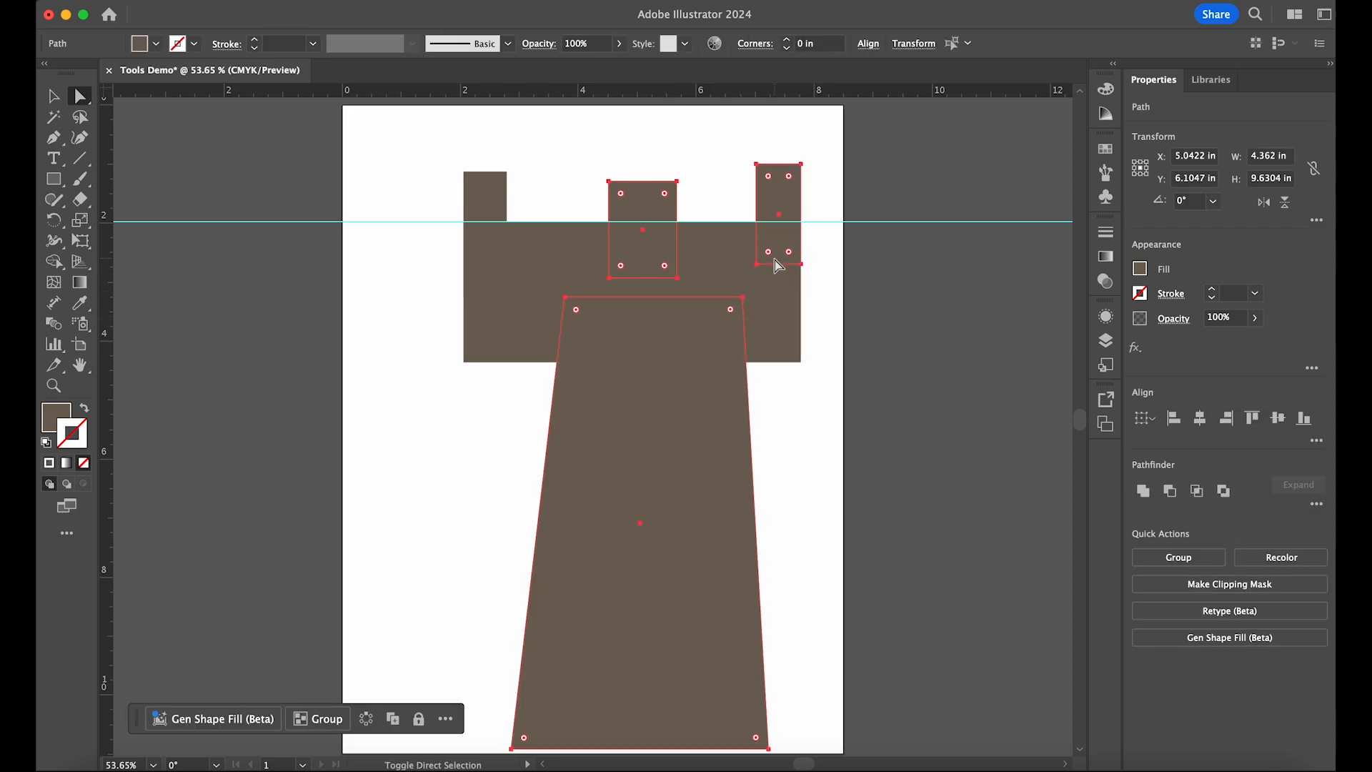
{"action": "left_click", "coordinate": [573, 248], "text": "shift"}
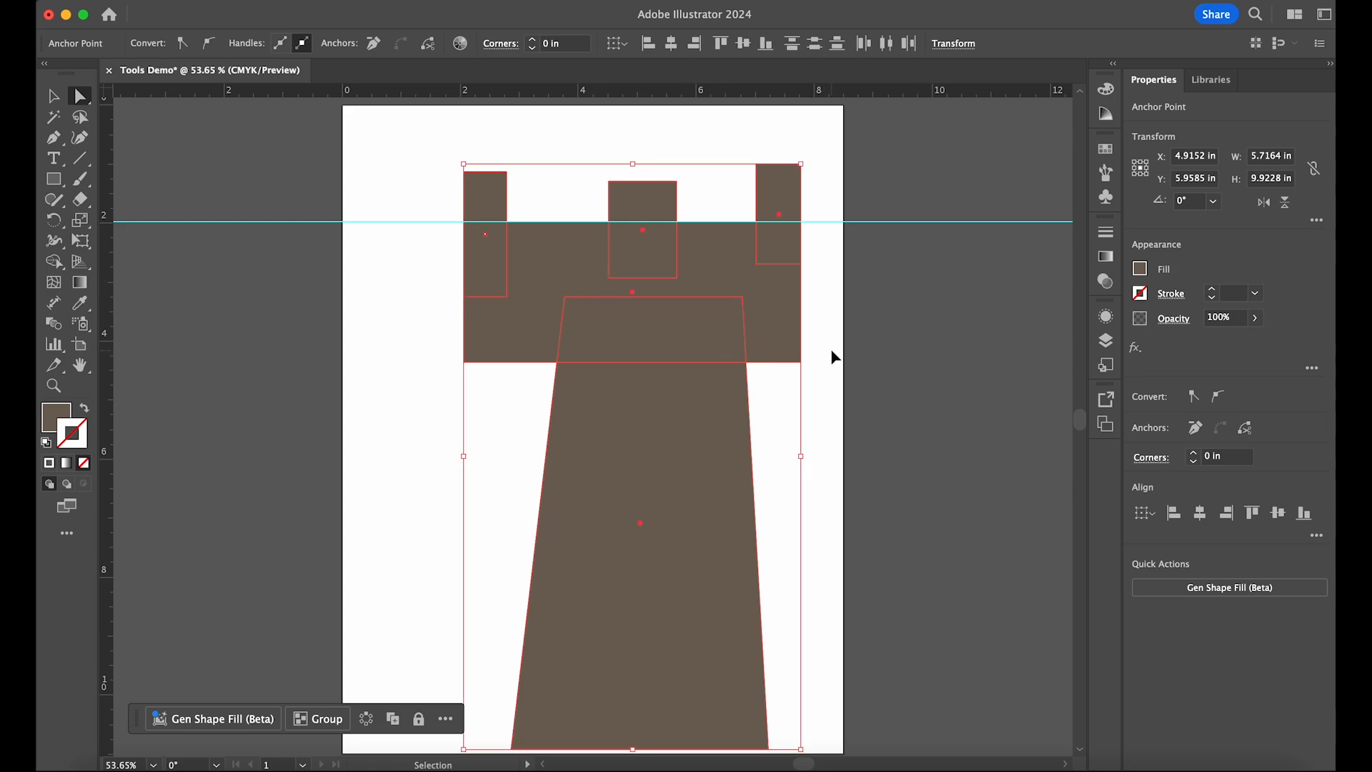
{"action": "key", "text": "super+g"}
{"action": "right_click", "coordinate": [682, 443]}
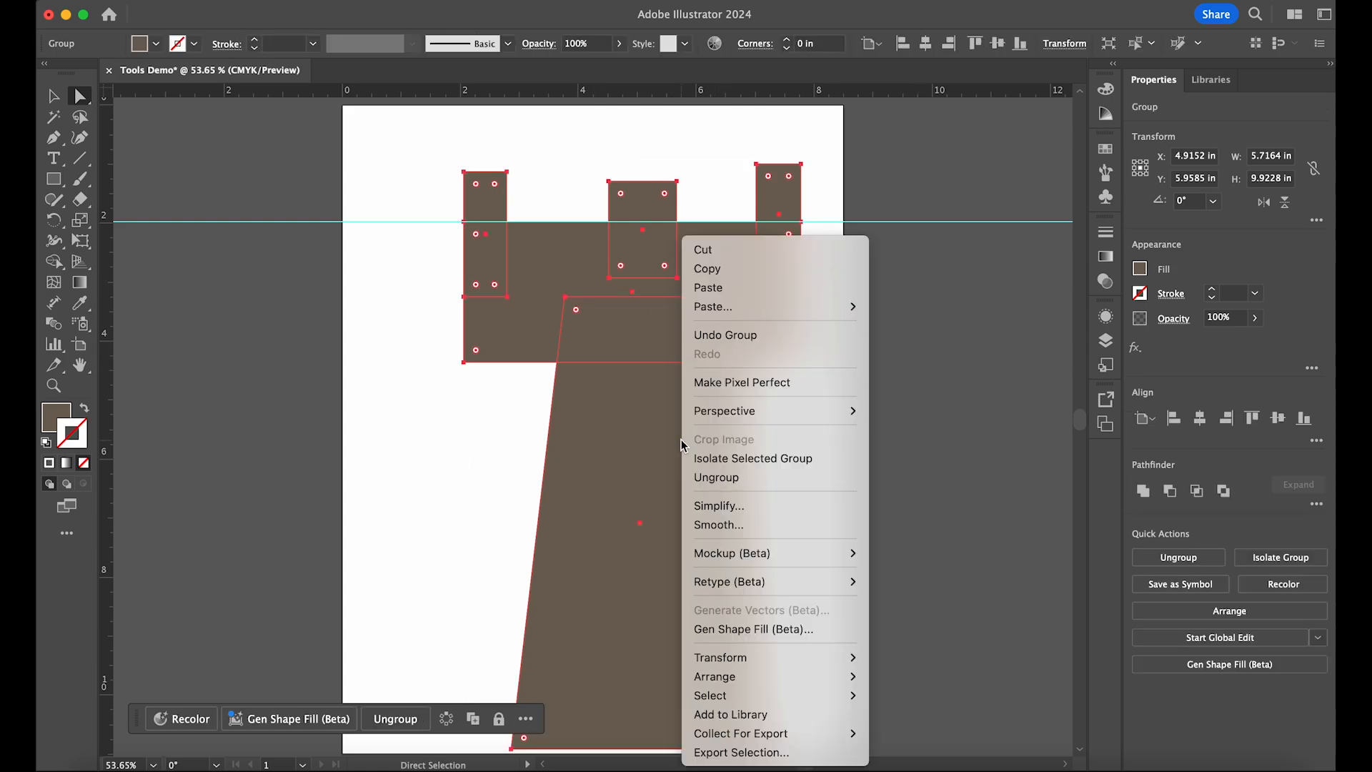
{"action": "left_click", "coordinate": [769, 336]}
{"action": "left_click", "coordinate": [781, 448]}
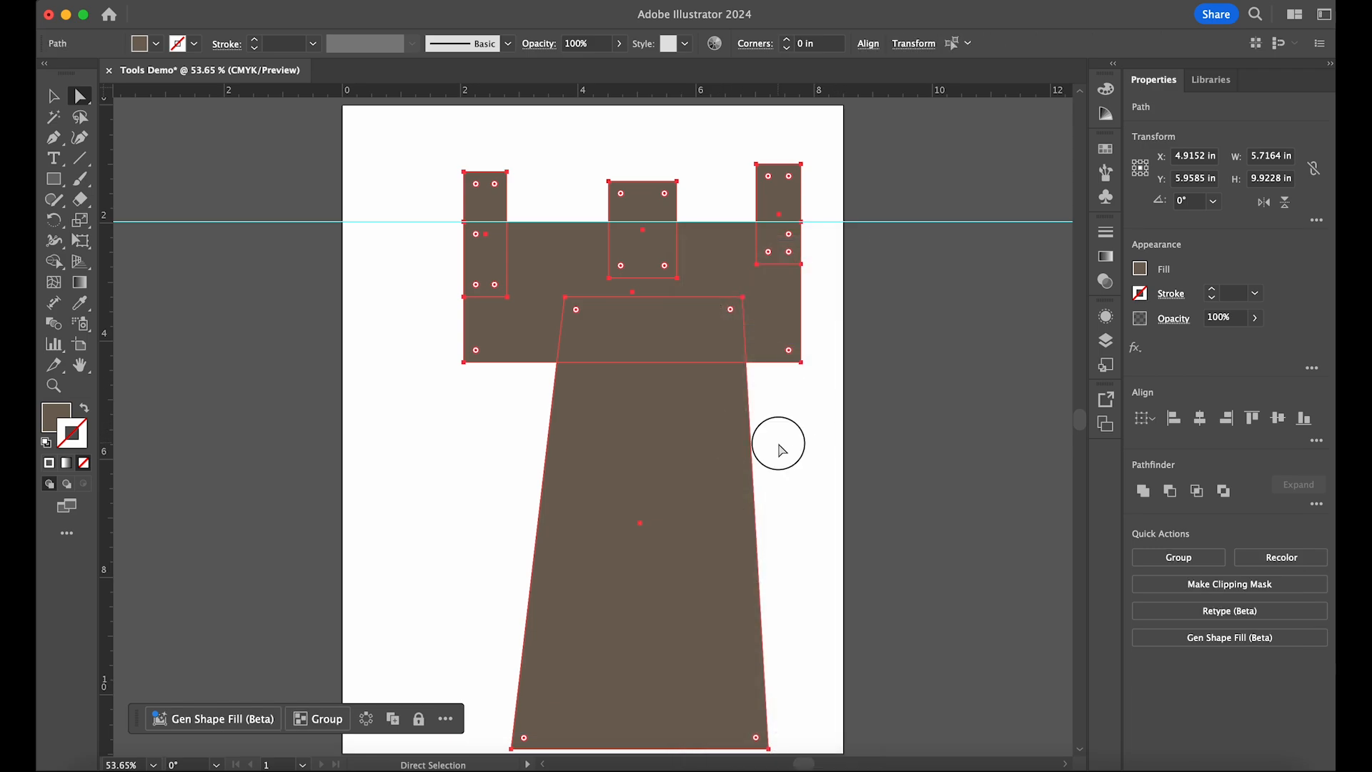
Step: Review the commands available for the column and for all five tower shapes selected together, and clear the selection
{"action": "left_click", "coordinate": [657, 446]}
{"action": "right_click", "coordinate": [660, 438]}
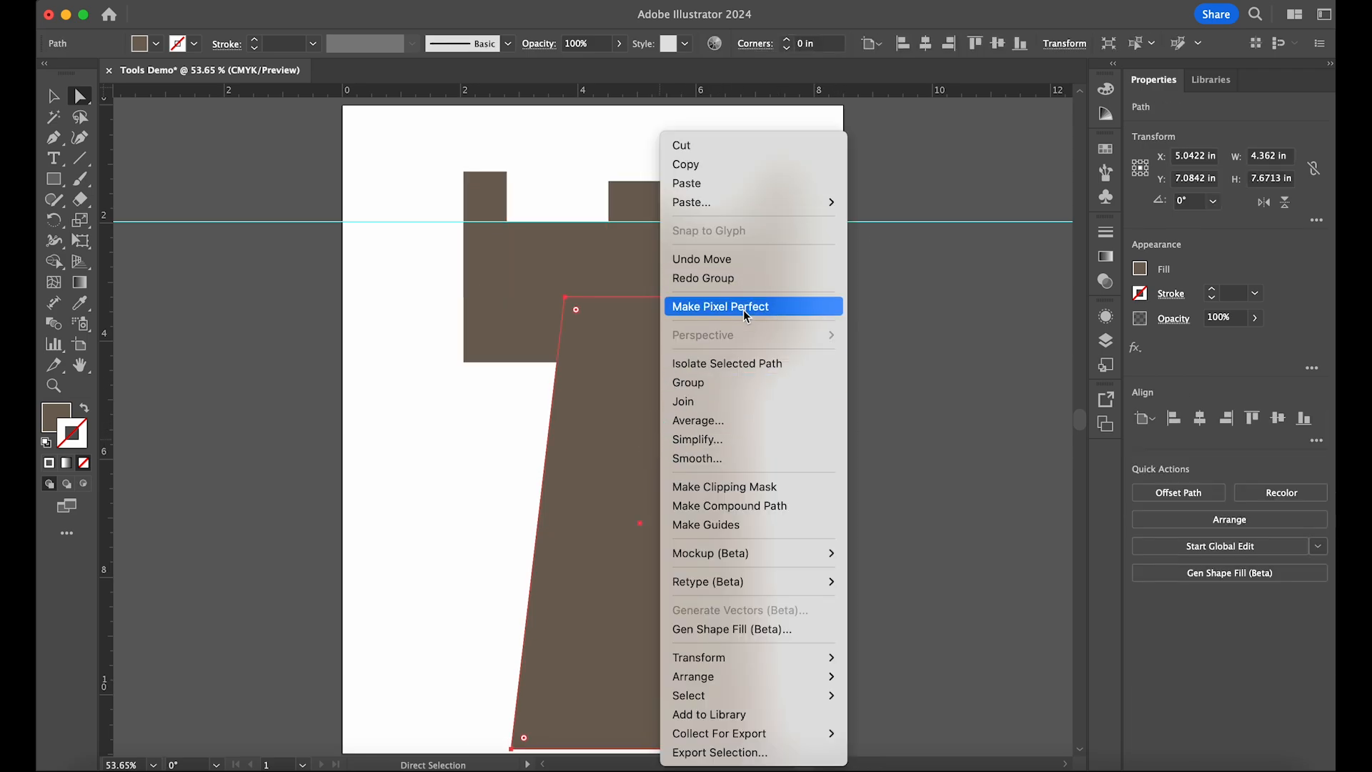
{"action": "left_click", "coordinate": [573, 276]}
{"action": "left_click", "coordinate": [558, 274], "text": "shift"}
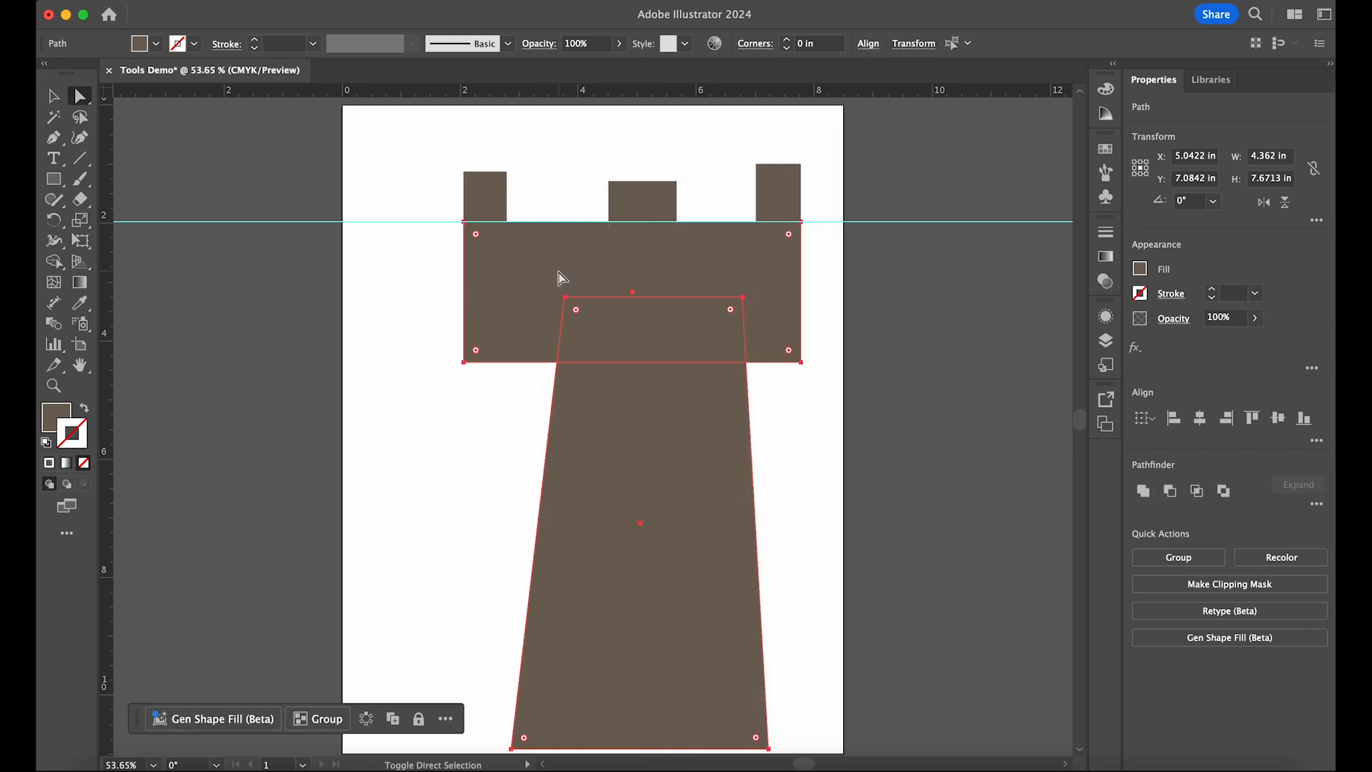
{"action": "left_click", "coordinate": [493, 200], "text": "shift"}
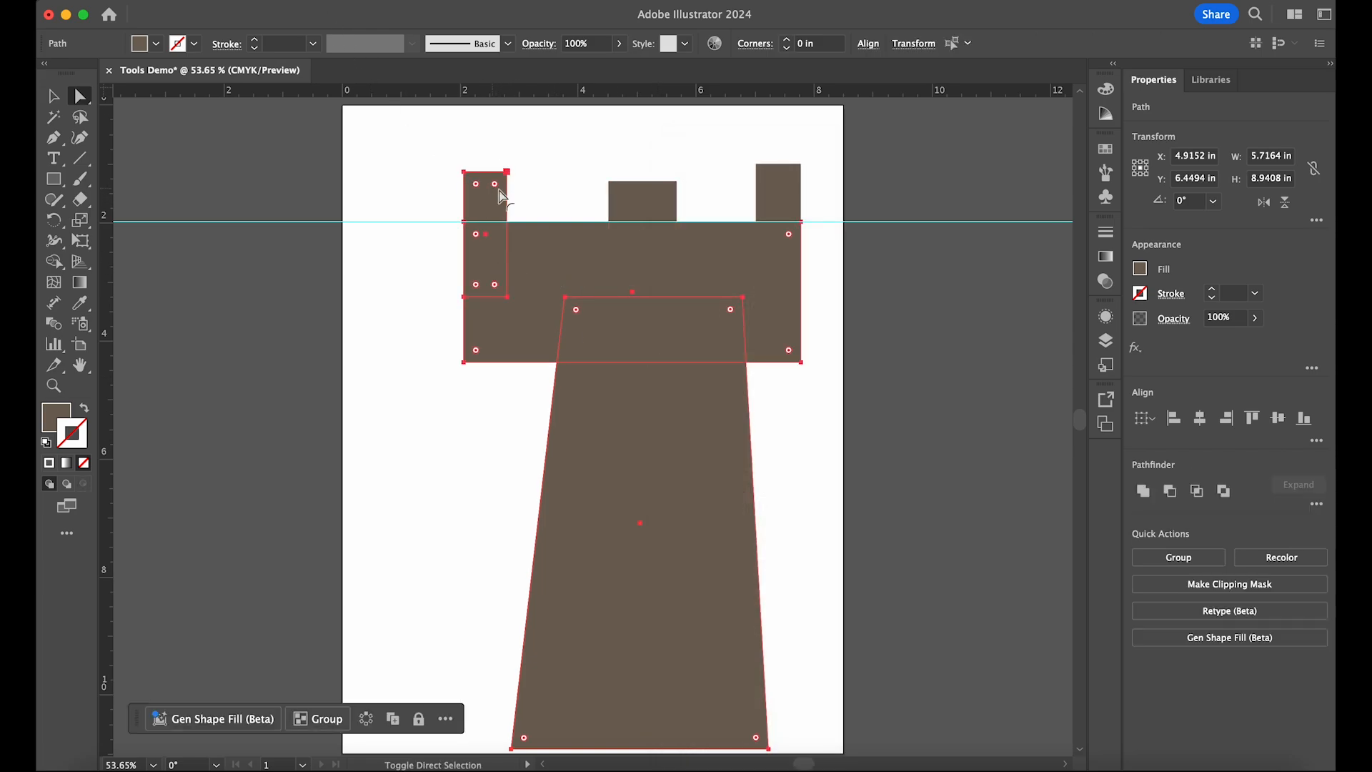
{"action": "left_click", "coordinate": [633, 203], "text": "shift"}
{"action": "left_click", "coordinate": [786, 193], "text": "shift"}
{"action": "left_click", "coordinate": [780, 199], "text": "shift"}
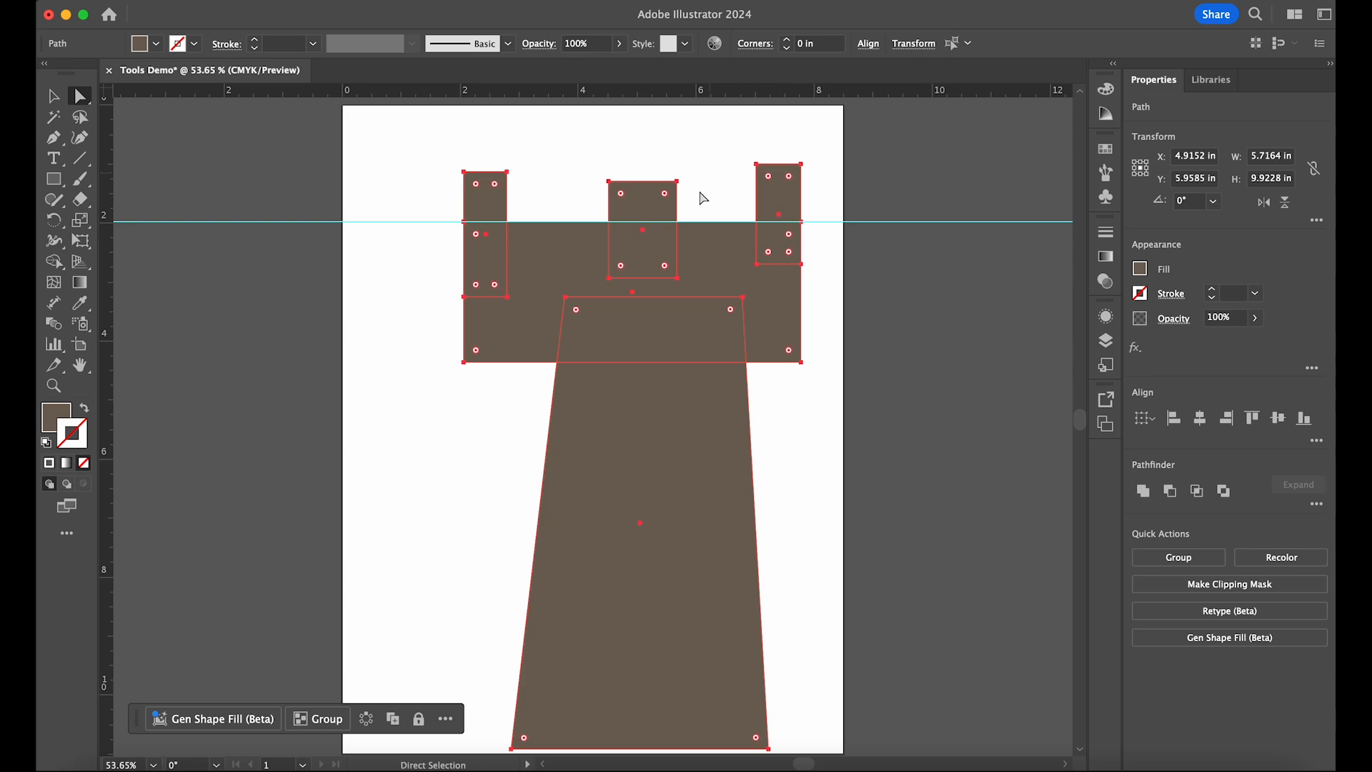
{"action": "left_click", "coordinate": [241, 0]}
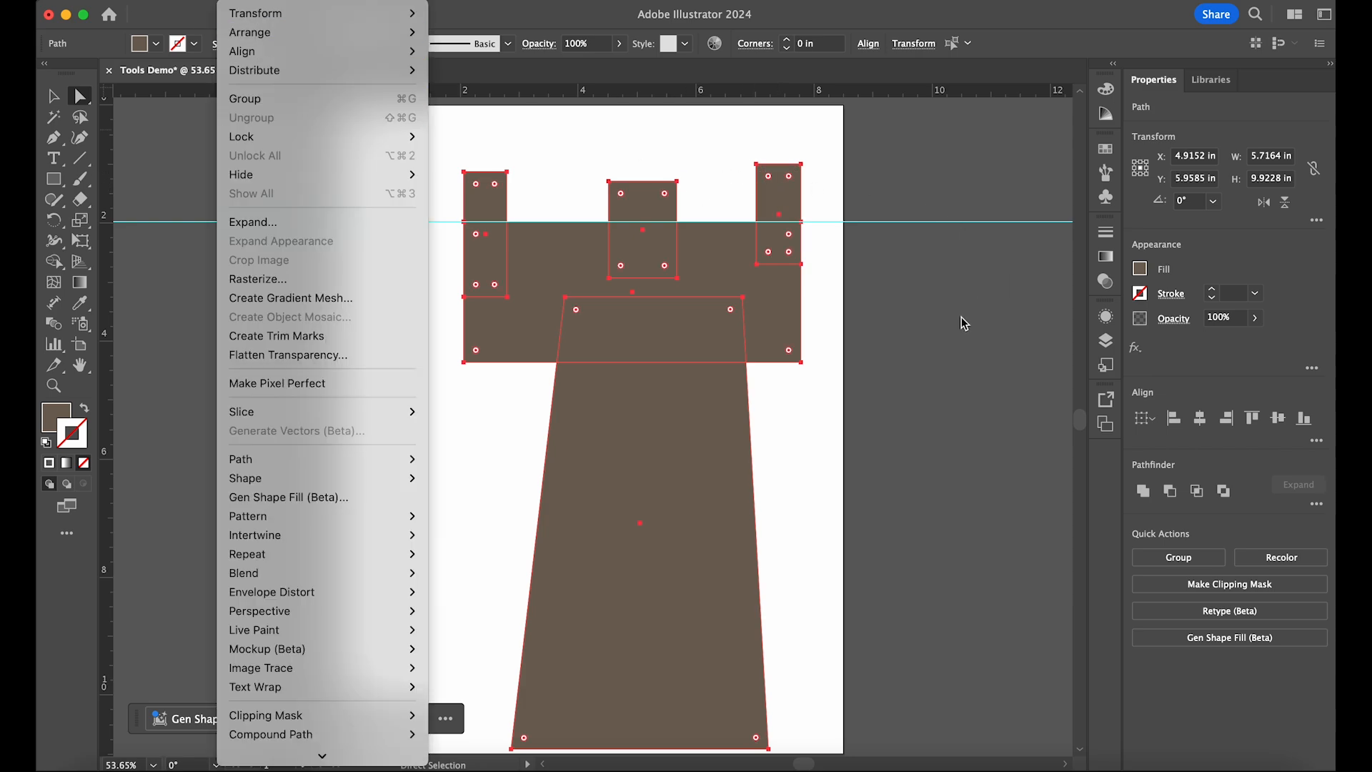
{"action": "left_click", "coordinate": [756, 350]}
{"action": "left_click", "coordinate": [975, 373]}
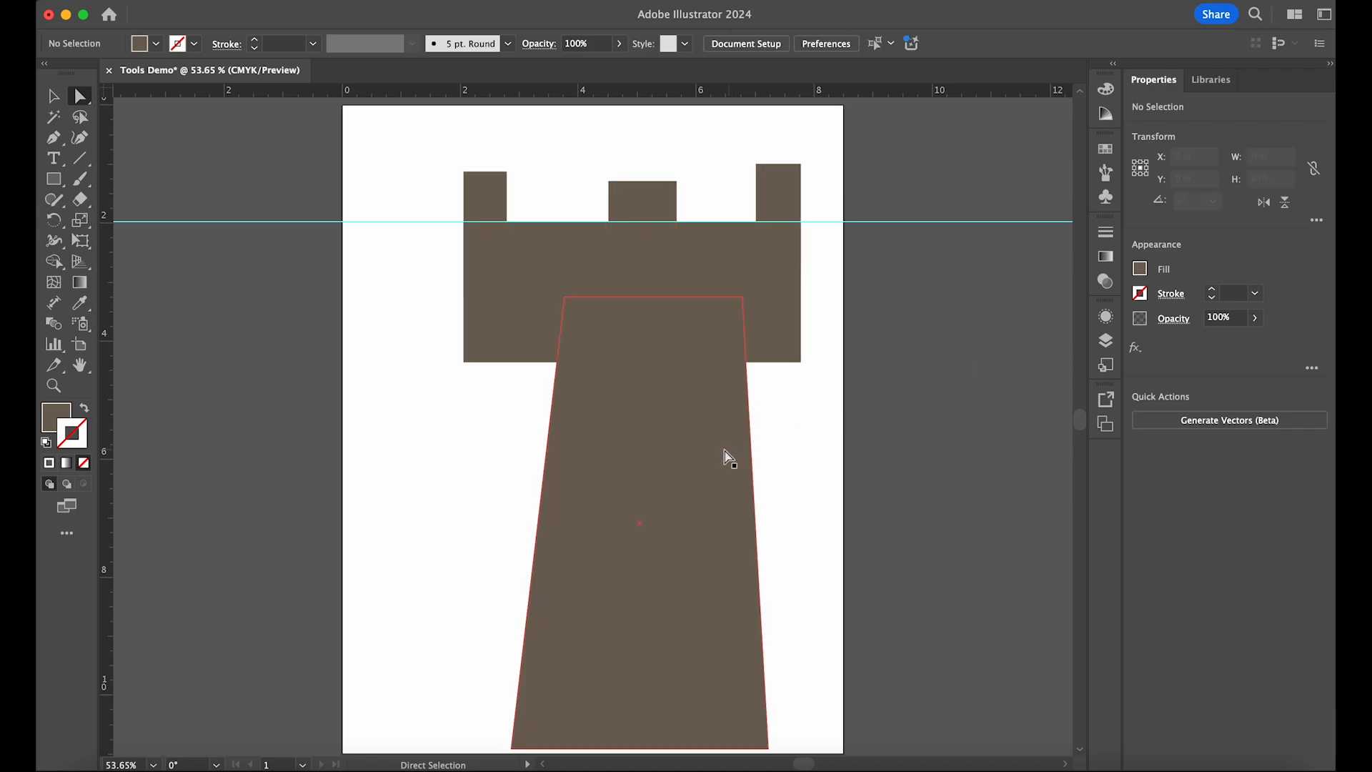
Step: Align the wide block and middle battlement by their horizontal centers and shift the outer battlements flush with the block's ends
{"action": "left_click", "coordinate": [696, 454]}
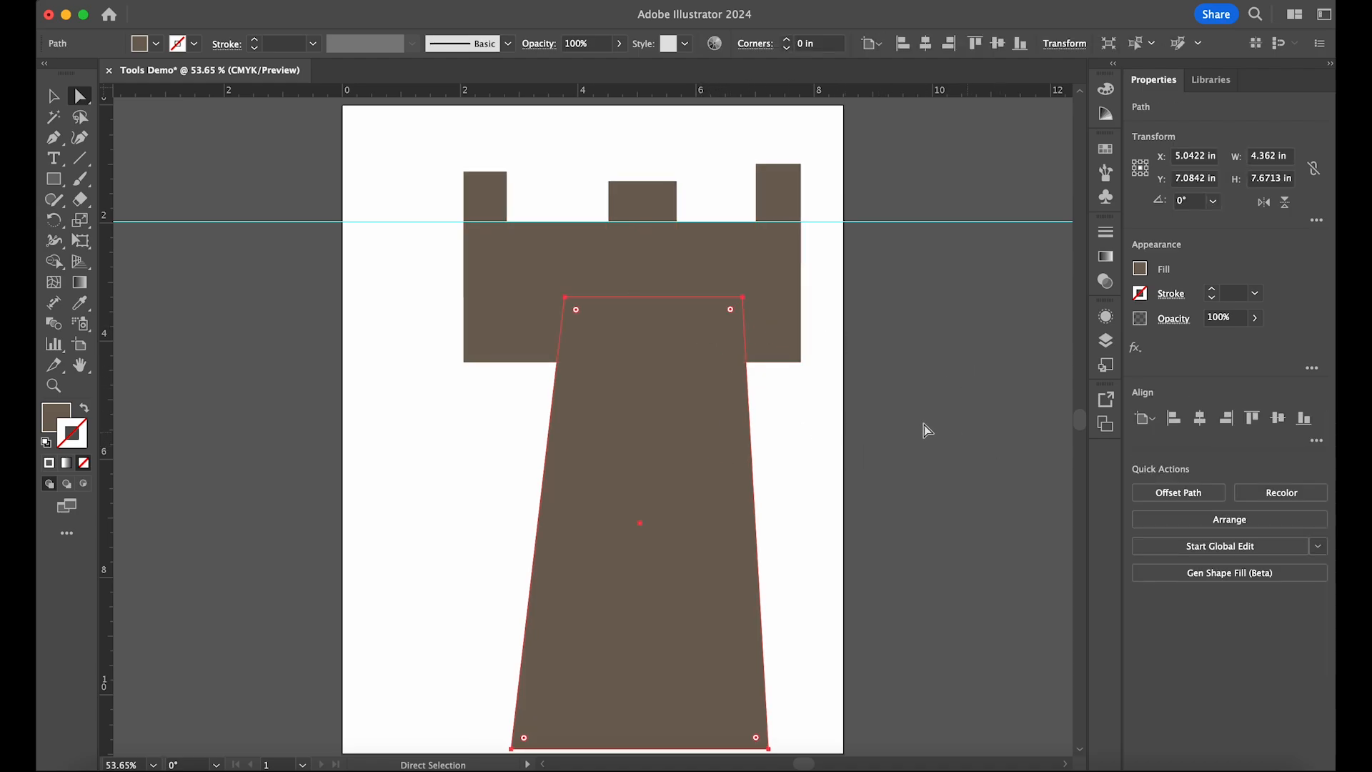
{"action": "left_click", "coordinate": [707, 275]}
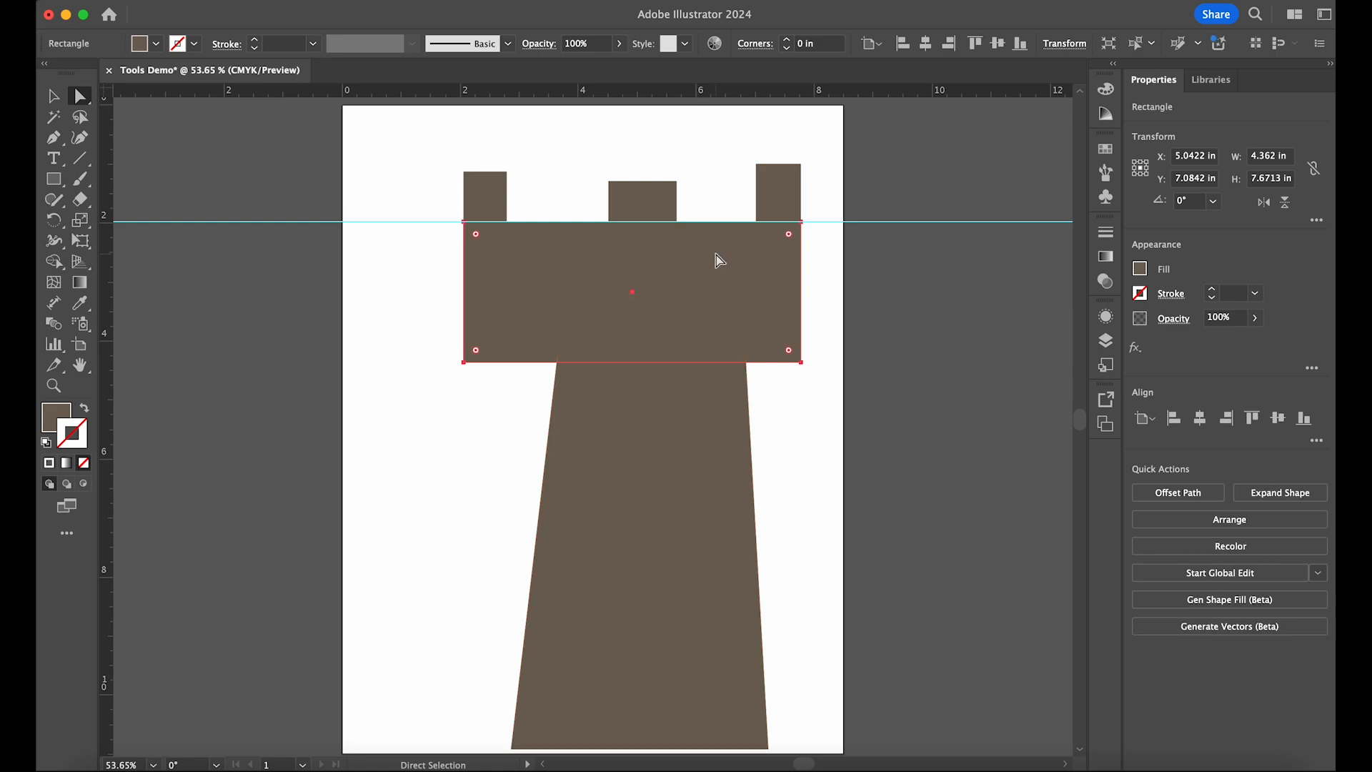
{"action": "left_click", "coordinate": [641, 205], "text": "shift"}
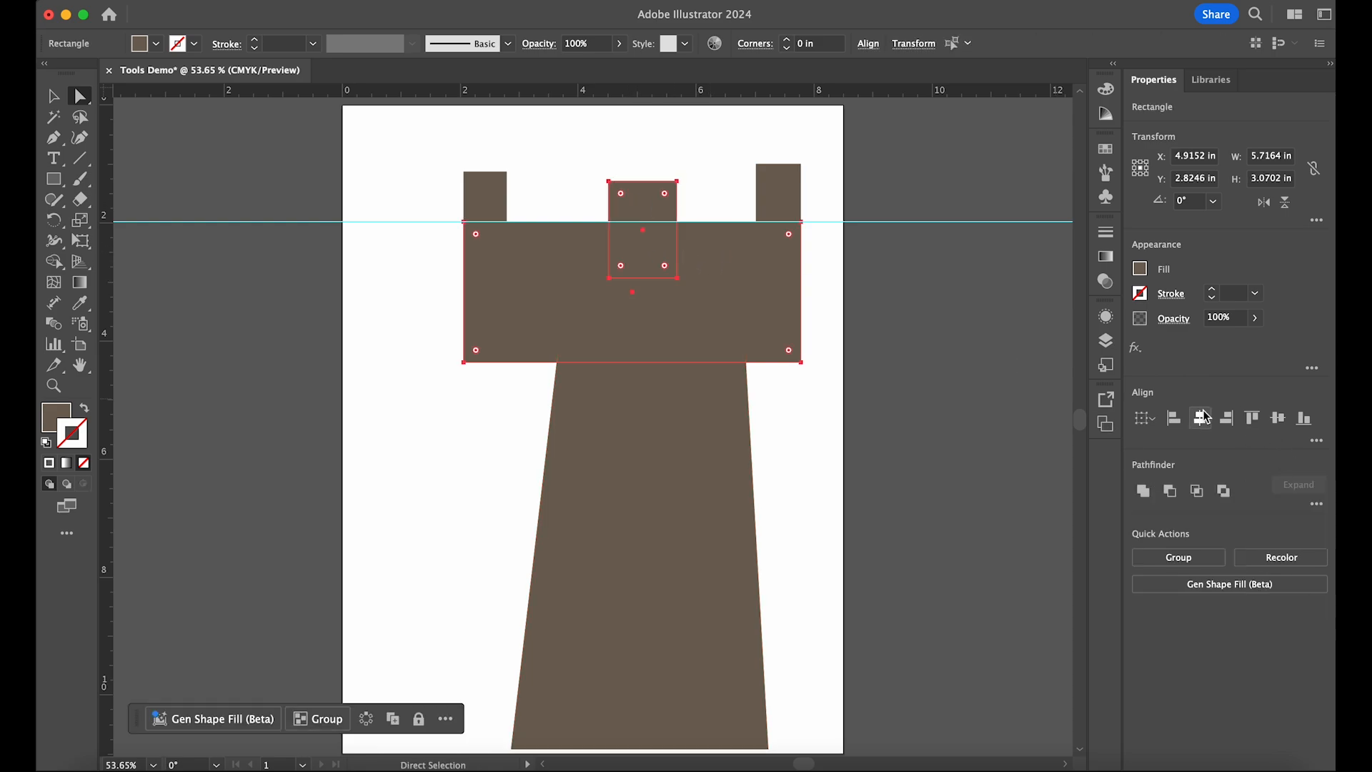
{"action": "left_click", "coordinate": [1199, 419]}
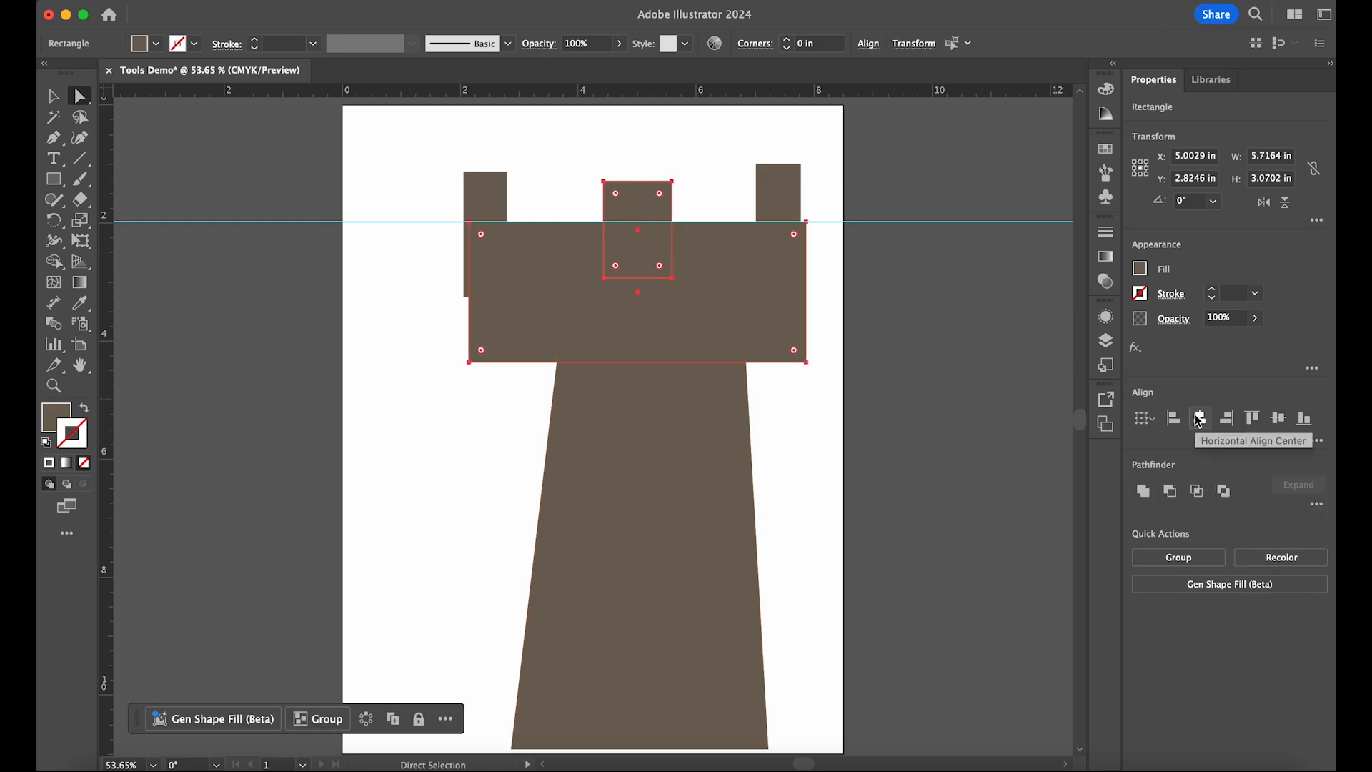
{"action": "left_click_drag", "start_coordinate": [785, 206], "coordinate": [791, 206]}
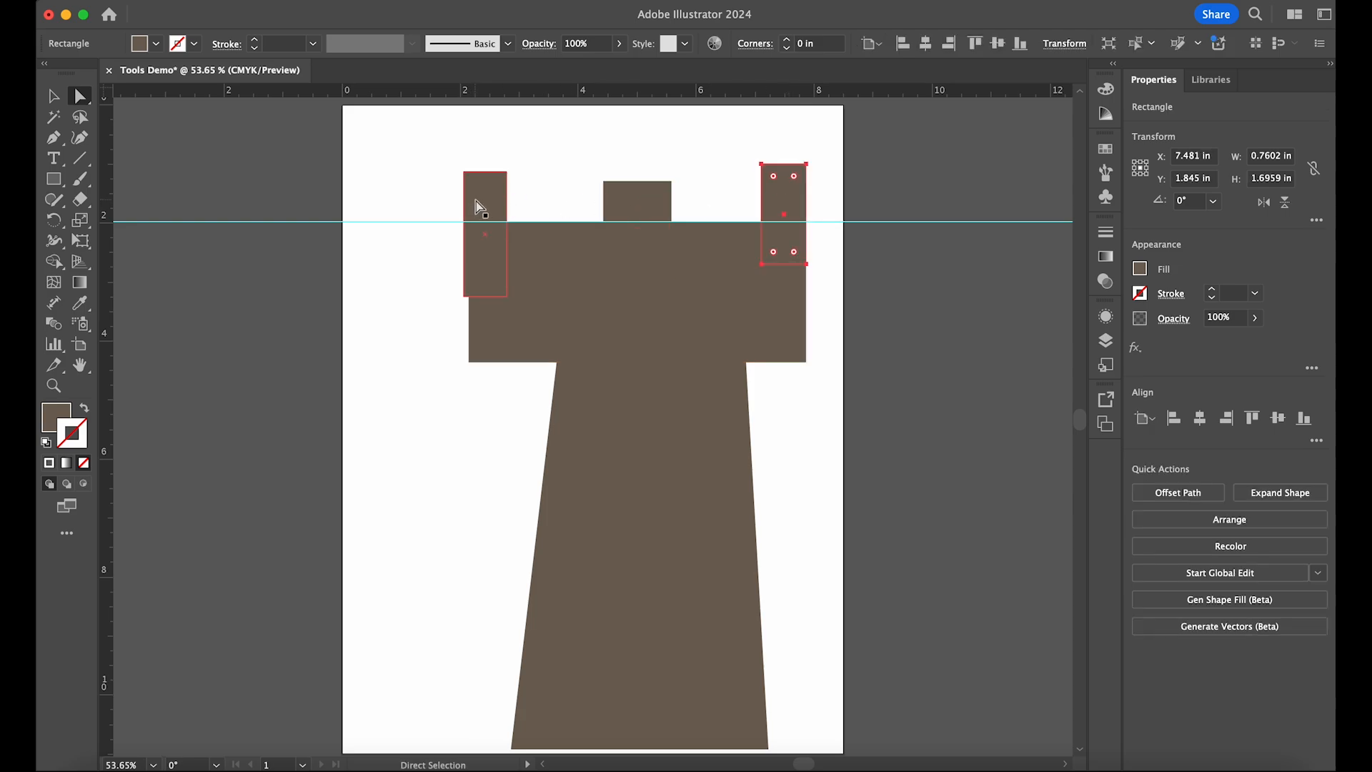
{"action": "left_click_drag", "start_coordinate": [478, 207], "coordinate": [483, 206]}
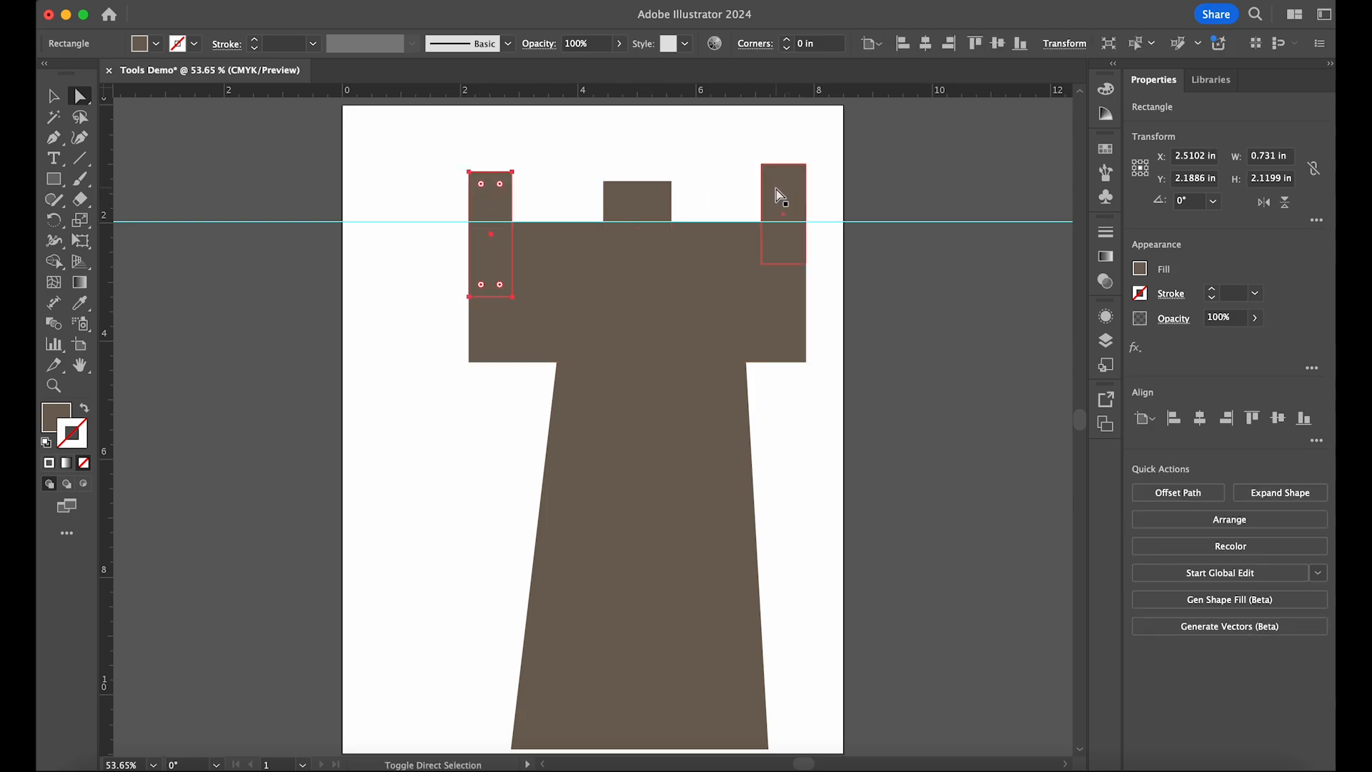
Step: Align the two outer battlements by their vertical centers and delete both of them
{"action": "left_click", "coordinate": [783, 197], "text": "shift"}
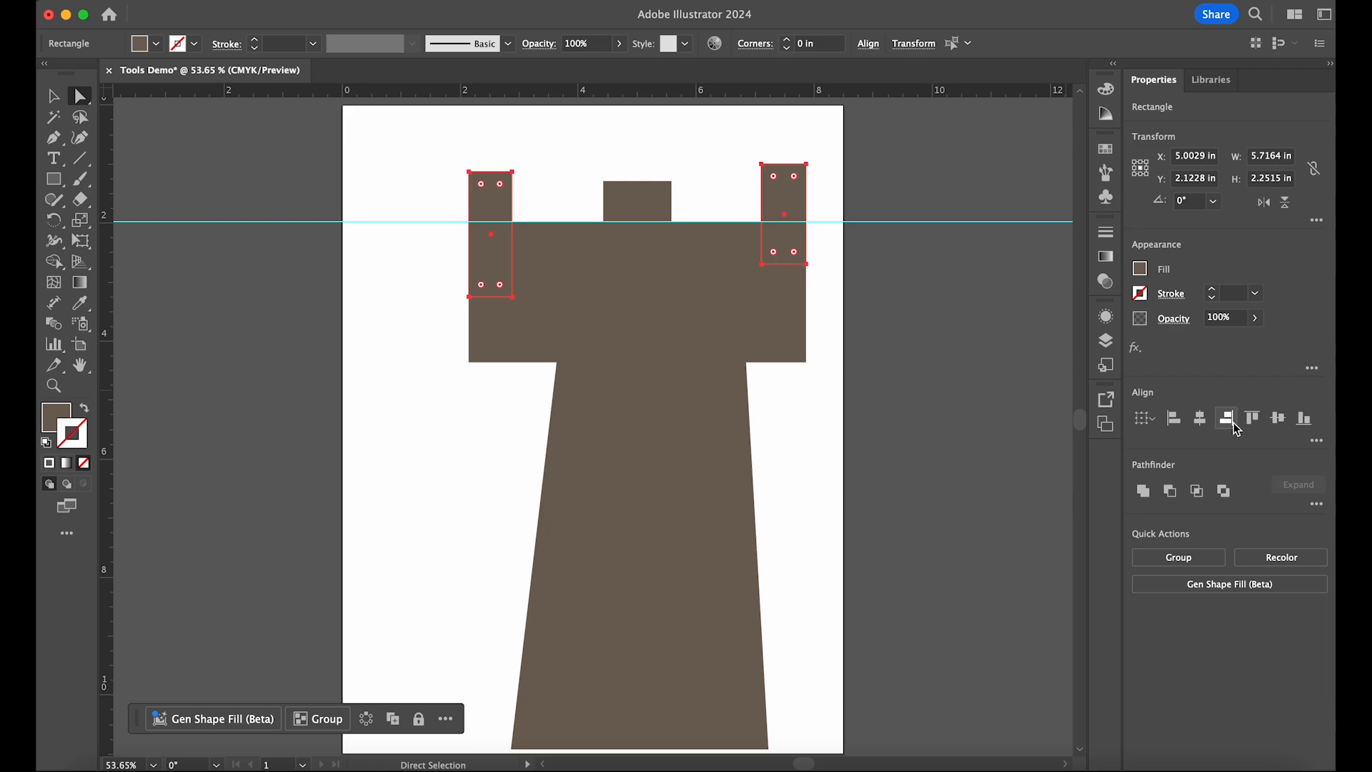
{"action": "left_click", "coordinate": [1279, 419]}
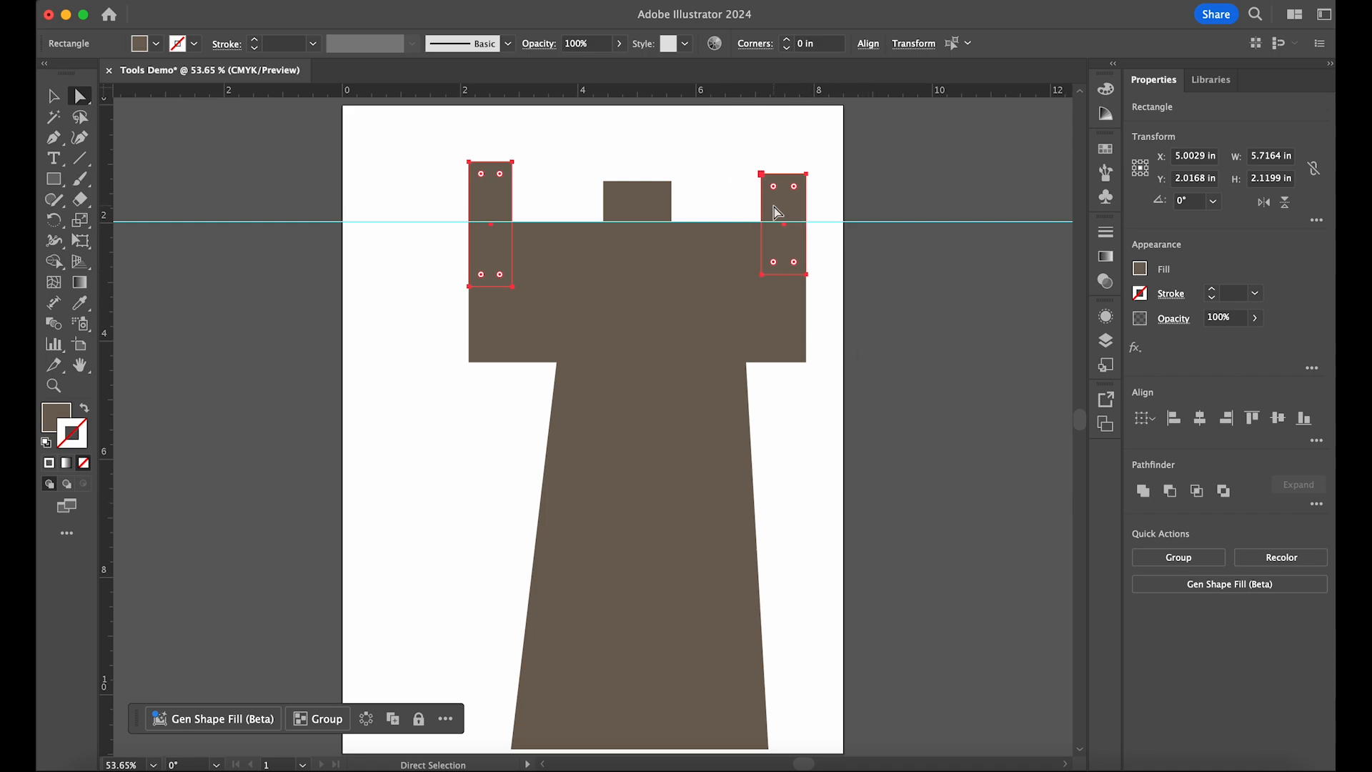
{"action": "key", "text": "v"}
{"action": "key", "text": "Delete"}
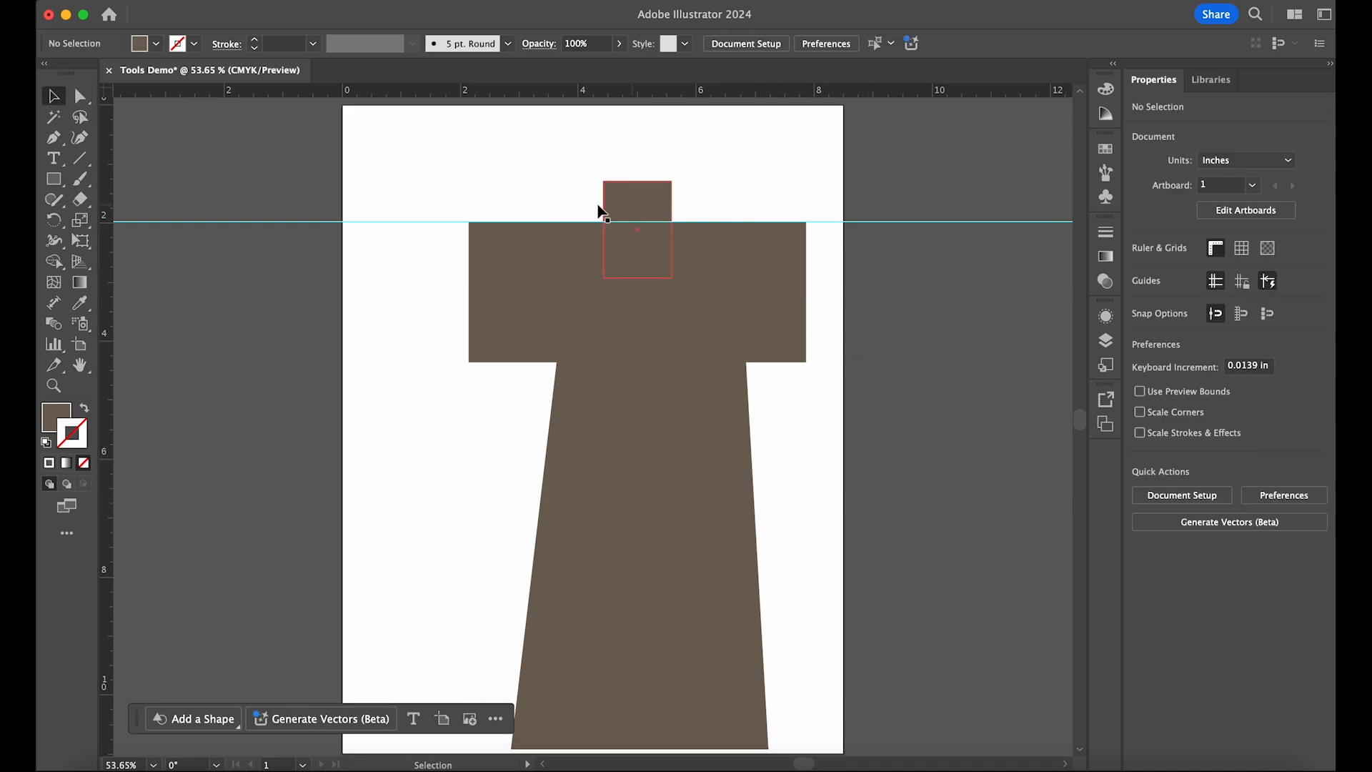
Step: Restore the deleted outer battlements, delete the right one and replace it with a copy of the left one flush with the block's right end
{"action": "key", "text": "cmd+z"}
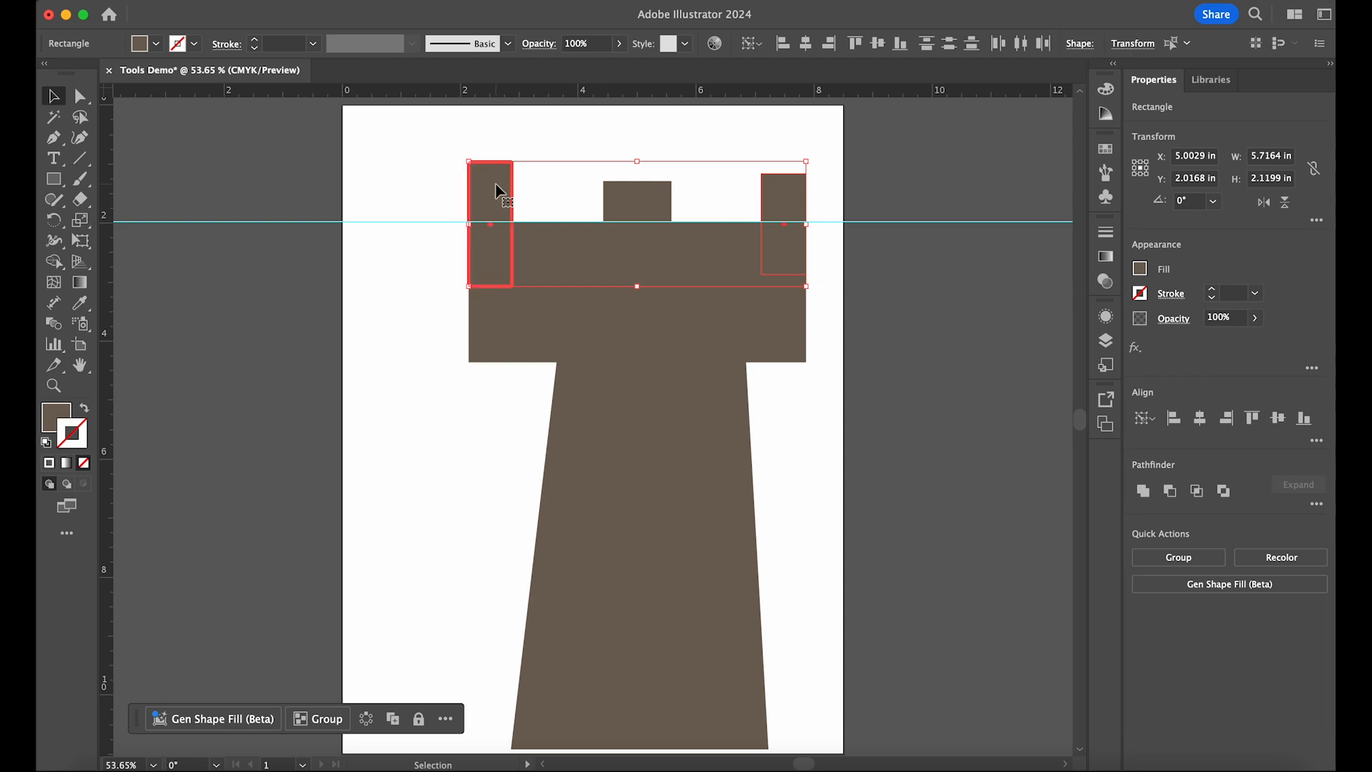
{"action": "left_click", "coordinate": [461, 191]}
{"action": "left_click", "coordinate": [504, 199]}
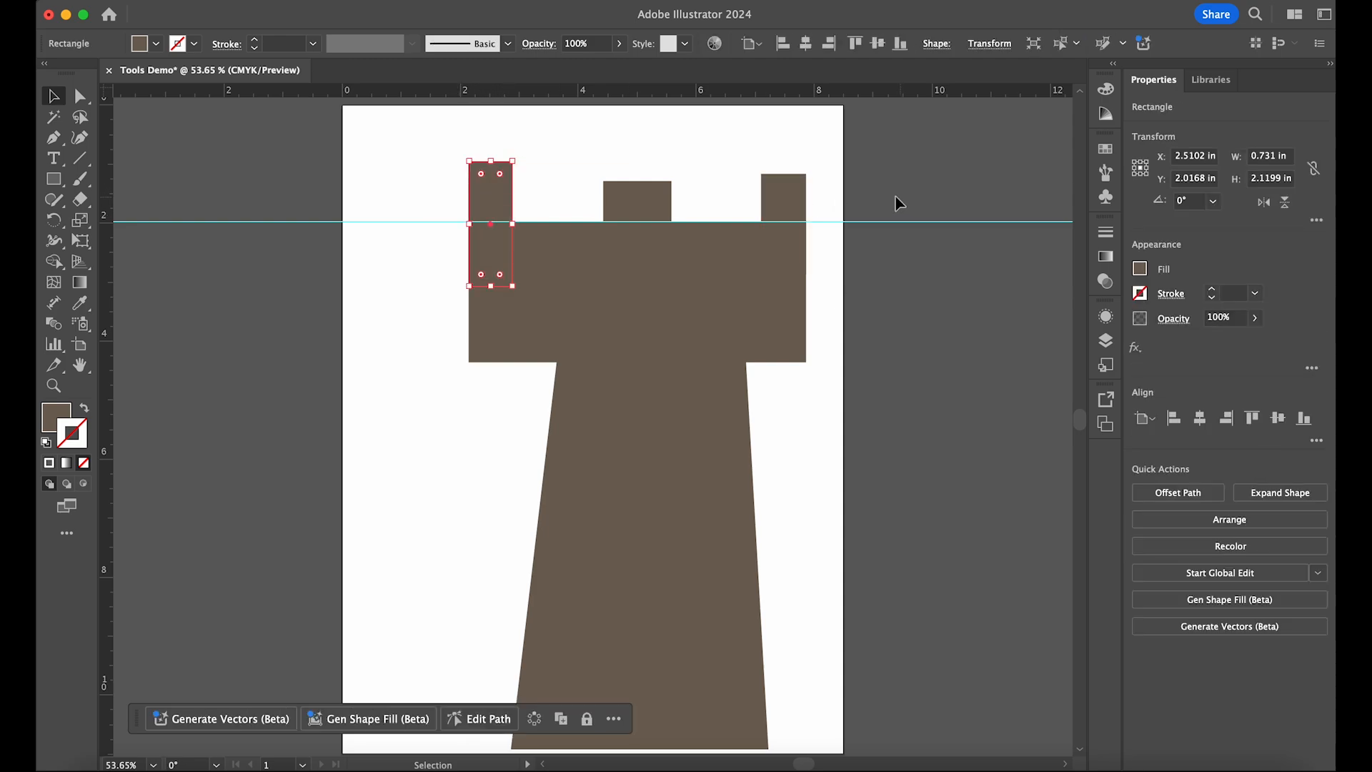
{"action": "left_click", "coordinate": [784, 202]}
{"action": "key", "text": "Delete"}
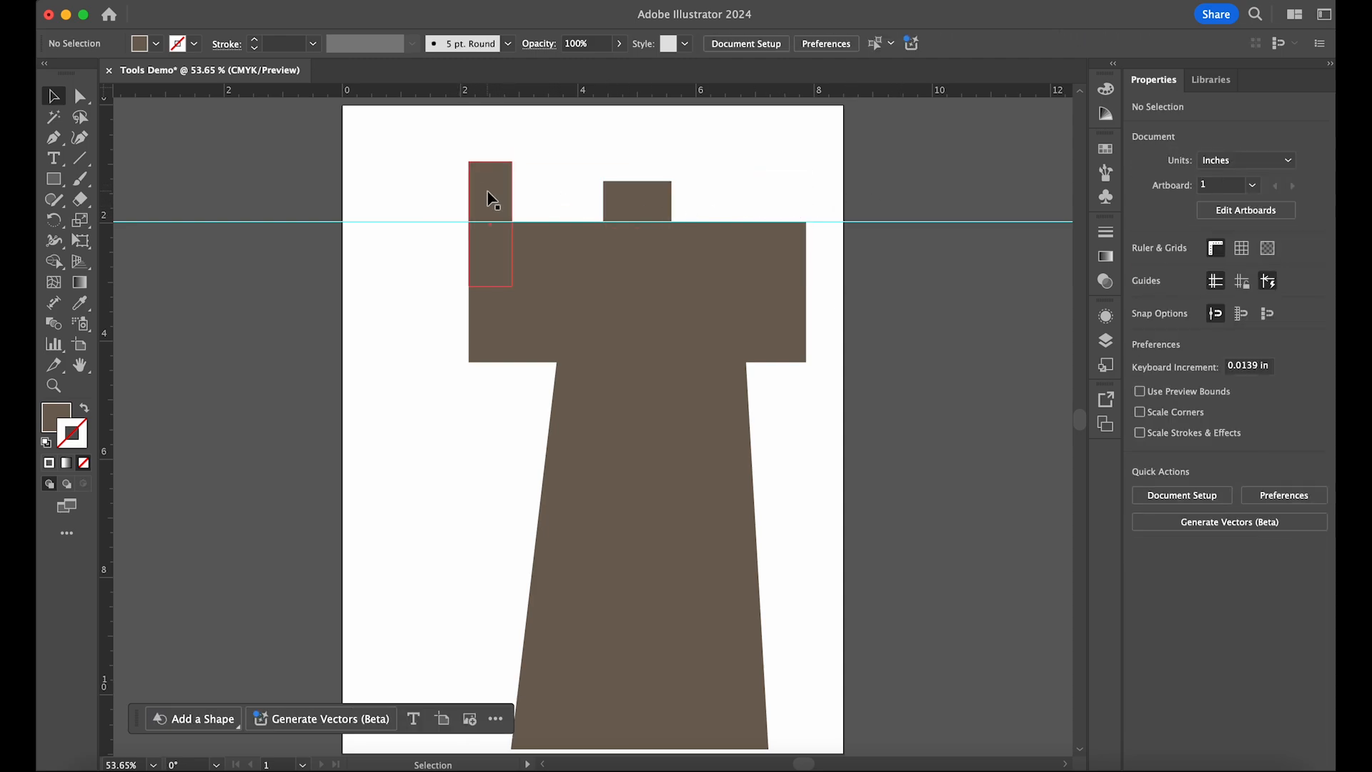
{"action": "left_click_drag", "start_coordinate": [493, 200], "coordinate": [784, 198]}
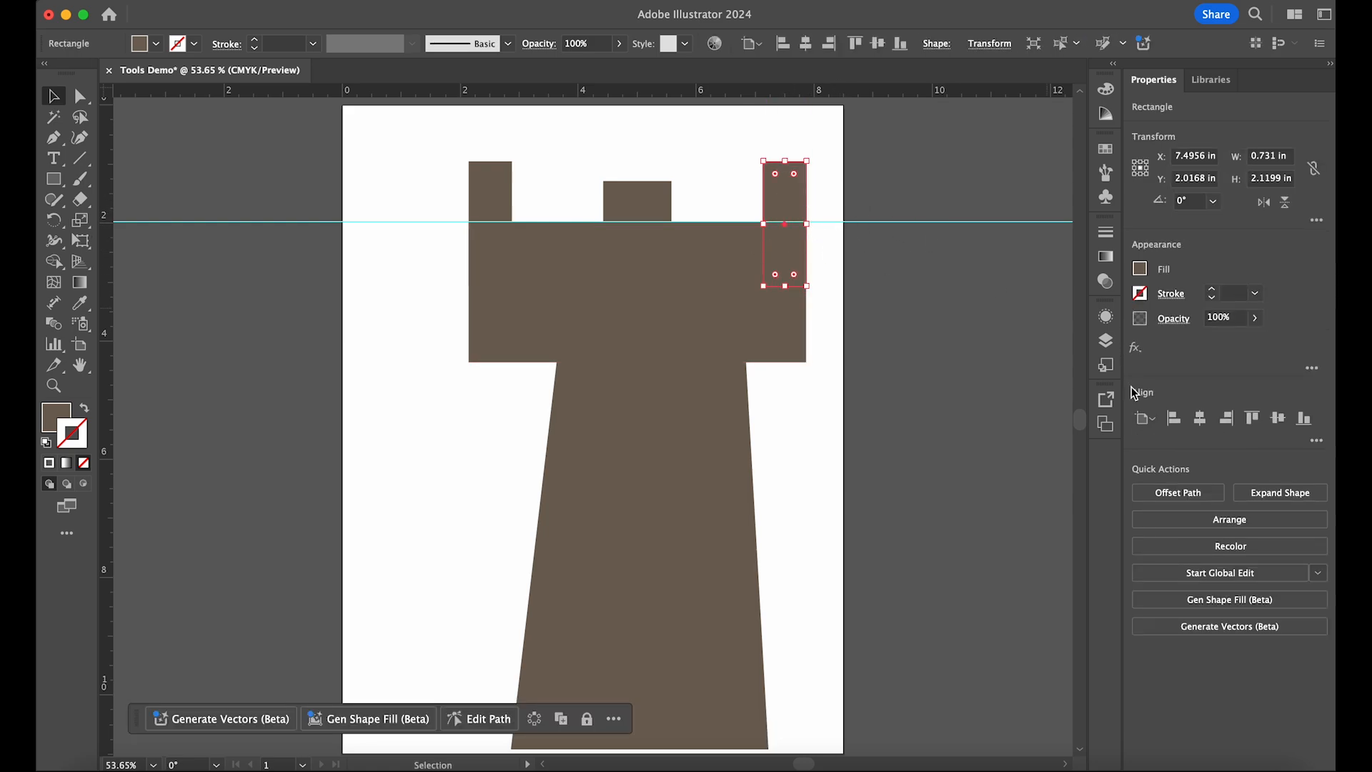
Step: Lower the right outer battlement slightly and align both outer battlements by their vertical centers
{"action": "left_click", "coordinate": [490, 192]}
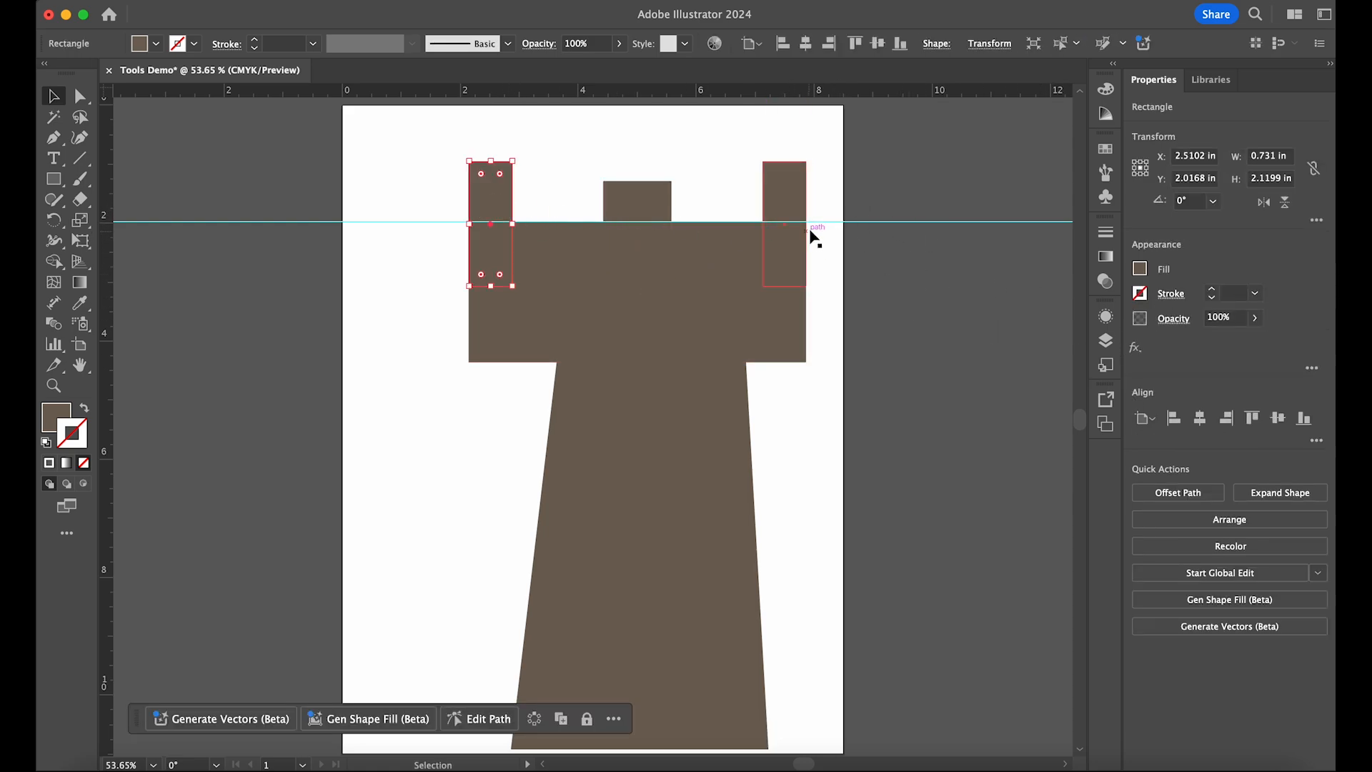
{"action": "left_click", "coordinate": [780, 214]}
{"action": "left_click_drag", "start_coordinate": [780, 214], "coordinate": [781, 227]}
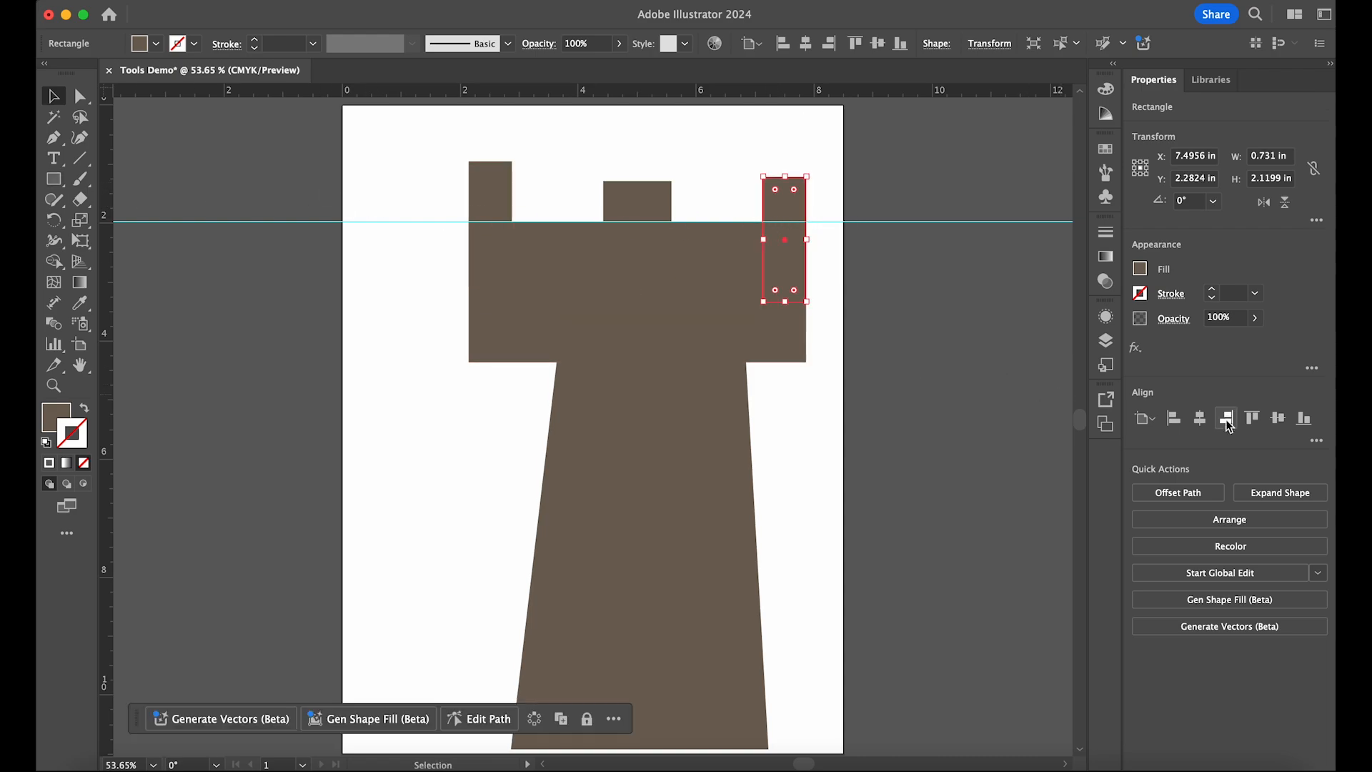
{"action": "left_click", "coordinate": [490, 207], "text": "shift"}
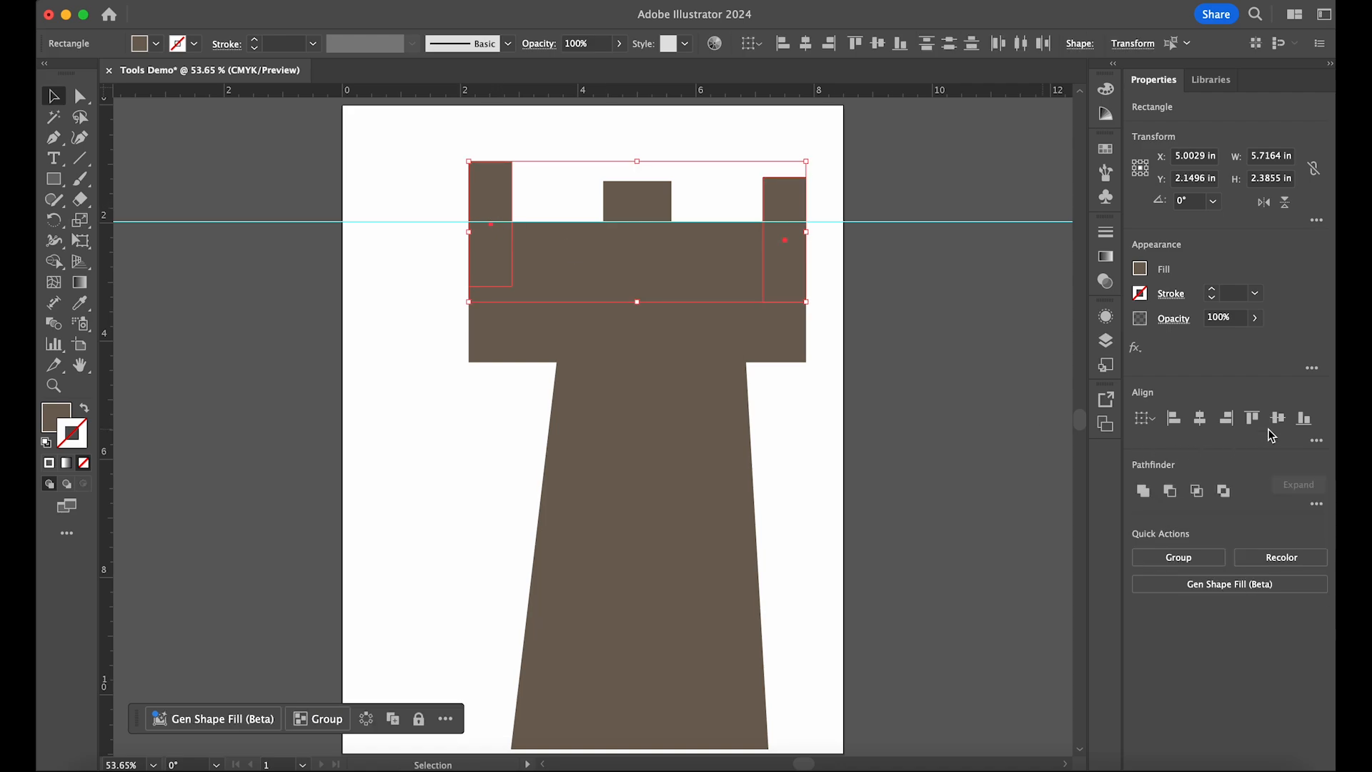
{"action": "left_click", "coordinate": [1279, 419]}
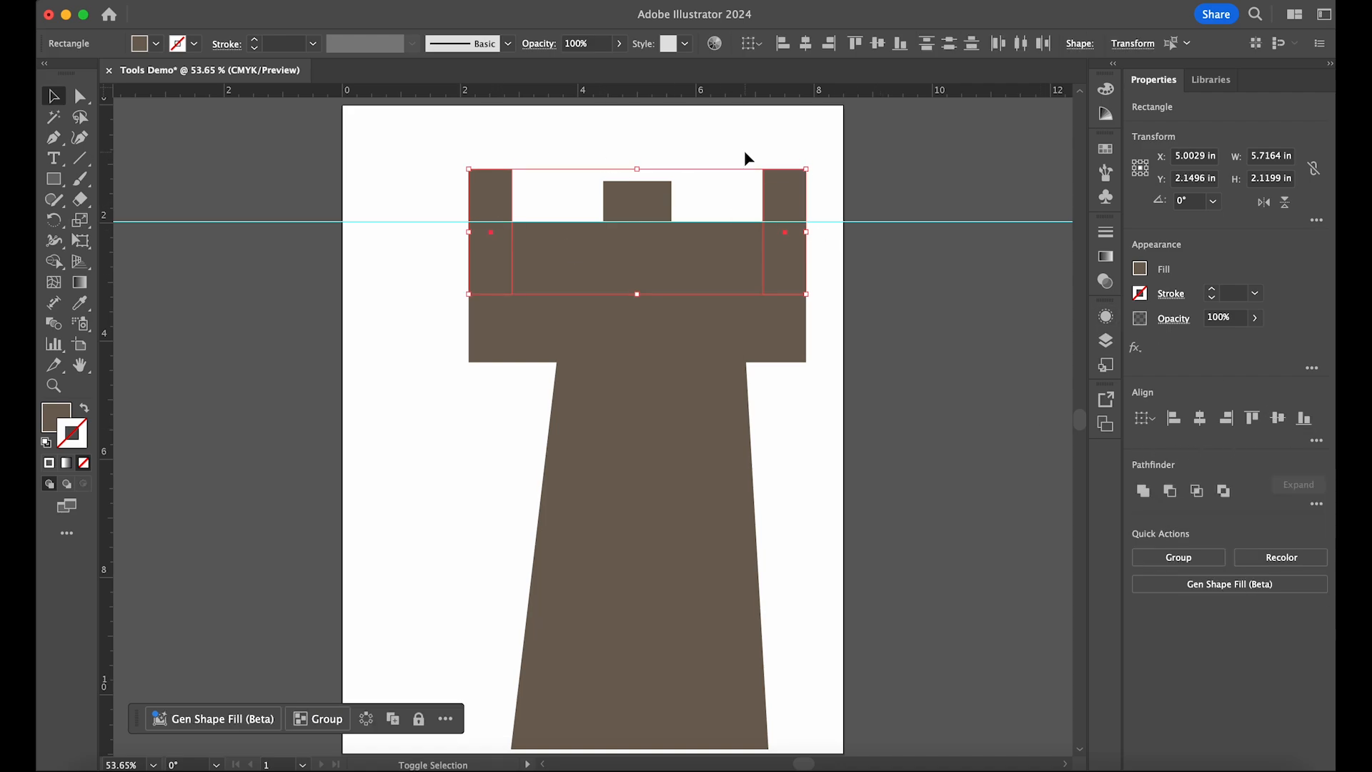
Step: Raise both outer battlements by two large nudges and turn the middle battlement into two identical, spaced inner battlements
{"action": "key", "text": "shift+Up"}
{"action": "key", "text": "shift+Up"}
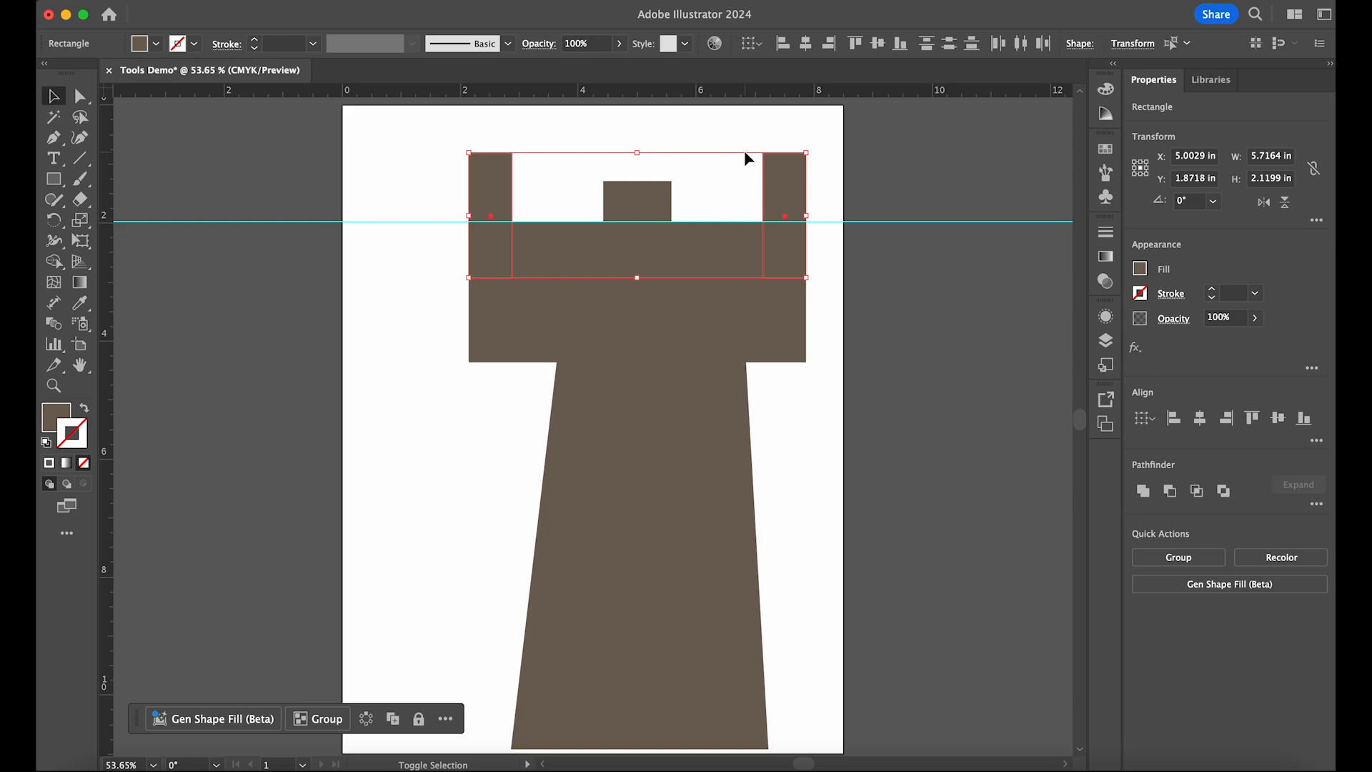
{"action": "left_click_drag", "start_coordinate": [626, 207], "coordinate": [688, 205]}
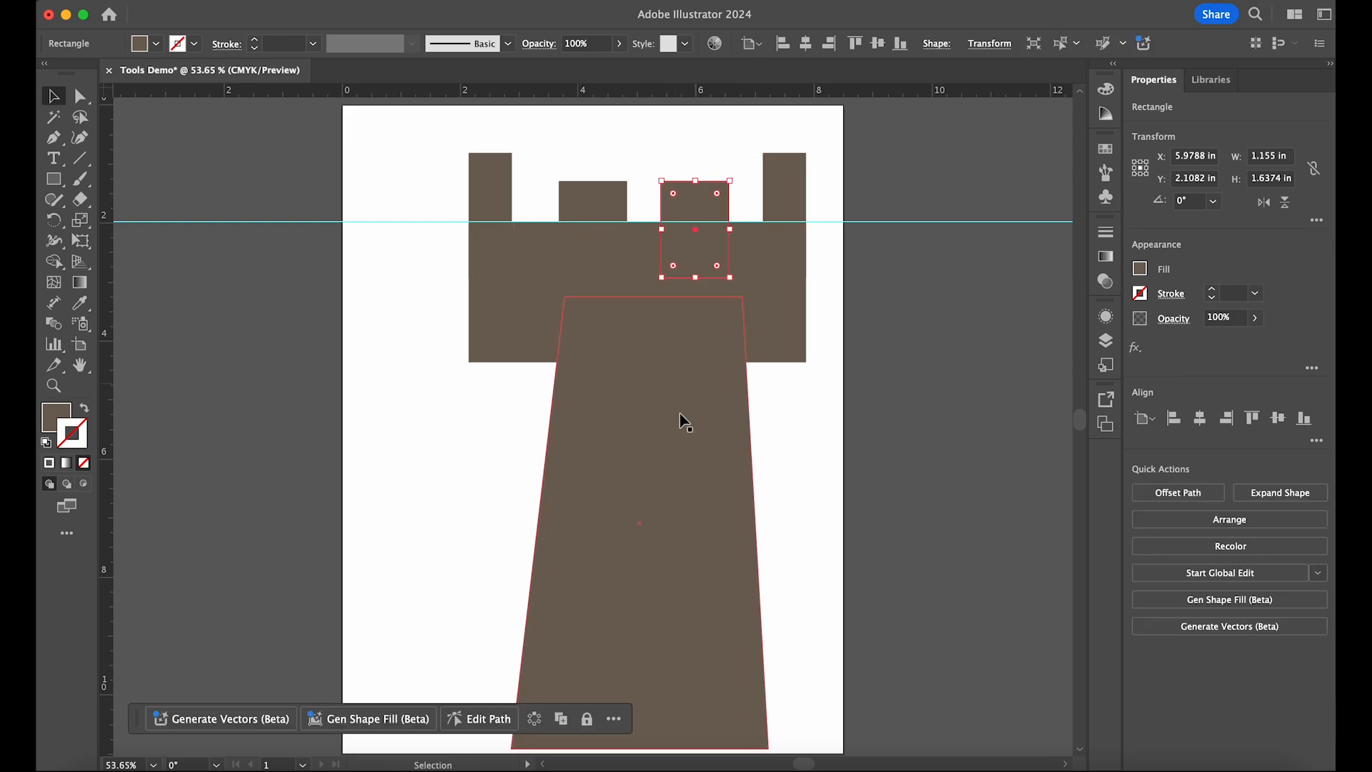
Step: Try to align the right inner battlement, wide block and column by their horizontal centers, undo it and clear the selection
{"action": "left_click", "coordinate": [780, 322], "text": "shift"}
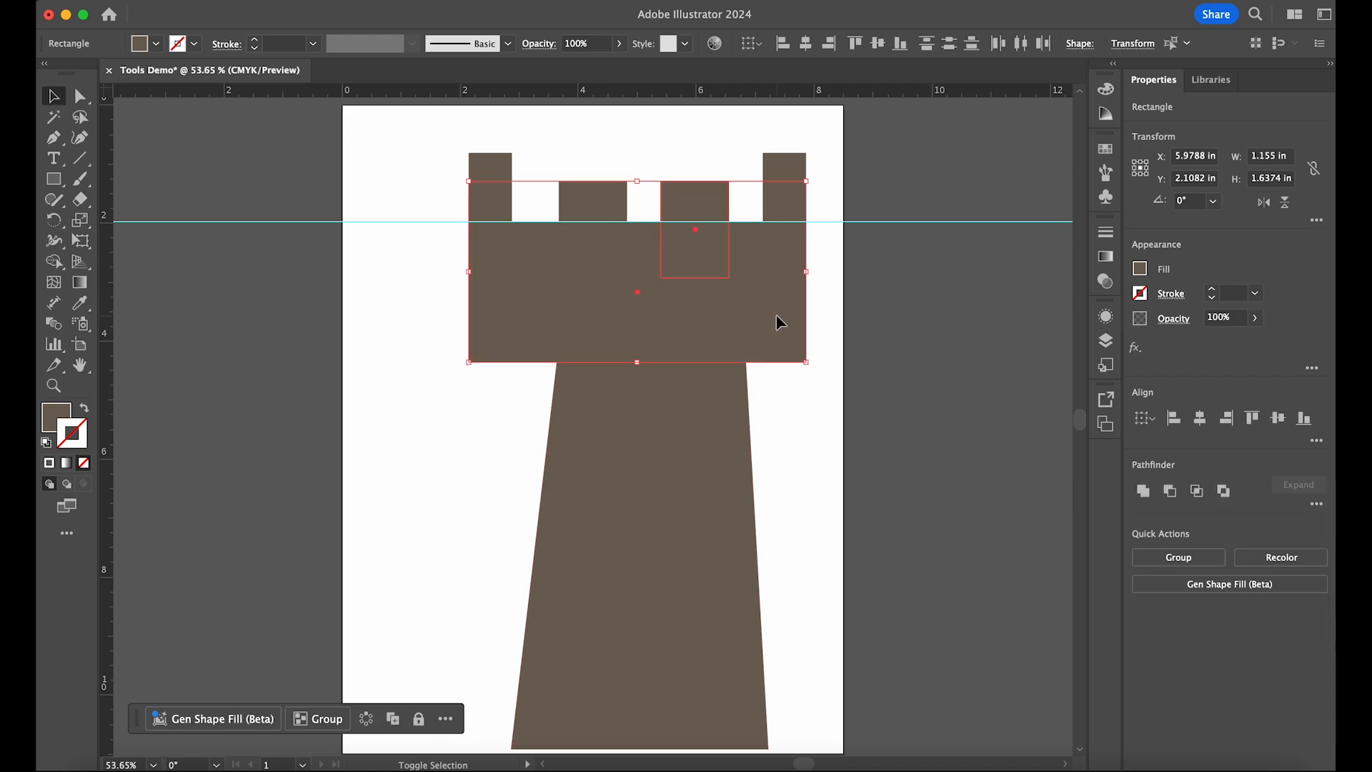
{"action": "left_click", "coordinate": [712, 470], "text": "shift"}
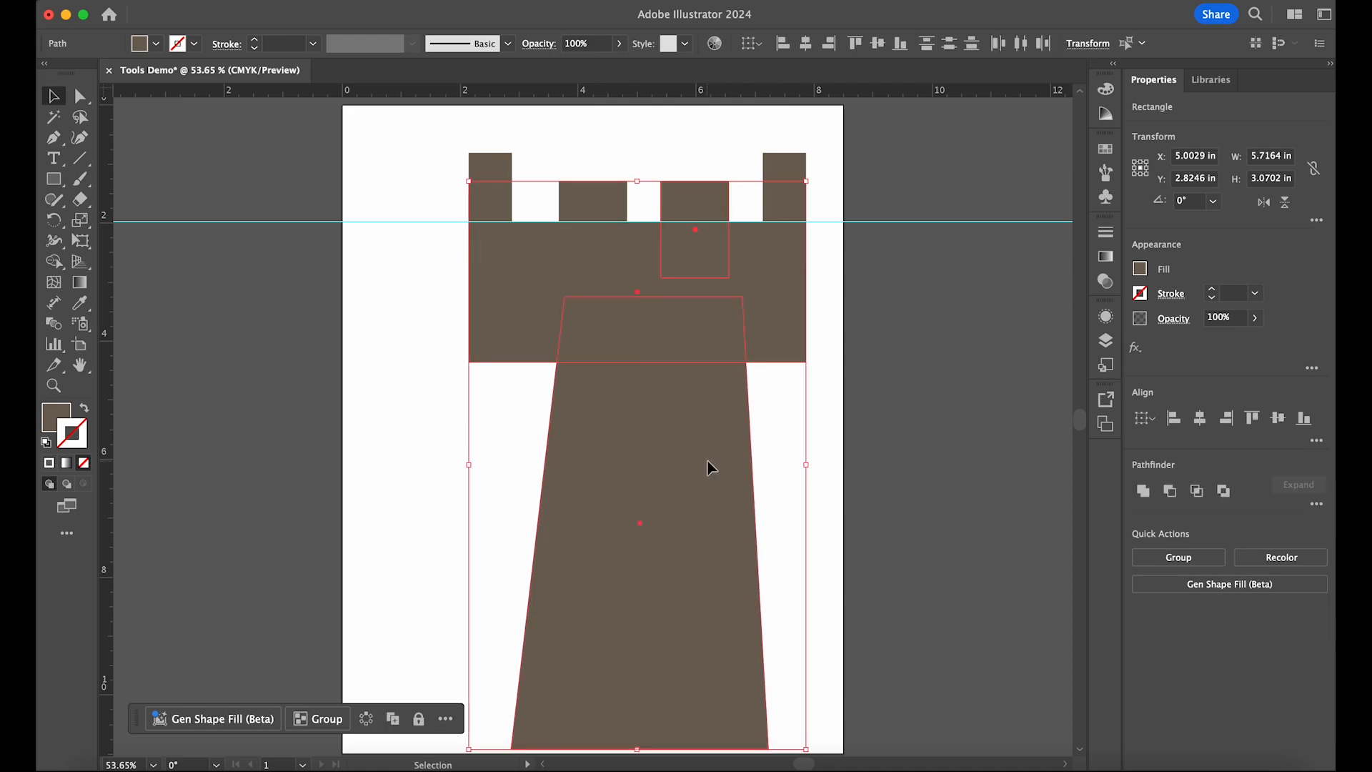
{"action": "left_click", "coordinate": [1212, 418]}
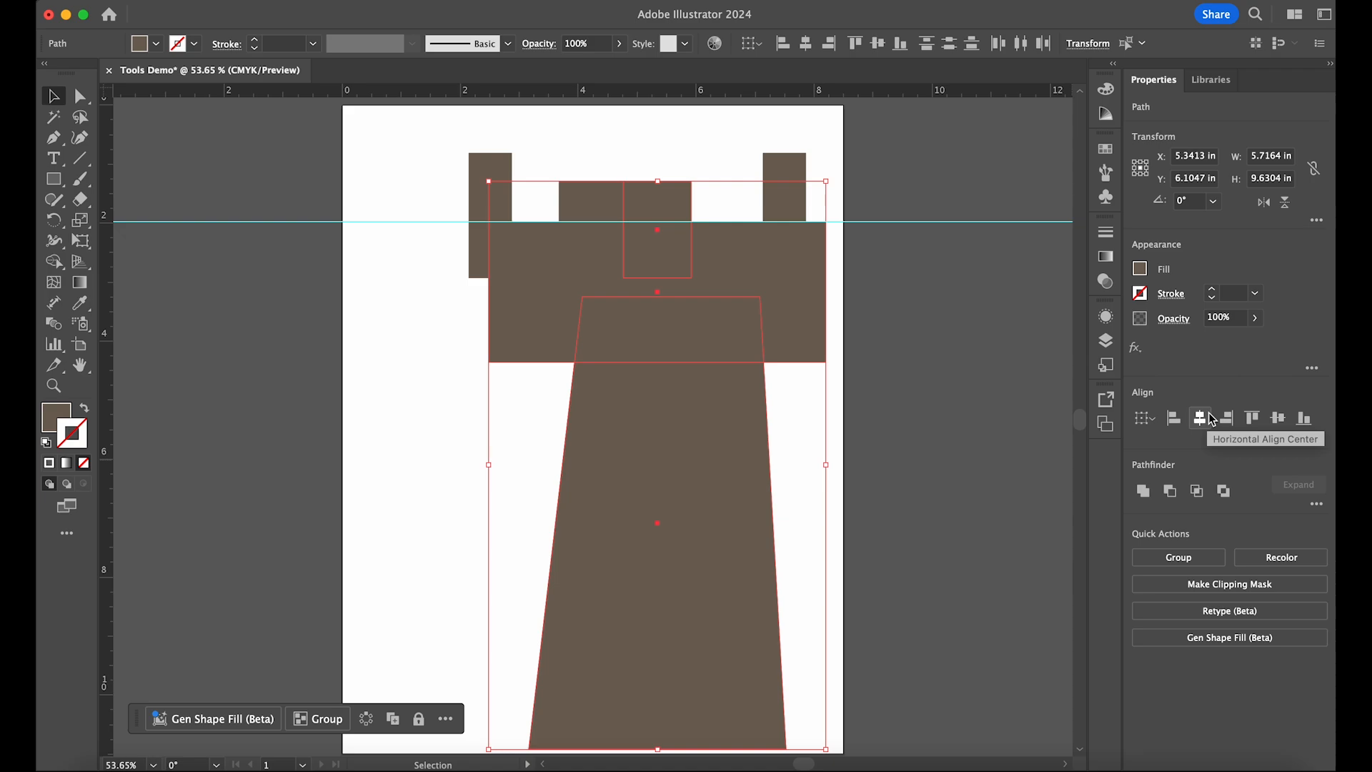
{"action": "key", "text": "super+z"}
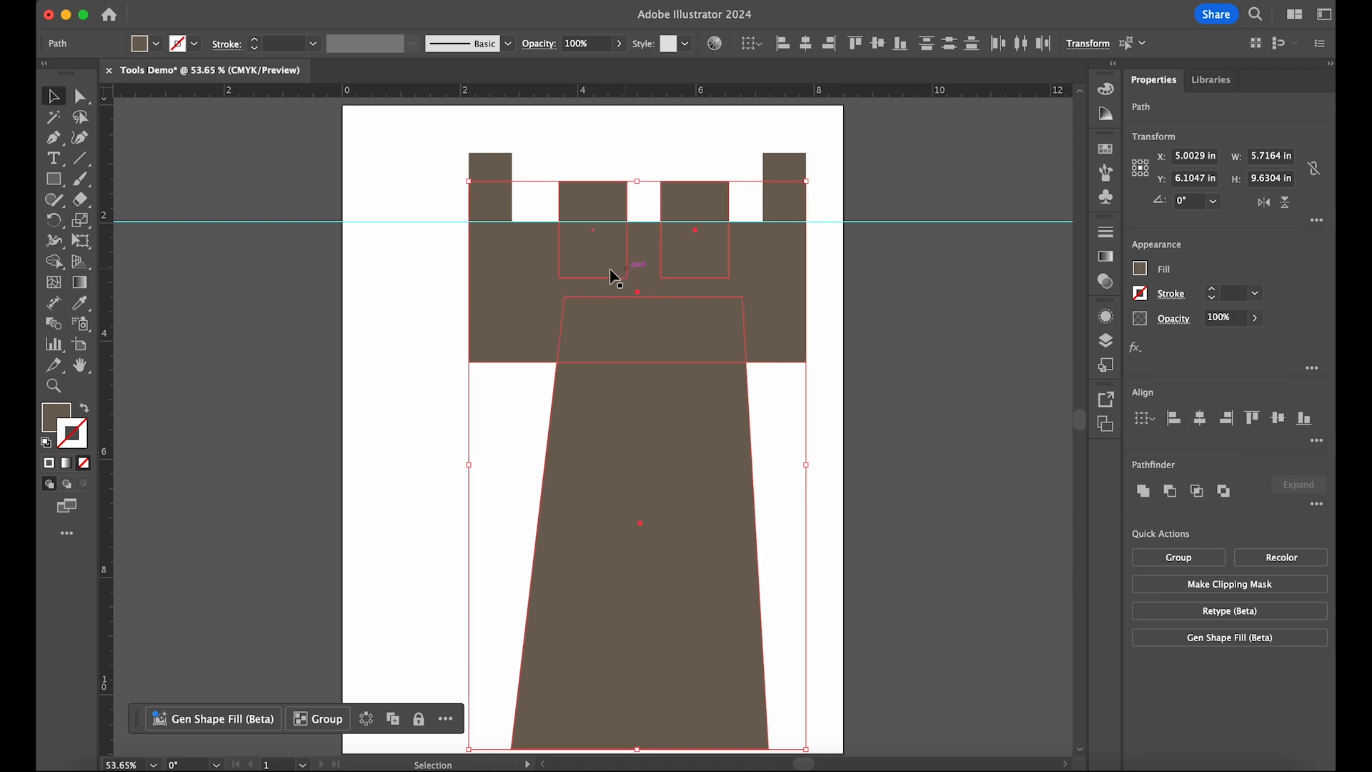
{"action": "left_click", "coordinate": [531, 263], "text": "shift"}
{"action": "left_click", "coordinate": [890, 317]}
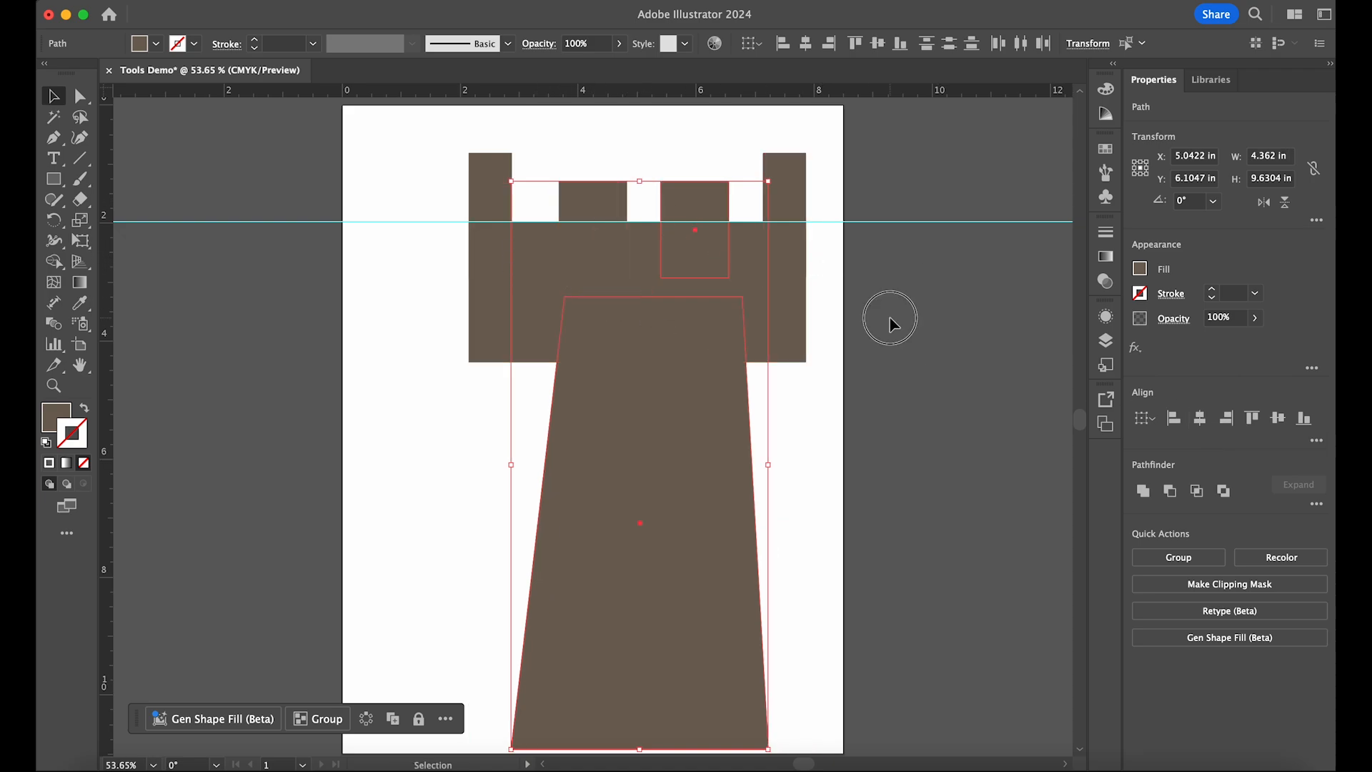
Step: Align only the wide block and the column by their horizontal centers
{"action": "left_click", "coordinate": [643, 331]}
{"action": "left_click", "coordinate": [676, 433], "text": "shift"}
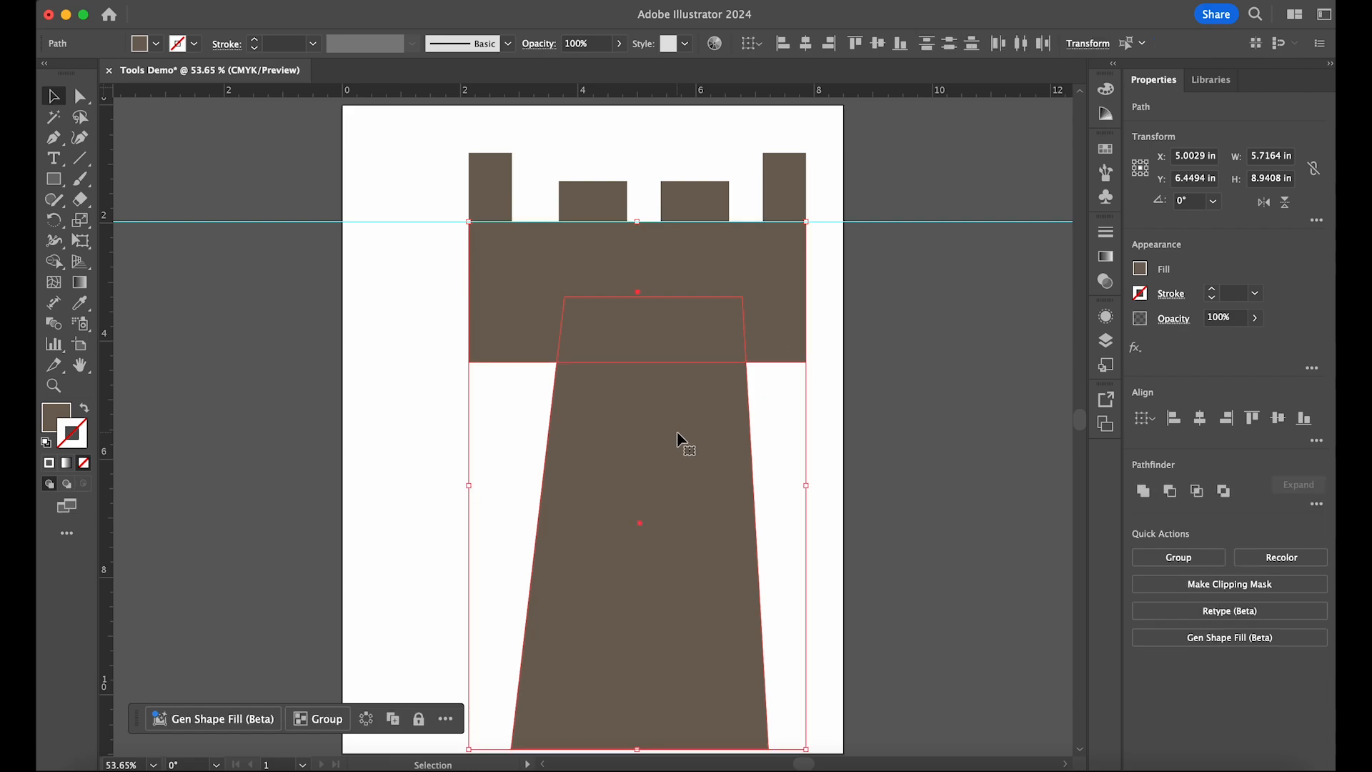
{"action": "left_click", "coordinate": [1200, 418]}
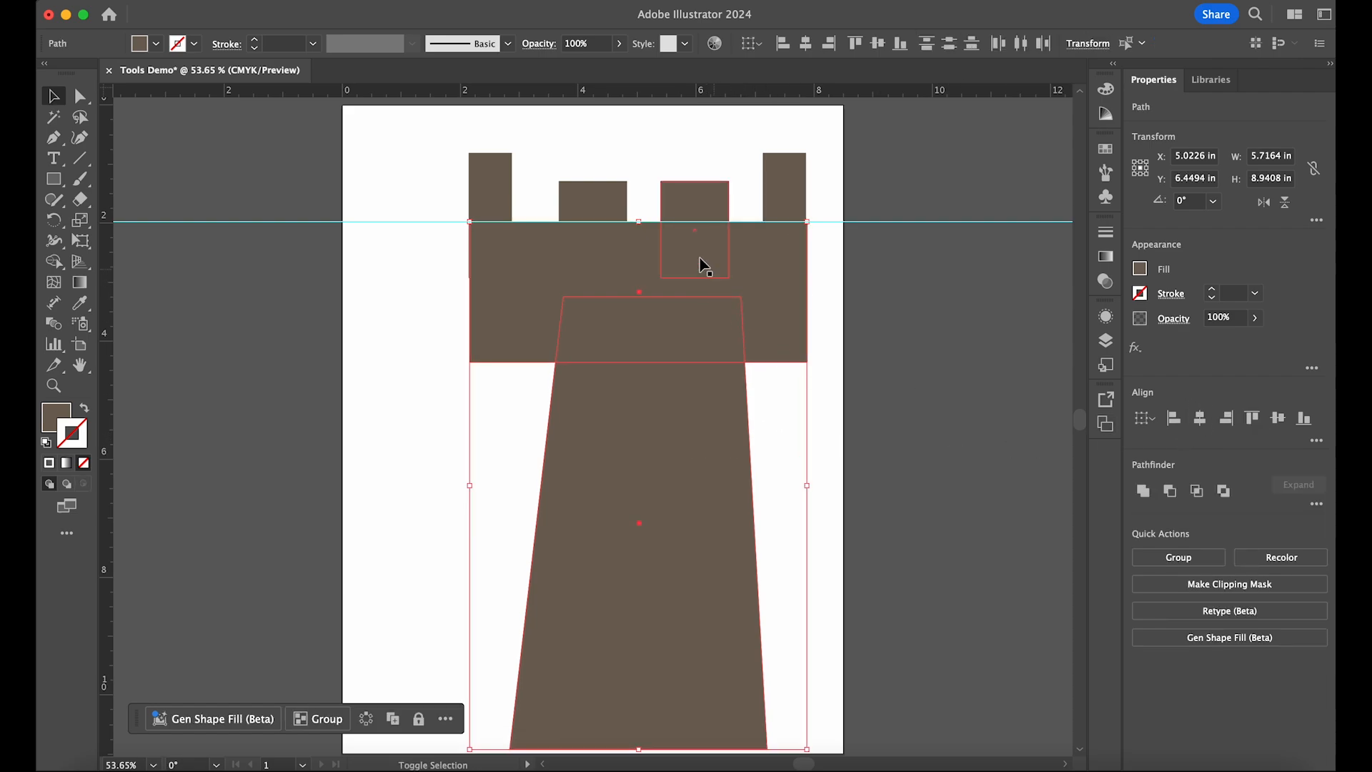
Step: Select the remaining tower shapes with the block and column and move the whole tower about 0.68 in to the left
{"action": "left_click", "coordinate": [589, 200], "text": "shift"}
{"action": "left_click", "coordinate": [669, 202], "text": "shift"}
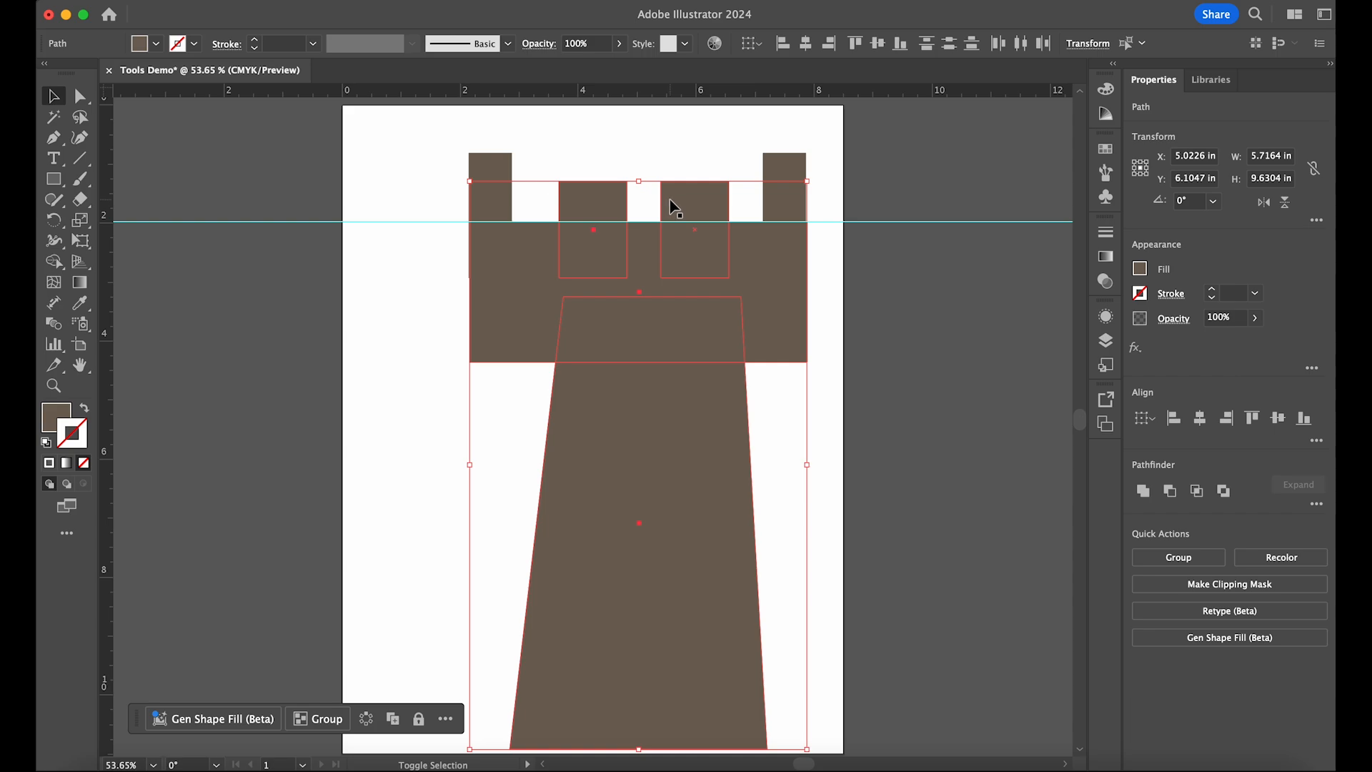
{"action": "left_click", "coordinate": [791, 215], "text": "shift"}
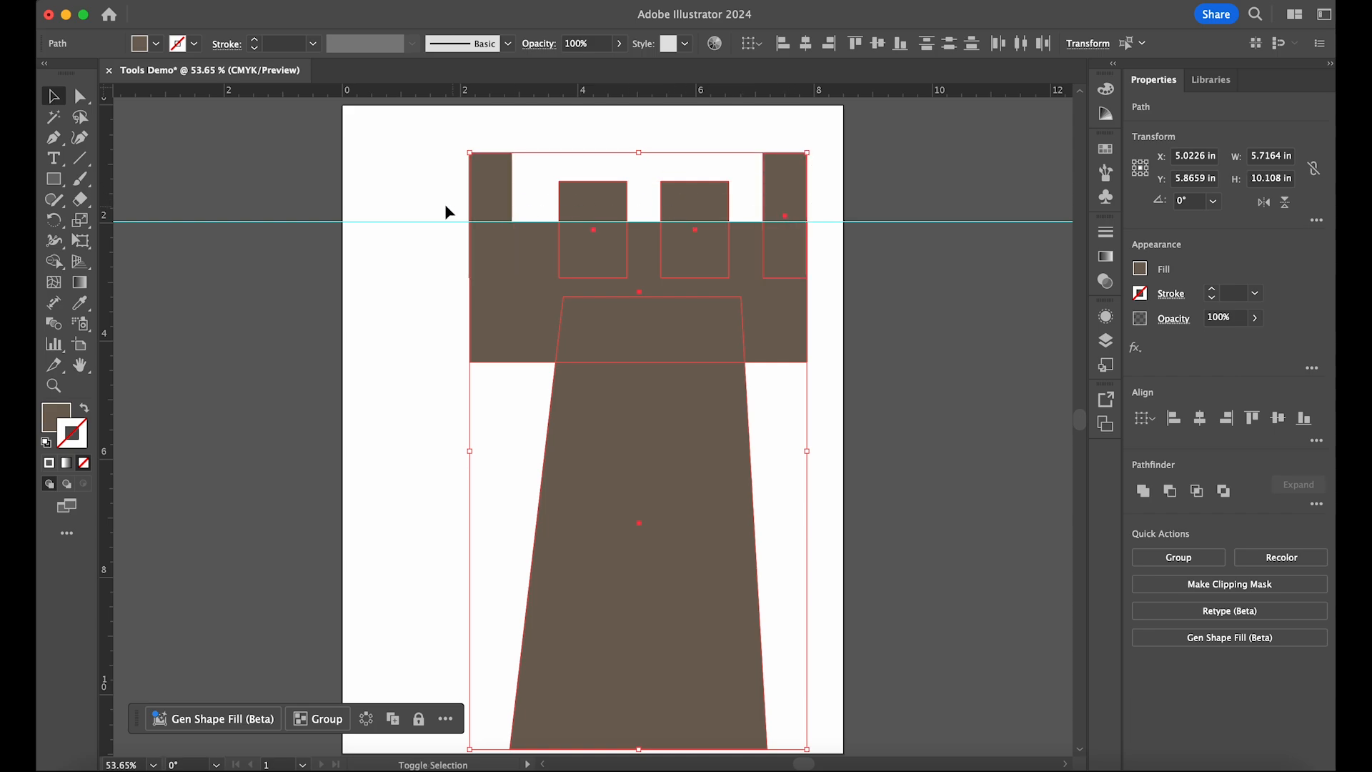
{"action": "left_click_drag", "start_coordinate": [691, 422], "coordinate": [655, 426]}
{"action": "left_click", "coordinate": [853, 370]}
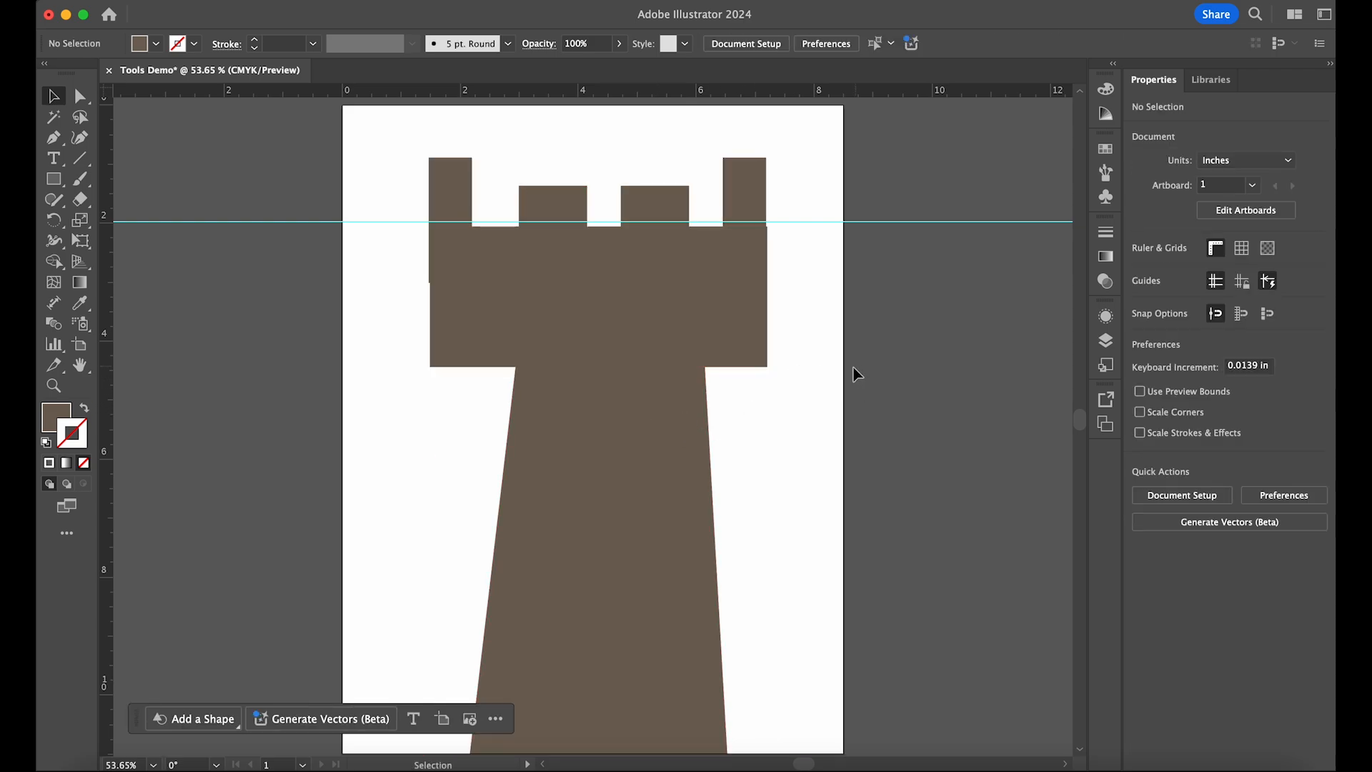
Step: Shift the right outer battlement slightly inward and down from the wide block's right end
{"action": "left_click", "coordinate": [741, 193]}
{"action": "left_click_drag", "start_coordinate": [740, 193], "coordinate": [733, 205]}
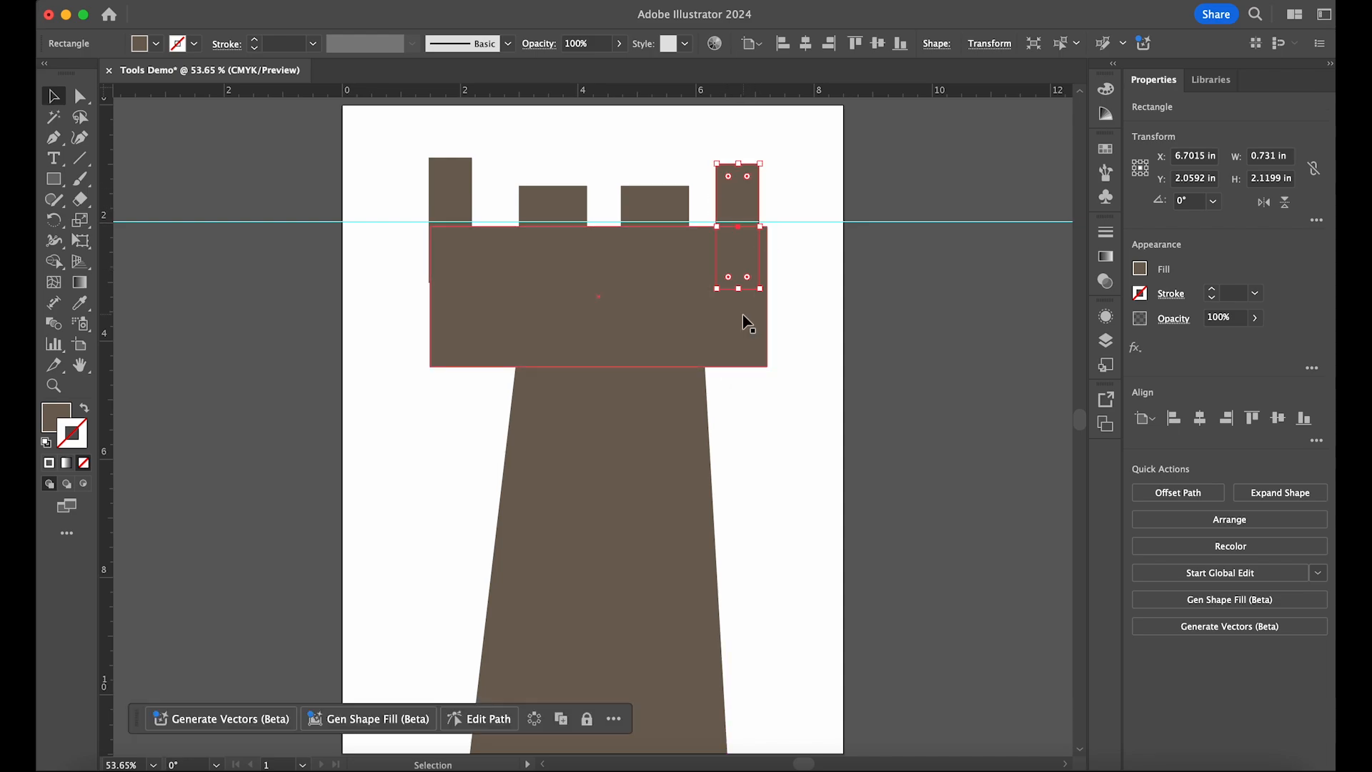
Step: Try to align the wide block alone to the right and undo the move
{"action": "left_click", "coordinate": [741, 335]}
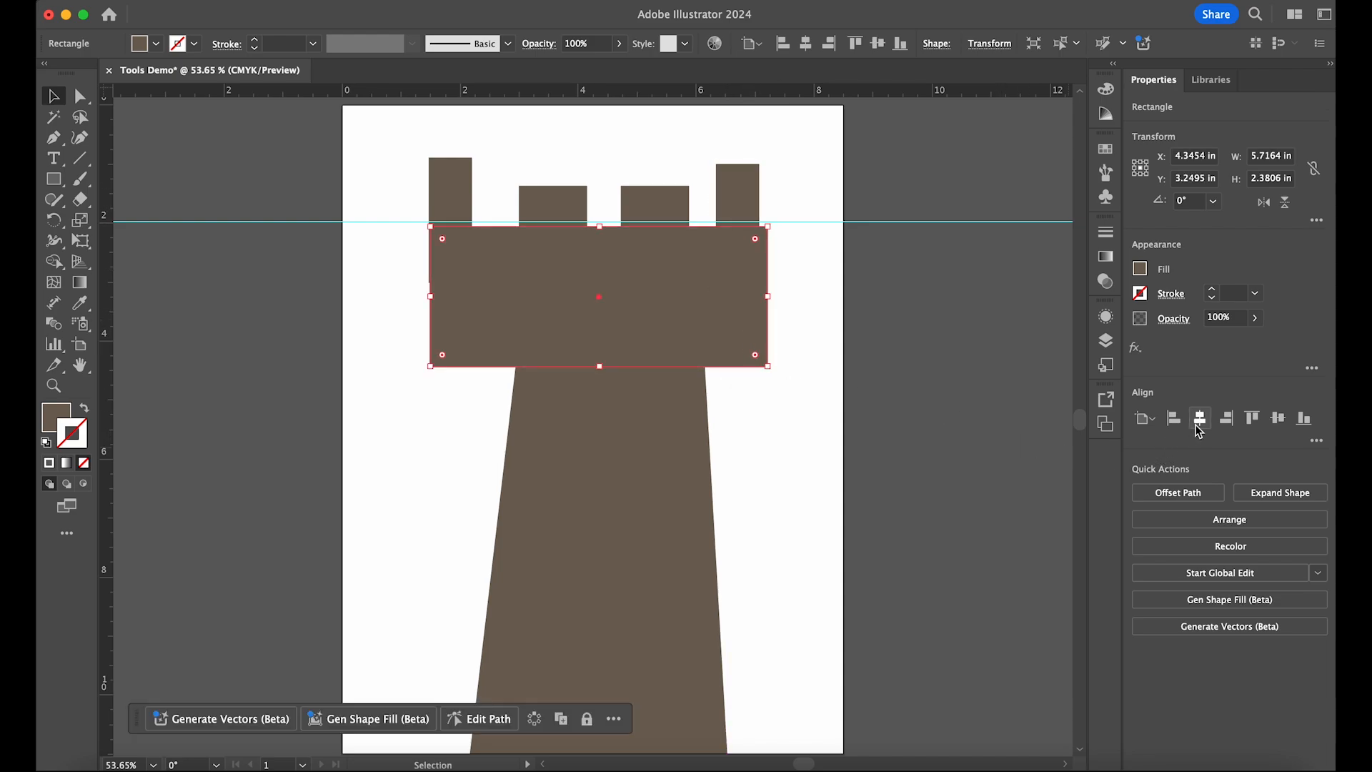
{"action": "left_click", "coordinate": [1226, 419]}
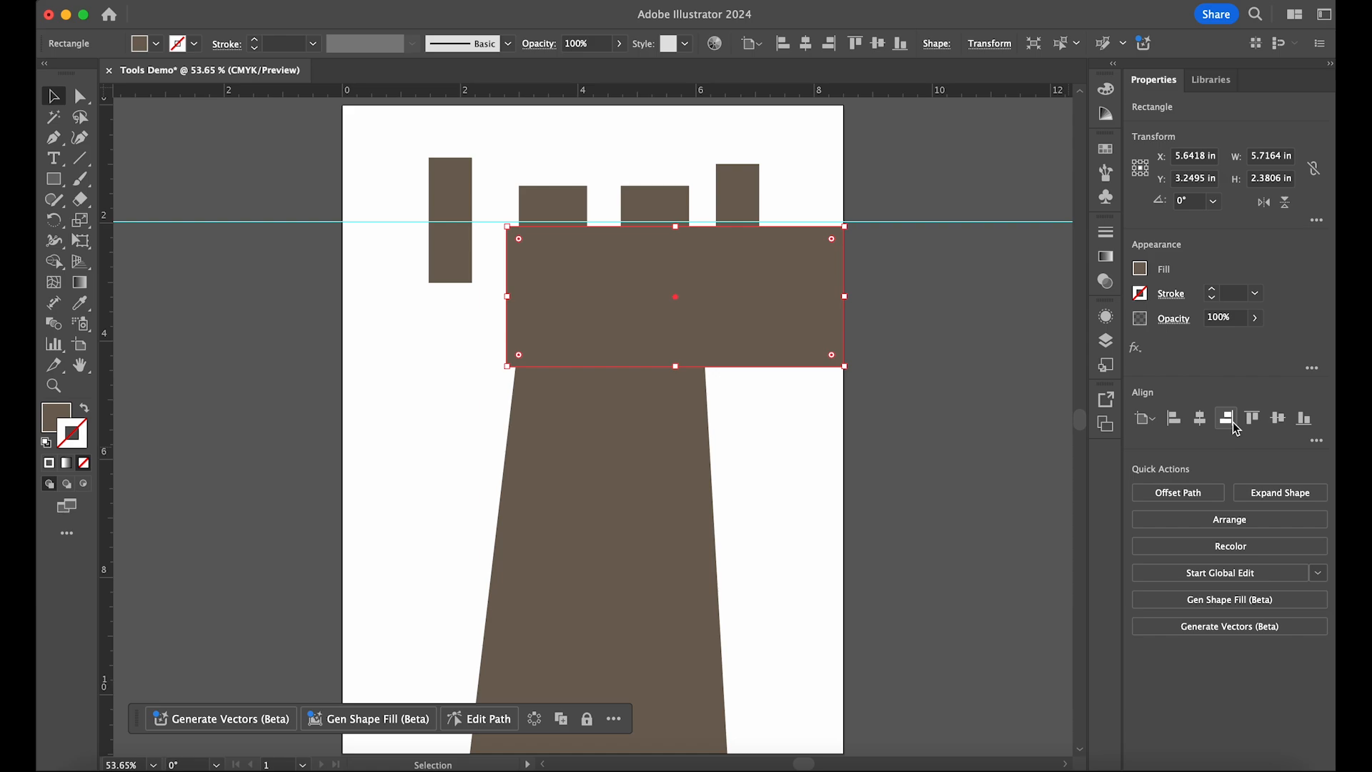
{"action": "key", "text": "super+z"}
Step: Align the right outer battlement and the wide block by their right edges
{"action": "left_click", "coordinate": [752, 197]}
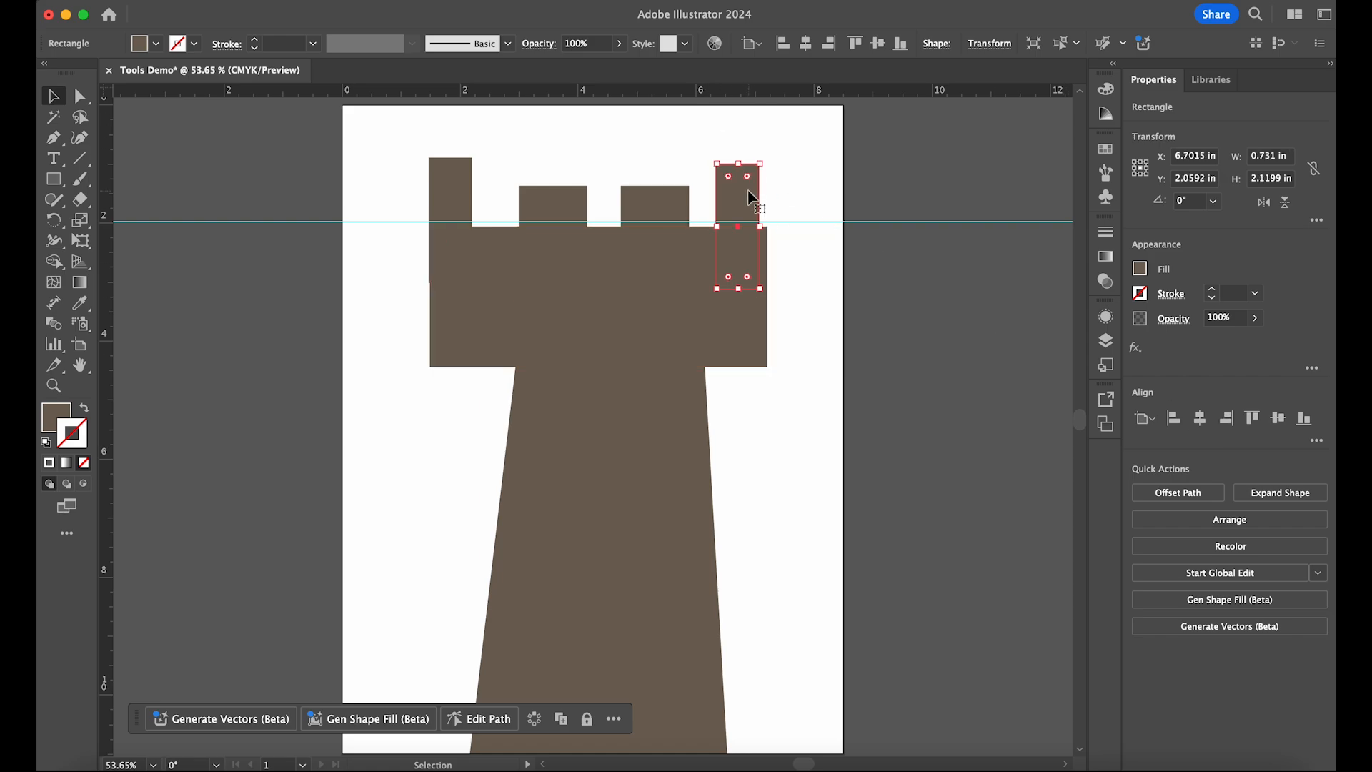
{"action": "left_click", "coordinate": [753, 313], "text": "shift"}
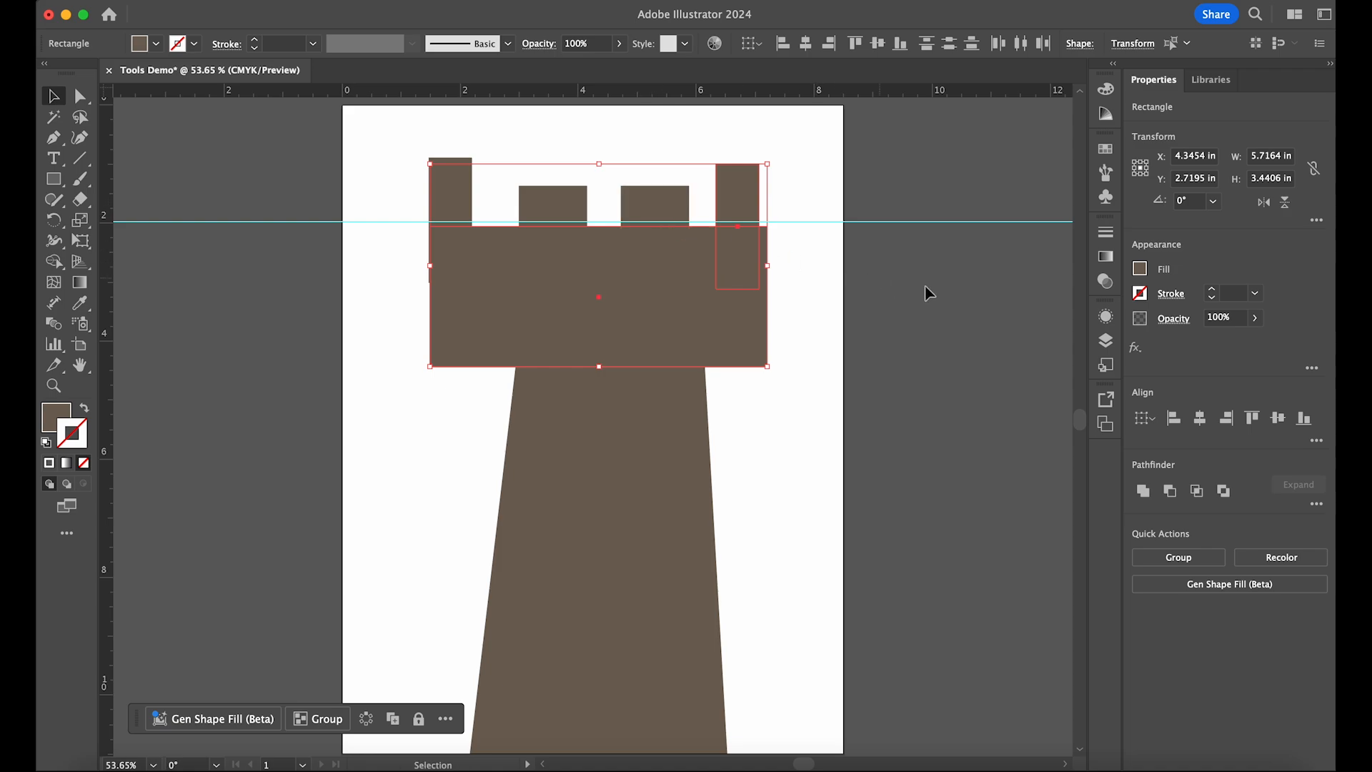
{"action": "left_click", "coordinate": [1227, 419]}
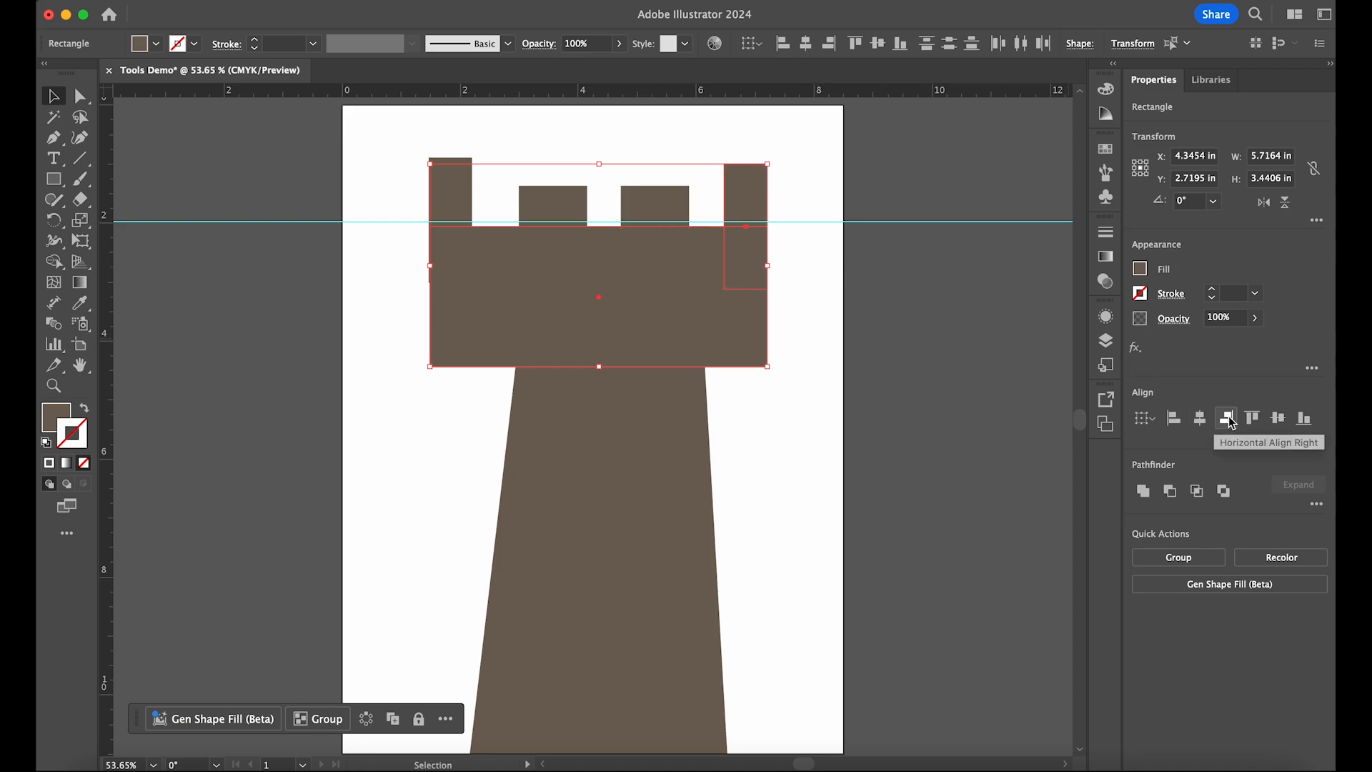
{"action": "left_click", "coordinate": [358, 181]}
Step: Align the left outer battlement and the wide block by their left edges and clear the selection
{"action": "left_click", "coordinate": [431, 199]}
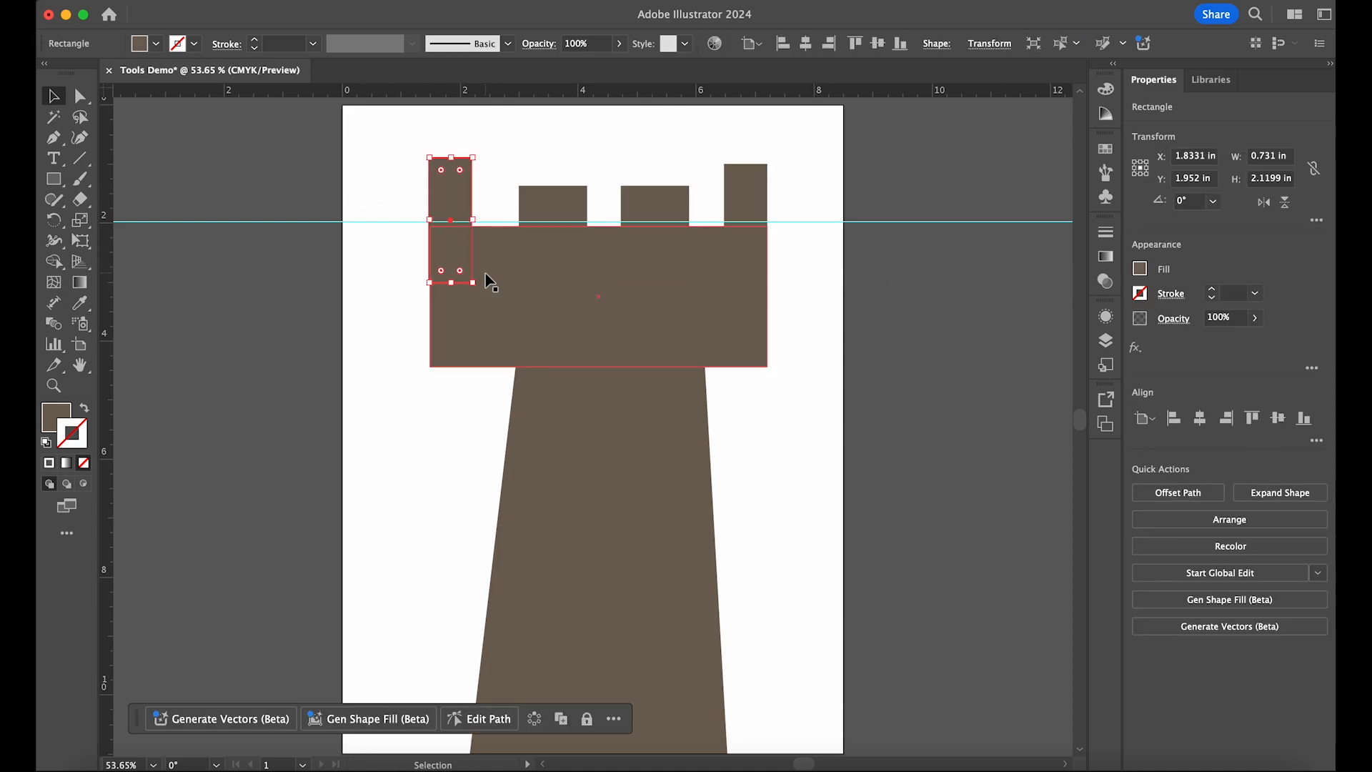
{"action": "left_click", "coordinate": [488, 279], "text": "shift"}
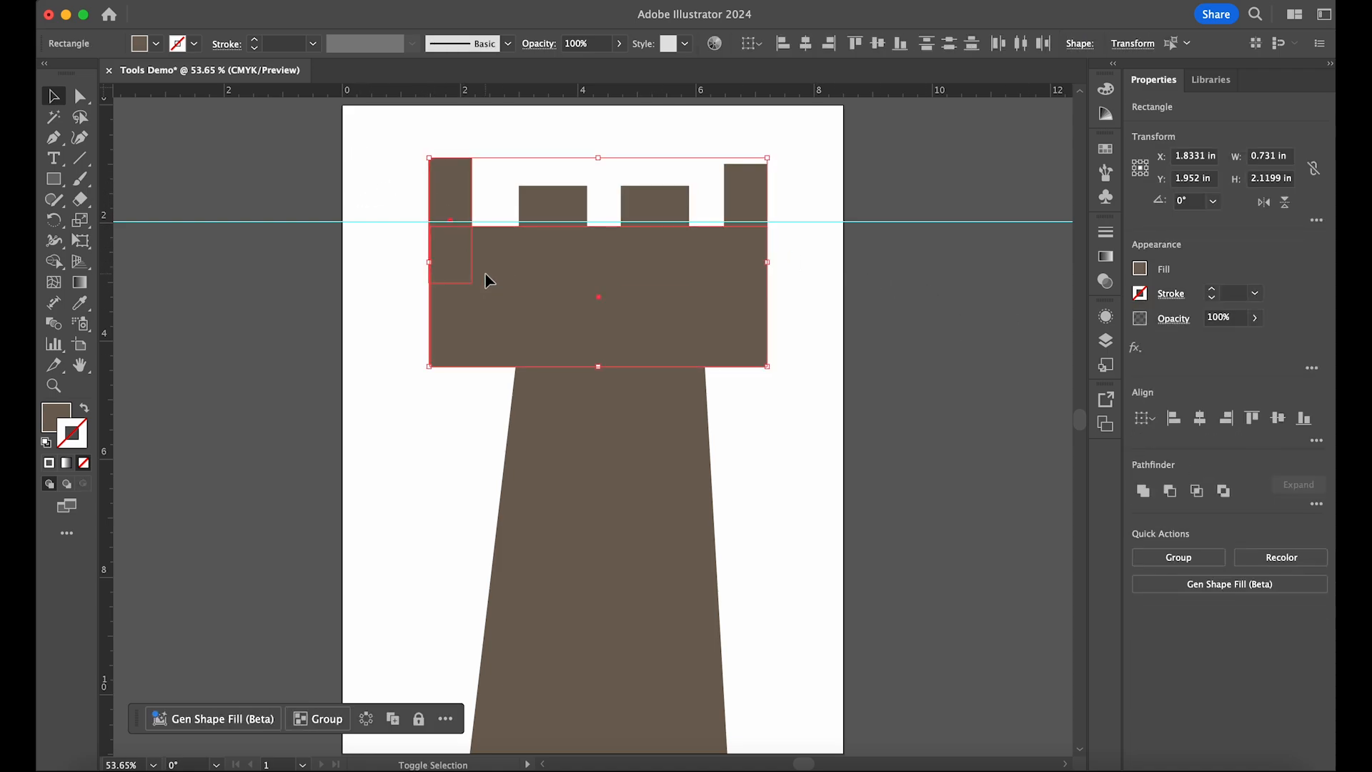
{"action": "left_click", "coordinate": [1174, 420]}
{"action": "left_click", "coordinate": [1015, 331]}
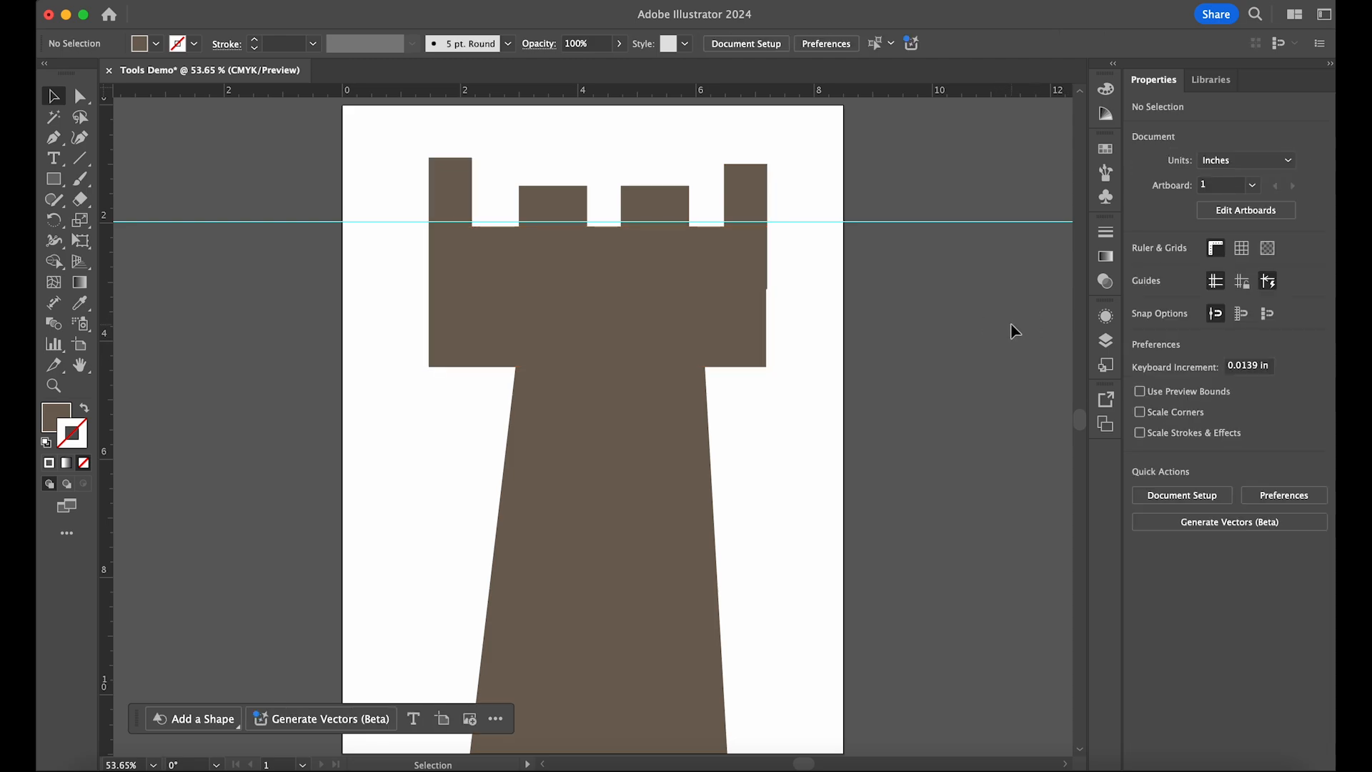
Step: Move both outer battlements outward and down so they overhang the wide block's ends, and select the block
{"action": "left_click_drag", "start_coordinate": [738, 192], "coordinate": [750, 201]}
{"action": "mouse_move", "coordinate": [451, 178]}
{"action": "left_mouse_down"}
{"action": "mouse_move", "coordinate": [427, 185]}
{"action": "mouse_move", "coordinate": [438, 194]}
{"action": "left_mouse_up"}
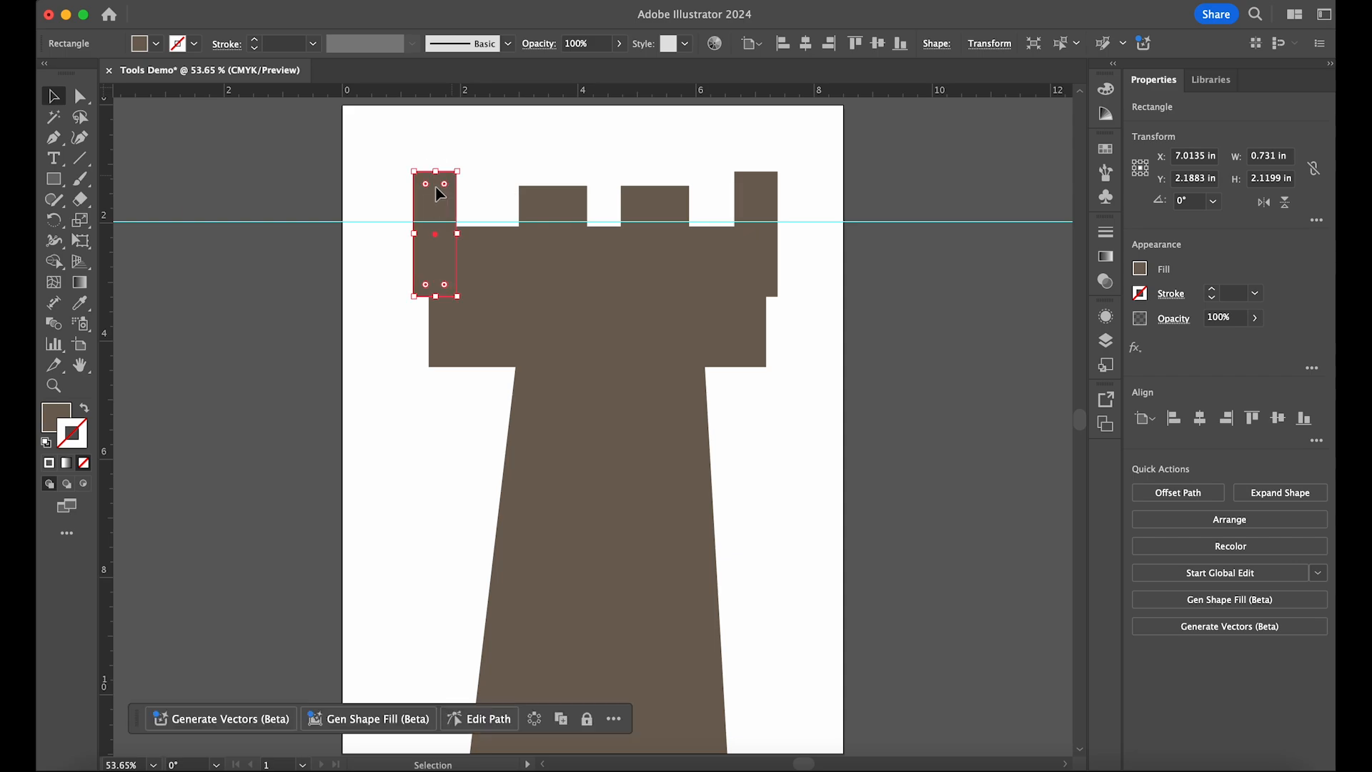
{"action": "left_click", "coordinate": [538, 303]}
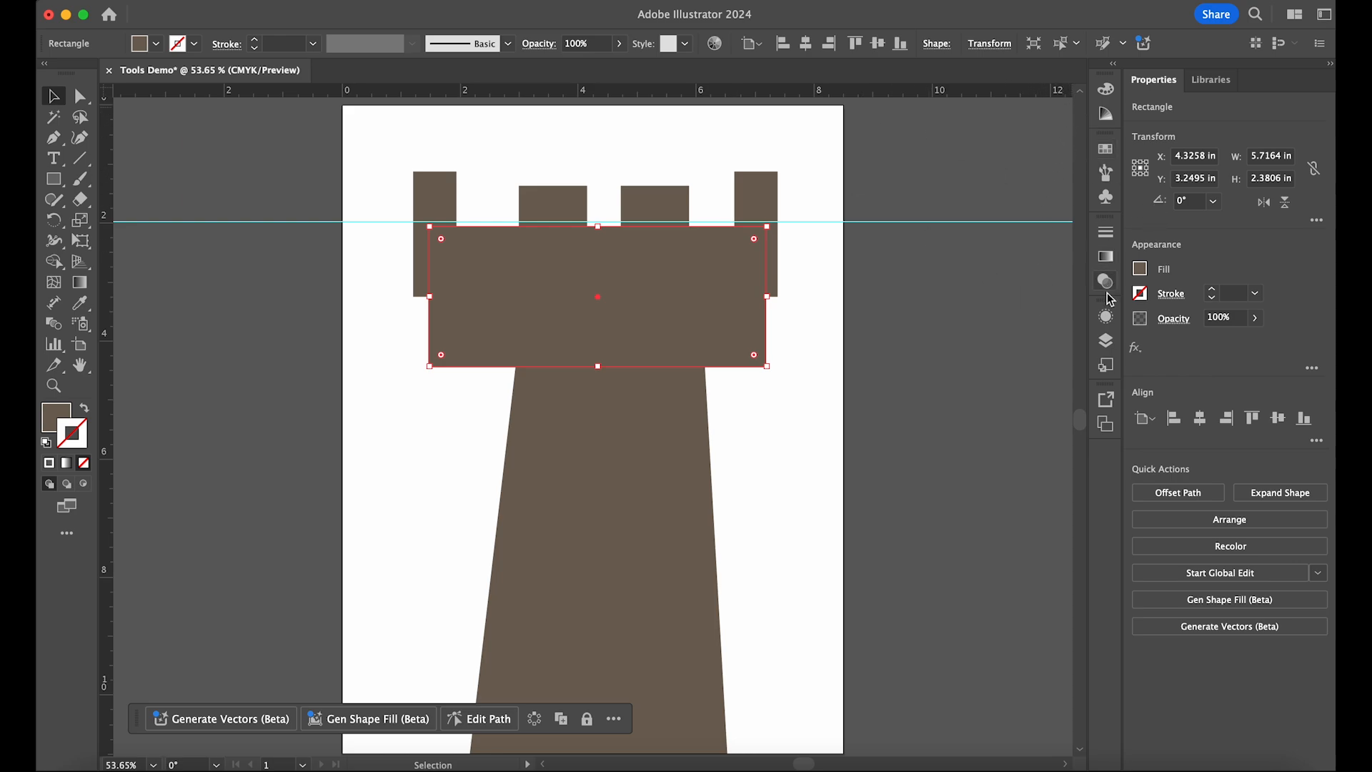
Step: Open the Pathfinder options and place them beside the artboard, clear of the tower
{"action": "left_click", "coordinate": [405, 3]}
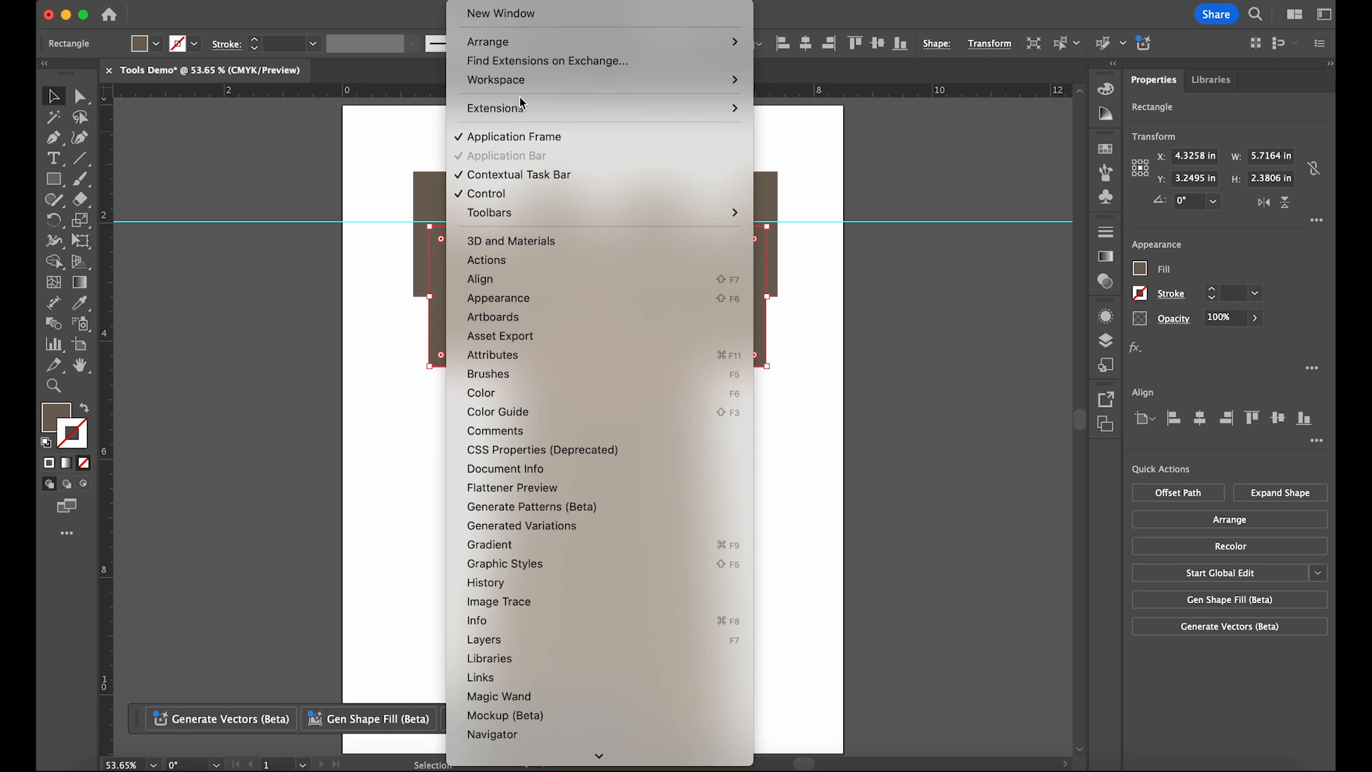
{"action": "scroll", "coordinate": [591, 641], "scroll_direction": "down", "scroll_amount": 3}
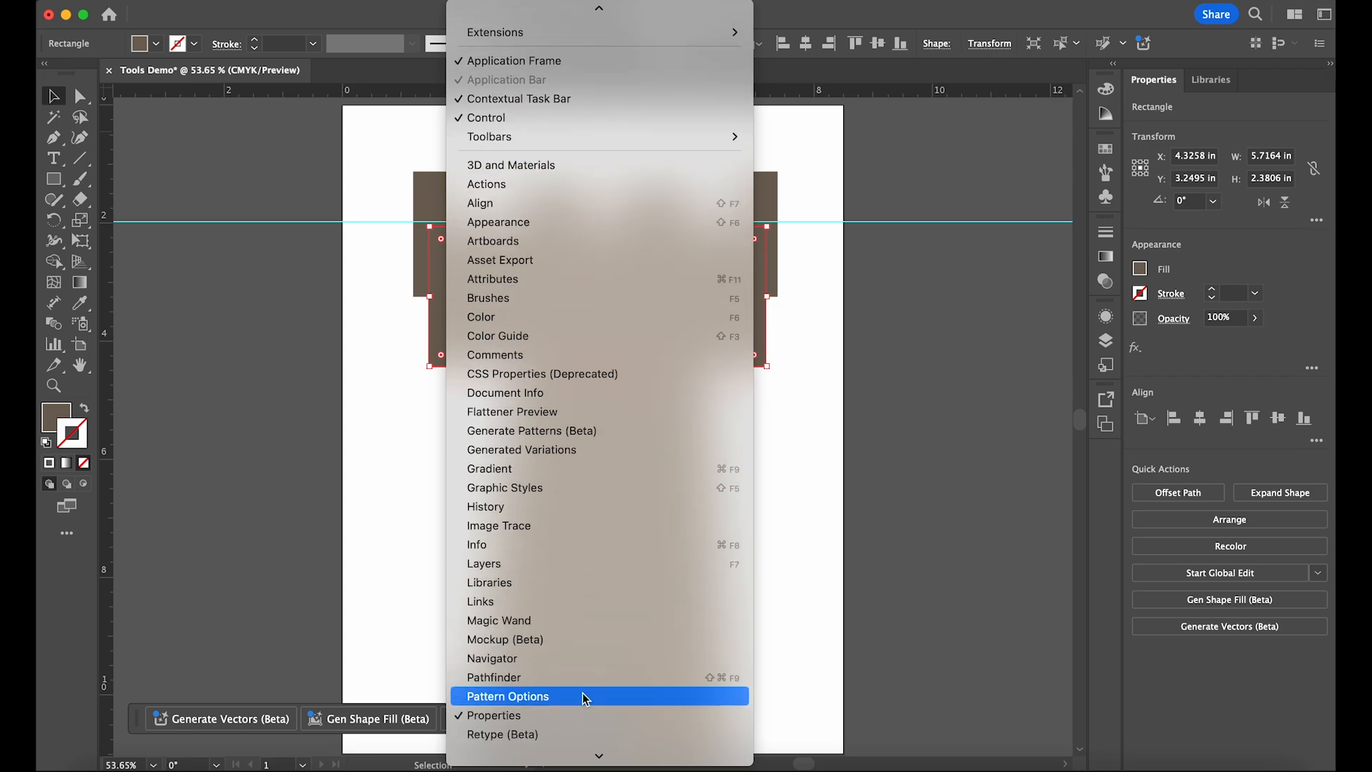
{"action": "left_click", "coordinate": [592, 676]}
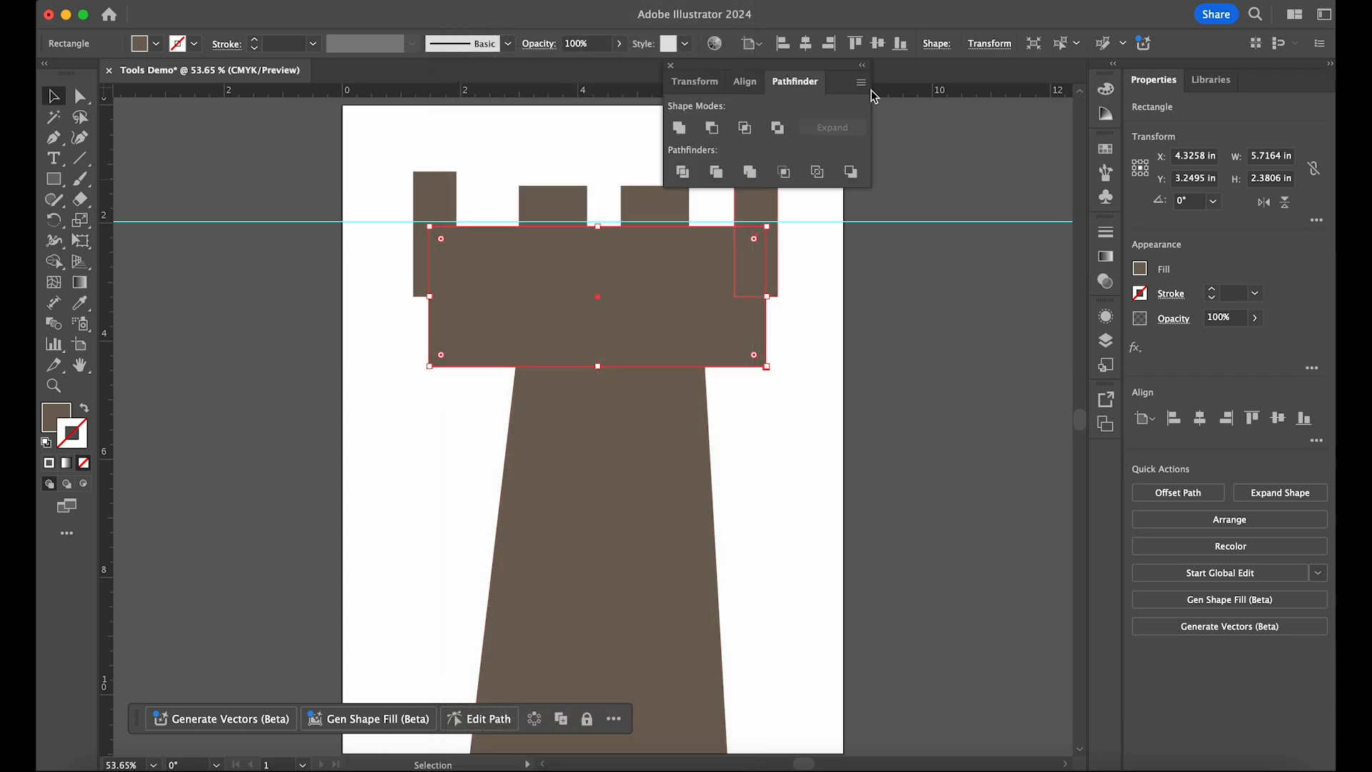
{"action": "left_click_drag", "start_coordinate": [840, 74], "coordinate": [1031, 151]}
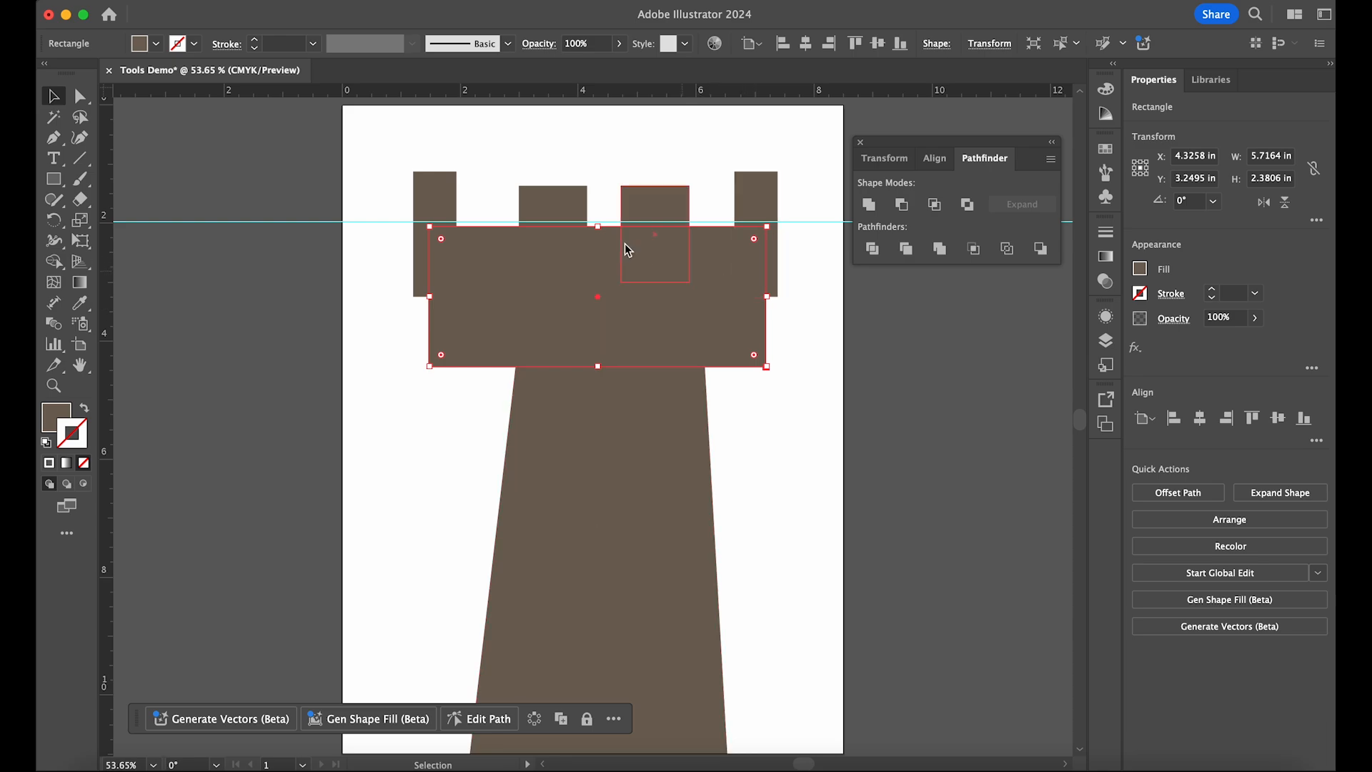
Step: Unite the right outer battlement with the wide block using Pathfinder
{"action": "left_click", "coordinate": [762, 189]}
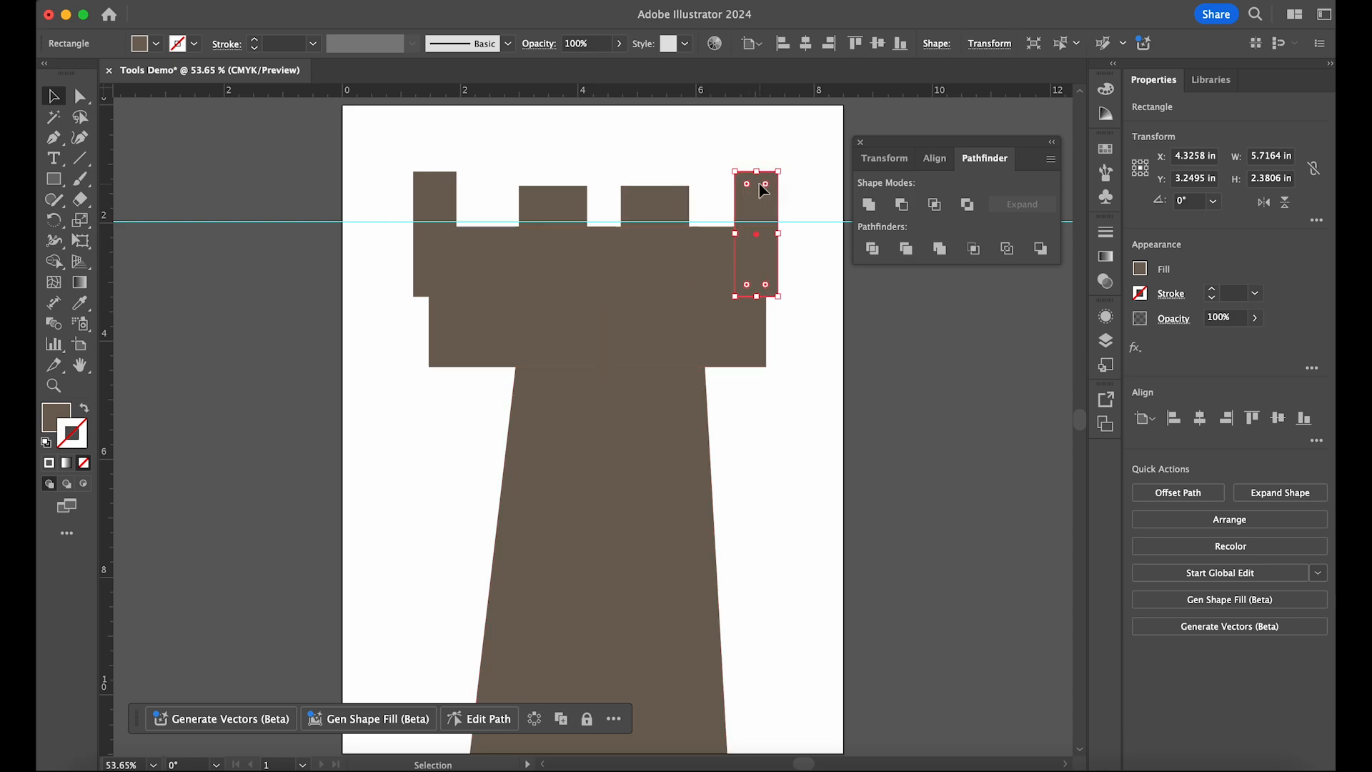
{"action": "left_click", "coordinate": [694, 295], "text": "shift"}
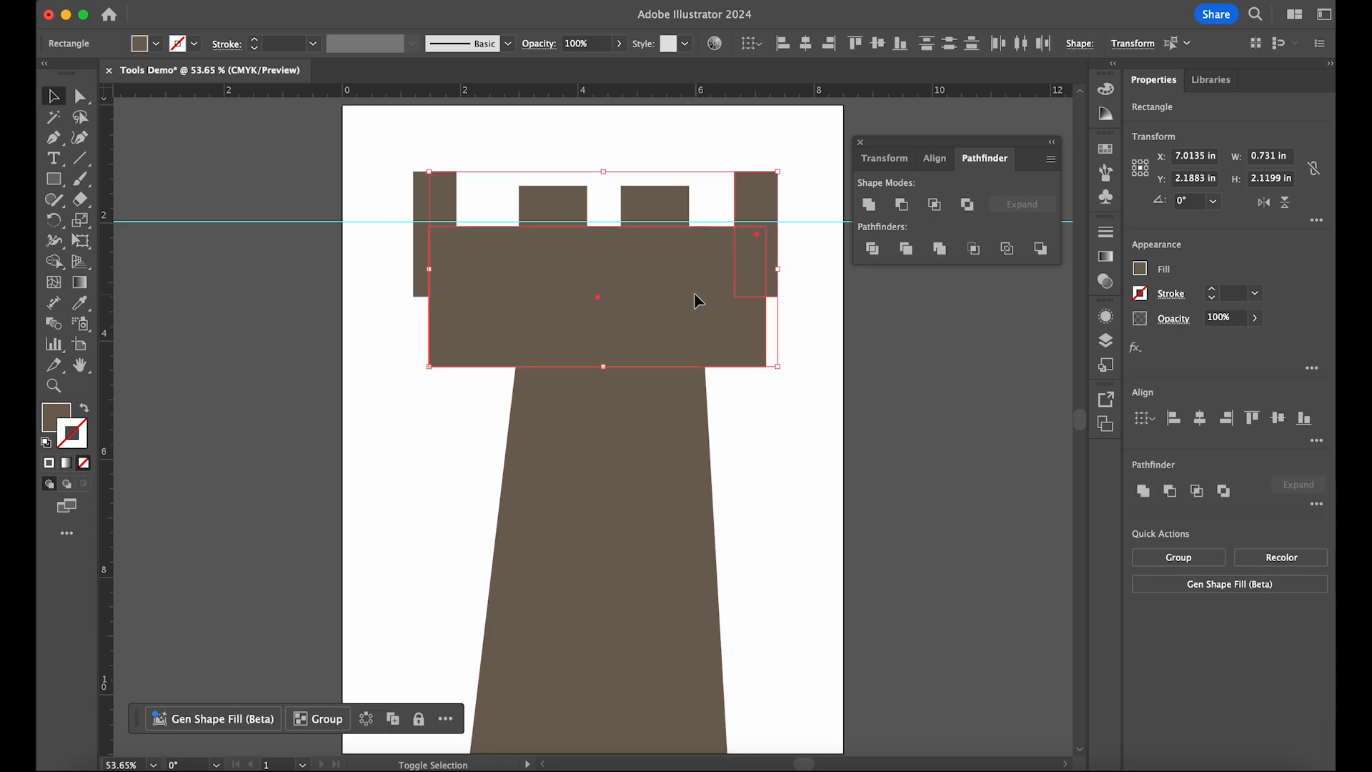
{"action": "left_click", "coordinate": [869, 206]}
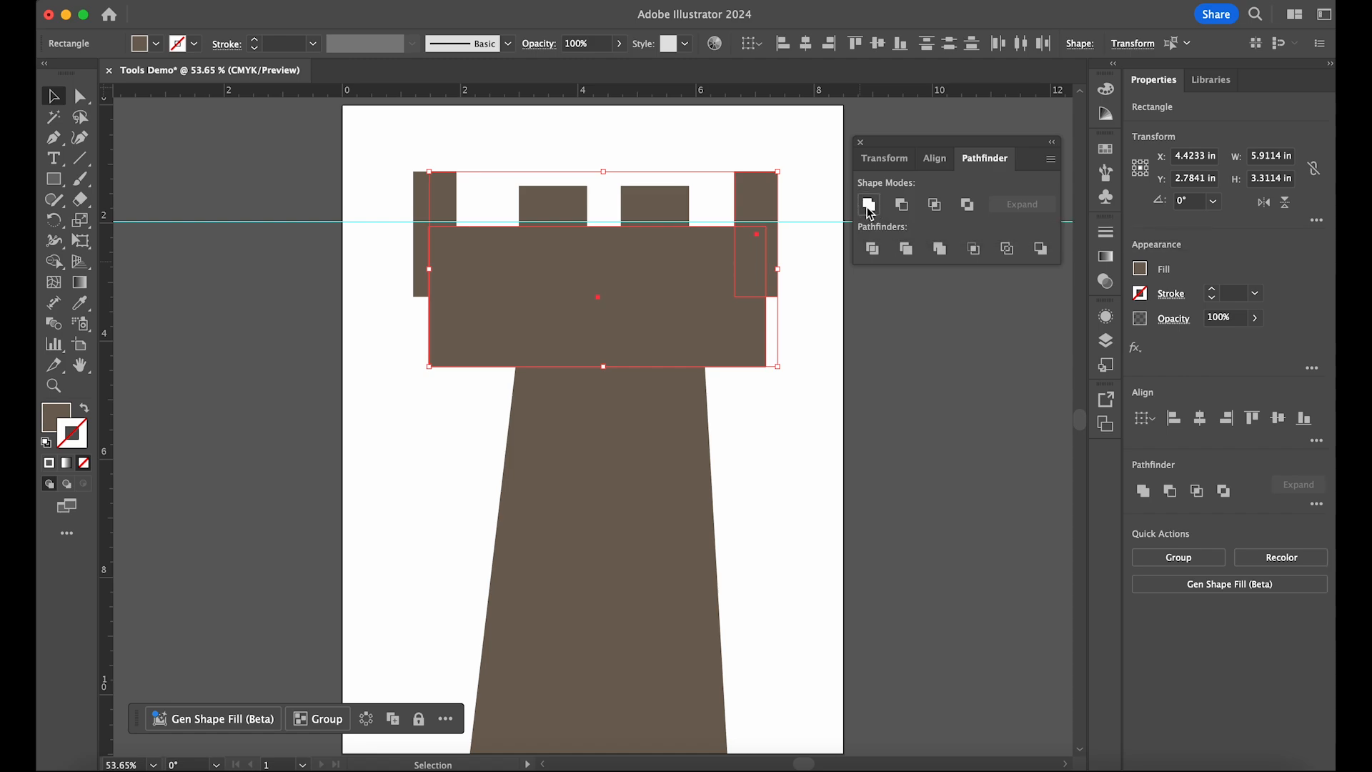
Step: Select the left outer and left inner battlements and apply Pathfinder Unite to the pair
{"action": "left_click", "coordinate": [421, 161]}
{"action": "left_click", "coordinate": [432, 196]}
{"action": "left_click", "coordinate": [521, 275], "text": "shift"}
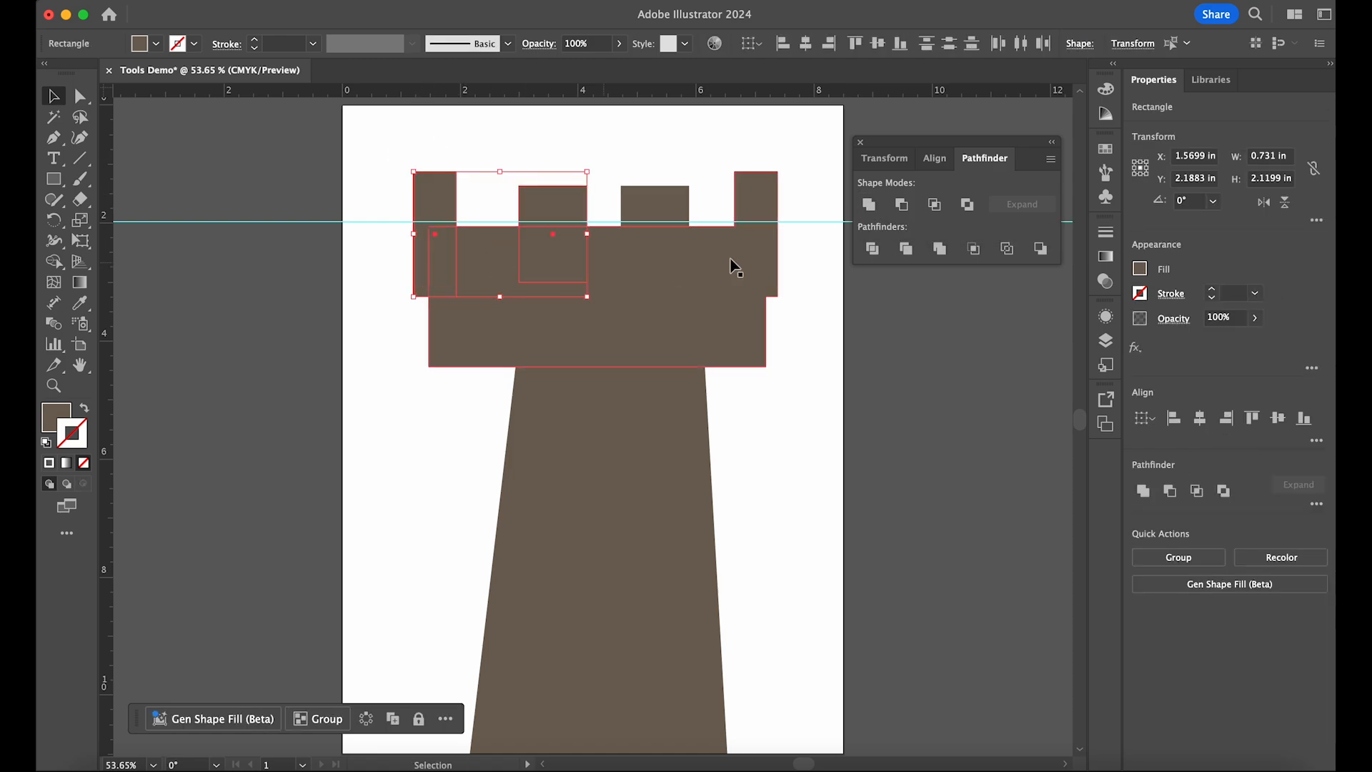
{"action": "left_click", "coordinate": [869, 206]}
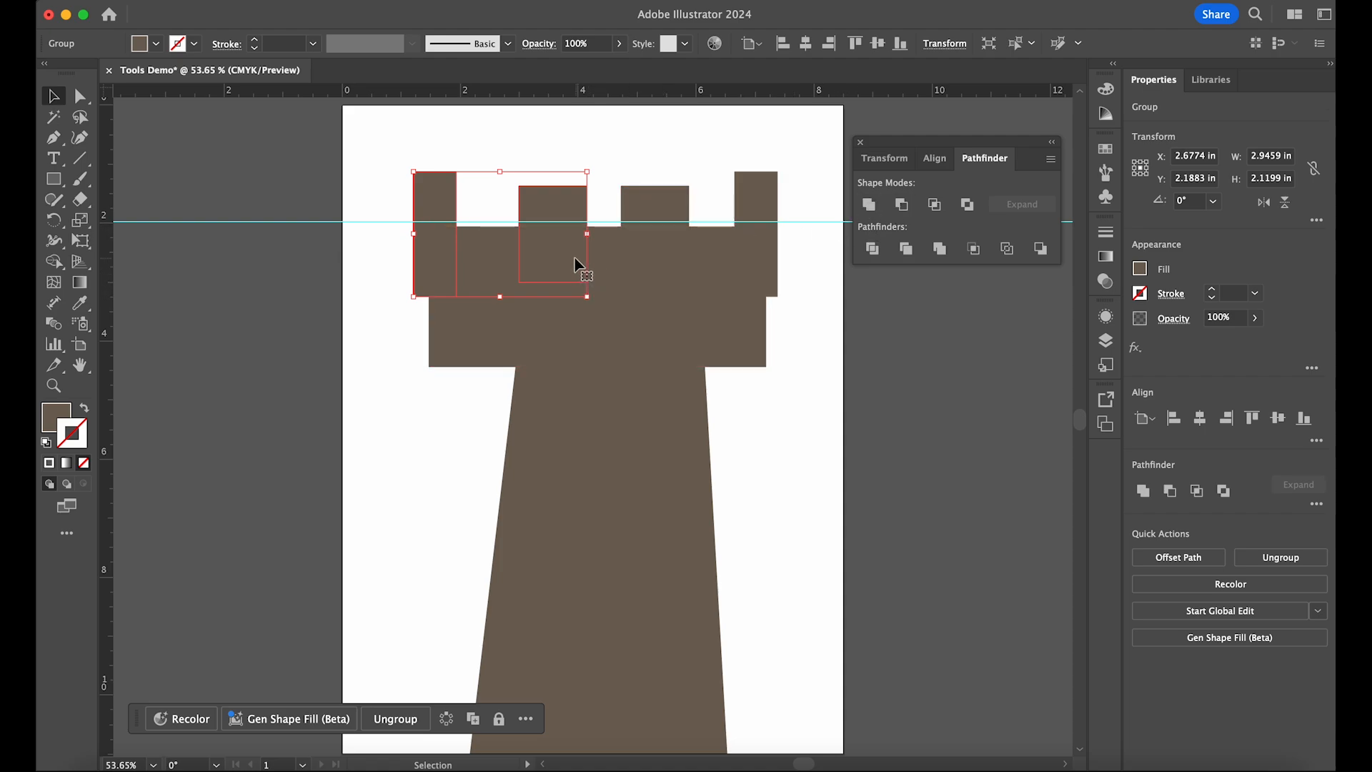
Step: Unite the pair of left battlements with the wide block, test-move the merged shape and undo that move
{"action": "left_click", "coordinate": [556, 322]}
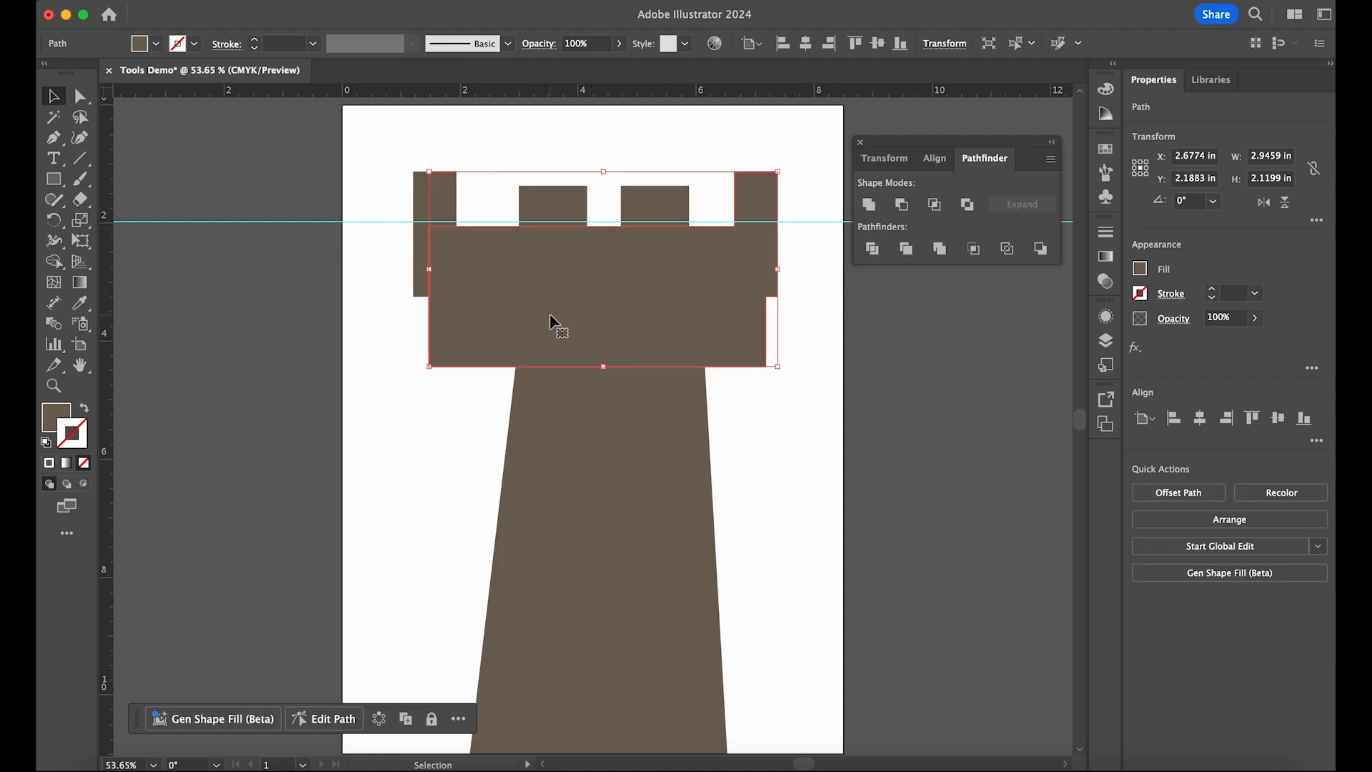
{"action": "left_click", "coordinate": [431, 202], "text": "shift"}
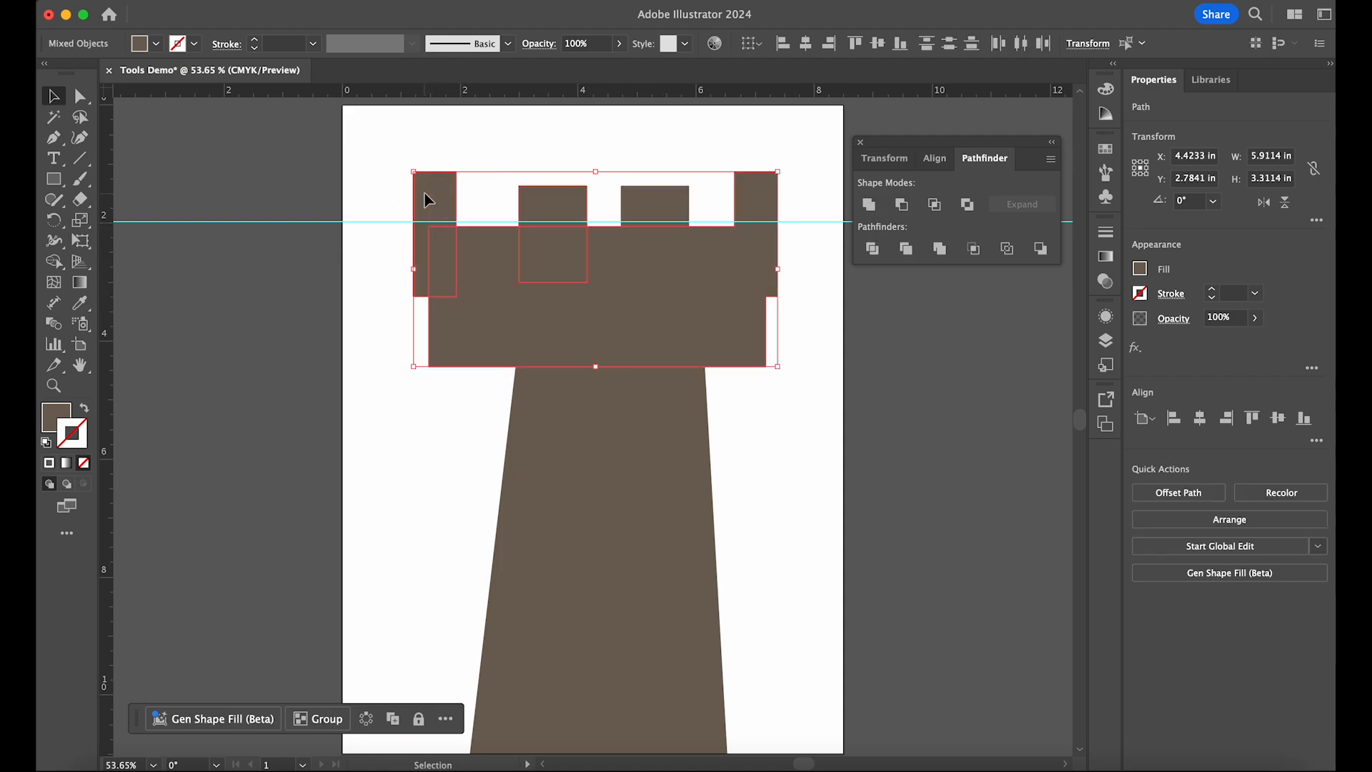
{"action": "left_click", "coordinate": [871, 206]}
{"action": "mouse_move", "coordinate": [602, 290]}
{"action": "left_mouse_down"}
{"action": "mouse_move", "coordinate": [613, 223]}
{"action": "mouse_move", "coordinate": [660, 306]}
{"action": "mouse_move", "coordinate": [574, 276]}
{"action": "mouse_move", "coordinate": [582, 283]}
{"action": "left_mouse_up"}
{"action": "key", "text": "super+z"}
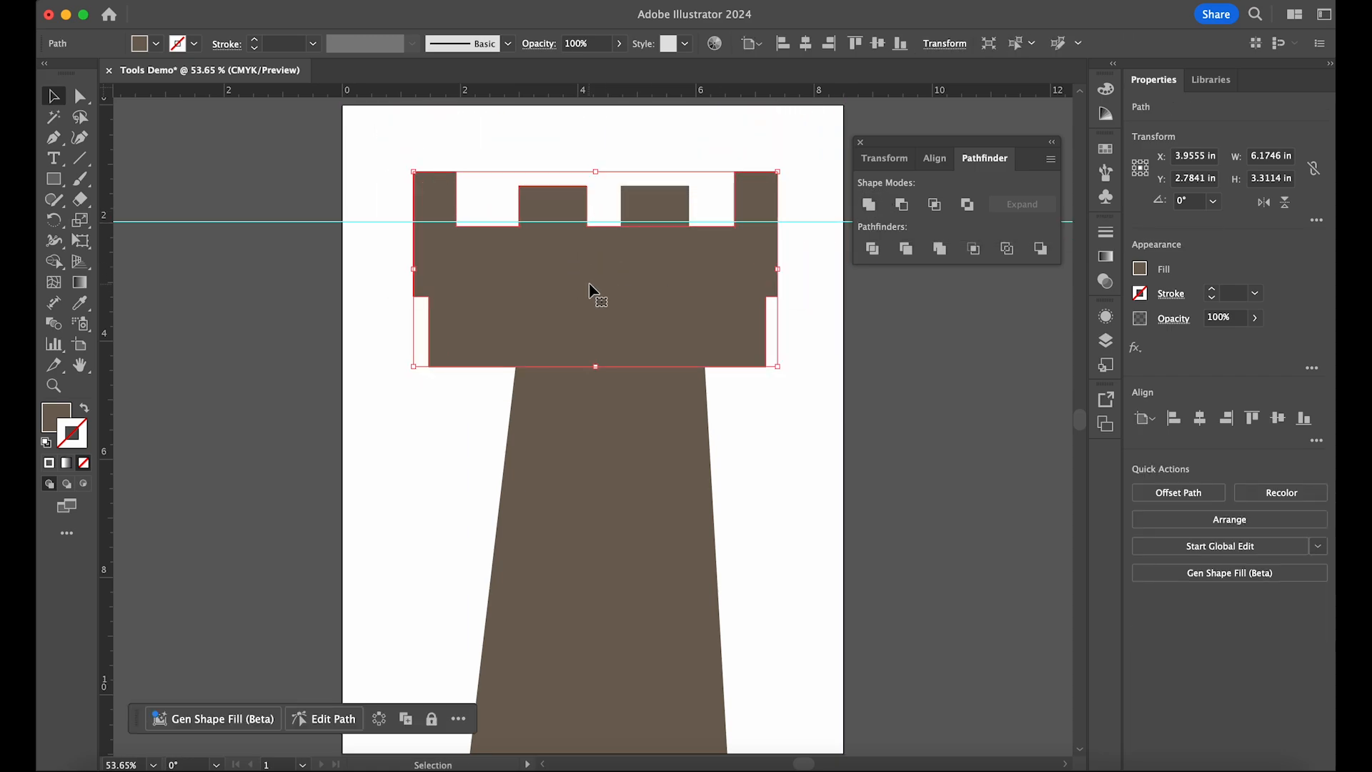
Step: Unite the right inner battlement with the wide block and move the merged top up about 0.4 in
{"action": "left_click", "coordinate": [637, 202], "text": "shift"}
{"action": "left_click", "coordinate": [872, 207]}
{"action": "left_click_drag", "start_coordinate": [663, 302], "coordinate": [655, 270]}
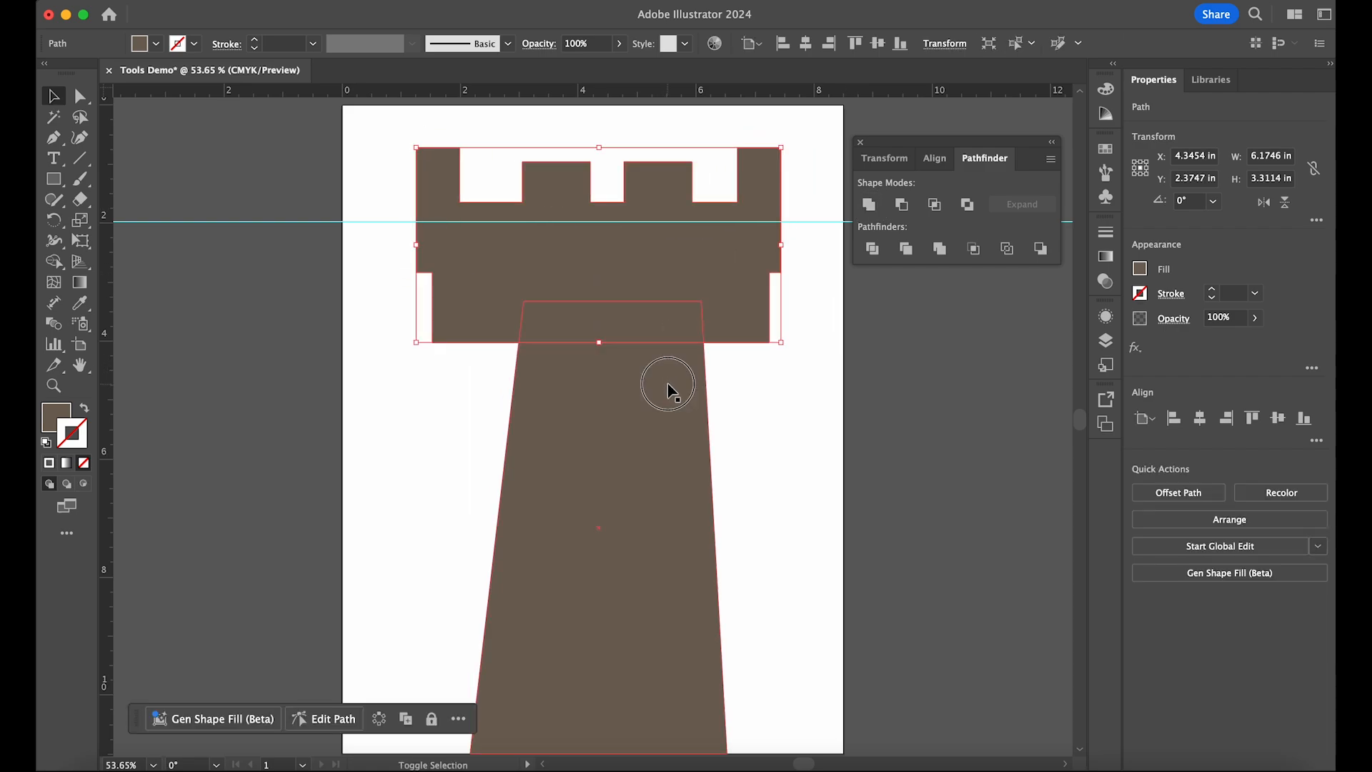
Step: Unite the battlemented top with the tapered tower body into one shape
{"action": "left_click", "coordinate": [670, 384], "text": "shift"}
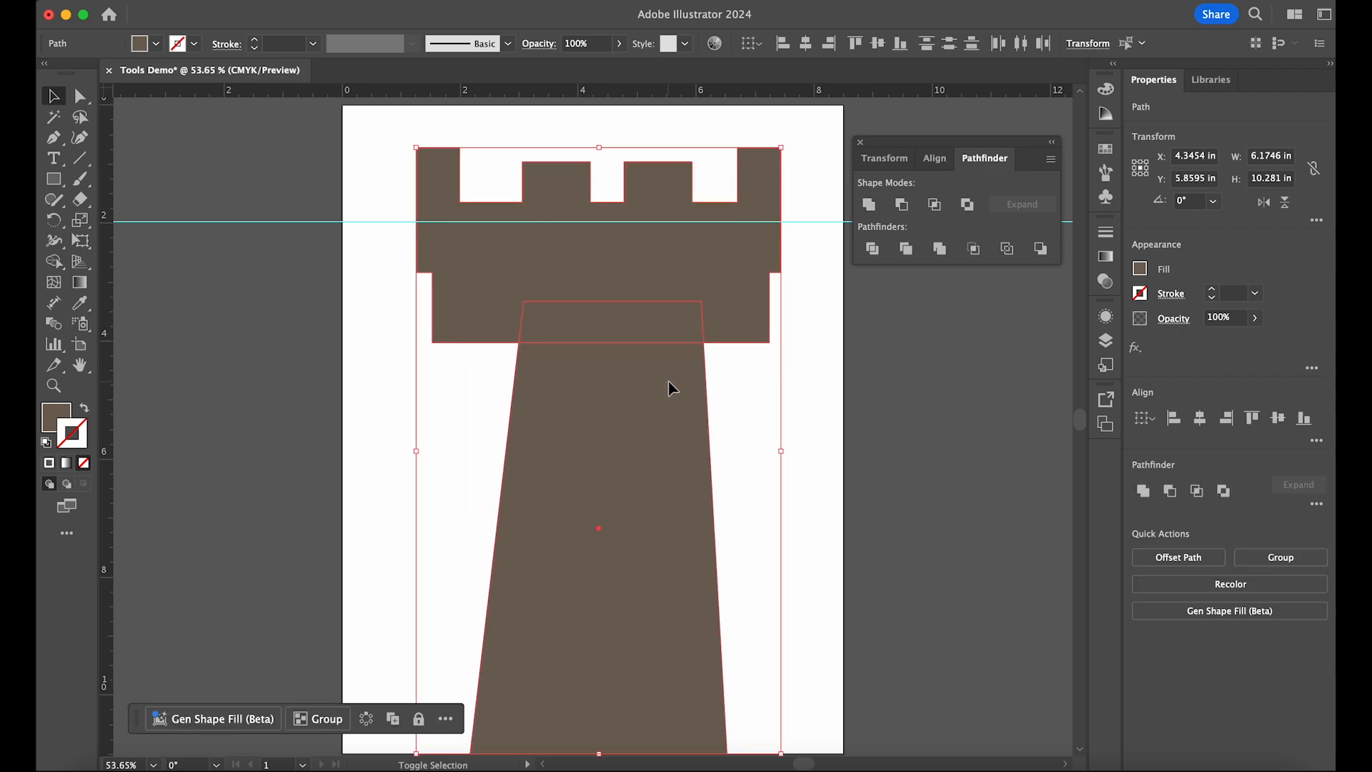
{"action": "left_click", "coordinate": [867, 209]}
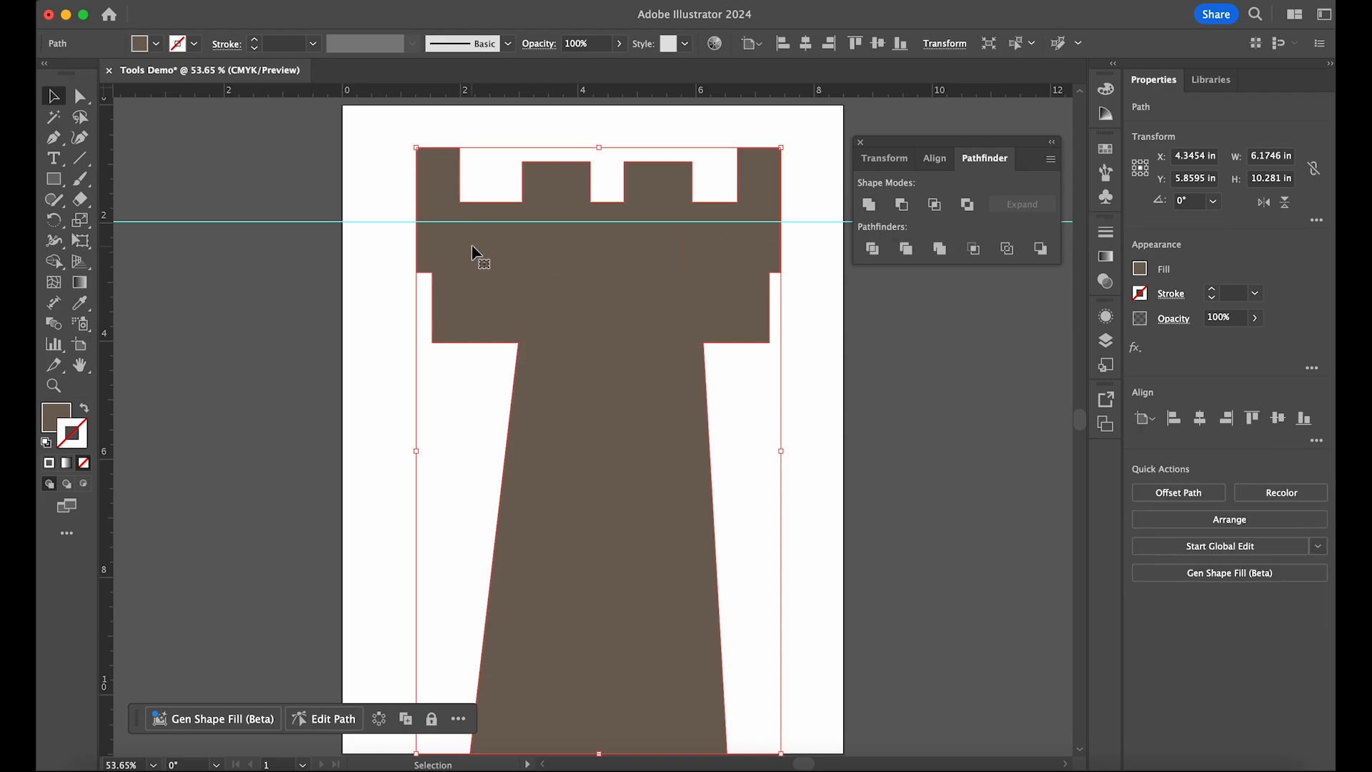
Step: Draw a window rectangle in the wide block's upper left area and widen it to about 1.24 by 0.92 in
{"action": "key", "text": "m"}
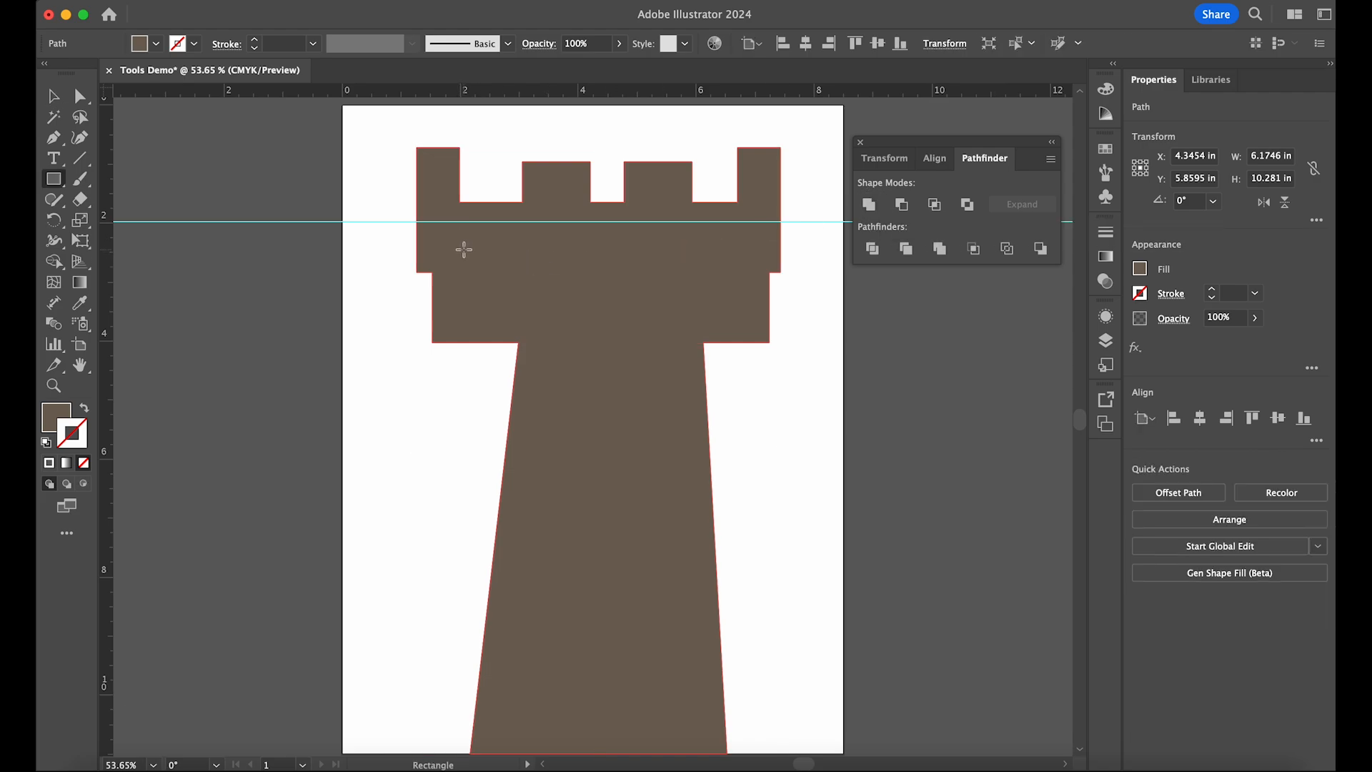
{"action": "left_click_drag", "start_coordinate": [465, 237], "coordinate": [528, 290]}
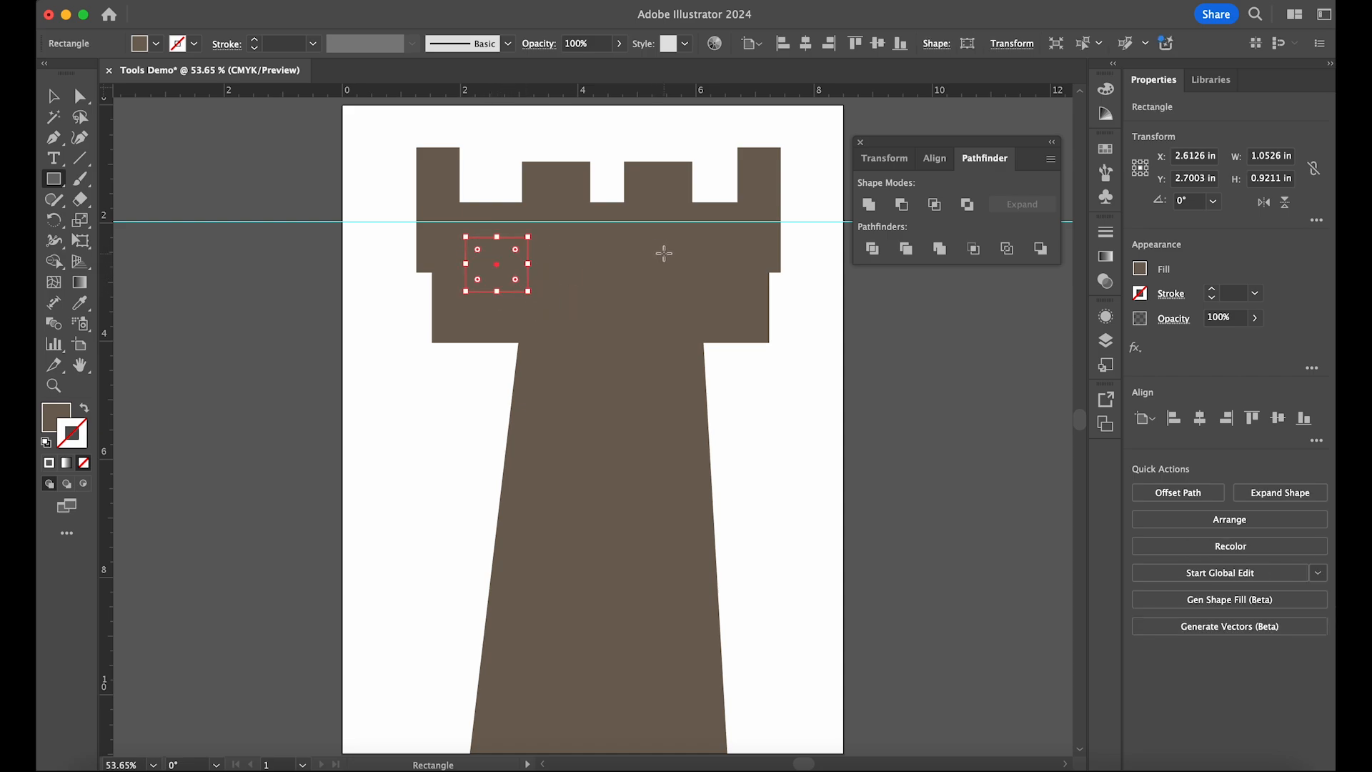
{"action": "left_click_drag", "start_coordinate": [678, 243], "coordinate": [749, 283]}
{"action": "key", "text": "ctrl+z"}
{"action": "left_click_drag", "start_coordinate": [529, 265], "coordinate": [539, 264]}
Step: Fill the window rectangle with light brown and duplicate it across the block to make a row of three
{"action": "left_click", "coordinate": [157, 44]}
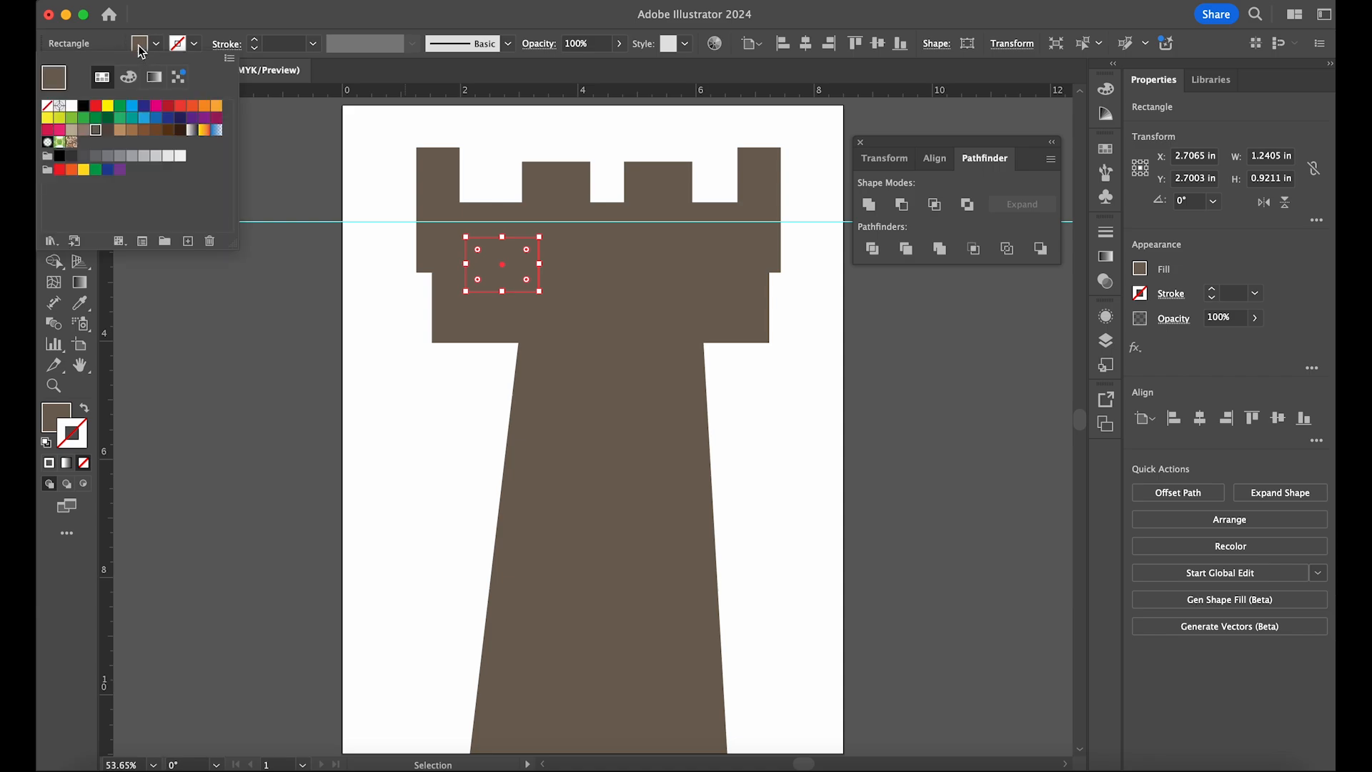
{"action": "left_click", "coordinate": [119, 129]}
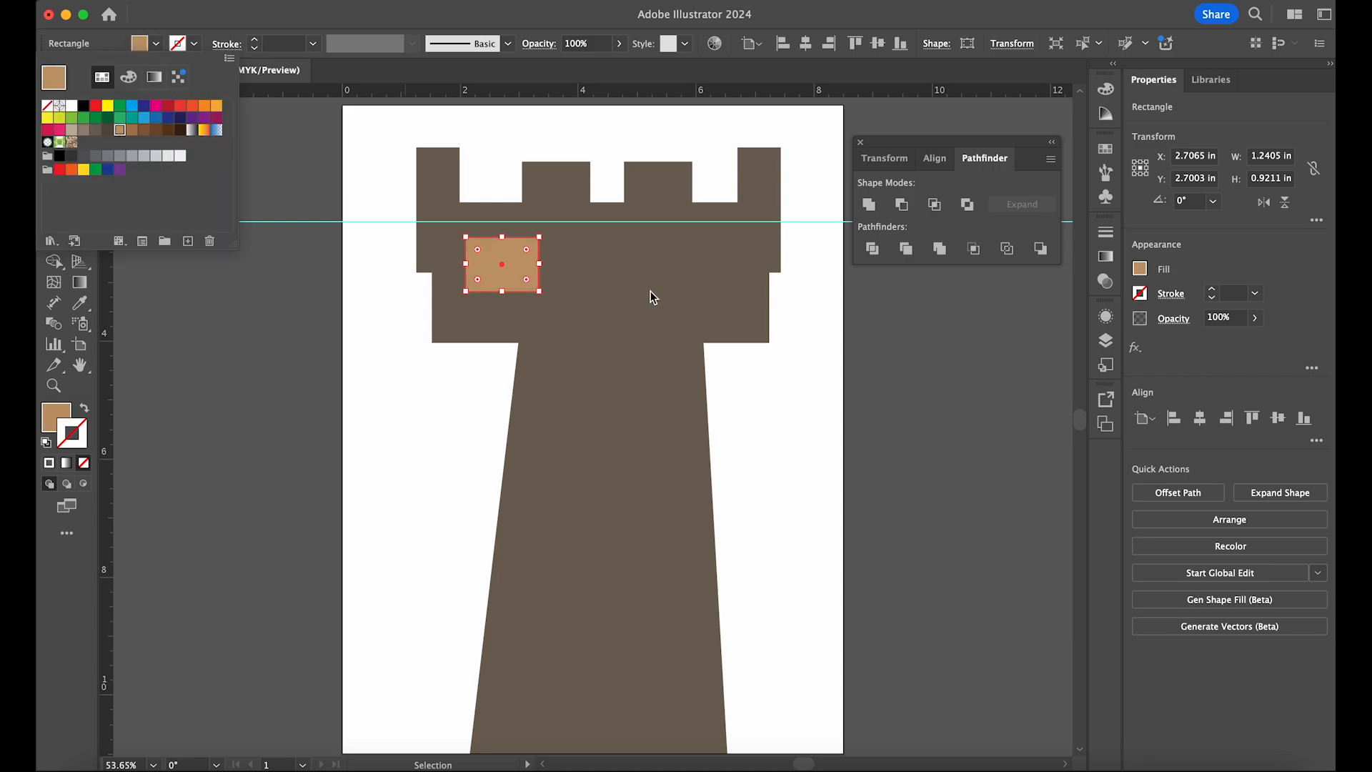
{"action": "left_click", "coordinate": [524, 269]}
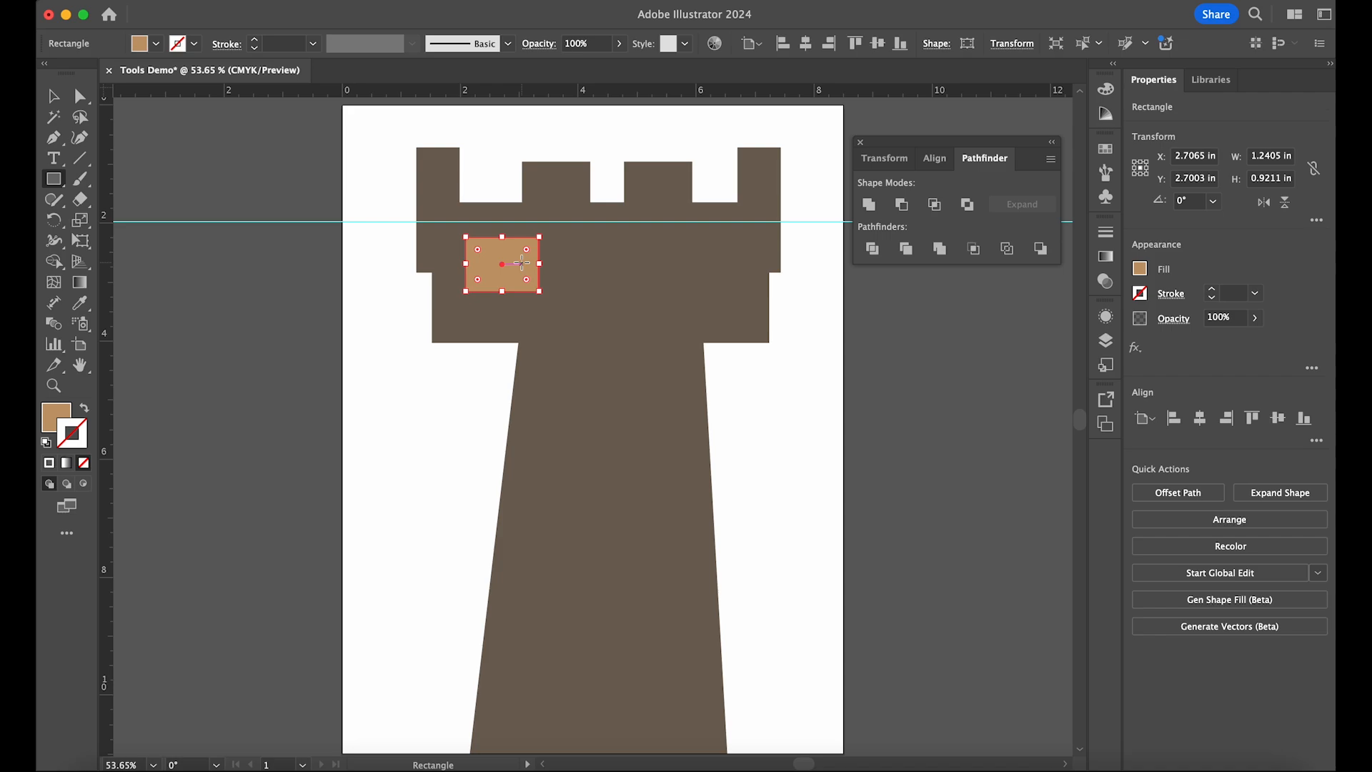
{"action": "key", "text": "v"}
{"action": "left_click_drag", "start_coordinate": [525, 265], "coordinate": [628, 266]}
Step: Cut the three light brown rectangles out of the tower with Minus Front and move the tower up about 0.3 in
{"action": "left_click", "coordinate": [582, 336], "text": "shift"}
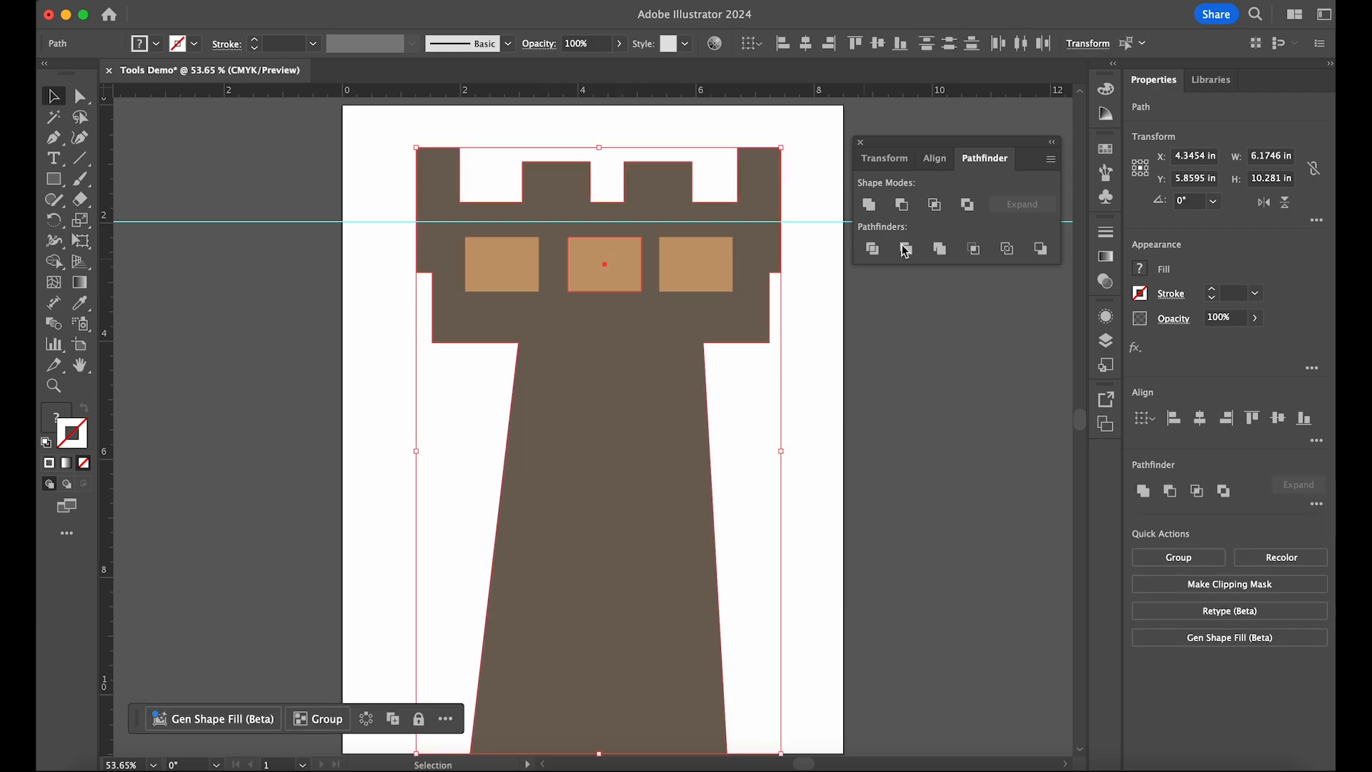
{"action": "left_click", "coordinate": [903, 206]}
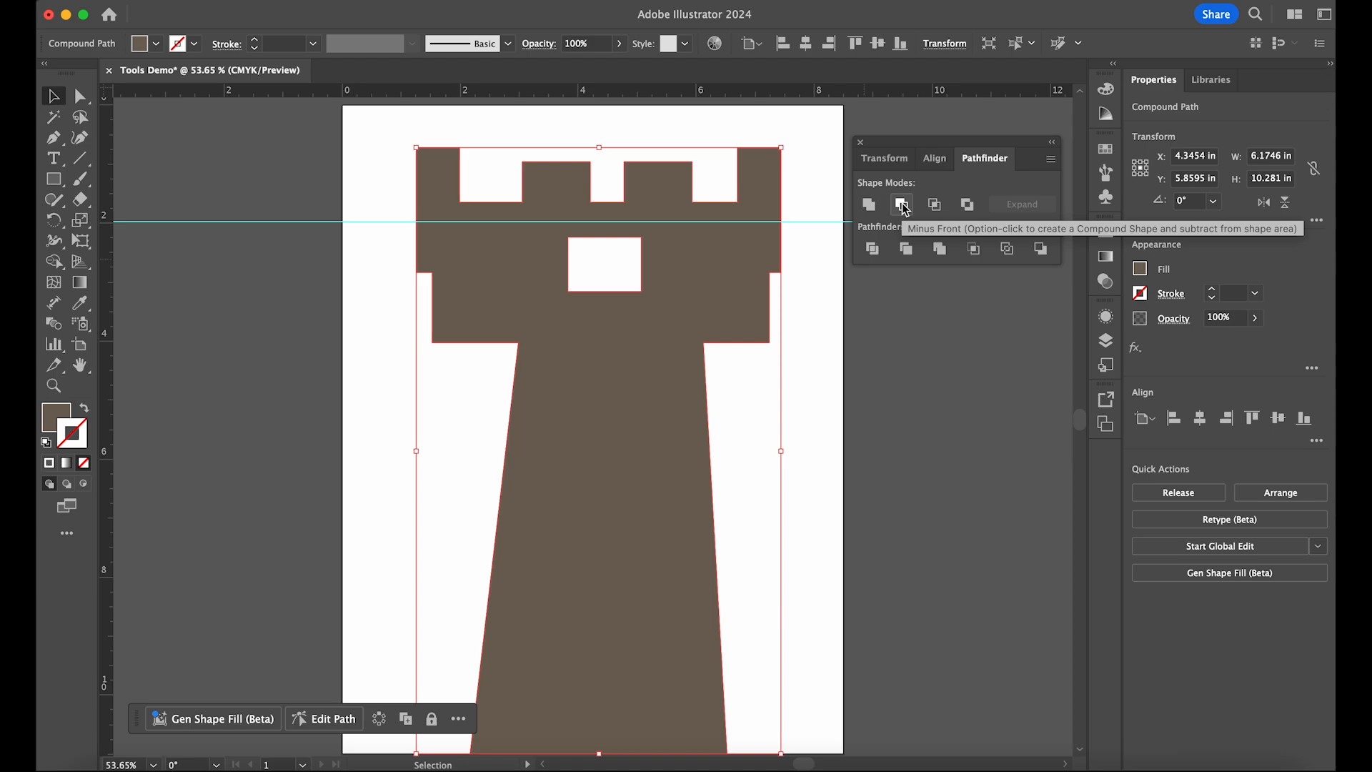
{"action": "key", "text": "super+z"}
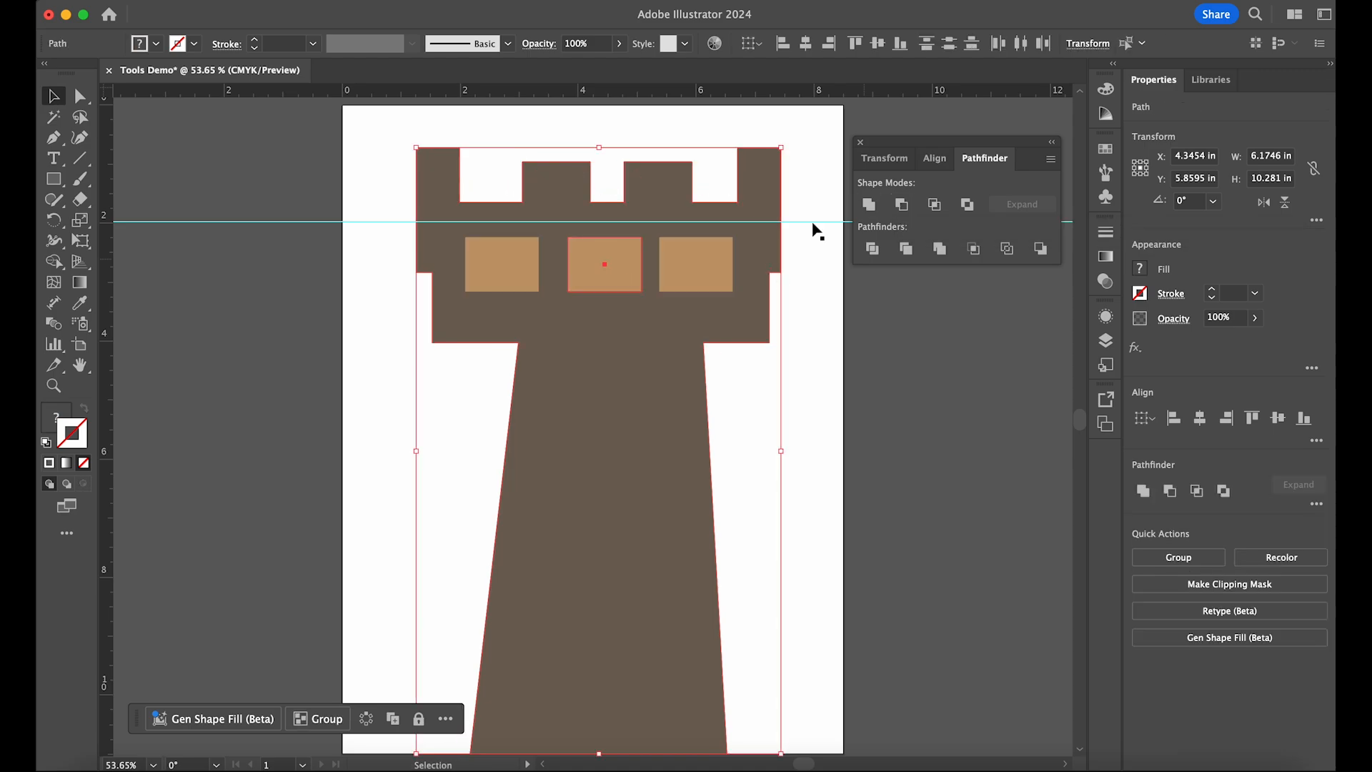
{"action": "left_click", "coordinate": [903, 206]}
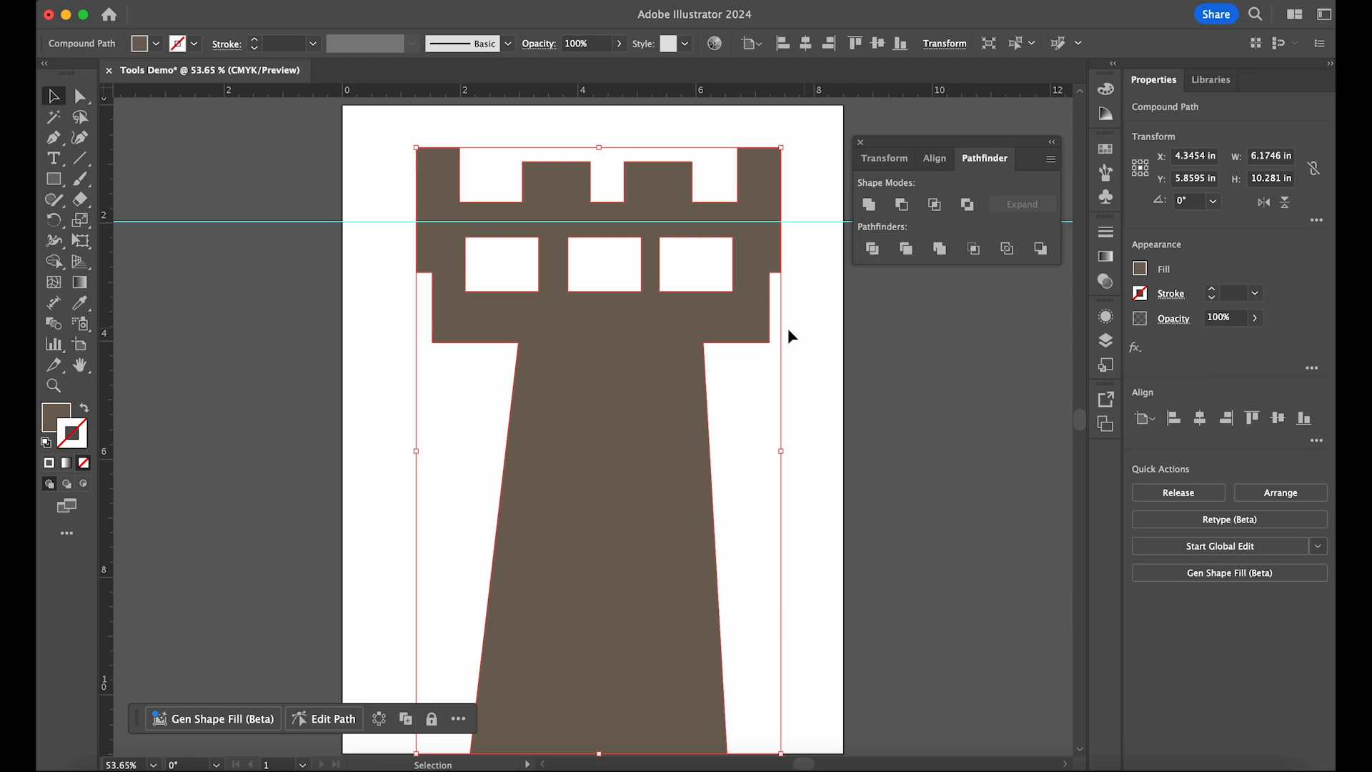
{"action": "left_click", "coordinate": [633, 362]}
{"action": "left_click_drag", "start_coordinate": [610, 447], "coordinate": [611, 429]}
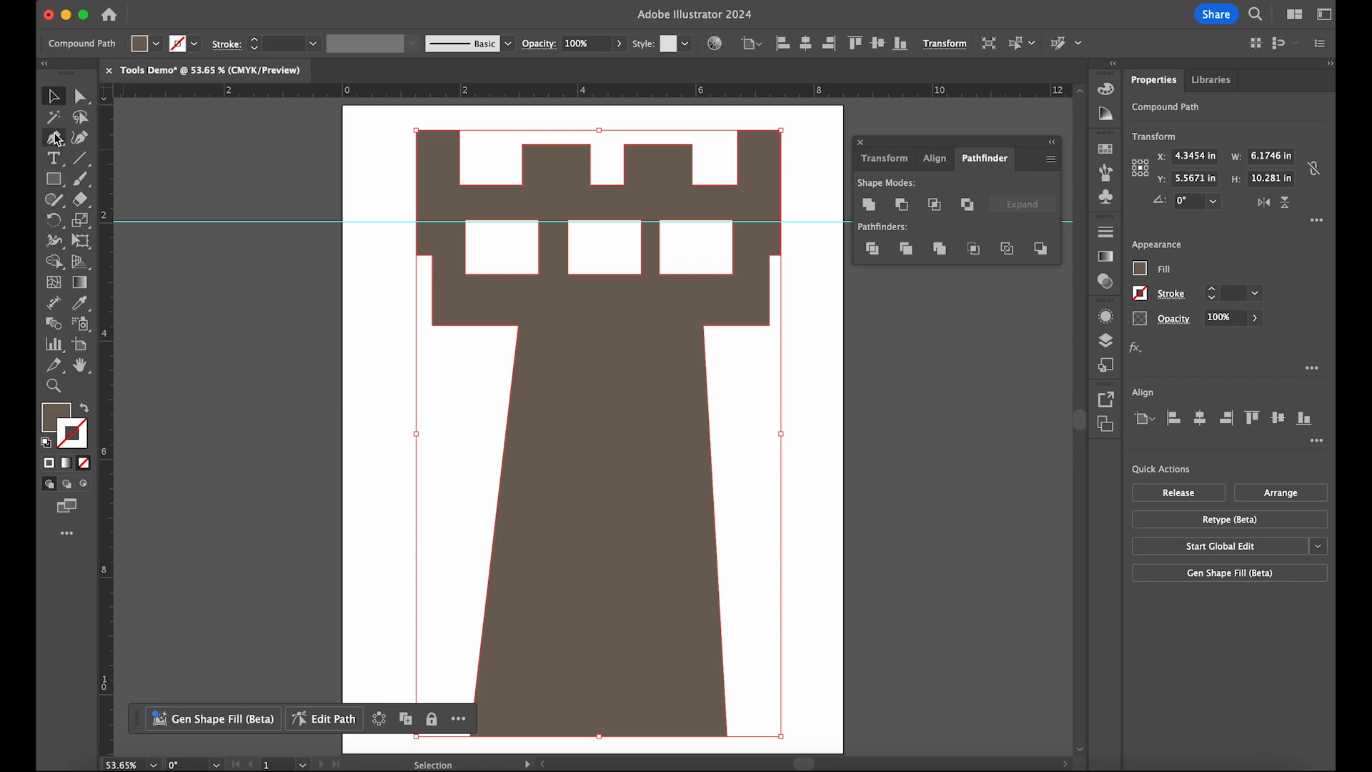
Step: Move the wide block's lower left corner and both anchor points where it meets the tower body downward, slanting its underside
{"action": "left_click", "coordinate": [80, 96]}
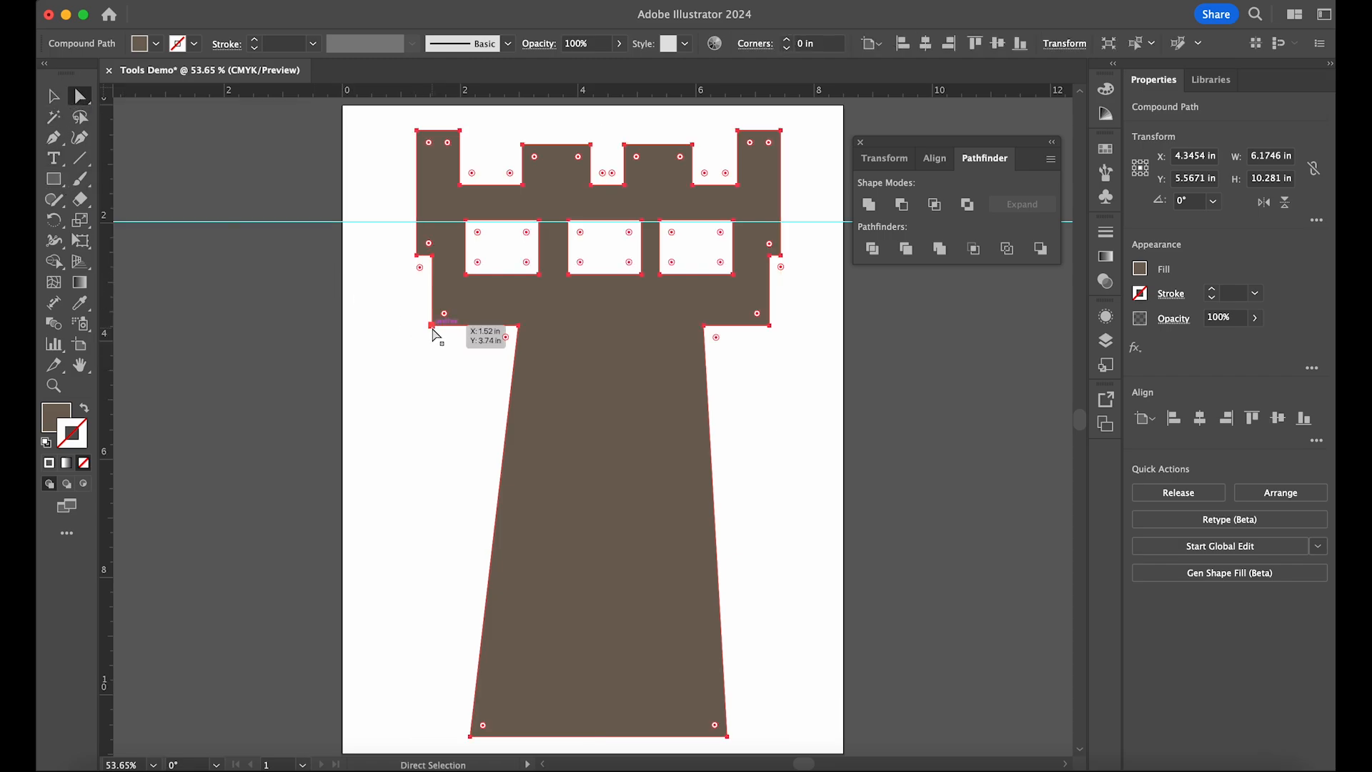
{"action": "left_click_drag", "start_coordinate": [432, 329], "coordinate": [431, 353]}
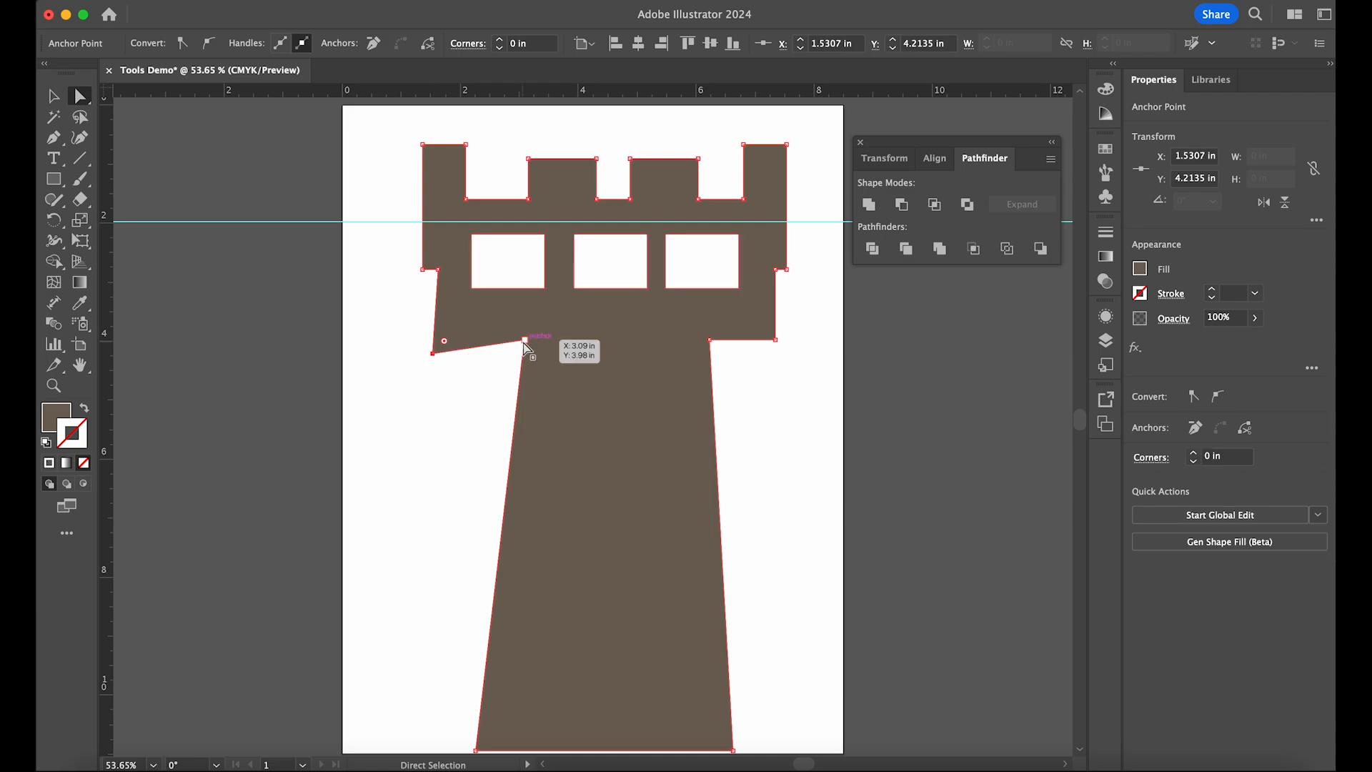
{"action": "left_click", "coordinate": [527, 340]}
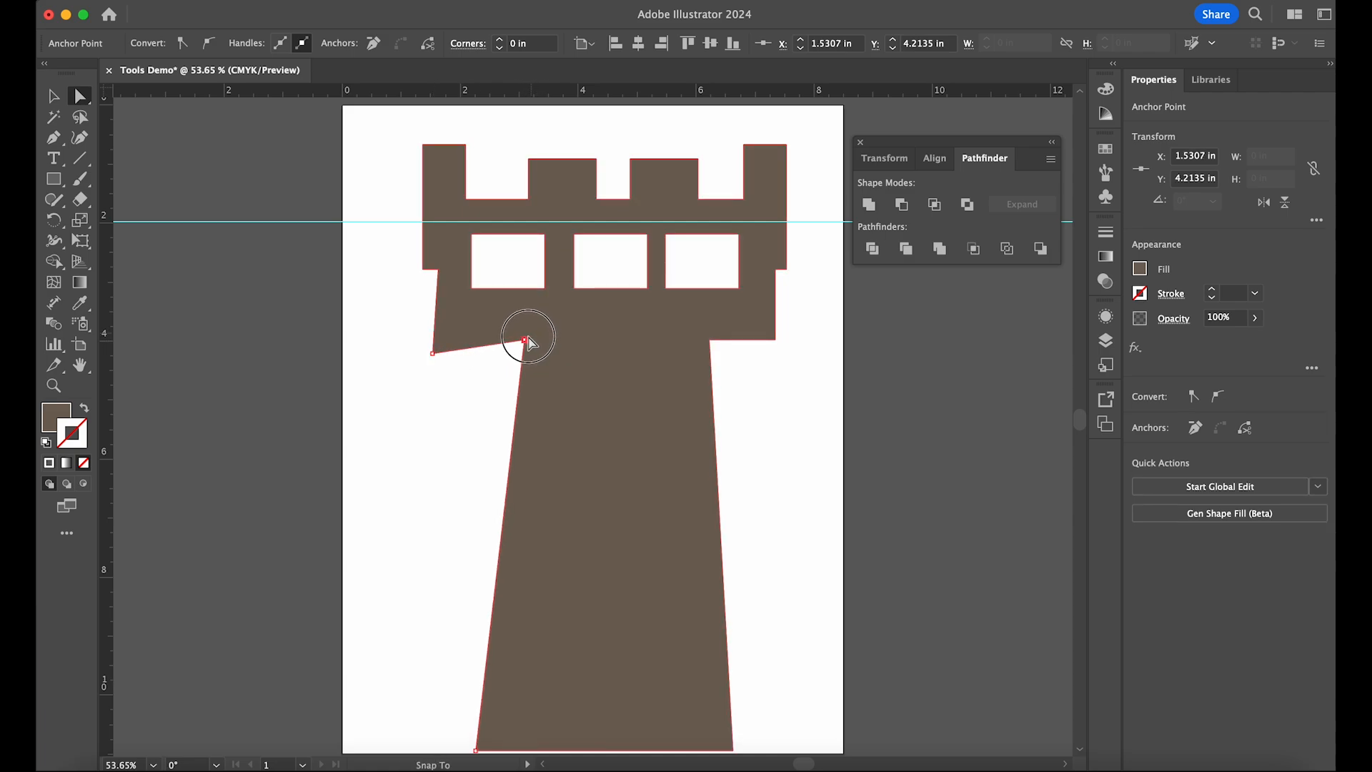
{"action": "left_click_drag", "start_coordinate": [527, 340], "coordinate": [523, 368]}
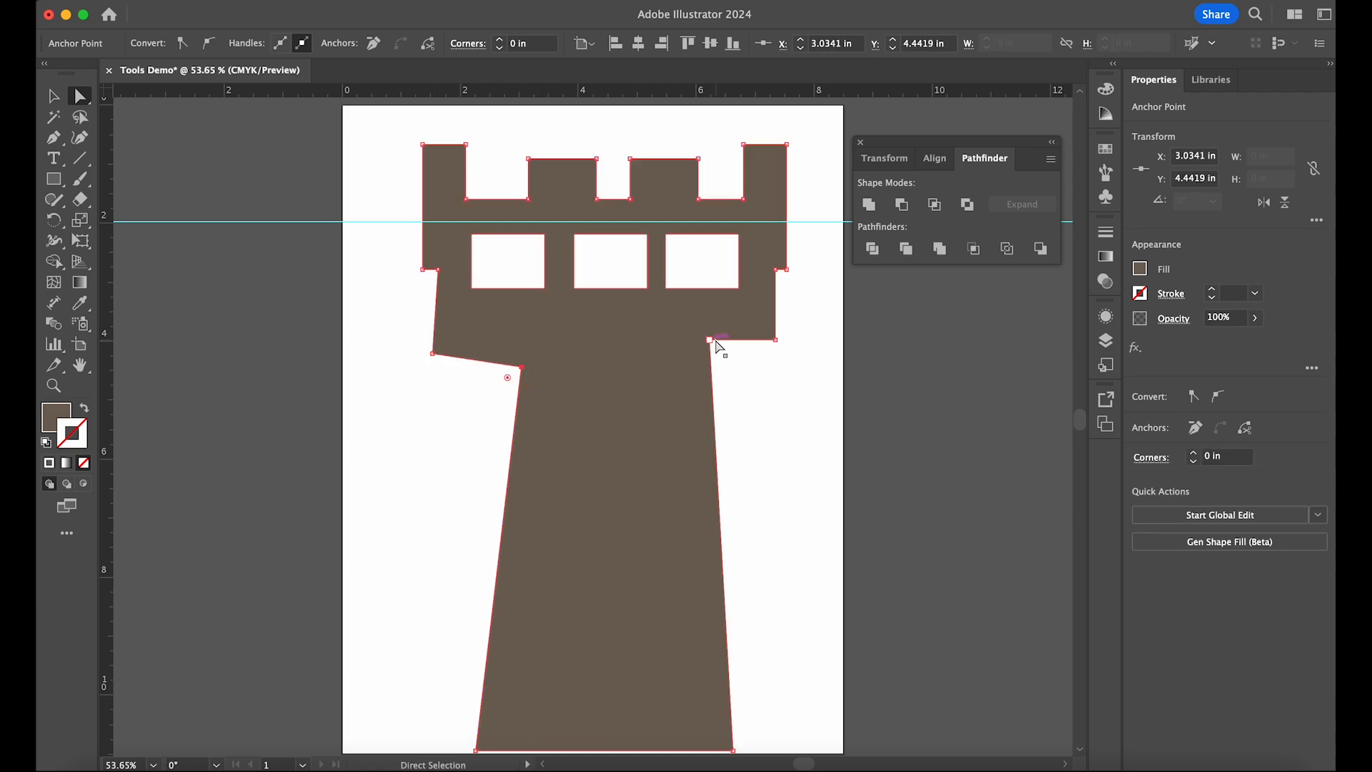
{"action": "left_click_drag", "start_coordinate": [716, 341], "coordinate": [724, 370]}
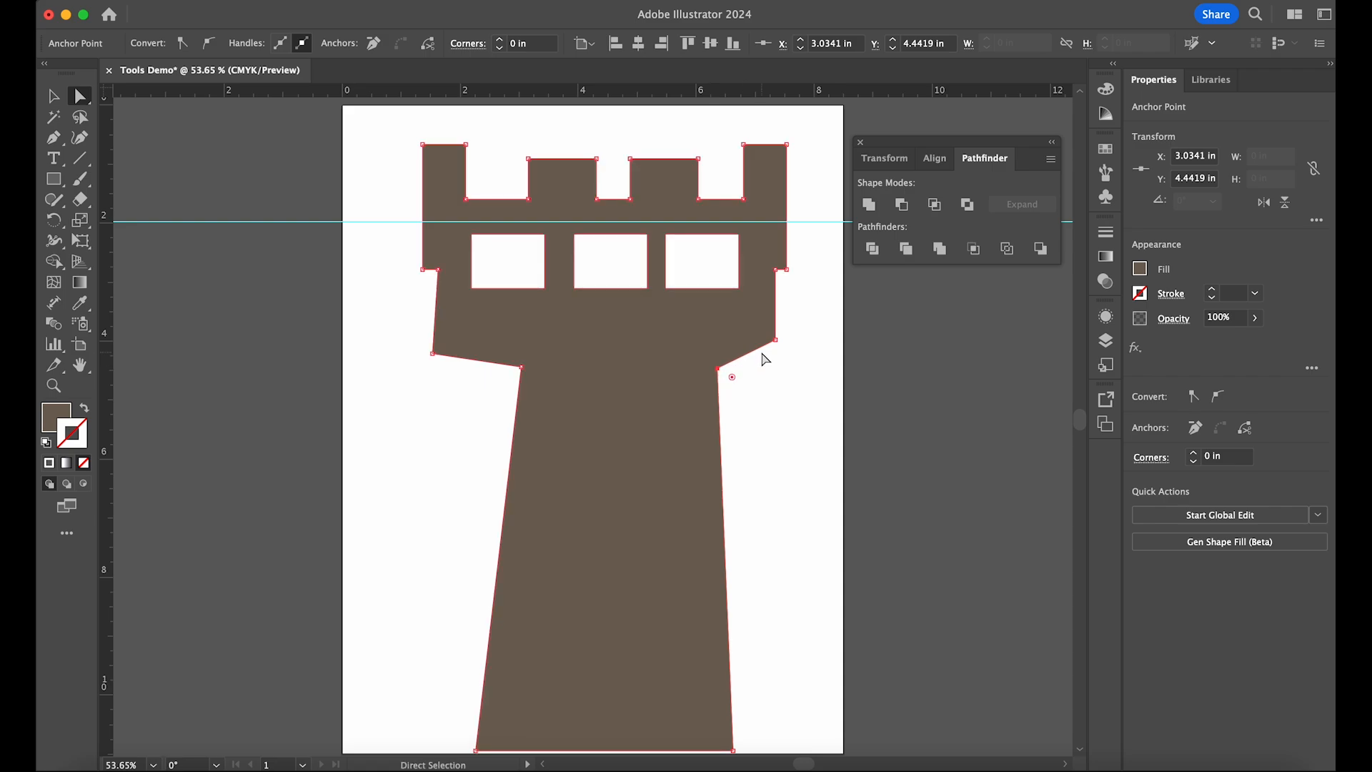
Step: Flare the right outer battlement outward and shift the notch anchor points beside the inner battlements to slant their sides
{"action": "left_click_drag", "start_coordinate": [788, 271], "coordinate": [787, 269]}
{"action": "left_click_drag", "start_coordinate": [786, 144], "coordinate": [803, 135]}
{"action": "left_click_drag", "start_coordinate": [786, 270], "coordinate": [784, 250]}
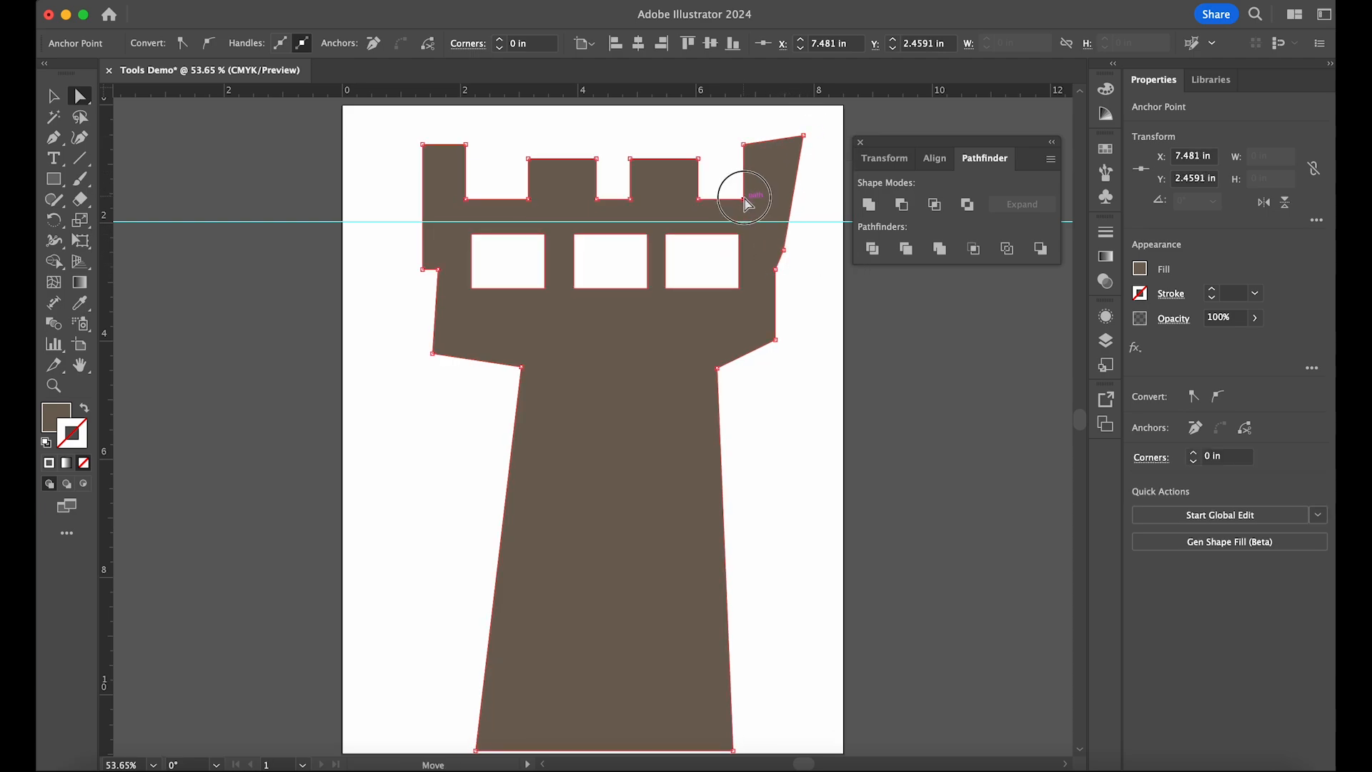
{"action": "left_click_drag", "start_coordinate": [743, 197], "coordinate": [588, 204]}
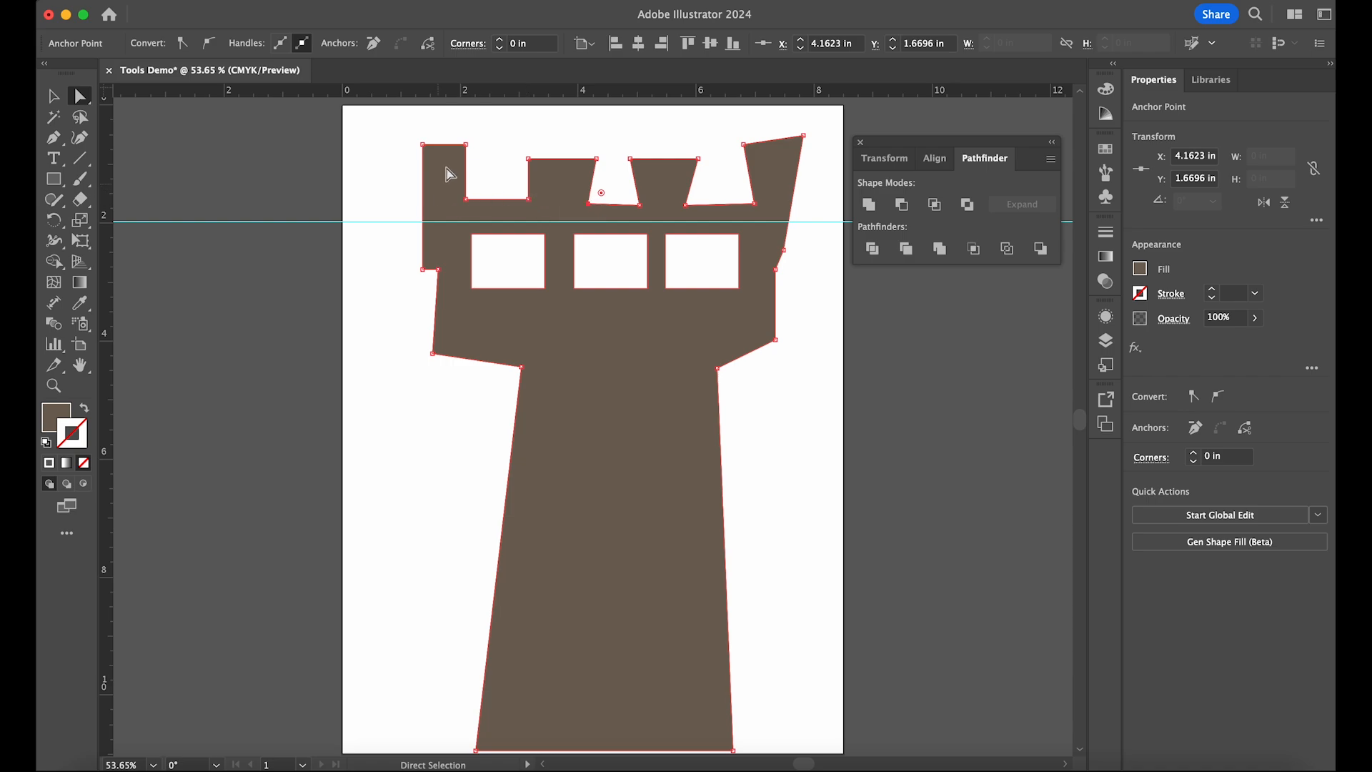
Step: Pull the top left corners of the left outer and left inner battlements outward and widen the notch base between them
{"action": "left_click_drag", "start_coordinate": [426, 150], "coordinate": [412, 141]}
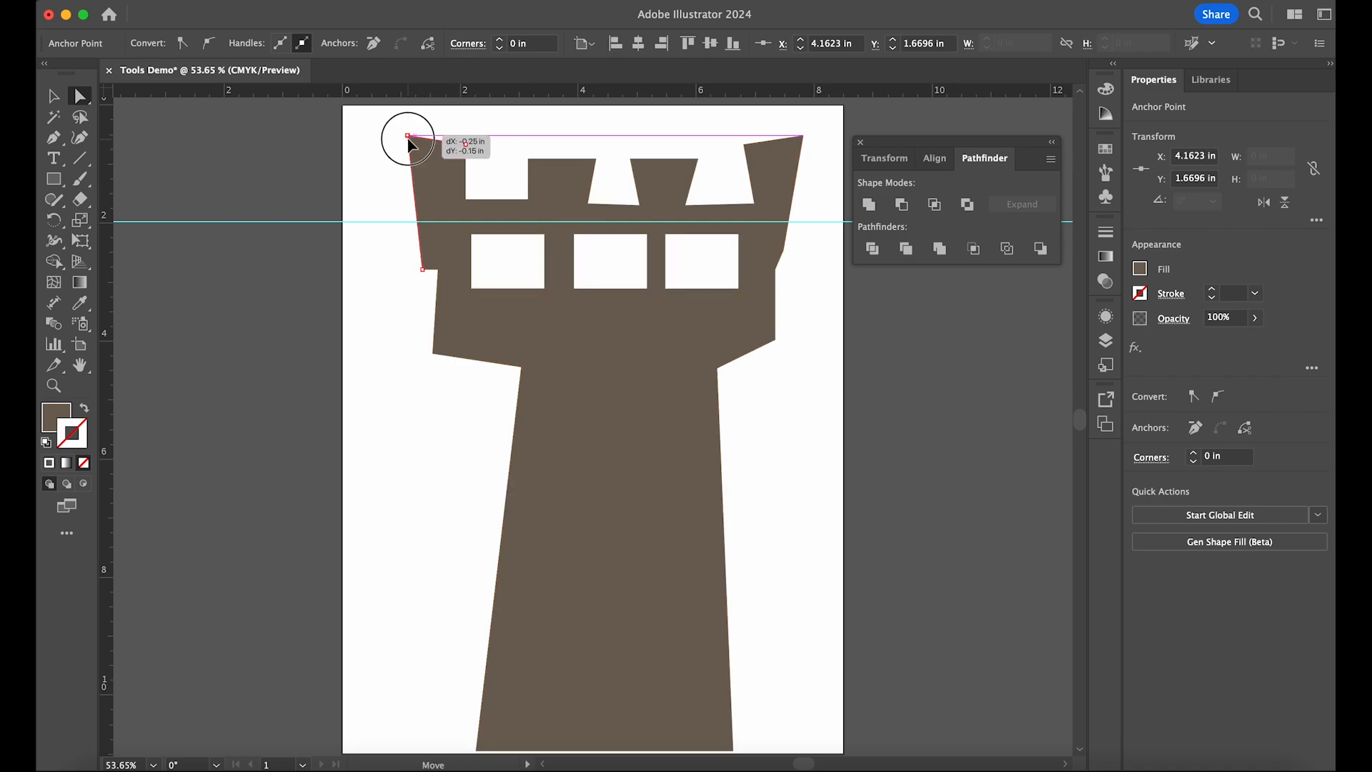
{"action": "left_click", "coordinate": [466, 203]}
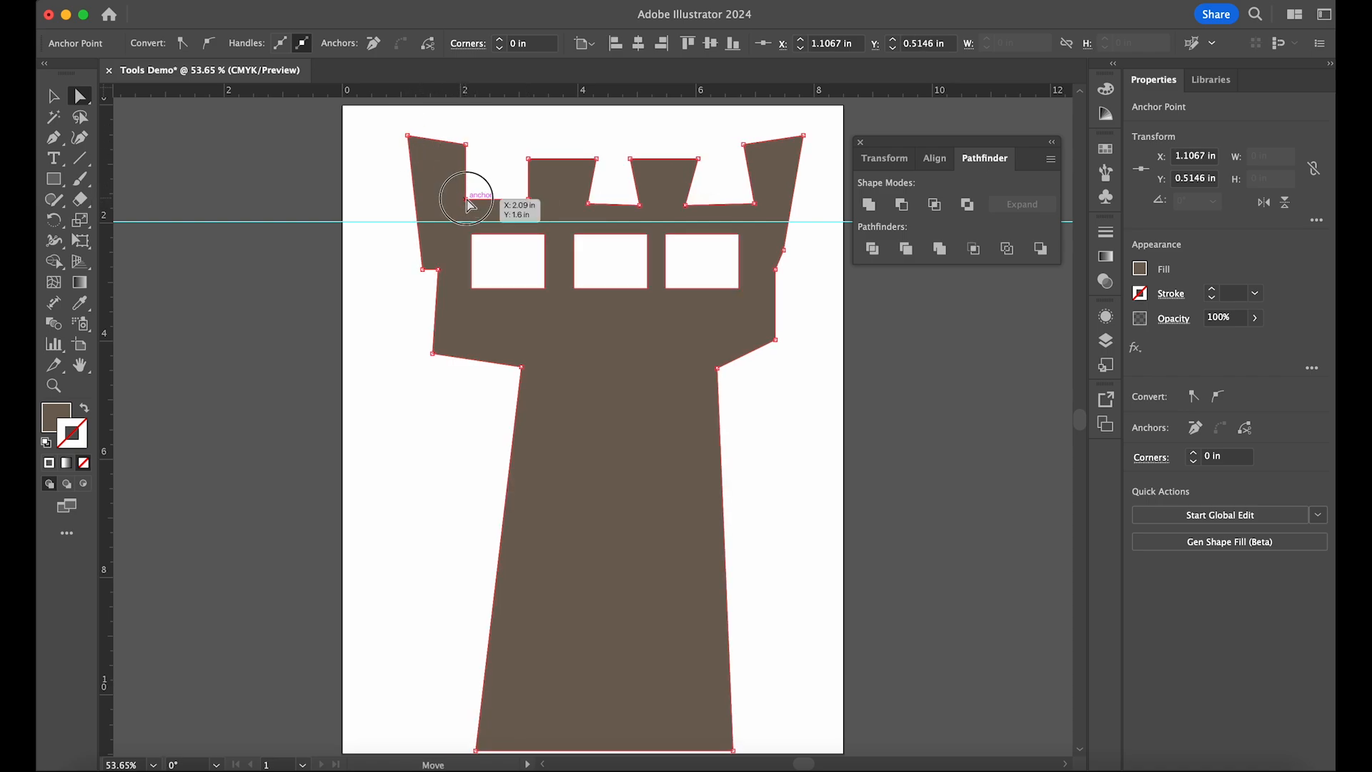
{"action": "left_click_drag", "start_coordinate": [462, 206], "coordinate": [456, 212]}
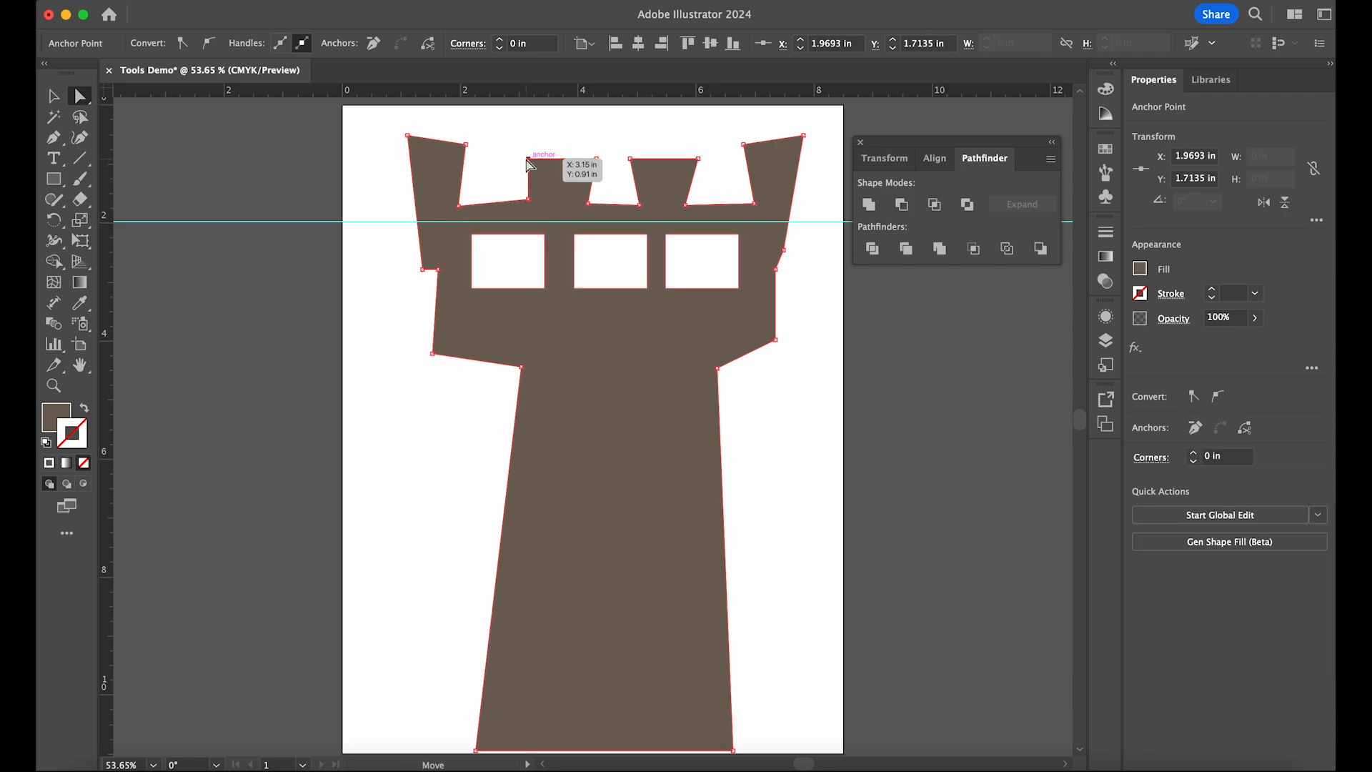
{"action": "left_click_drag", "start_coordinate": [529, 160], "coordinate": [519, 150]}
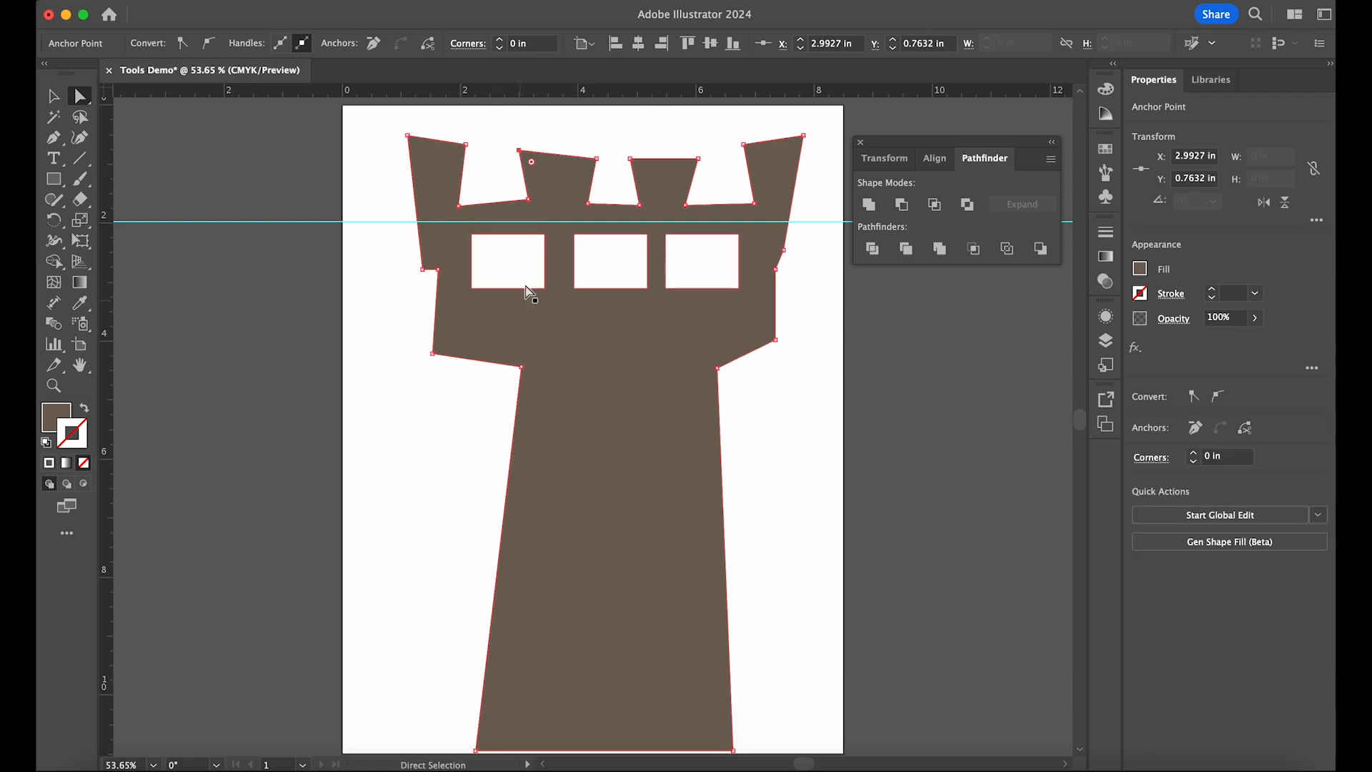
Step: Skew the left window by moving its upper right and lower left corner points slightly inward
{"action": "left_click", "coordinate": [546, 237]}
{"action": "left_click_drag", "start_coordinate": [546, 238], "coordinate": [541, 248]}
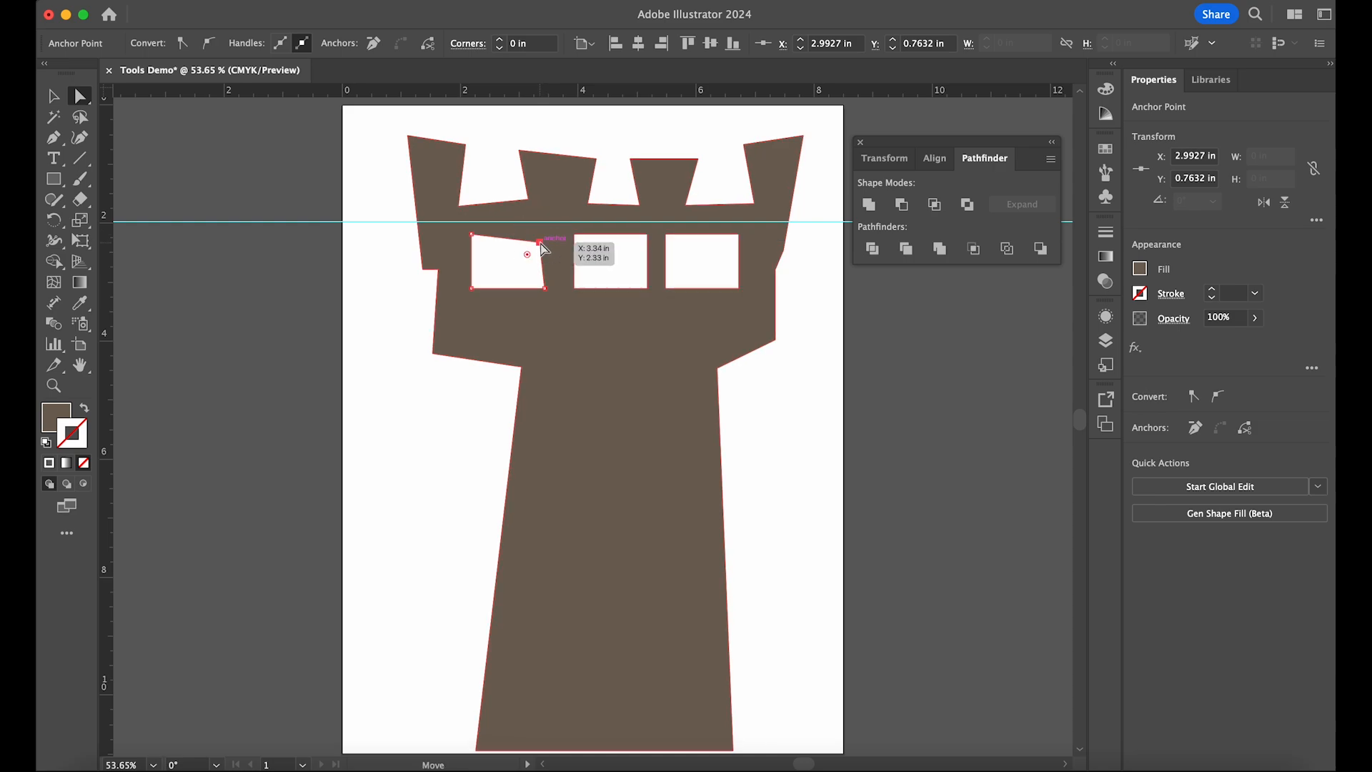
{"action": "left_click", "coordinate": [479, 244]}
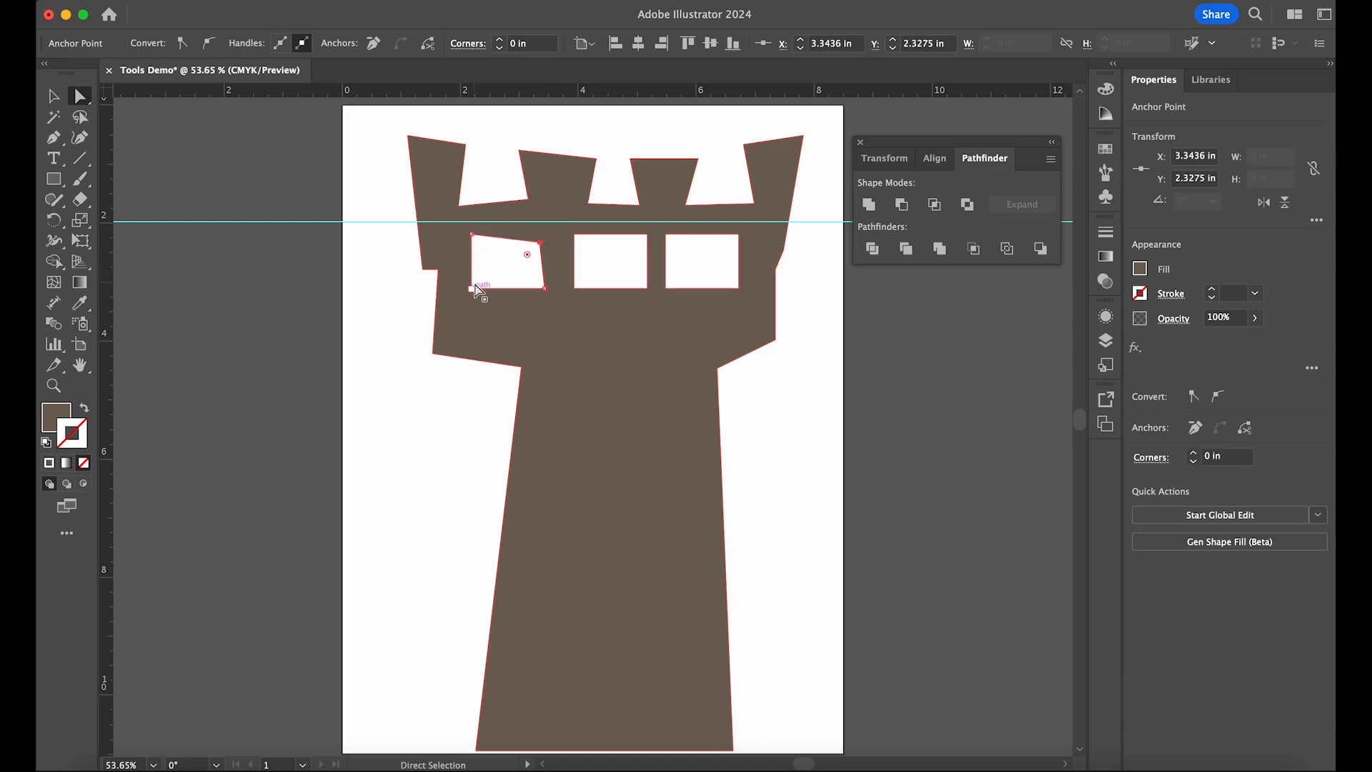
{"action": "mouse_move", "coordinate": [473, 288]}
{"action": "left_mouse_down"}
{"action": "mouse_move", "coordinate": [499, 286]}
{"action": "mouse_move", "coordinate": [476, 288]}
{"action": "left_mouse_up"}
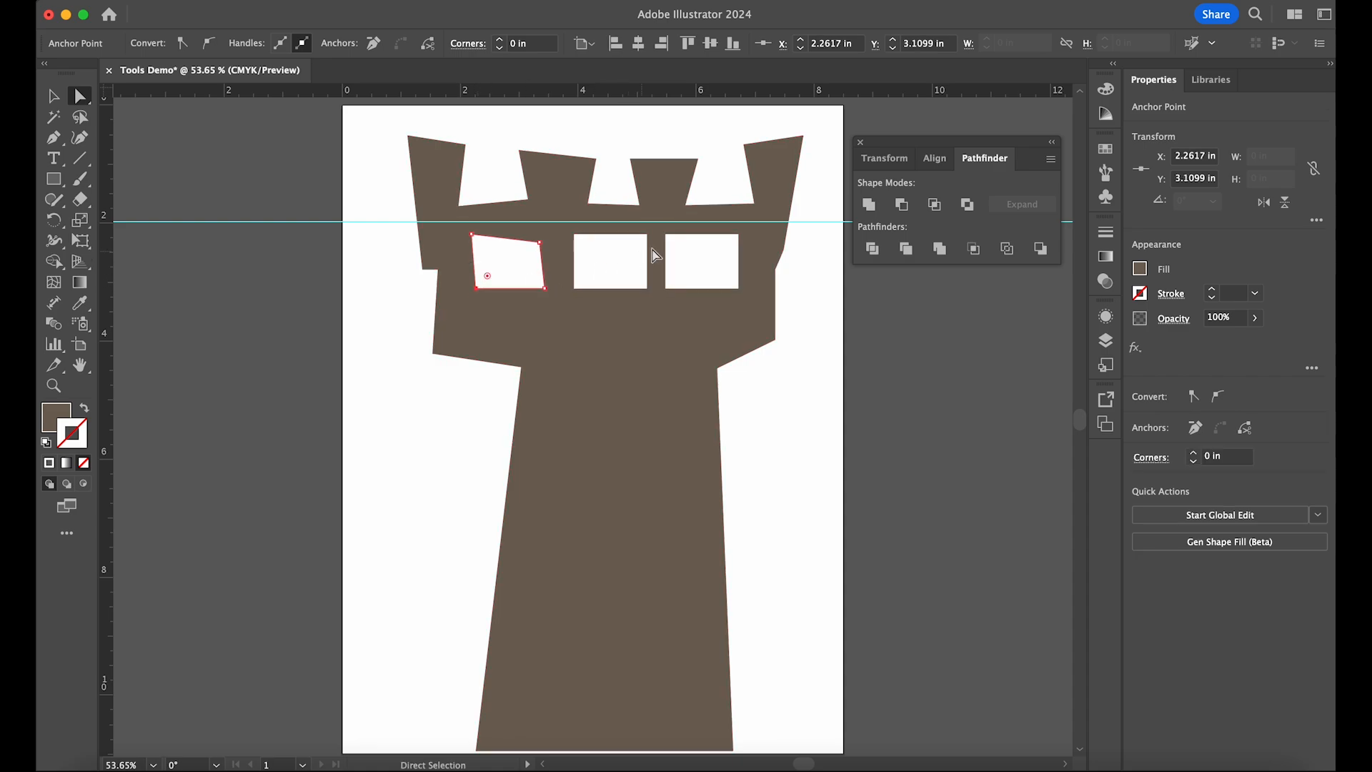
Step: Move the right window's upper left corner down and inward, and lower the middle window's top edge to make it shorter
{"action": "mouse_move", "coordinate": [665, 235]}
{"action": "left_mouse_down"}
{"action": "mouse_move", "coordinate": [681, 253]}
{"action": "mouse_move", "coordinate": [675, 242]}
{"action": "left_mouse_up"}
{"action": "left_click", "coordinate": [628, 254]}
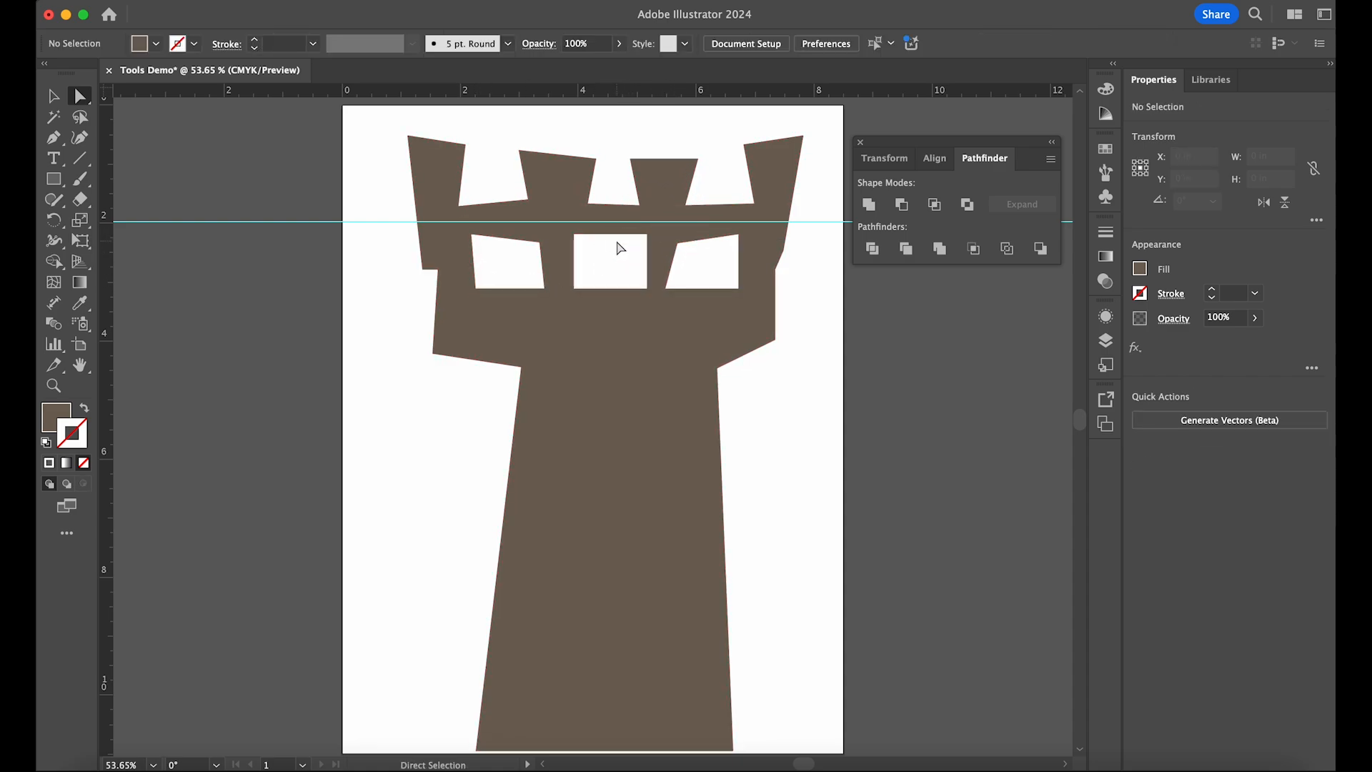
{"action": "left_click", "coordinate": [628, 234]}
{"action": "left_click", "coordinate": [649, 235]}
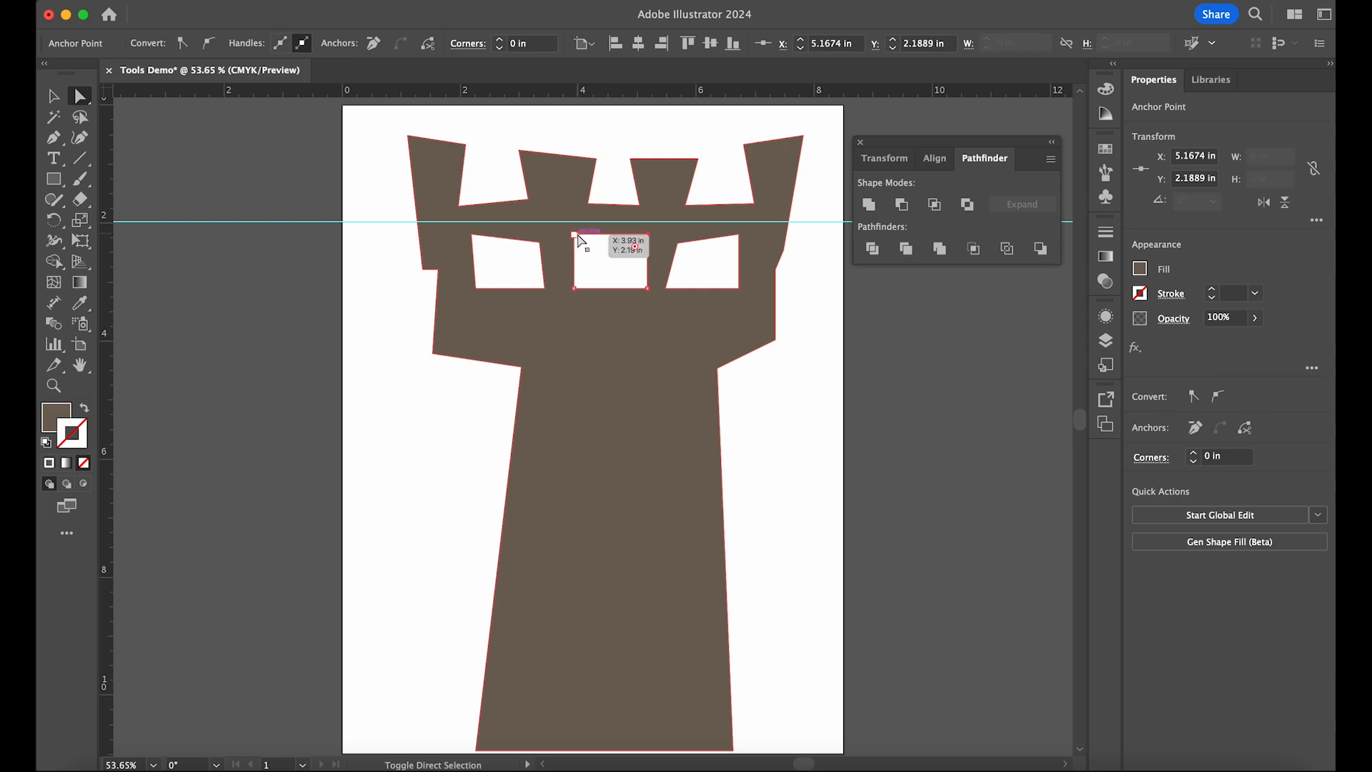
{"action": "left_click_drag", "start_coordinate": [574, 240], "coordinate": [574, 265]}
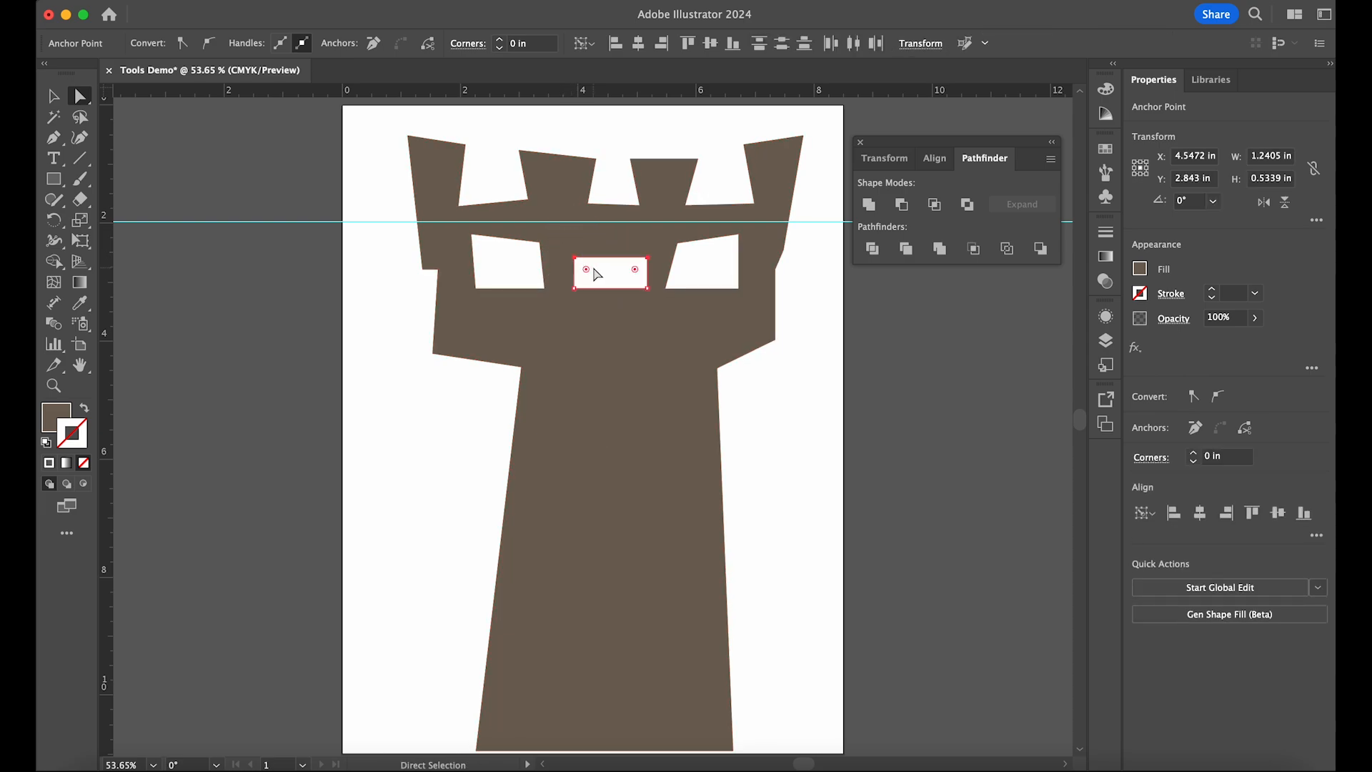
Step: Try to select the middle window on its own with the Selection tool
{"action": "key", "text": "v"}
{"action": "left_click", "coordinate": [597, 303]}
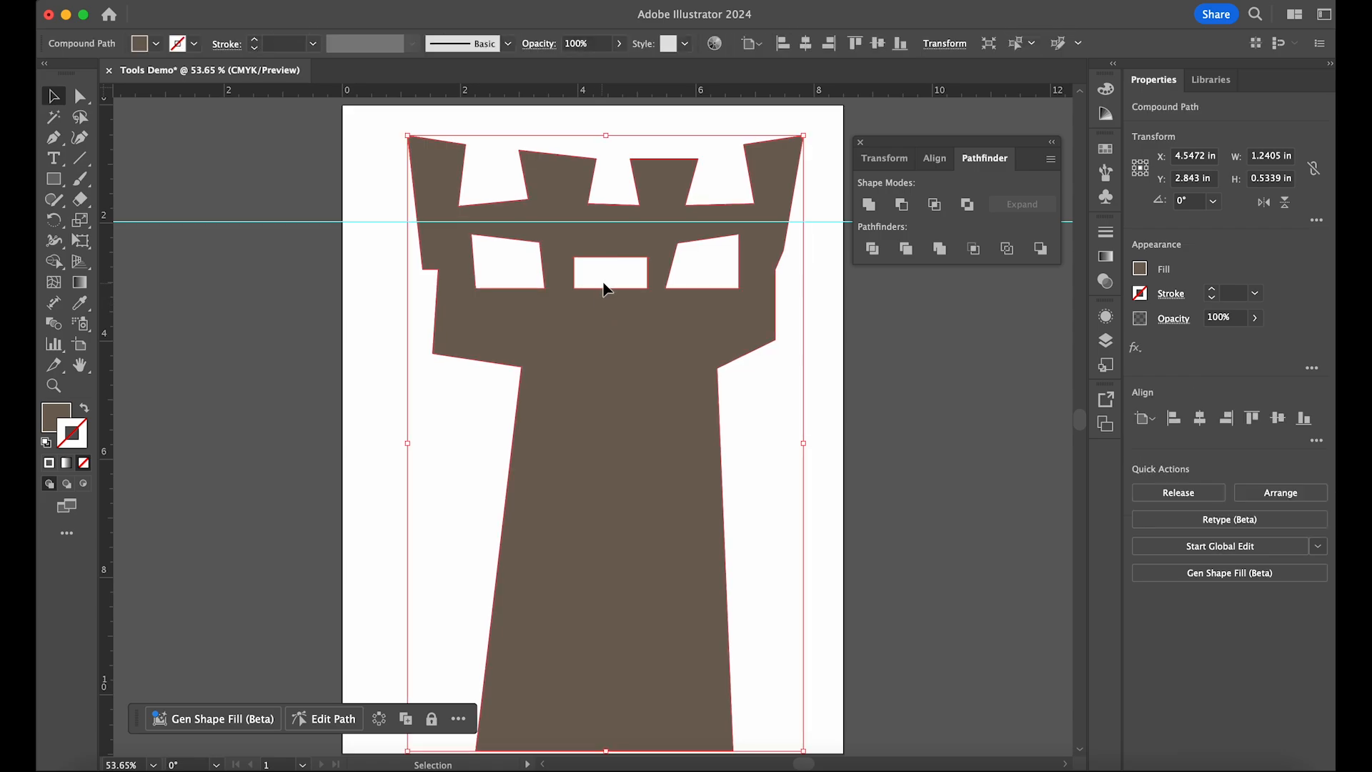
{"action": "left_click", "coordinate": [612, 280]}
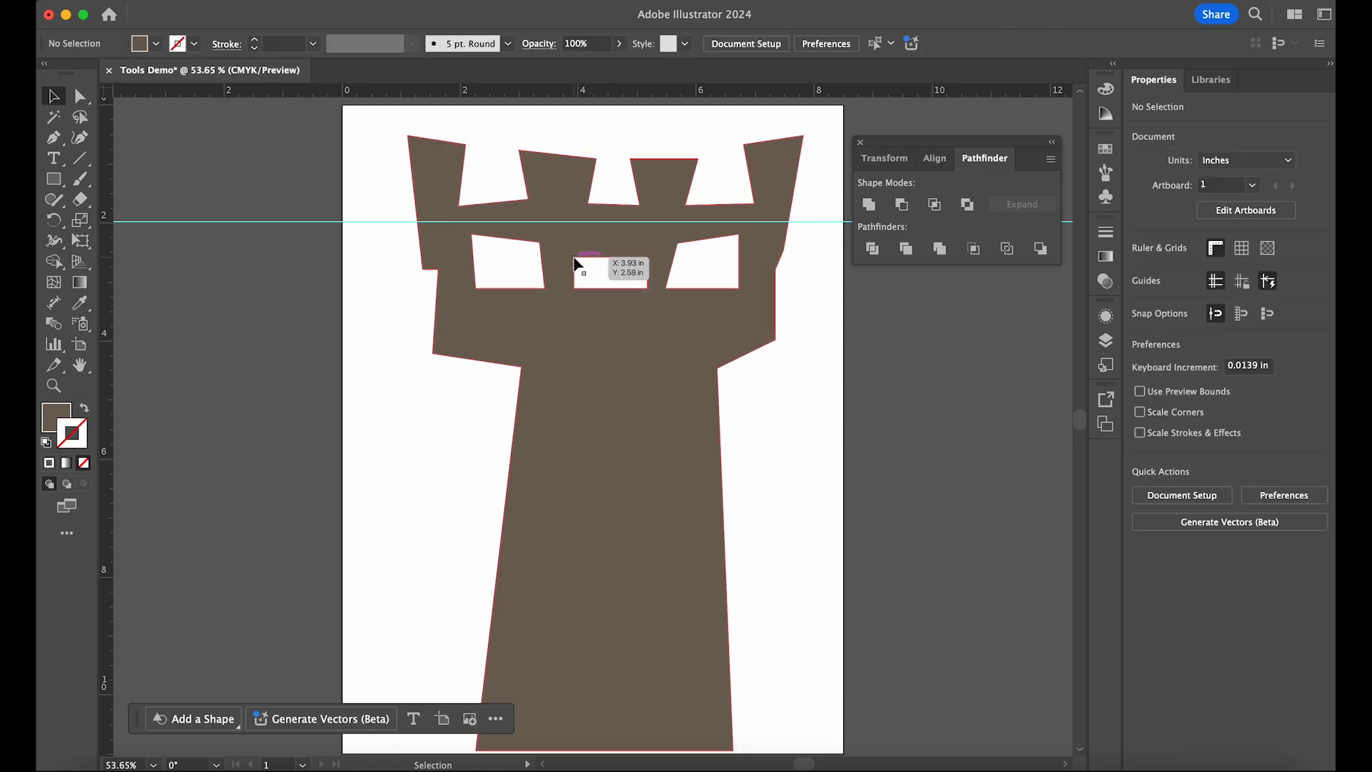
{"action": "left_click", "coordinate": [642, 269]}
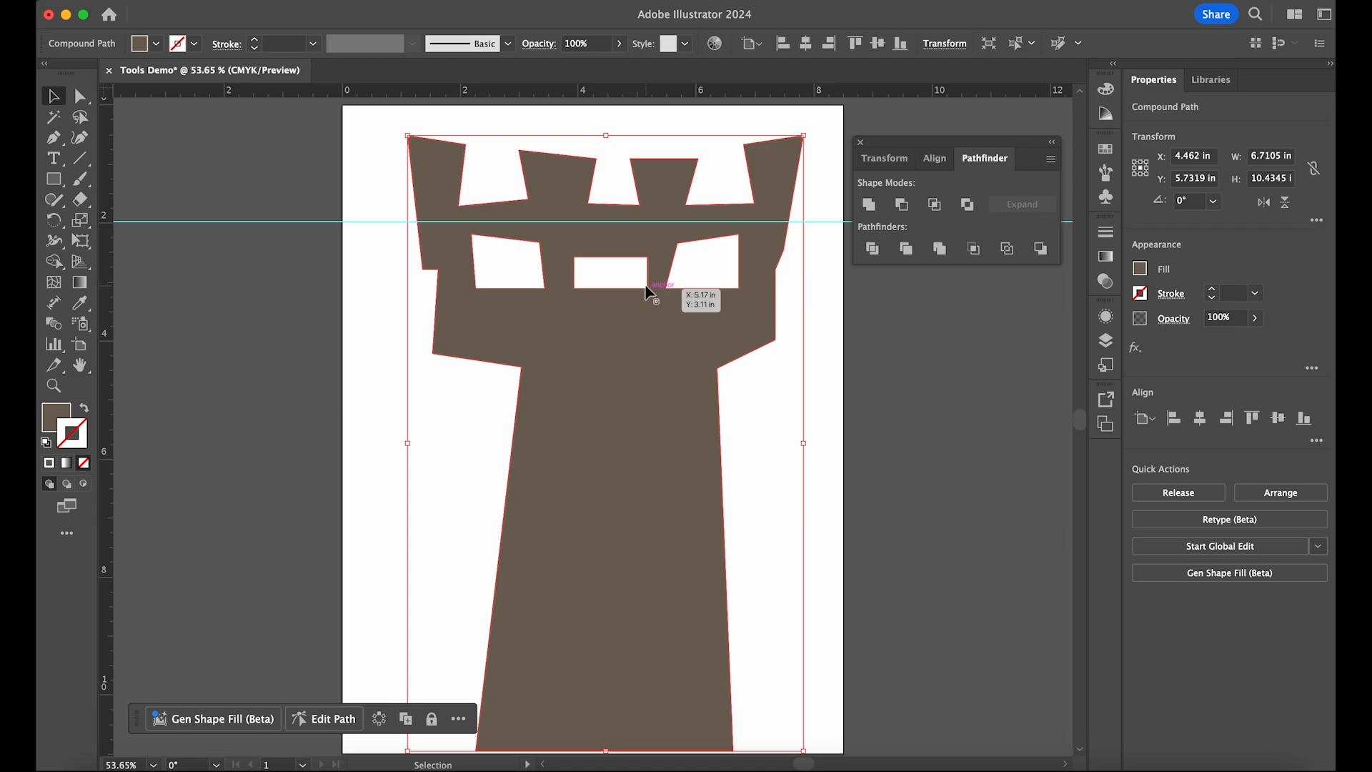
Step: Select all four corner anchor points of the middle window and move it down about 0.91 in, centred on the tower
{"action": "key", "text": "a"}
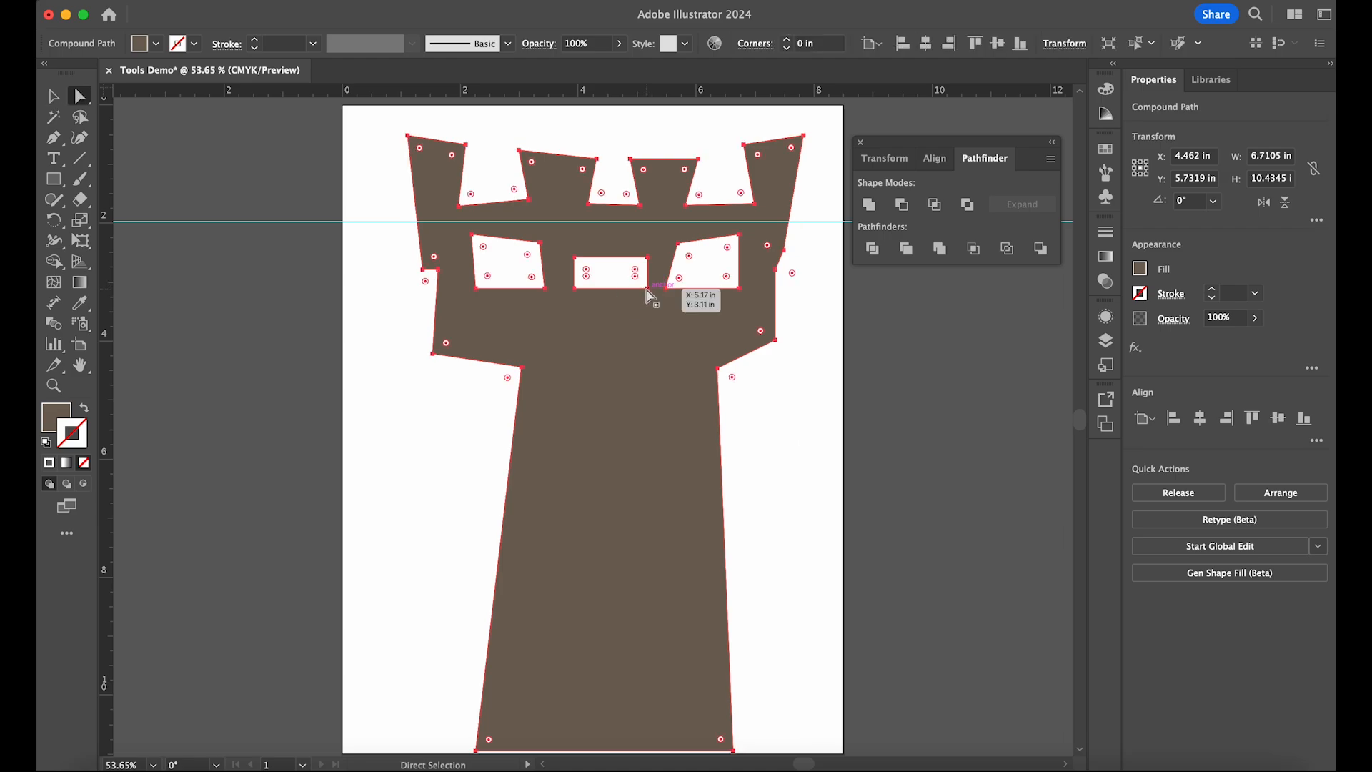
{"action": "left_click", "coordinate": [648, 289]}
{"action": "left_click", "coordinate": [647, 257], "text": "shift"}
{"action": "left_click", "coordinate": [574, 258], "text": "shift"}
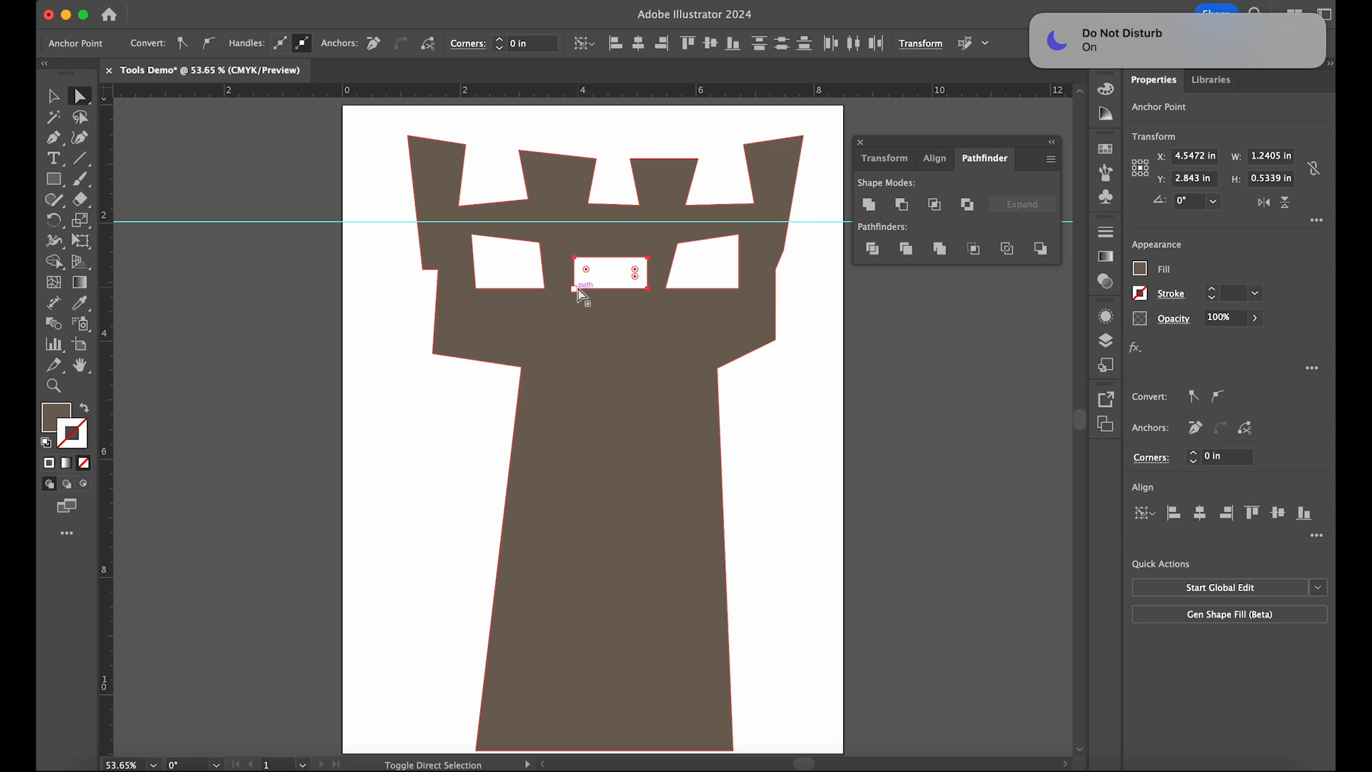
{"action": "left_click", "coordinate": [574, 288], "text": "shift"}
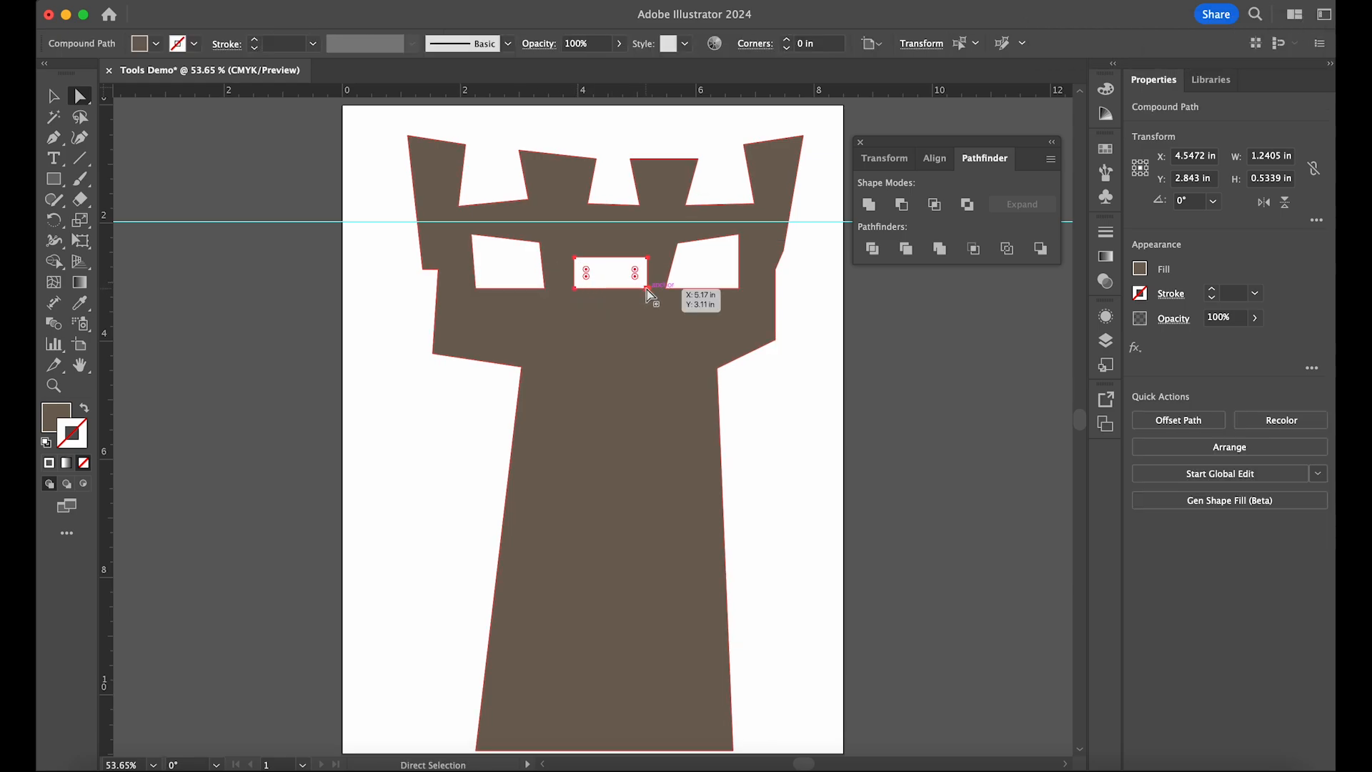
{"action": "left_click_drag", "start_coordinate": [647, 289], "coordinate": [643, 349]}
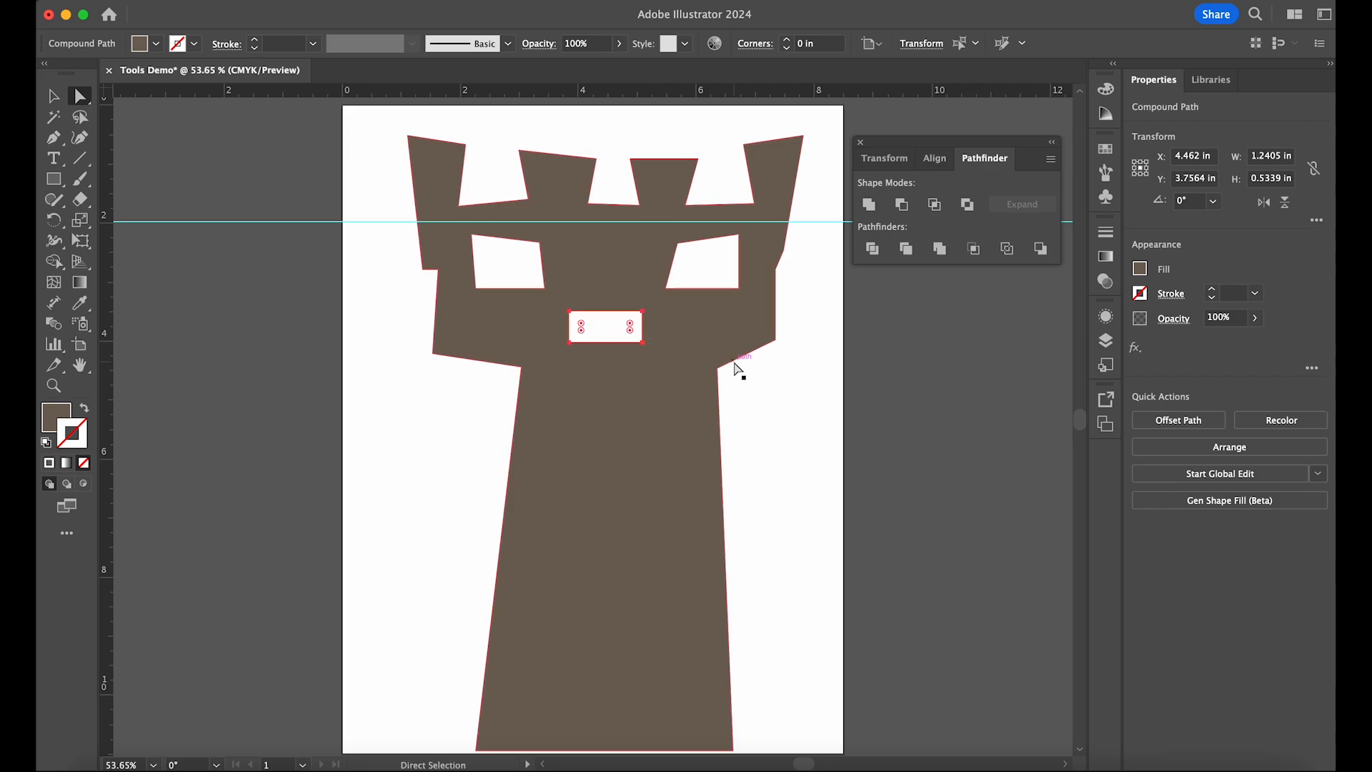
Step: Shift the anchor point where the block's right underside meets the tower body inward, and curve both lower block corners with the Anchor Point tool
{"action": "left_click_drag", "start_coordinate": [721, 370], "coordinate": [705, 367]}
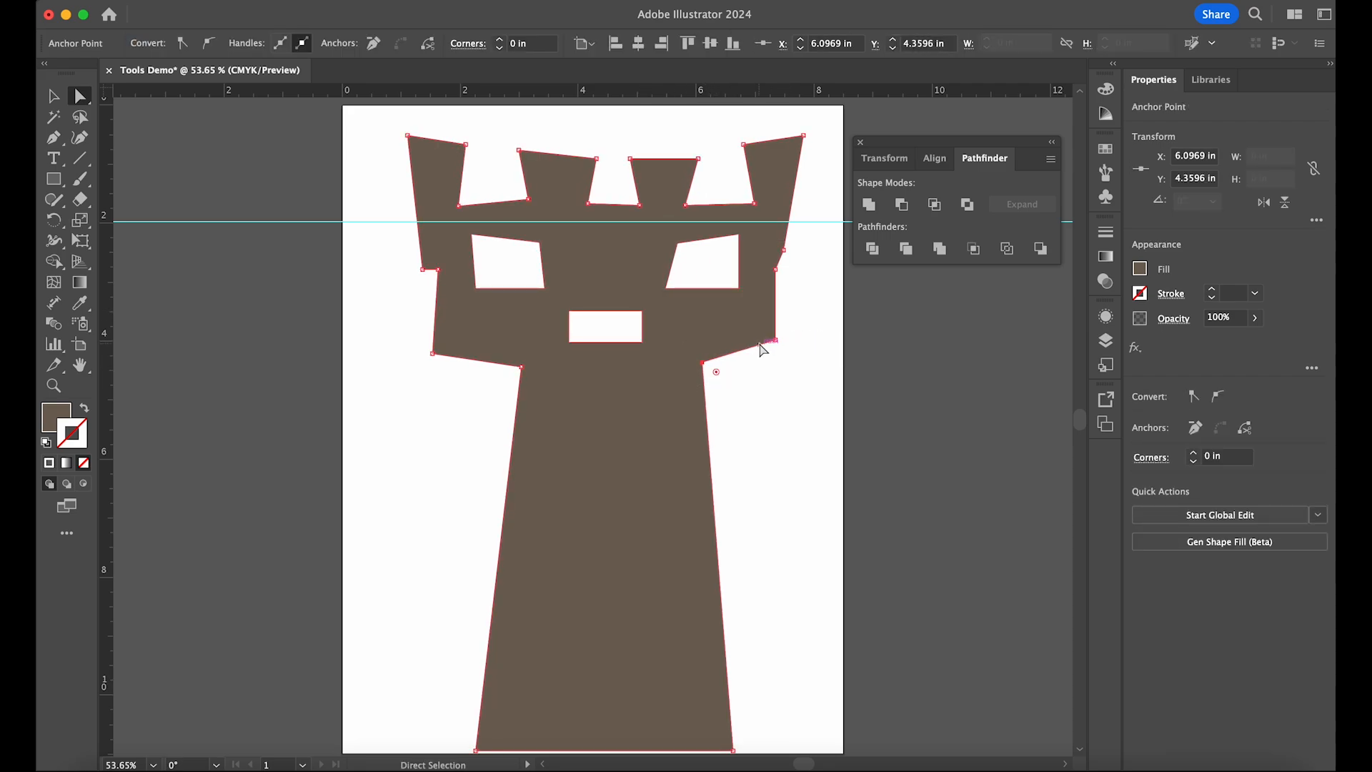
{"action": "key", "text": "shift+c"}
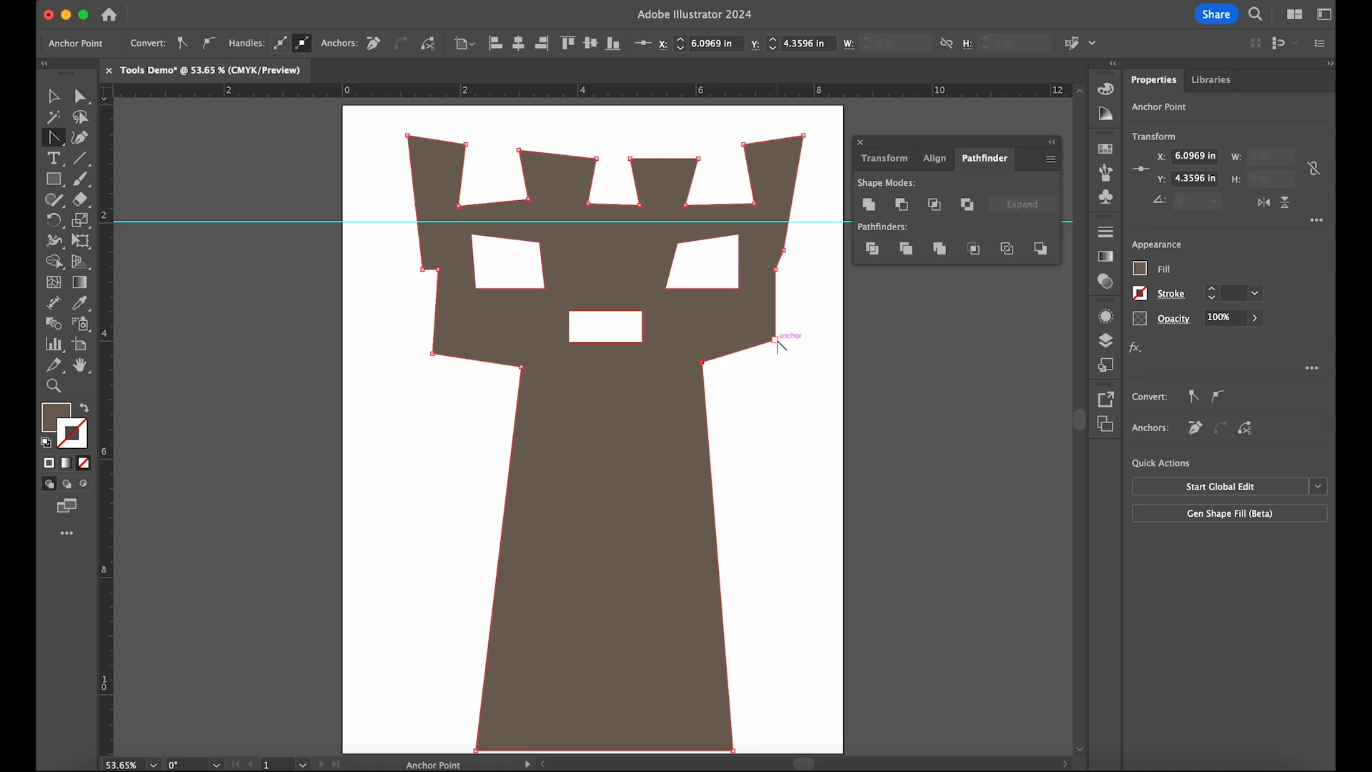
{"action": "left_click_drag", "start_coordinate": [776, 339], "coordinate": [784, 335]}
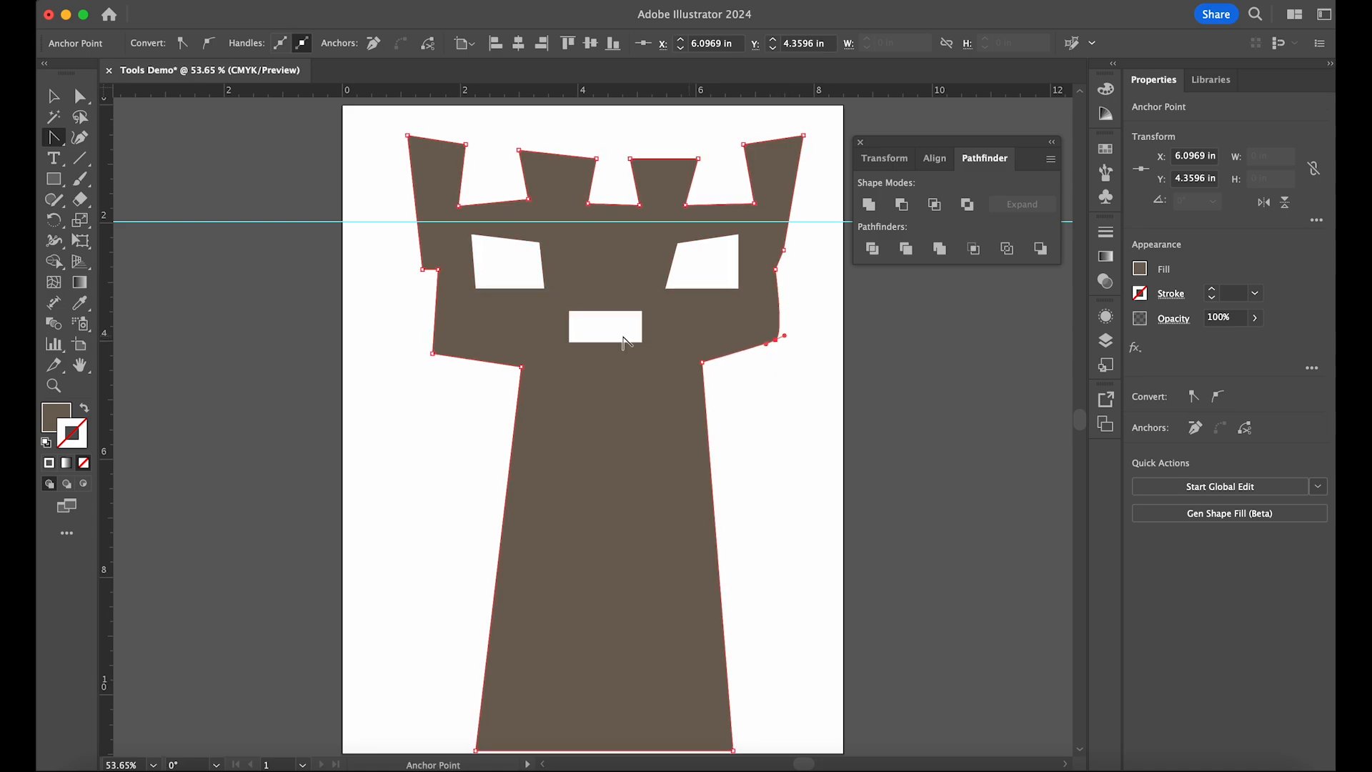
{"action": "left_click_drag", "start_coordinate": [433, 353], "coordinate": [450, 365]}
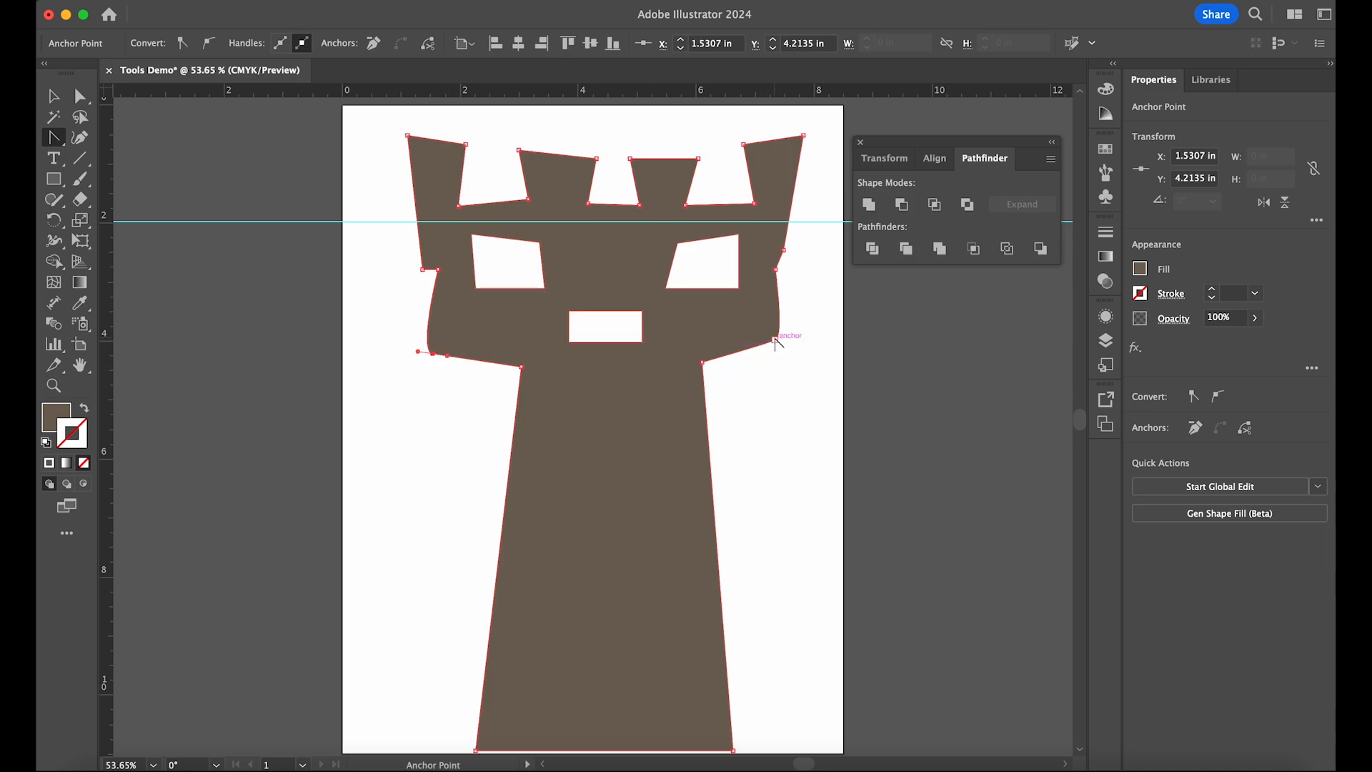
Step: Reshape the curves at the wide block's lower corners, bending the right underside into an arch and bulging the left side further
{"action": "left_click", "coordinate": [776, 341]}
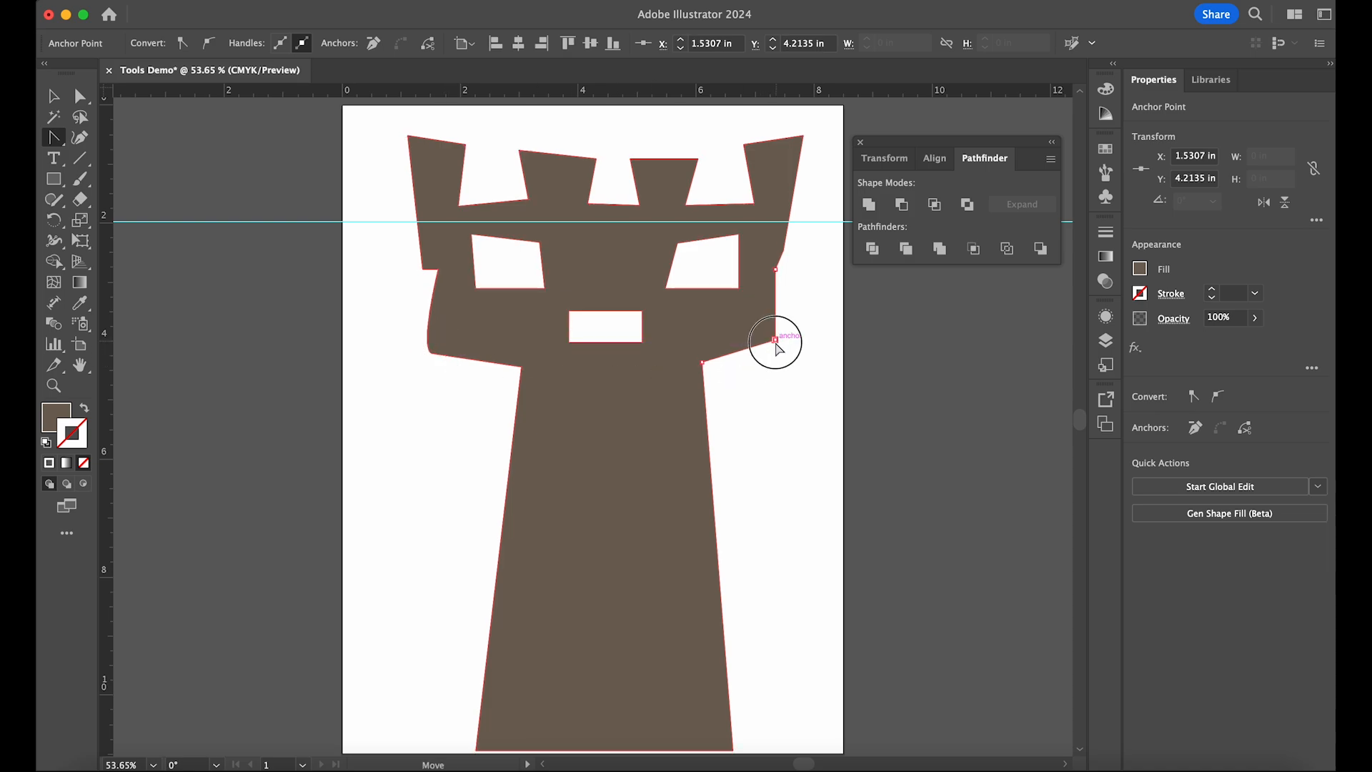
{"action": "left_click_drag", "start_coordinate": [774, 340], "coordinate": [732, 342]}
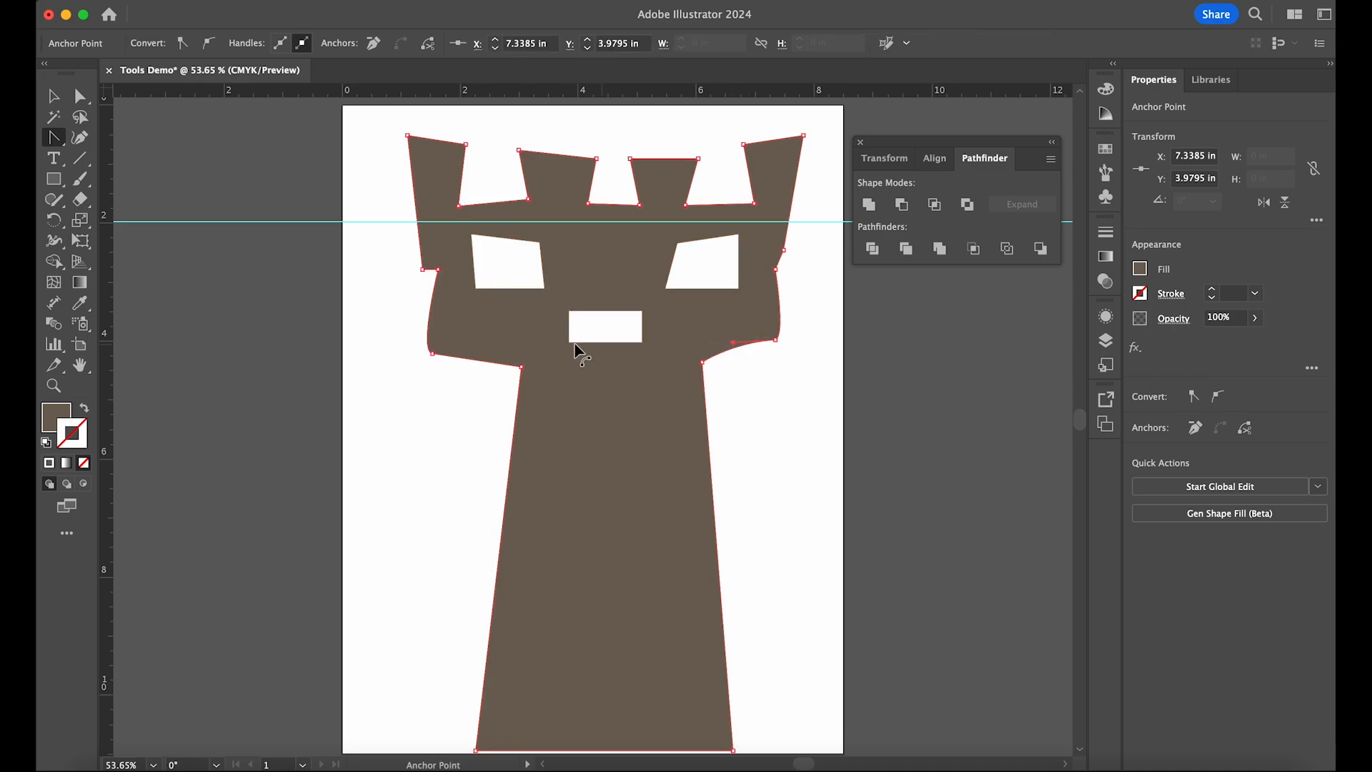
{"action": "left_click_drag", "start_coordinate": [432, 354], "coordinate": [452, 360]}
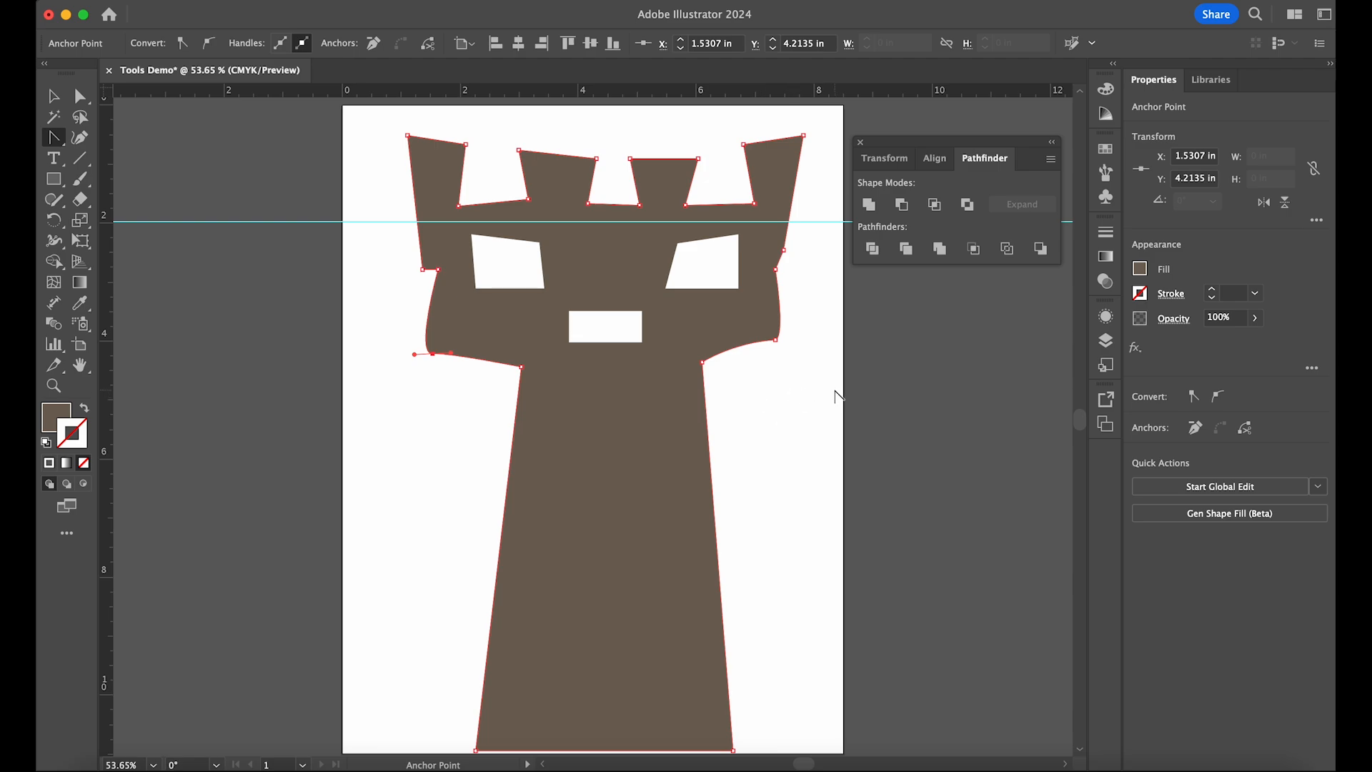
{"action": "left_click", "coordinate": [54, 199]}
{"action": "left_click_drag", "start_coordinate": [382, 404], "coordinate": [523, 478]}
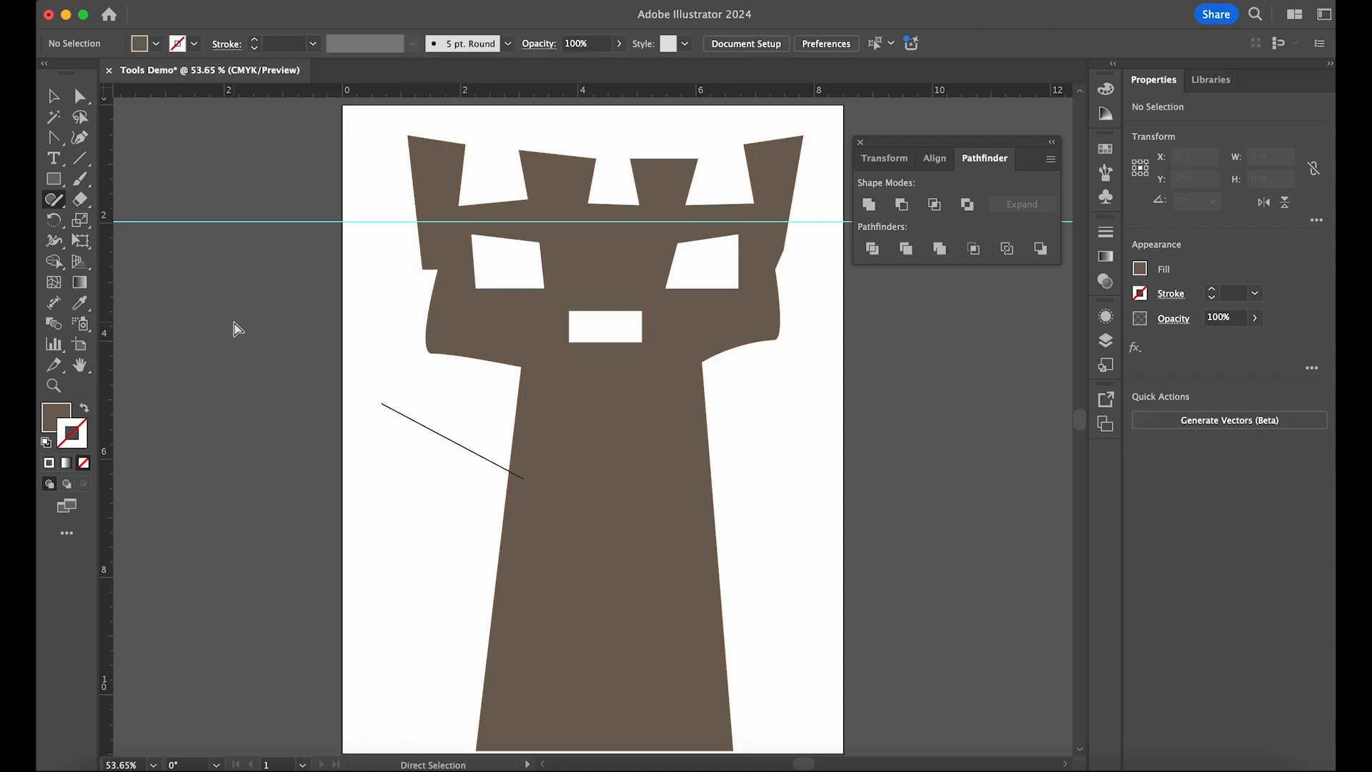
{"action": "key", "text": "super+z"}
Step: Draw two rectangles overlapping the tower body's left and right edges below the wide block, the right one about 1.68 by 1.07 in
{"action": "key", "text": "m"}
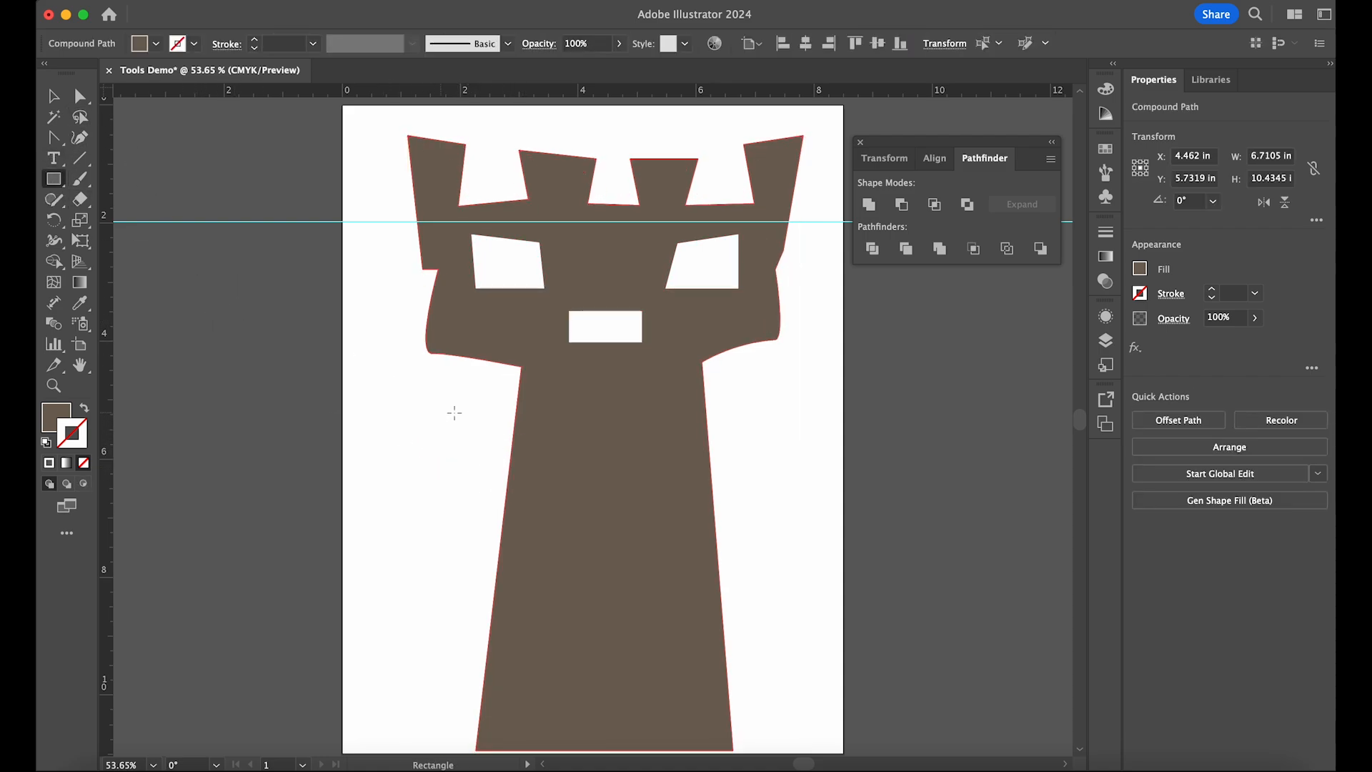
{"action": "left_click_drag", "start_coordinate": [454, 412], "coordinate": [569, 483]}
{"action": "left_click_drag", "start_coordinate": [665, 420], "coordinate": [765, 483]}
{"action": "left_click", "coordinate": [632, 532]}
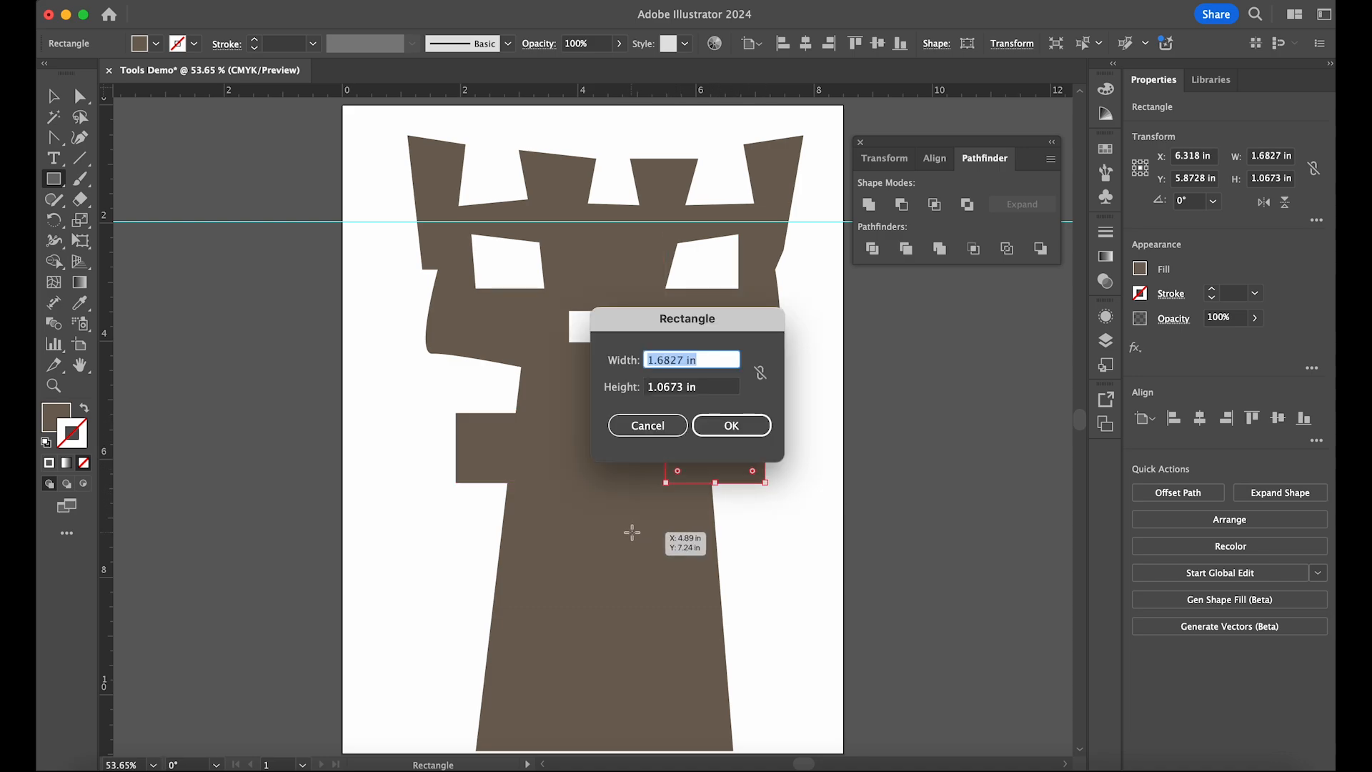
{"action": "left_click", "coordinate": [639, 432]}
Step: Select the tower with both side rectangles and merge them into one shape with Pathfinder Unite
{"action": "key", "text": "v"}
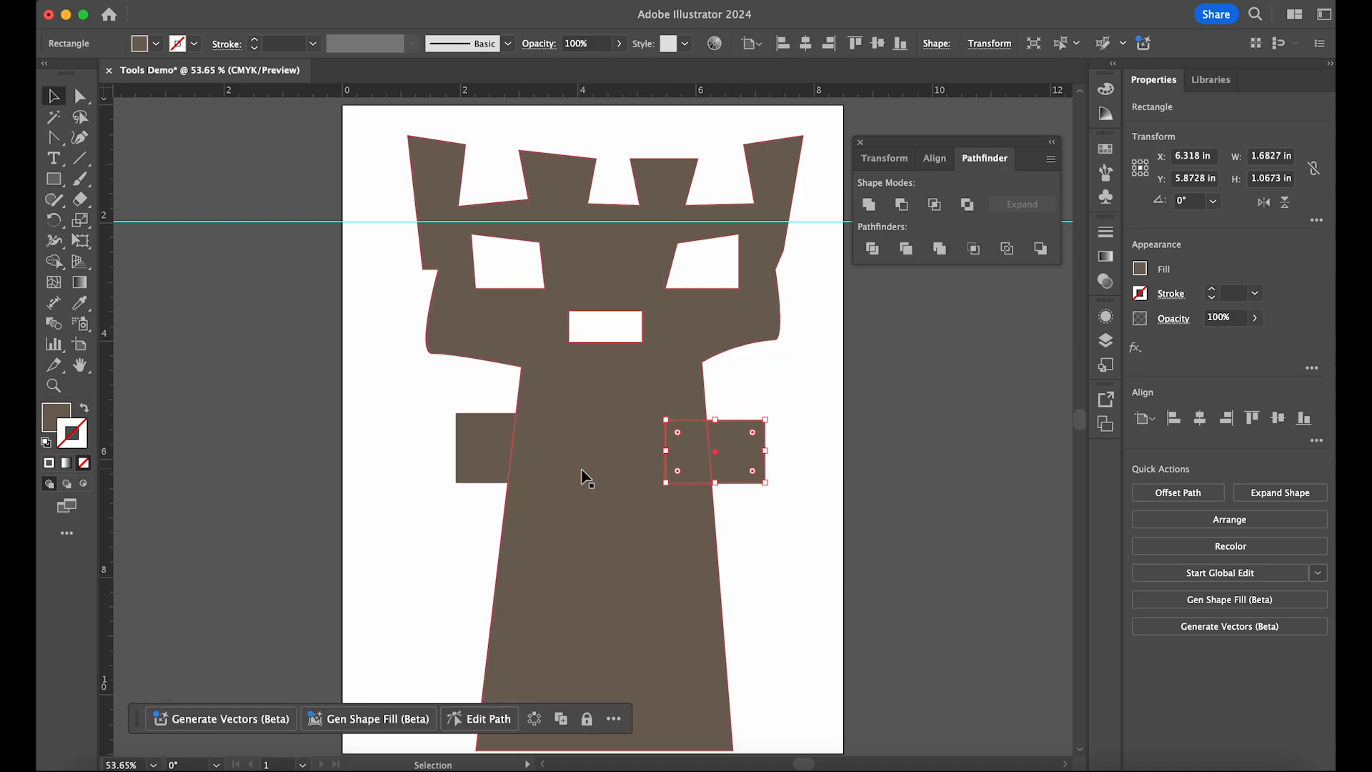
{"action": "left_click", "coordinate": [602, 496]}
{"action": "left_click", "coordinate": [490, 444], "text": "shift"}
{"action": "left_click", "coordinate": [725, 454], "text": "shift"}
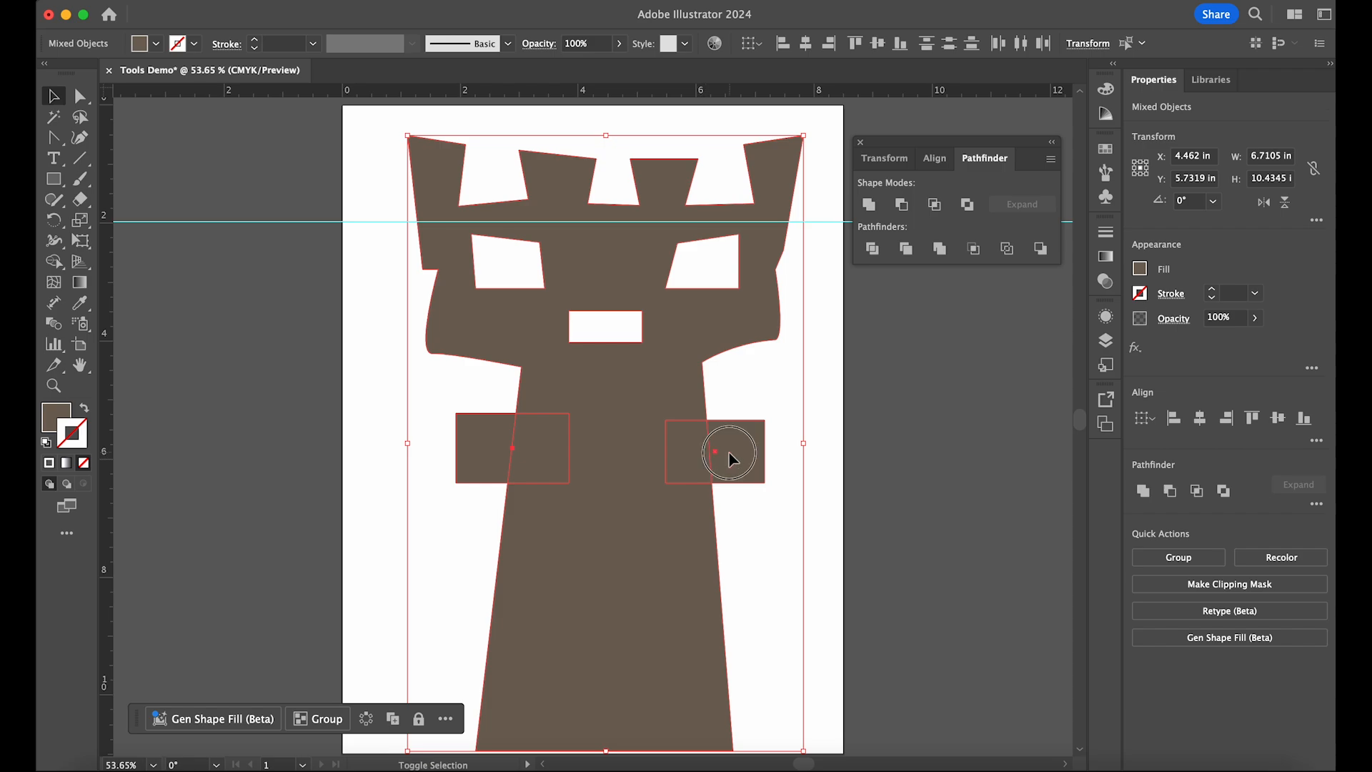
{"action": "left_click", "coordinate": [869, 204]}
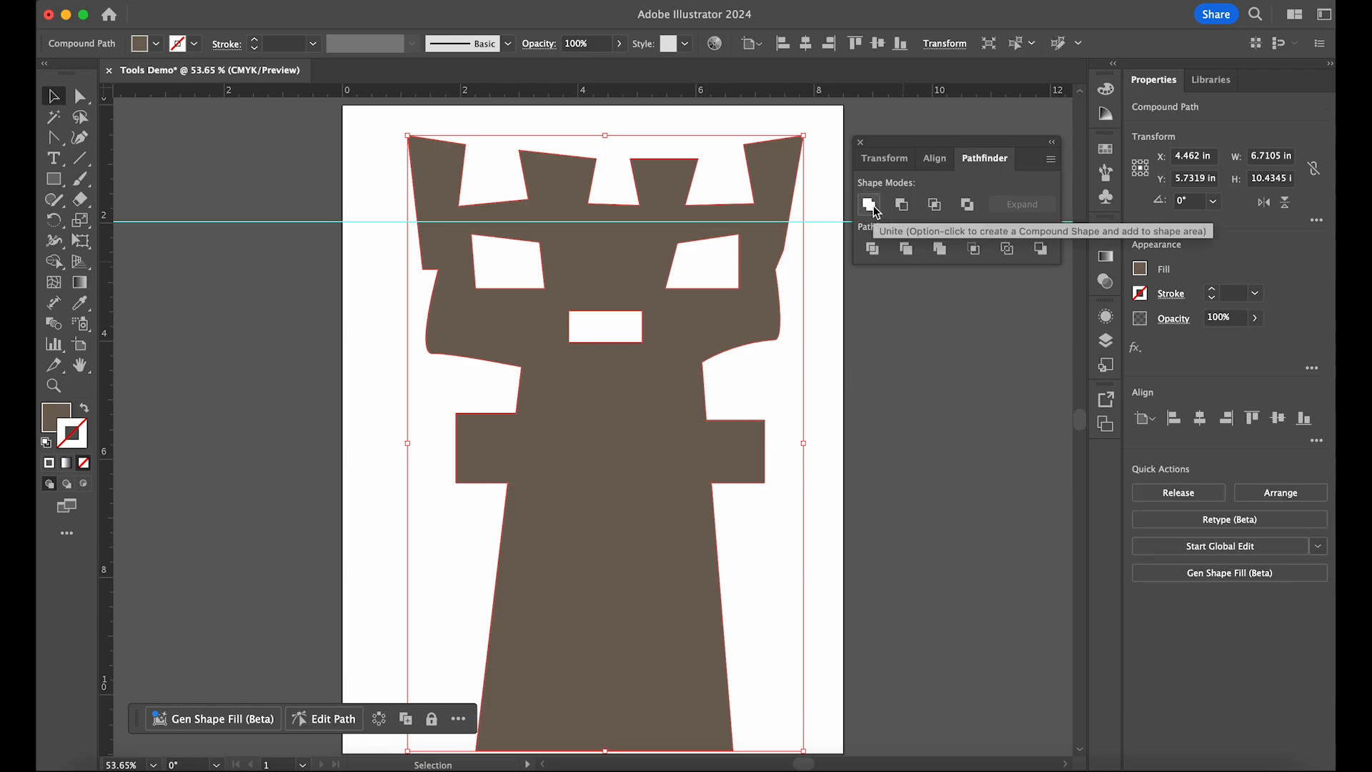